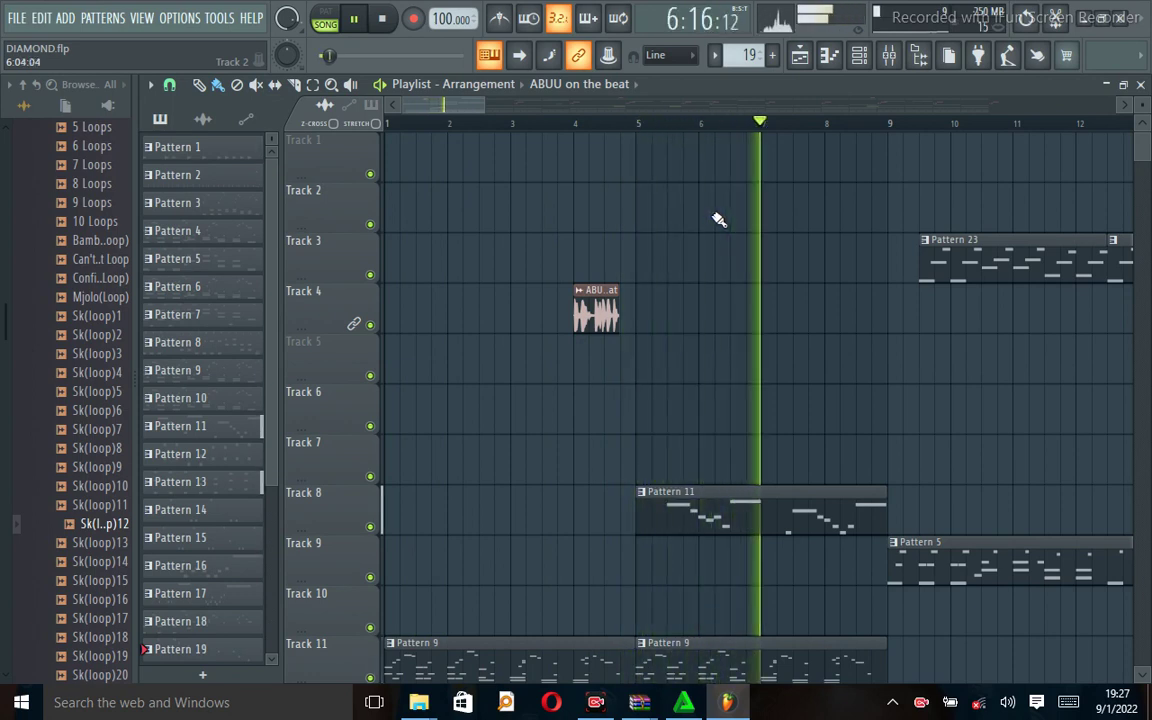
Step: Zoom out the DIAMOND.flp arrangement, stop its playback, check the mixer, and close the project's program
left_click_drag(508, 108, 687, 112)
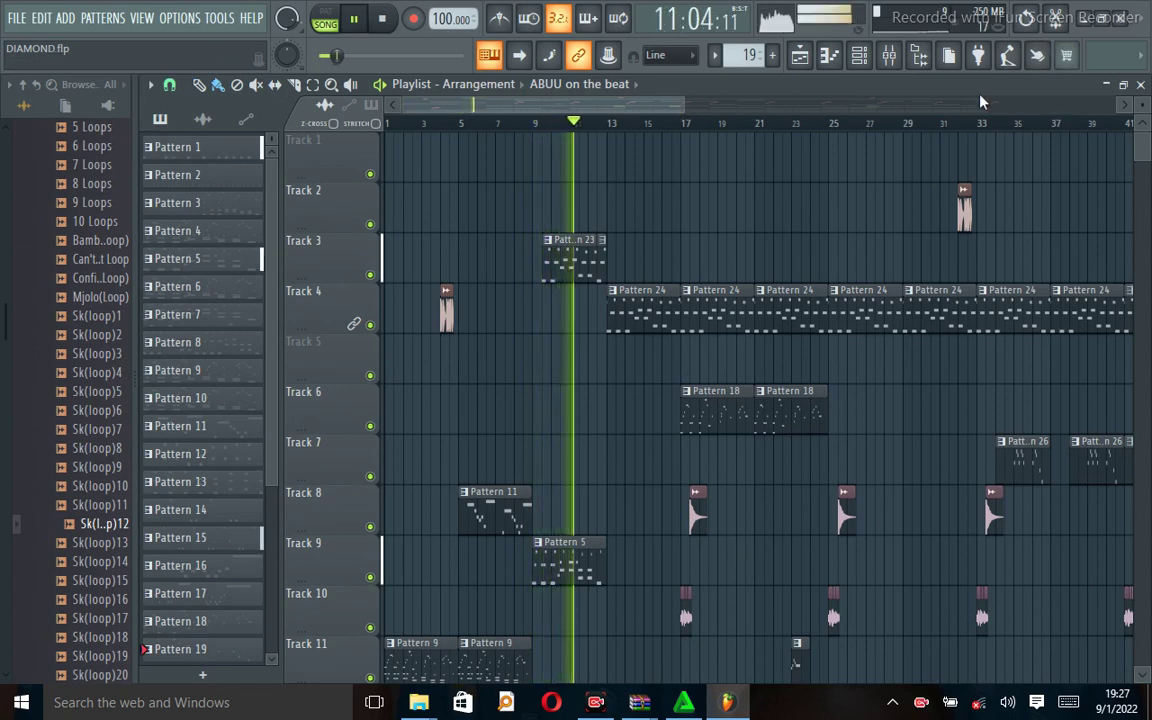
key("space")
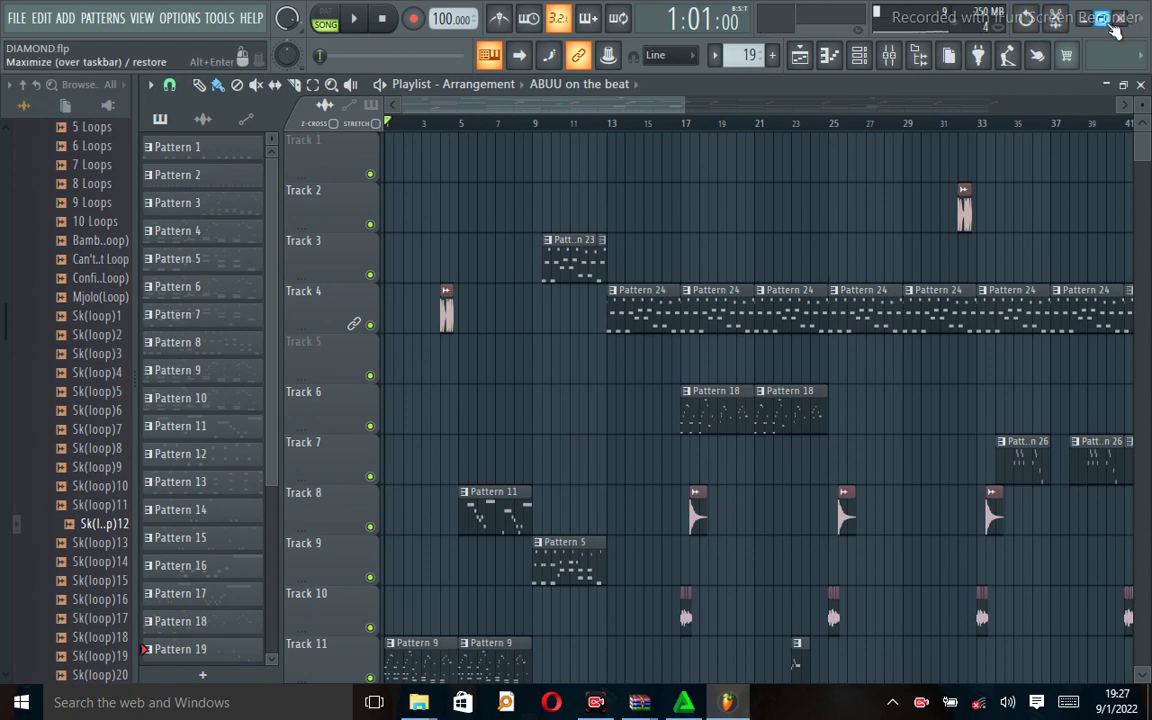
key("F9")
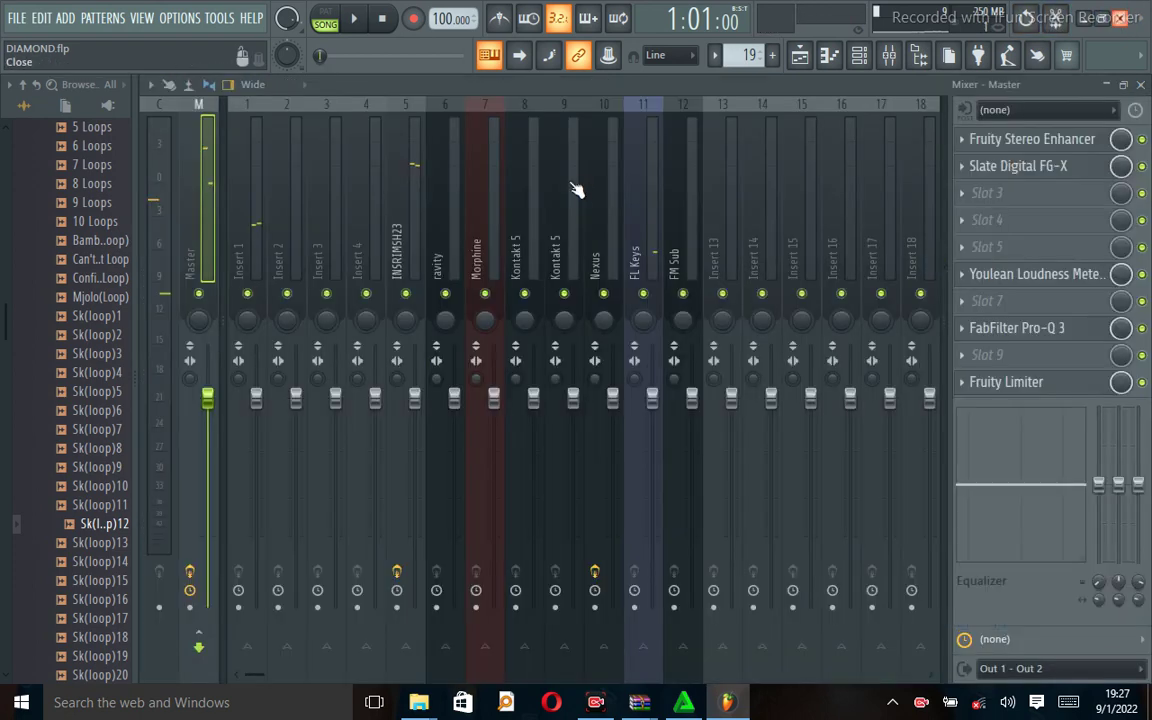
key("alt+F4")
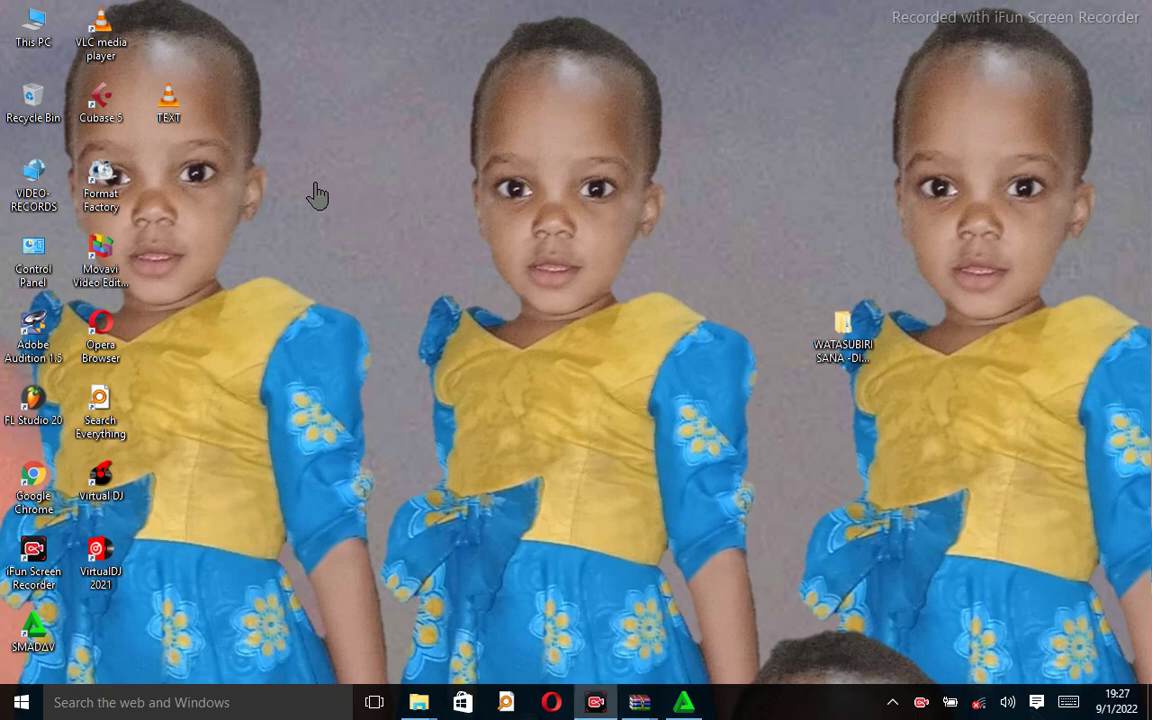
Step: Refresh the desktop and launch FL Studio 20
right_click(222, 148)
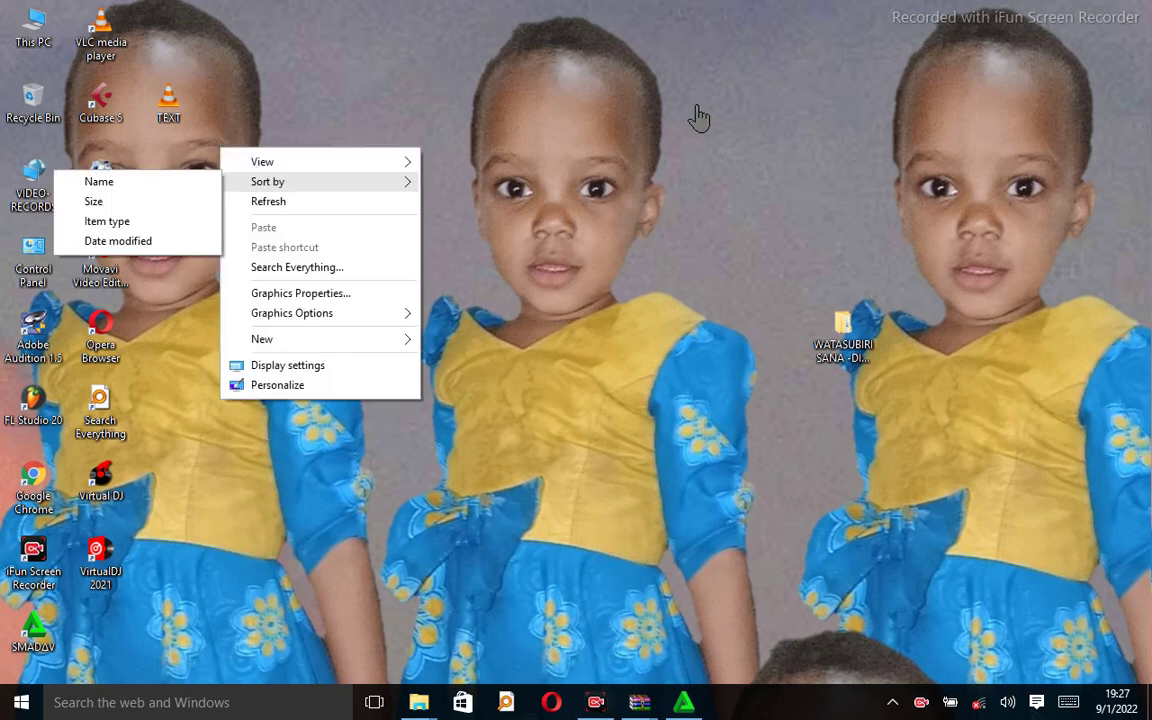
left_click(290, 200)
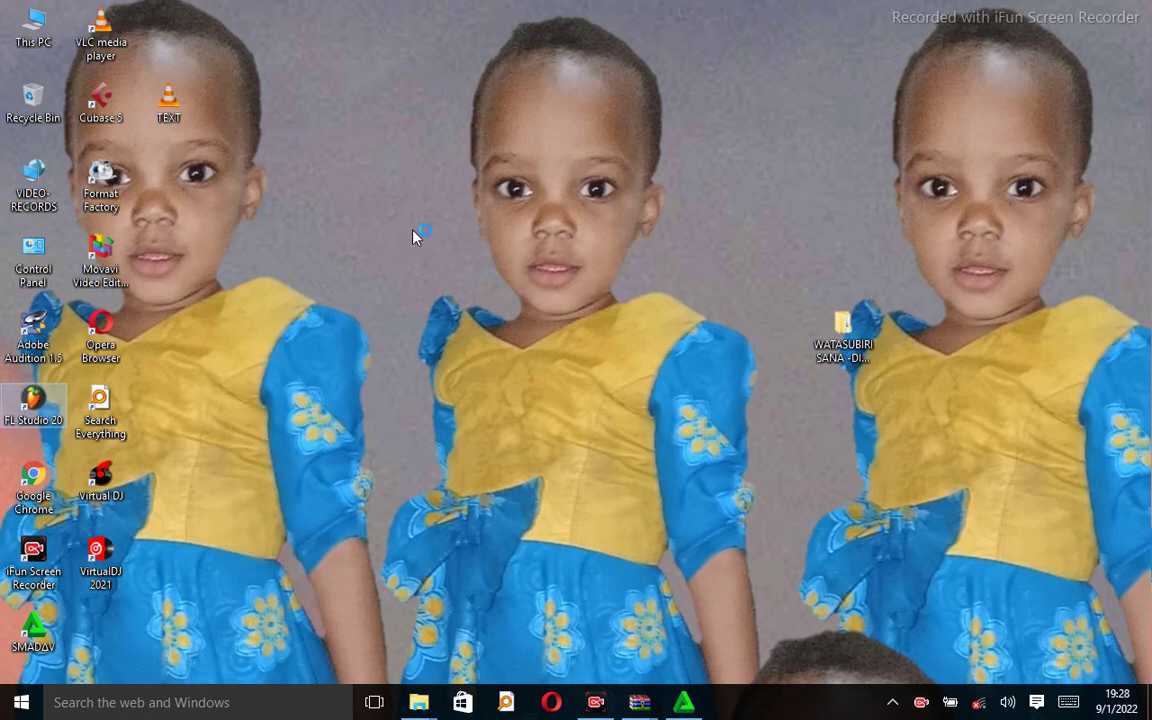
right_click(419, 259)
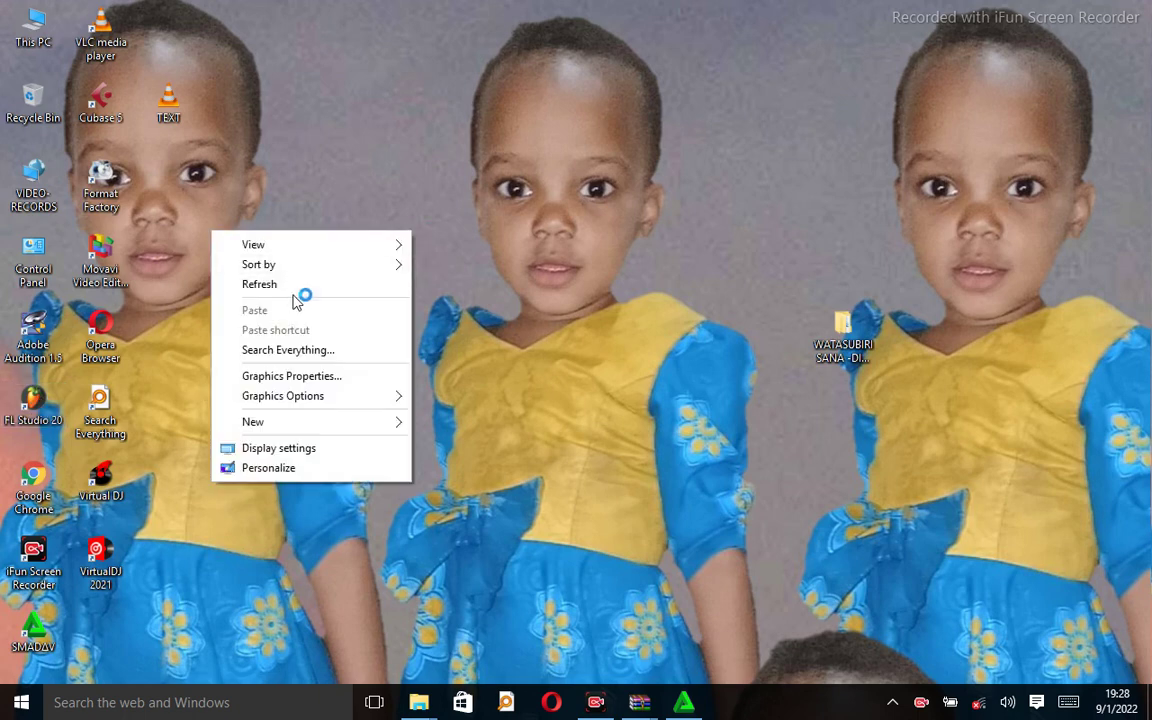
left_click(289, 287)
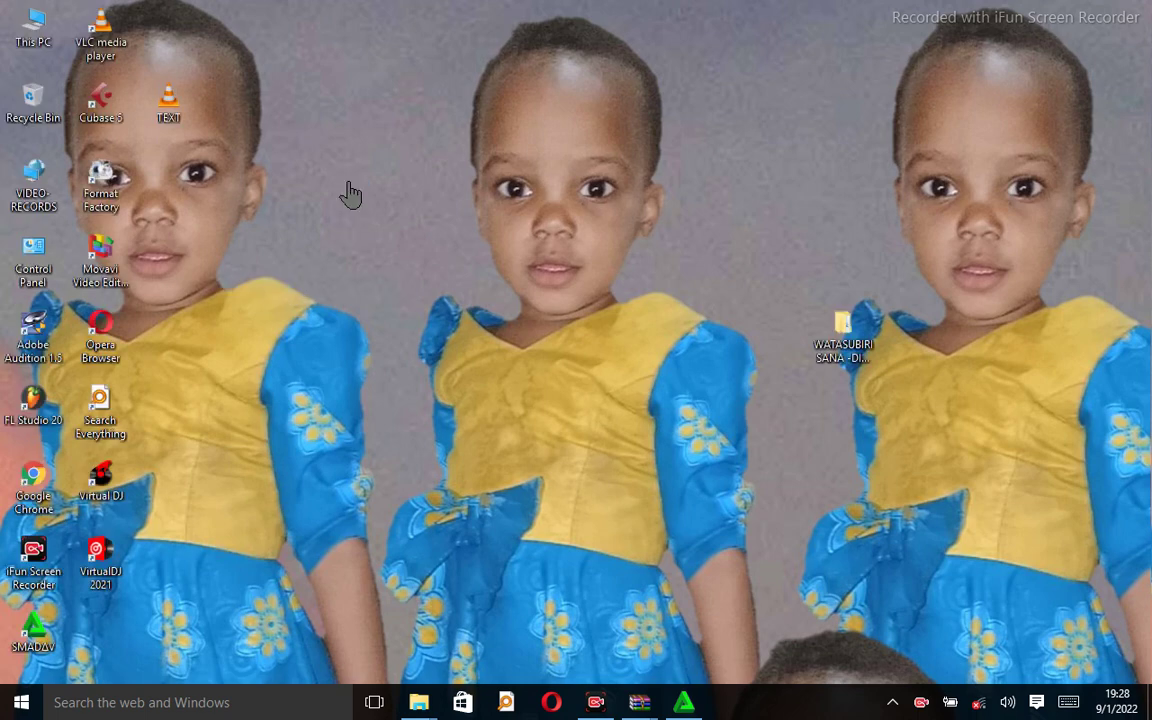
Step: Delete the TEXT media file from the desktop and refresh the desktop
right_click(148, 184)
left_click(172, 116)
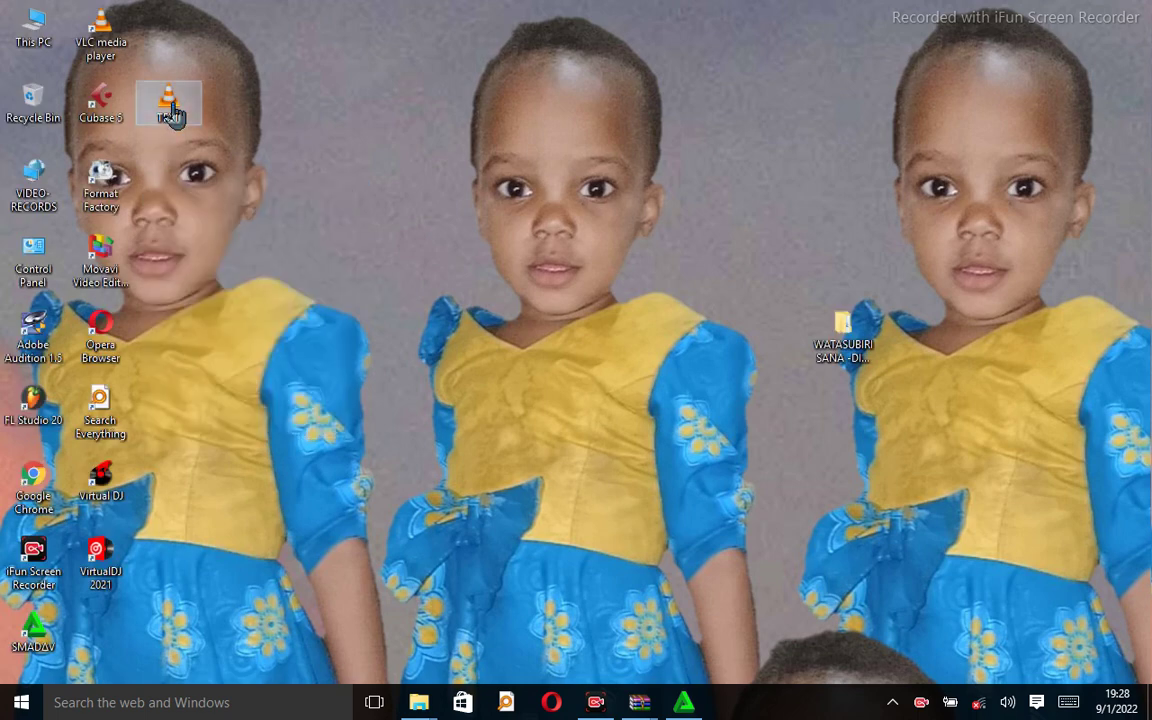
right_click(172, 116)
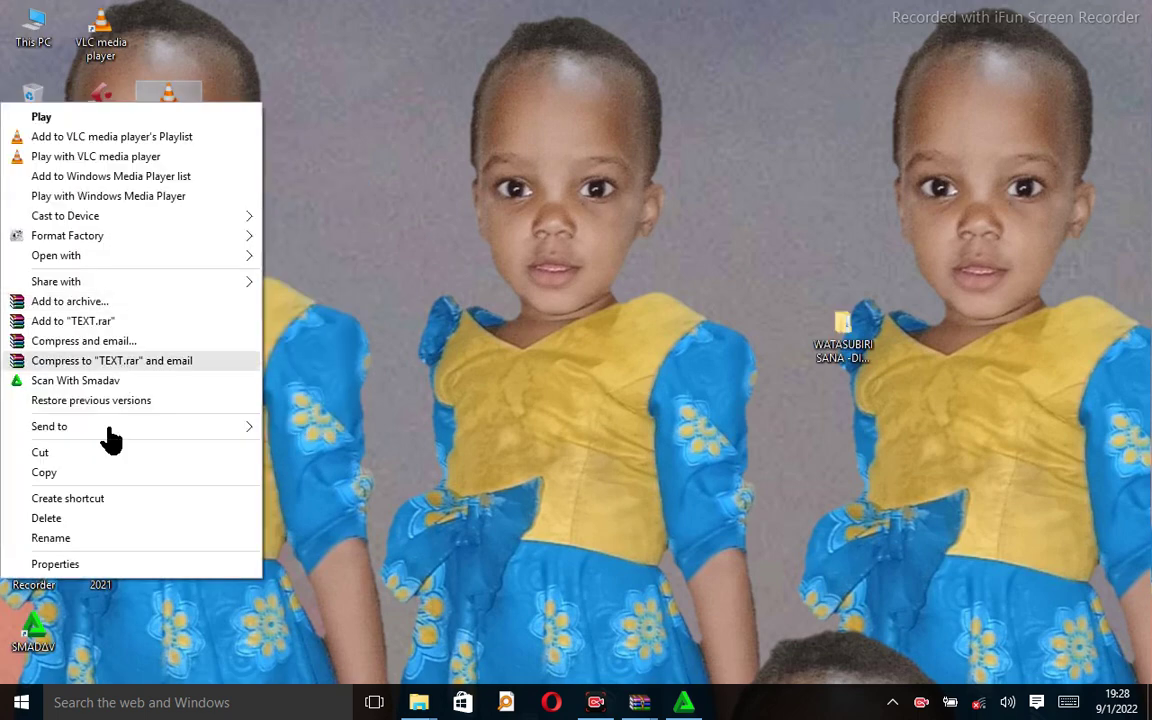
left_click(110, 522)
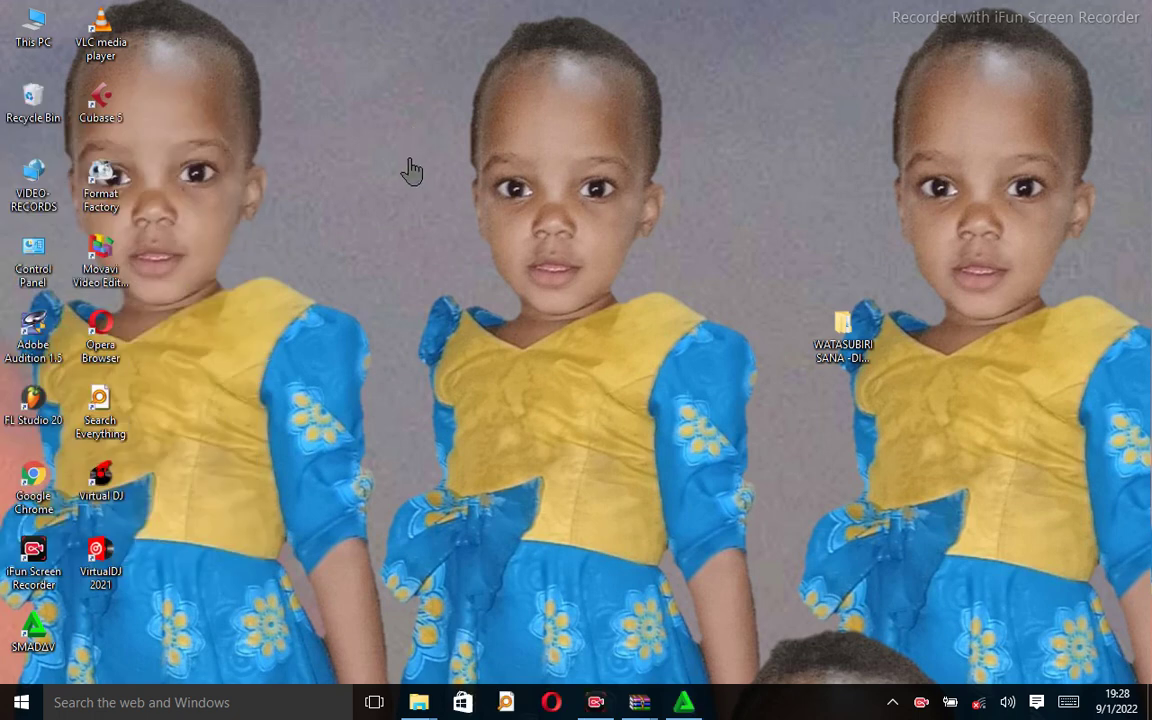
right_click(227, 109)
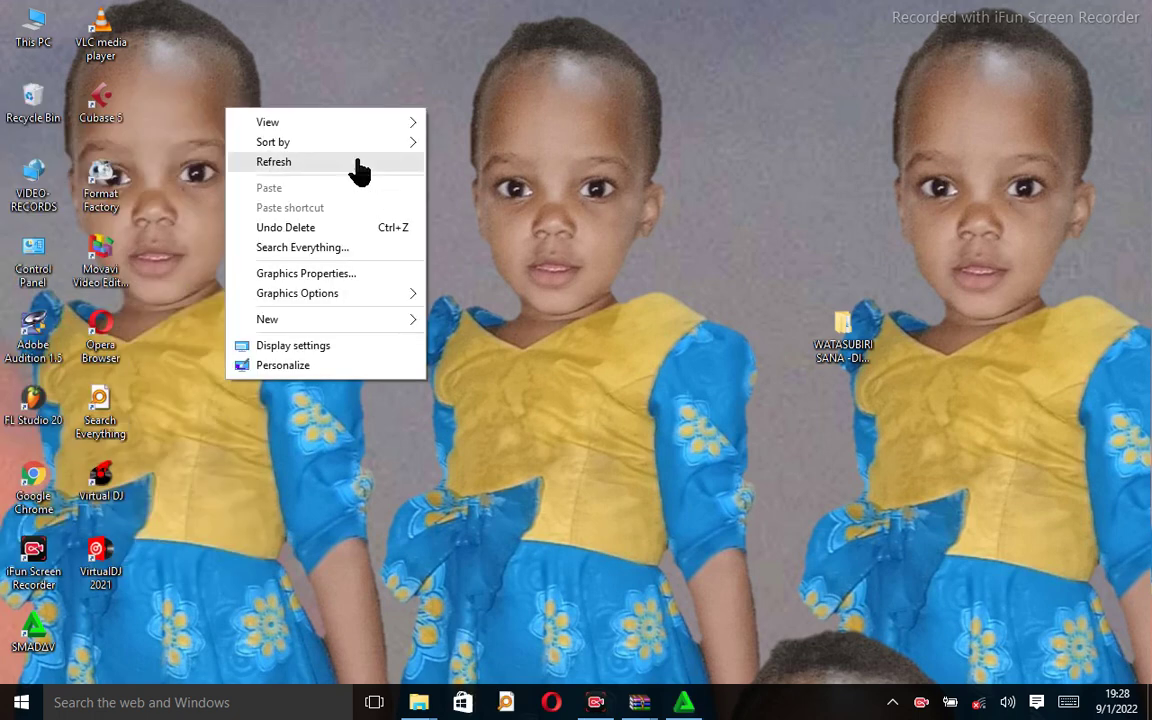
left_click(360, 166)
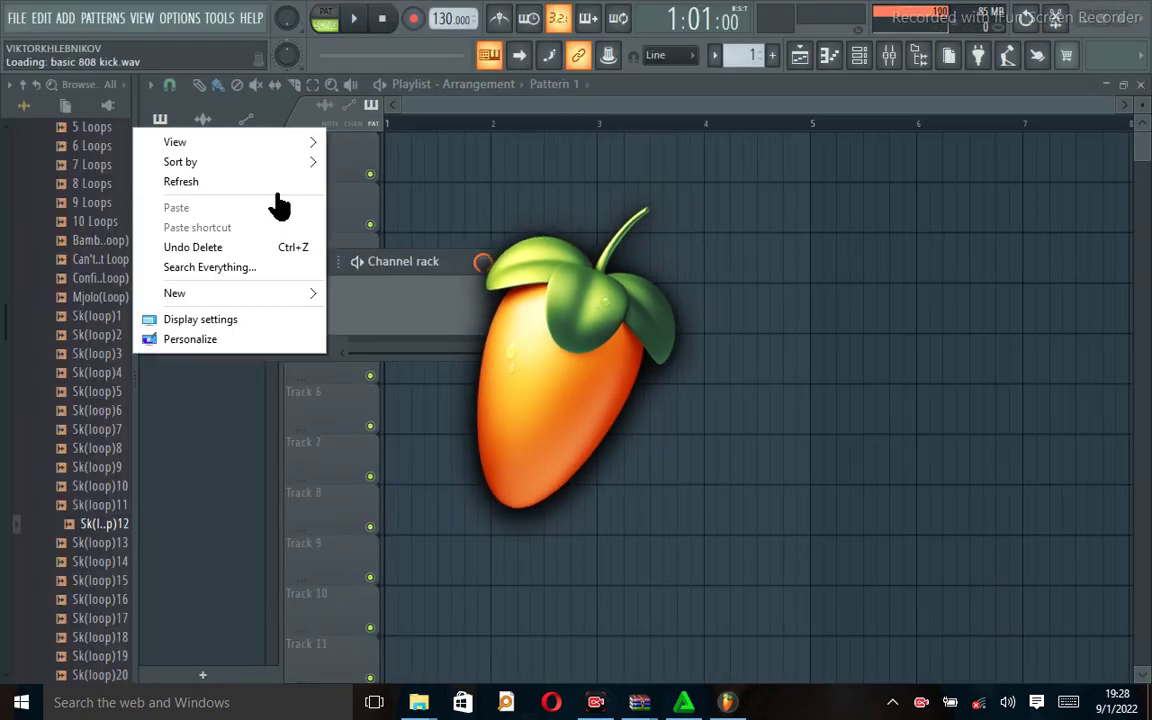
Step: Set the new project's tempo to 97 BPM and move the channel rack slightly higher
right_click(438, 27)
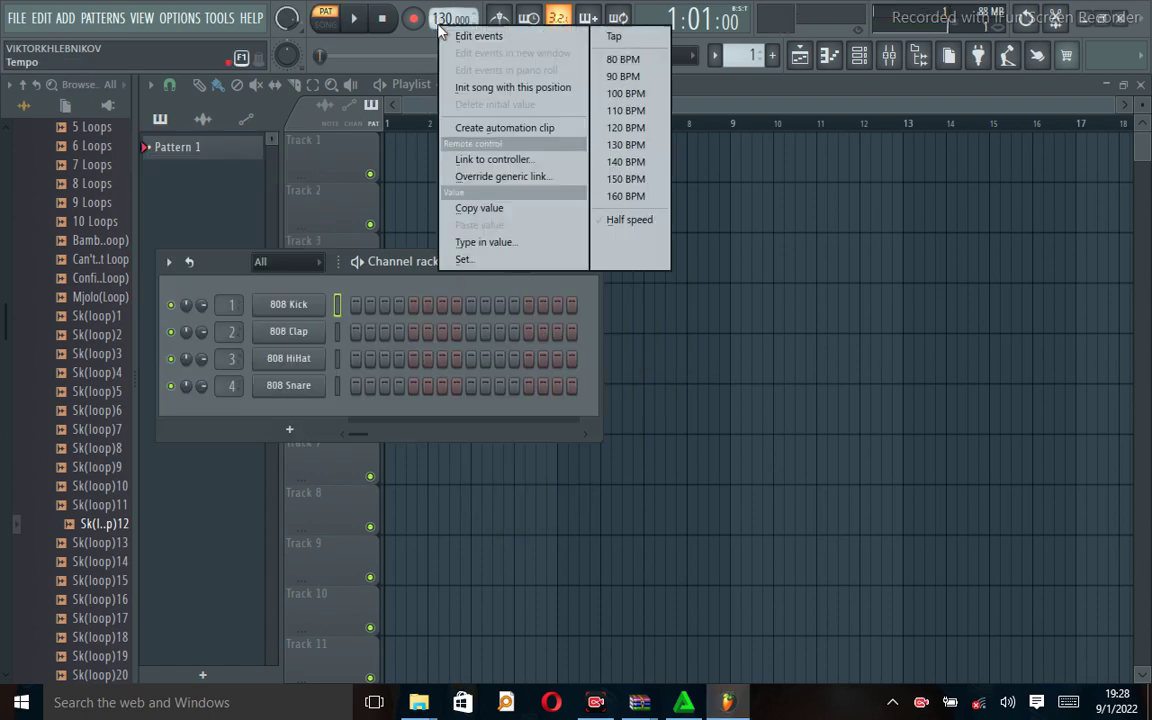
left_click(624, 77)
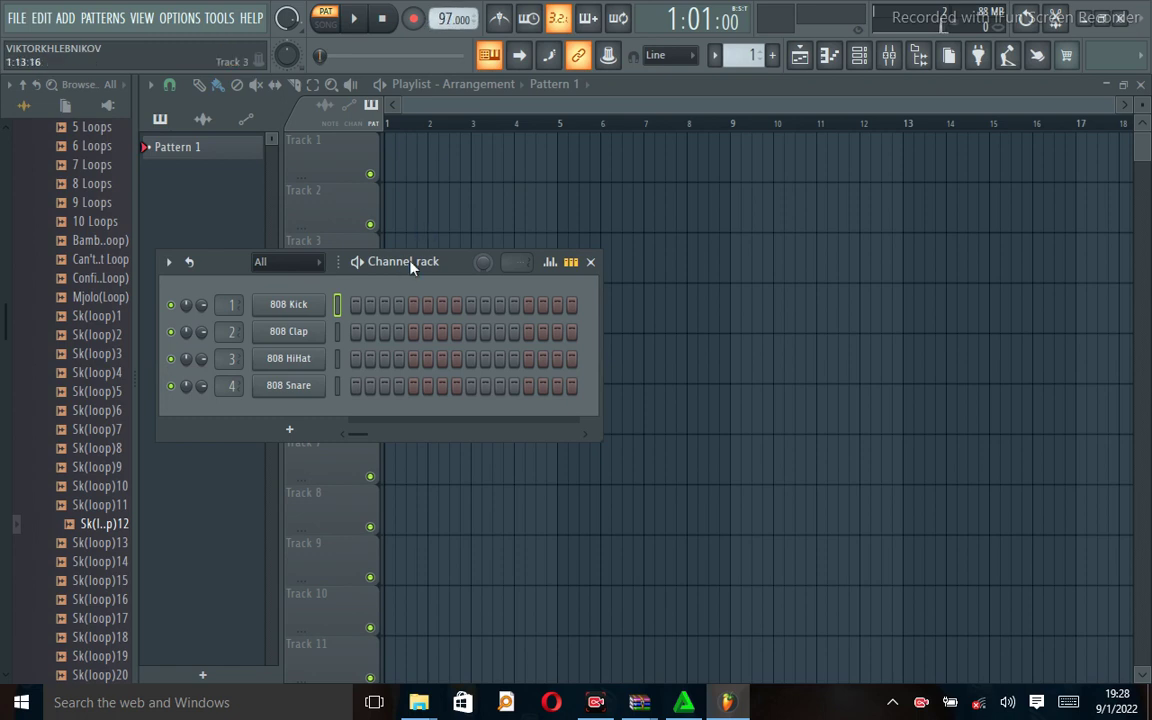
left_click_drag(410, 265, 436, 236)
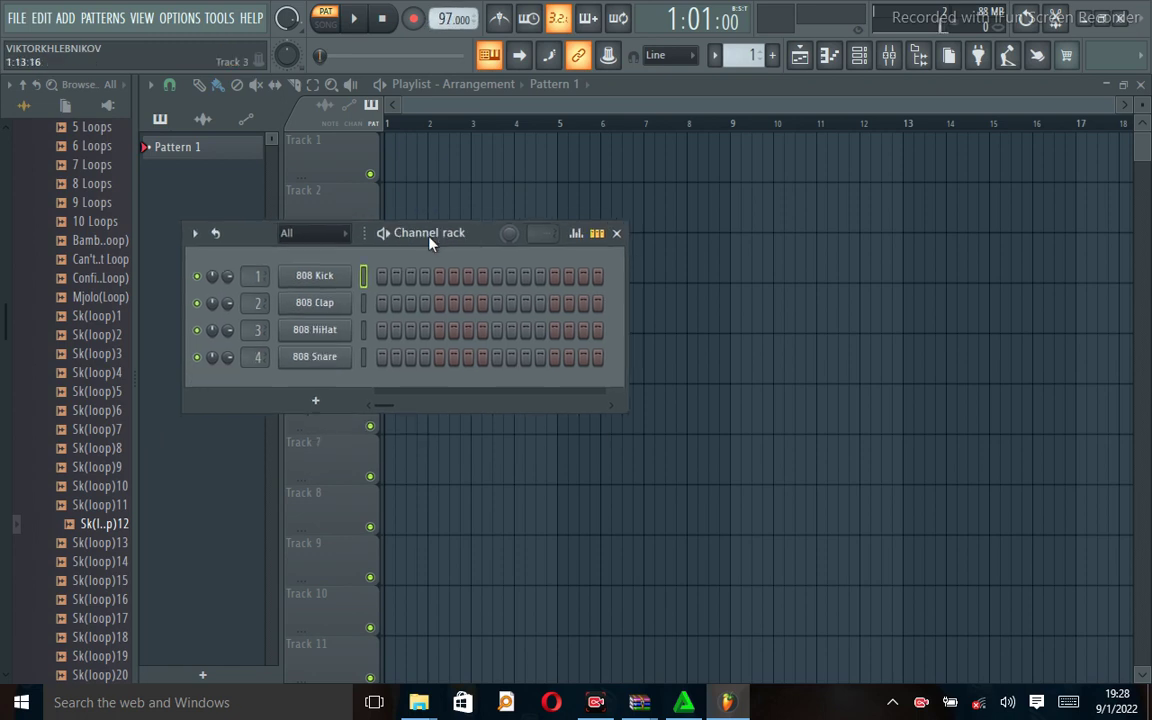
Step: Add an FL Keys channel to the channel rack and open its piano roll
left_click(315, 403)
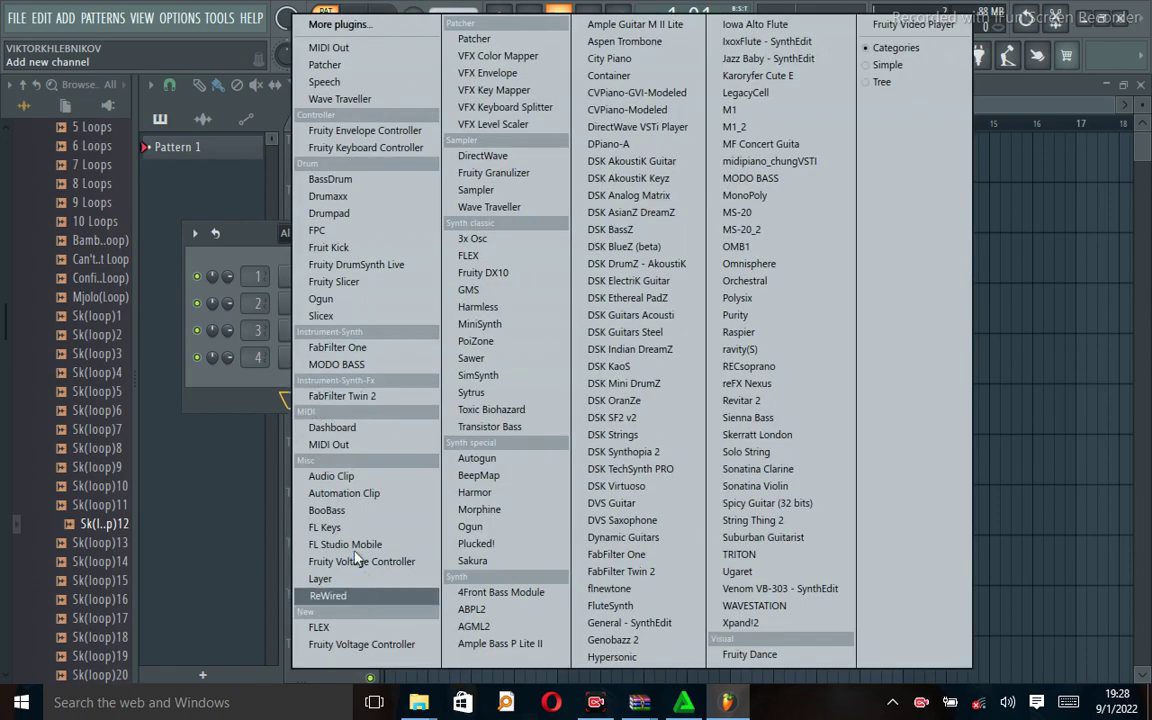
left_click(345, 527)
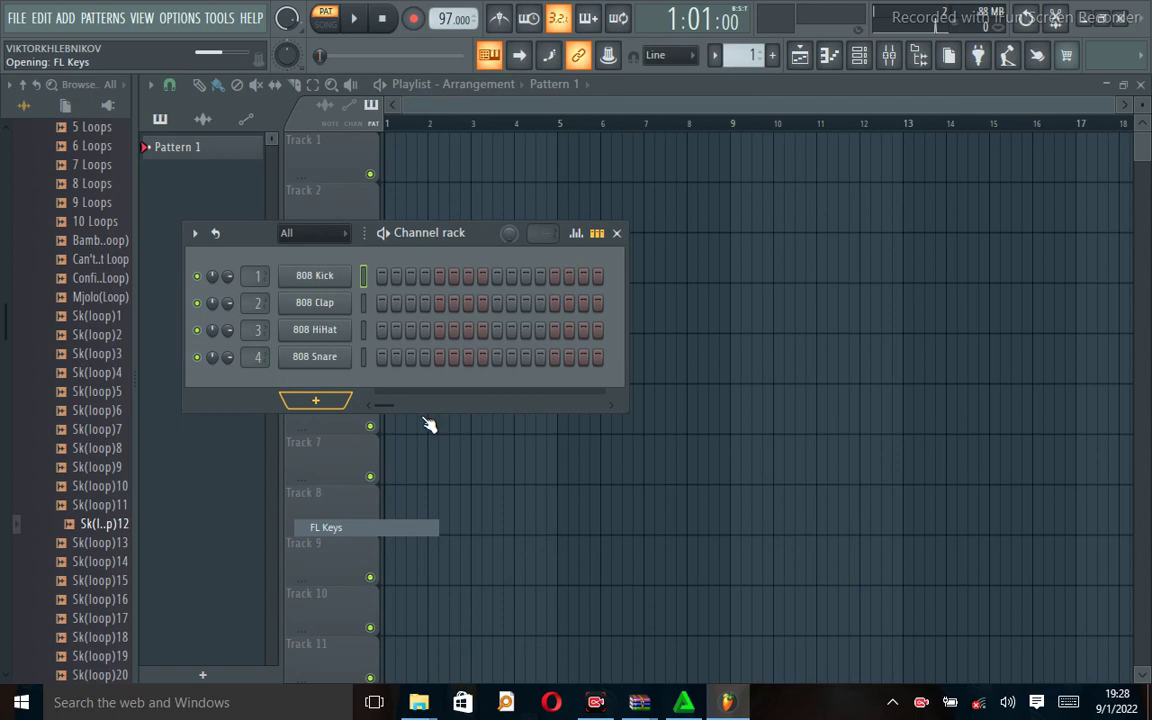
left_click(689, 290)
right_click(293, 386)
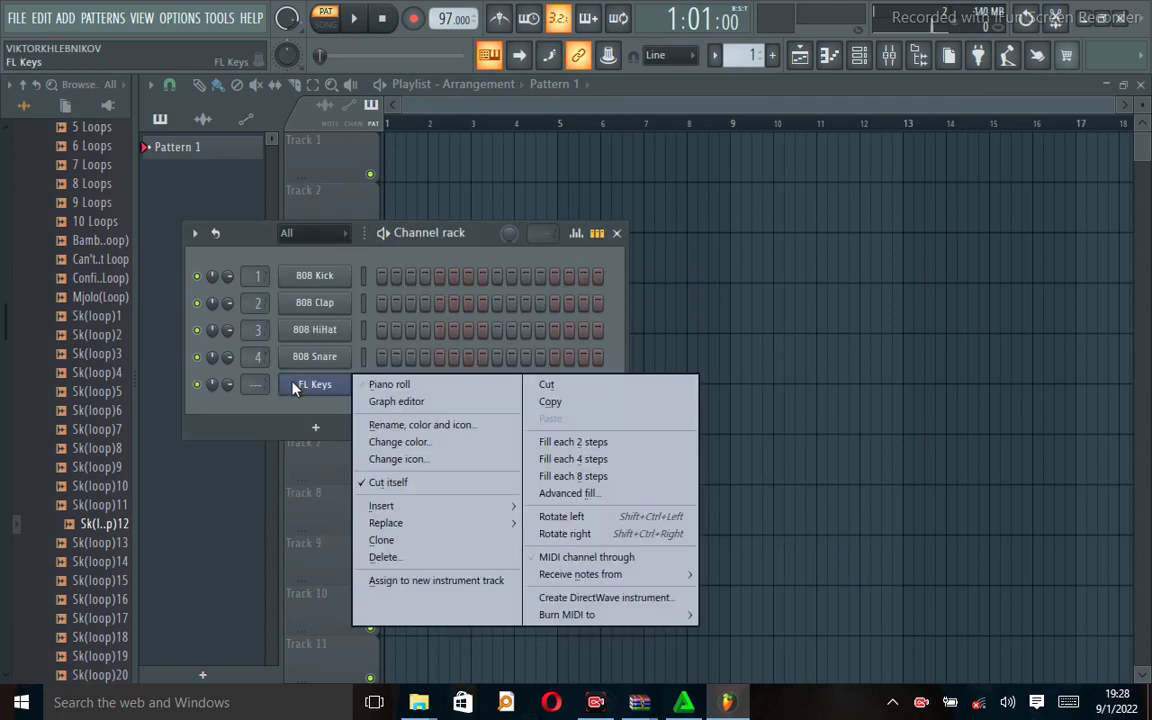
left_click(380, 386)
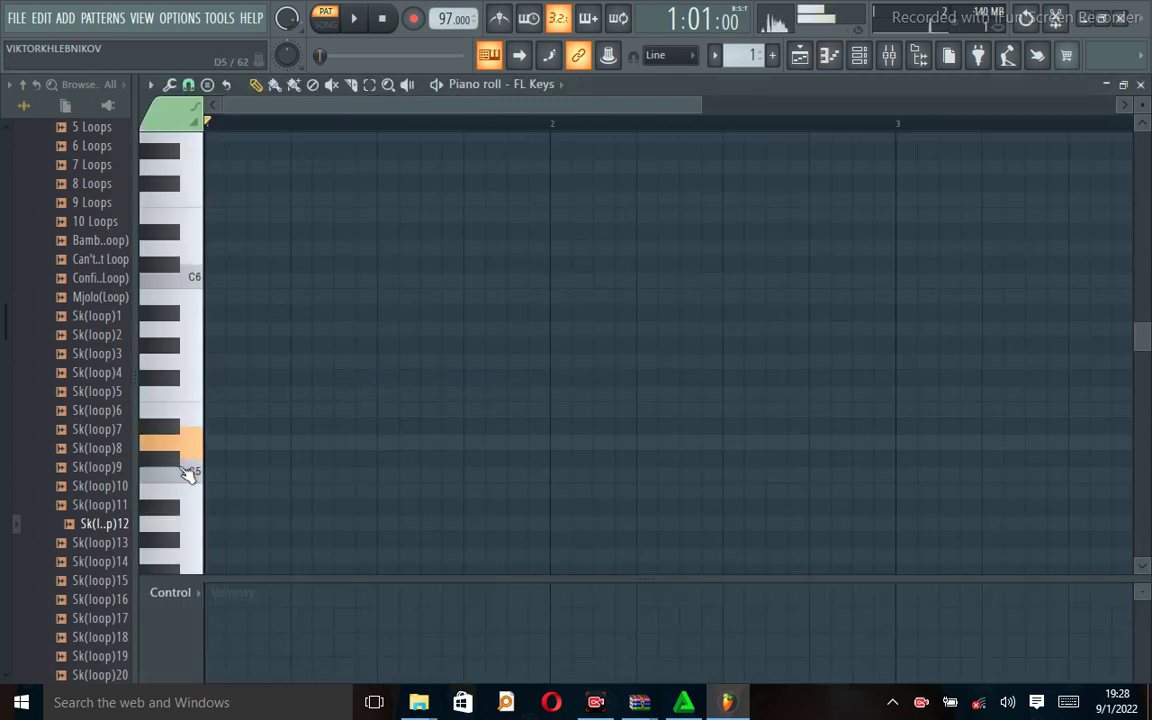
Step: Draw a staggered chord in bar 1: C5 for one bar, then E5 from step 3 and G5 from step 5, each 14 steps long
left_click(232, 476)
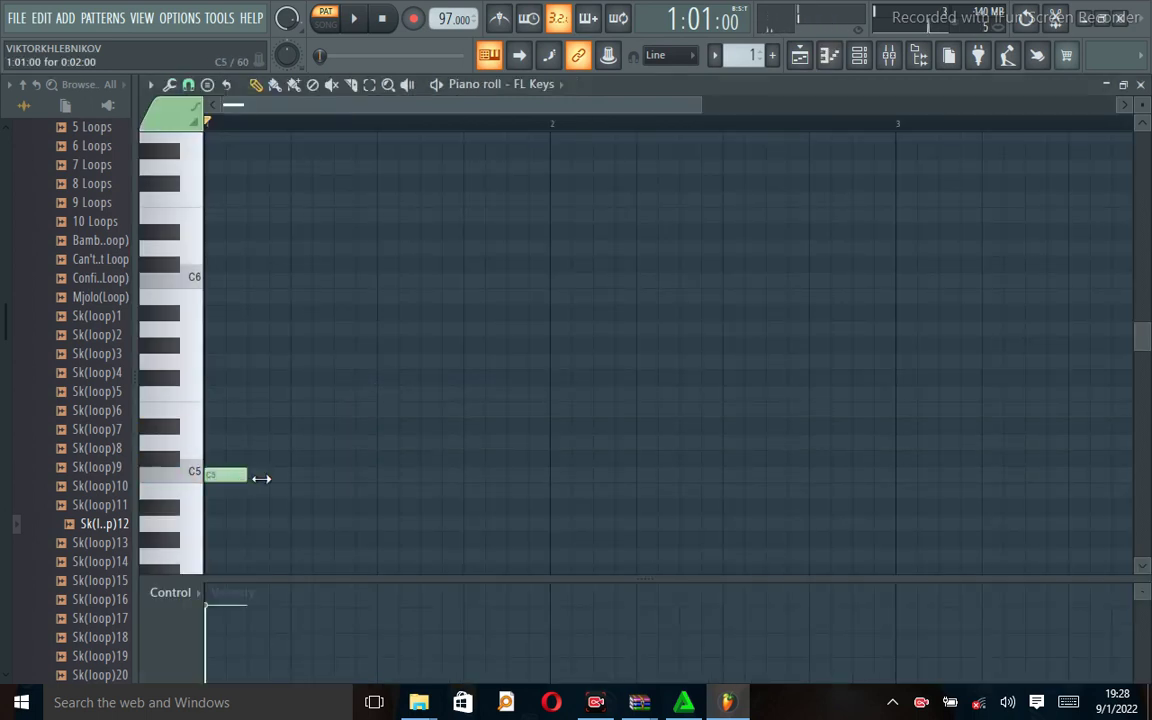
left_click_drag(261, 478, 559, 483)
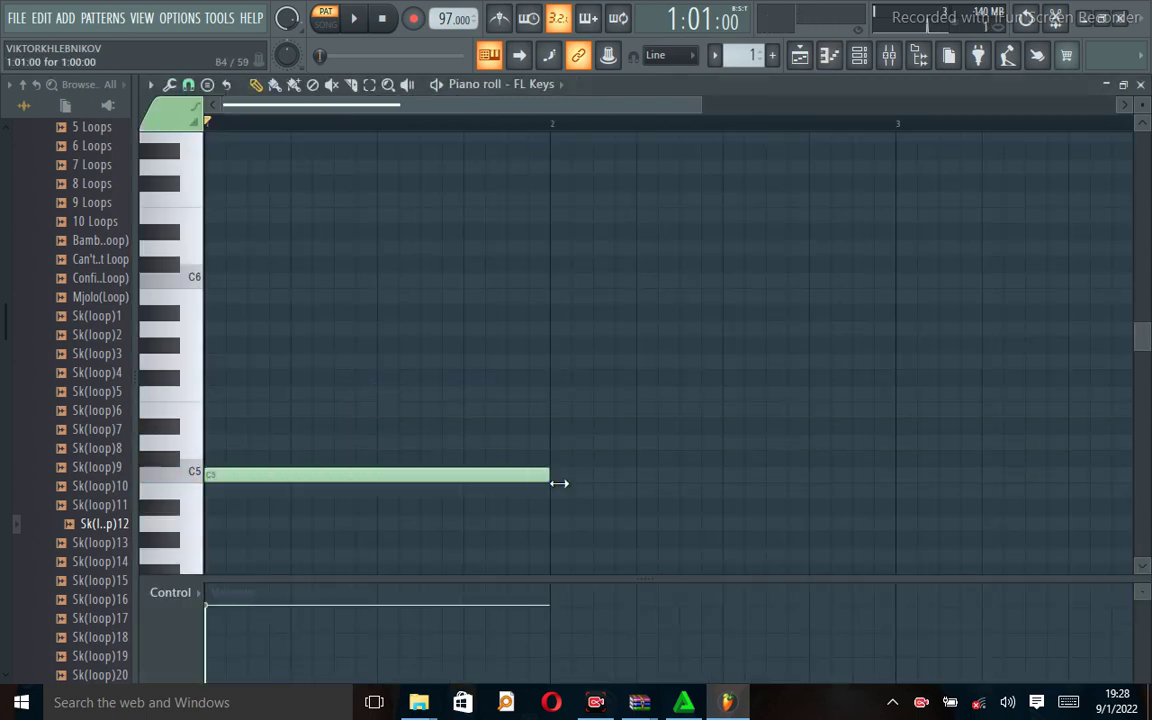
left_click(249, 414)
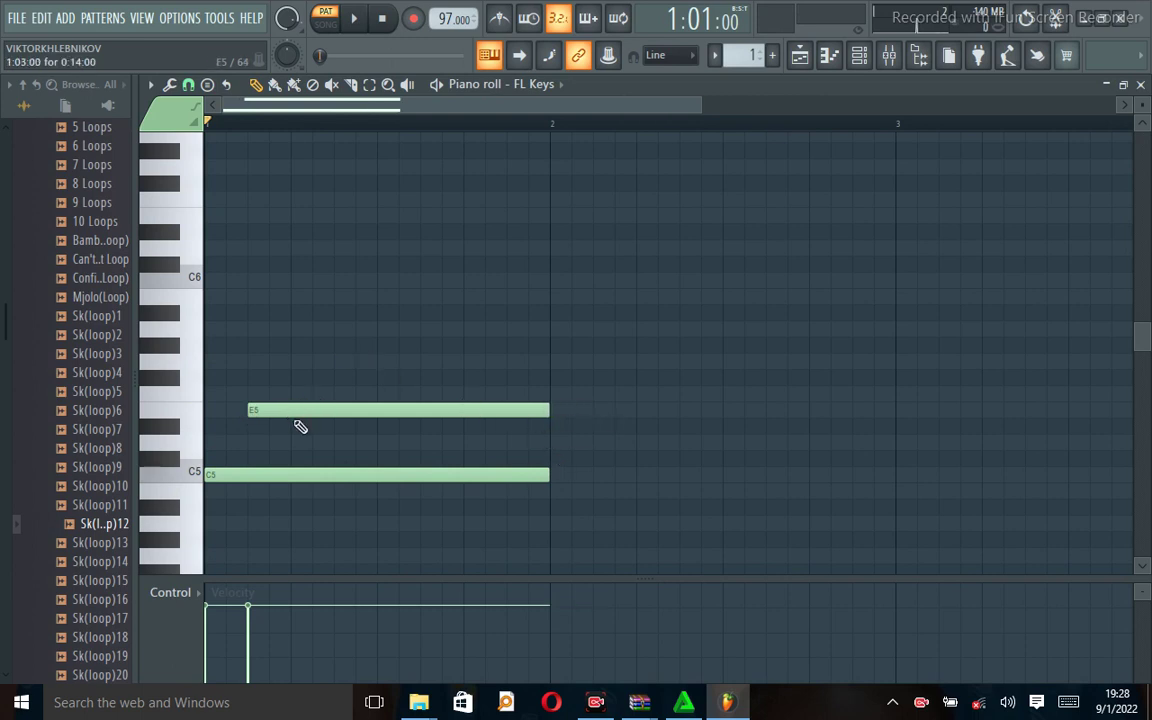
key("space")
key("space")
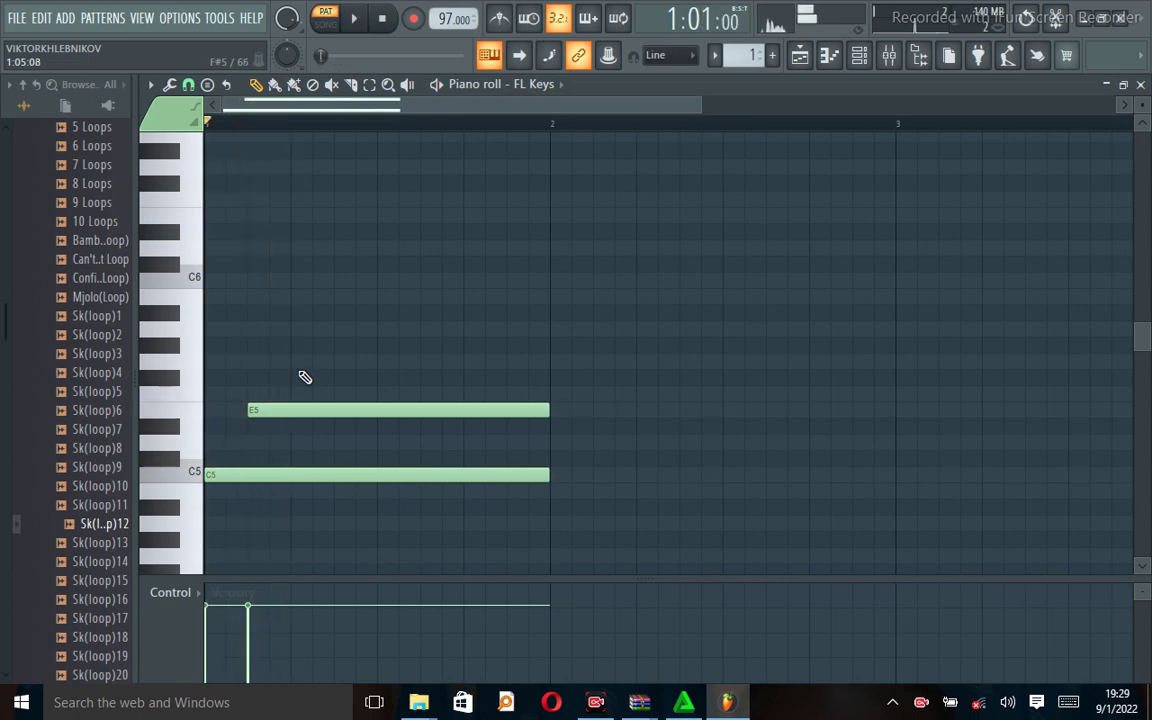
left_click(296, 367)
Step: Try shifting E5 to step 2 and G5 to step 3 of bar 1, auditioning the chord between moves
key("space")
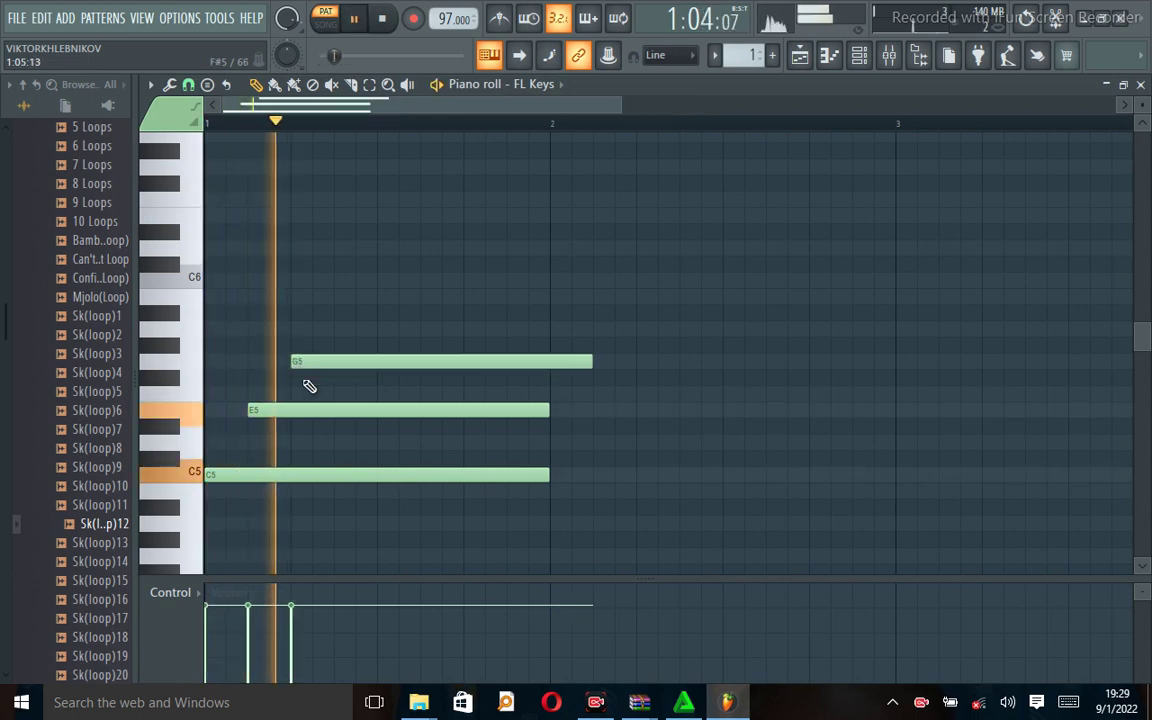
key("space")
left_click_drag(268, 411, 240, 411)
key("space")
key("space")
left_click_drag(329, 362, 309, 361)
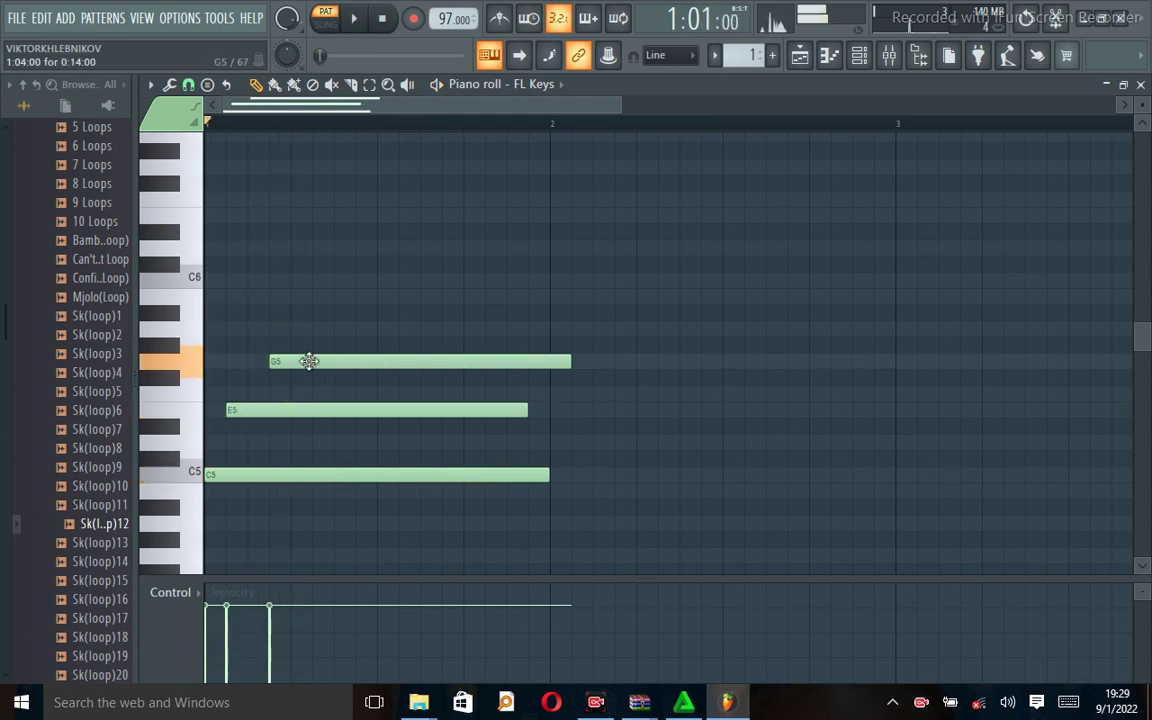
key("space")
key("space")
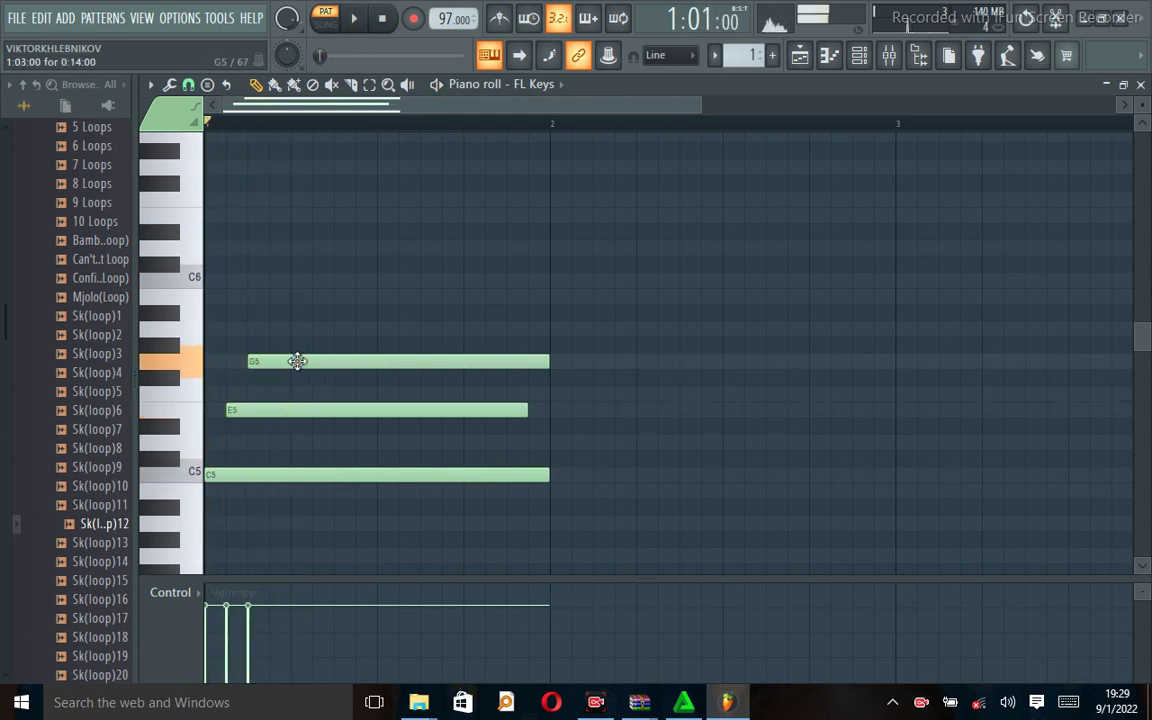
Step: Position E5 at step 3 and G5 at step 4 of bar 1, and audition the chord
key("space")
left_click_drag(278, 414, 298, 411)
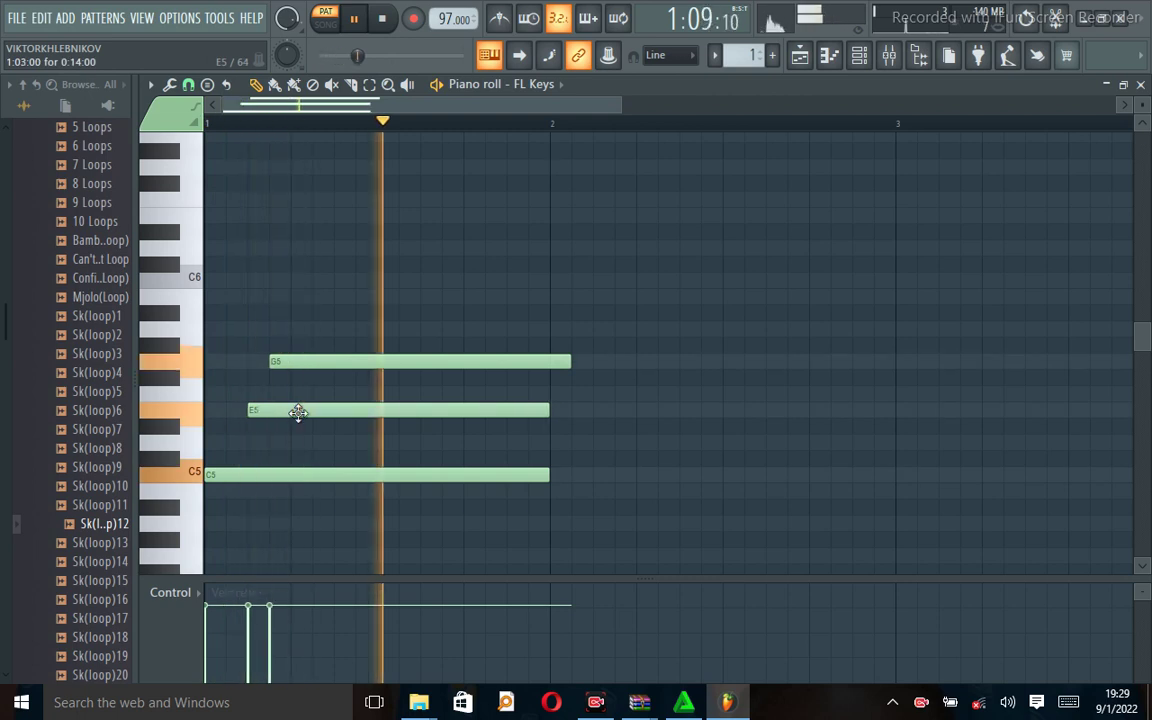
key("space")
key("space")
key("space")
key("space")
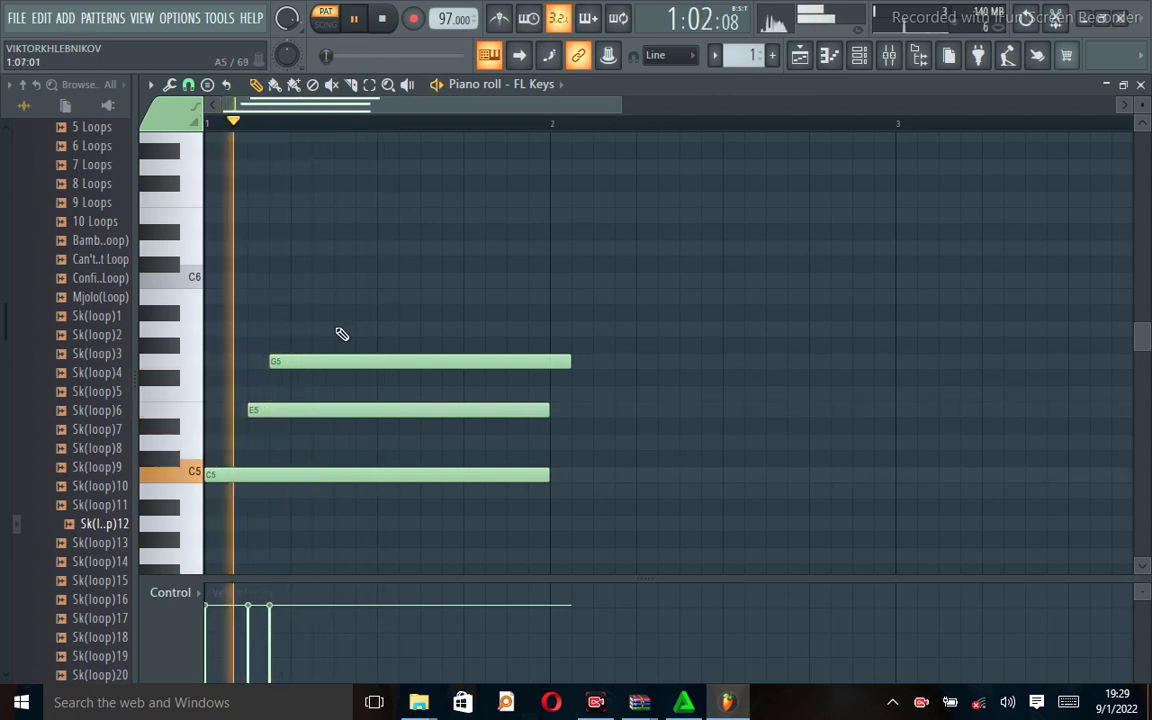
key("space")
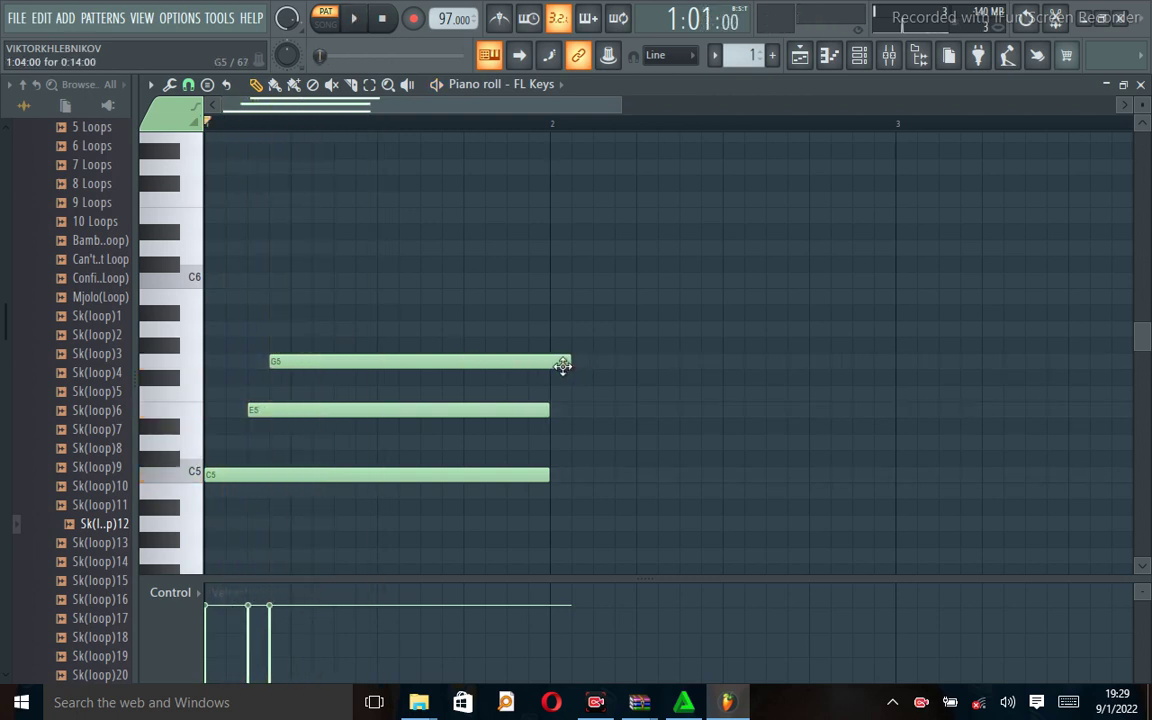
Step: Trim G5 to end at bar 2, and draw one-bar notes D5, F5 and A5 starting at steps 1, 3 and 5 of bar 2
left_click(548, 443)
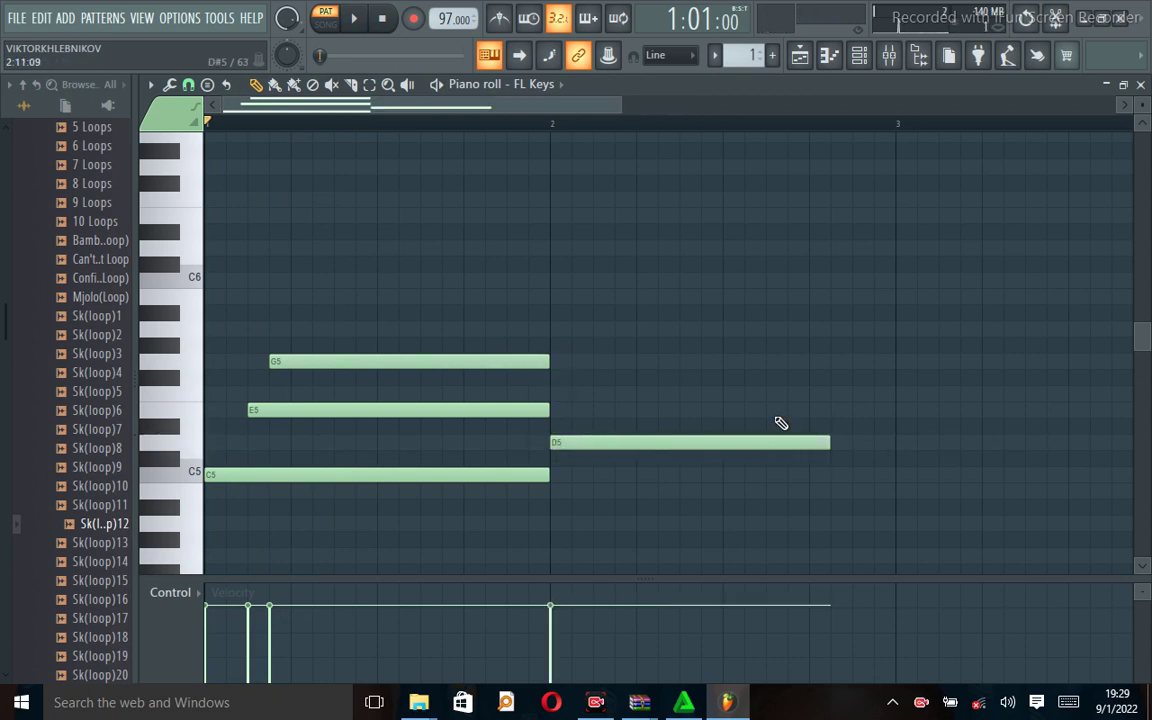
left_click_drag(851, 447, 886, 452)
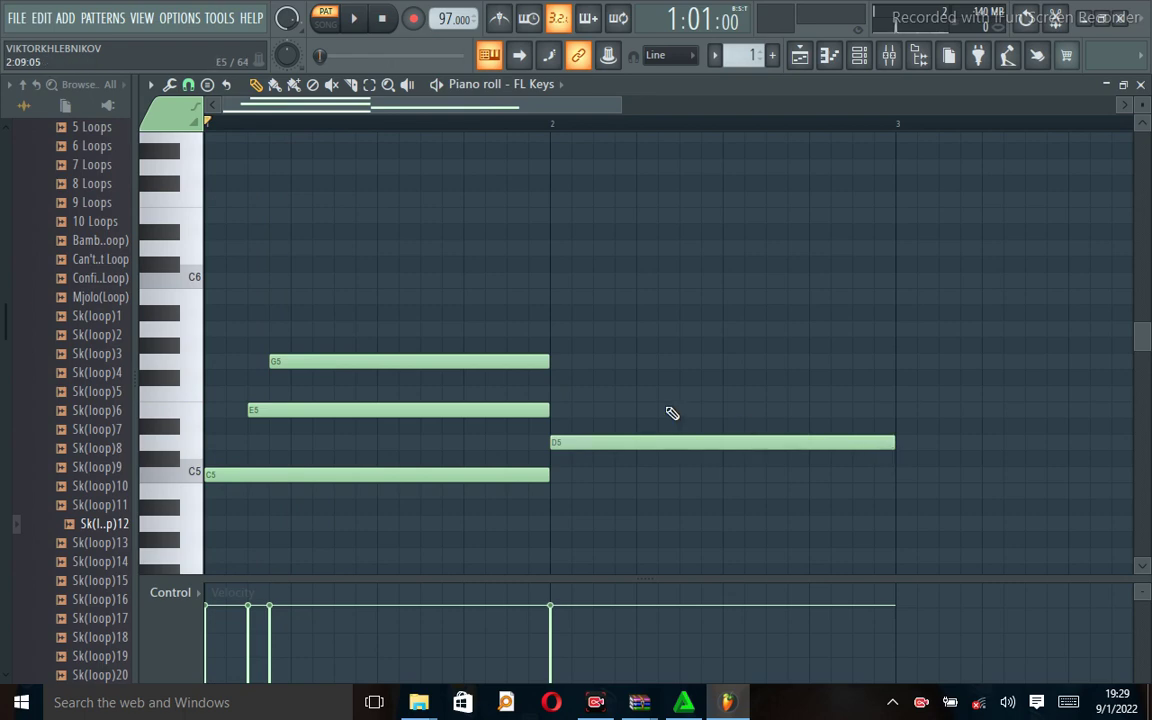
key("space")
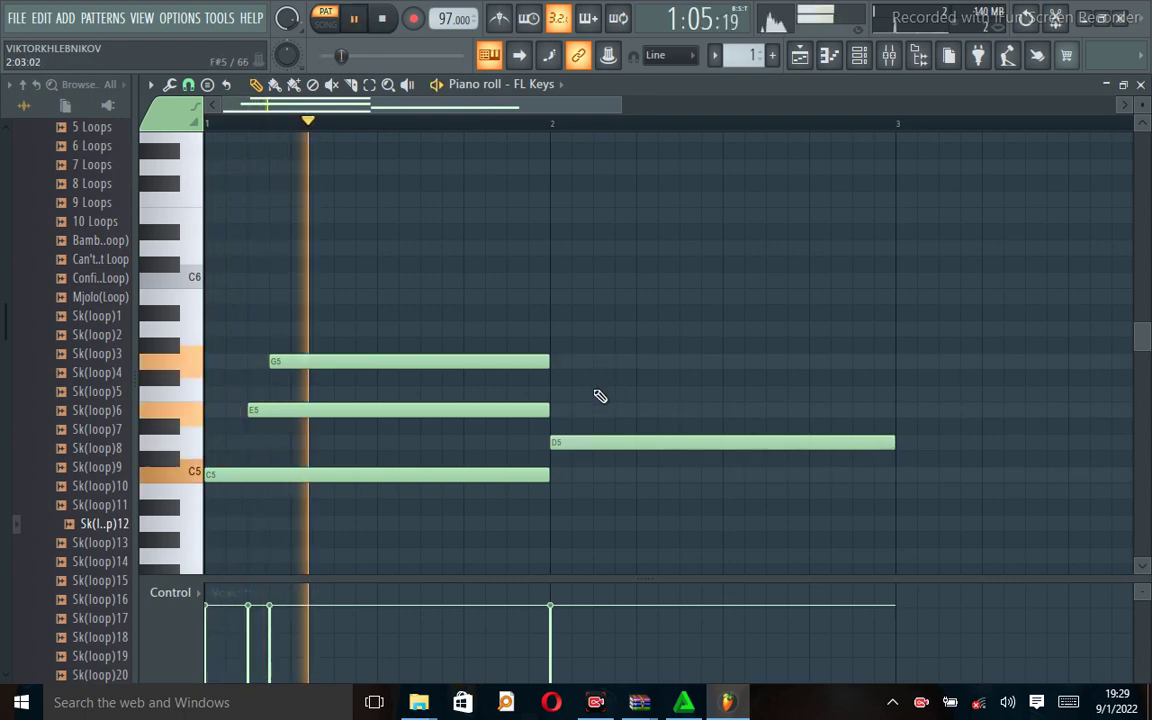
left_click(594, 394)
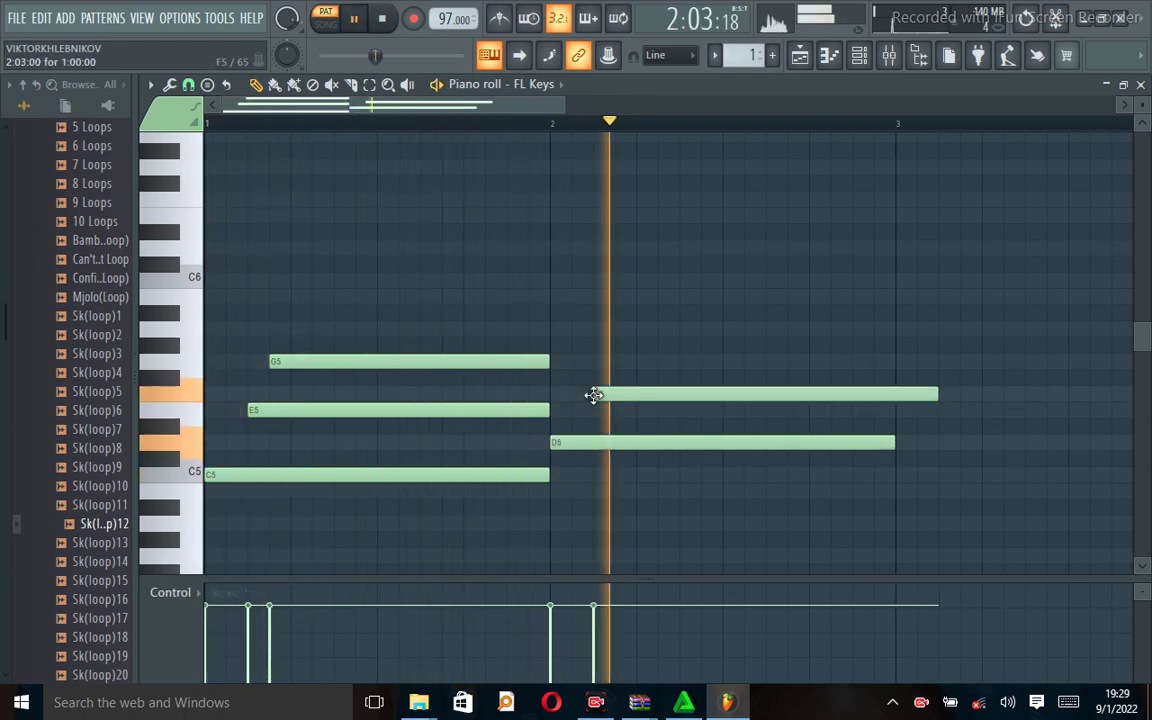
key("space")
left_click(638, 331)
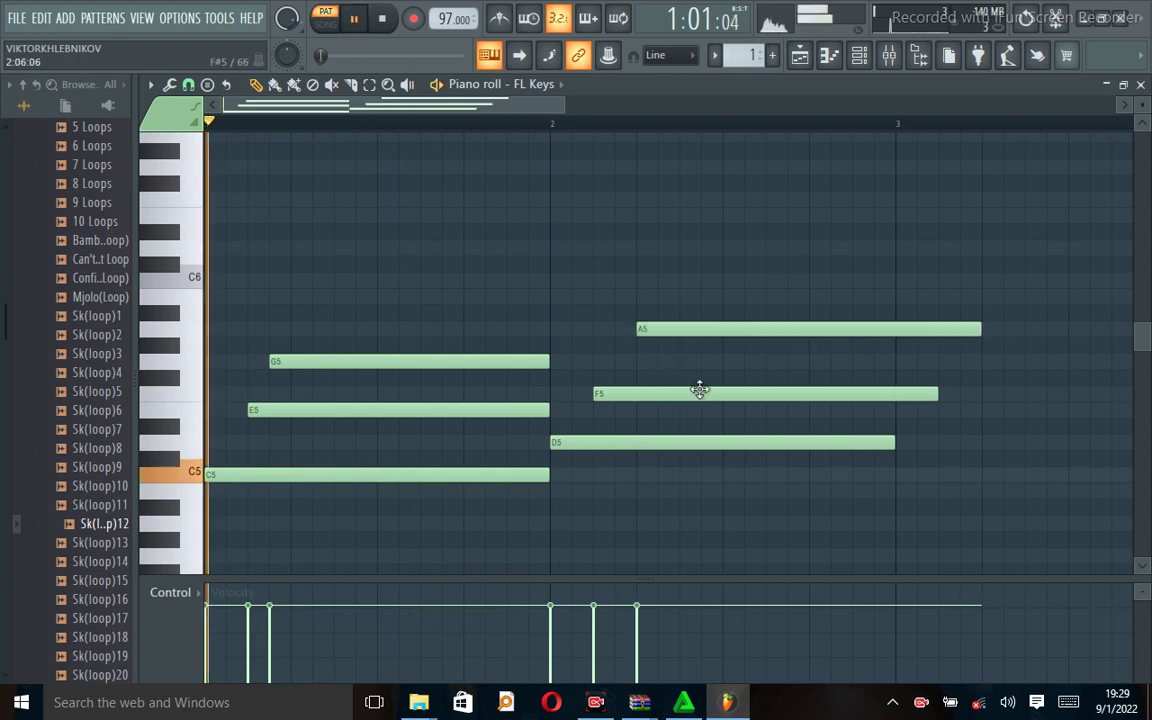
Step: Move A5 to step 4 of bar 2, trim A5 and F5 to end at bar 3, and audition the two chords
key("space")
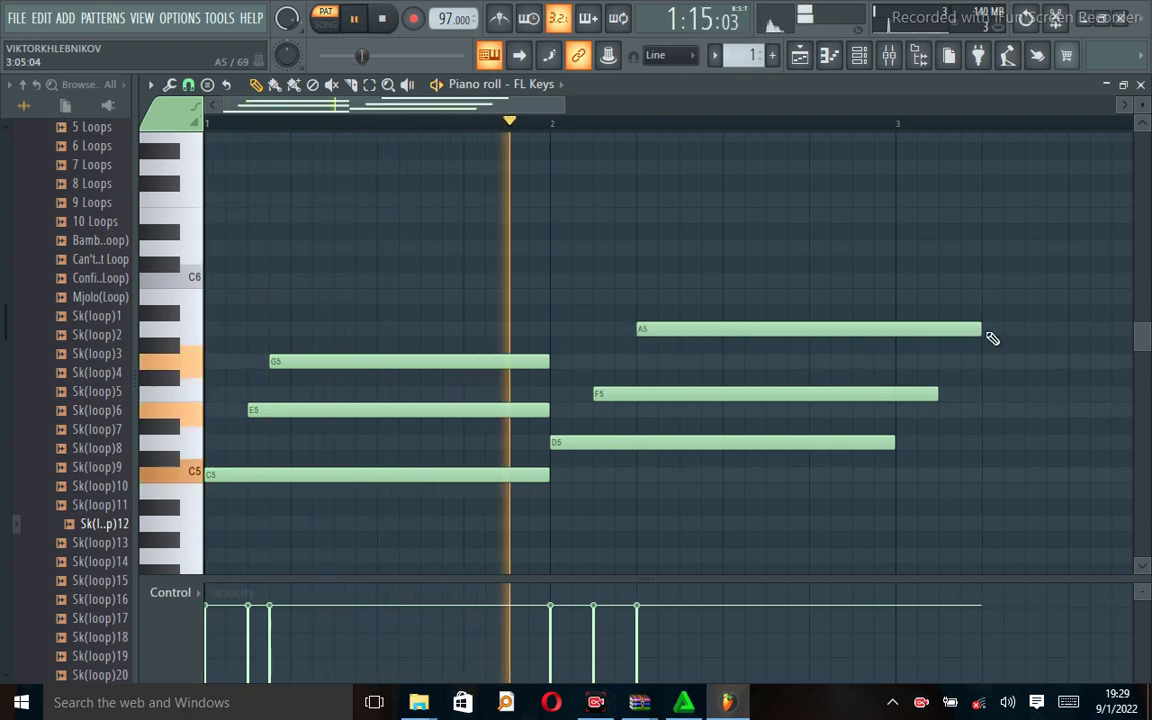
key("space")
left_click_drag(686, 329, 664, 329)
left_click_drag(901, 338, 897, 338)
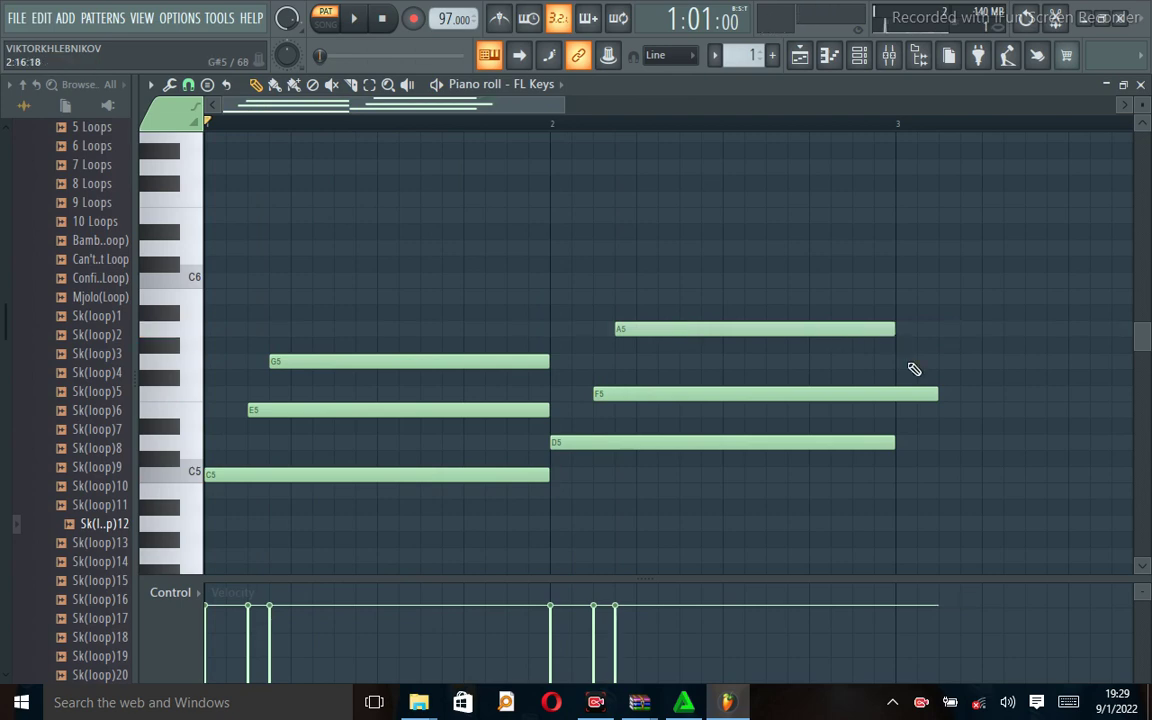
left_click_drag(935, 394, 864, 409)
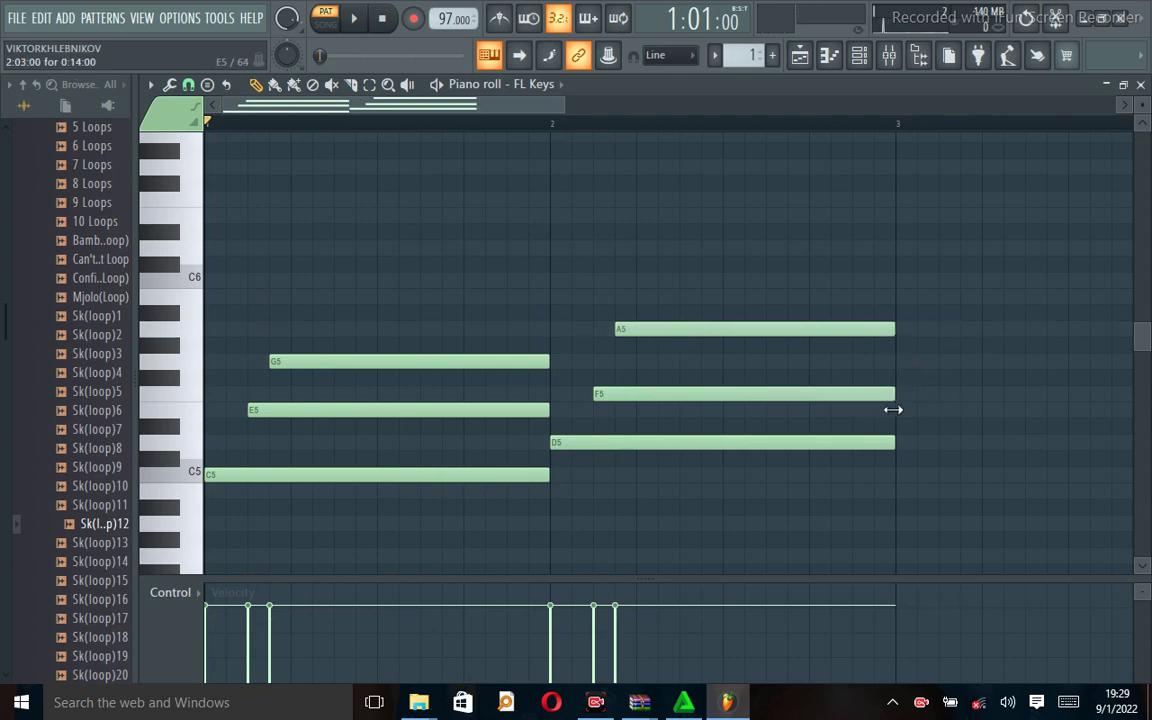
key("space")
left_click_drag(380, 108, 462, 112)
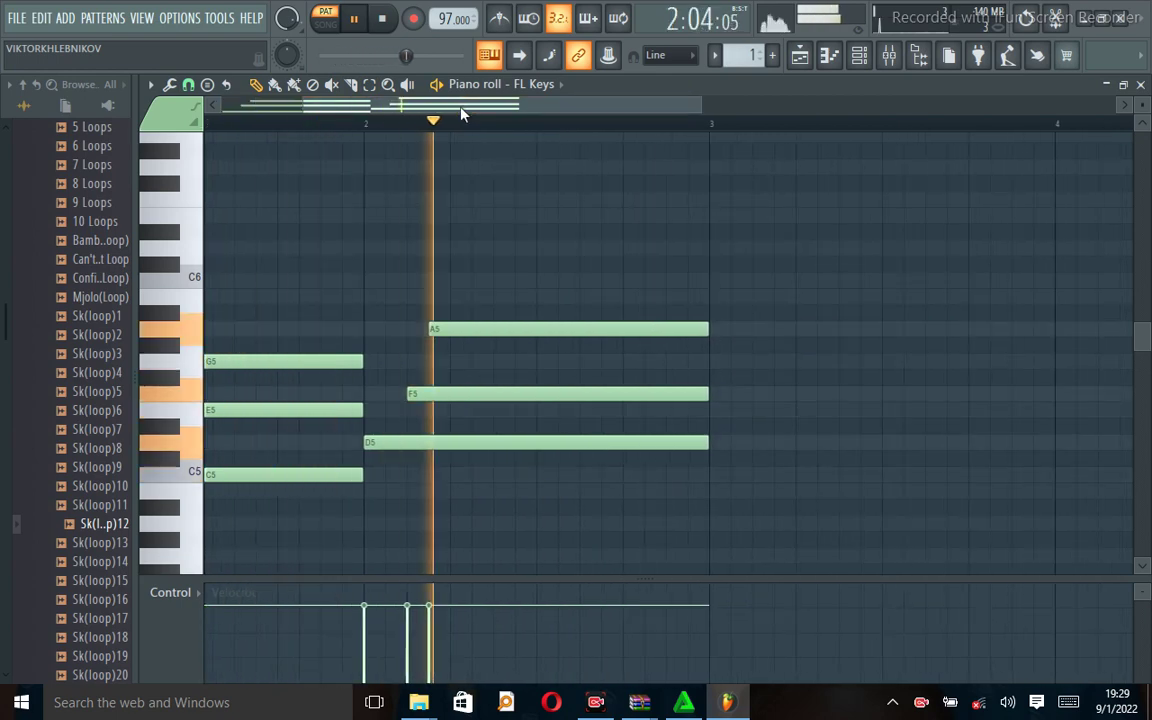
key("space")
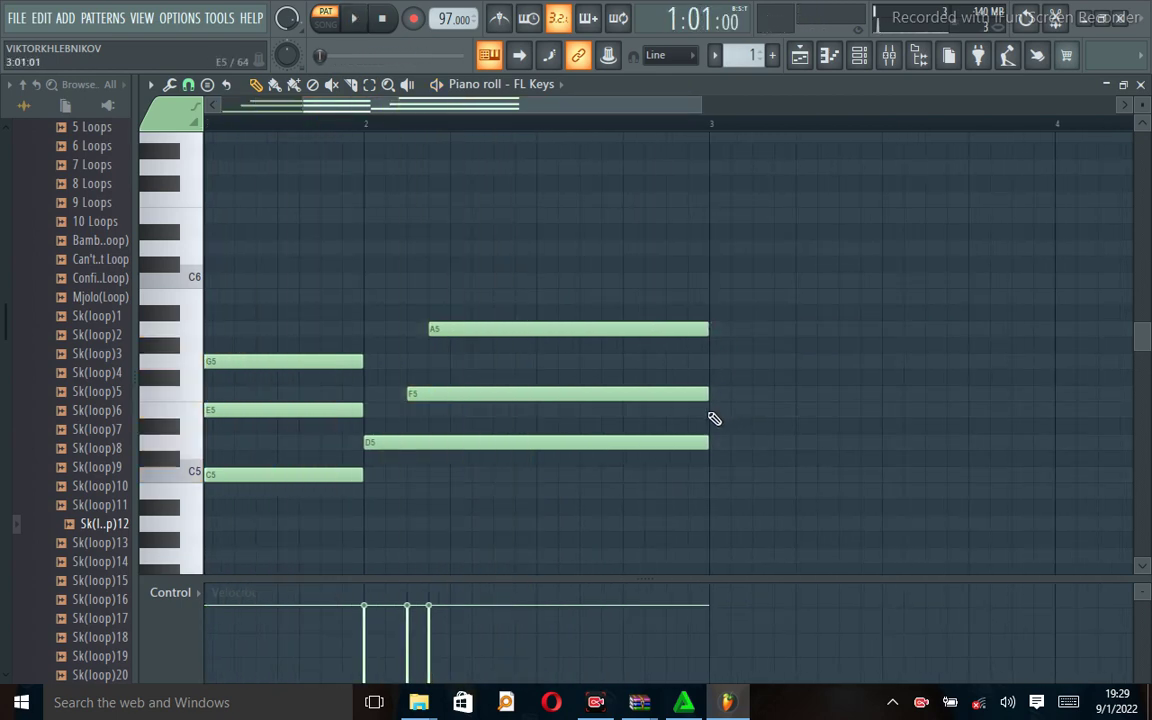
Step: Draw a staggered chord in bar 3 with E5, G5 and B5 starting at steps 1, 3 and 4, all ending at bar 4
left_click(713, 413)
left_click(760, 362)
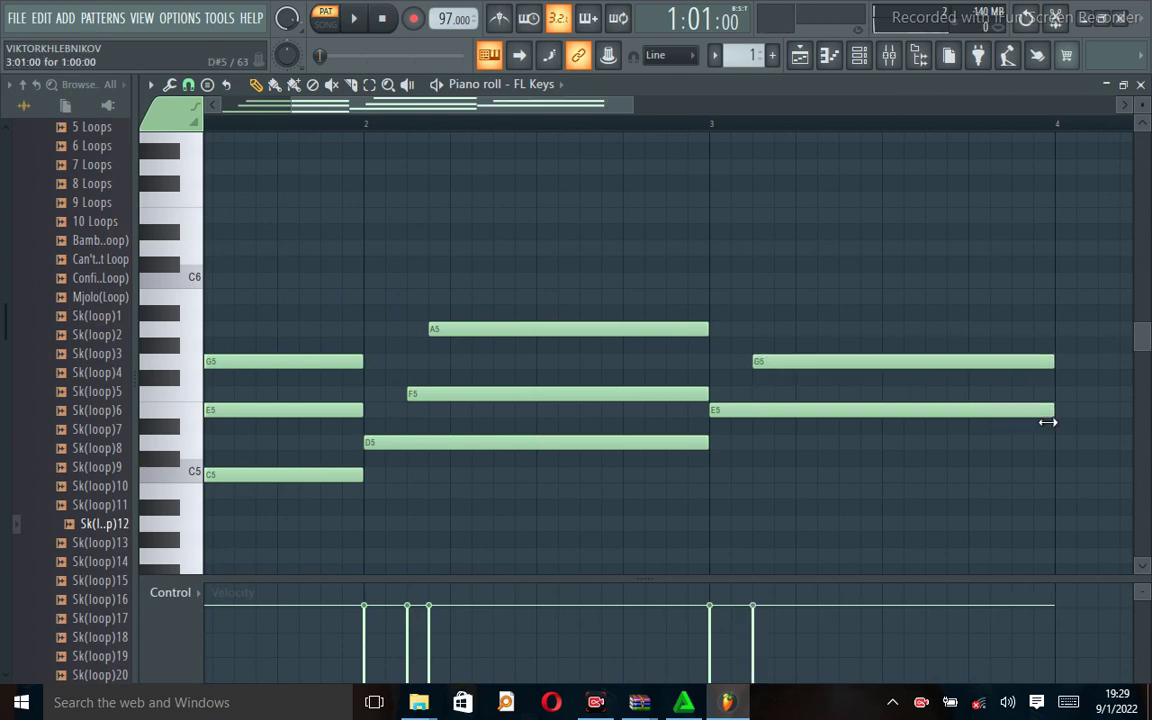
key("space")
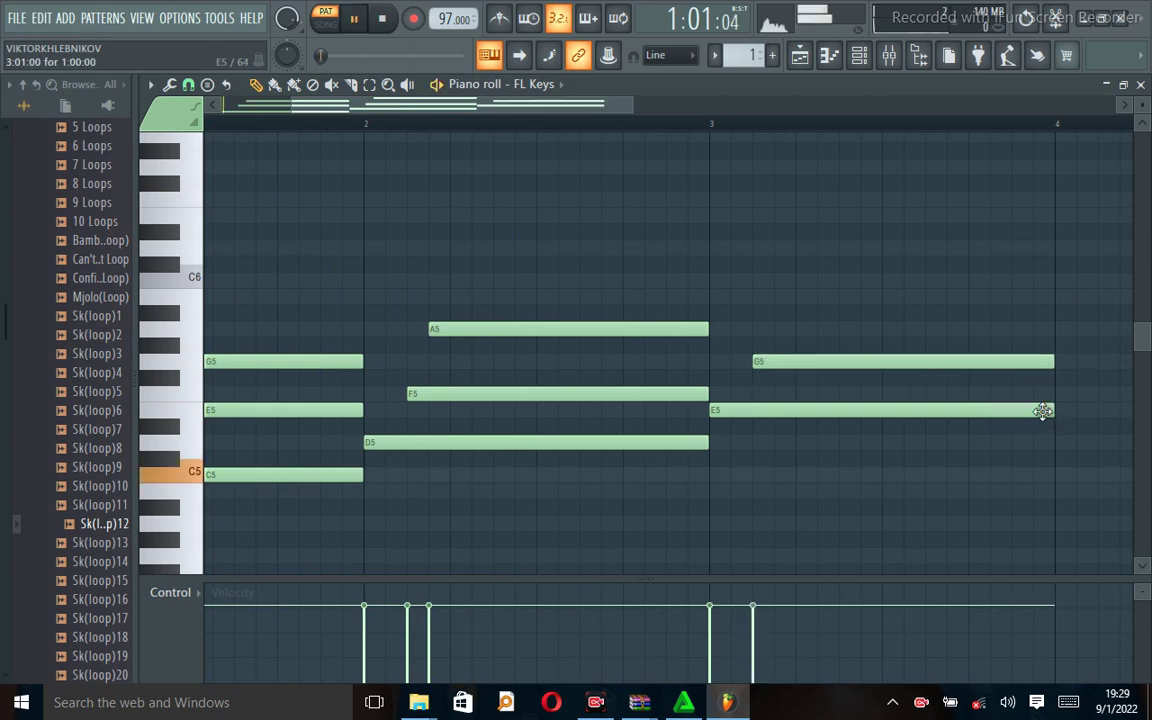
left_click(776, 298)
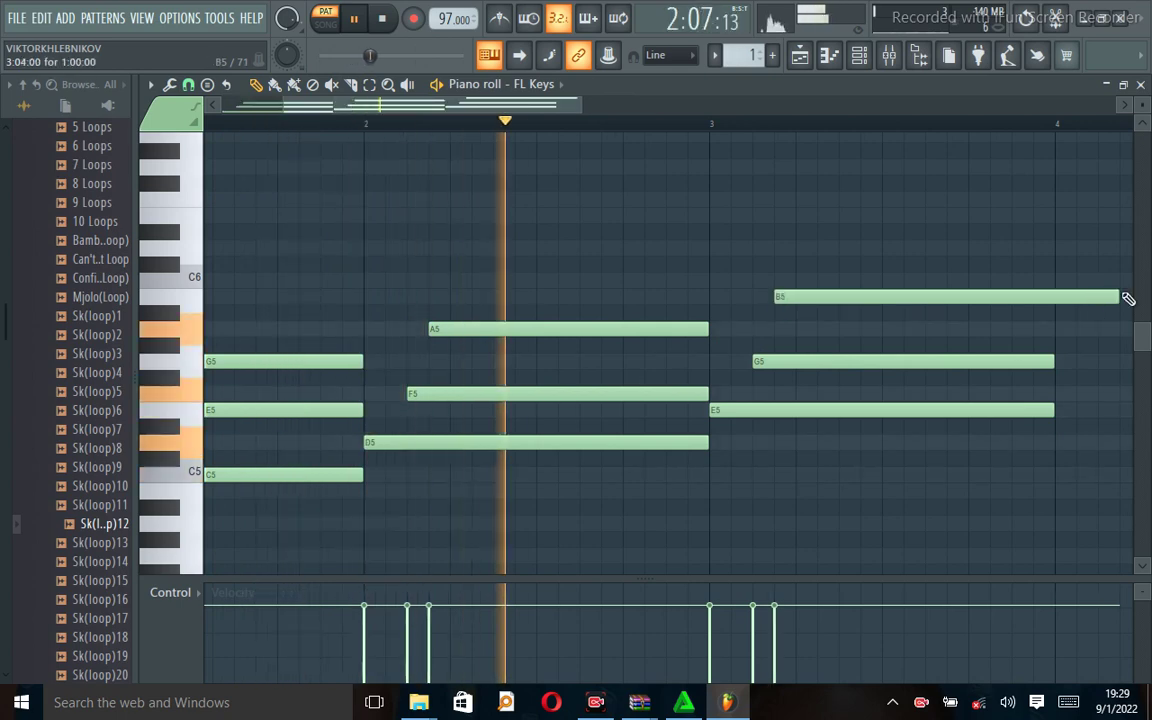
left_click_drag(1118, 298, 1054, 330)
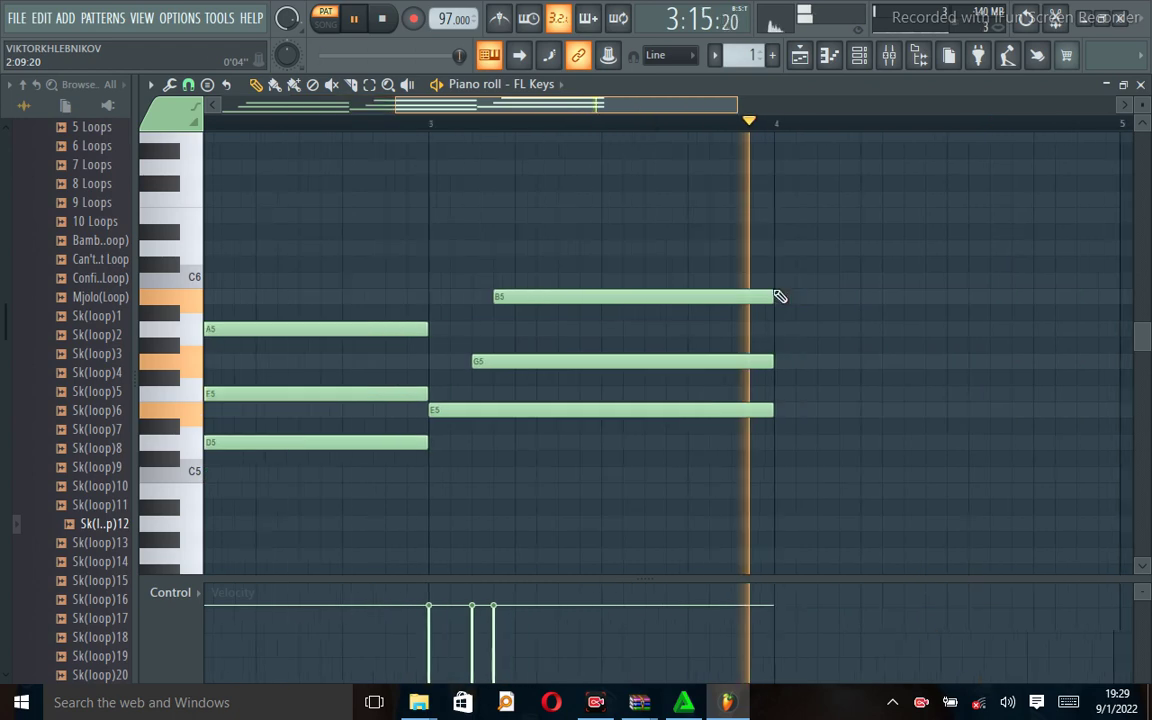
Step: Draw 13-step notes F5, A5 and C6 starting at steps 1, 3 and 5 of bar 4
left_click(768, 393)
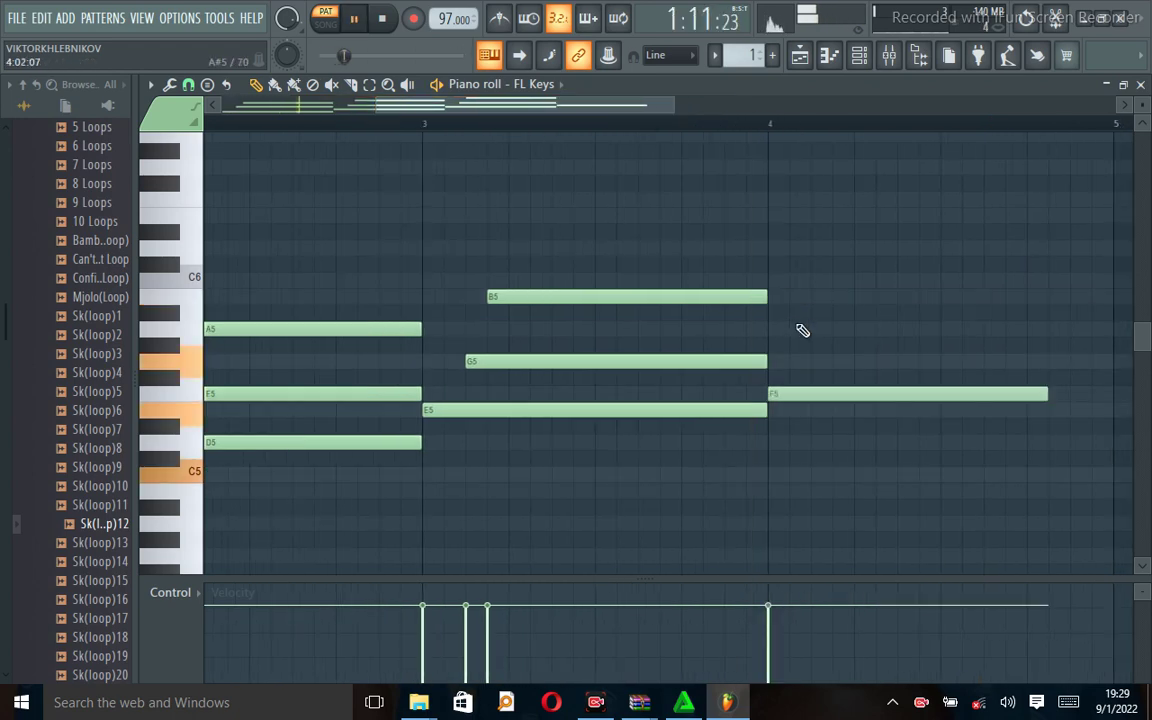
left_click(815, 330)
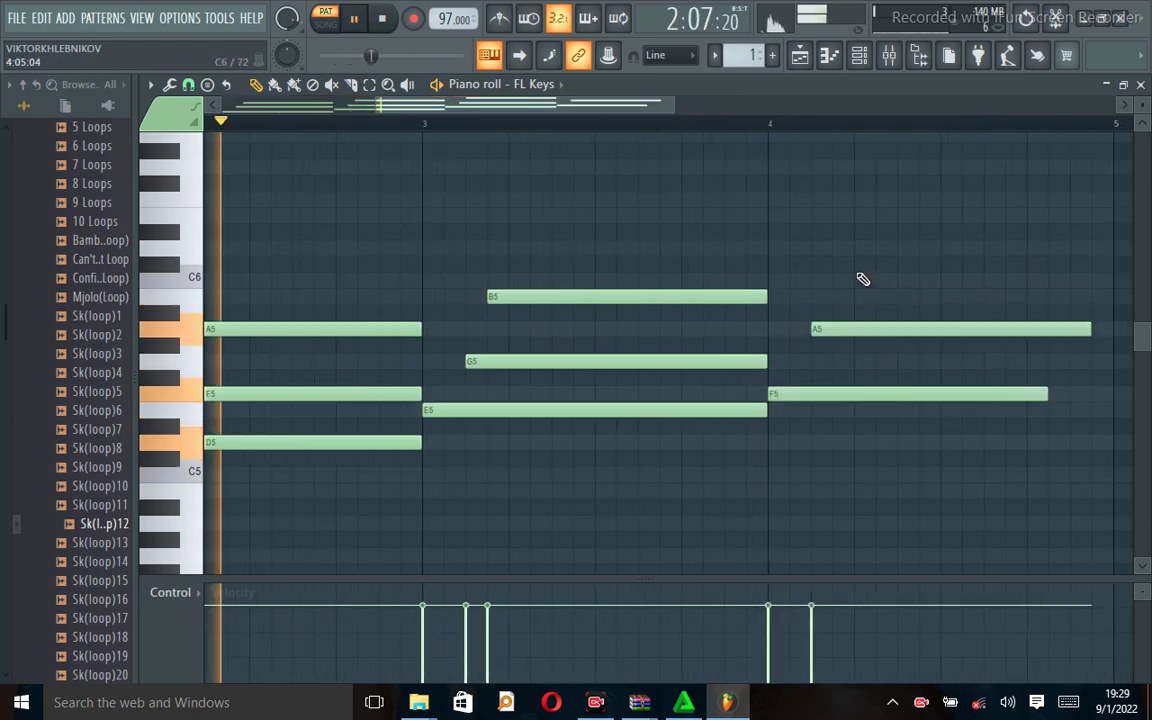
left_click(857, 281)
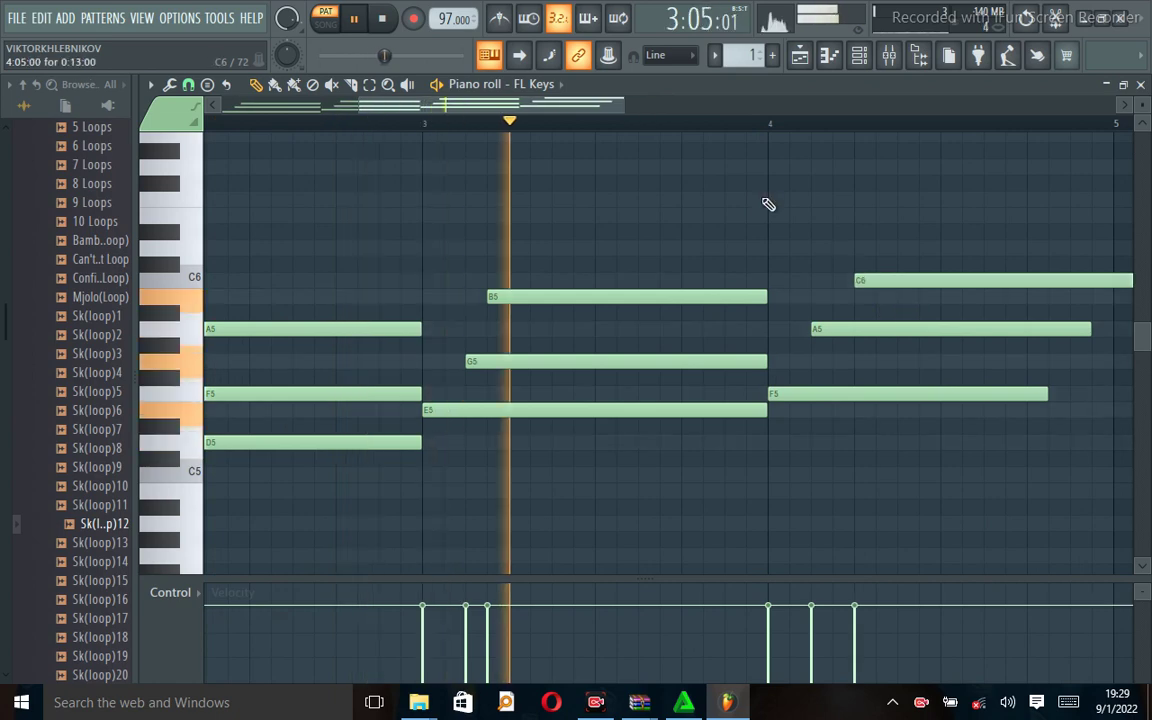
Step: Move C6 to step 4 of bar 4, and extend F5 and A5 to end at bar 5
left_click_drag(543, 118, 636, 120)
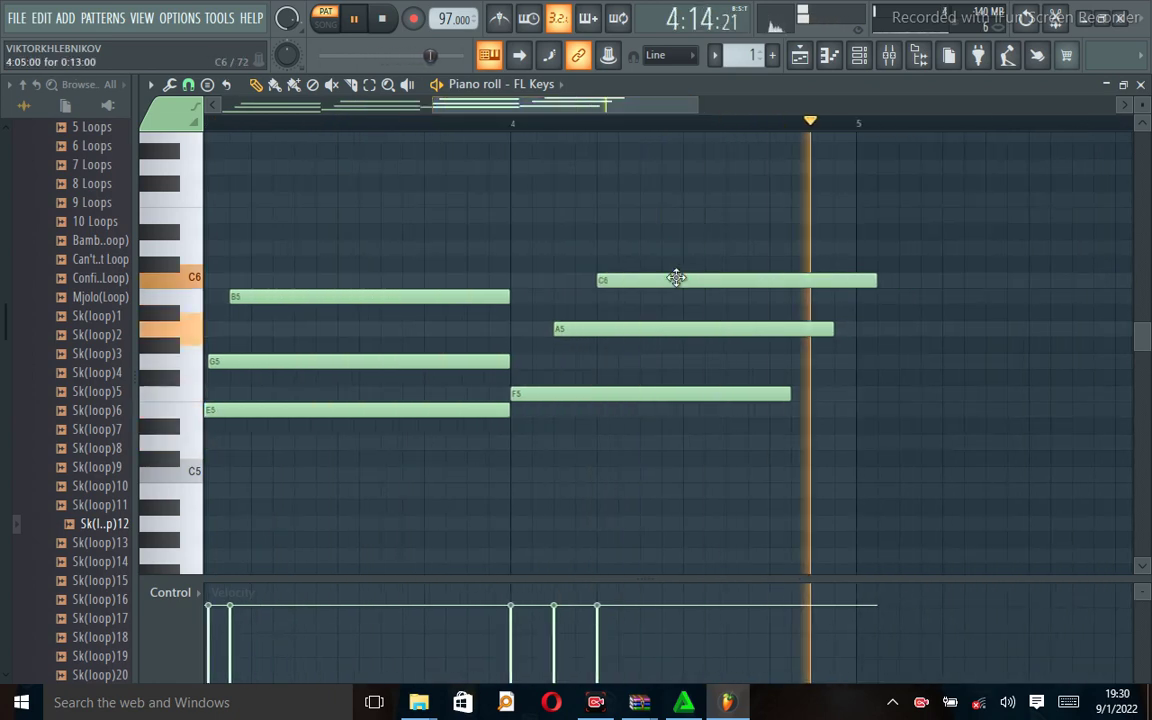
left_click_drag(666, 280, 644, 280)
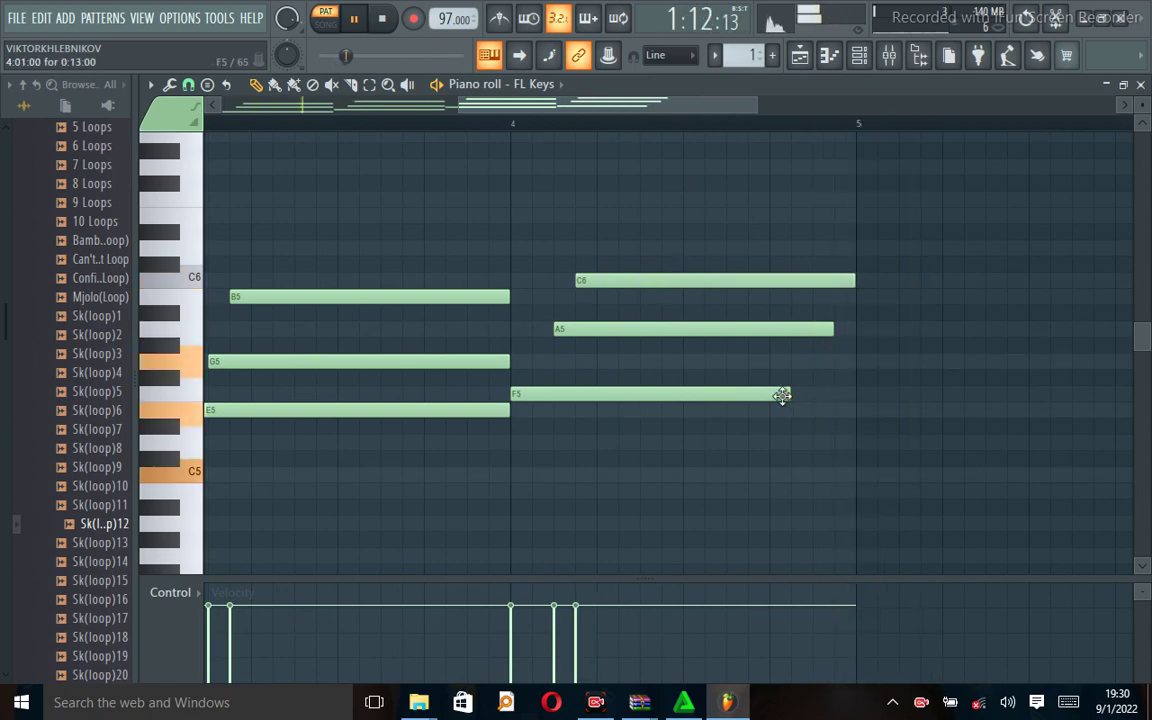
left_click_drag(789, 394, 848, 406)
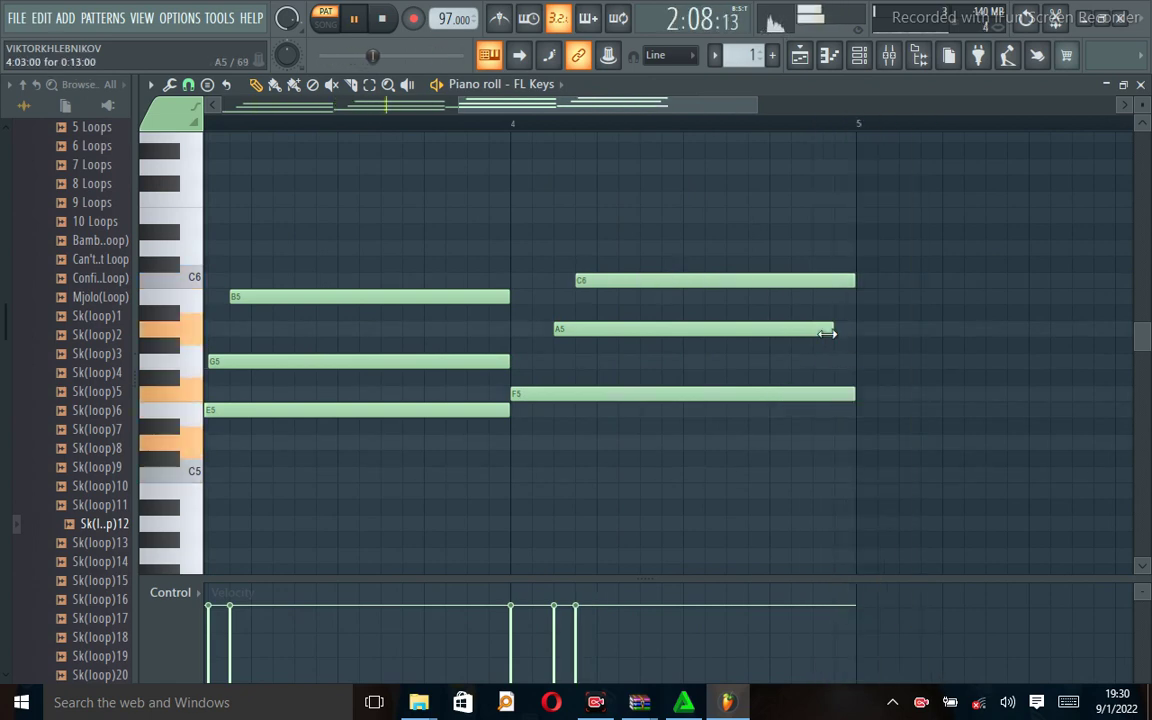
left_click_drag(828, 329, 846, 334)
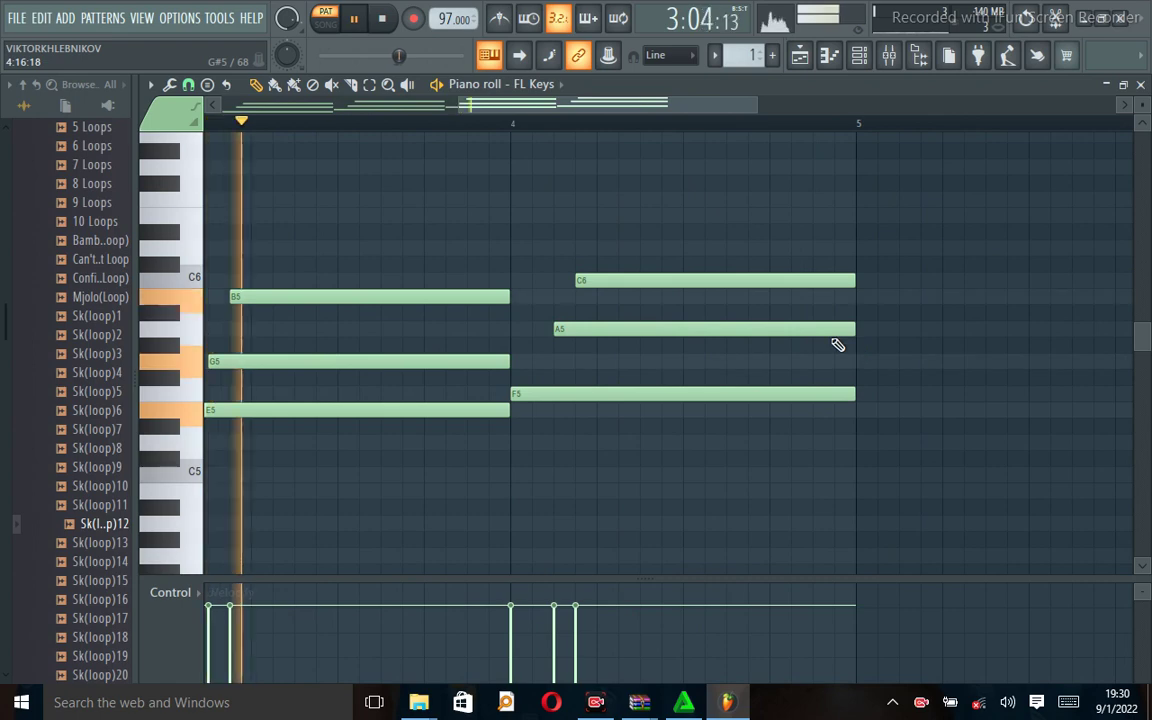
left_click_drag(753, 108, 812, 113)
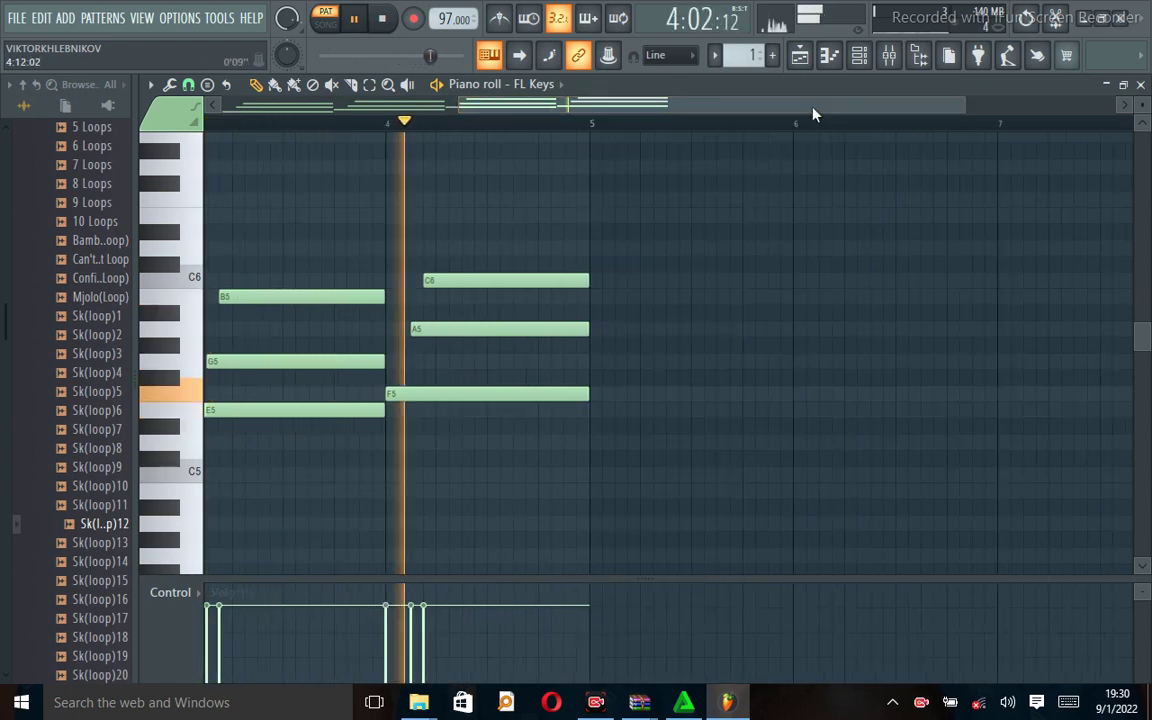
key("space")
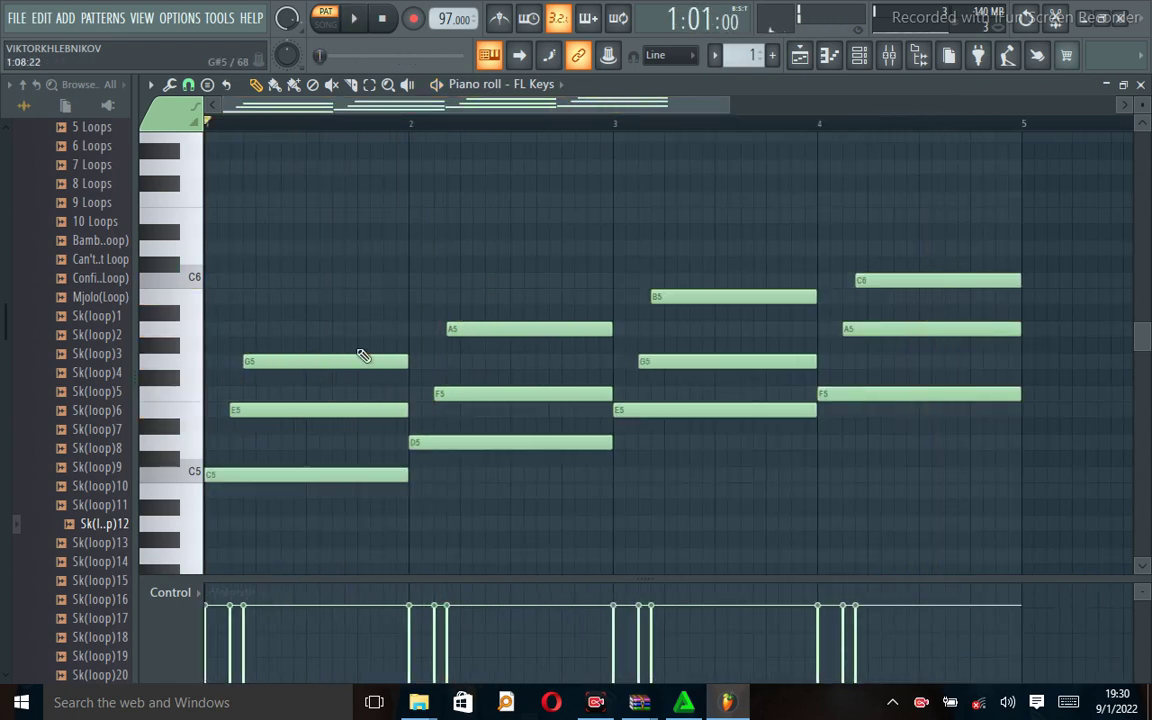
Step: Add two-step melody notes B5 at step 7 and A5 at step 9 of bar 1, and audition them
scroll(367, 354, "down", 1)
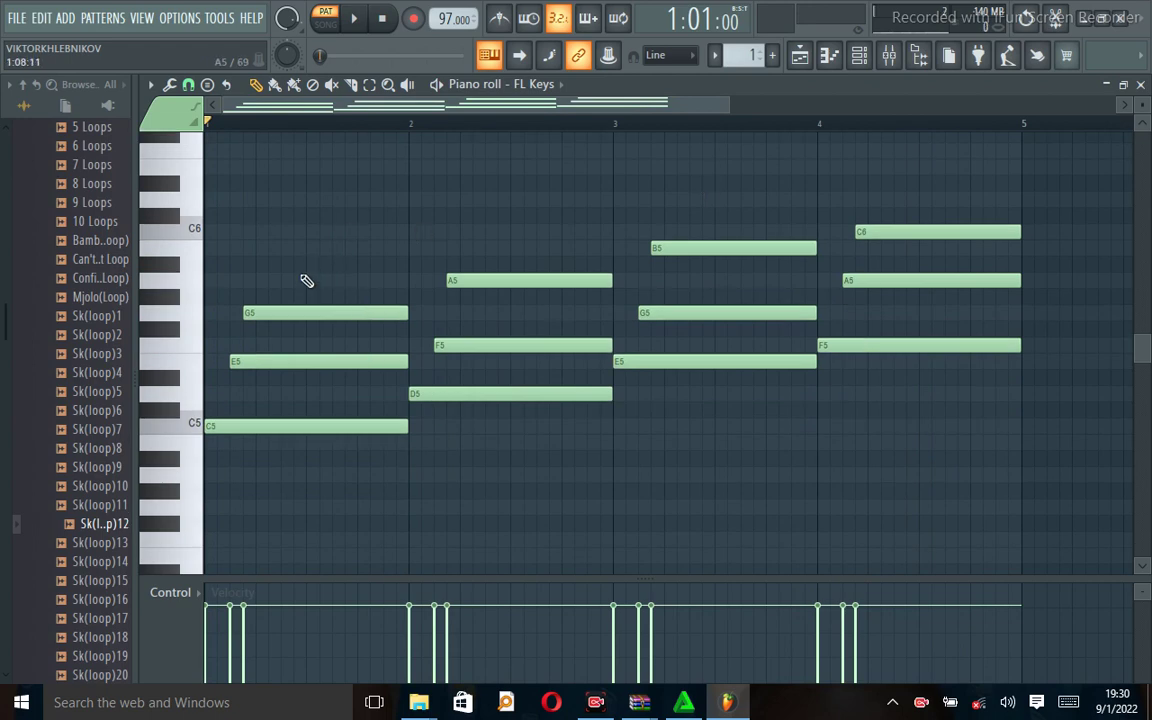
left_click_drag(730, 110, 518, 110)
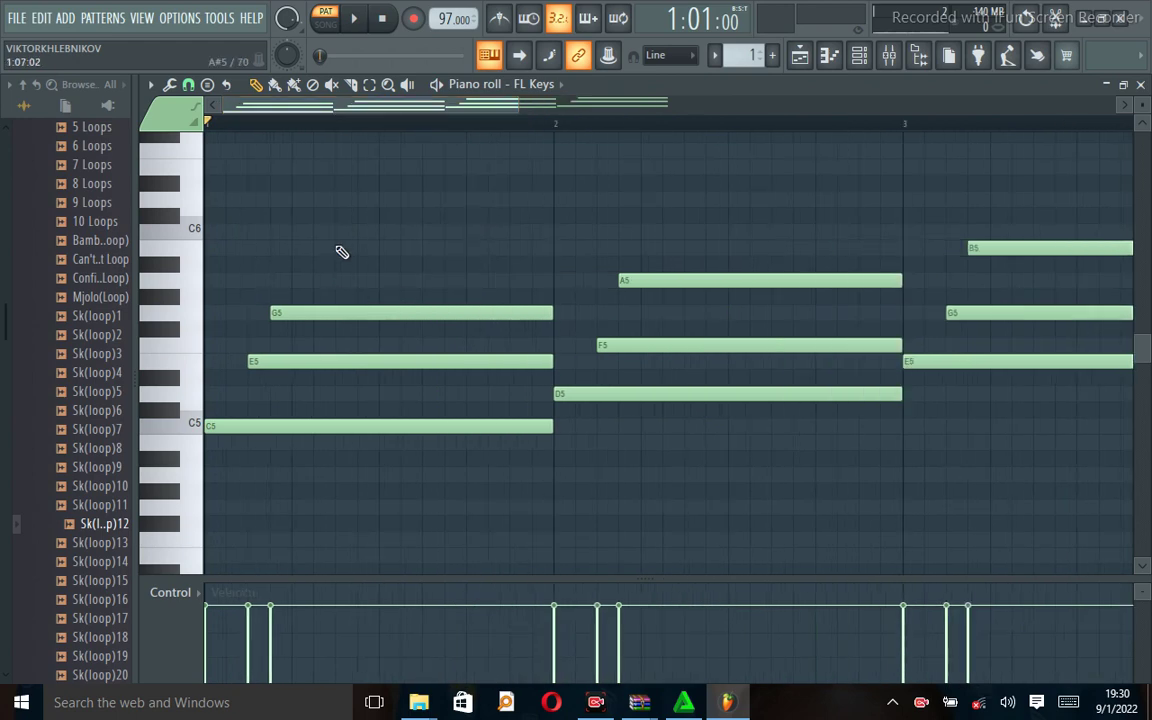
left_click(336, 250)
key("space")
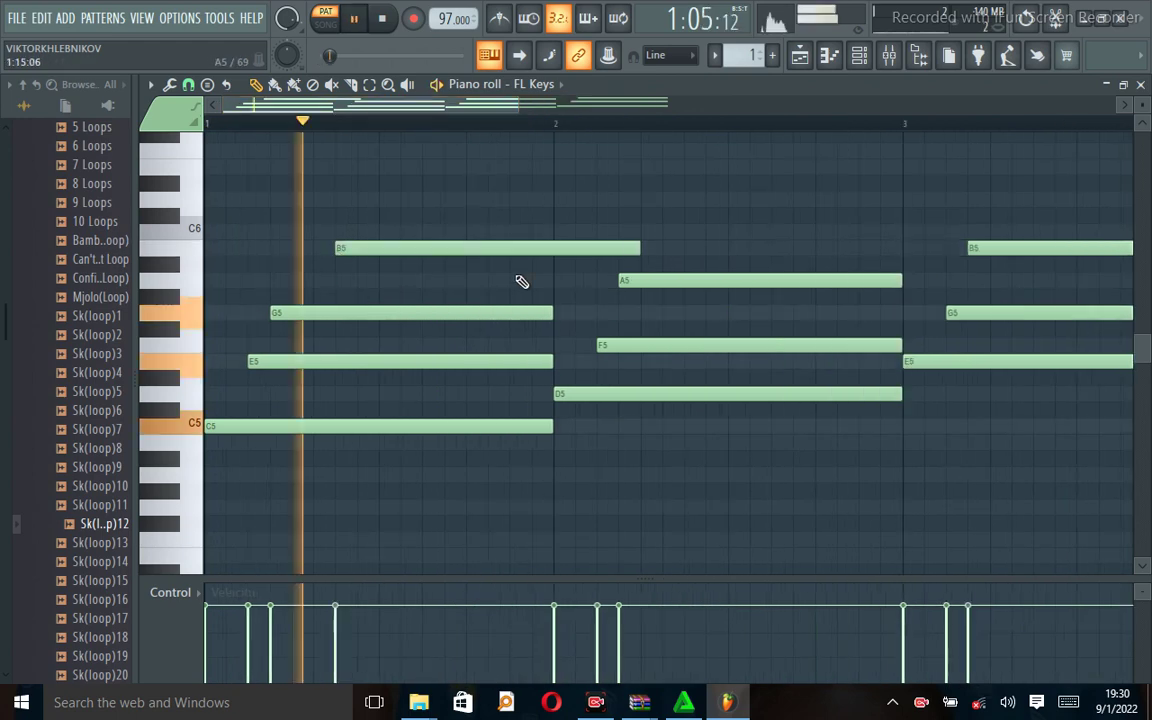
key("space")
left_click_drag(632, 243, 392, 255)
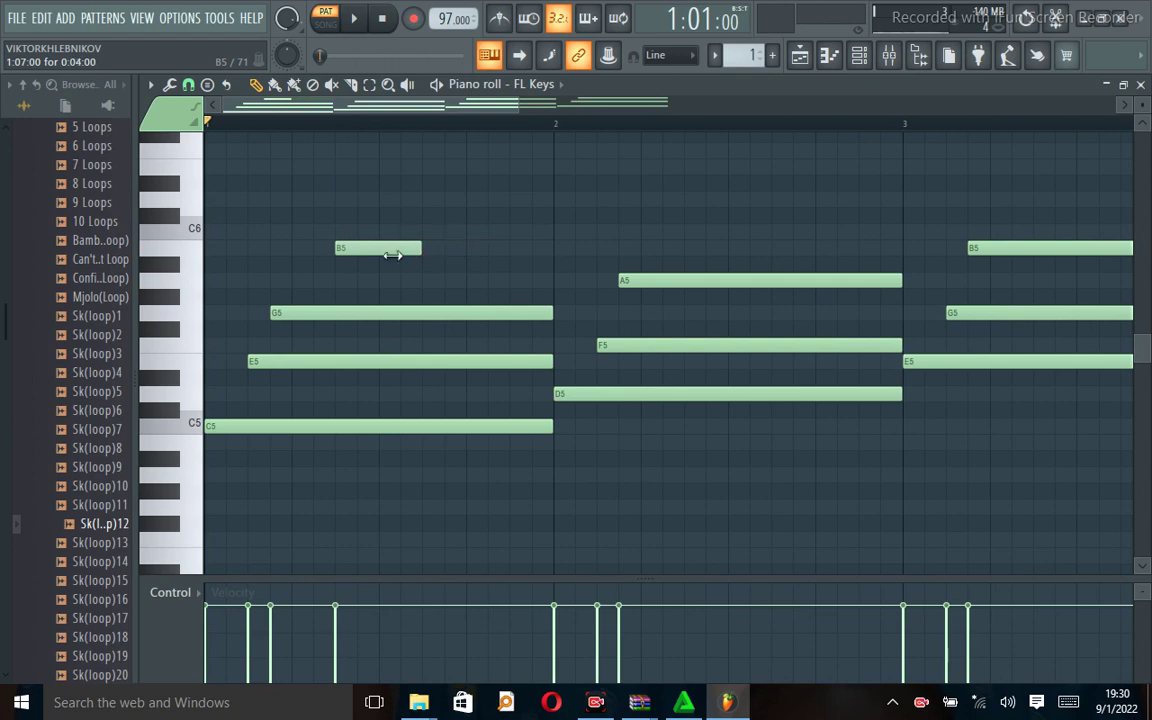
left_click(390, 282)
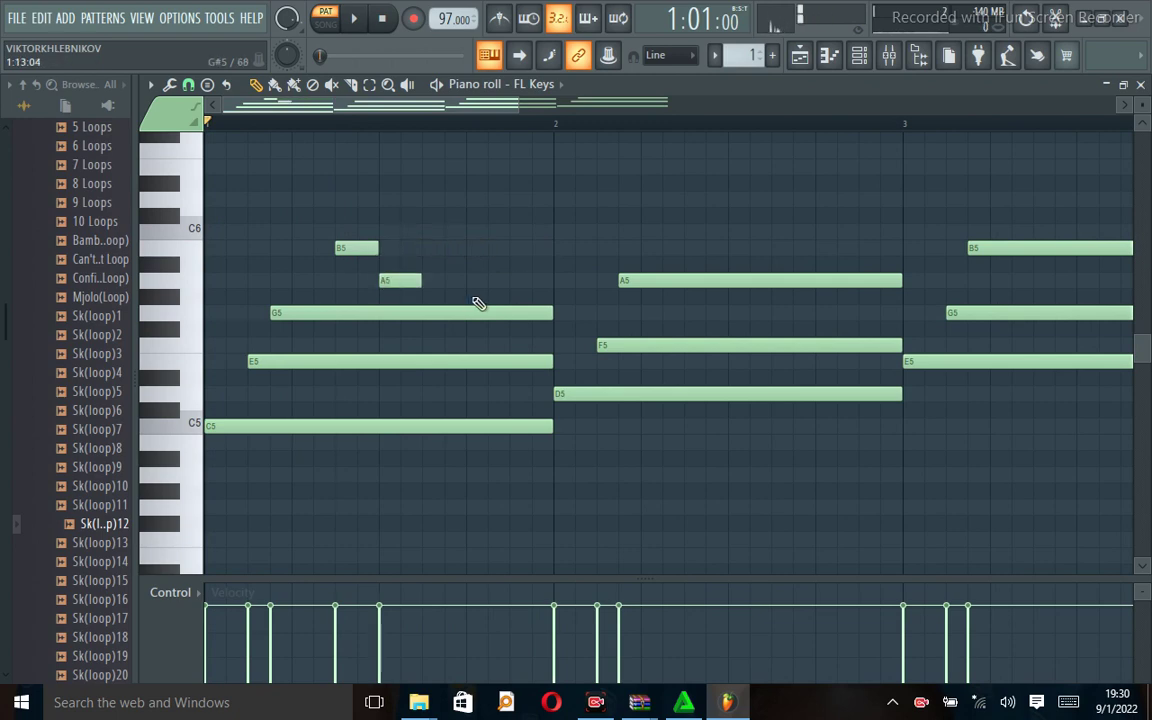
key("space")
key("space")
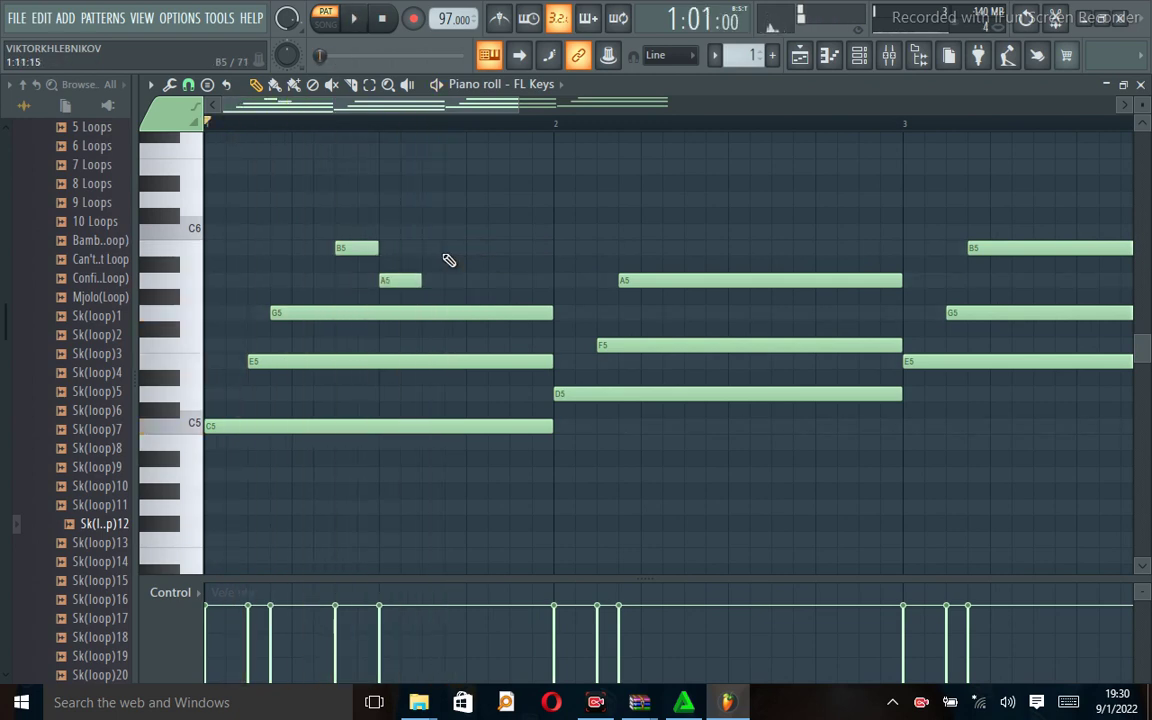
Step: Add two-step melody notes C6, D6 and E6 at steps 7, 9 and 11 of bar 2, and audition them
key("space")
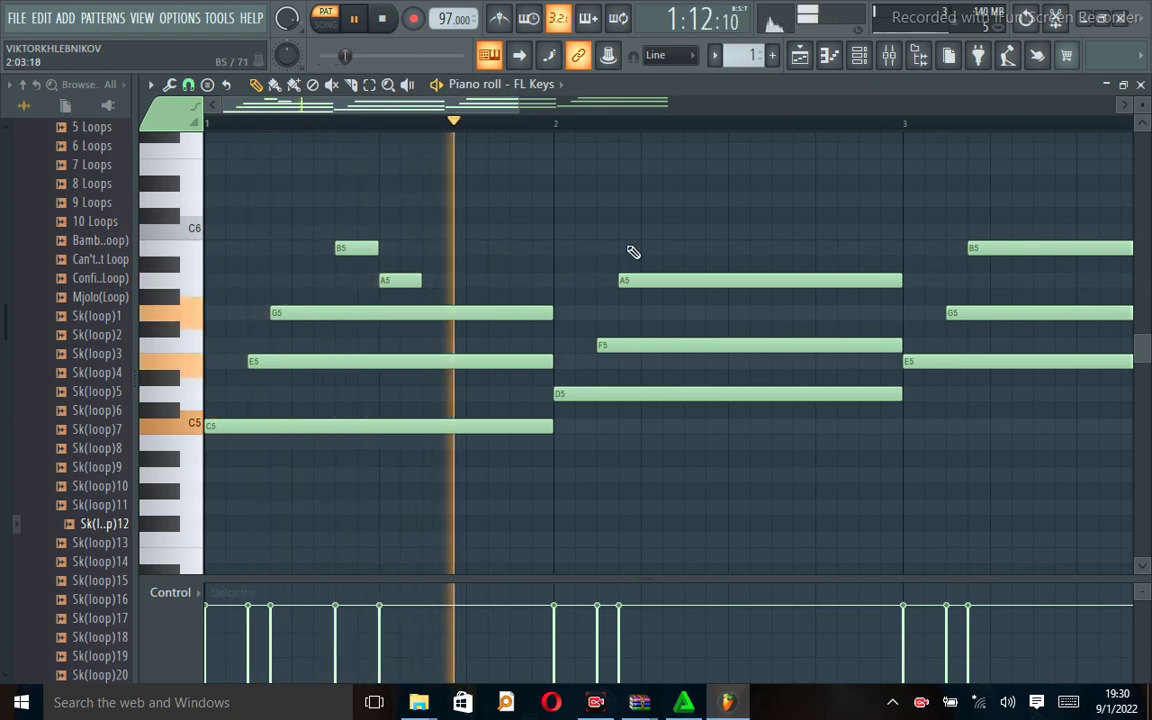
left_click(694, 231)
key("space")
left_click(740, 199)
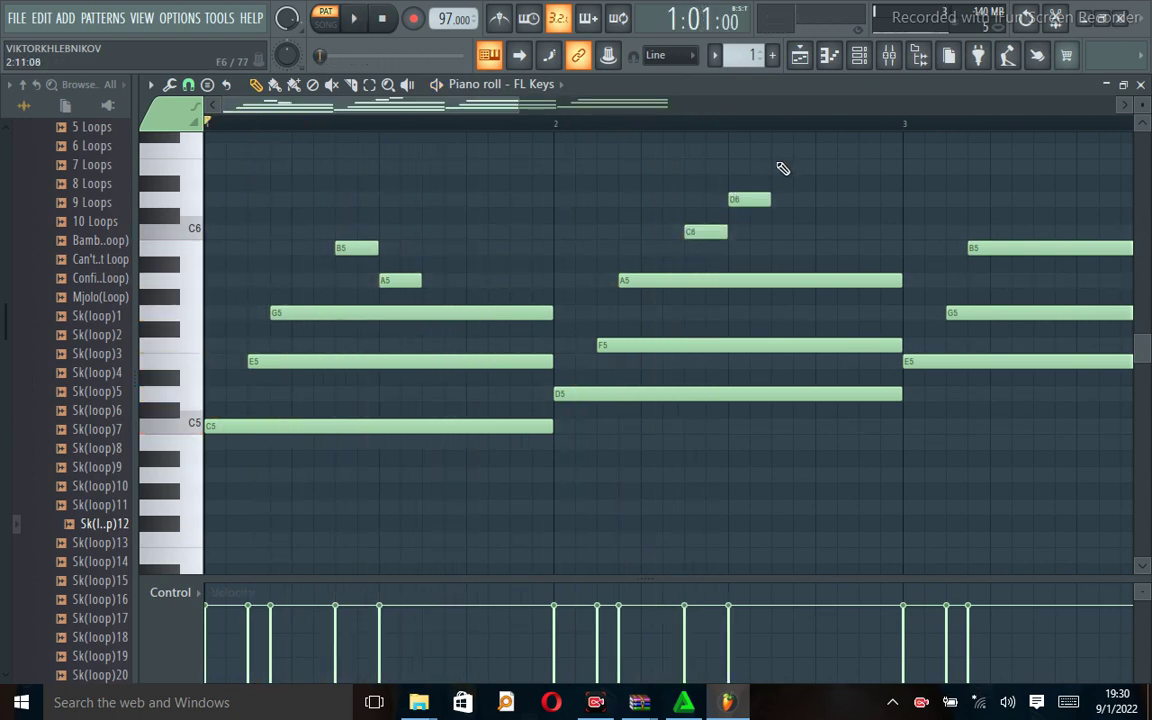
left_click(783, 168)
key("space")
scroll(830, 211, "up", 3)
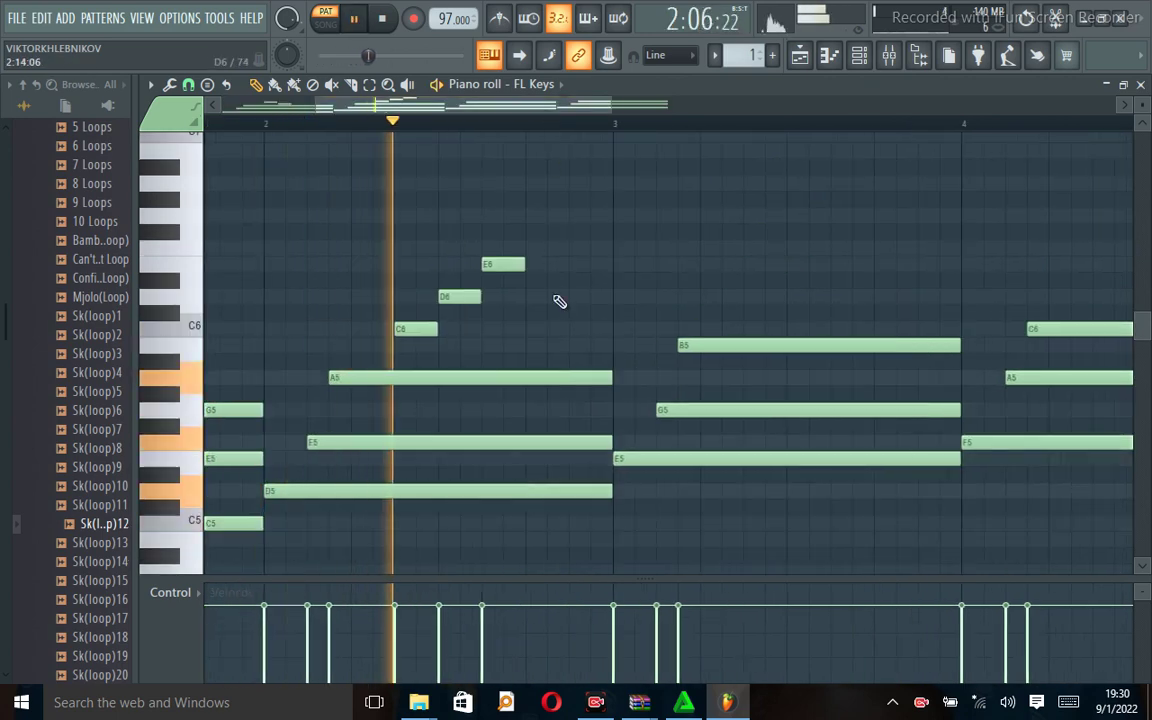
key("space")
Step: Try lowering the E6 at step 11 of bar 2 to C6 and adding a two-step E6 at step 13, and audition the melody
left_click_drag(507, 262, 496, 329)
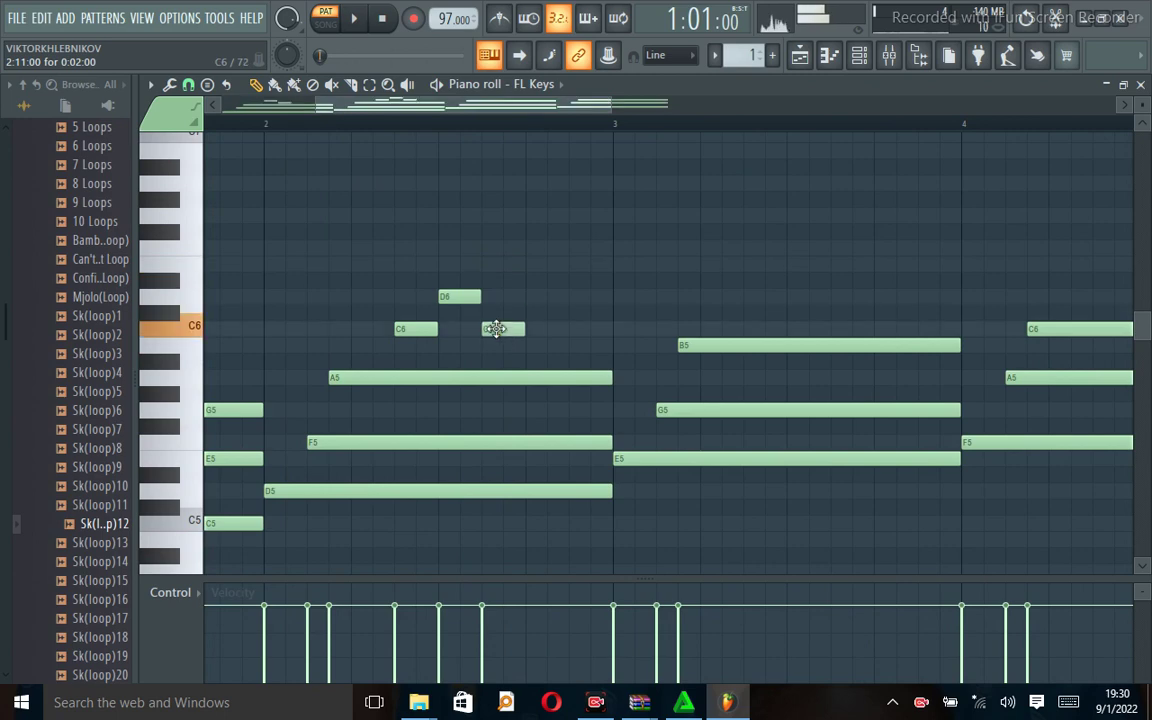
left_click(538, 264)
key("space")
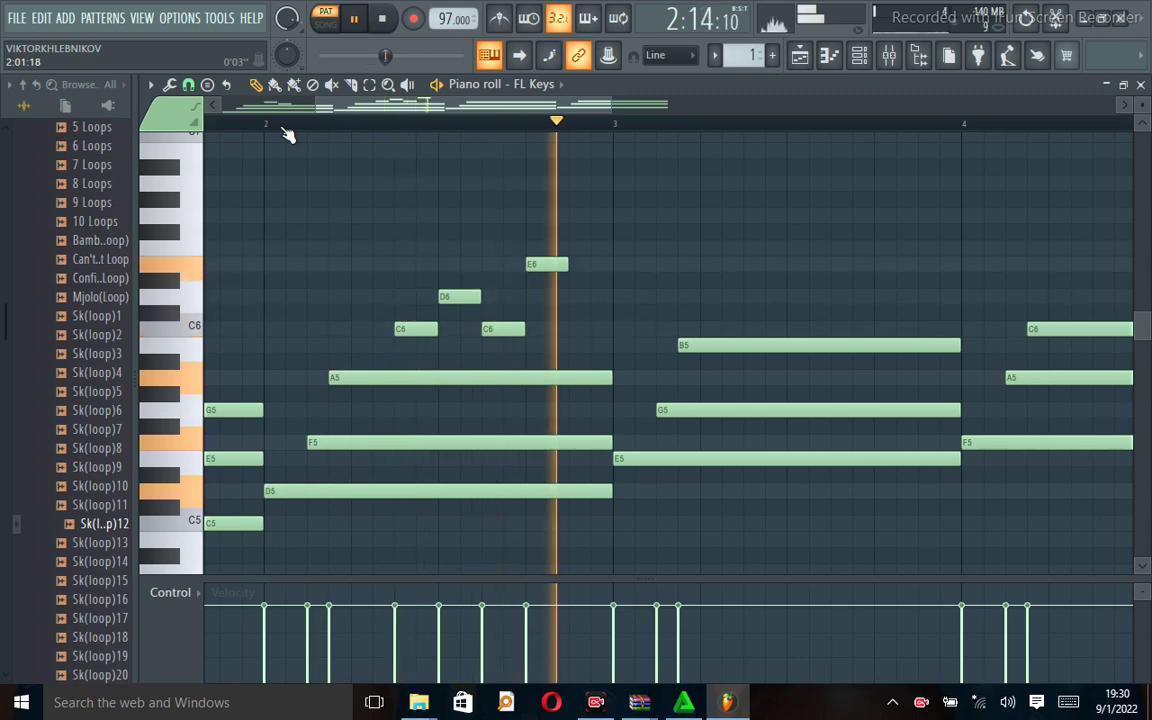
key("space")
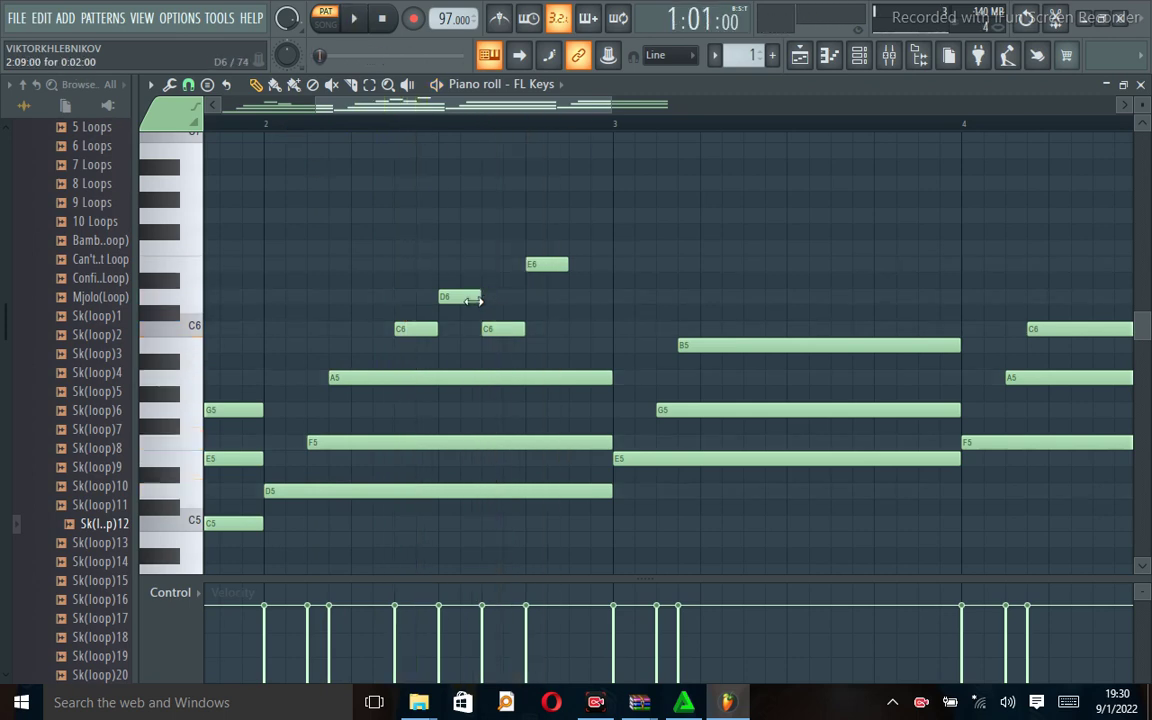
Step: Rework the bar 2 melody: shorten D6 to one step, move the C6 at step 11 to F6 at step 10, and lower E6 to C6
left_click_drag(503, 333, 488, 249)
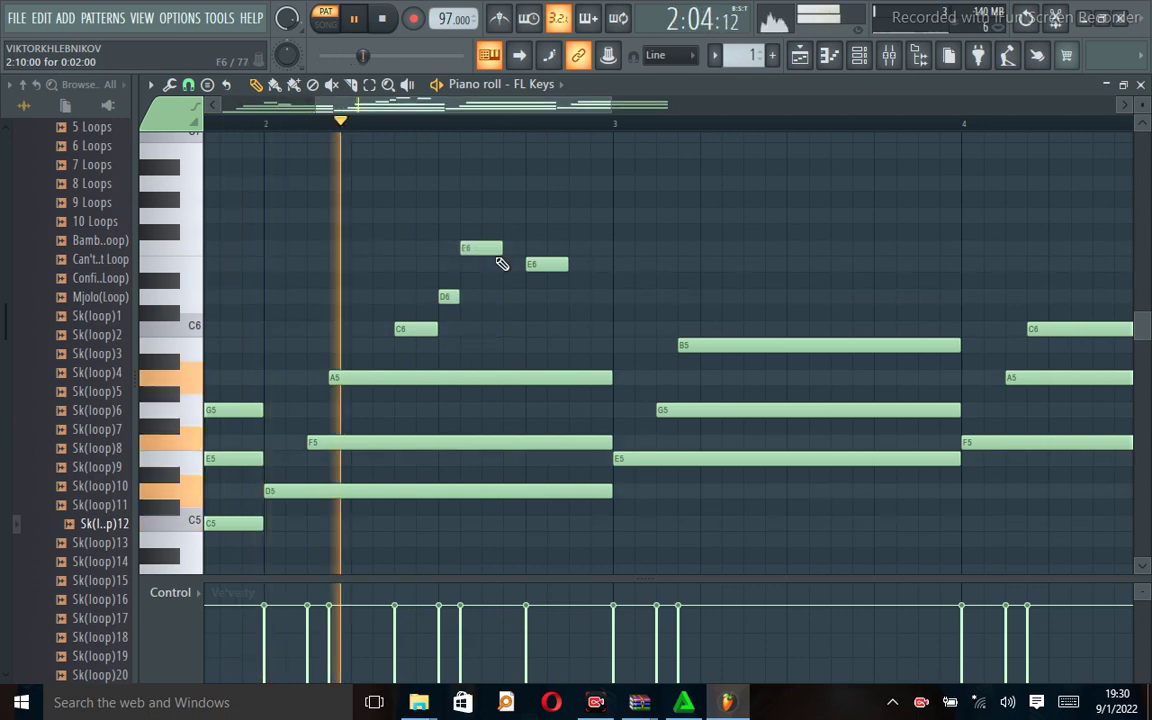
key("space")
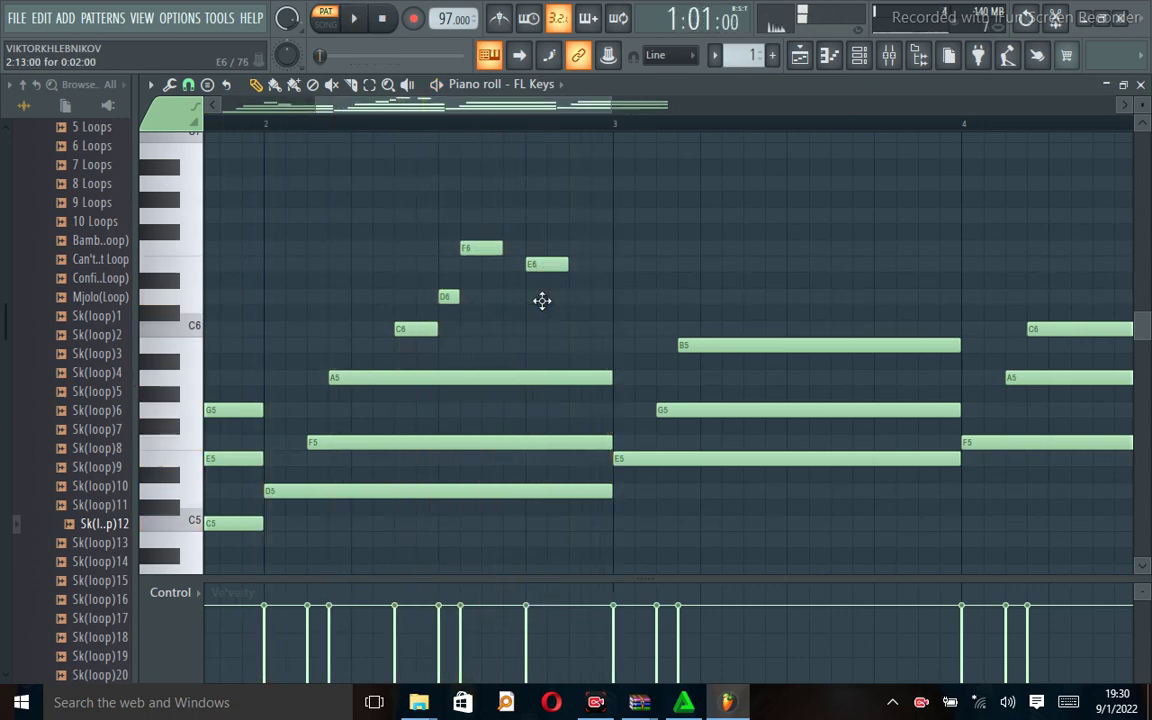
left_click_drag(541, 266, 542, 332)
key("space")
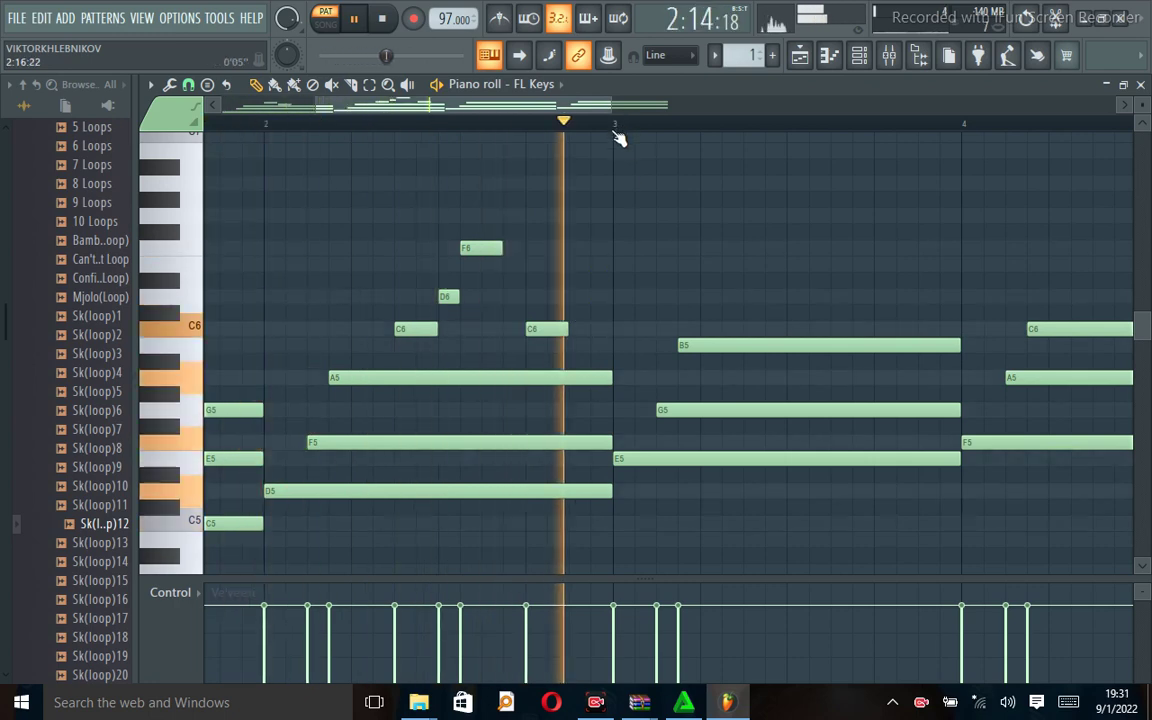
Step: Shift F6 to step 11 of bar 2, delete the C6 at step 13, and audition the melody
key("space")
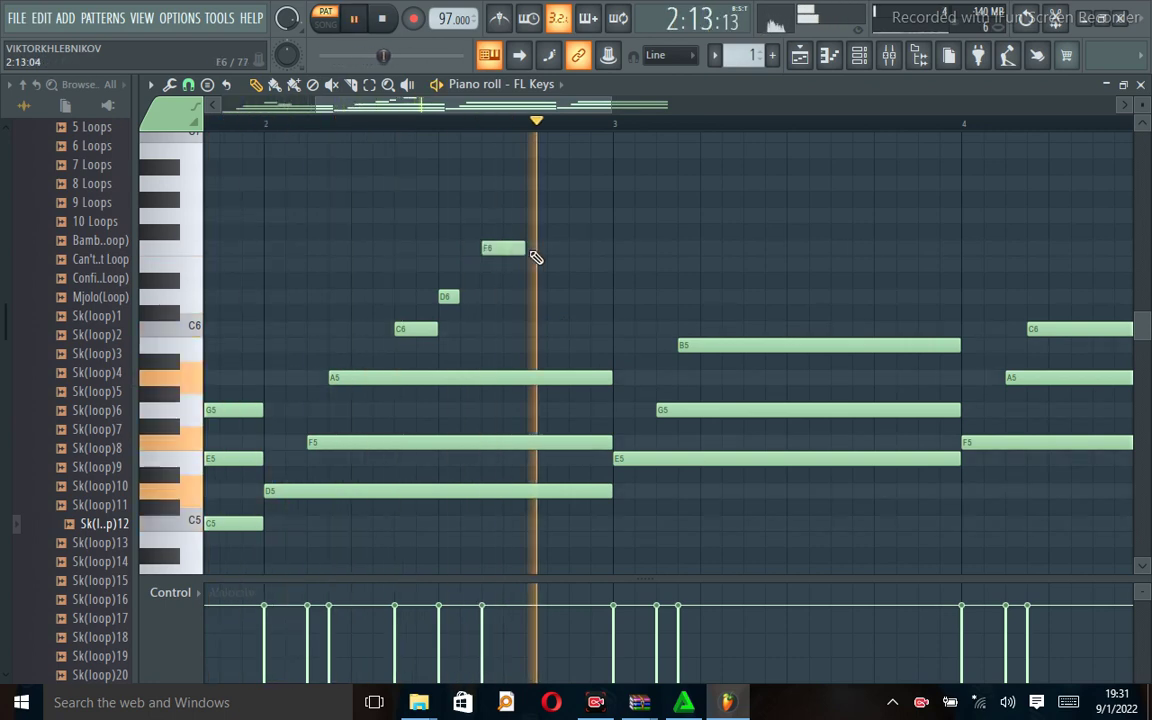
key("space")
key("space")
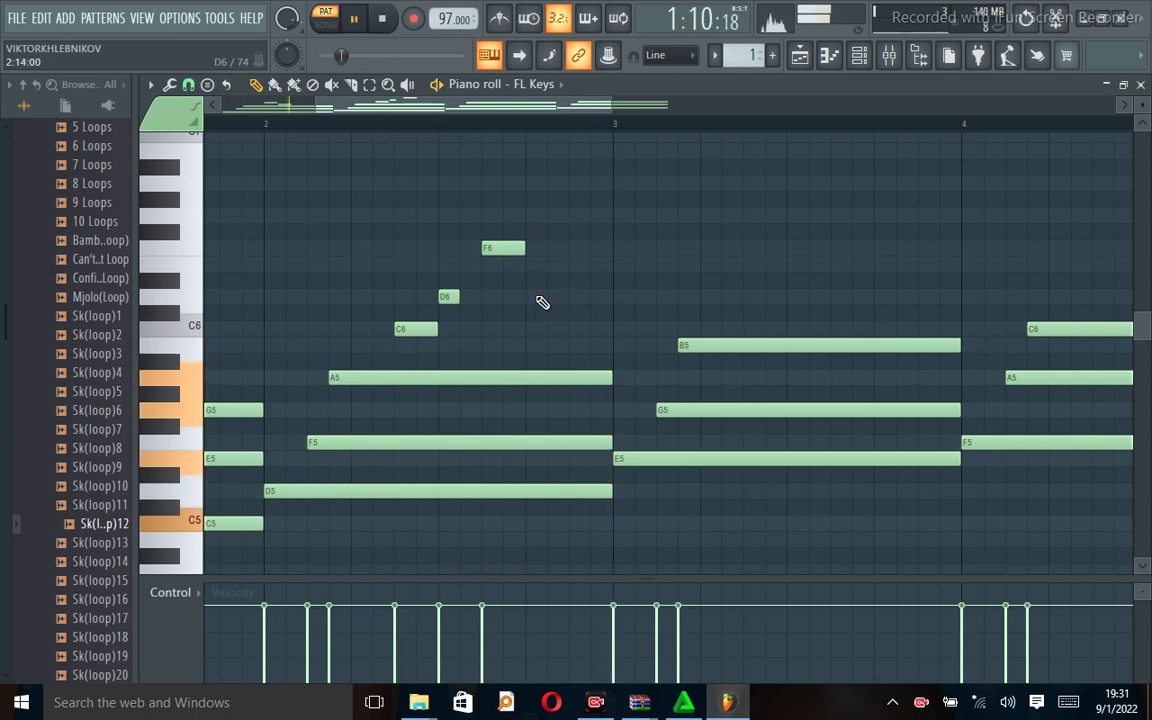
Step: Try adding one-step melody notes D6 at step 13 and E6 at step 15 of bar 2, and audition them
left_click(534, 296)
left_click(576, 328)
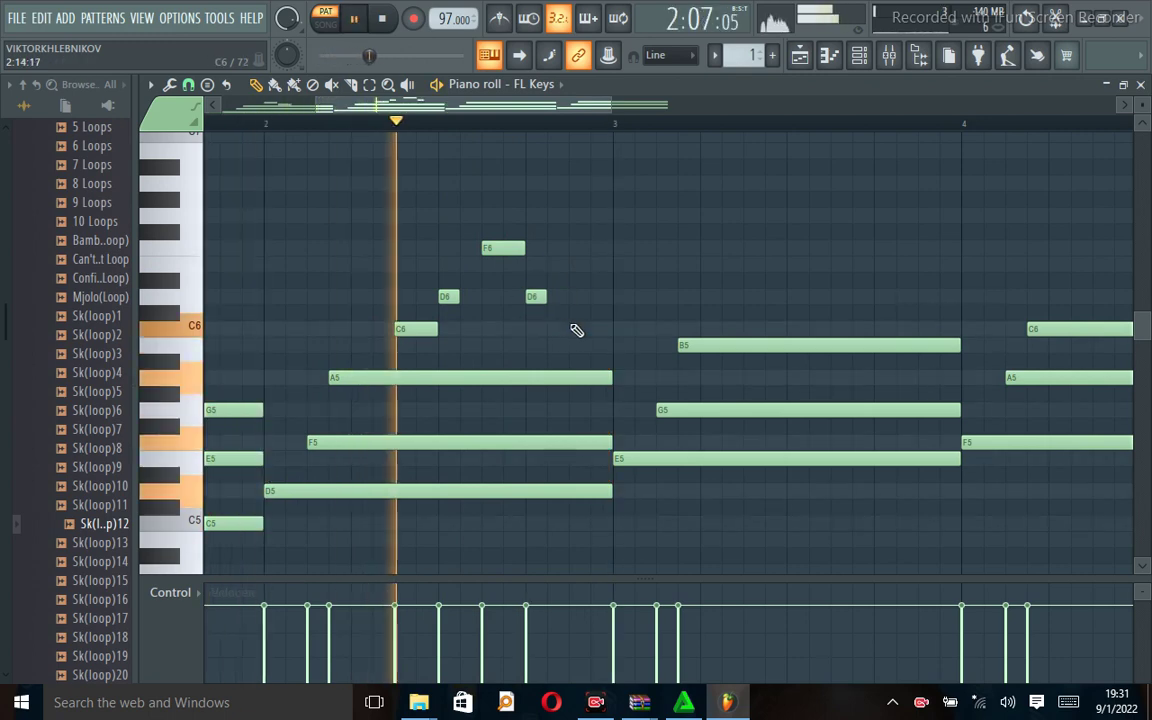
key("space")
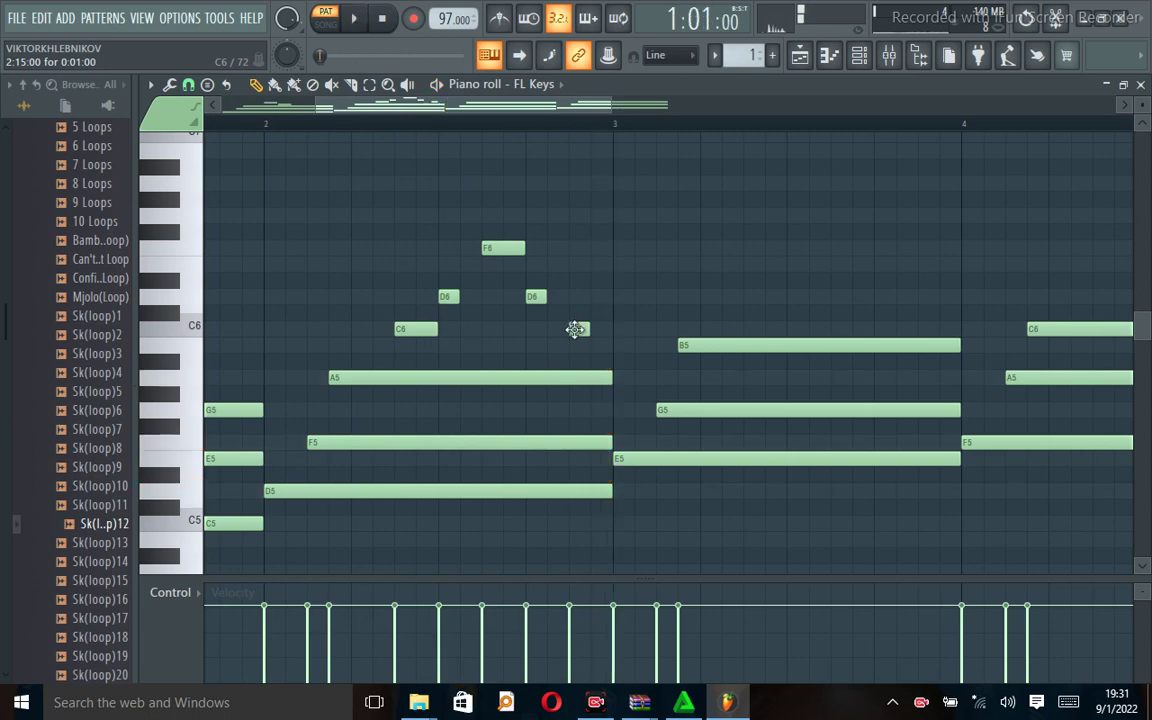
left_click_drag(574, 293, 576, 248)
key("space")
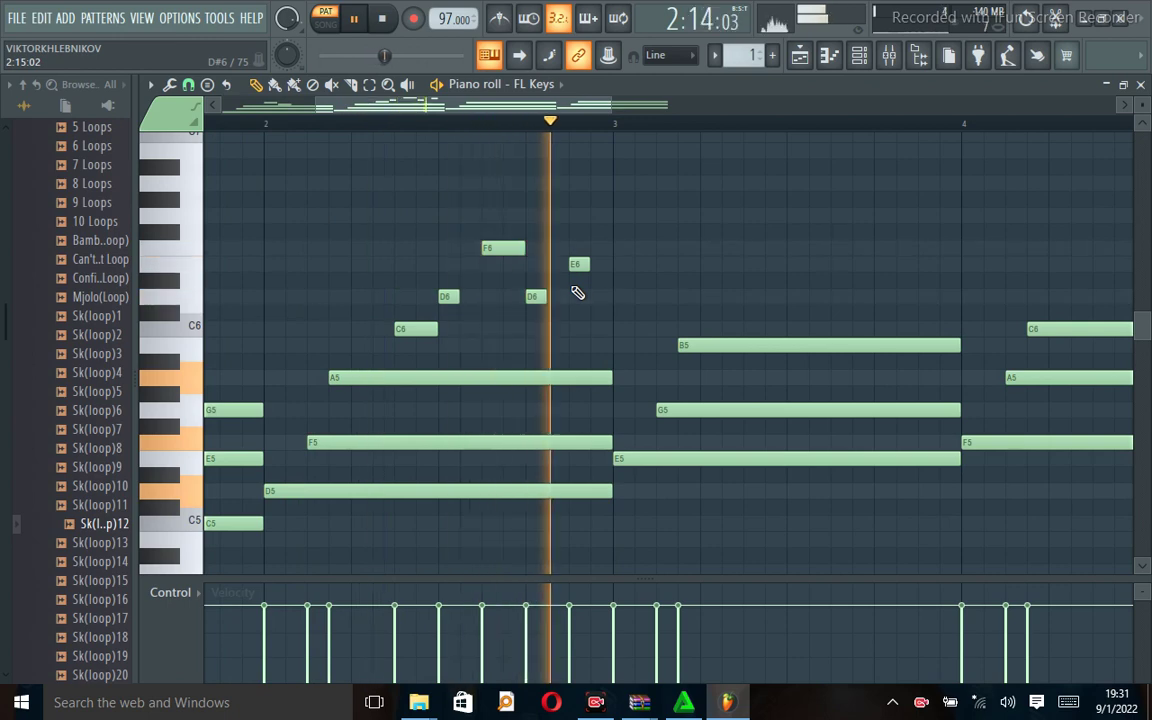
key("space")
Step: Try lengthening the D6 at step 13 and the E6 at step 15 of bar 2 to two steps, and audition the melody
right_click(581, 265)
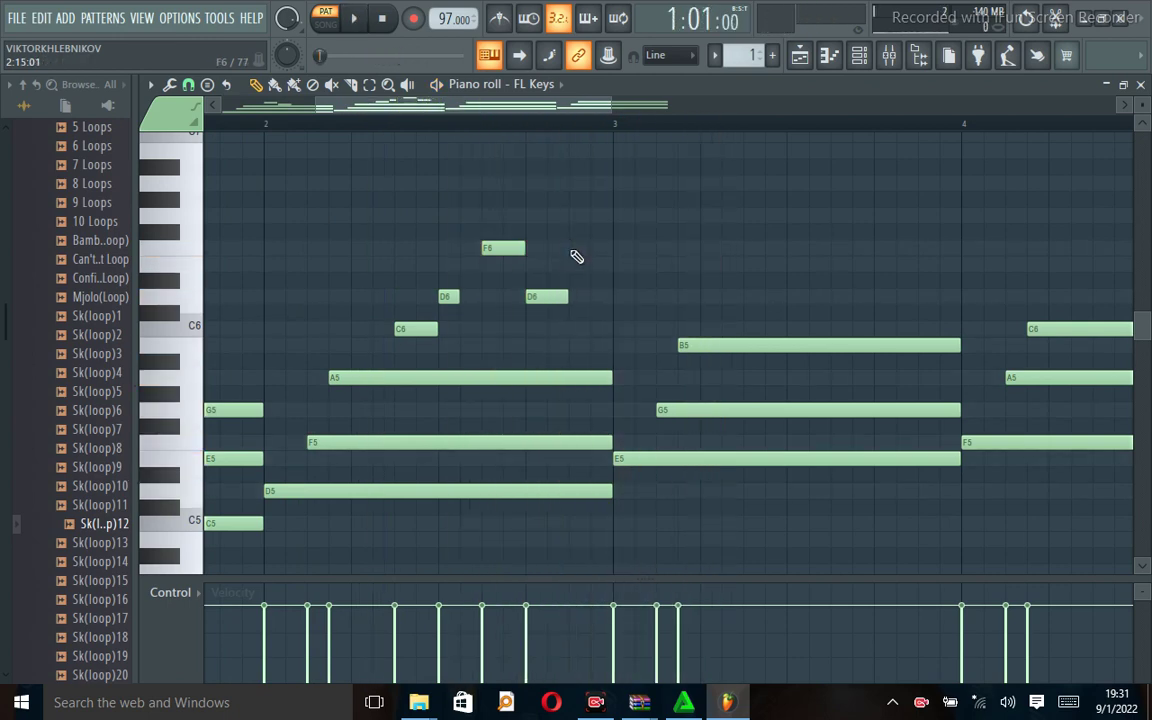
left_click_drag(578, 266, 578, 272)
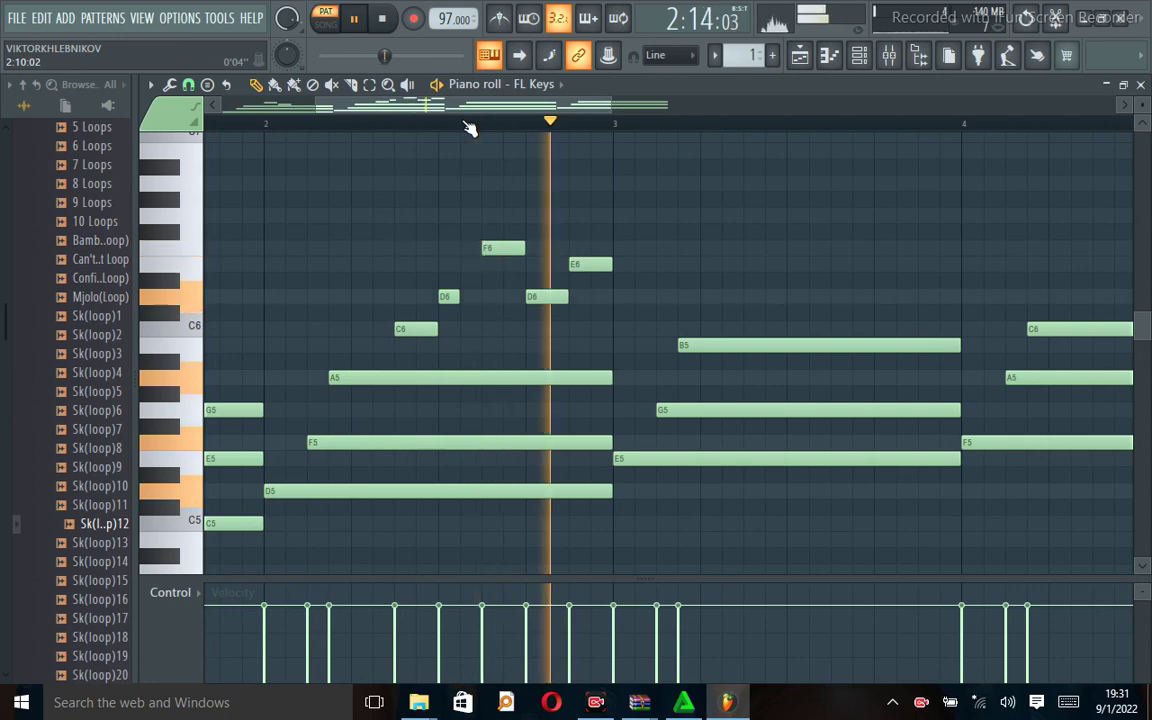
key("space")
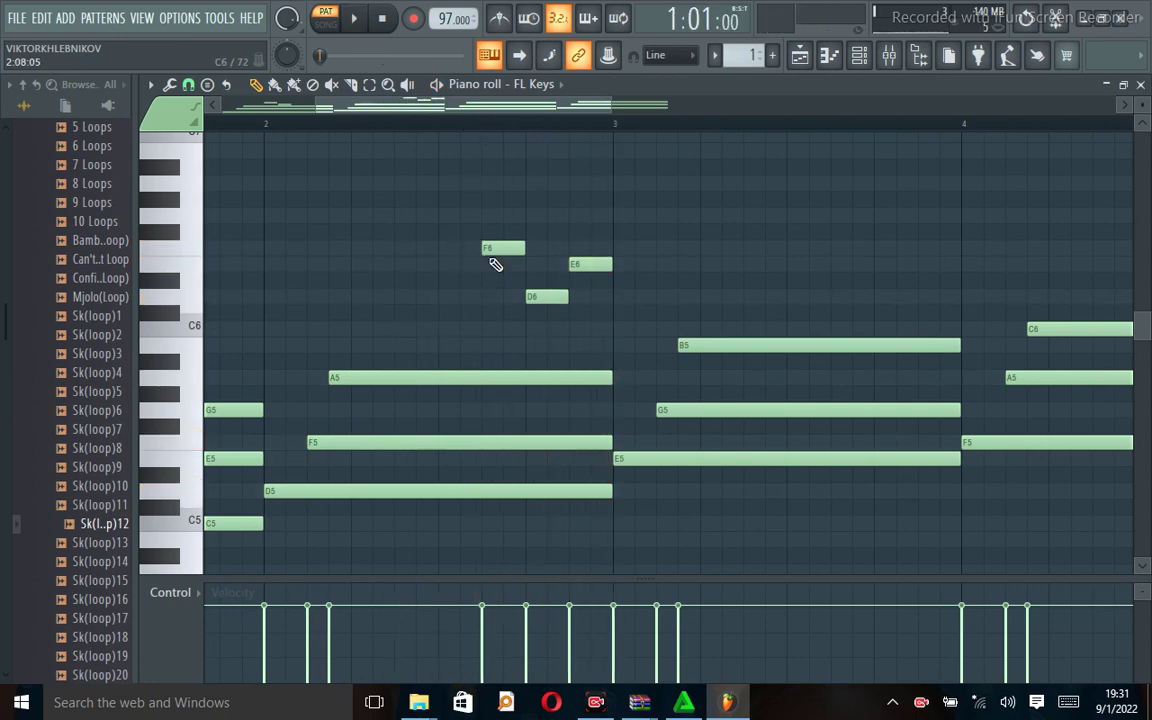
Step: Clear the bar 2 melody down to a single two-step D6 at step 7, and set playback to start at bar 2
key("space")
left_click_drag(492, 250, 410, 303)
right_click(600, 263)
right_click(550, 297)
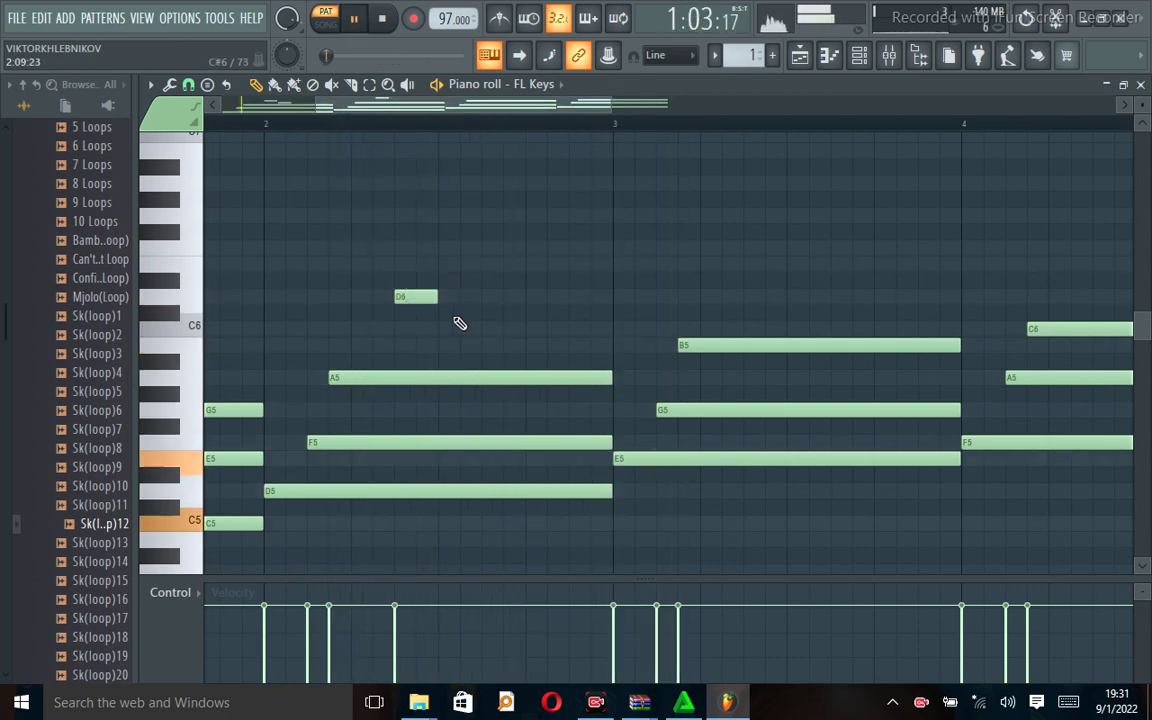
left_click(270, 122)
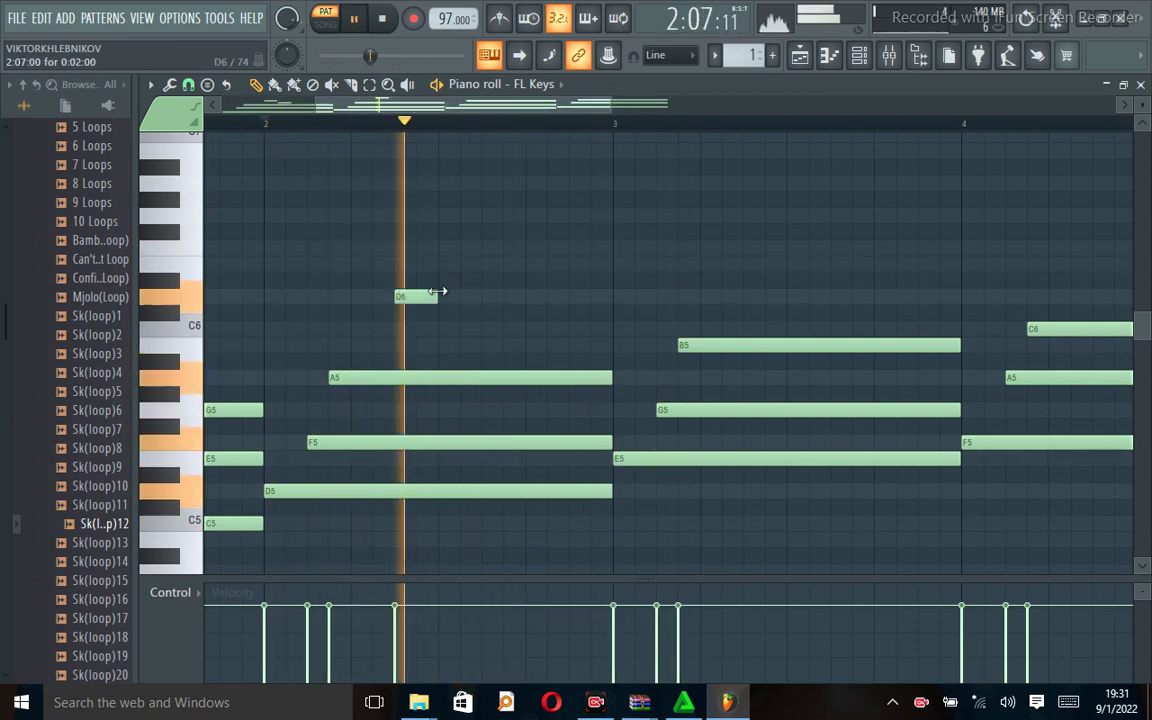
Step: Add a two-step C6 at step 11 and a one-step D6 at step 13 of bar 2, and audition the melody
key("space")
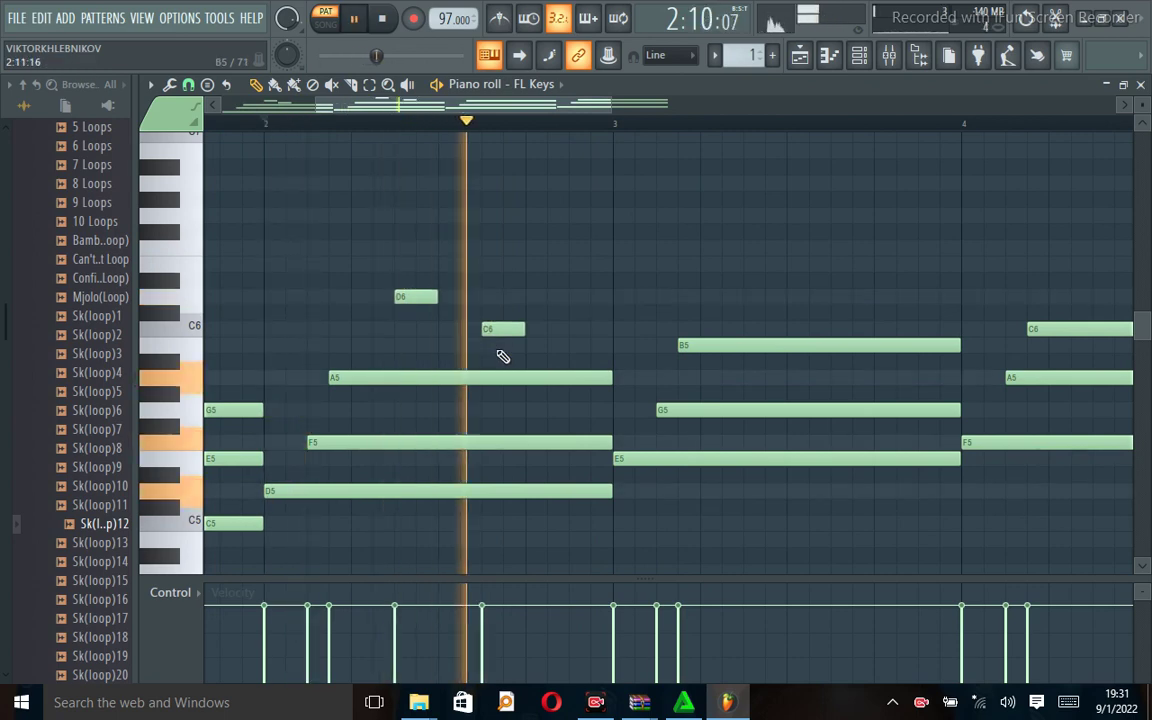
key("space")
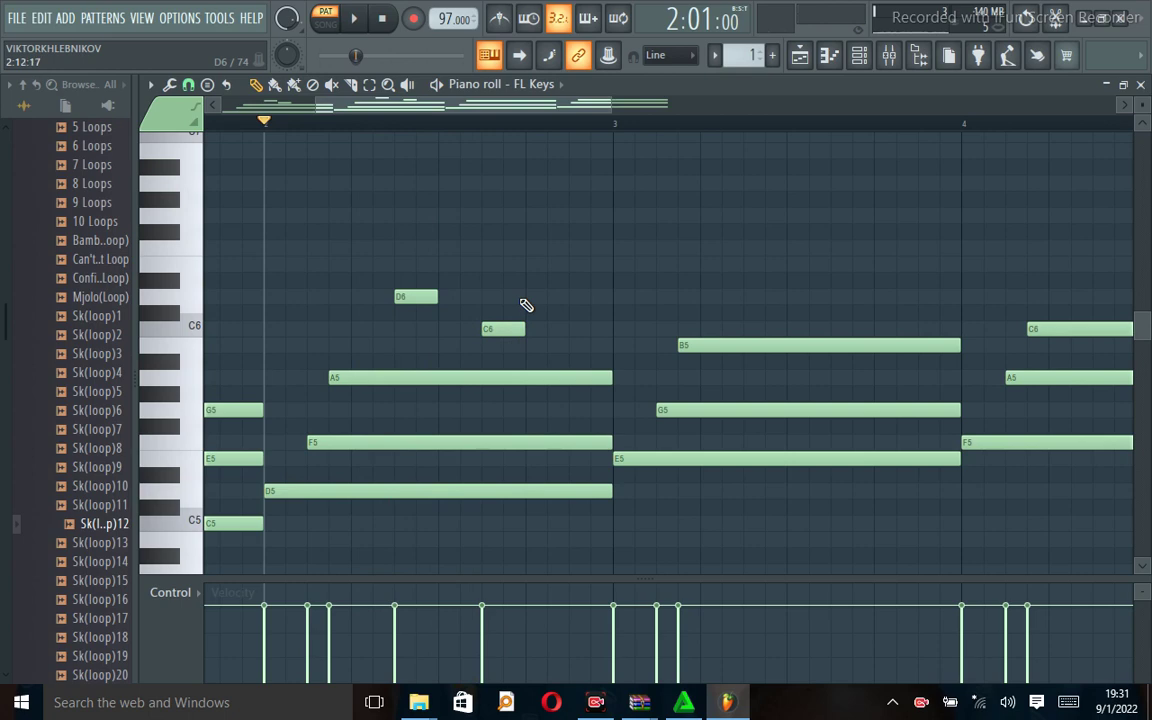
left_click(528, 297)
key("space")
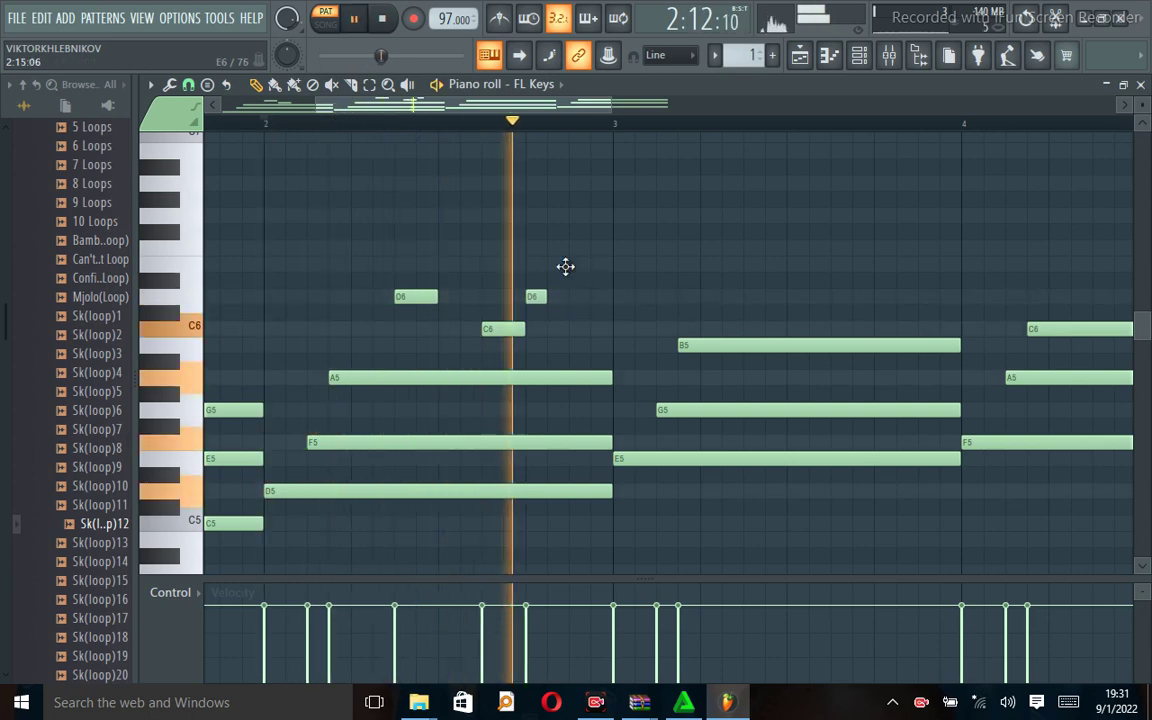
Step: Place a one-step B5 melody note at step 15 of bar 2 and audition the phrase
left_click(569, 265)
key("space")
left_click_drag(577, 266, 570, 362)
key("space")
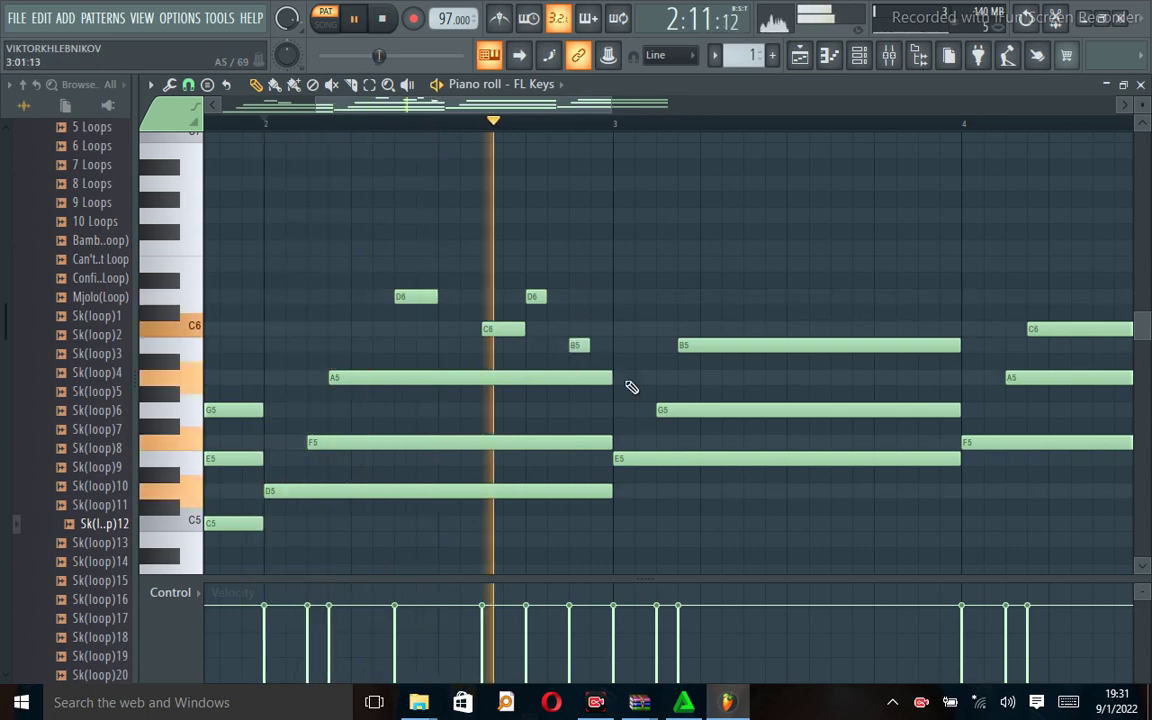
key("space")
key("space")
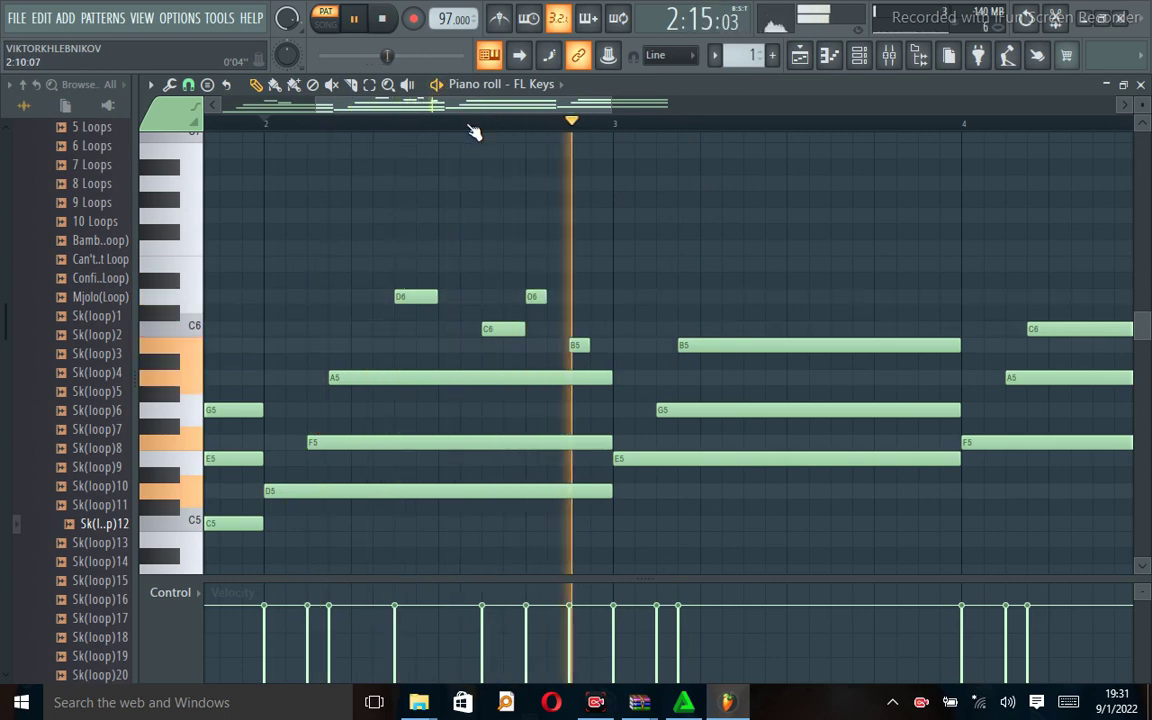
key("space")
Step: Add one-step melody notes D6, F6 and G6 at steps 7, 9 and 11 of bar 3, and audition them
scroll(560, 133, "right", 3)
scroll(576, 133, "right", 1)
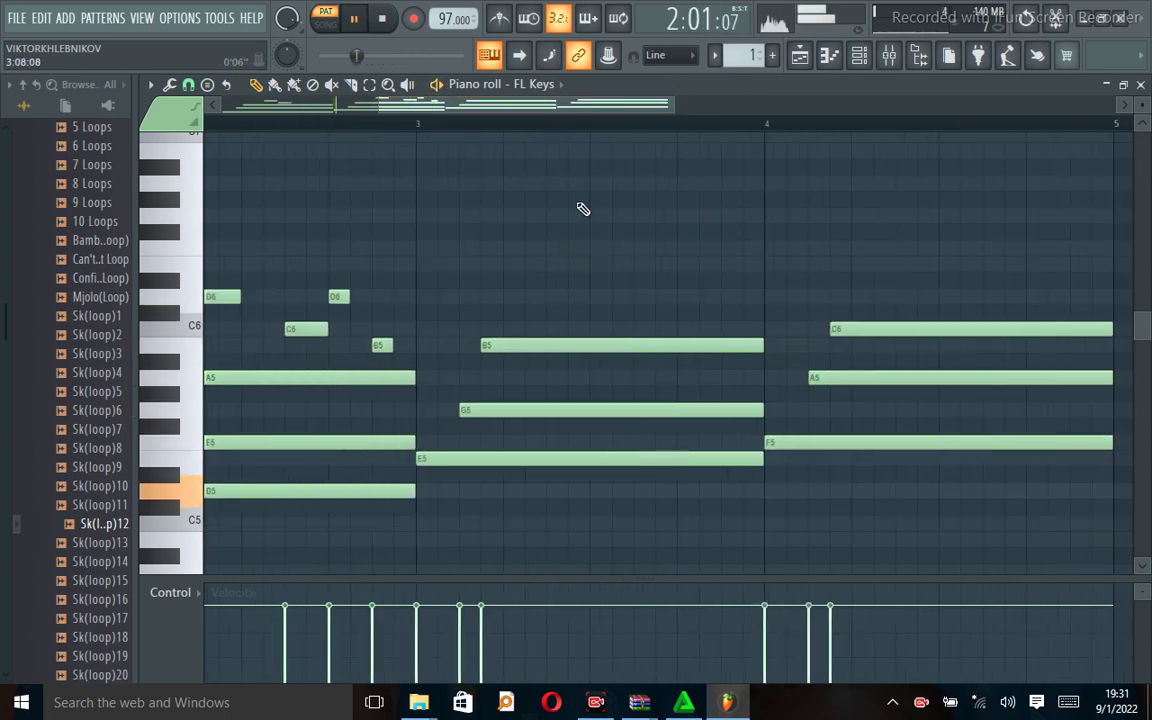
key("space")
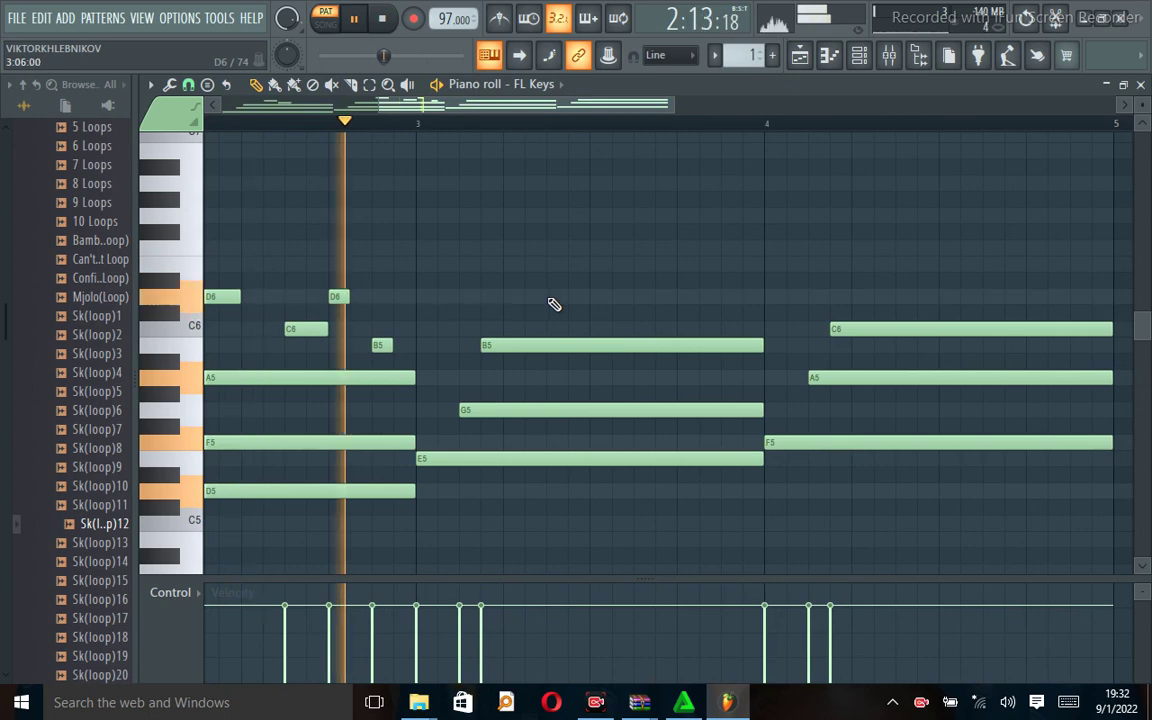
left_click(549, 296)
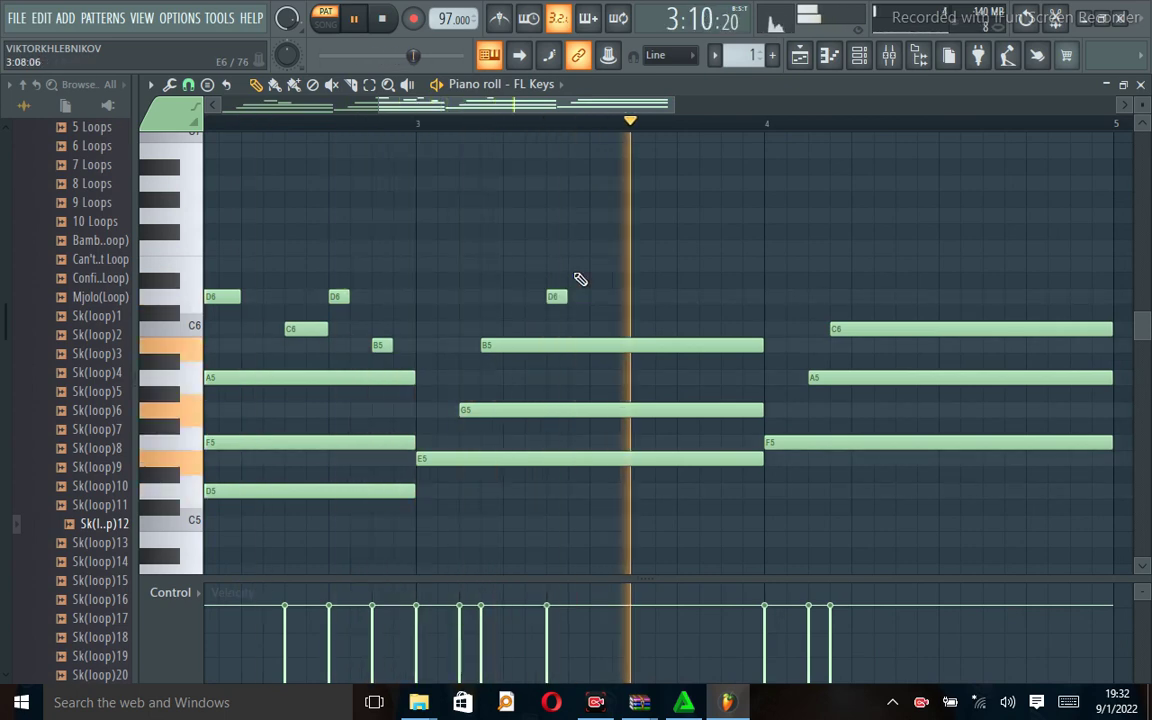
key("space")
left_click(596, 247)
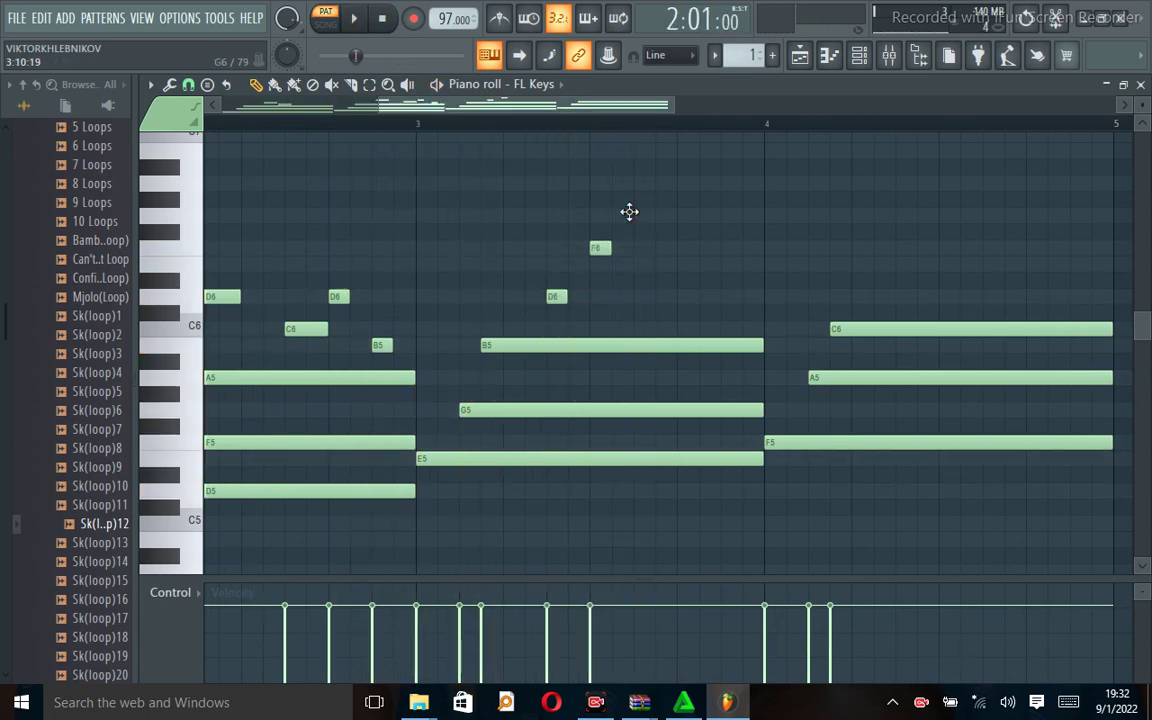
left_click(641, 212)
key("space")
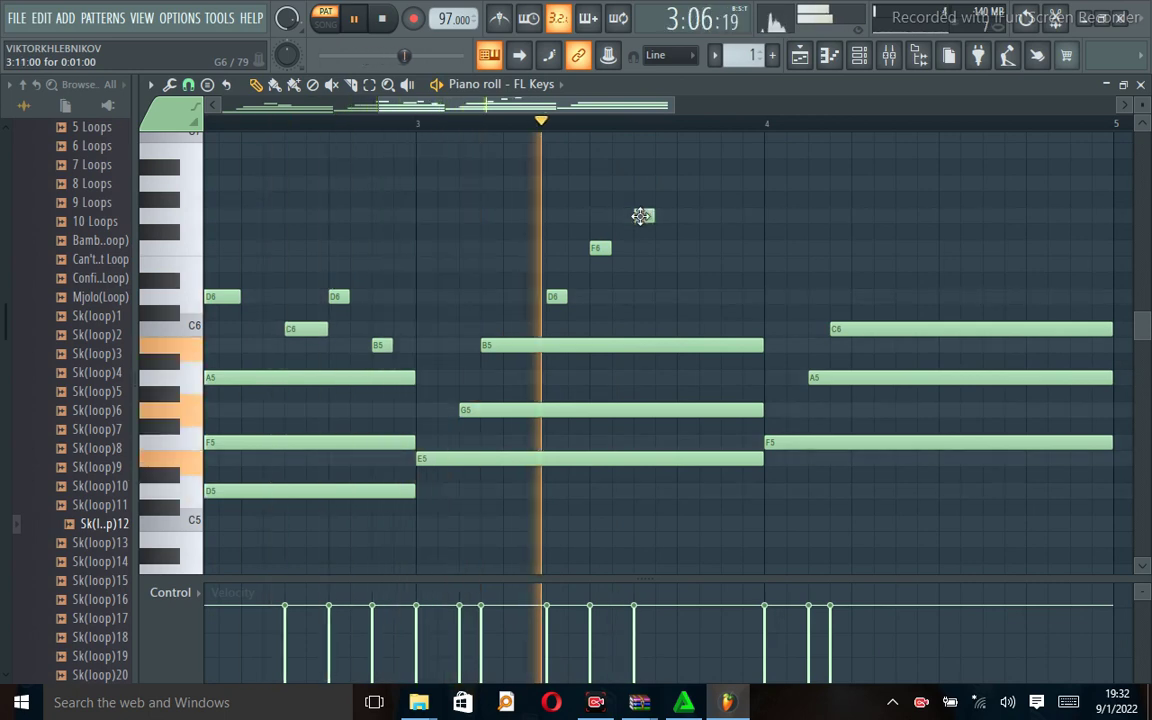
Step: Lengthen the F6 at step 9 of bar 3 to two steps, re-enter the one-step G6 at step 11, and audition the melody
key("space")
left_click_drag(641, 215, 645, 249)
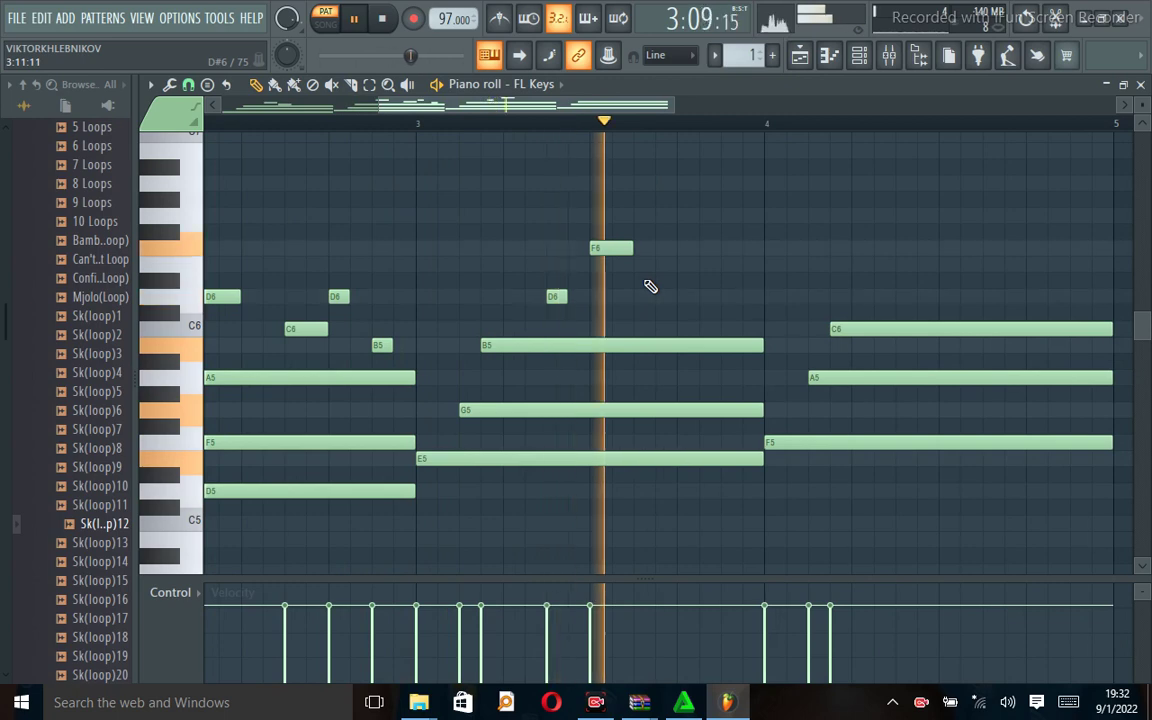
key("space")
left_click(640, 216)
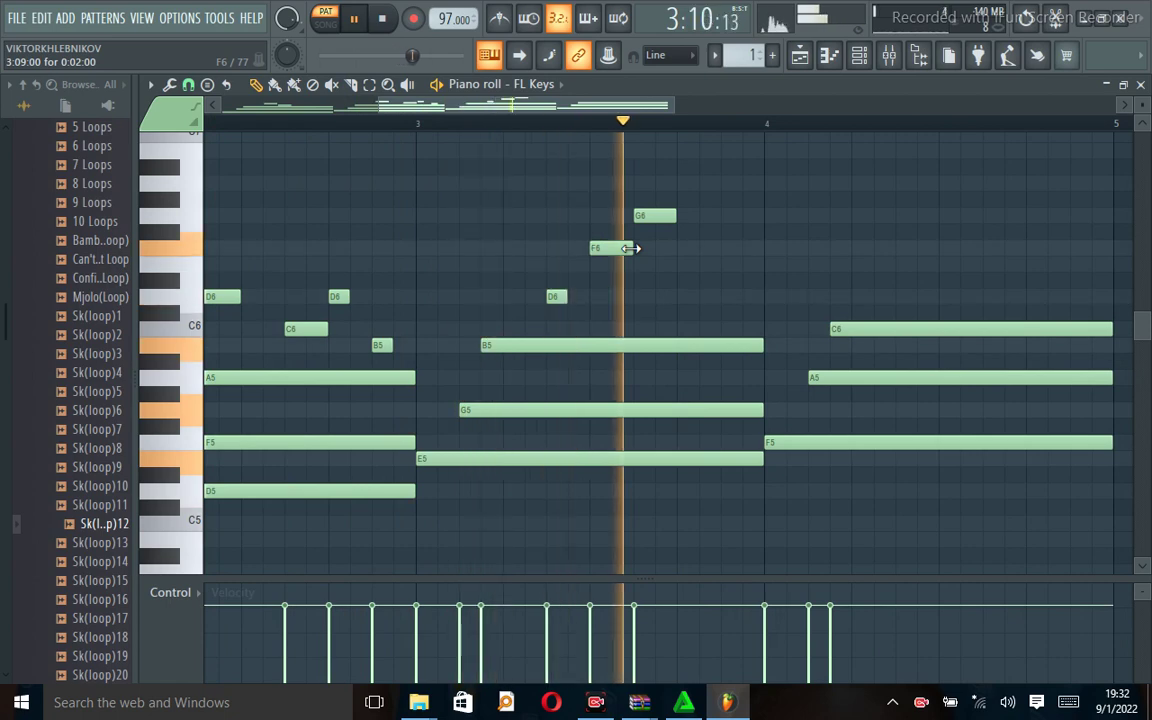
key("space")
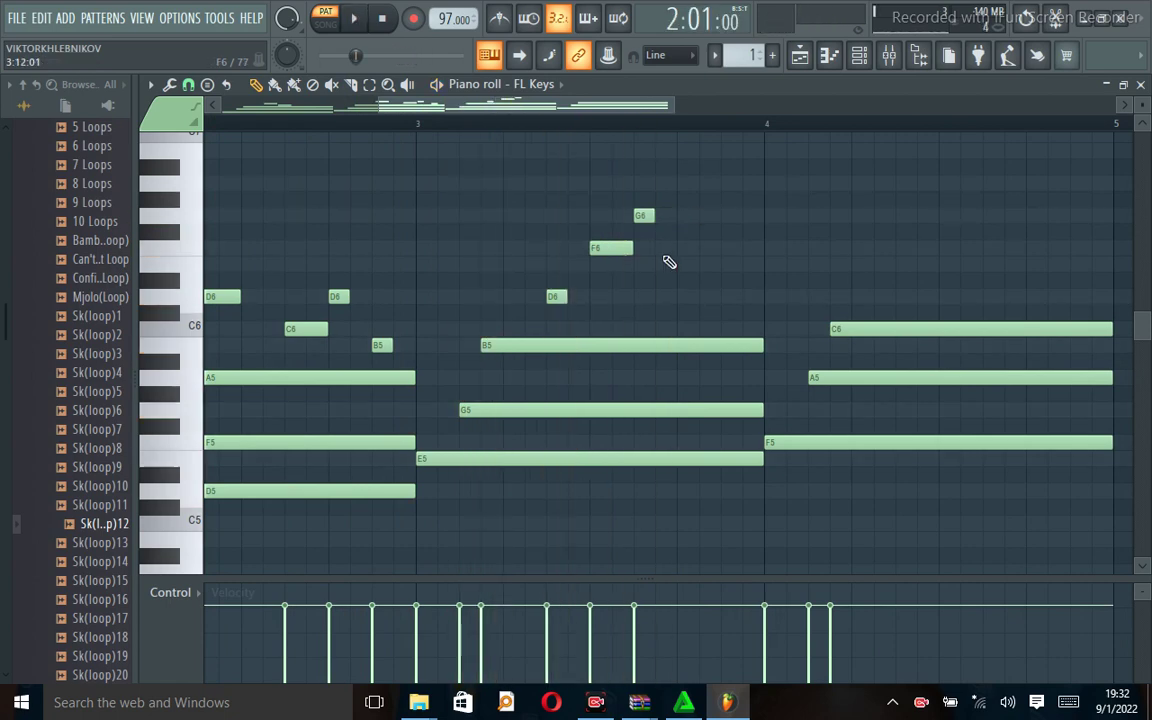
Step: Try a one-step F6 at step 13 and a three-step D6 at step 14 of bar 3, and audition the melody
key("space")
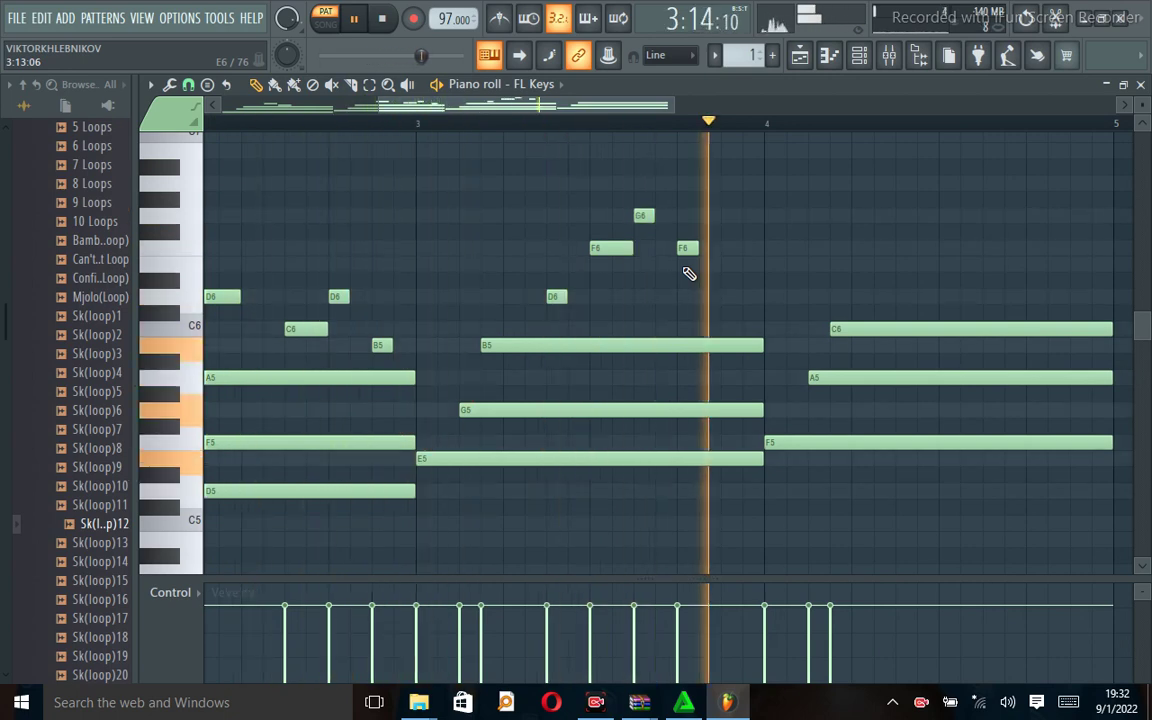
key("space")
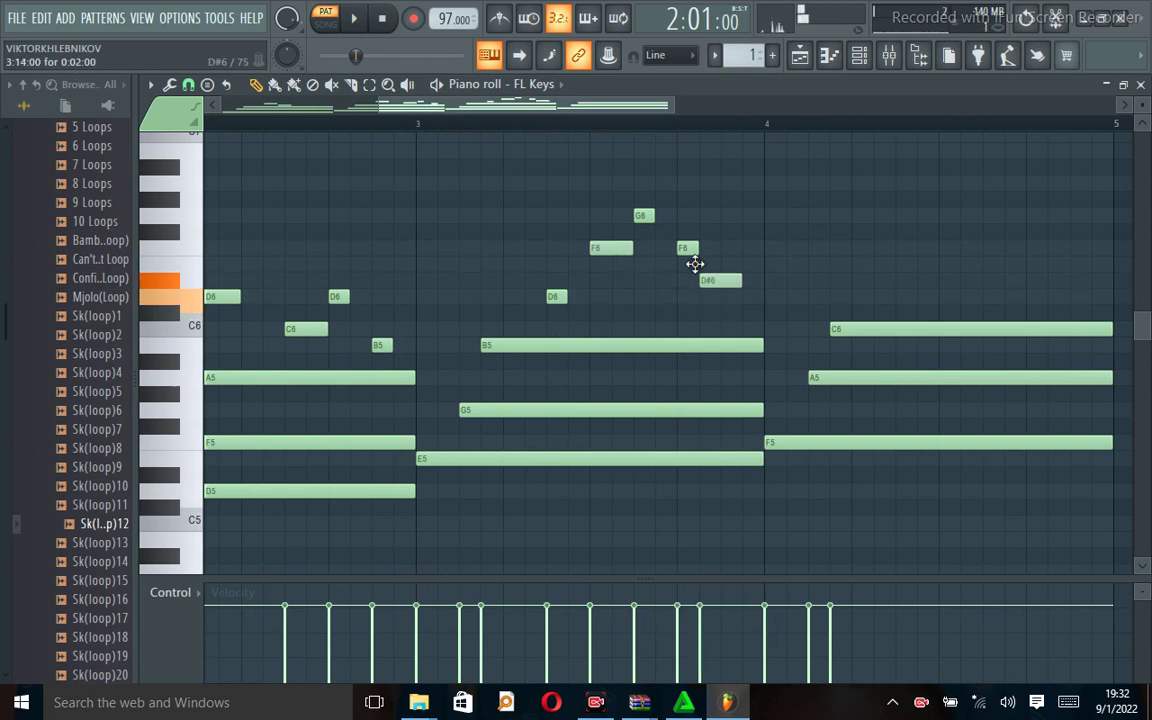
left_click_drag(695, 263, 753, 300)
key("space")
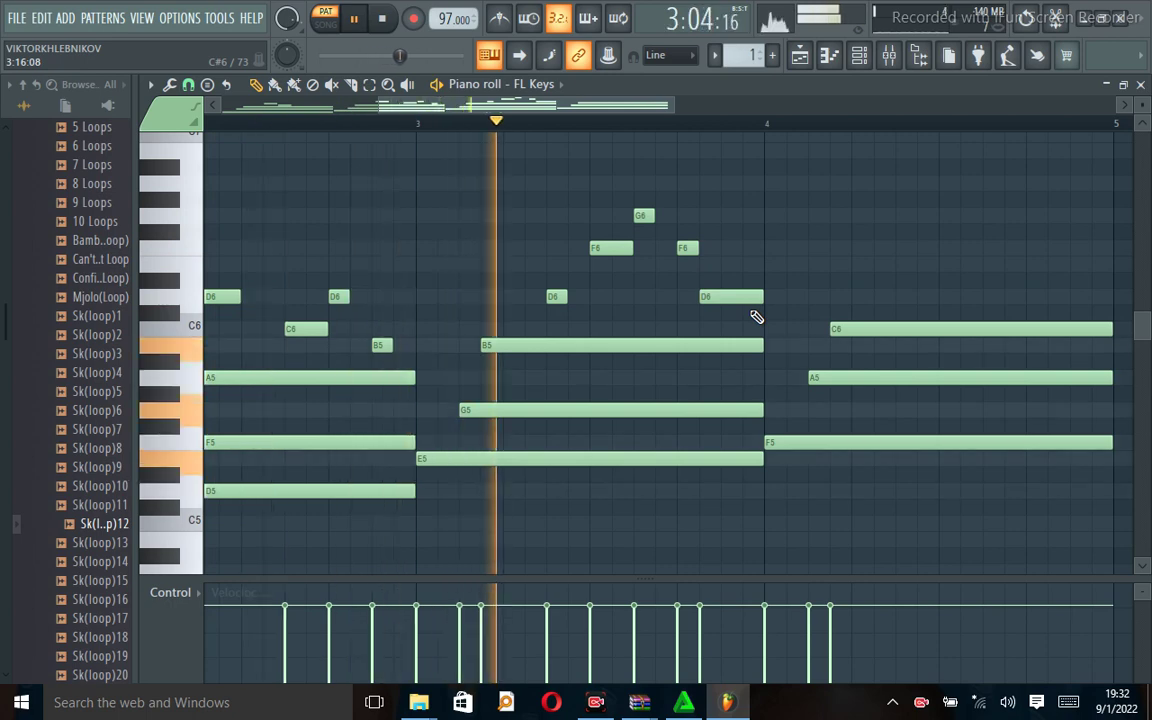
key("space")
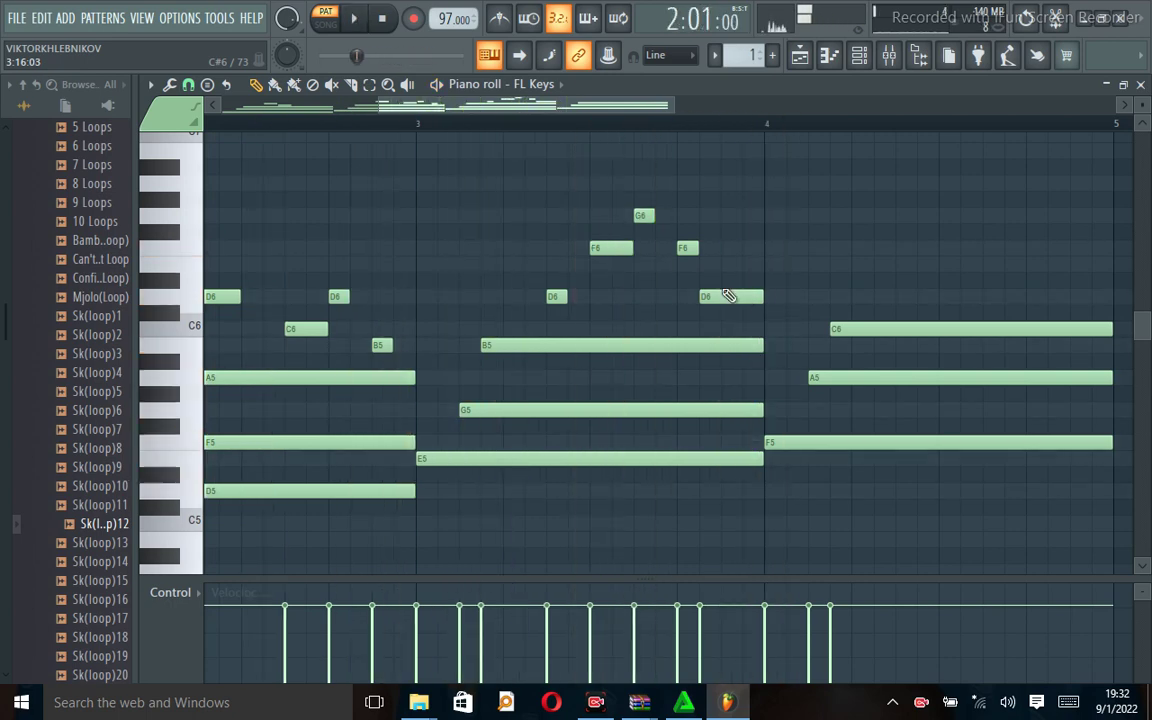
Step: Lengthen G6 in bar 3 to two steps, replace the F6 at step 13 with a one-step E6, and audition the melody
left_click_drag(683, 250, 663, 217)
key("space")
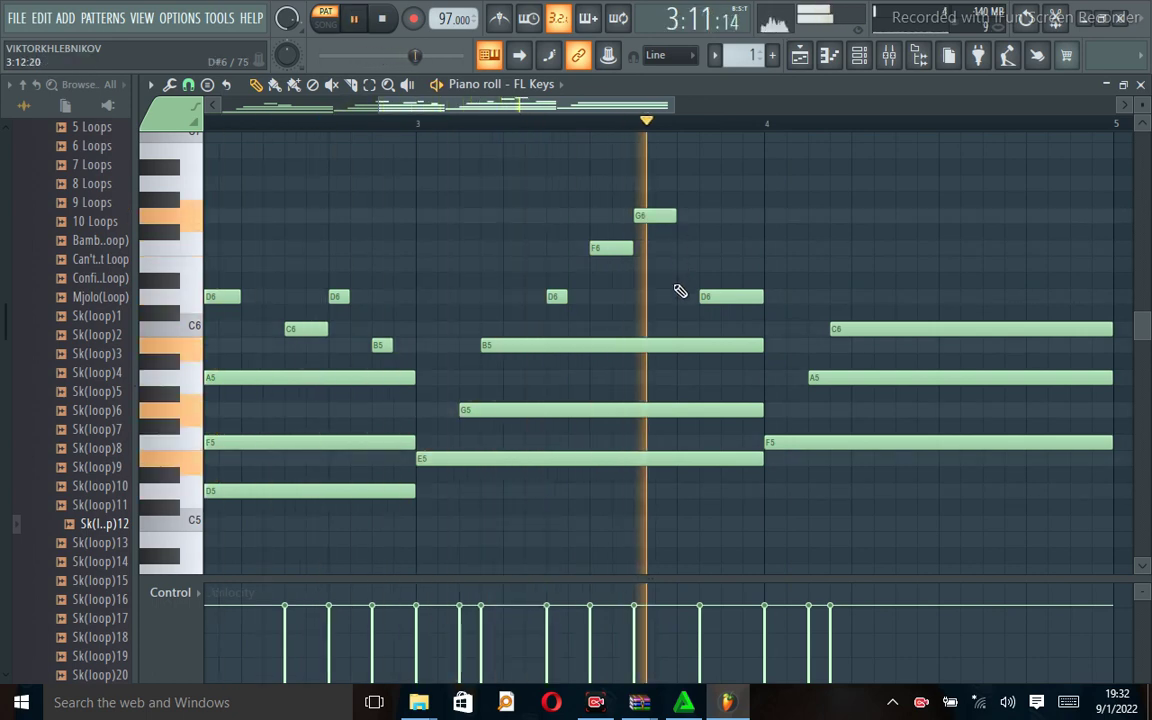
key("space")
left_click(690, 262)
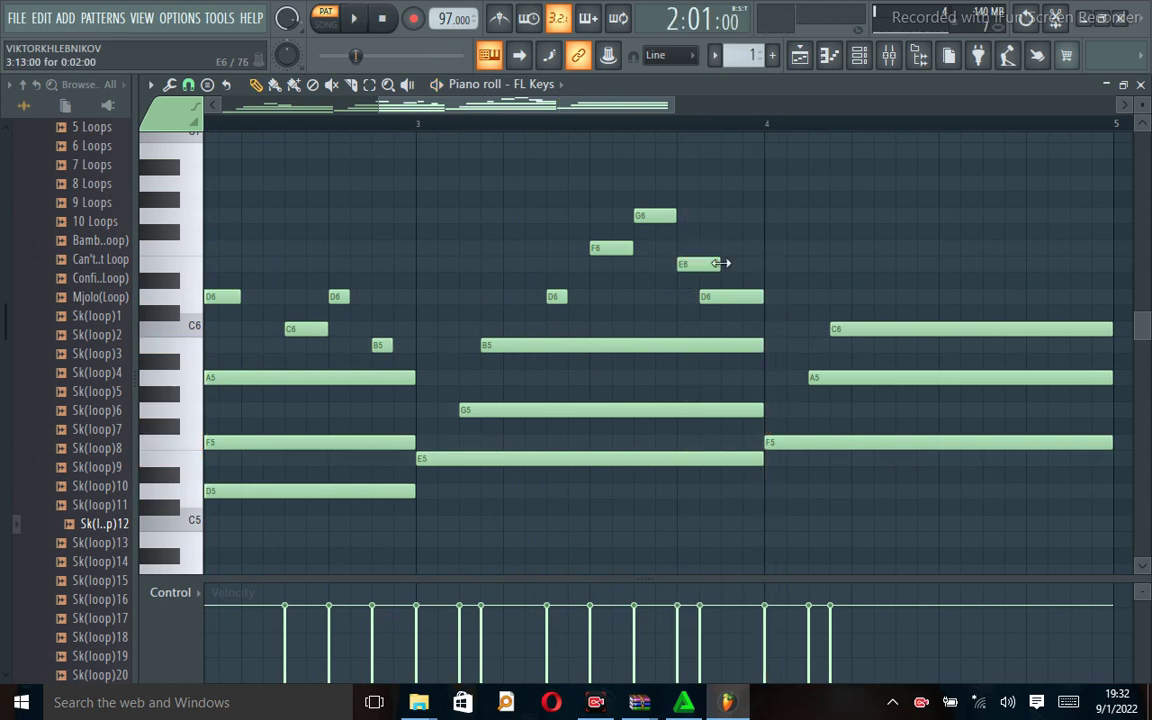
key("space")
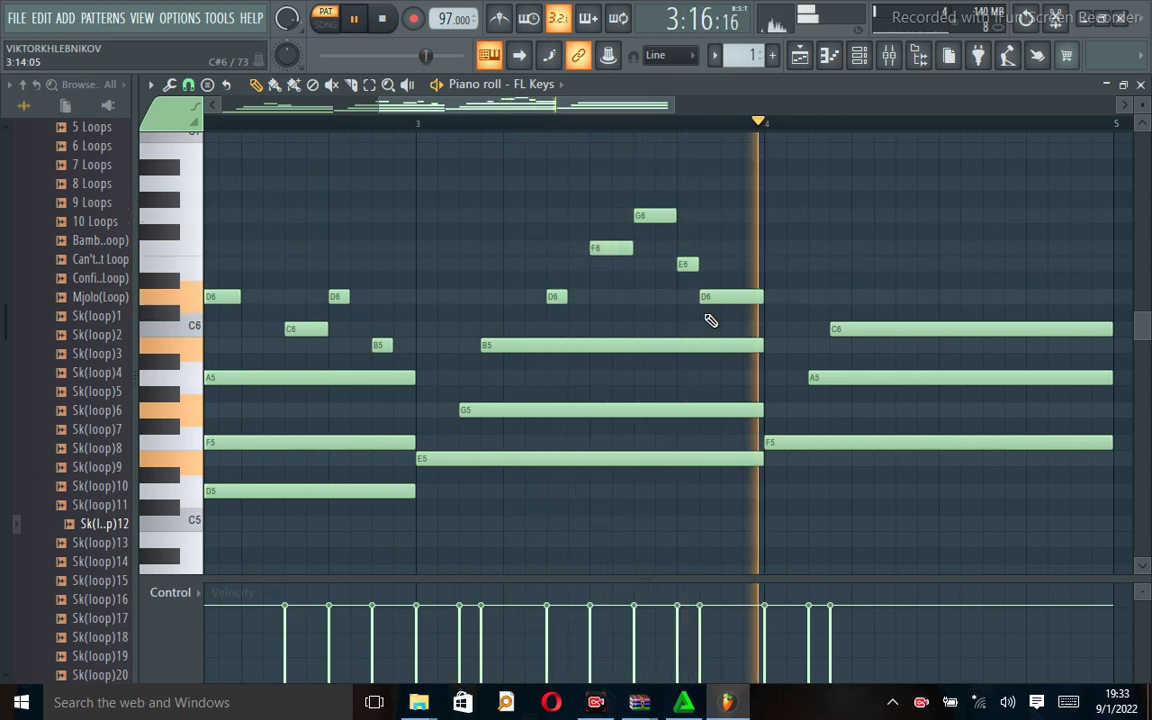
Step: Replace the last two melody notes of bar 3 with a two-step E6 at step 13 and a two-step D6 at step 15, and audition them
right_click(718, 298)
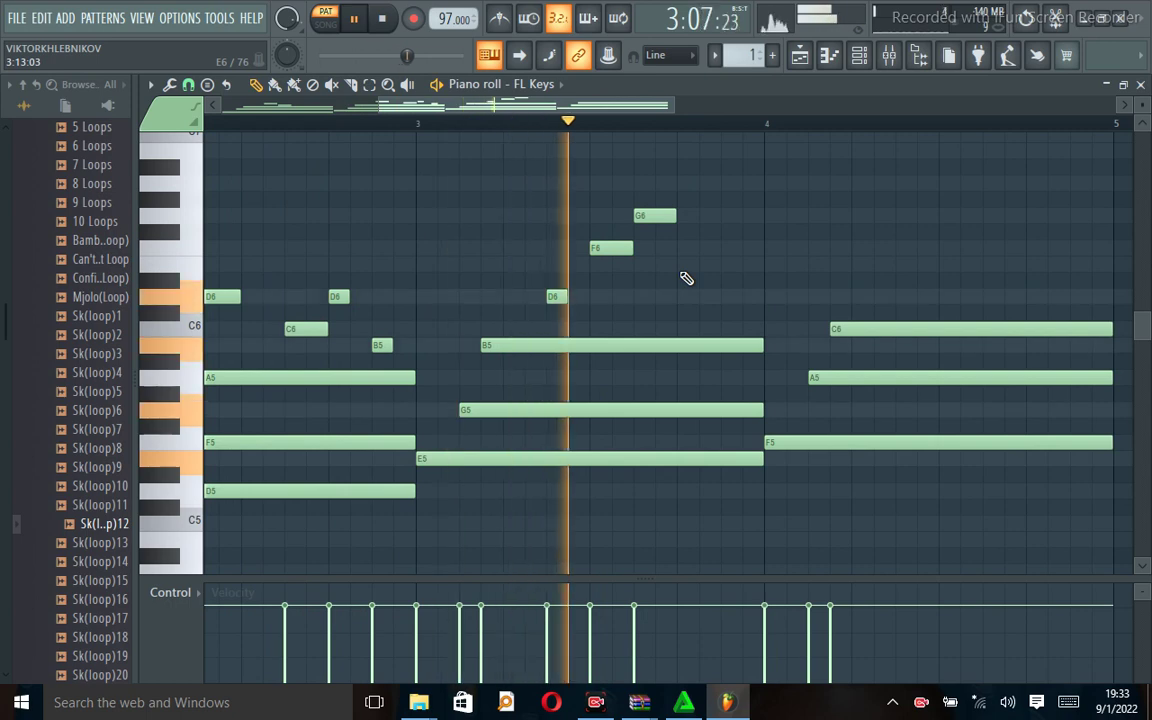
key("space")
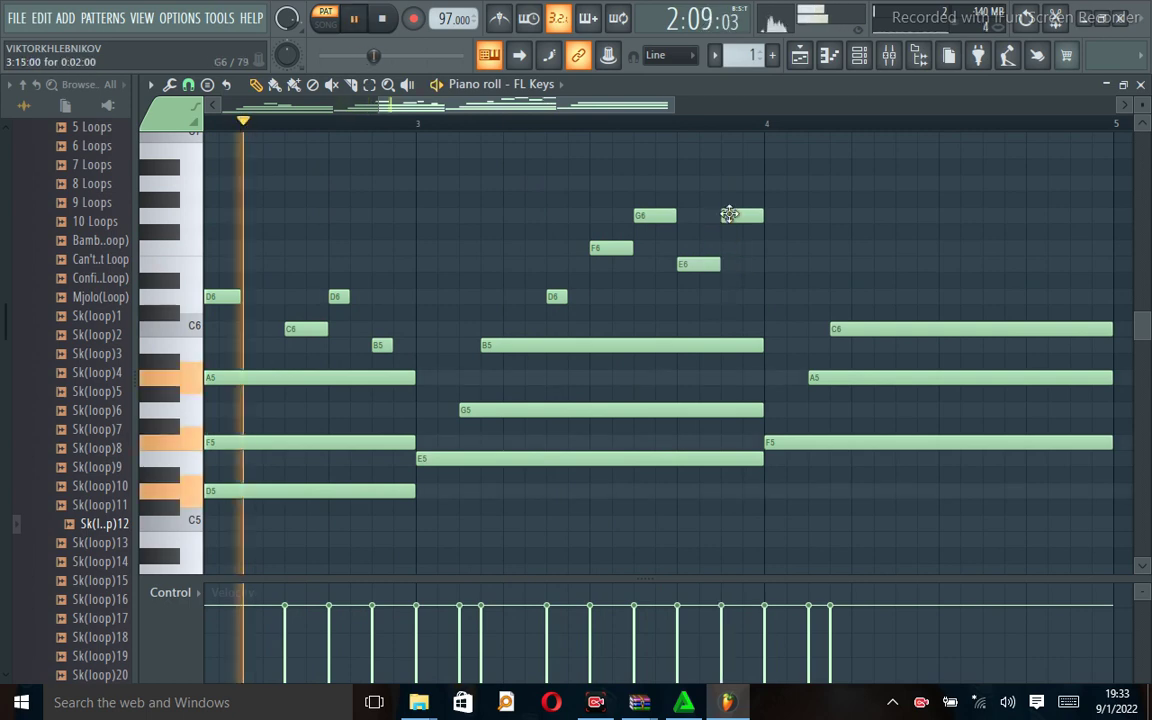
left_click_drag(727, 213, 728, 298)
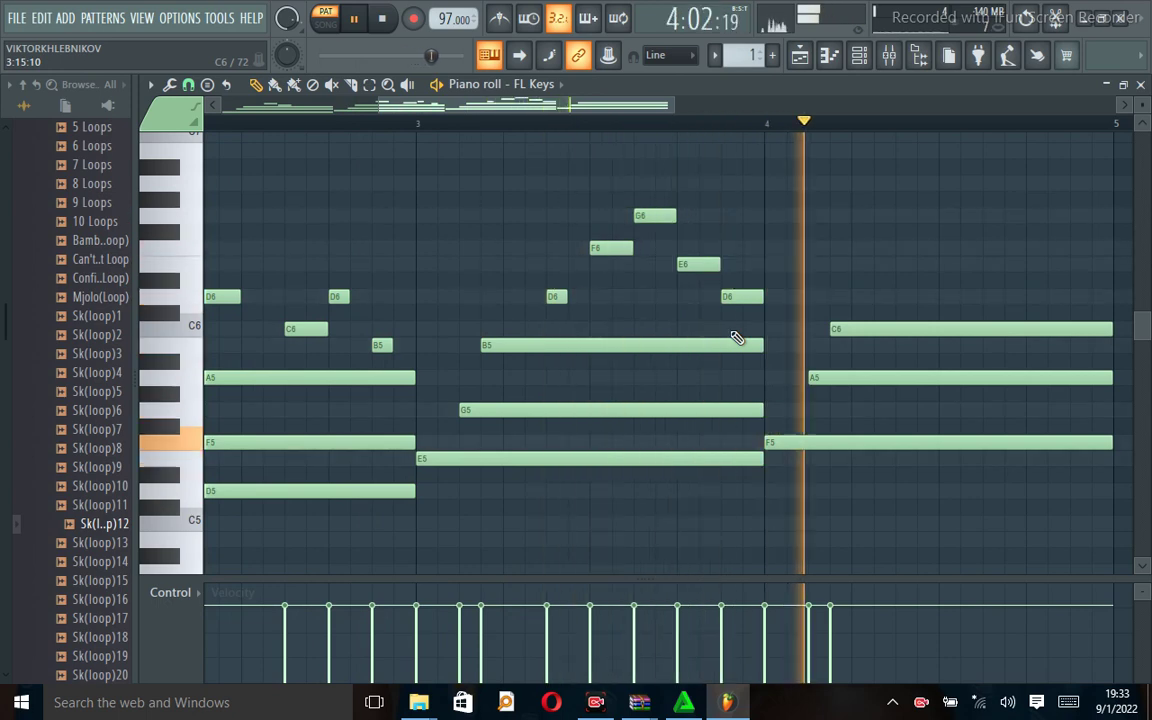
key("space")
Step: Add two-step melody notes E6, G6, F6 and A6 at steps 7, 9, 13 and 15 of bar 4, and audition them
left_click_drag(580, 108, 666, 186)
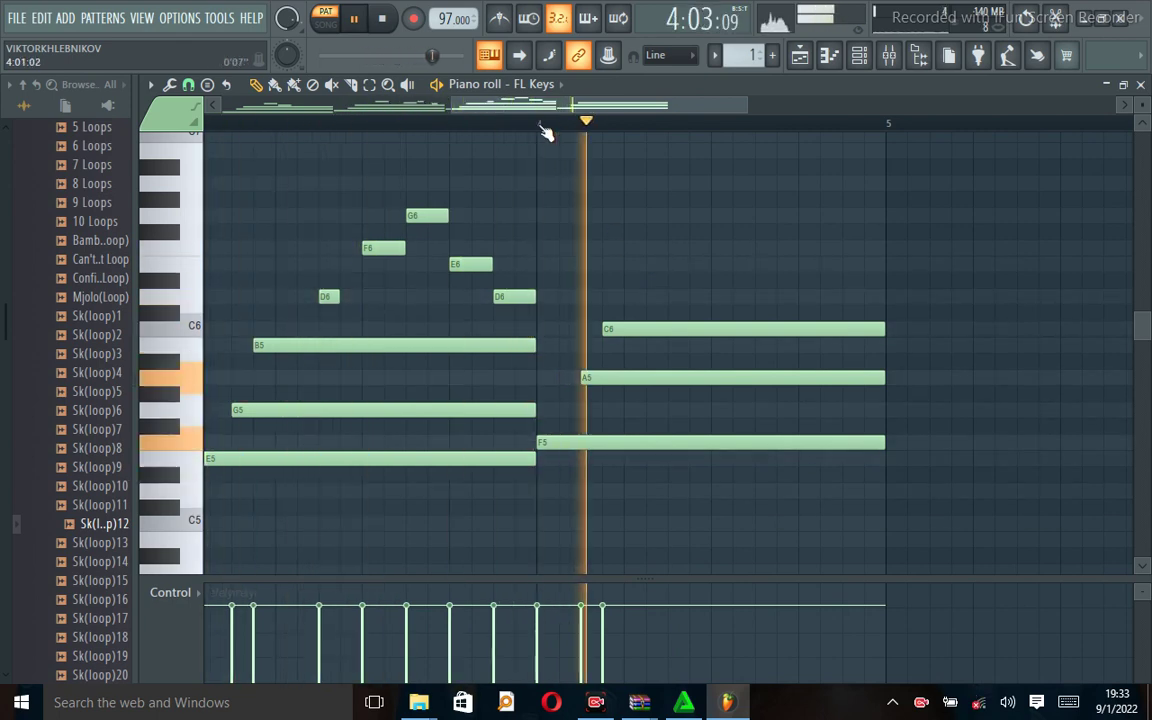
key("space")
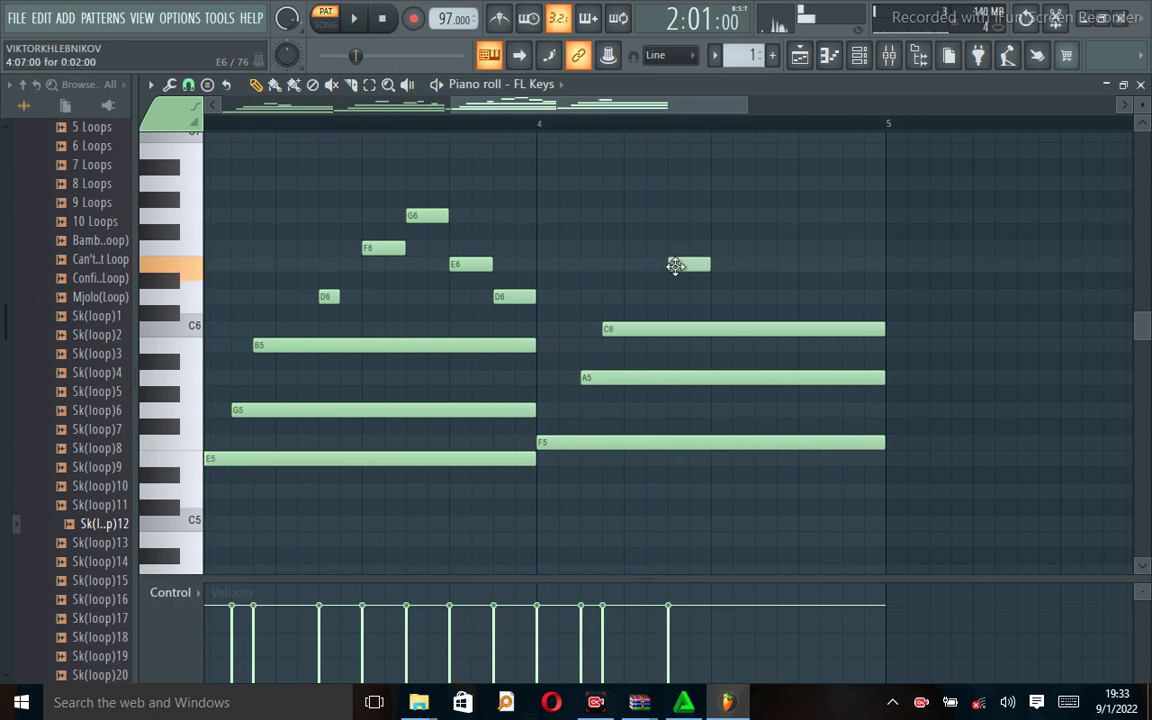
left_click(715, 213)
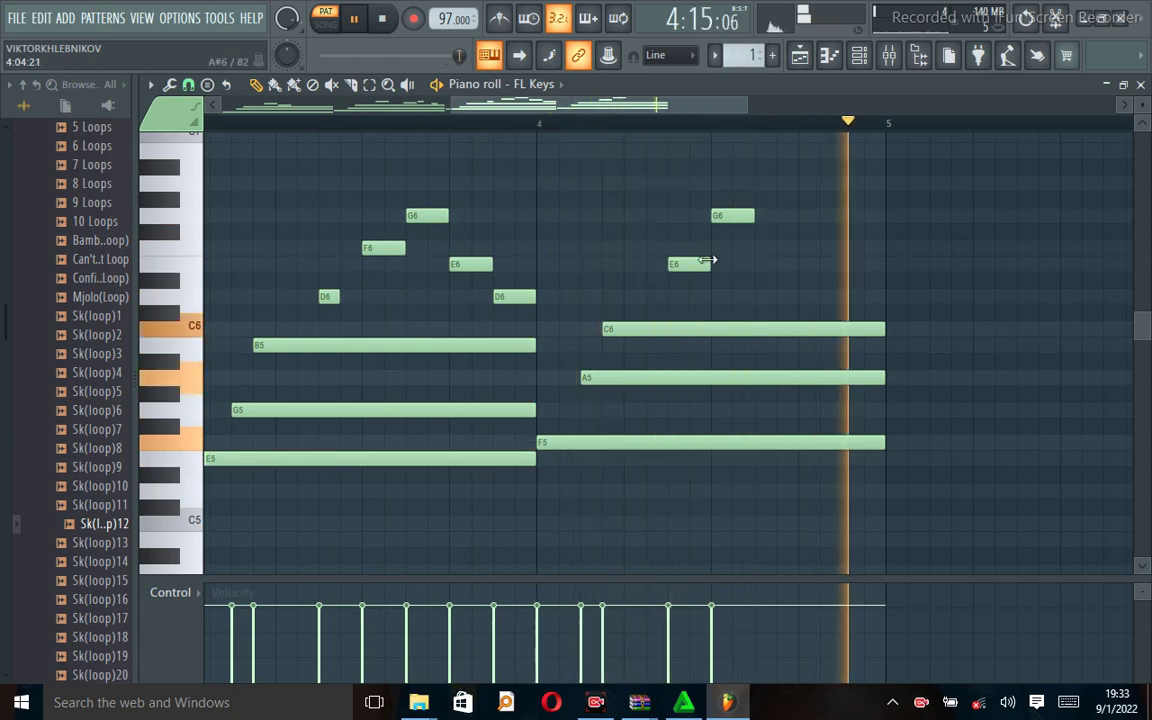
key("space")
left_click(801, 250)
left_click_drag(846, 295, 848, 180)
key("space")
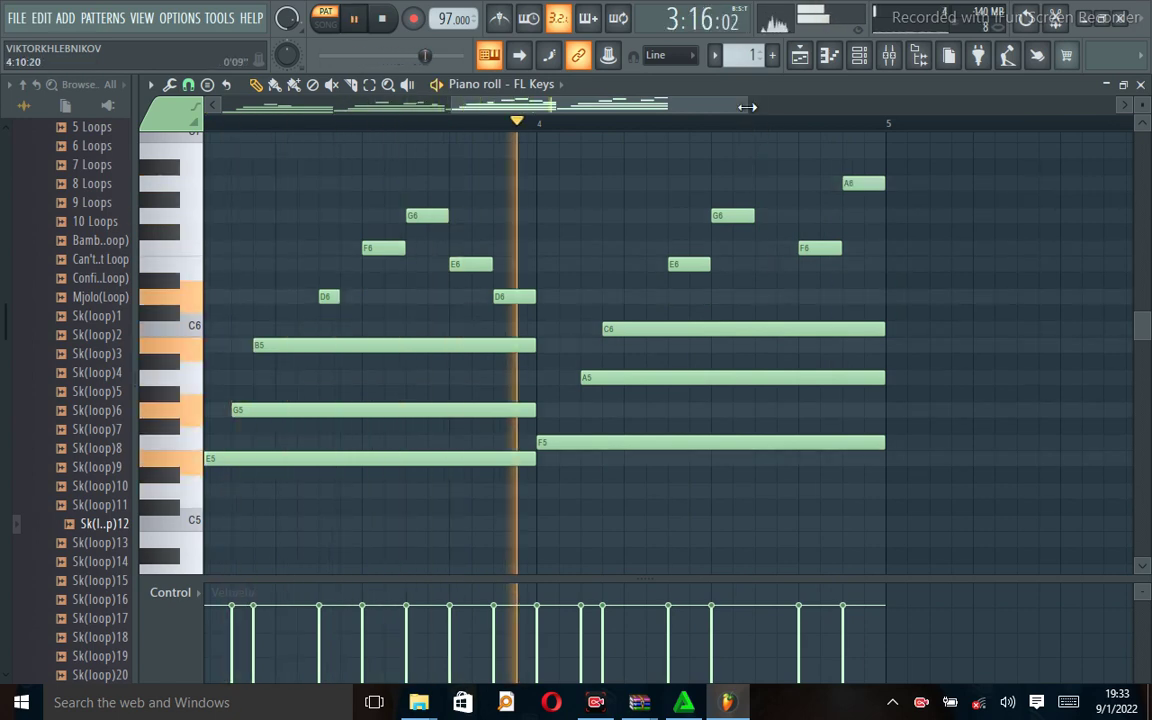
Step: Shorten the A6 at step 15 of bar 4 to one step and add a one-step C7 at step 16
left_click_drag(748, 106, 733, 133)
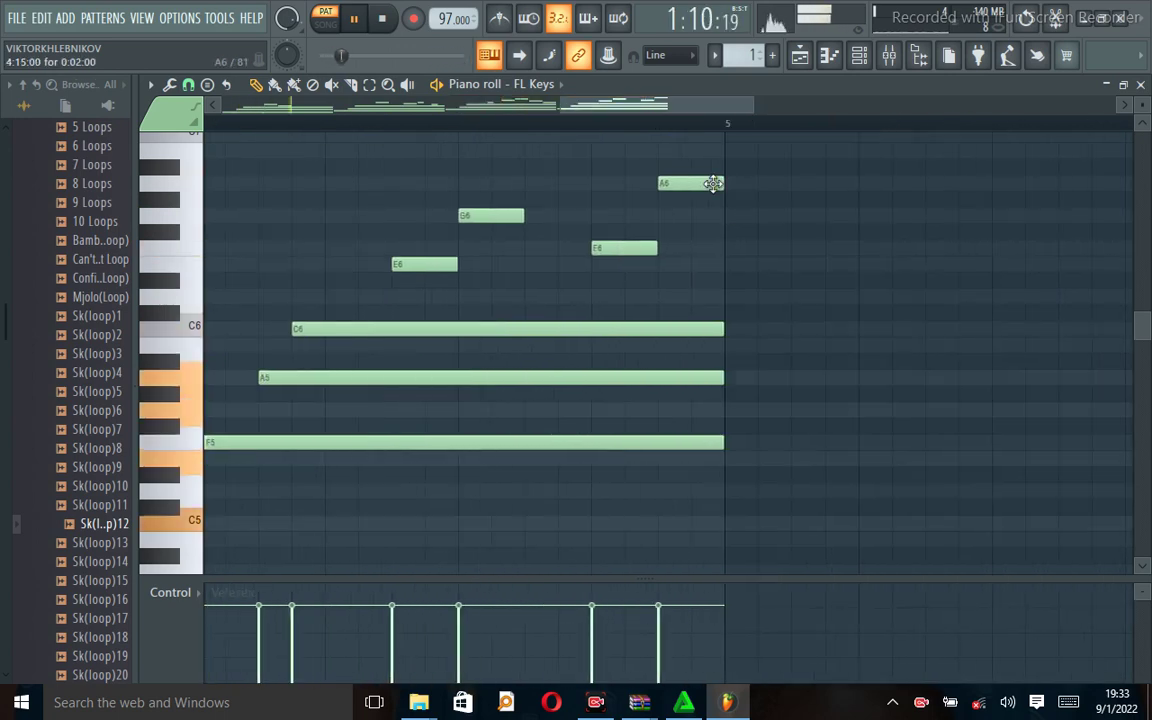
left_click_drag(718, 182, 697, 183)
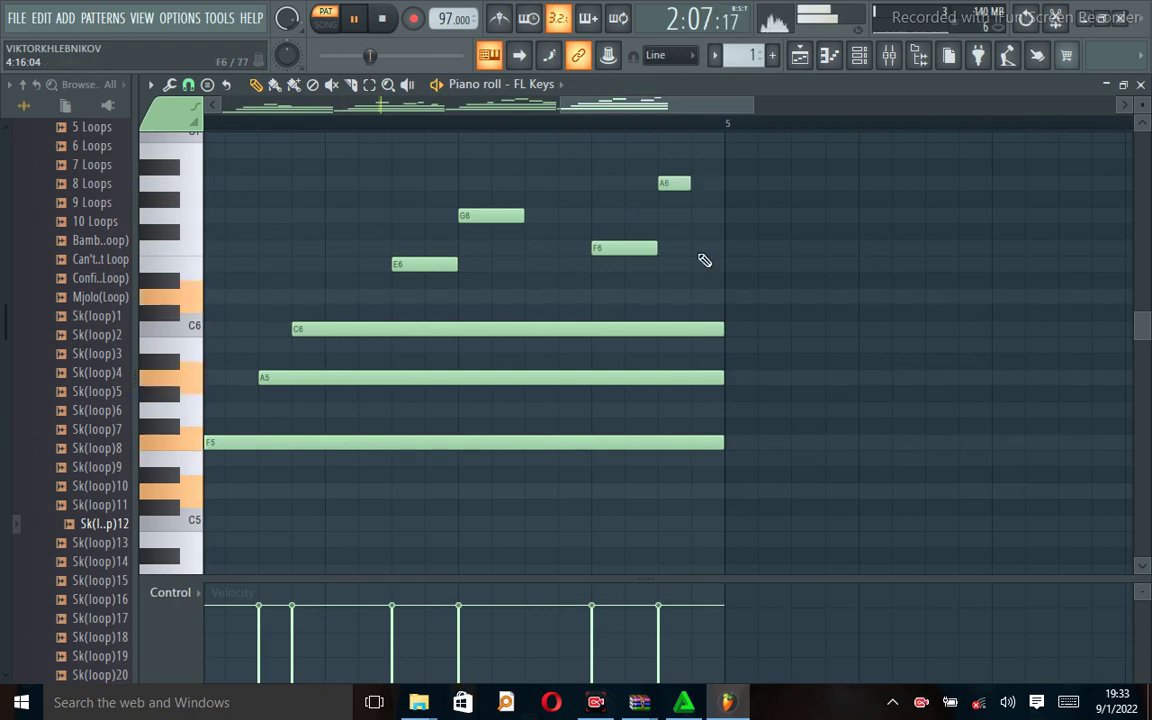
scroll(702, 185, "up", 1)
left_click(700, 179)
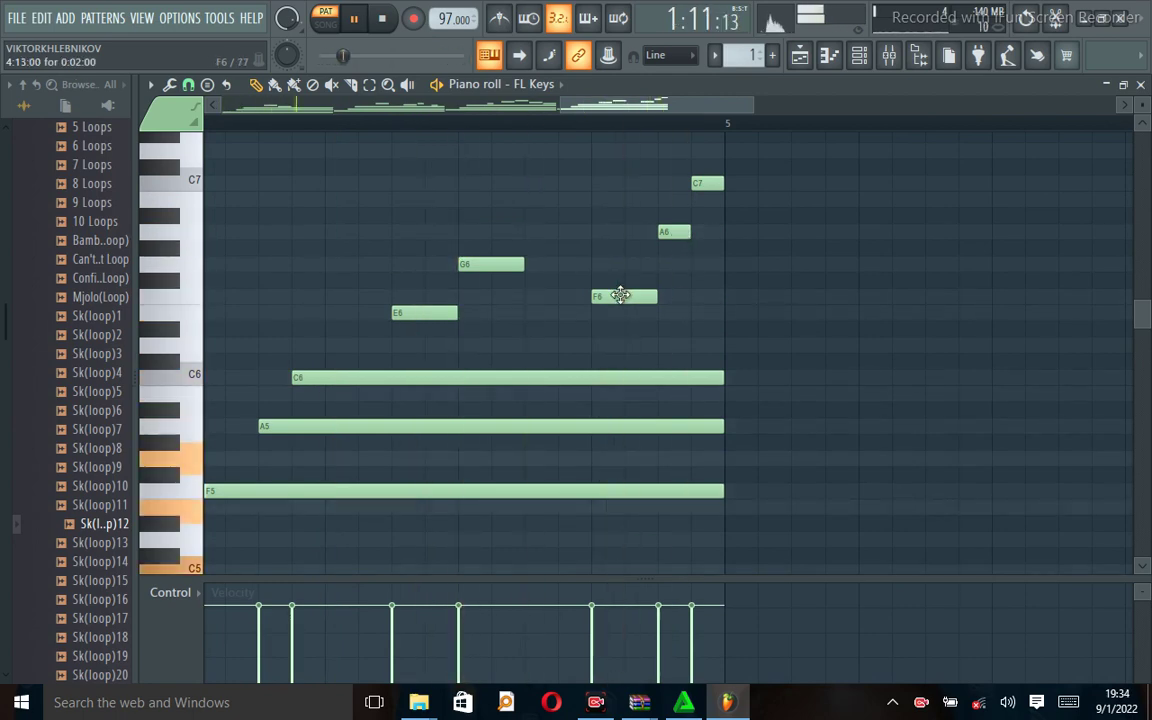
Step: Try a tighter bar 4 ending: one-step F6 at step 13, A6 at step 14 and a two-step C7 at step 15
left_click_drag(652, 297, 626, 295)
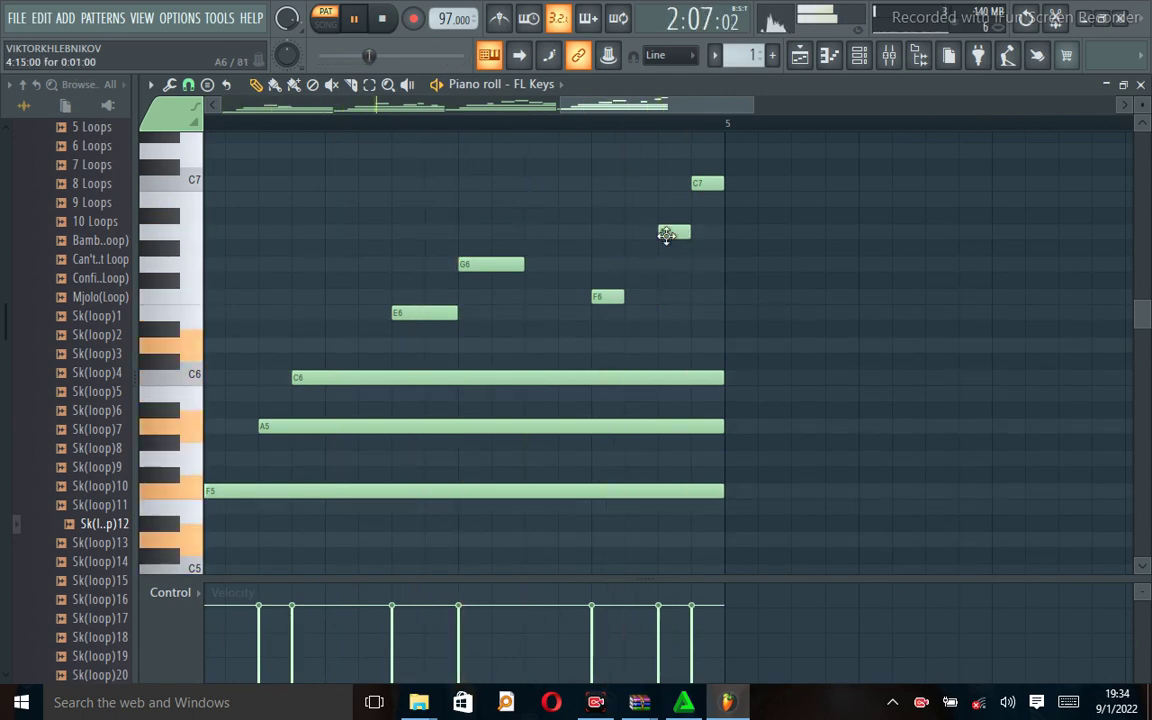
left_click_drag(710, 184, 677, 184)
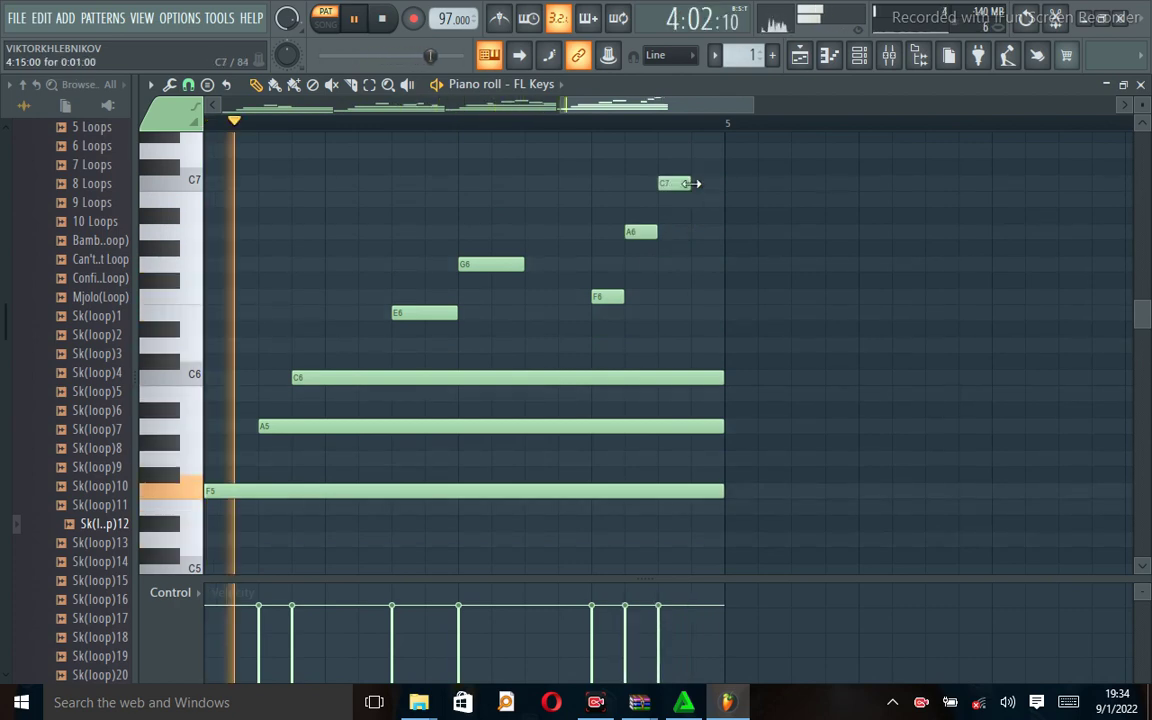
left_click_drag(707, 193, 720, 234)
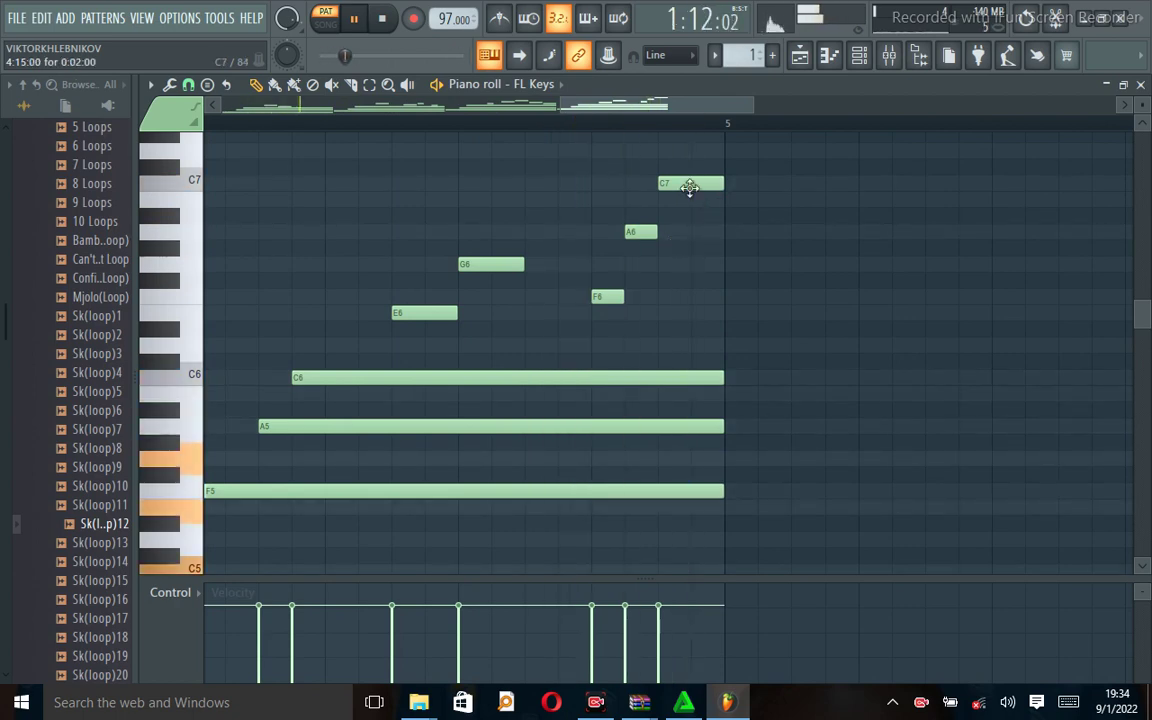
Step: Restore the bar 4 ending: two-step F6 at step 13, one-step A6 at step 15 and one-step C7 at step 16
left_click_drag(702, 190, 724, 195)
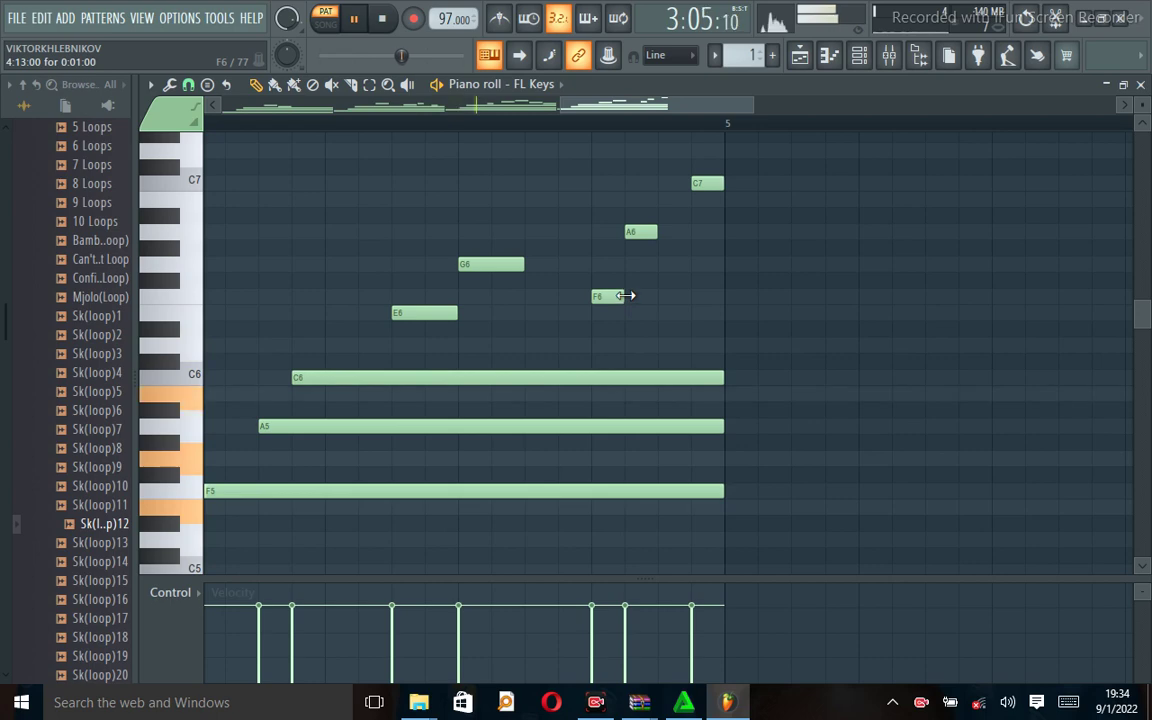
left_click_drag(630, 296, 657, 296)
left_click_drag(635, 230, 668, 231)
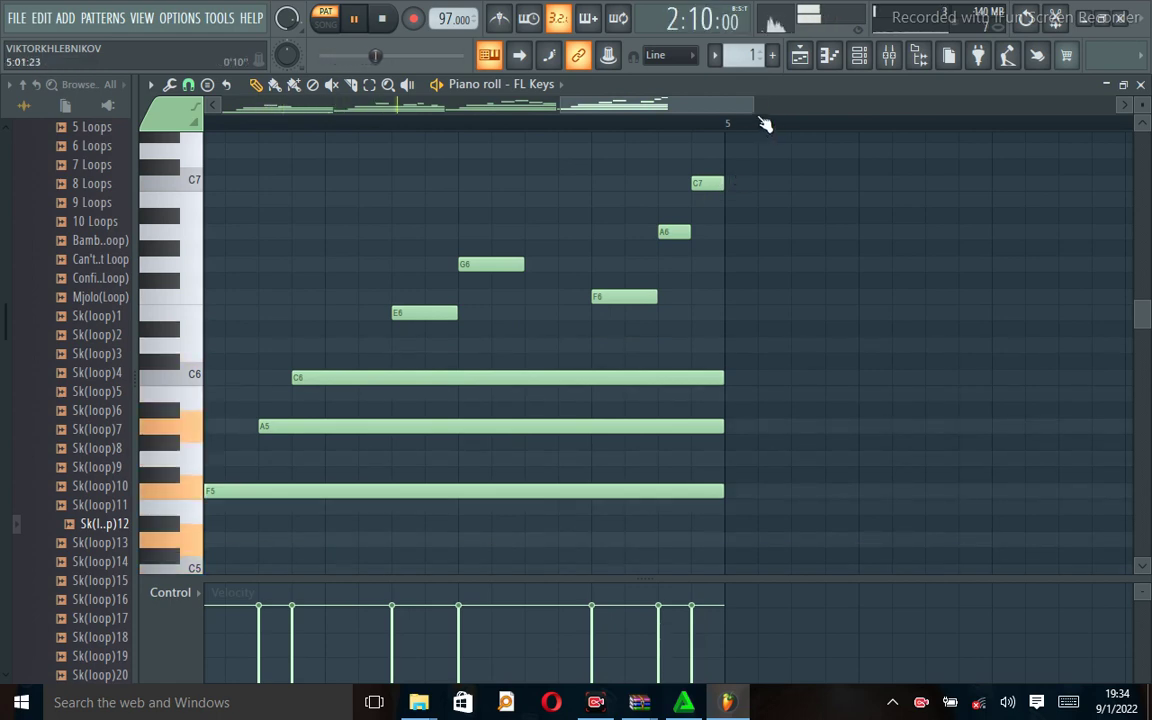
Step: Leave the piano roll, clone the FL Keys channel and paste a copy of its notes into the clone
left_click_drag(755, 108, 740, 108)
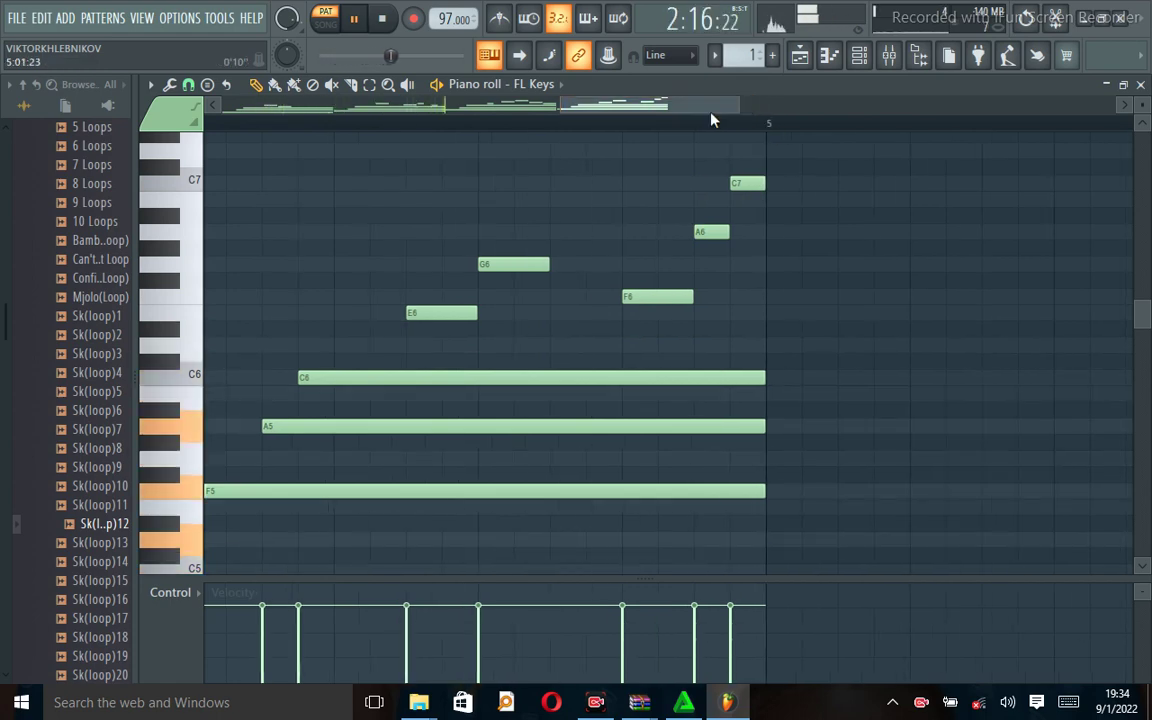
left_click(1139, 85)
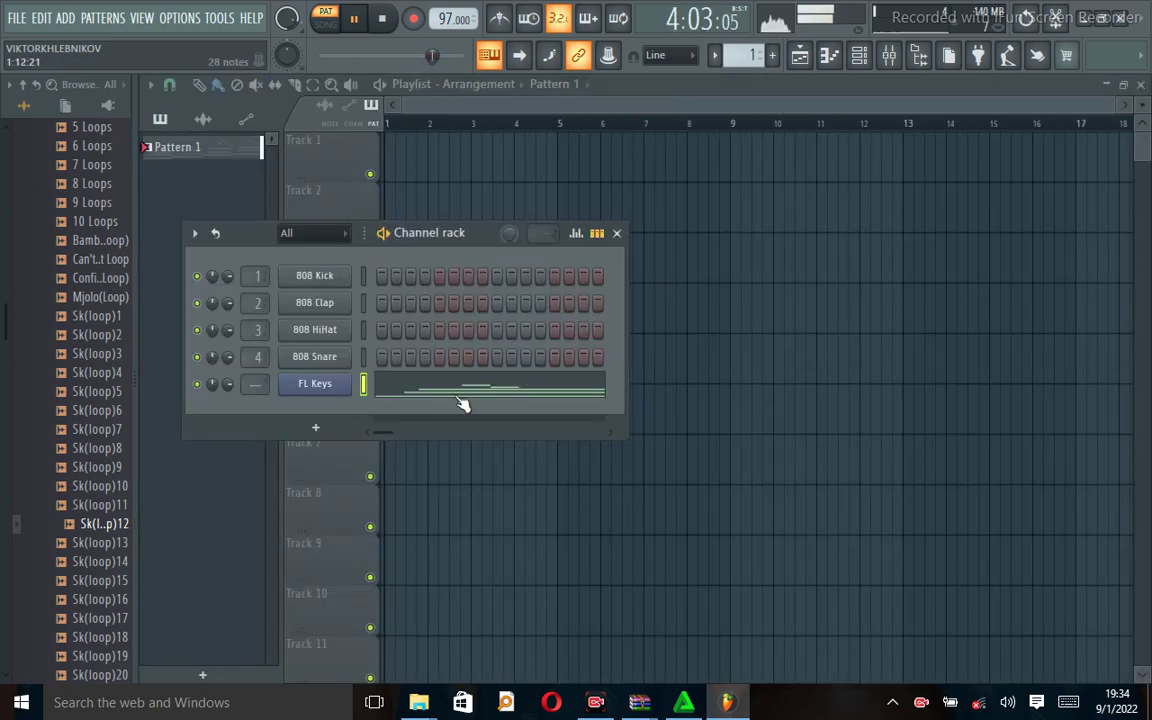
right_click(329, 396)
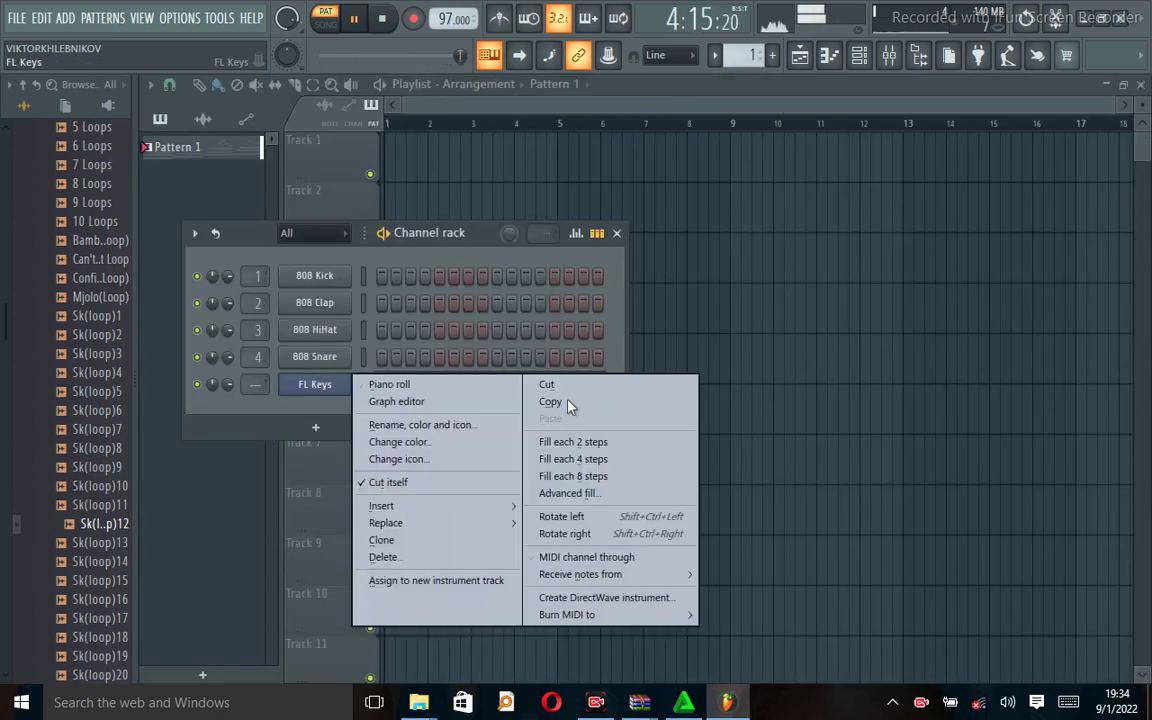
left_click(594, 404)
right_click(342, 384)
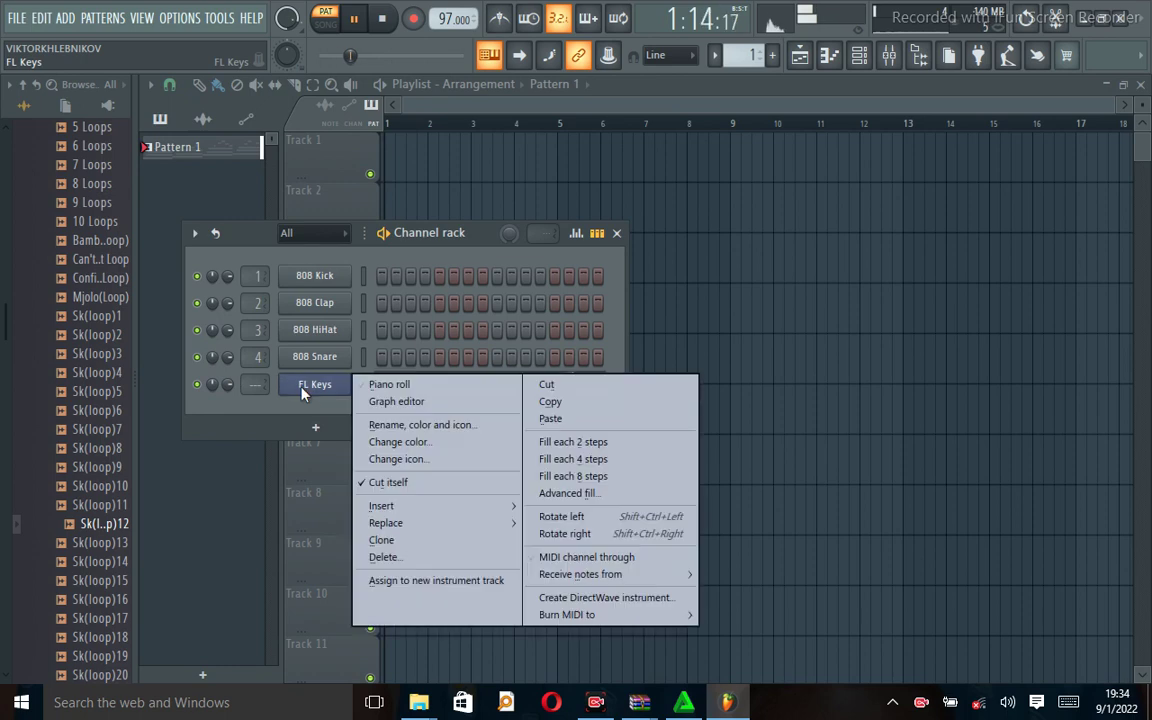
left_click(408, 549)
left_click(715, 309)
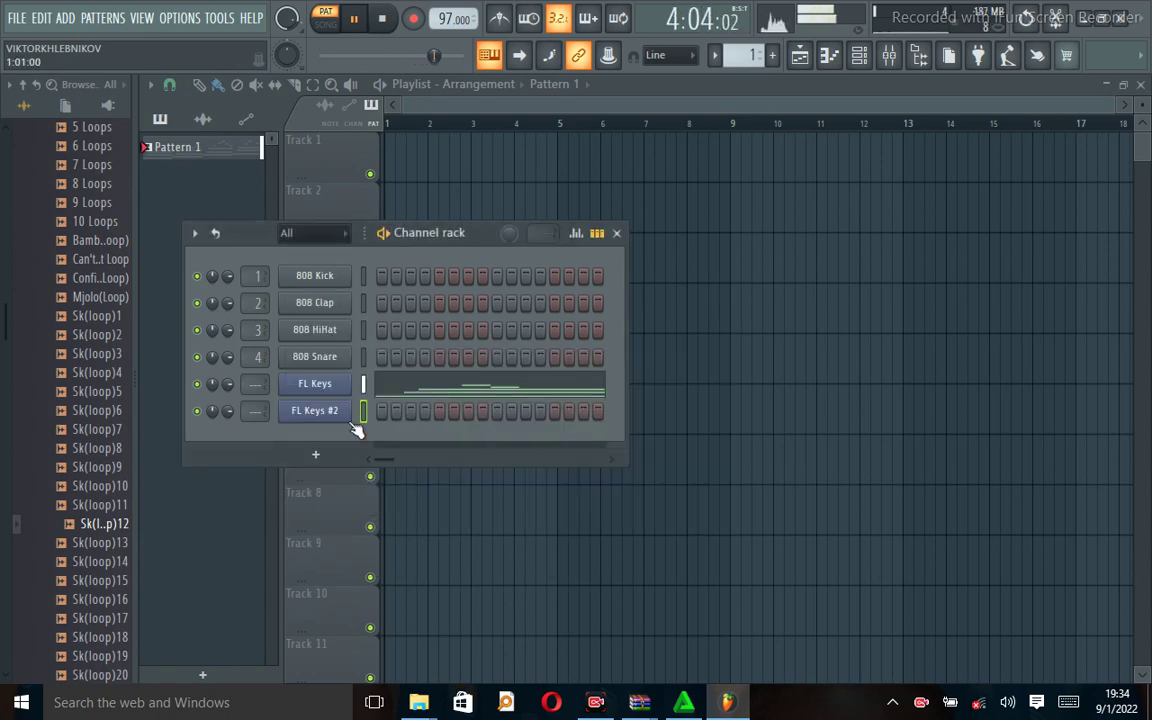
right_click(345, 410)
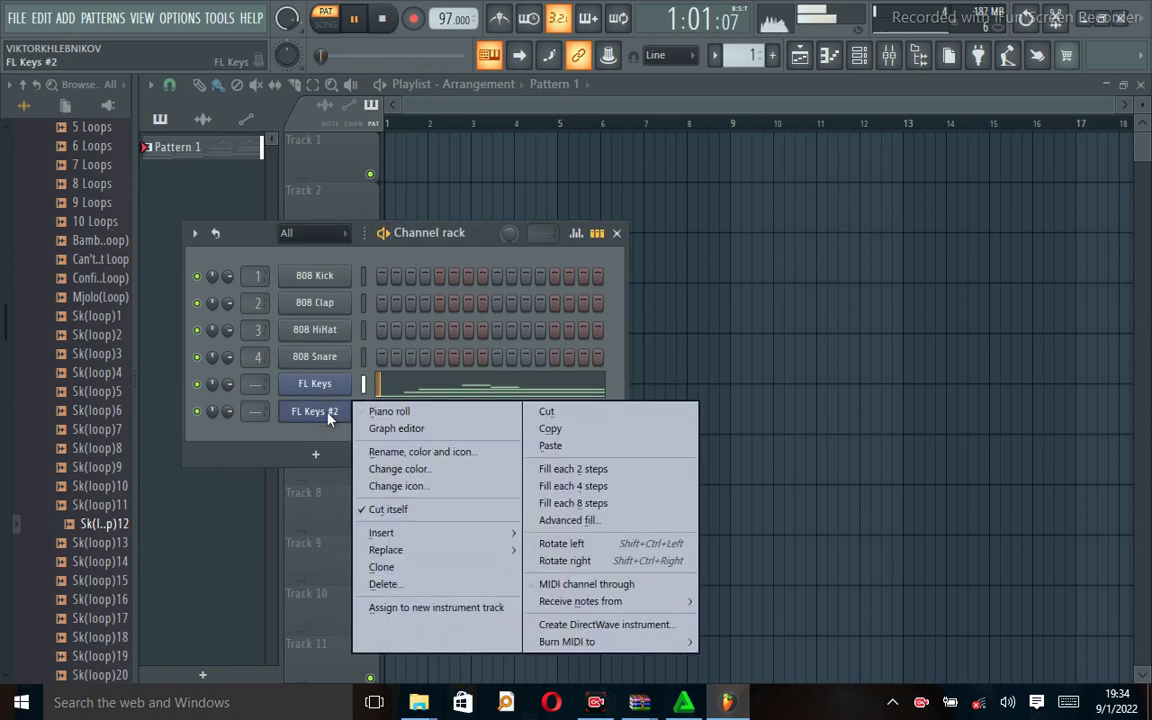
left_click(660, 459)
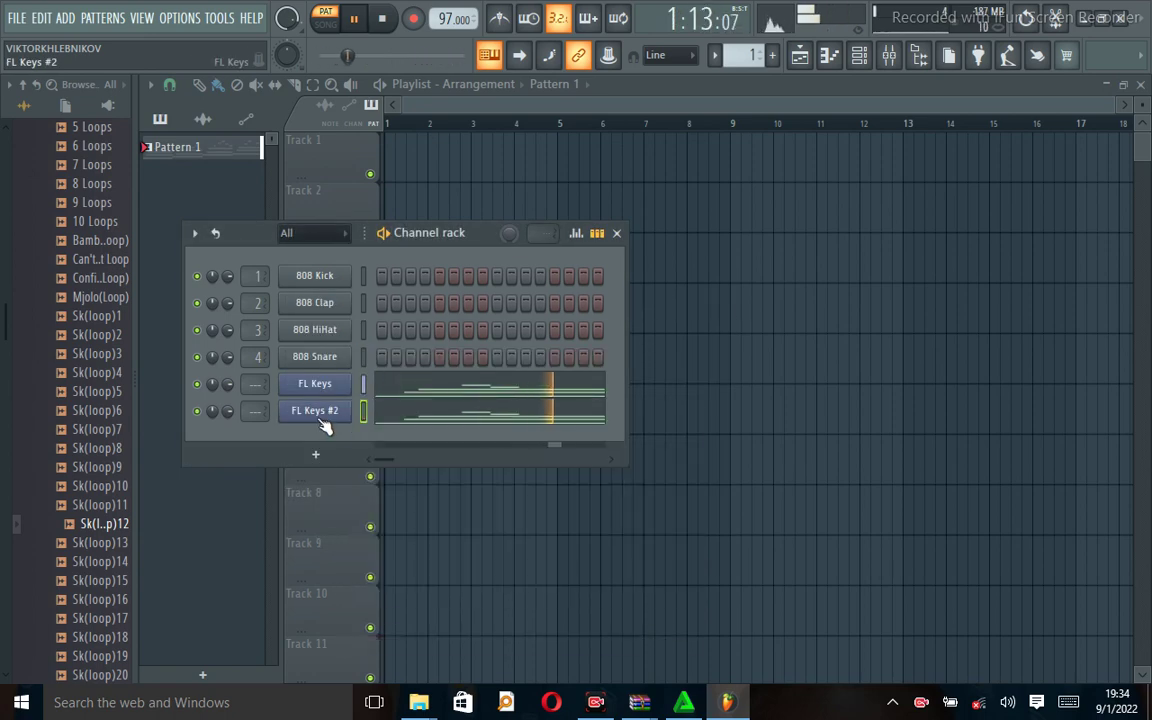
Step: Replace the cloned FL Keys channel's instrument with ravity(S) and open its preset browser
right_click(345, 410)
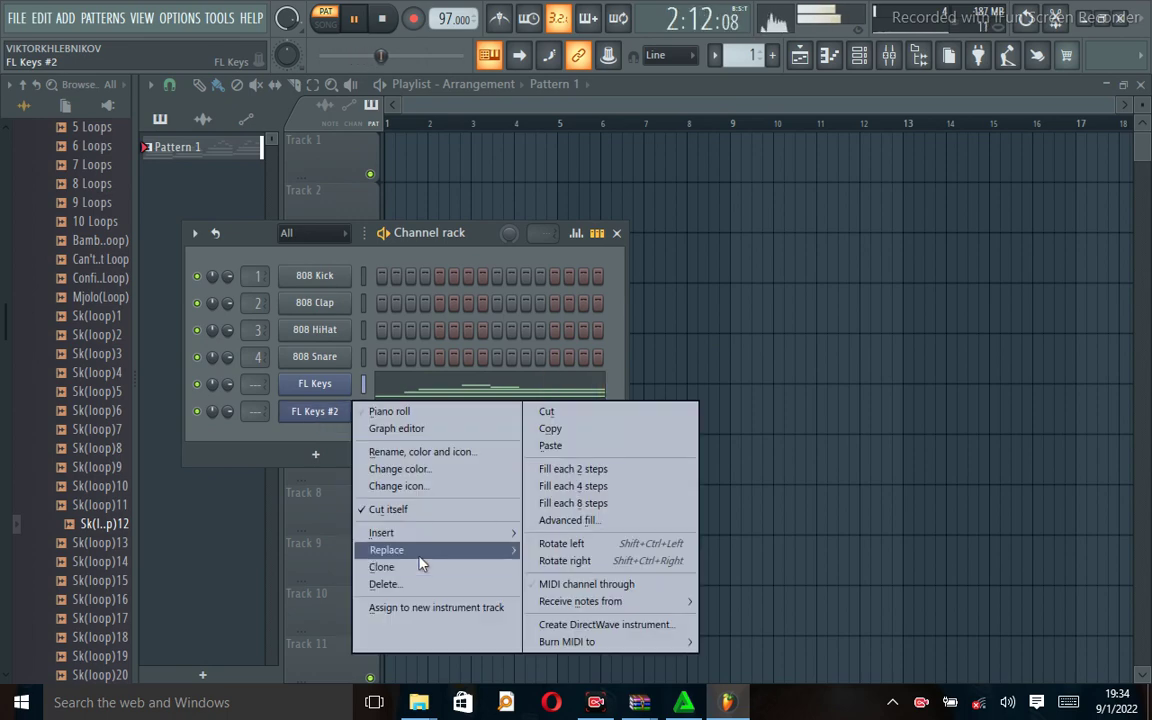
mouse_move(385, 550)
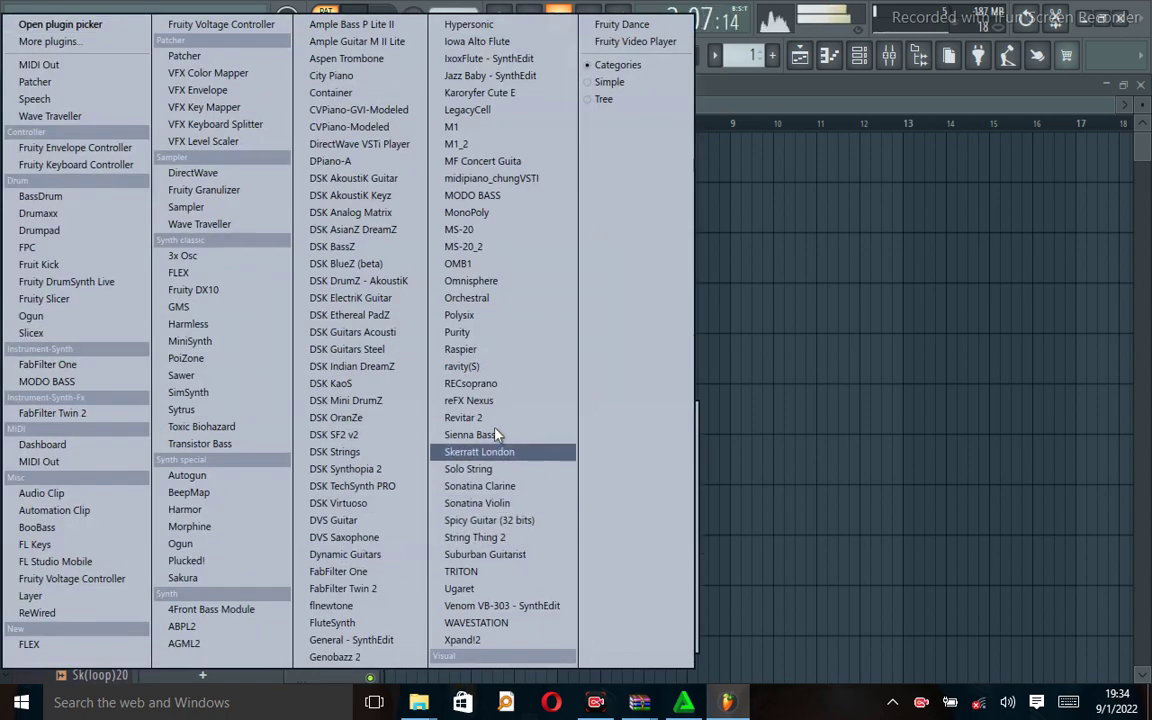
left_click(489, 373)
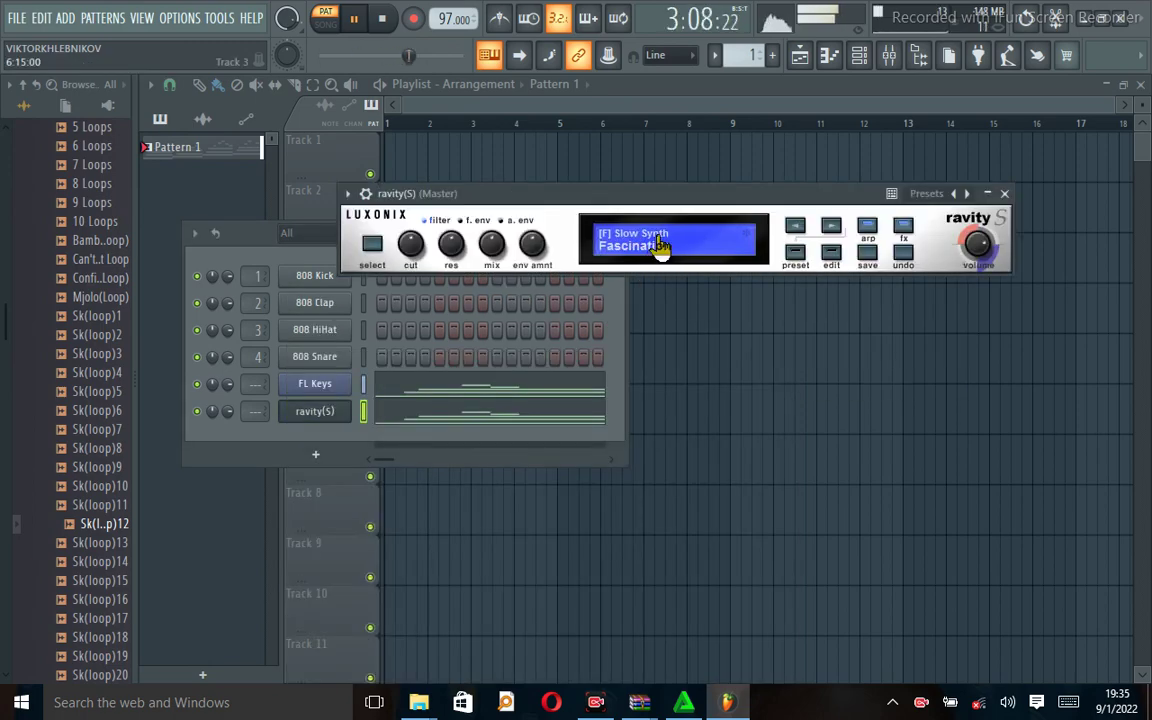
left_click(660, 247)
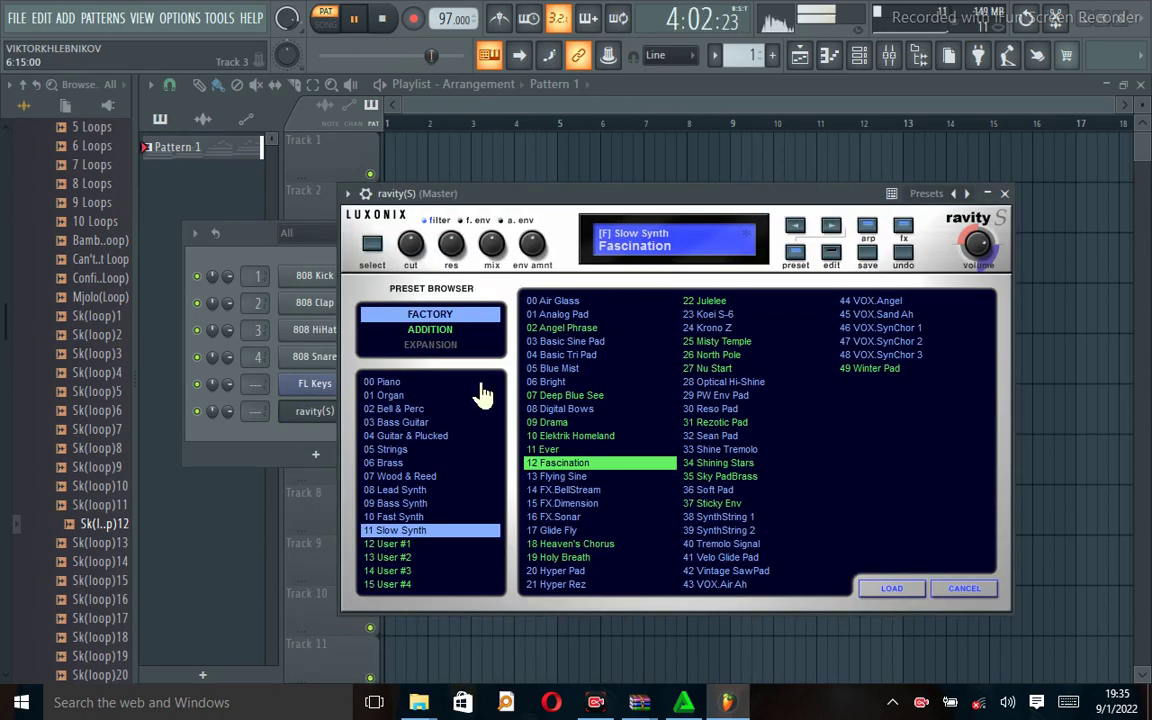
Step: Audition ravity(S) Piano and Lead Synth presets such as Chorus FM, Detune Saw and Air in Dimension, and settle on Autumn
left_click(388, 381)
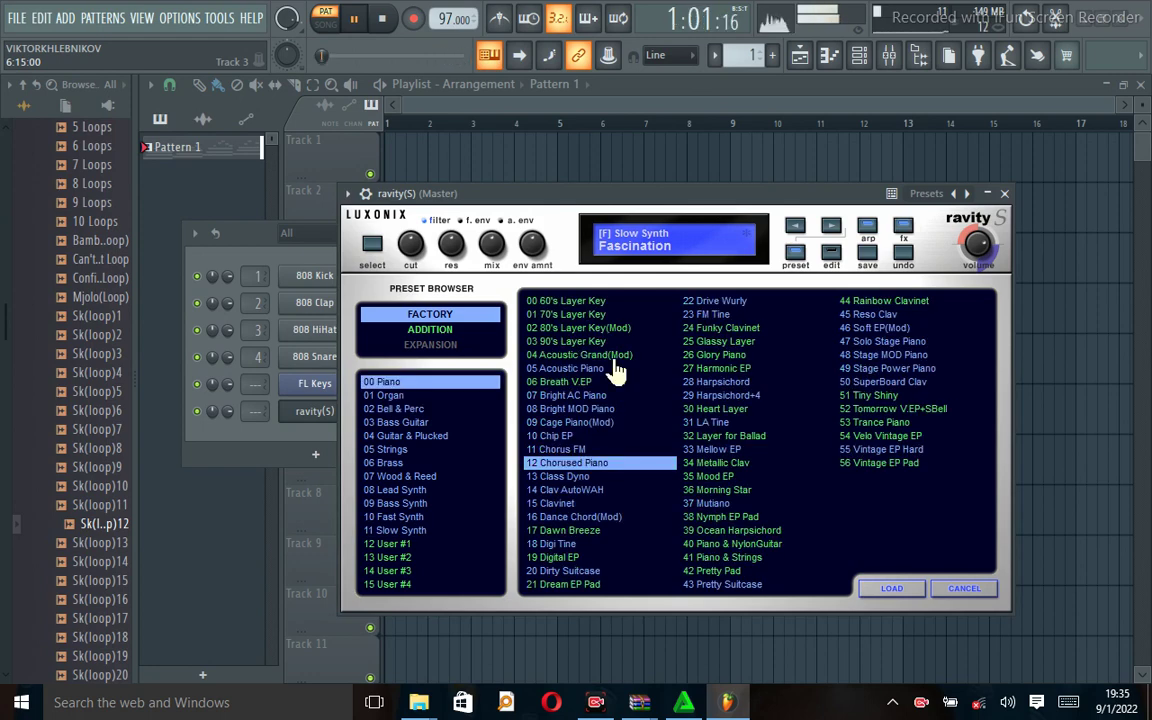
left_click(578, 450)
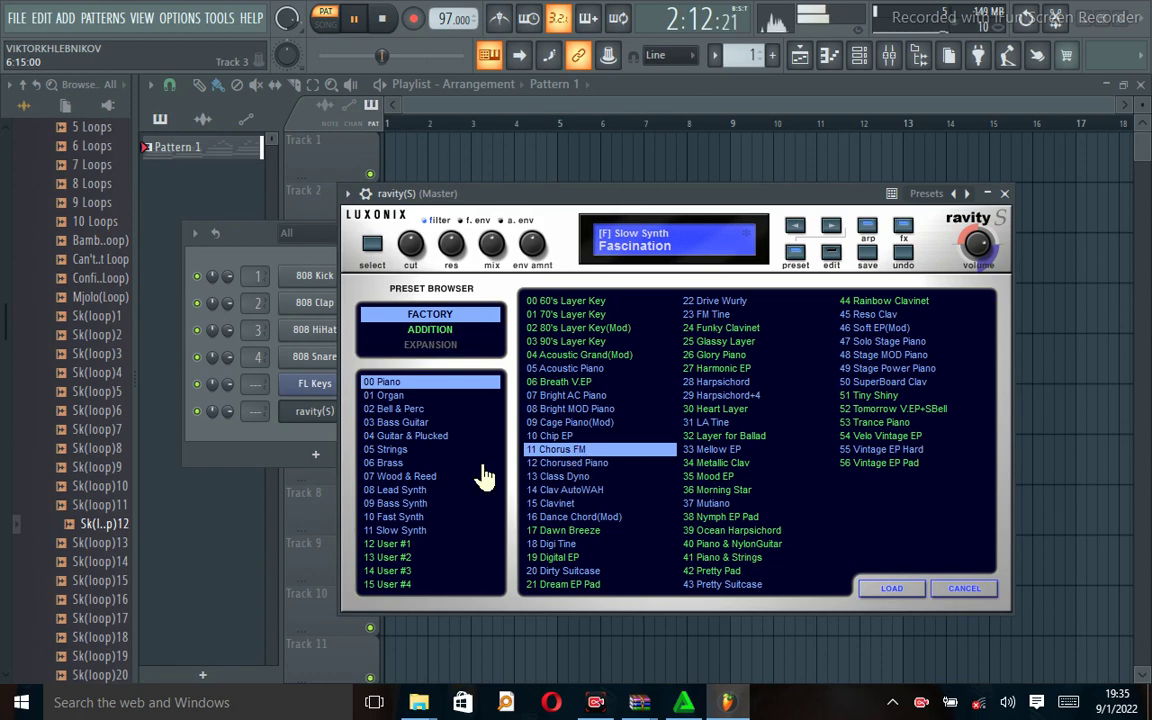
left_click(405, 490)
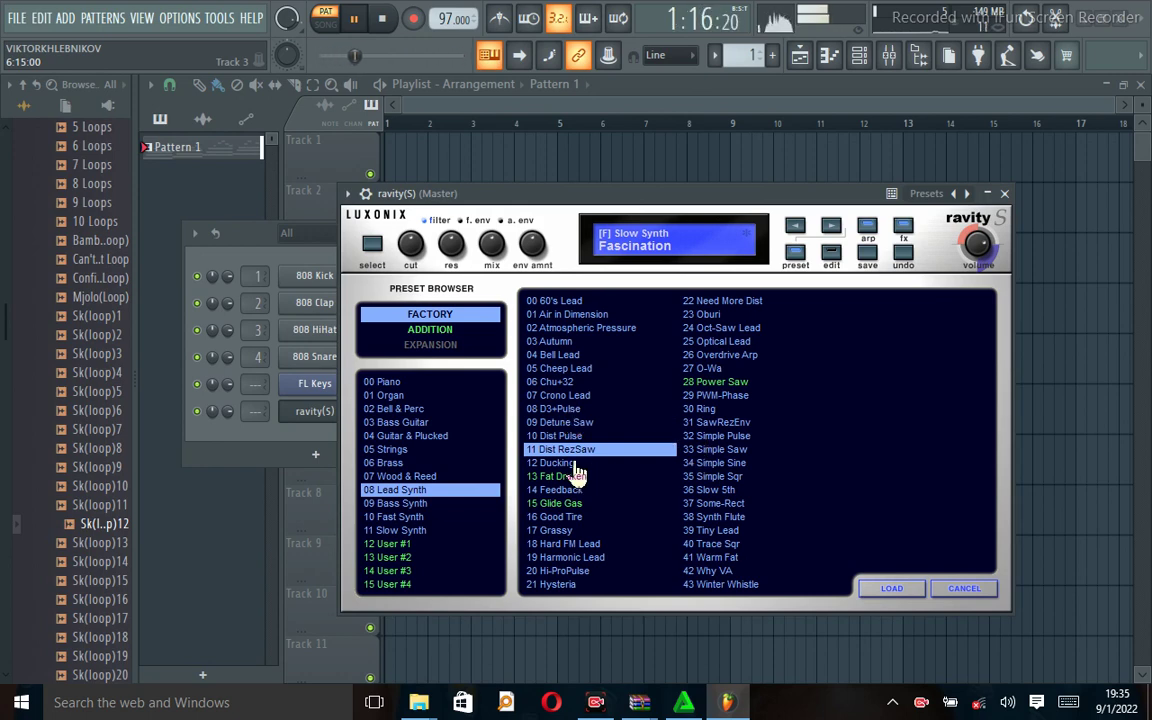
left_click(560, 424)
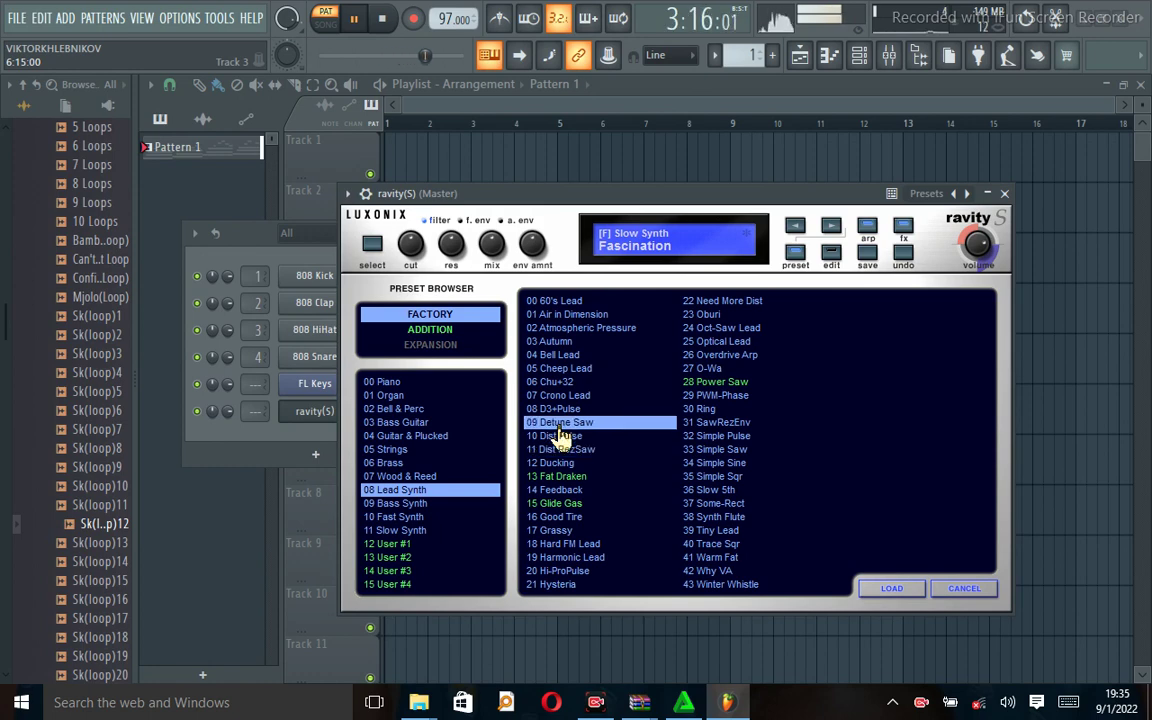
left_click(567, 302)
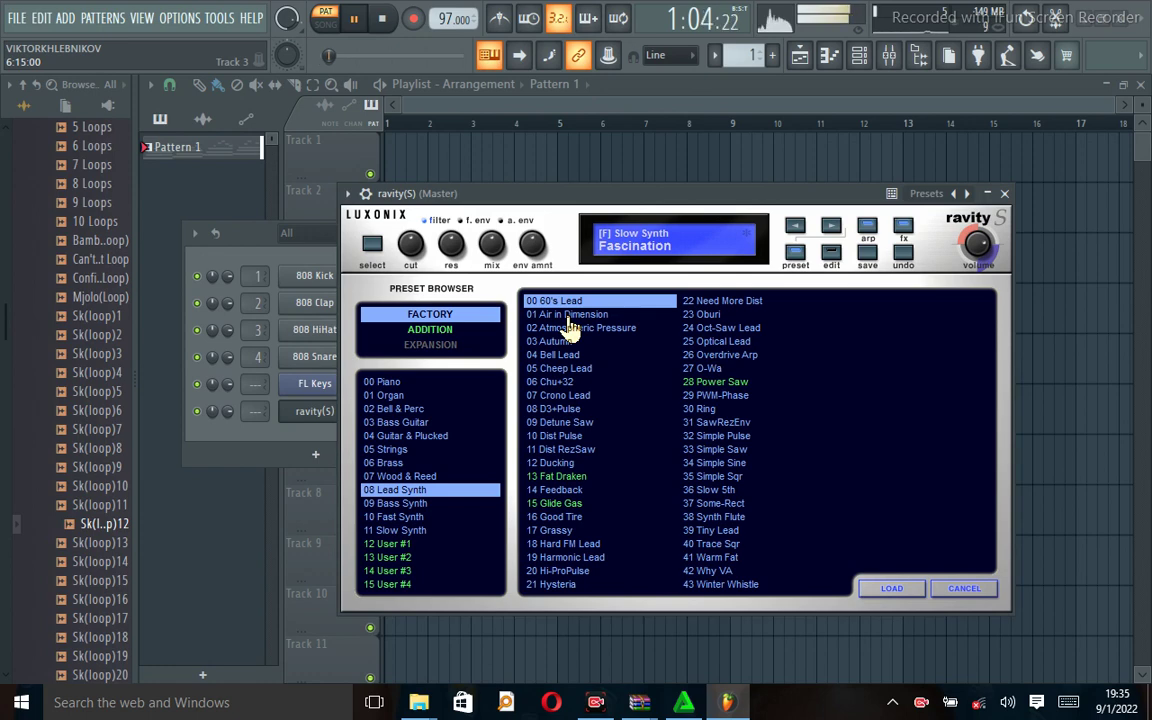
left_click(569, 315)
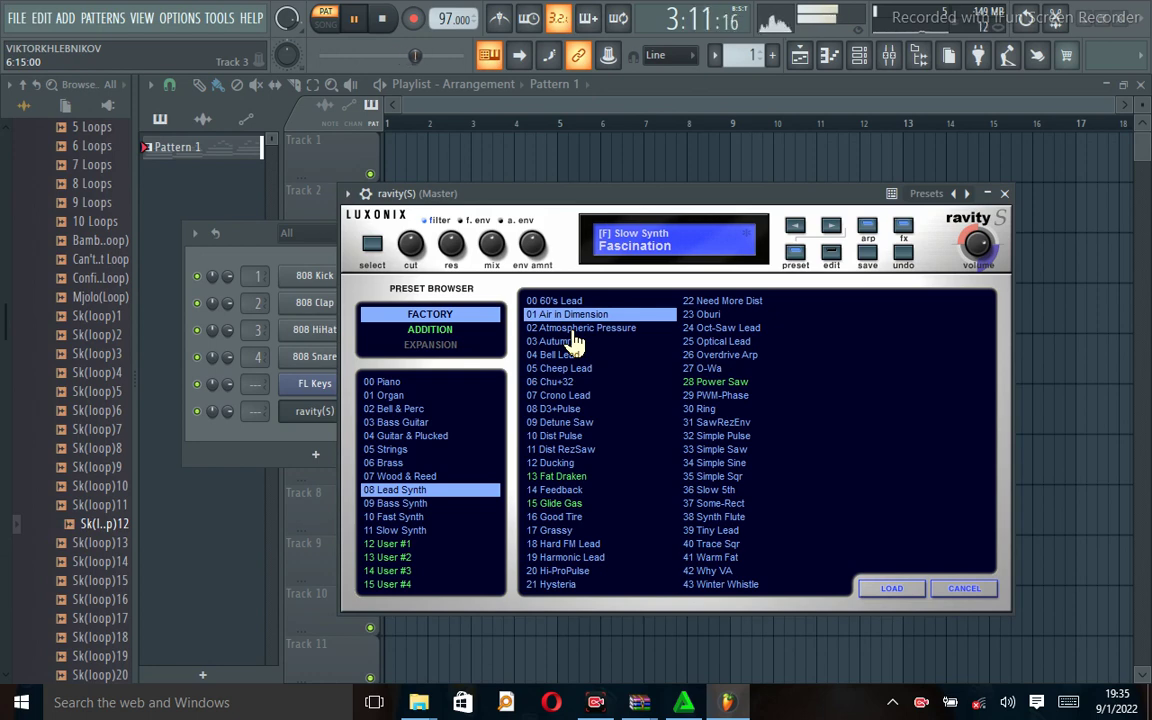
left_click(572, 330)
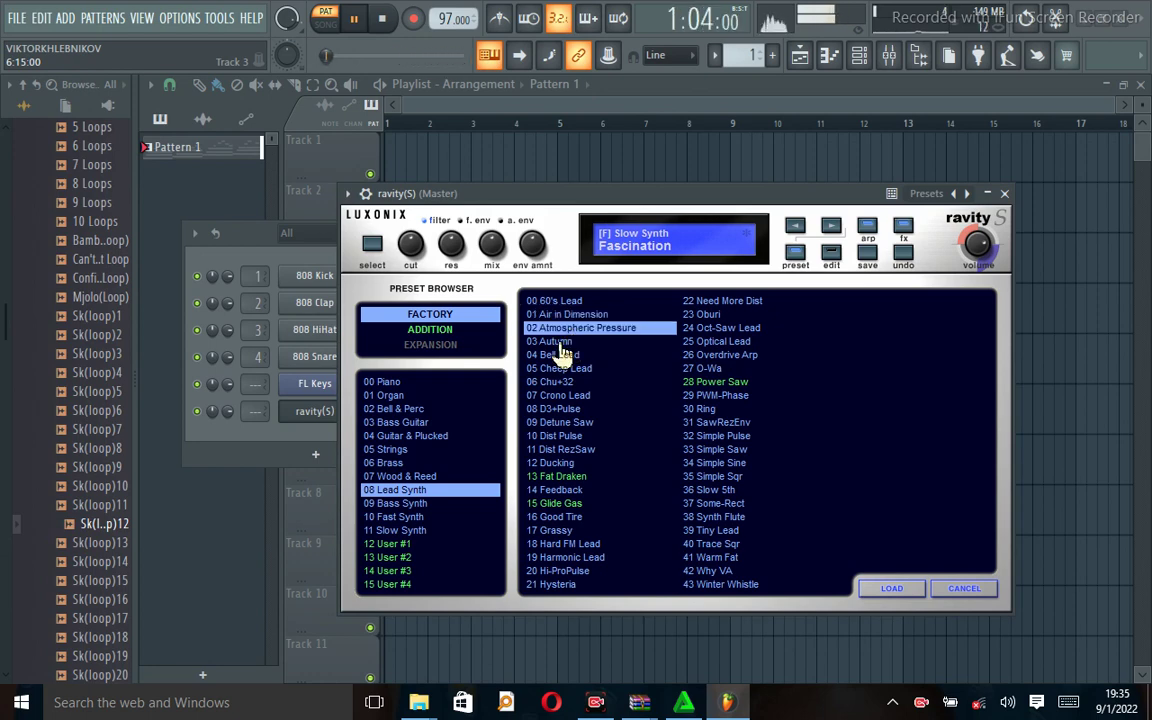
left_click(560, 342)
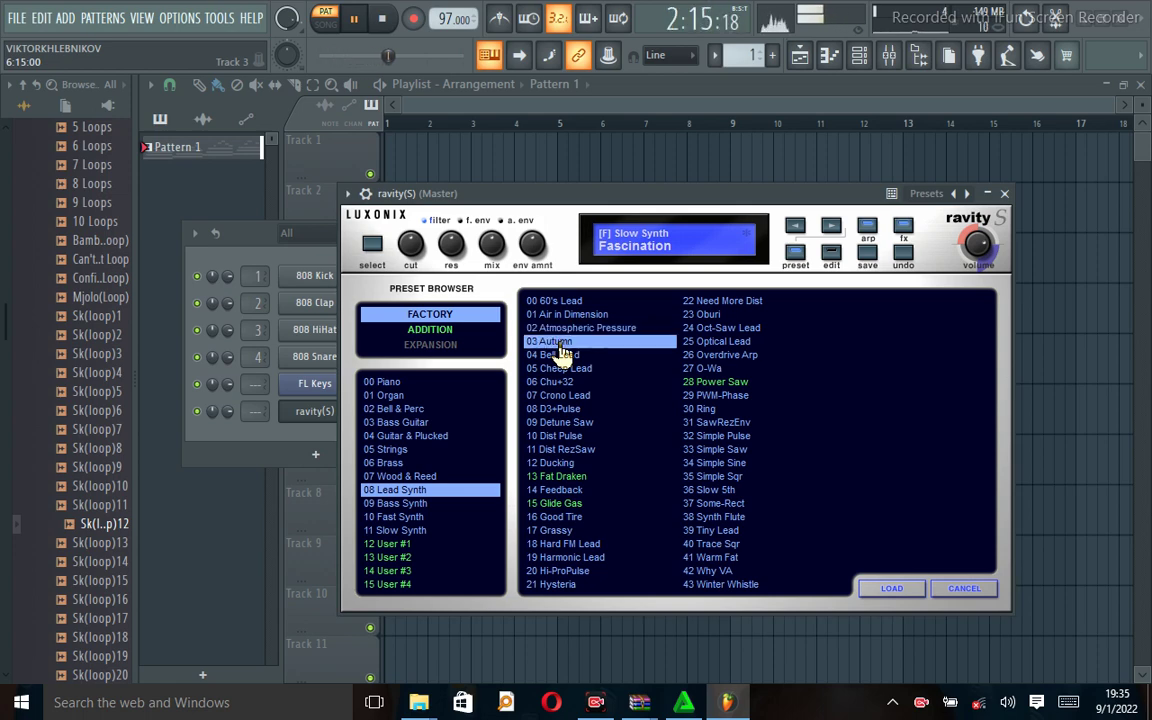
left_click(1005, 194)
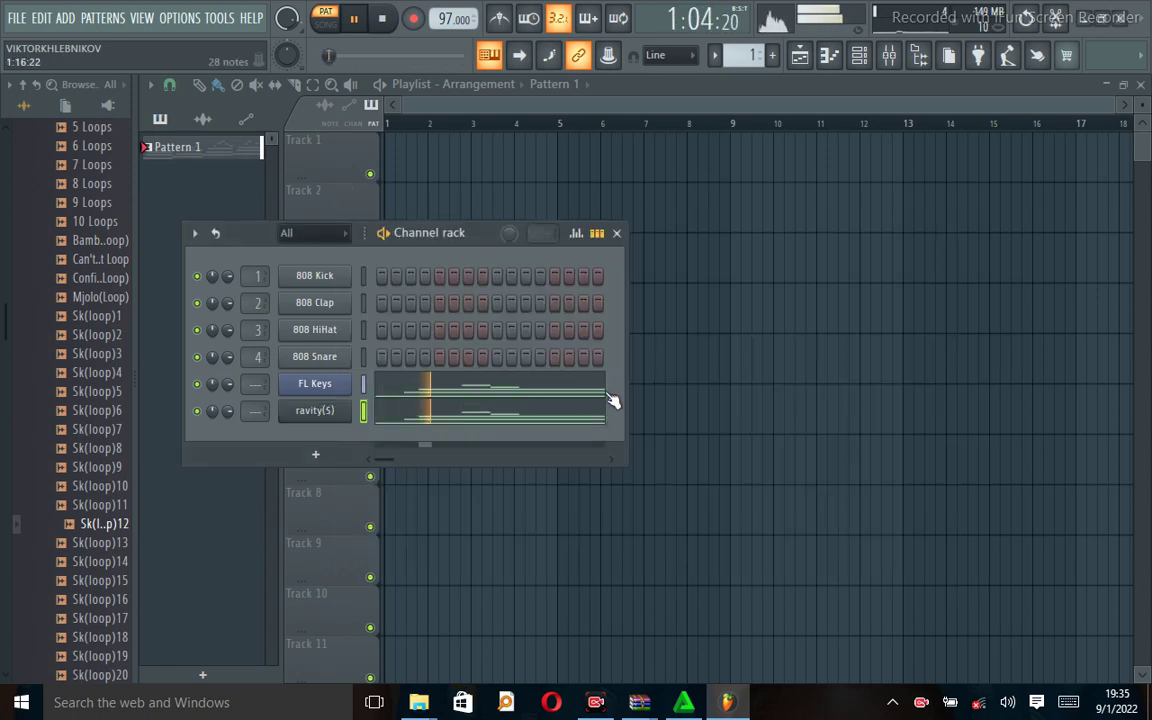
Step: Add a new Purity instrument channel and reposition its window so the whole interface fits on screen
left_click(315, 455)
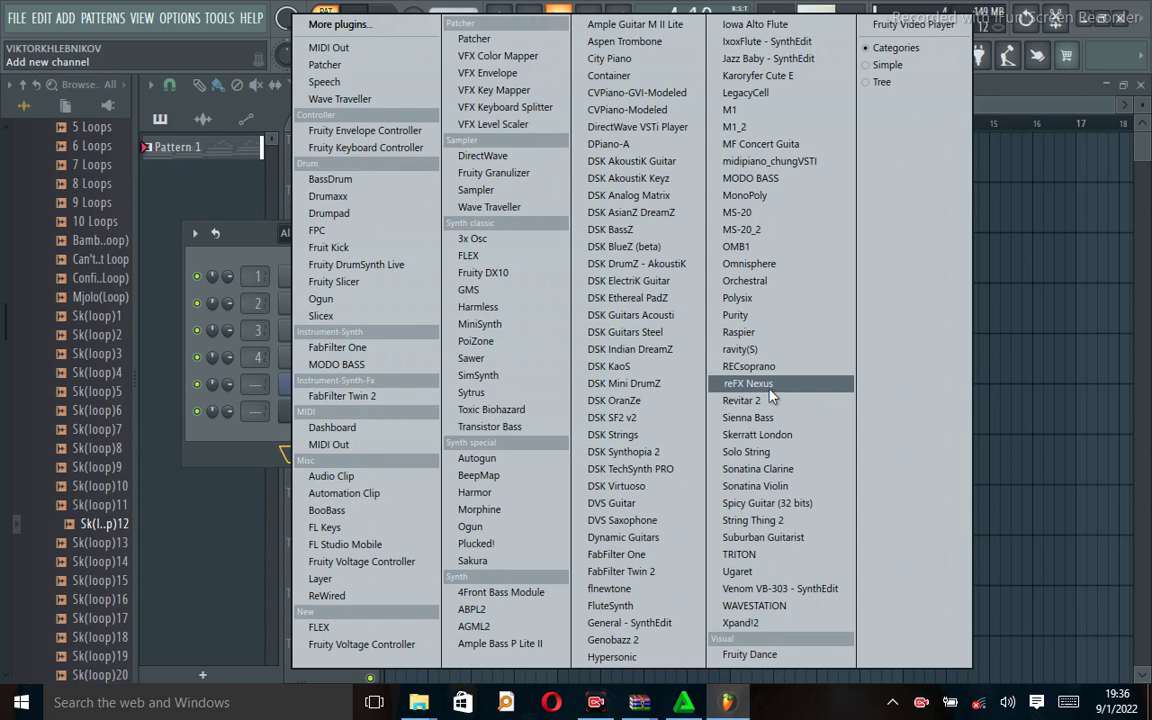
left_click_drag(732, 316, 728, 328)
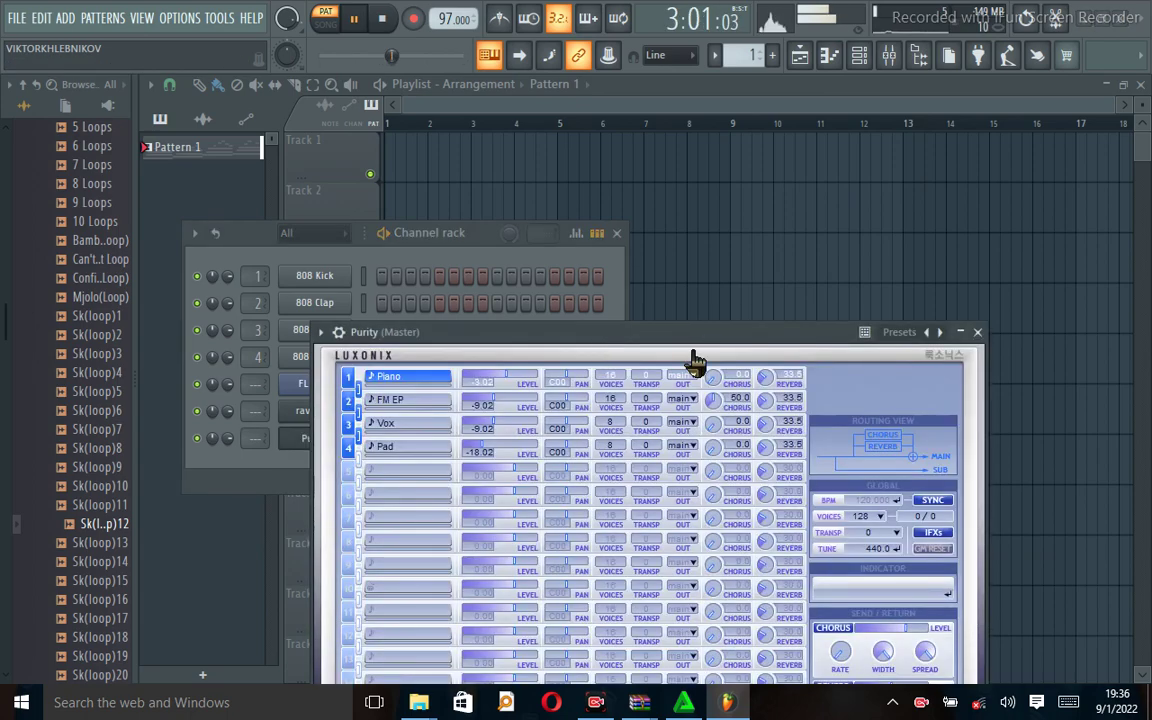
left_click_drag(688, 334, 706, 75)
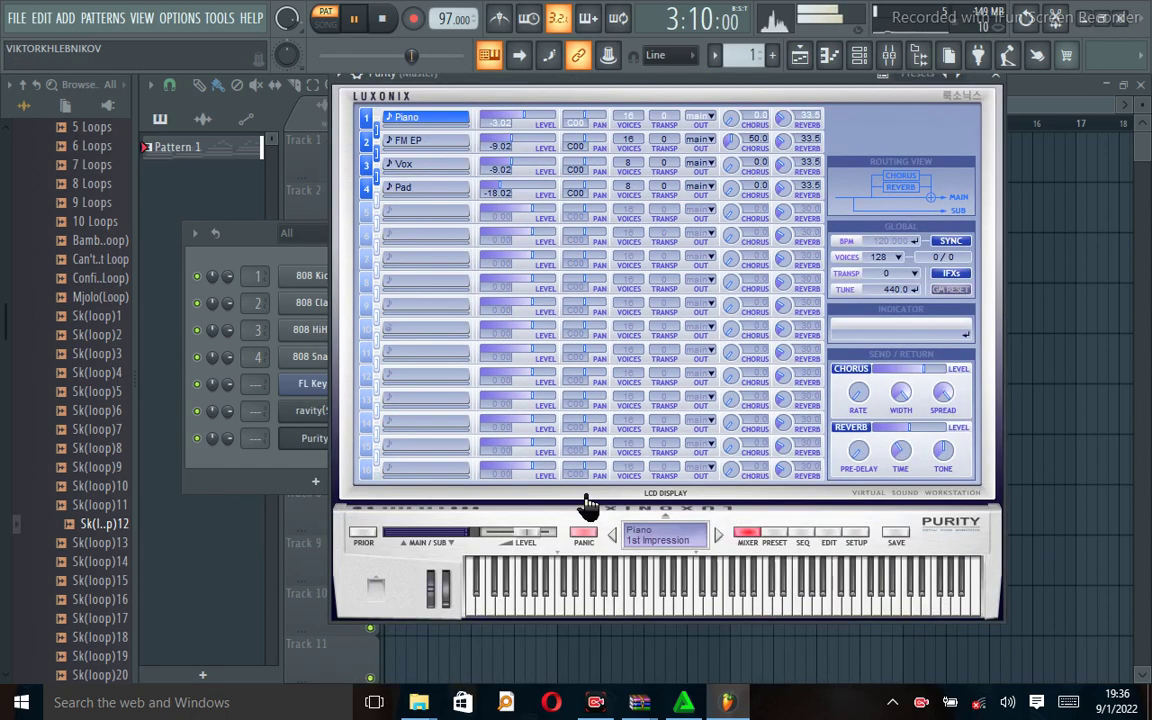
Step: Load the Cute Pluck preset from Purity's Guitar & Plucked category and close the instrument window
left_click(773, 543)
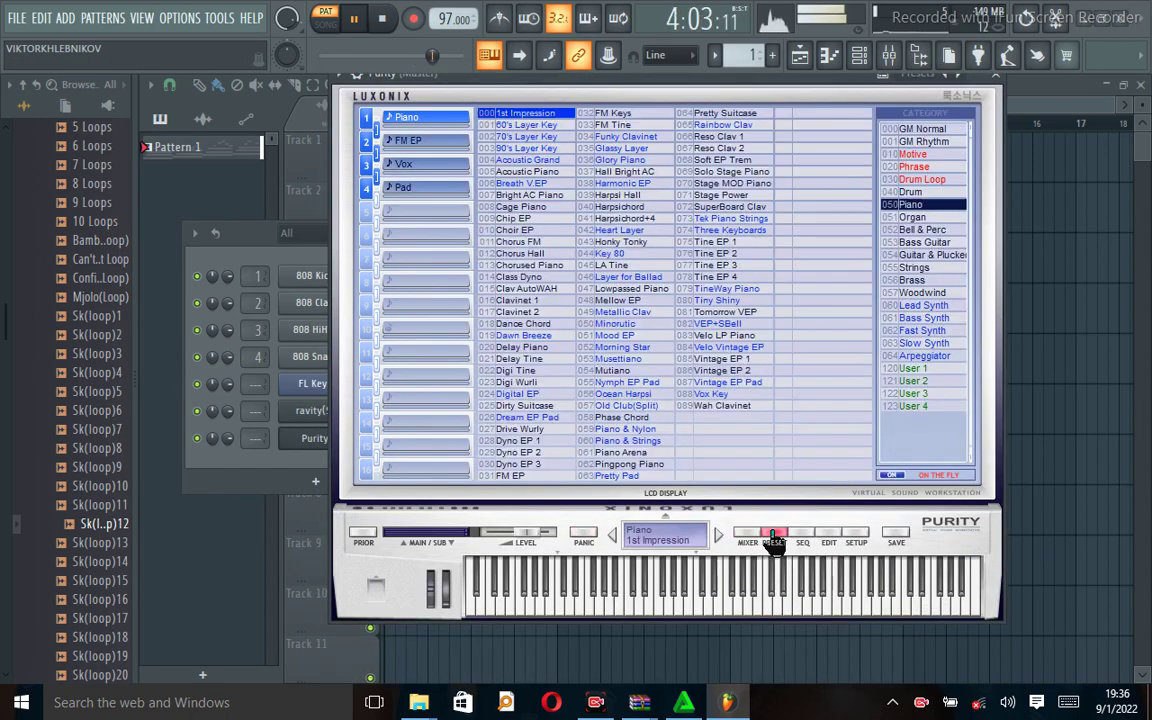
left_click(936, 256)
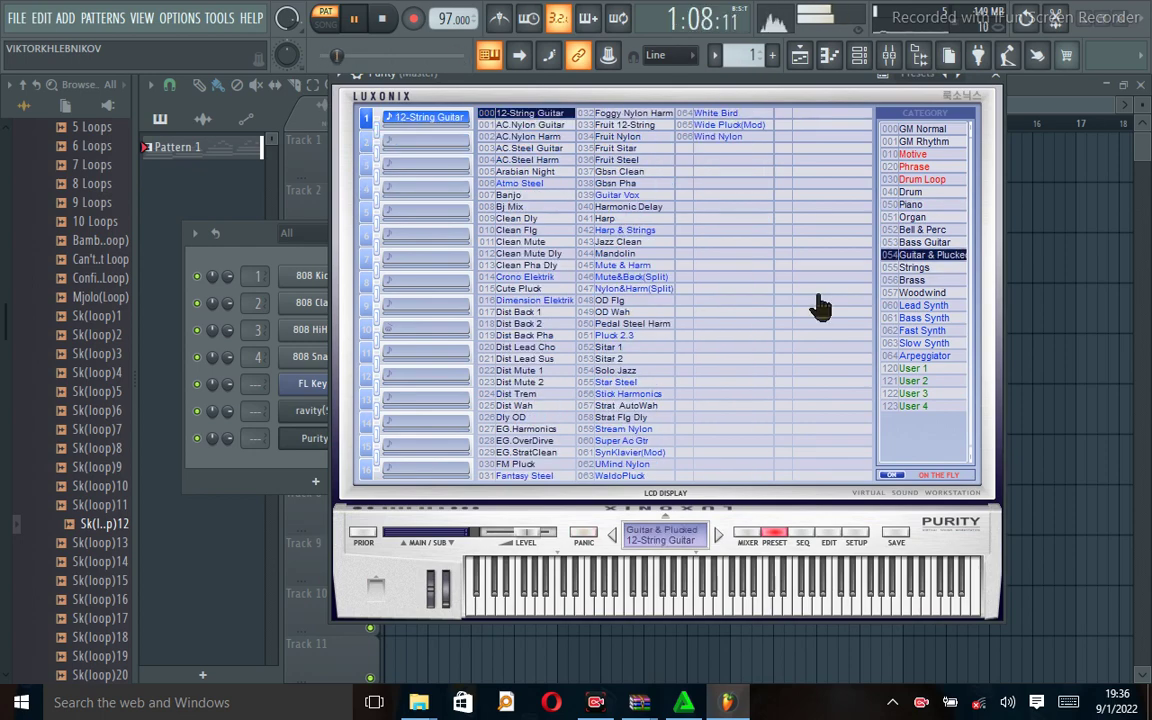
left_click(519, 288)
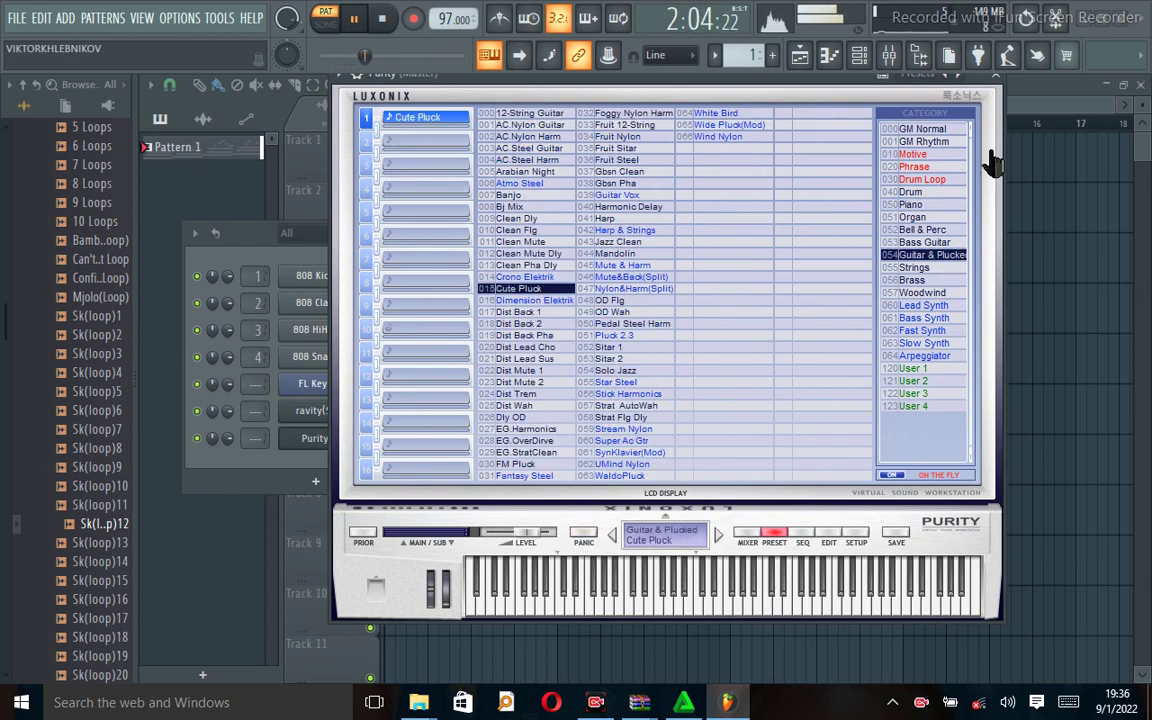
left_click(995, 80)
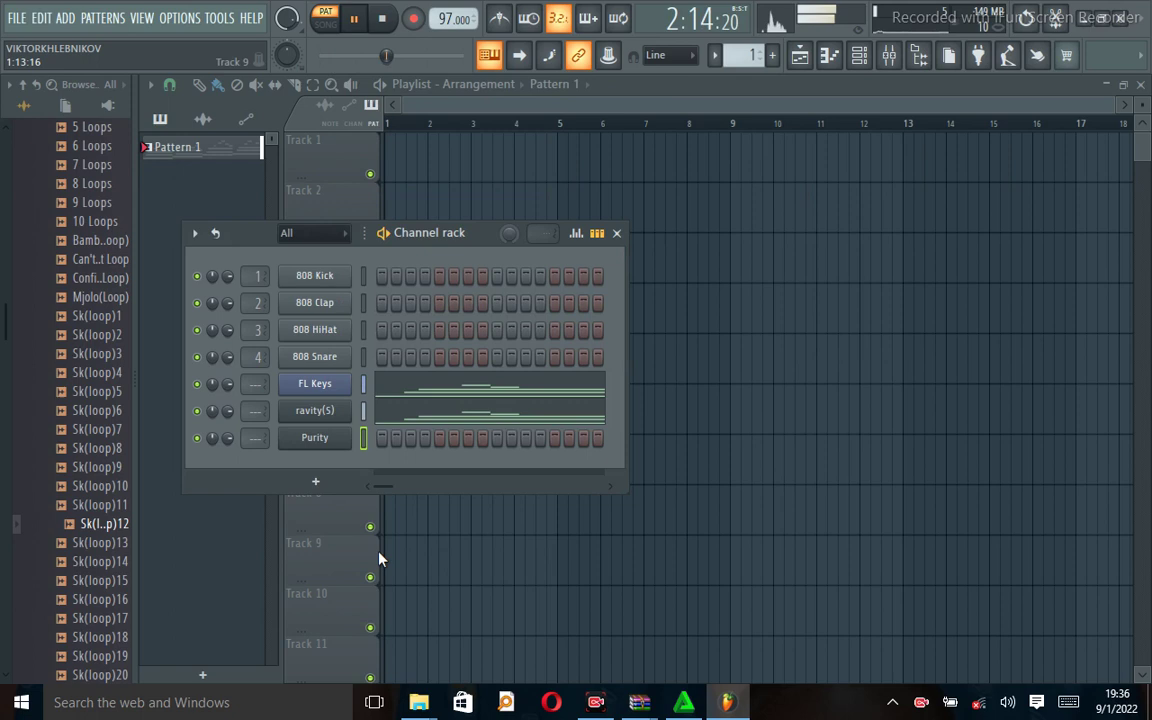
right_click(322, 440)
left_click(389, 427)
left_click(315, 488)
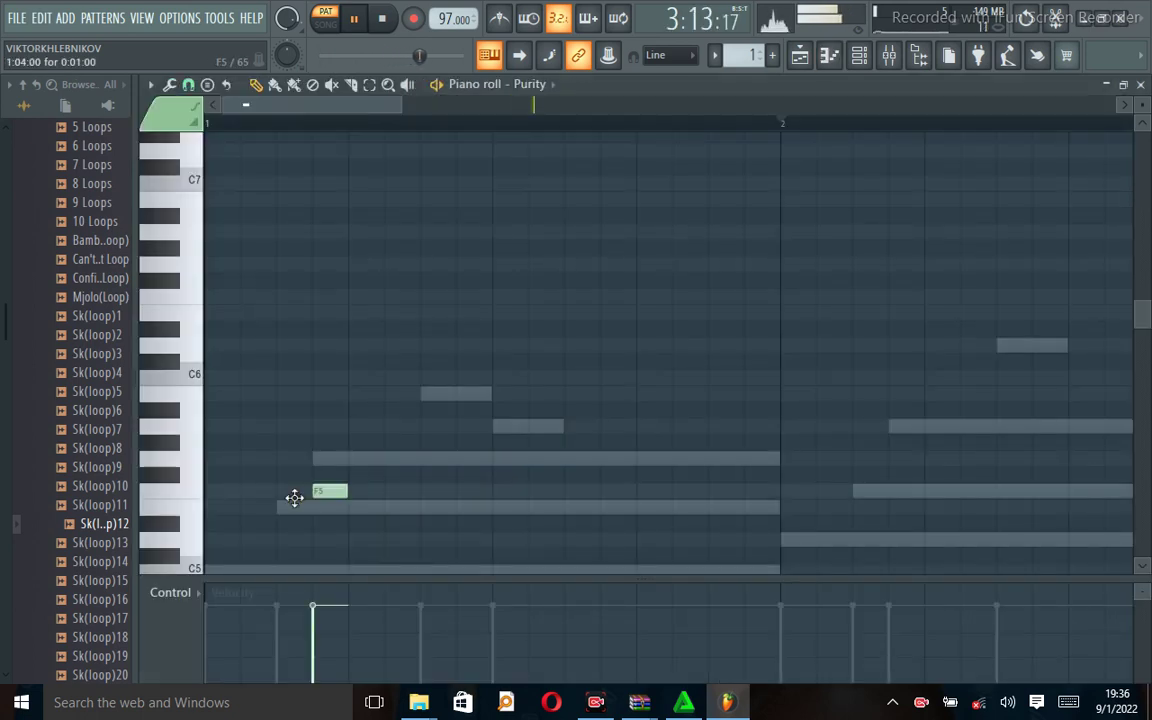
left_click_drag(315, 488, 330, 506)
right_click(330, 506)
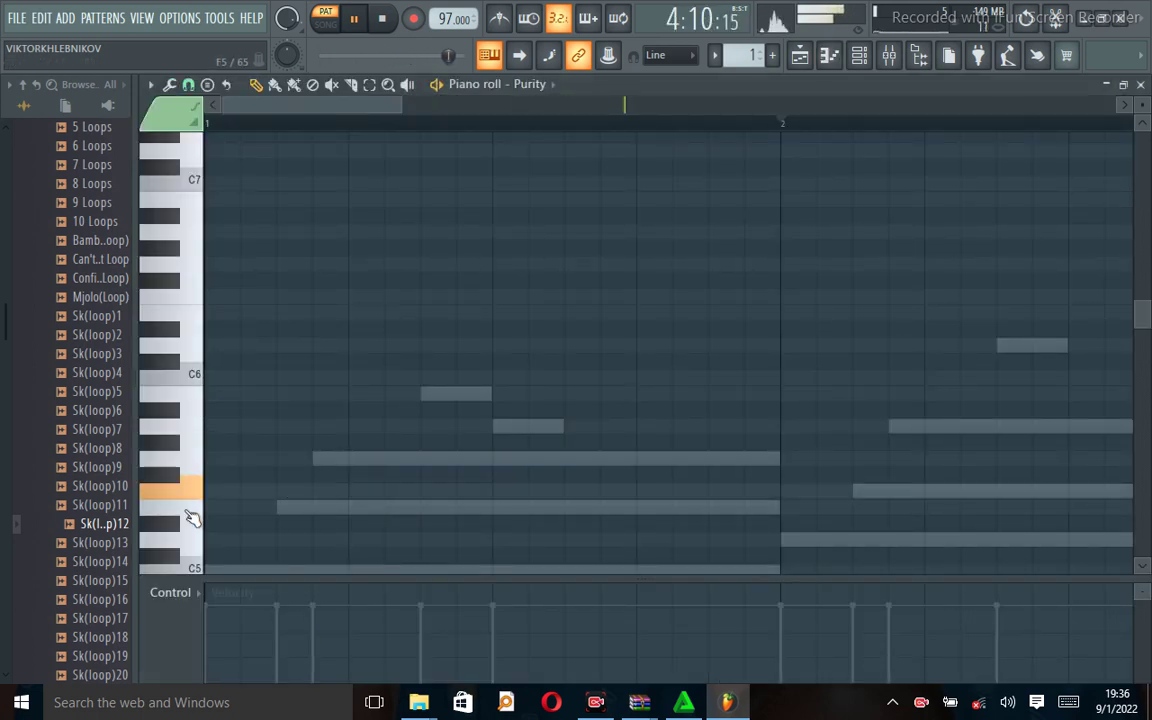
scroll(190, 512, "down", 3)
scroll(193, 316, "down", 5)
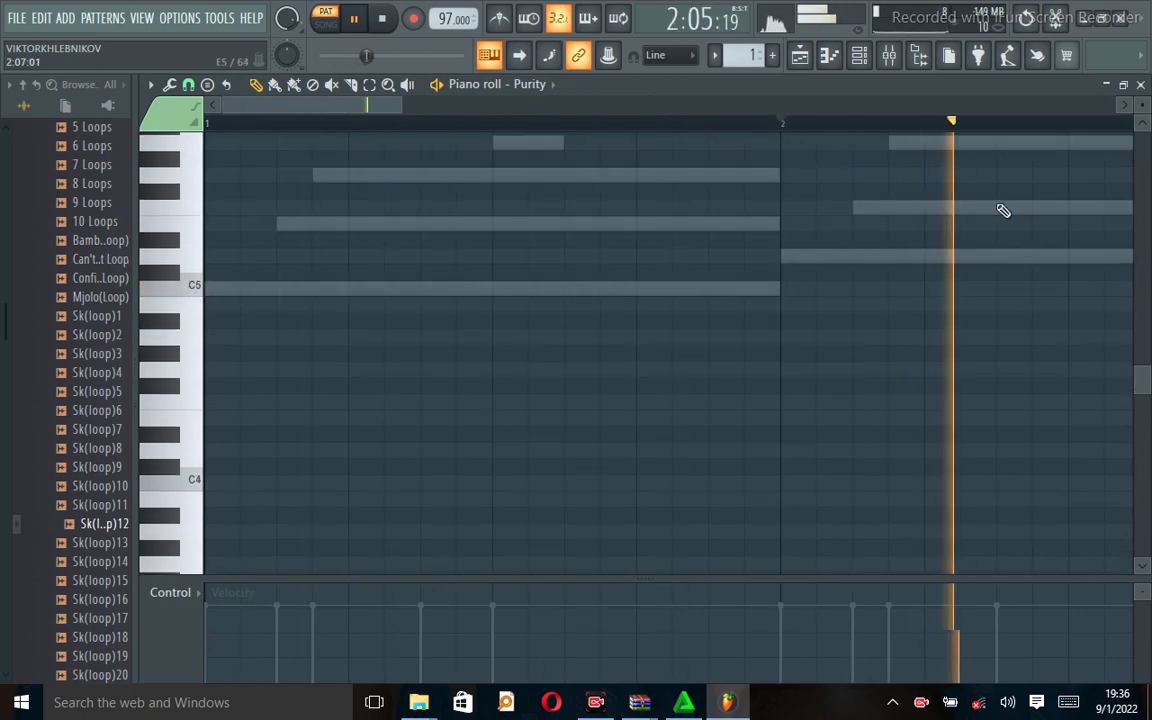
key("F6")
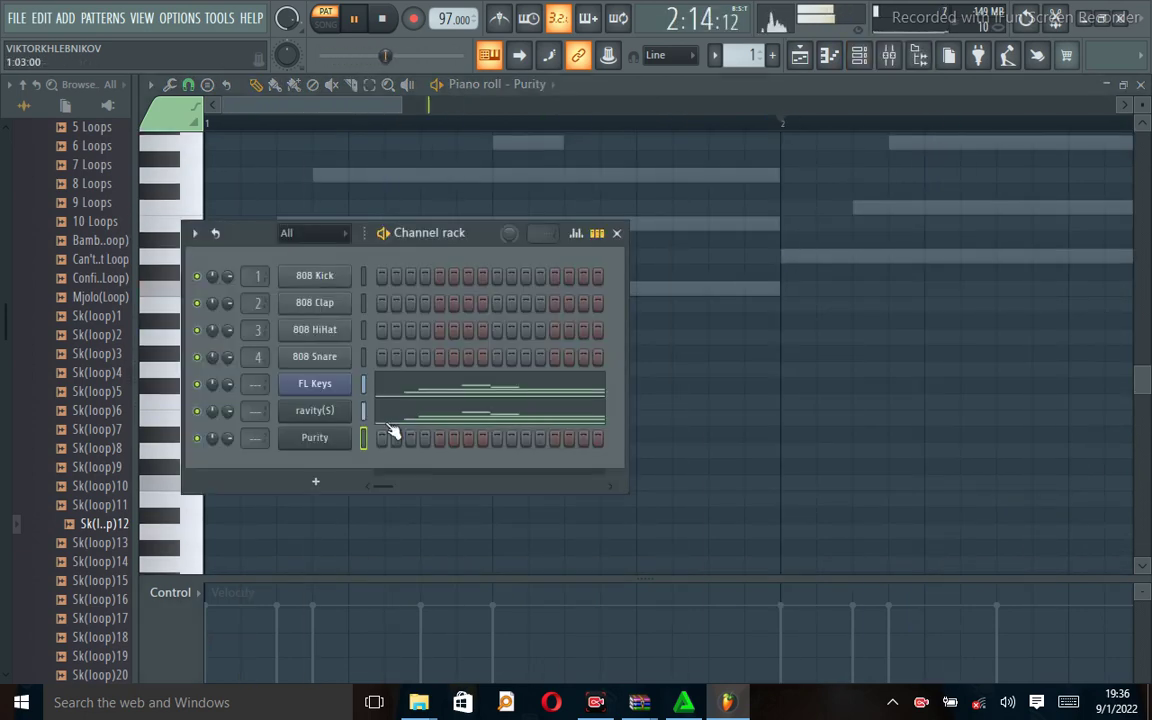
right_click(318, 380)
mouse_move(384, 580)
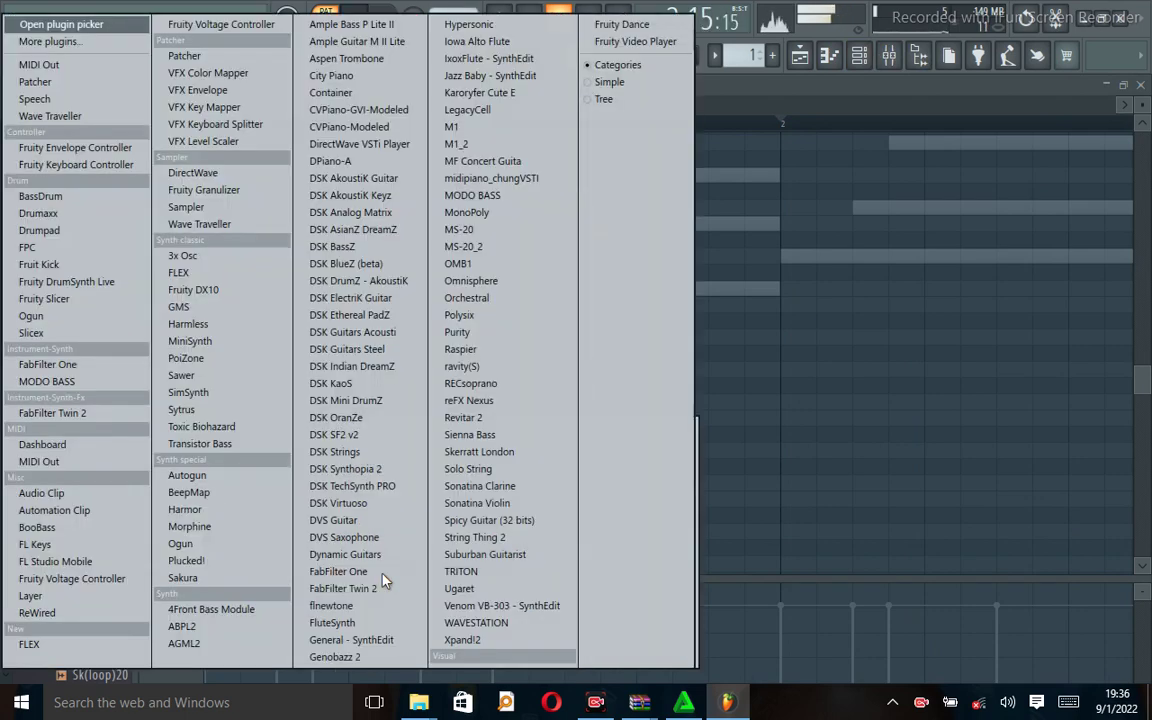
left_click(765, 283)
key("space")
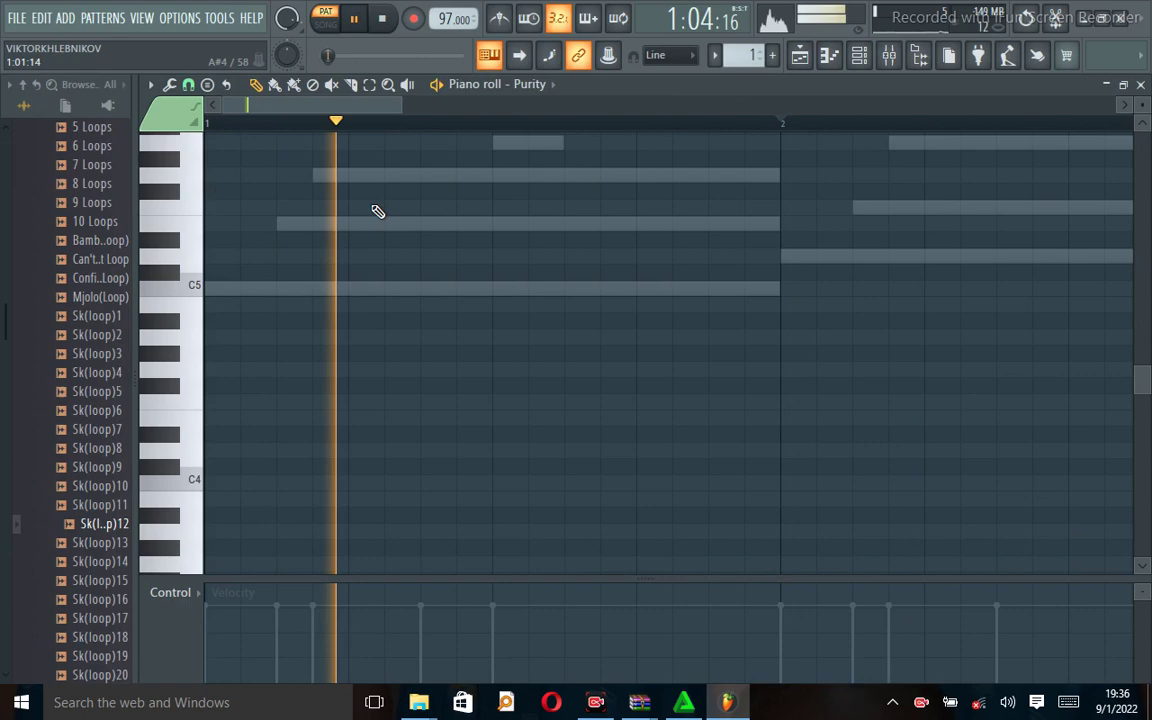
Step: Reopen the Purity instrument from the channel rack to check its Guitar & Plucked preset list, and close its window
left_click(801, 56)
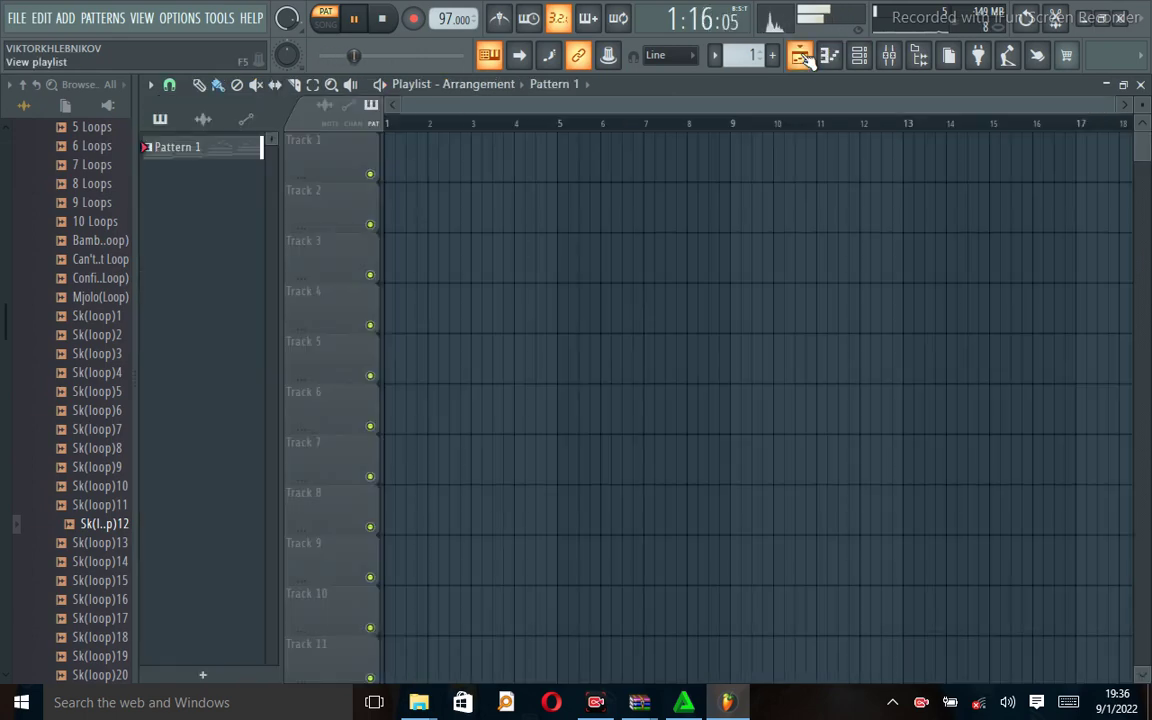
left_click(861, 58)
left_click(314, 438)
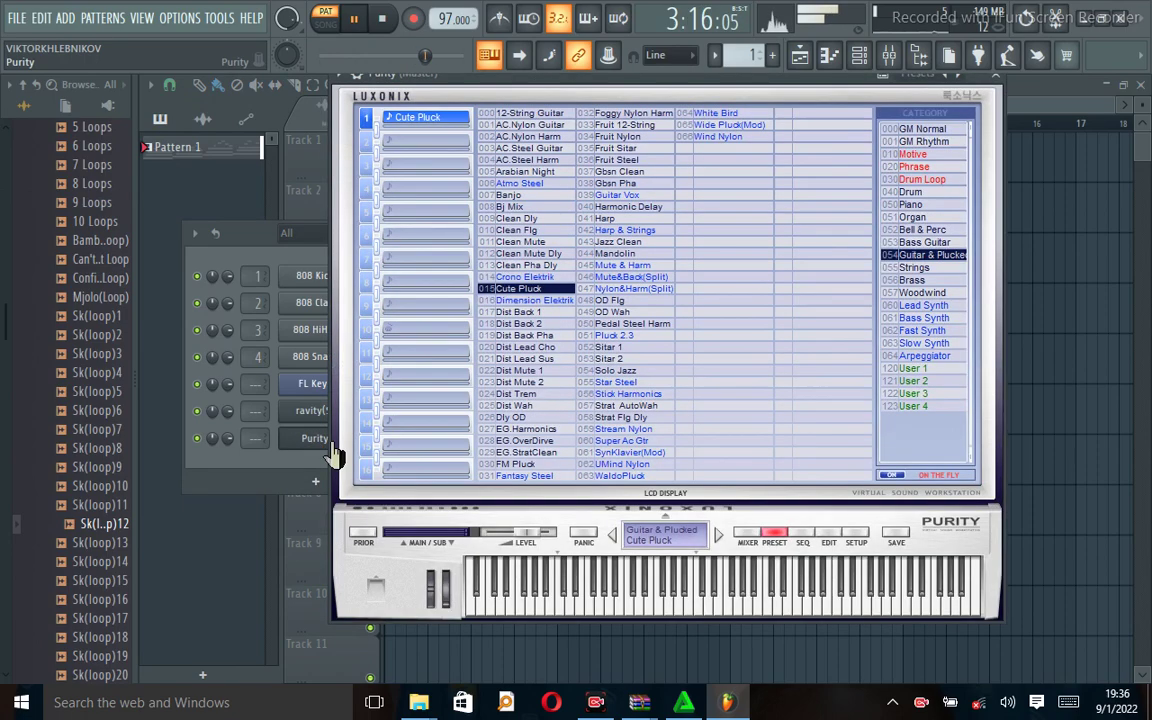
left_click(519, 266)
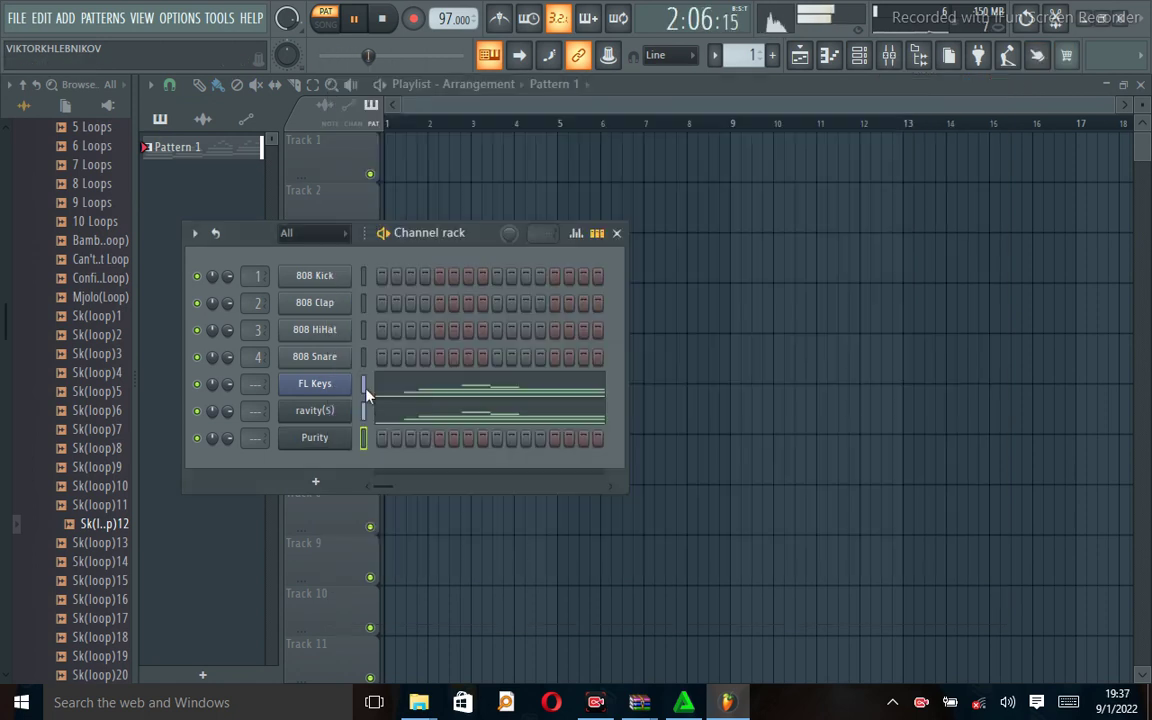
left_click(994, 80)
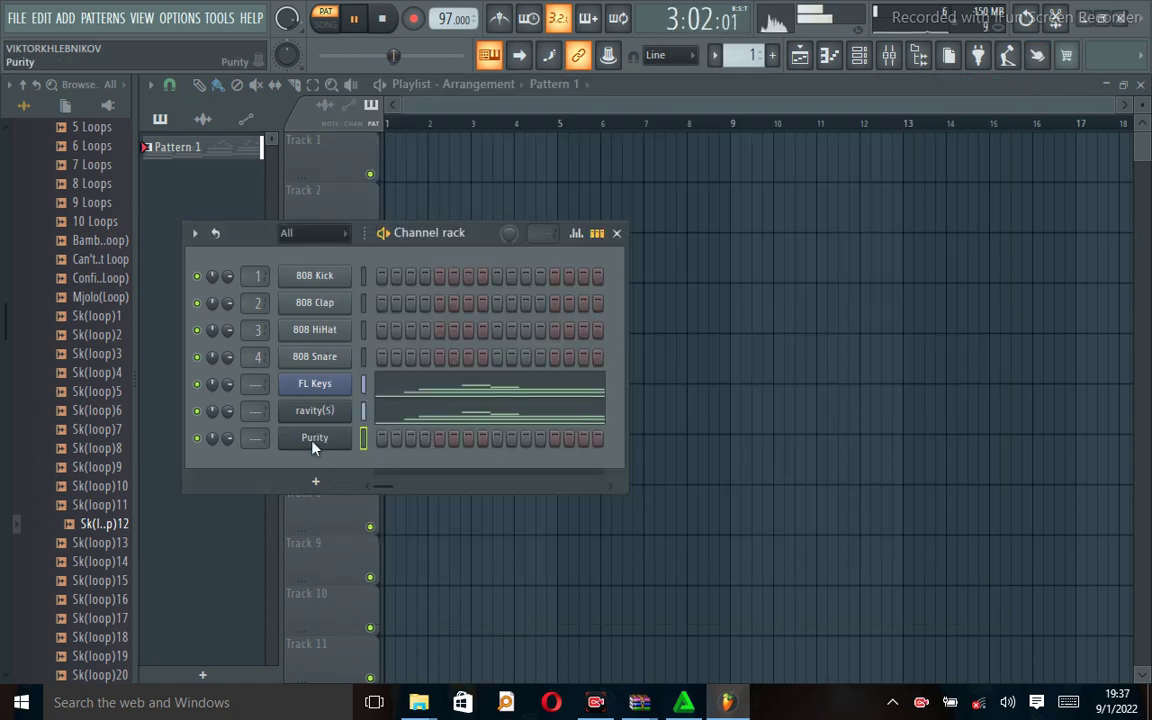
Step: Open the Purity channel's piano roll and audition the D5 key against the ghost notes of the other channels
right_click(313, 440)
left_click(385, 460)
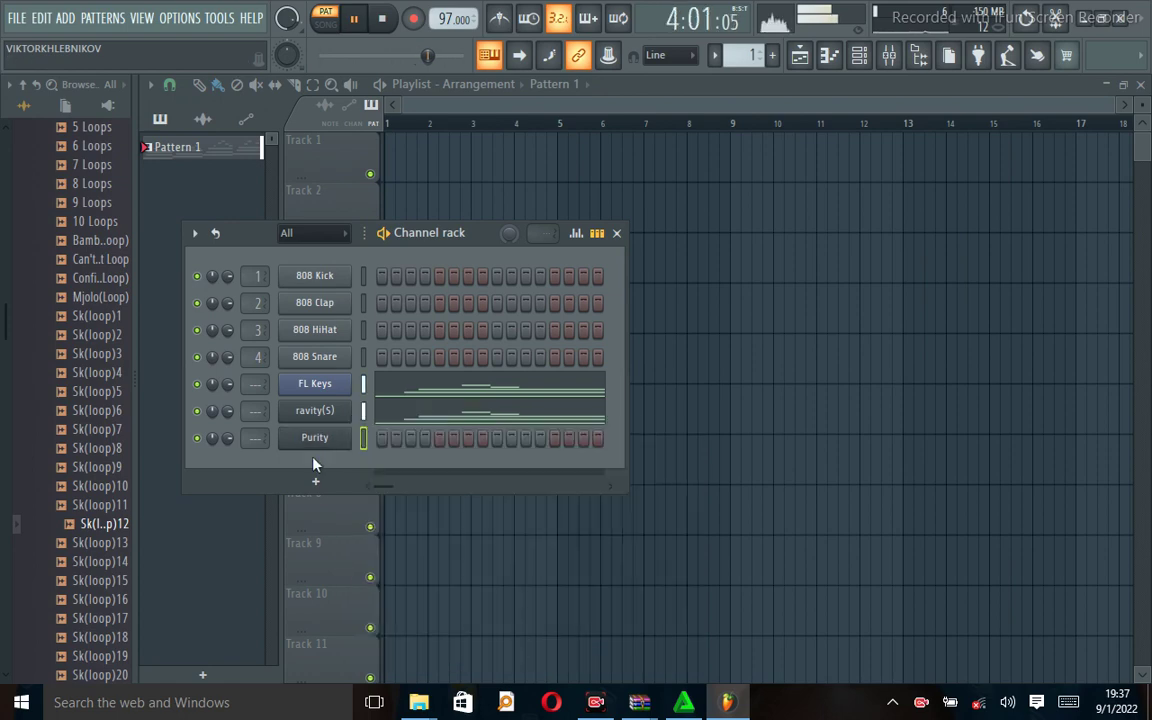
right_click(318, 446)
left_click(388, 358)
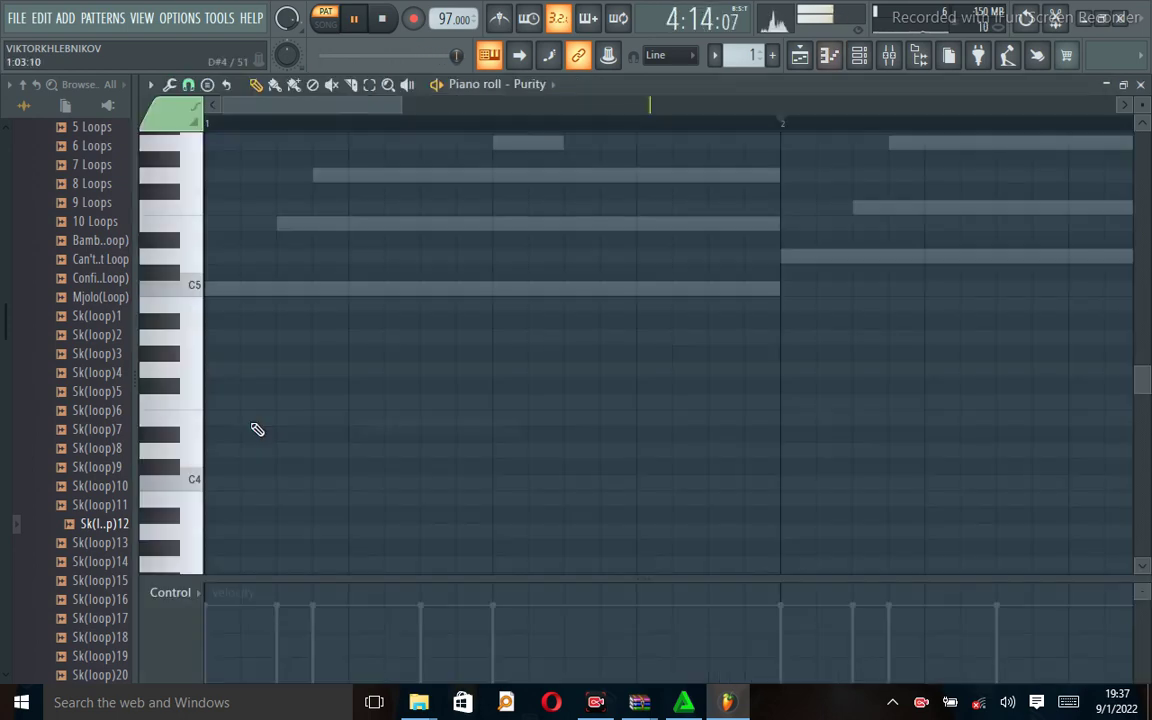
left_click_drag(214, 424, 193, 265)
left_click(193, 265)
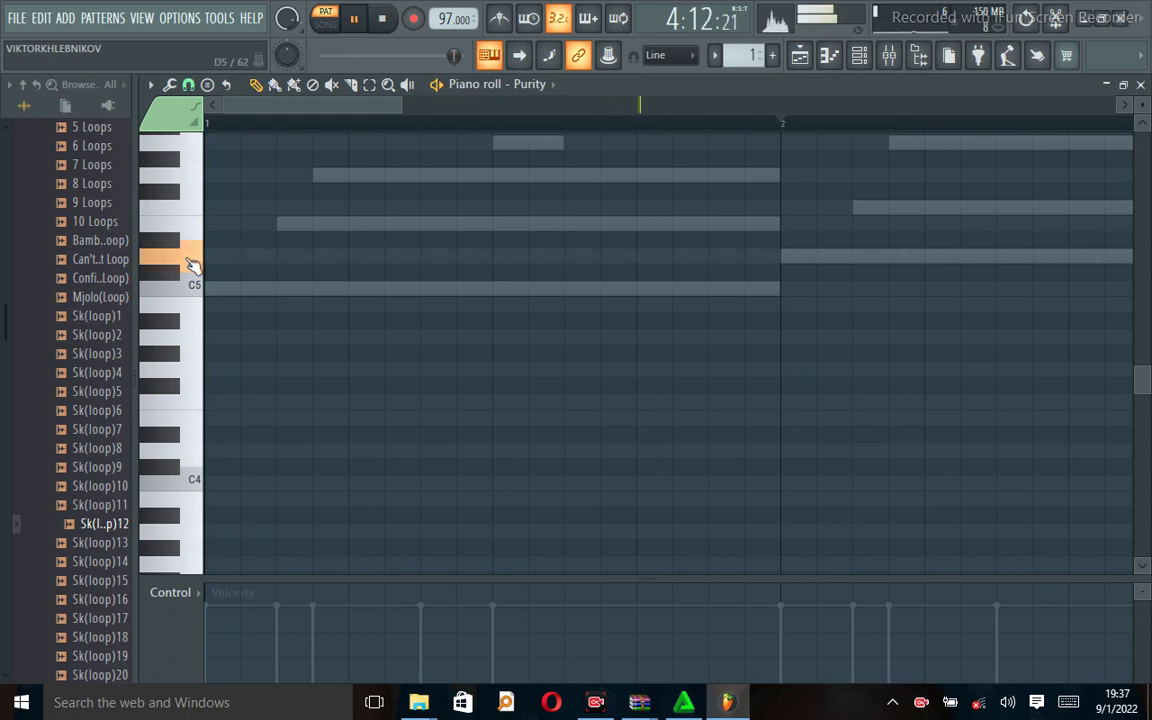
scroll(193, 265, "up", 2)
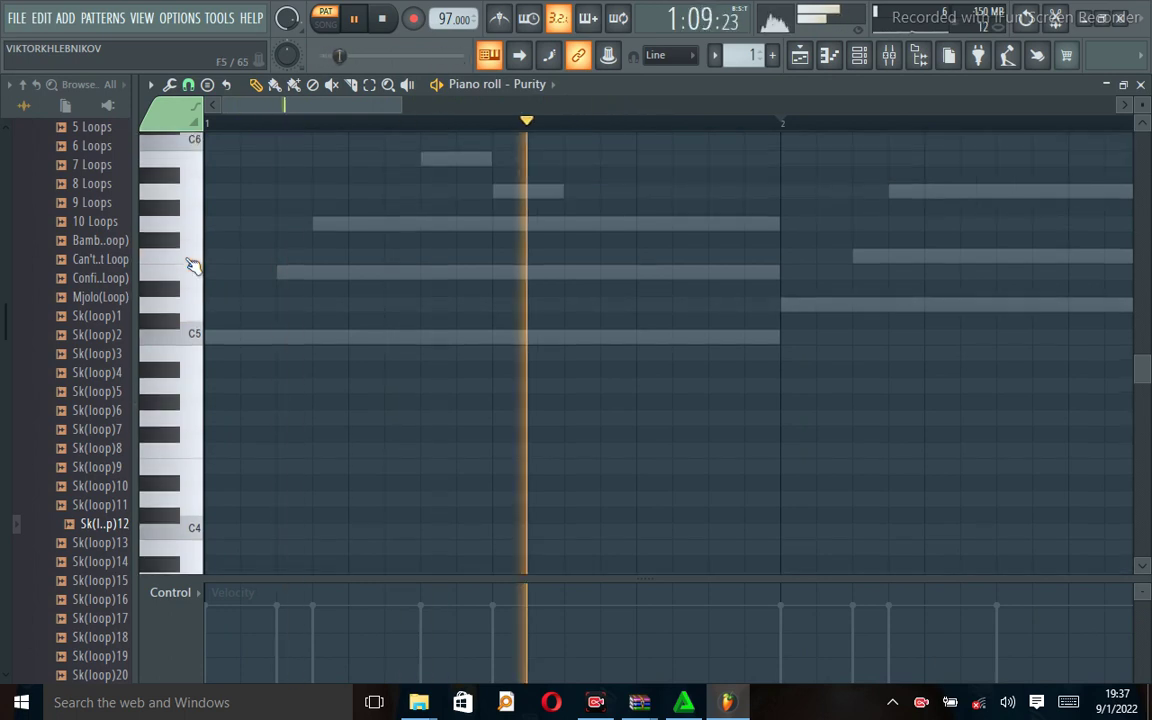
Step: Draw one-step C5, E5 and G5 chords on steps 1 and 3 of bar 1 and play them back from the start
left_click(228, 339)
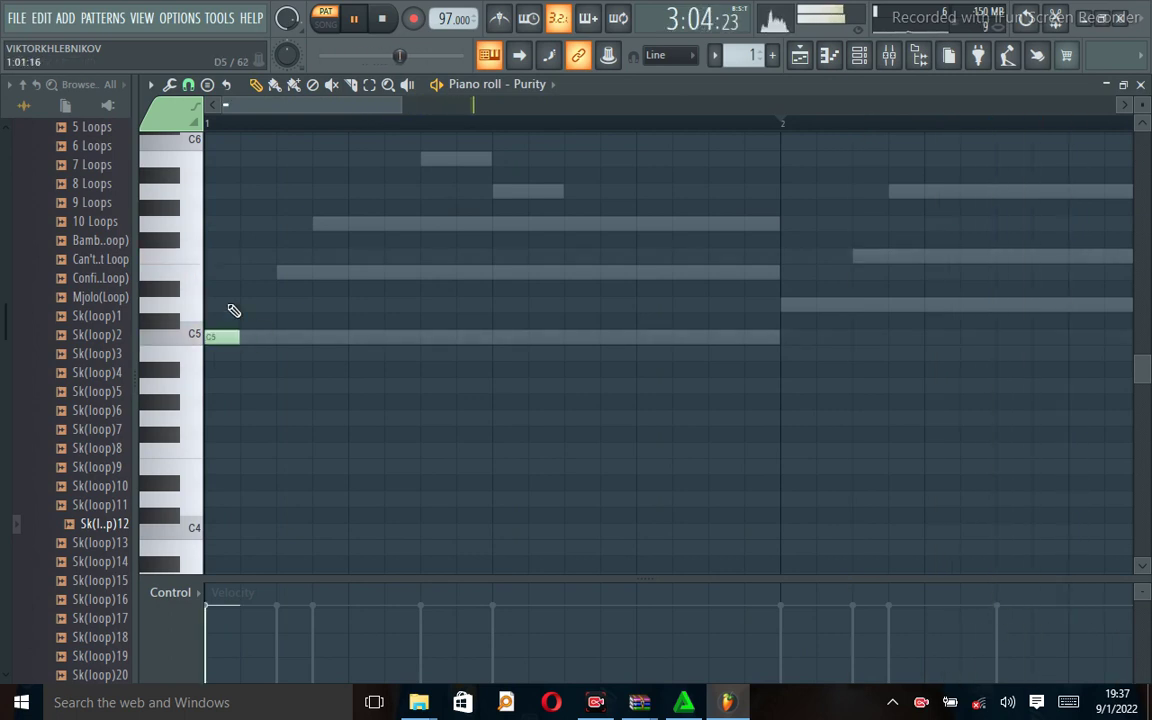
left_click(229, 271)
left_click(222, 224)
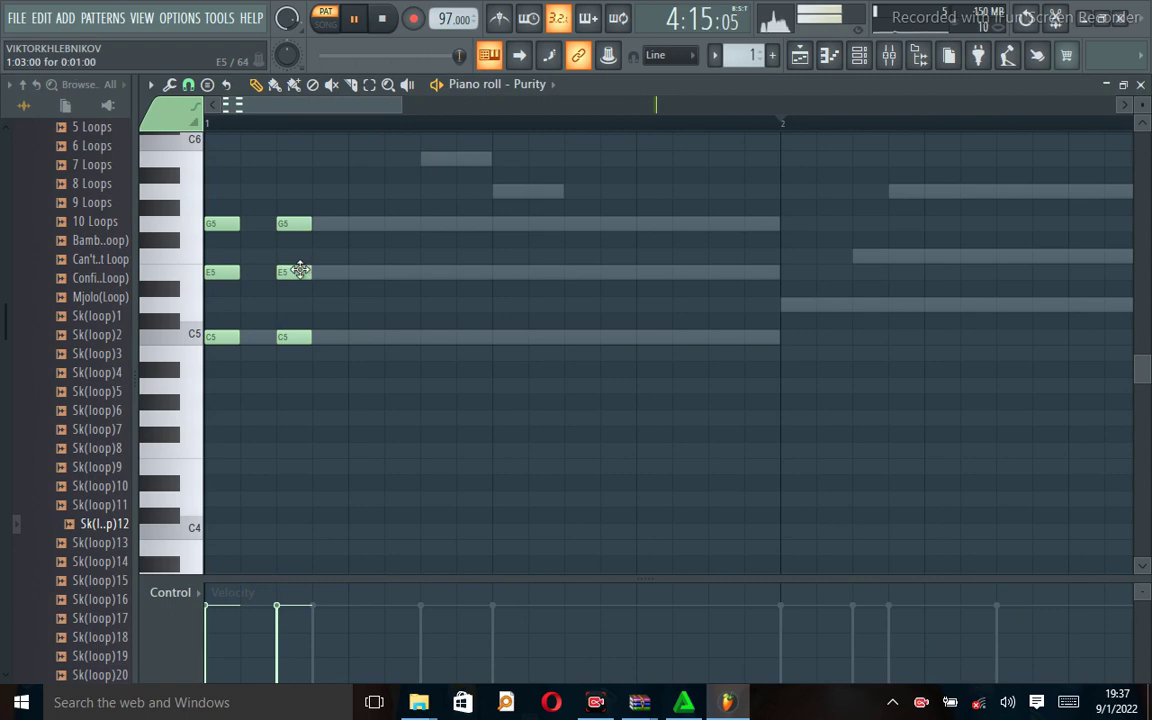
key("space")
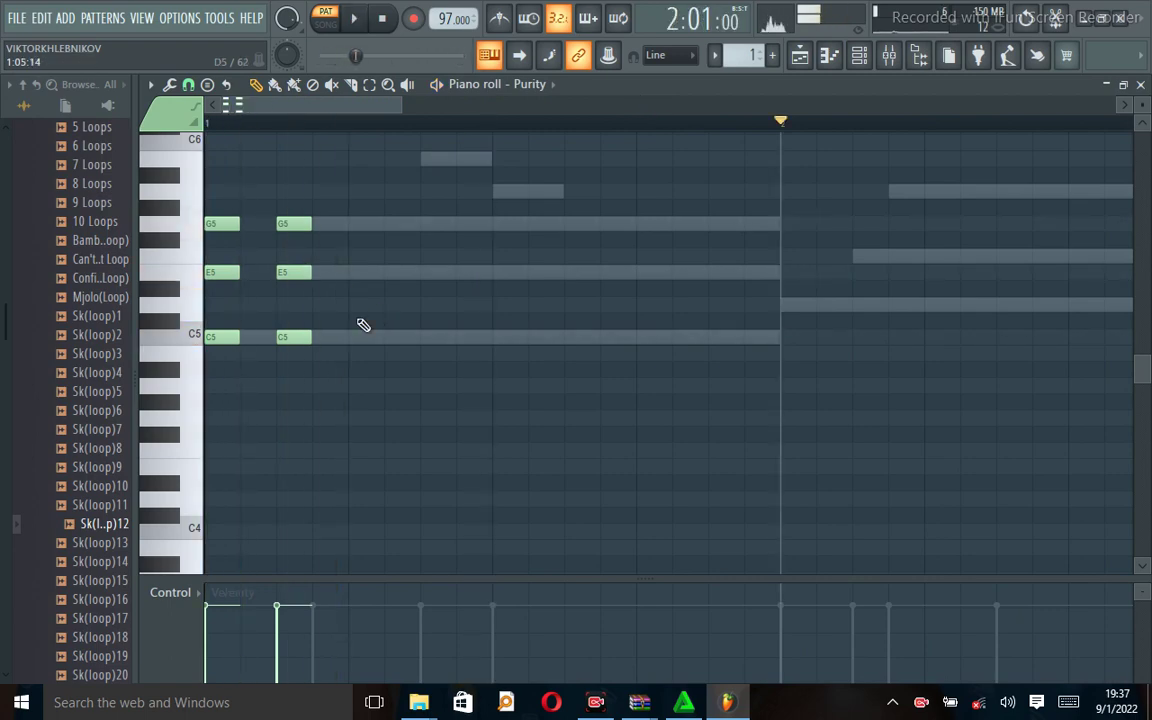
left_click(213, 127)
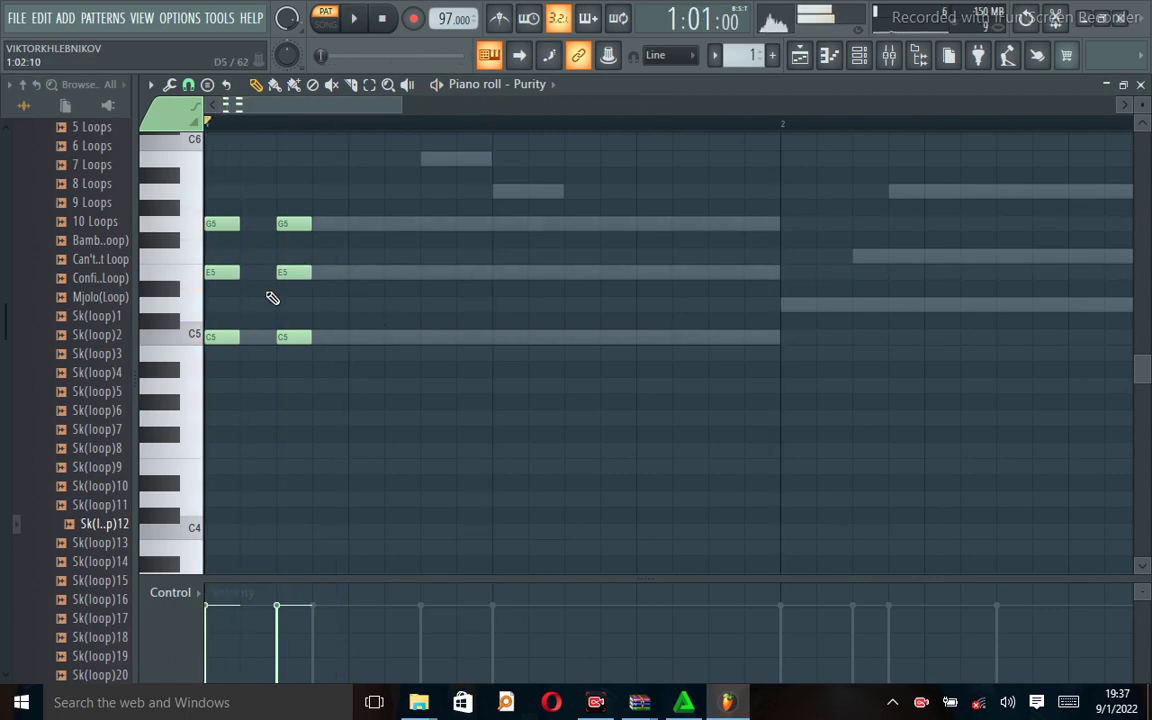
key("space")
Step: Add single one-step notes E5 on step 6 and G5 on step 7 of bar 1, removing the extra E5 on step 5
left_click(354, 278)
key("space")
left_click(386, 272)
key("space")
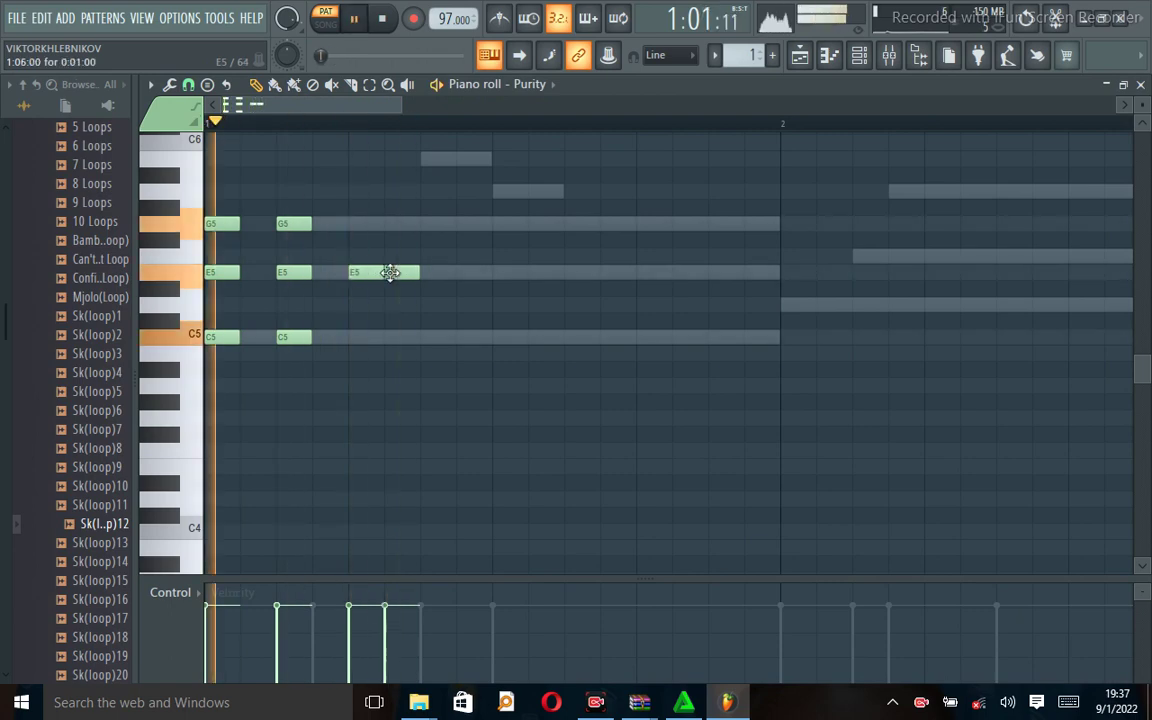
key("space")
right_click(368, 271)
key("space")
left_click(426, 226)
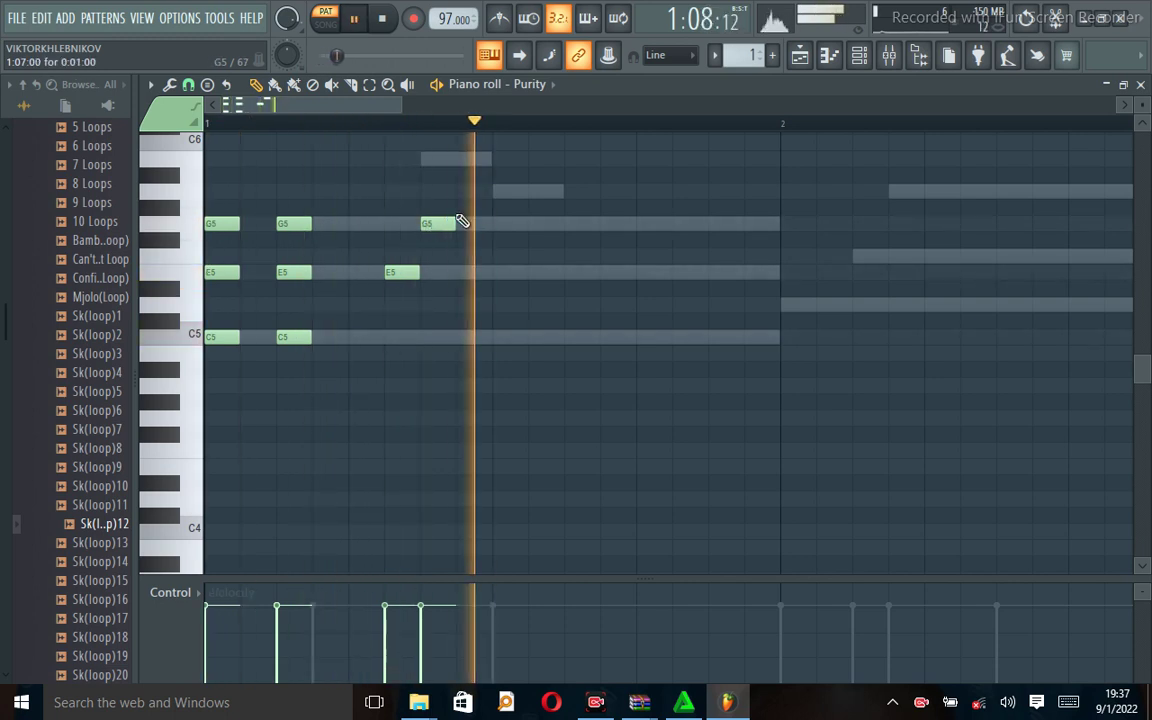
Step: Try B5 and A4 as the melody note following the step 7 G5 in bar 1
left_click(463, 160)
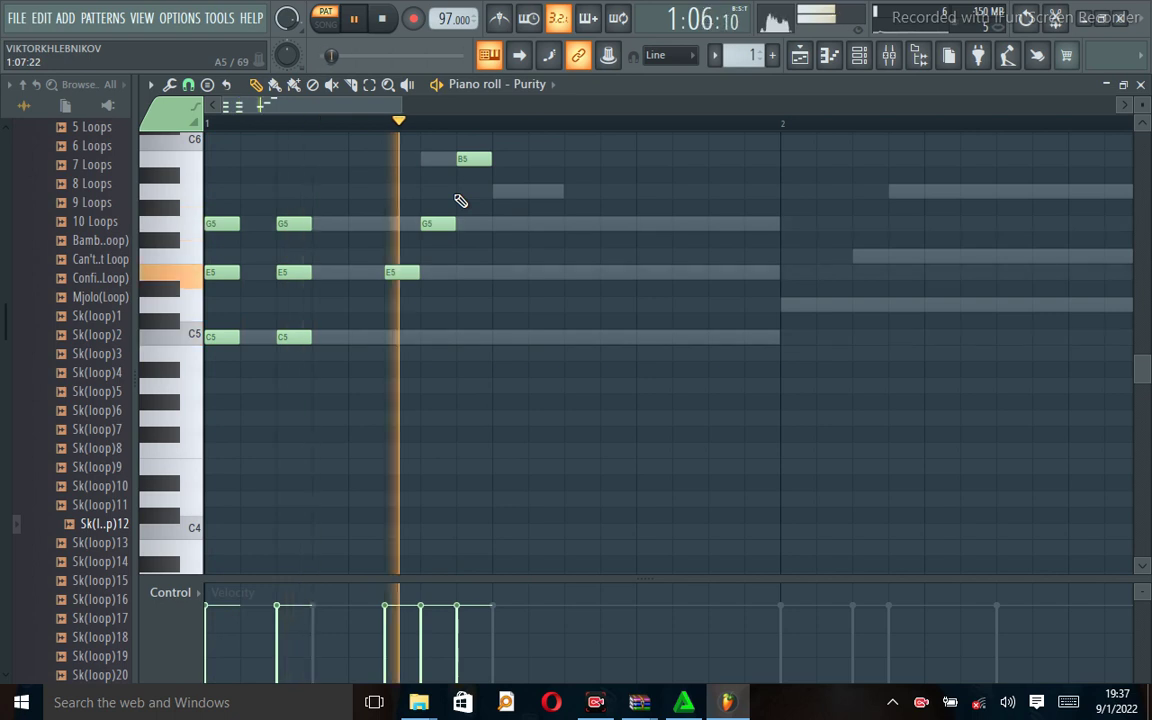
key("space")
right_click(468, 161)
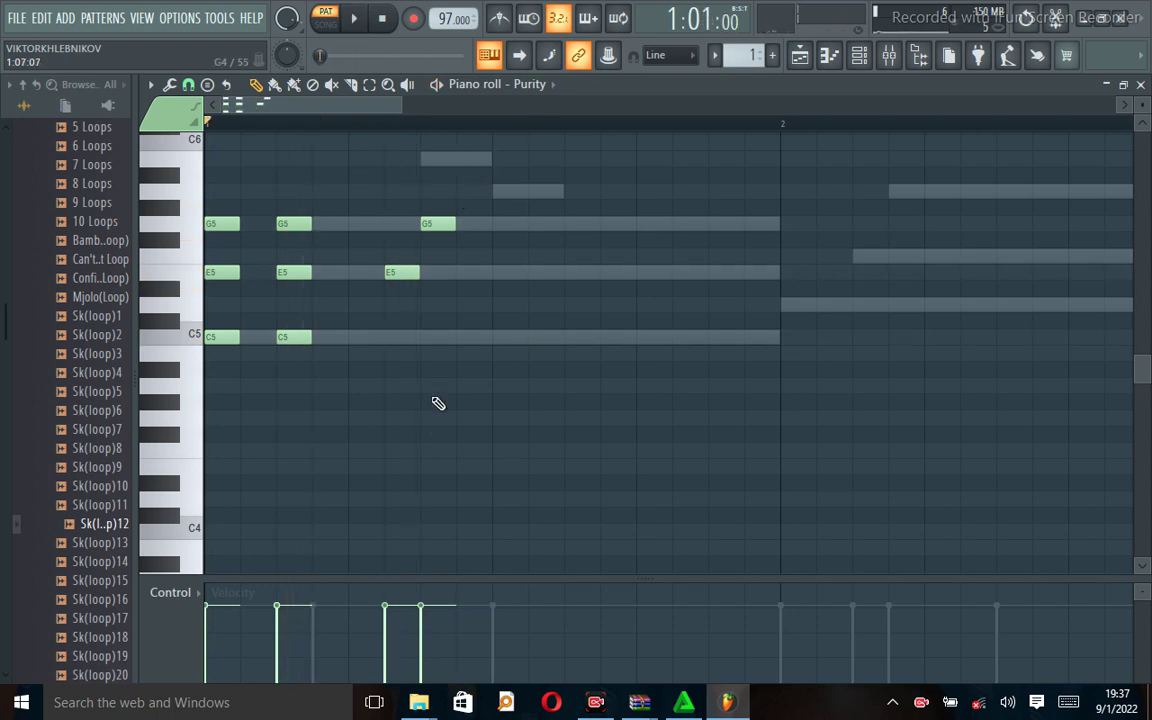
left_click(432, 390)
key("space")
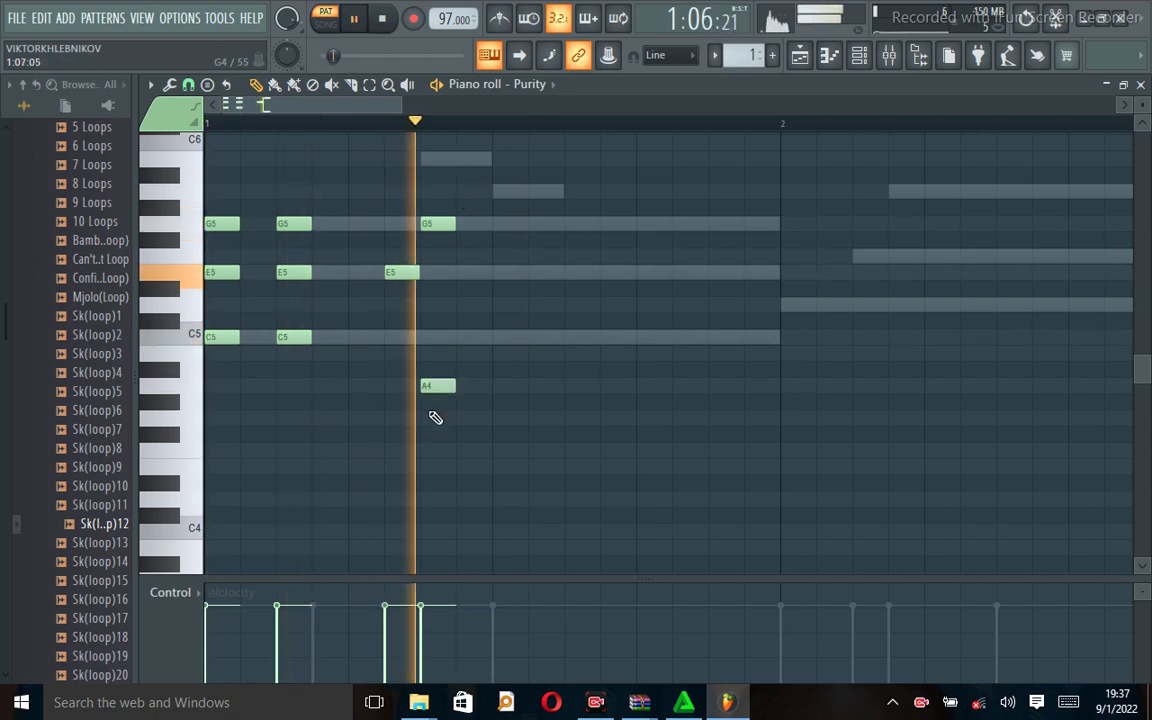
left_click_drag(436, 393, 465, 404)
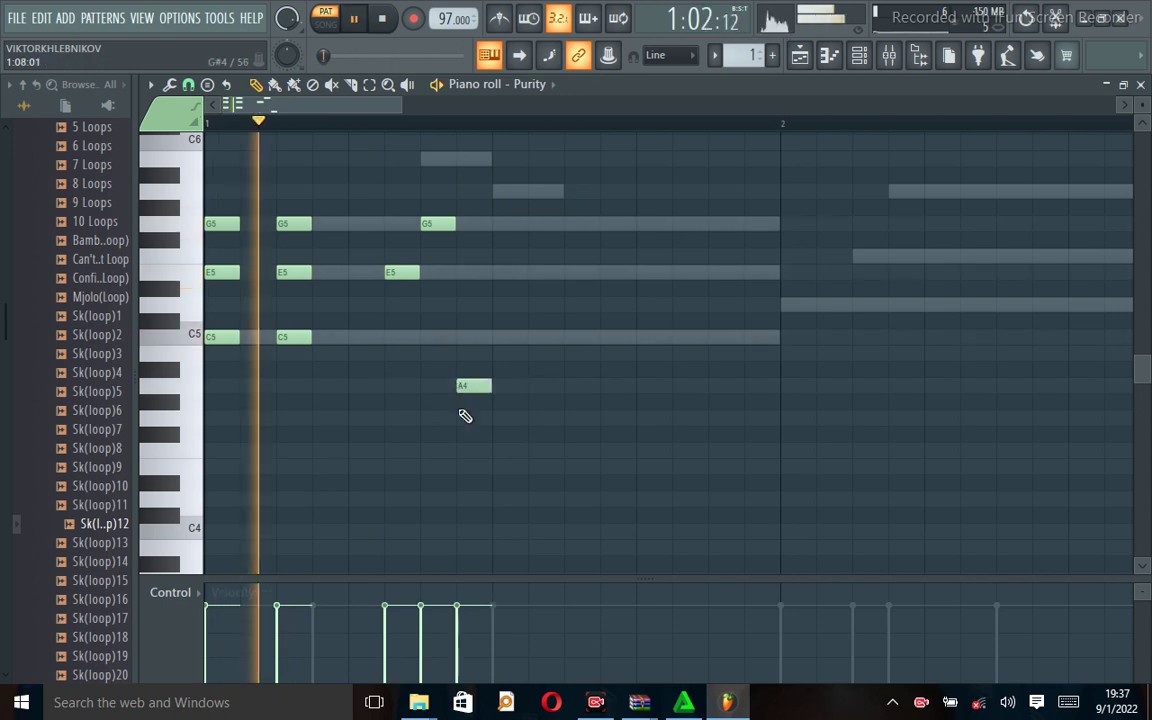
right_click(465, 388)
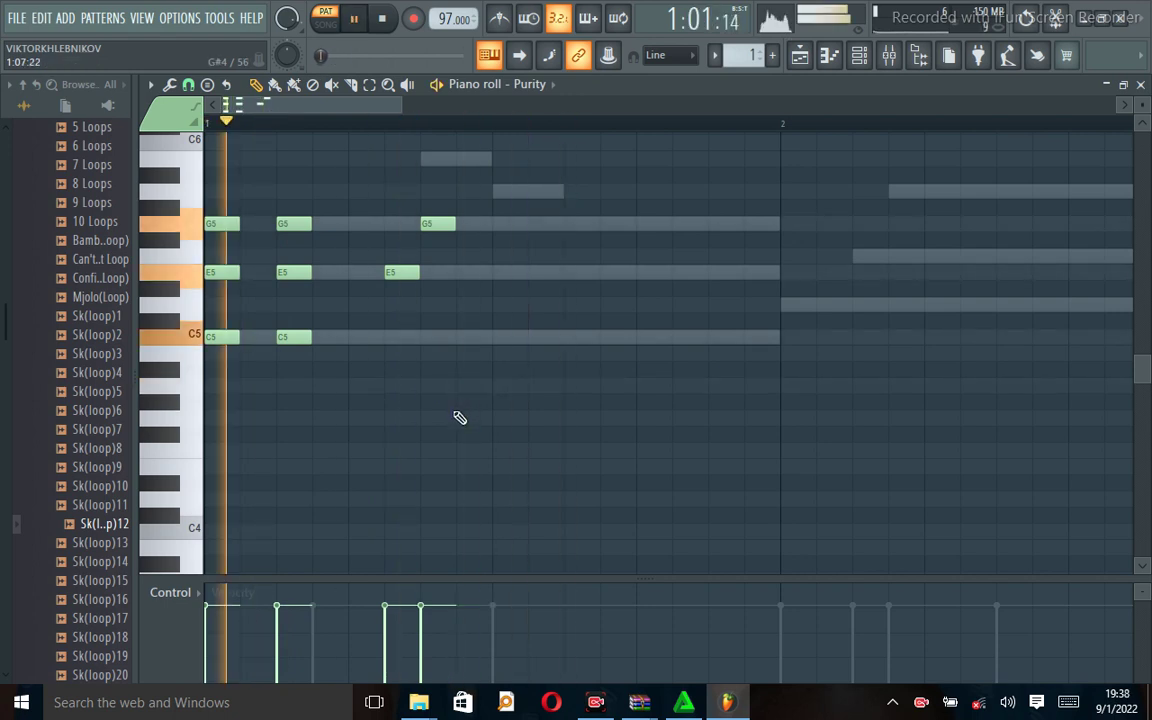
Step: Add one-step notes E5 on step 11 and G5 on step 12 of bar 1, and play the pattern back
key("space")
left_click(501, 277)
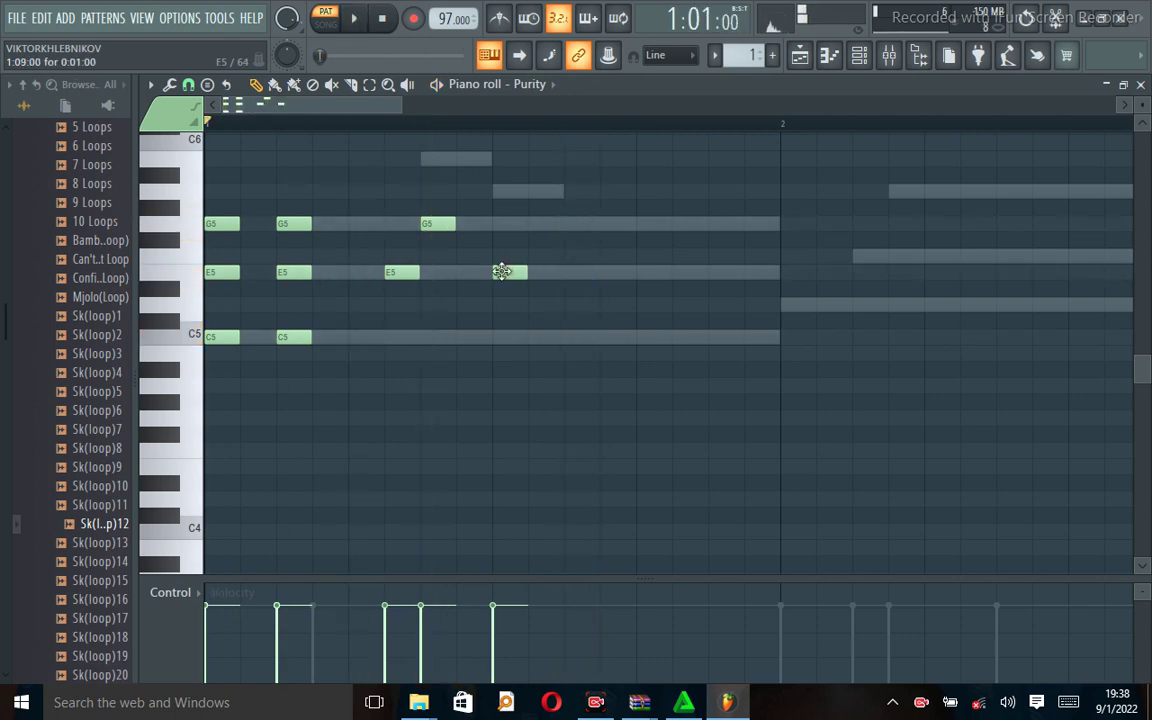
left_click_drag(501, 277, 570, 277)
key("space")
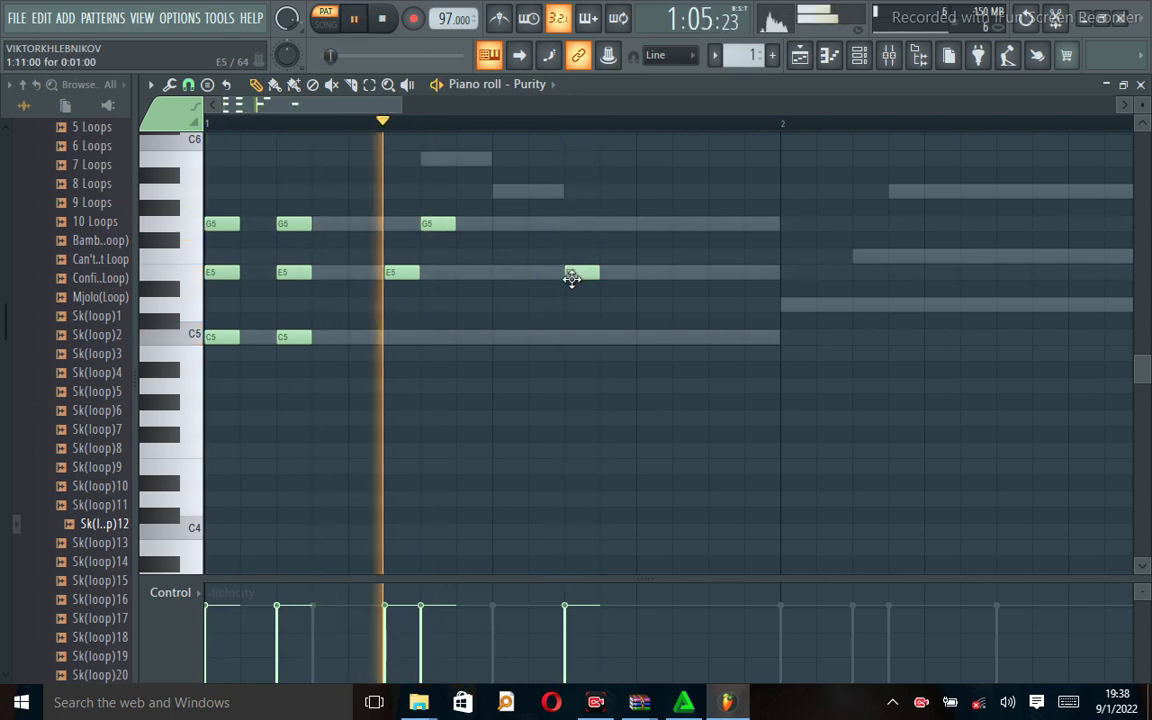
key("space")
key("space")
left_click(600, 224)
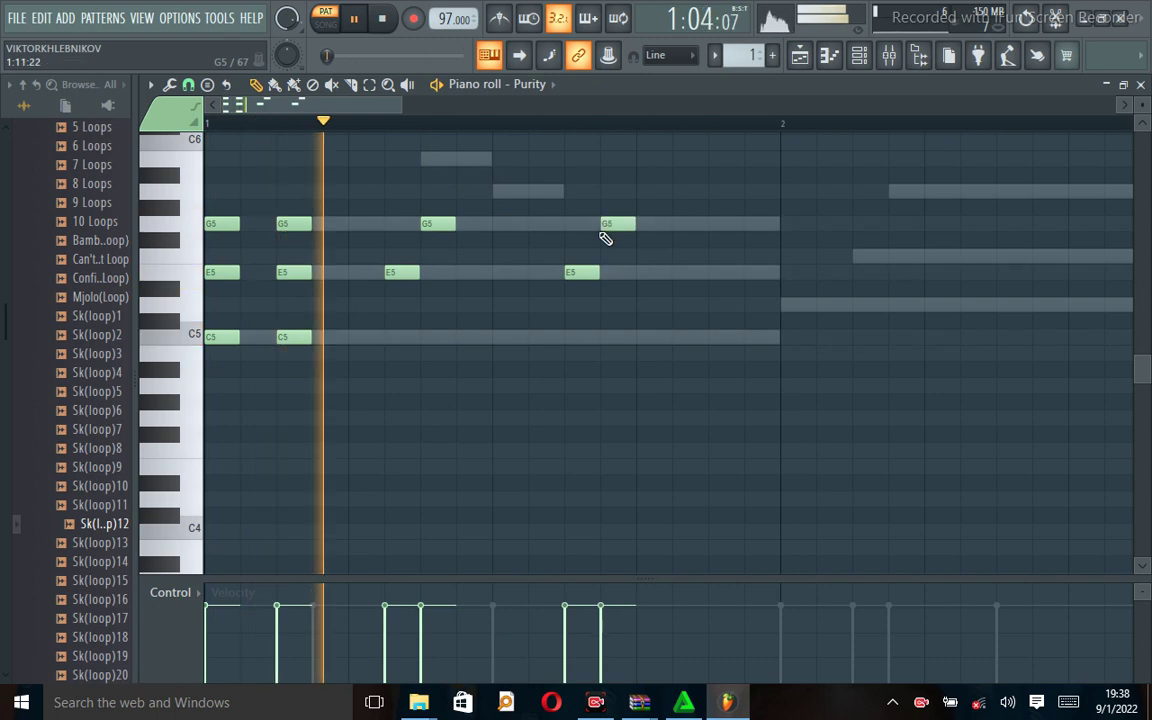
key("space")
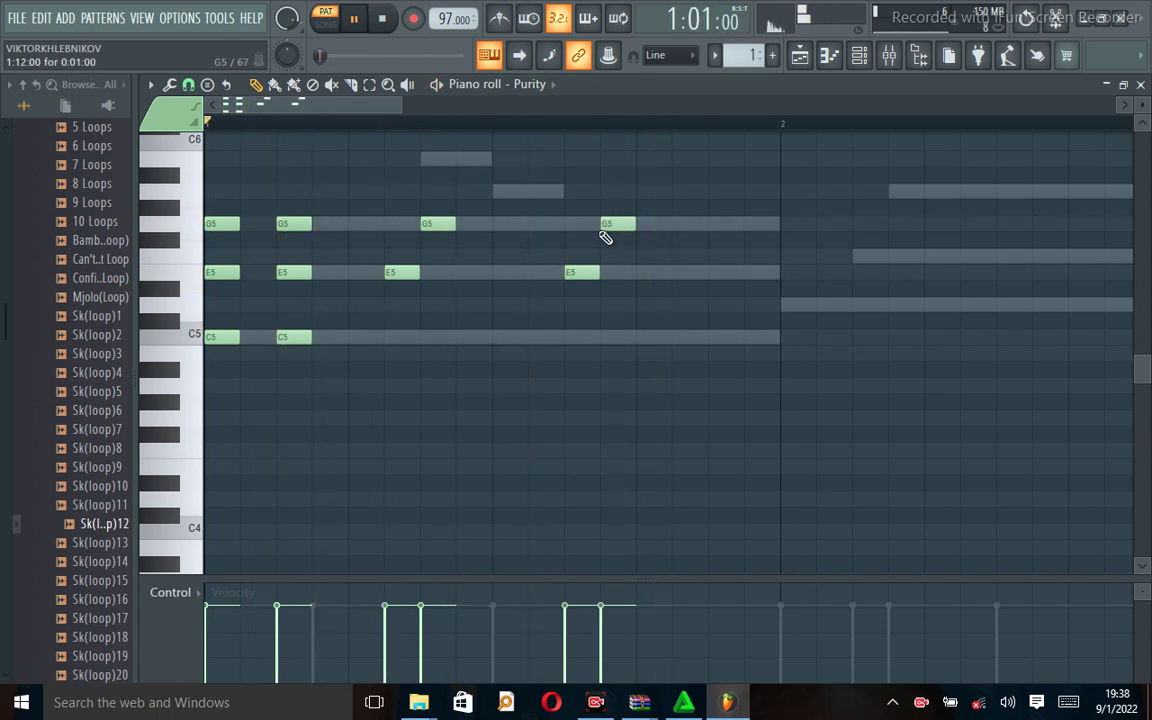
key("space")
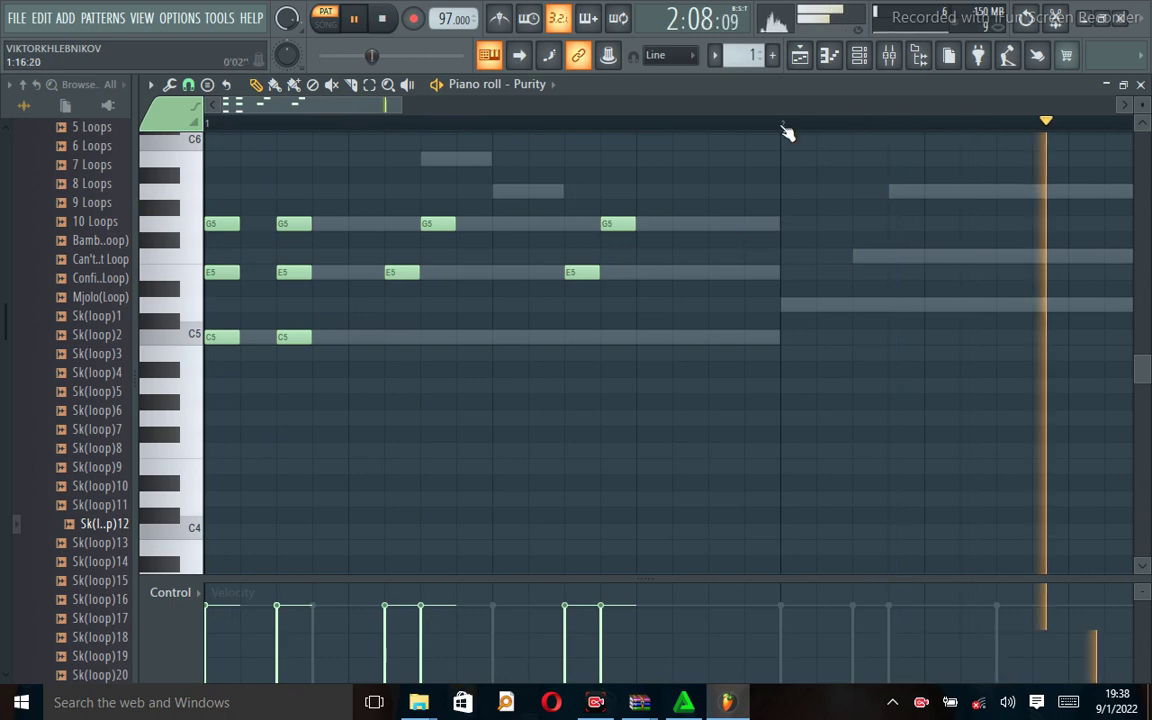
Step: Duplicate all of the Purity notes from bar 1 into bar 2 and clear the selection
key("ctrl+a")
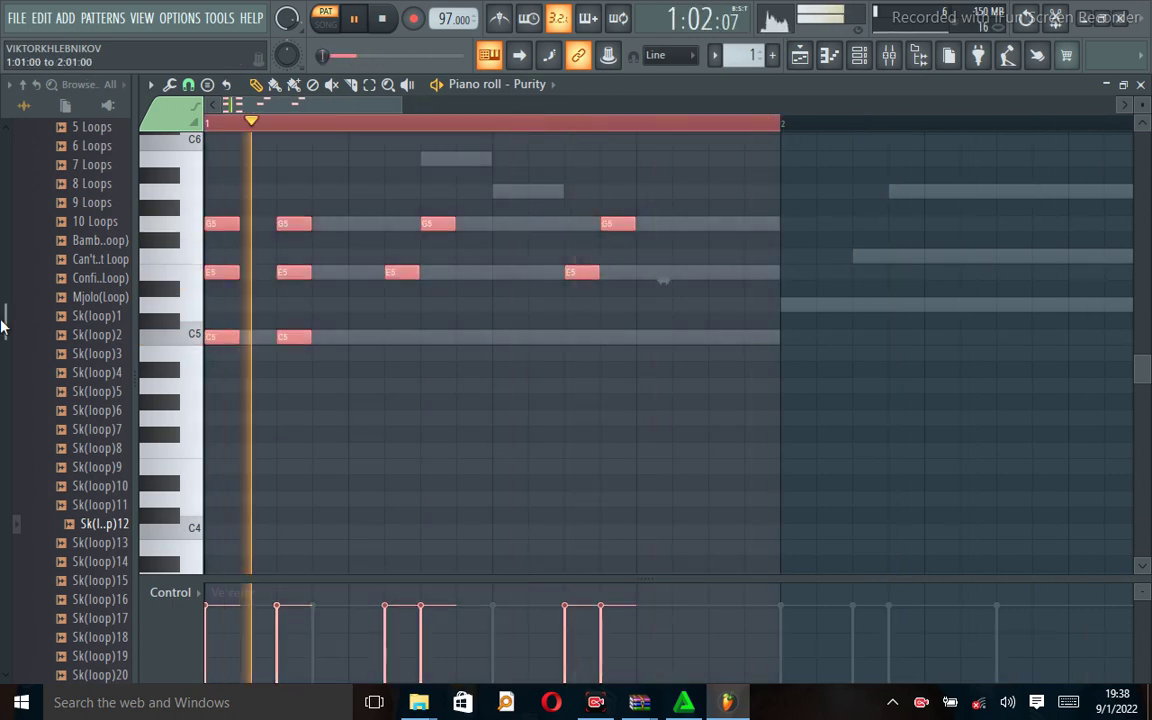
key("ctrl+b")
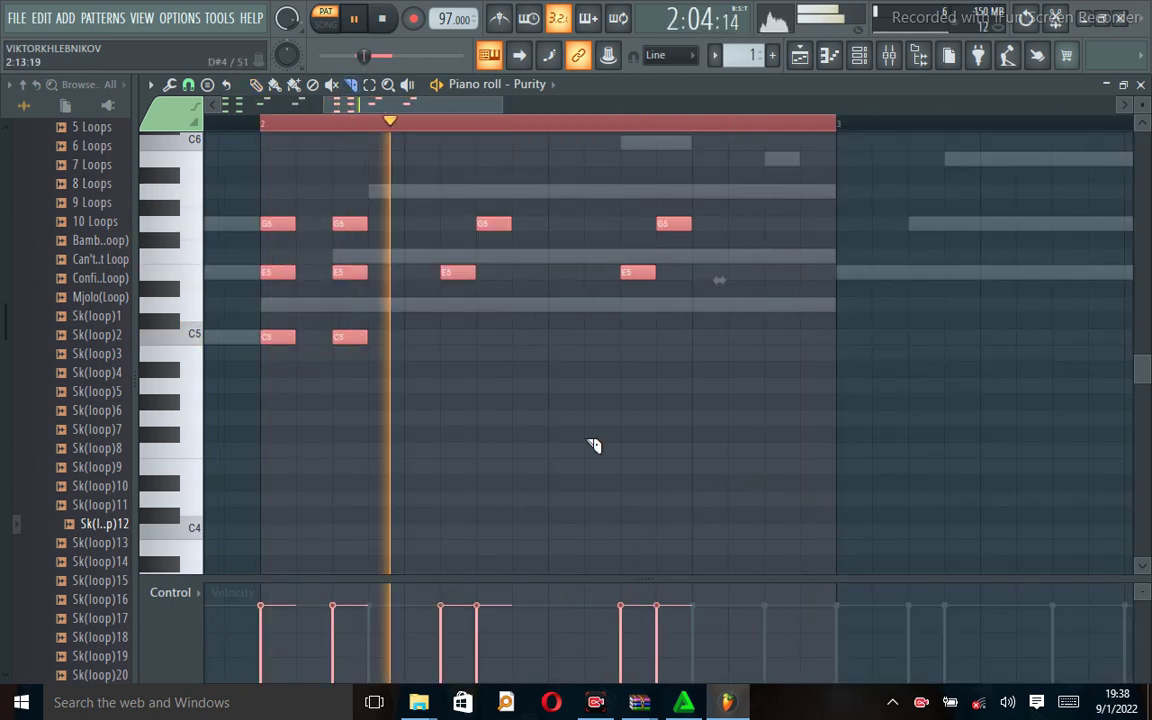
left_click(609, 368)
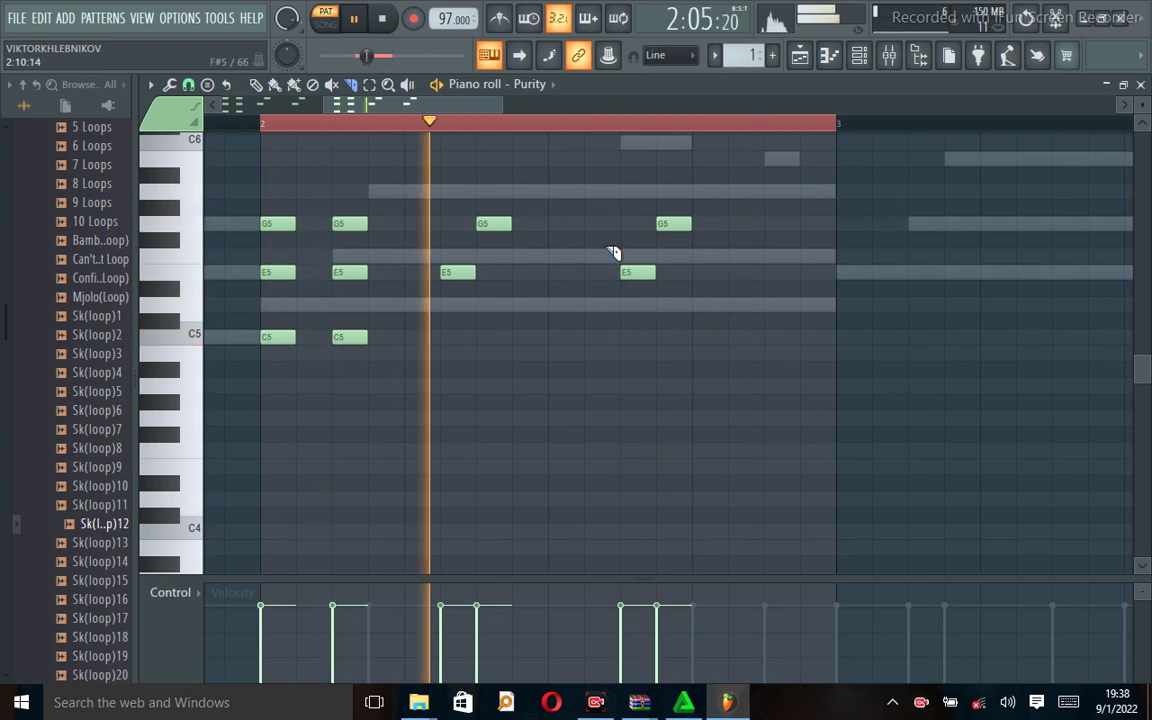
key("ctrl+a")
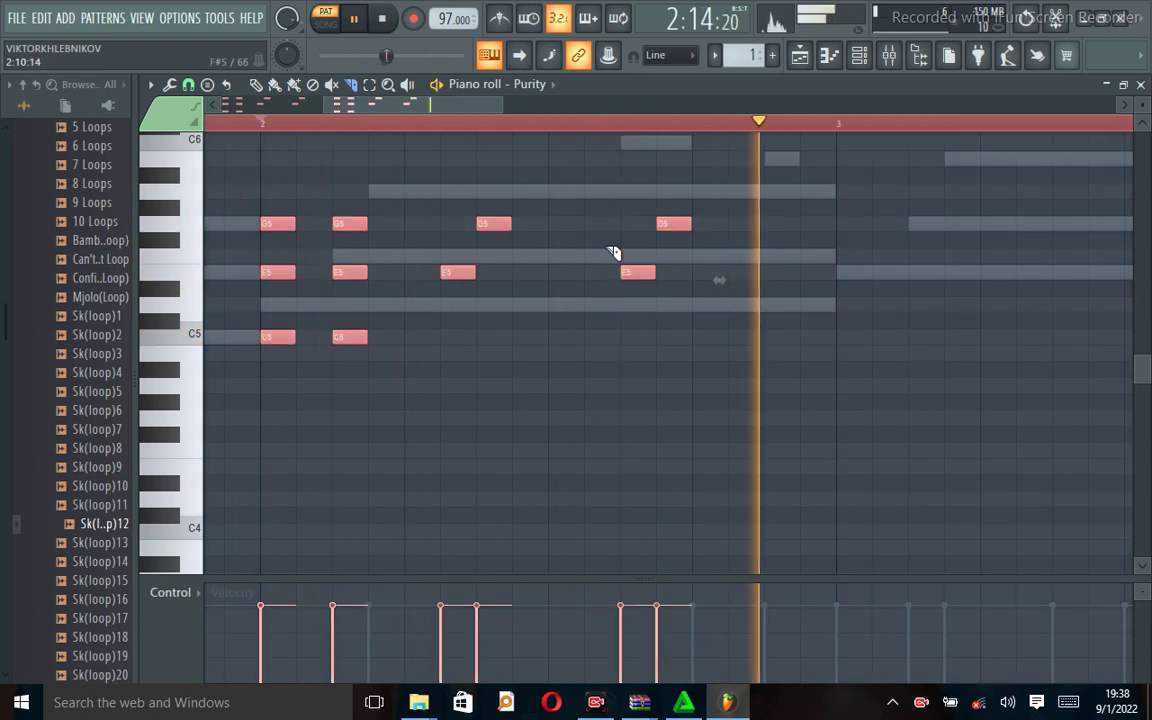
left_click(836, 128)
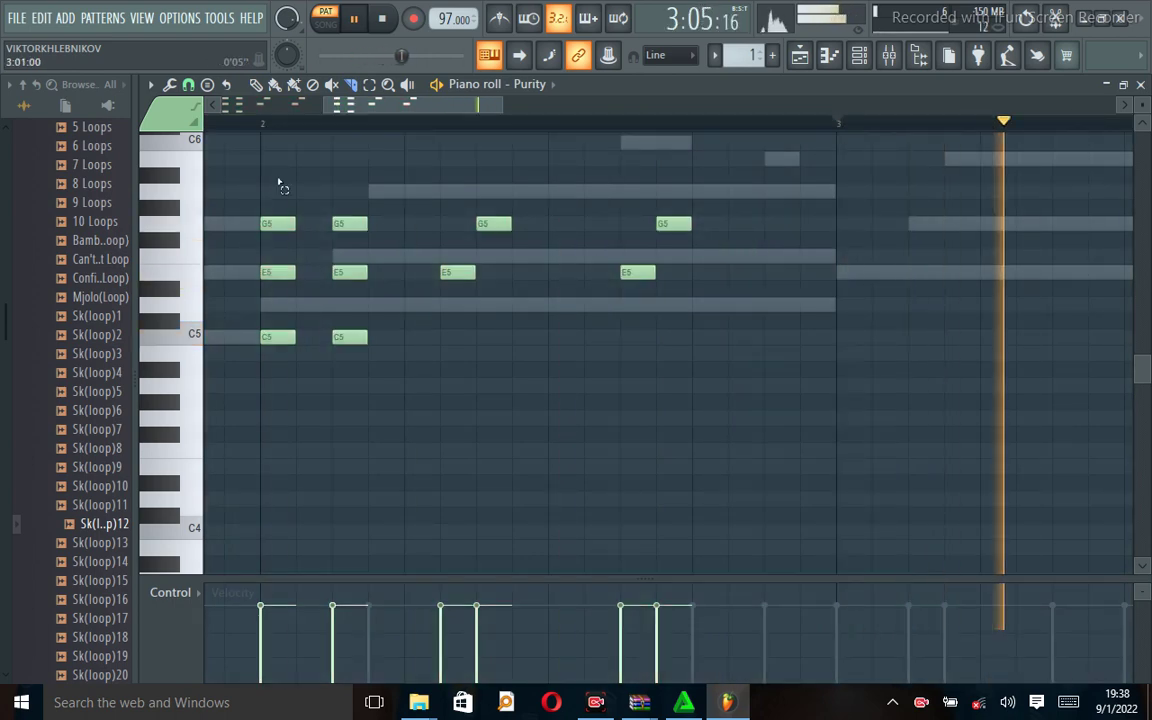
Step: Duplicate all of the Purity notes from bars 1 and 2 into bars 3 and 4 and close the piano roll
key("ctrl+a")
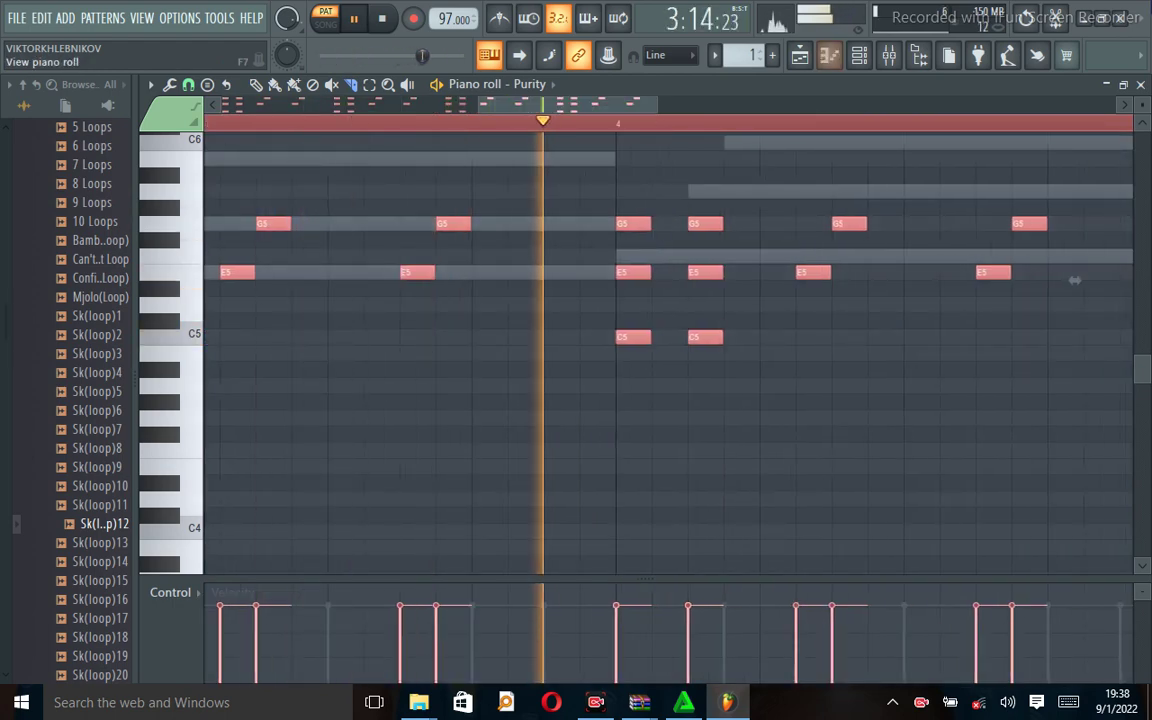
left_click(1140, 84)
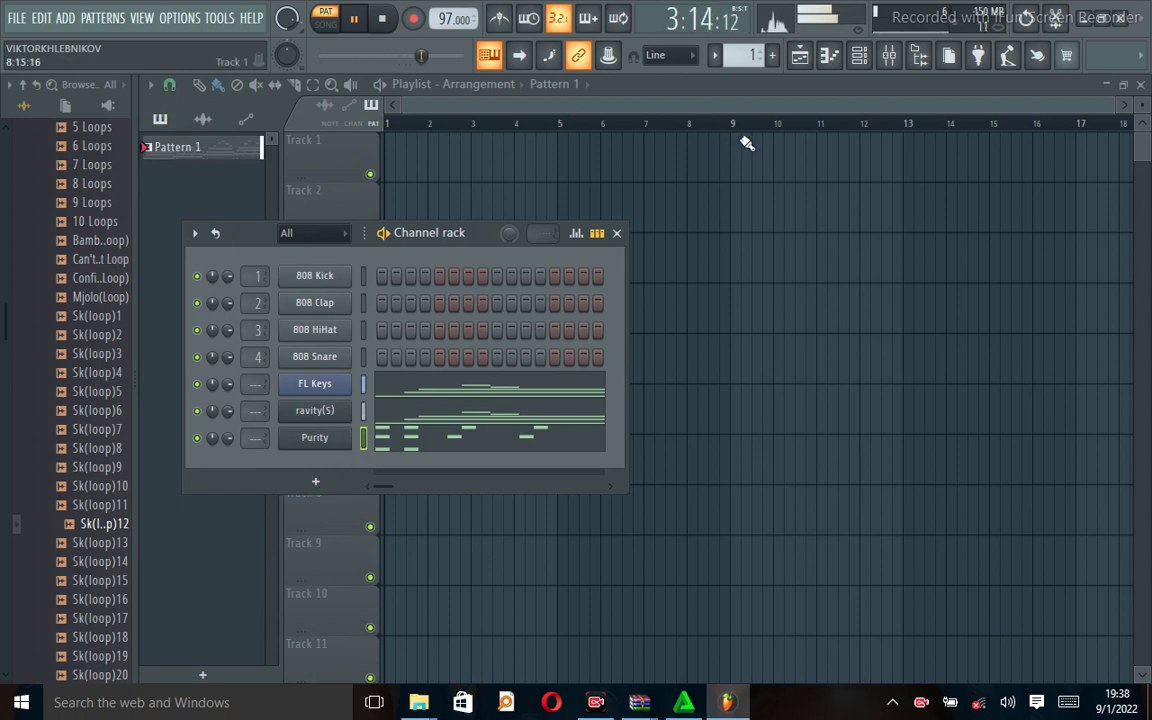
Step: Route the Purity channel to mixer insert 3 and raise that track's volume
left_click(888, 55)
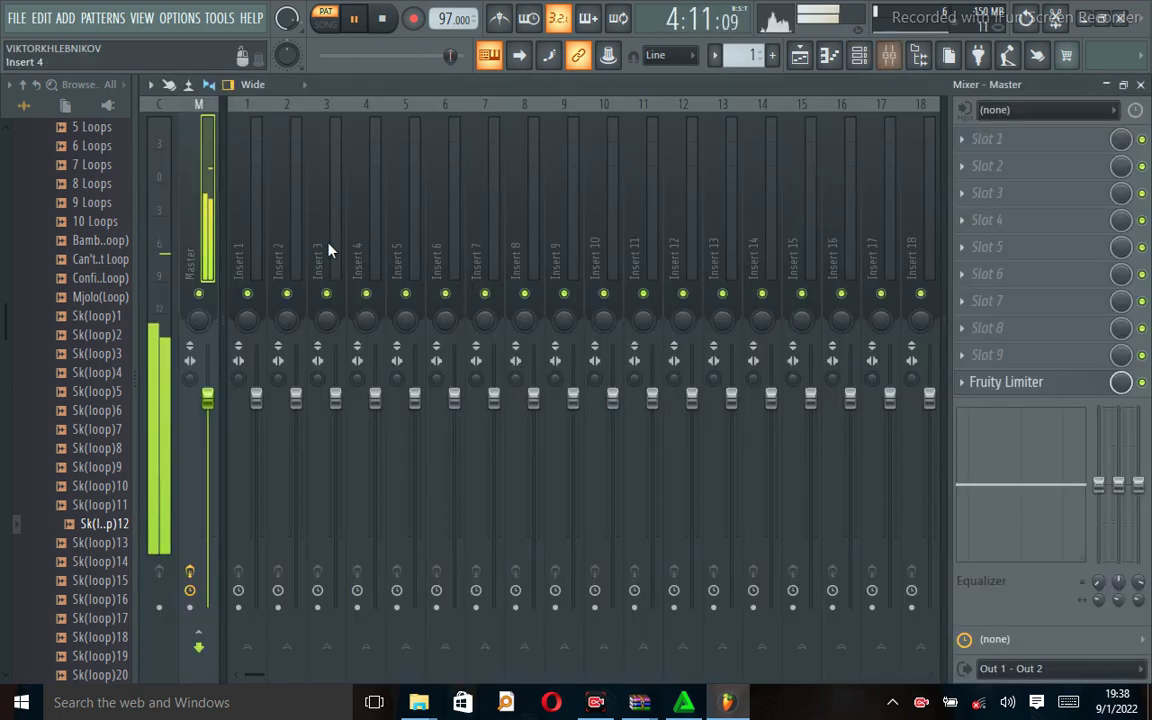
left_click(262, 256)
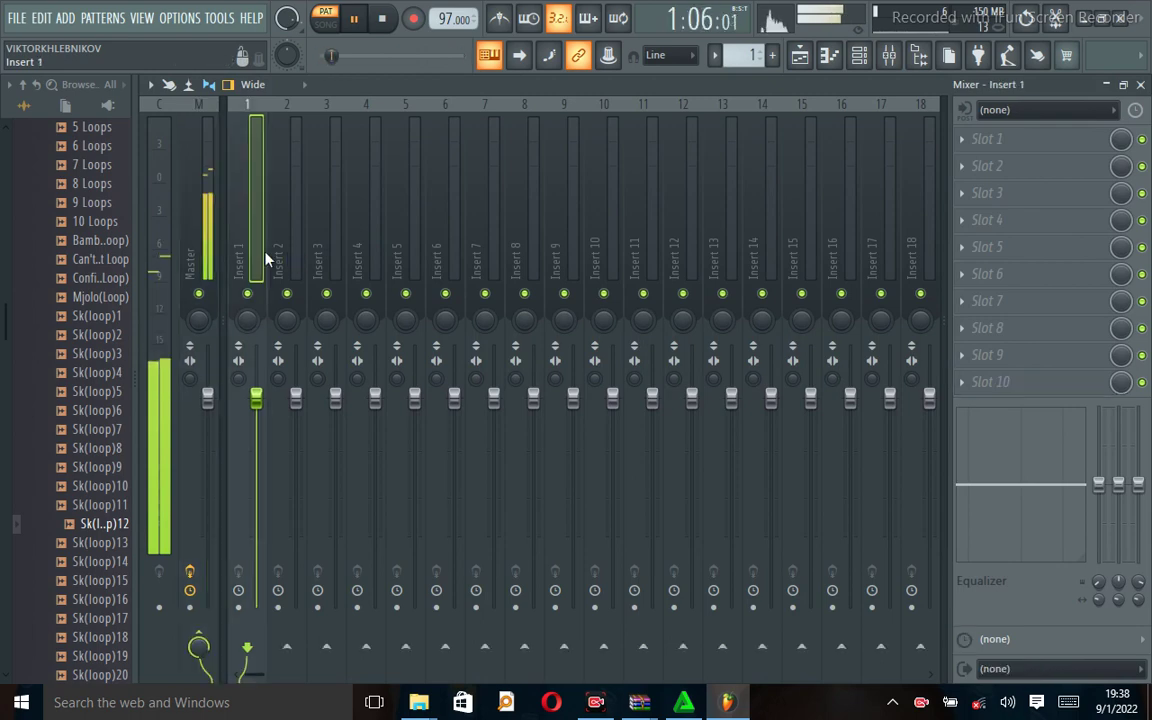
left_click(296, 257)
right_click(332, 257)
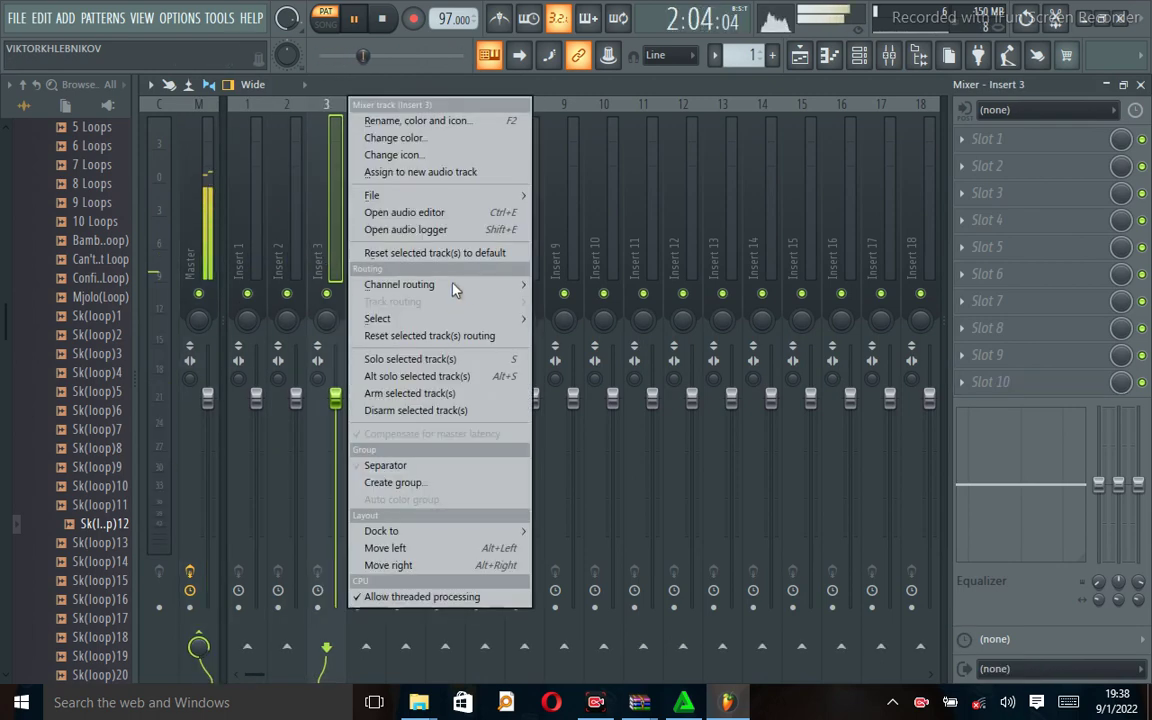
mouse_move(453, 287)
left_click(610, 288)
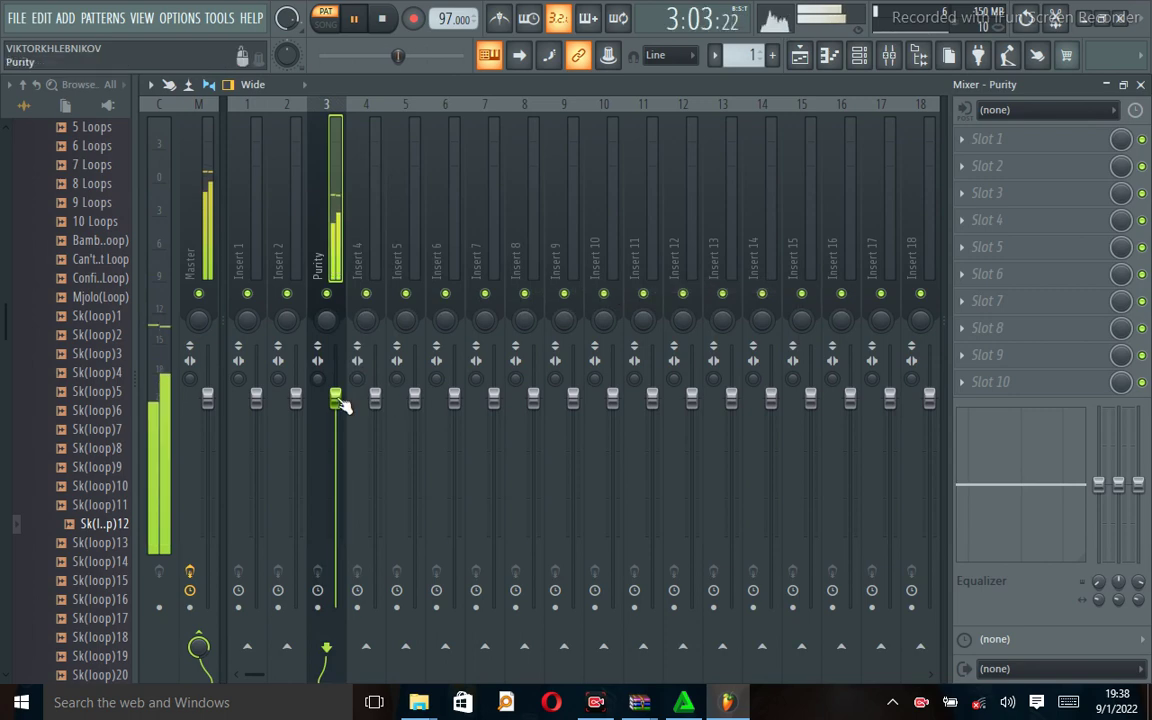
left_click_drag(340, 404, 336, 360)
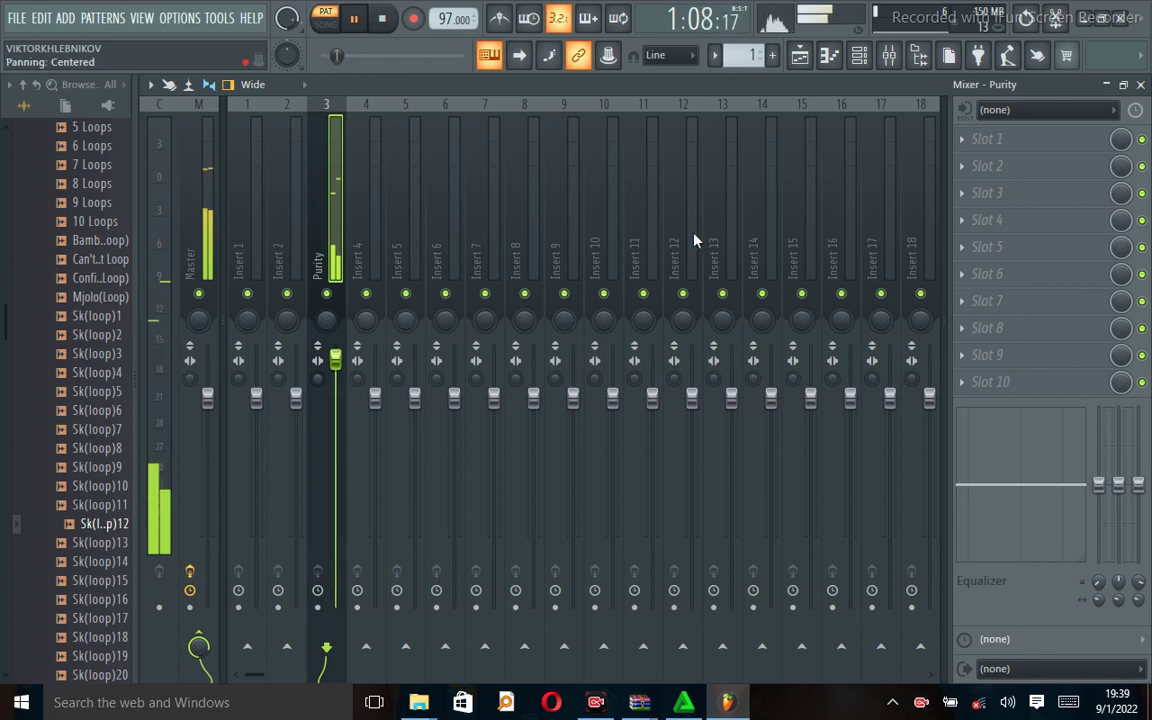
Step: Route the ravity(S) channel to mixer insert 2 and lower that track's volume to 92%
left_click(859, 55)
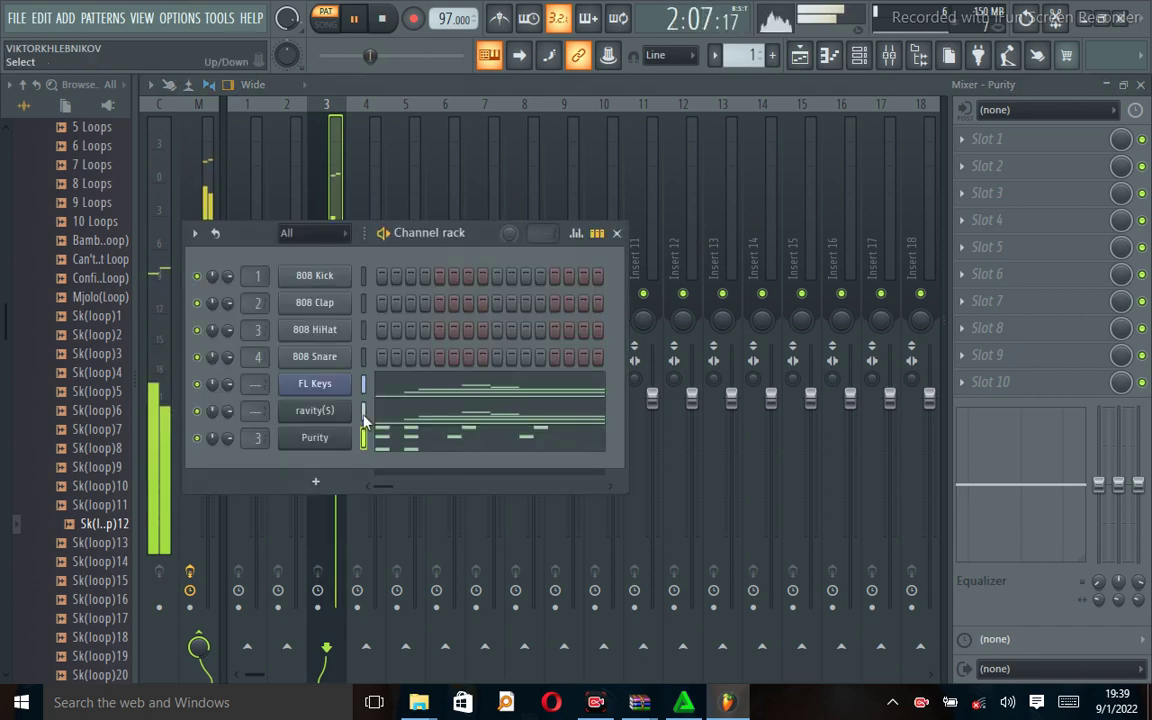
left_click(893, 62)
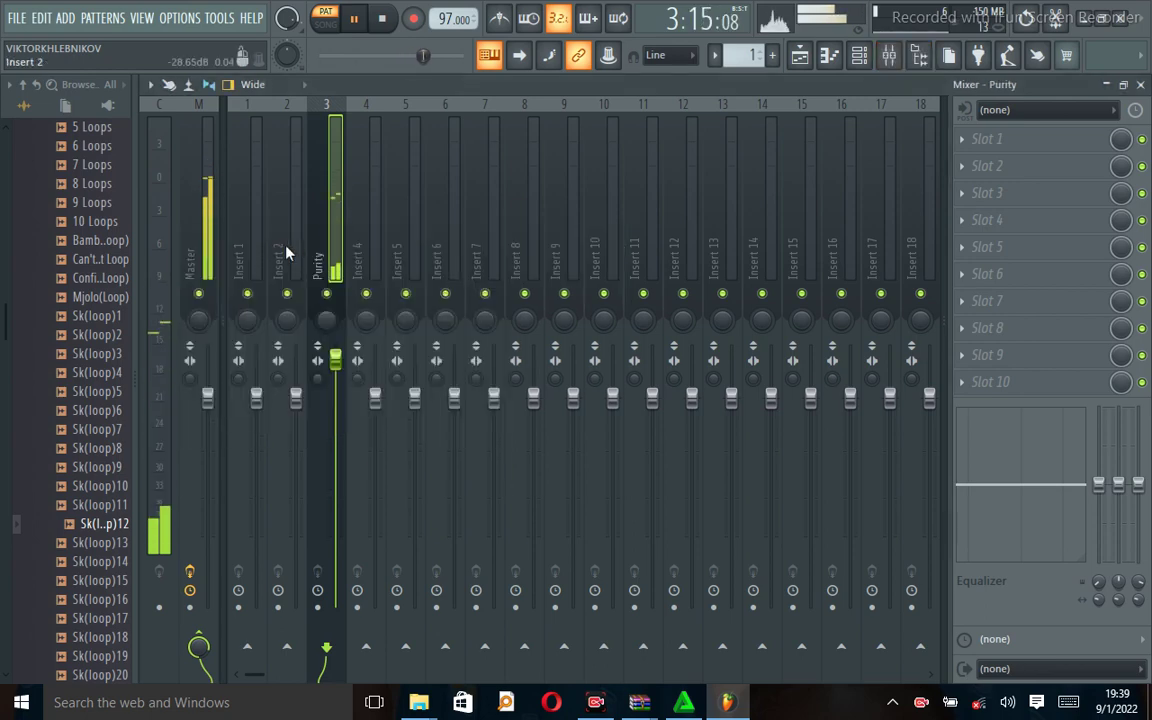
right_click(288, 253)
mouse_move(360, 284)
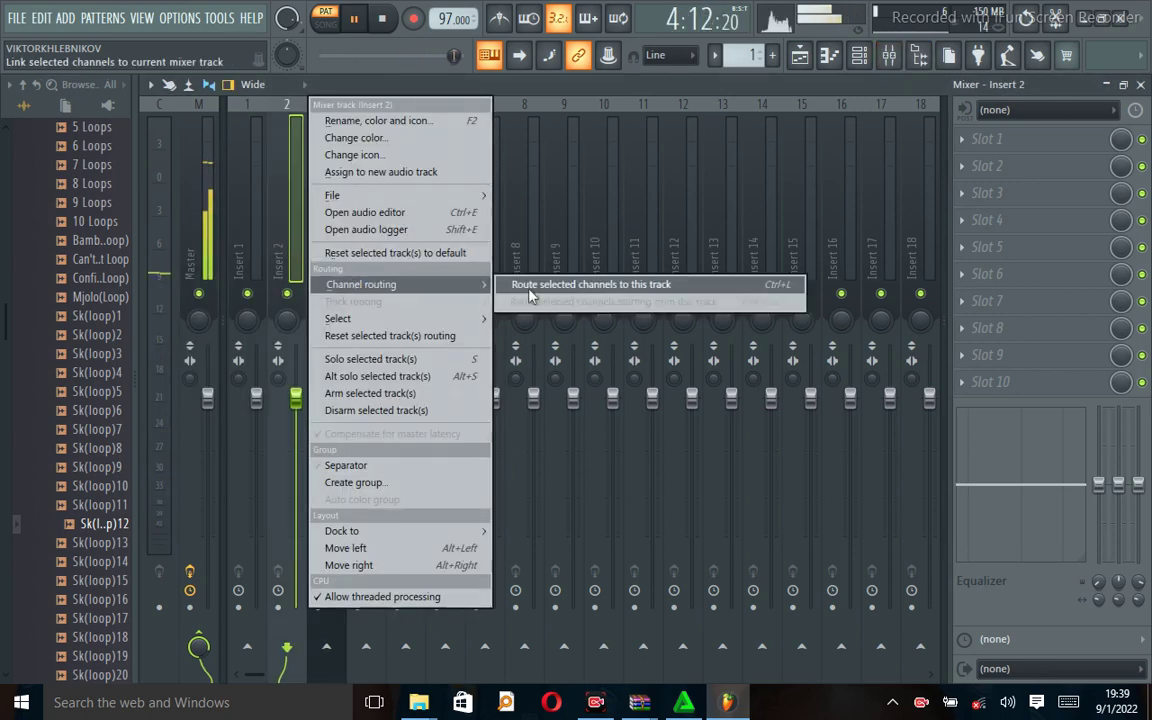
left_click(529, 290)
left_click_drag(296, 399, 296, 413)
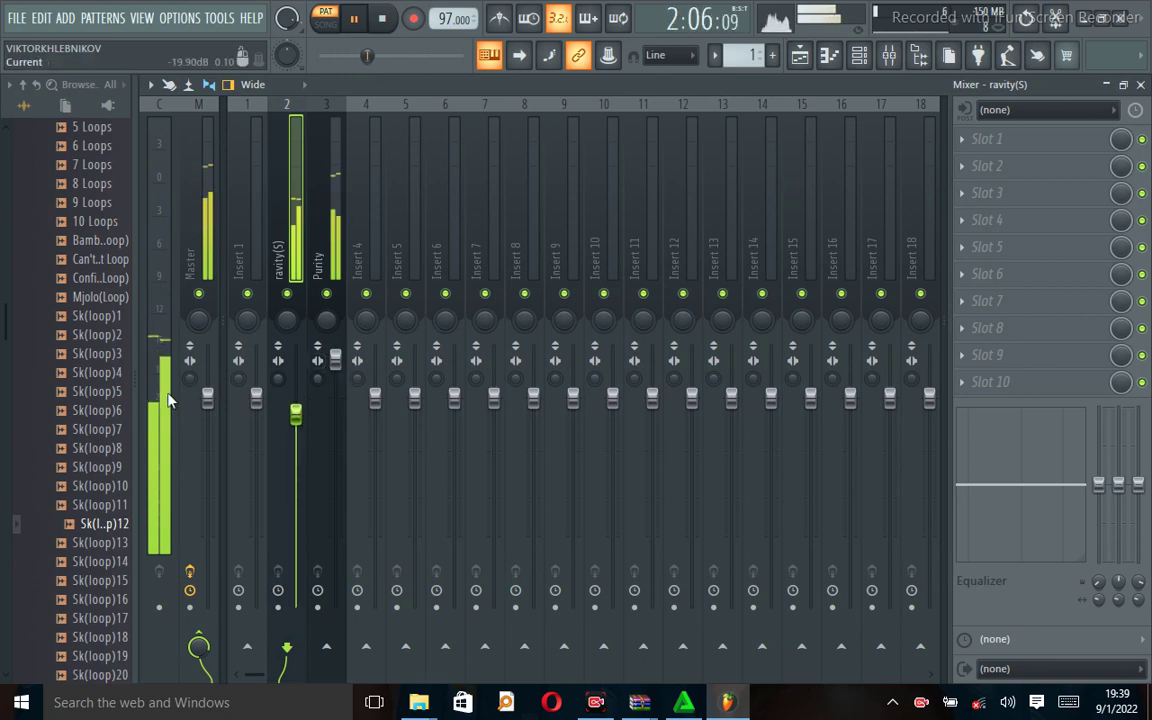
Step: Route the FL Keys channel to mixer insert 1, lower that track's volume, and close the mixer
left_click(858, 55)
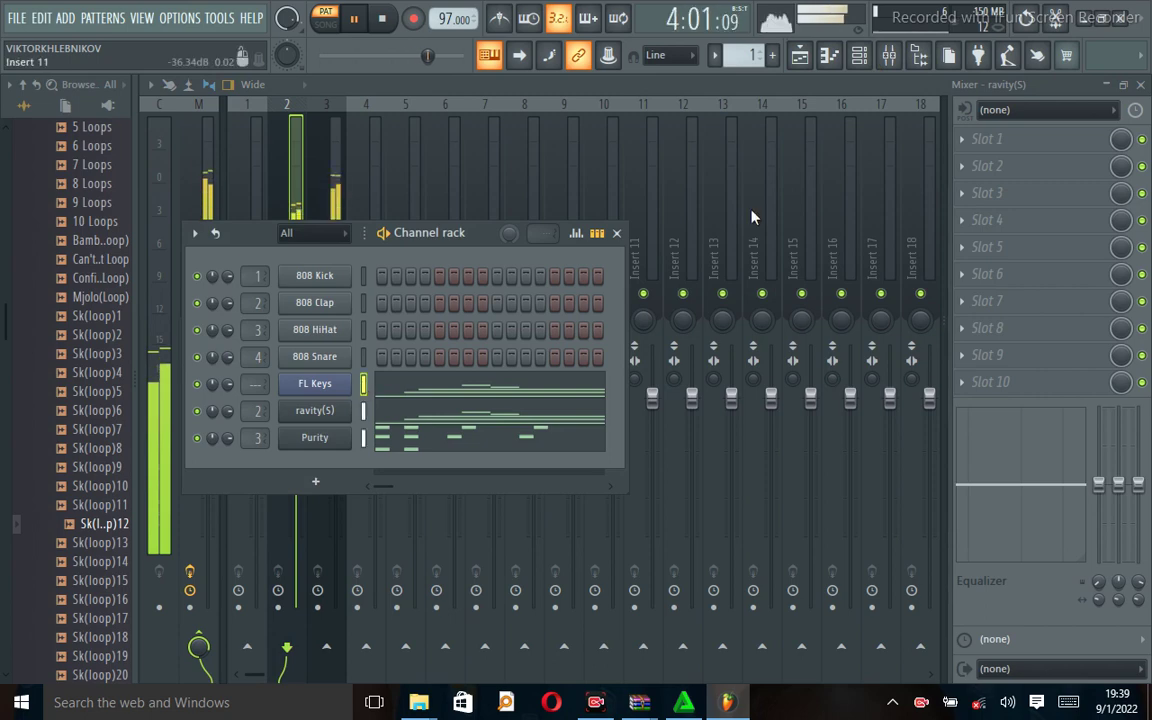
left_click(890, 60)
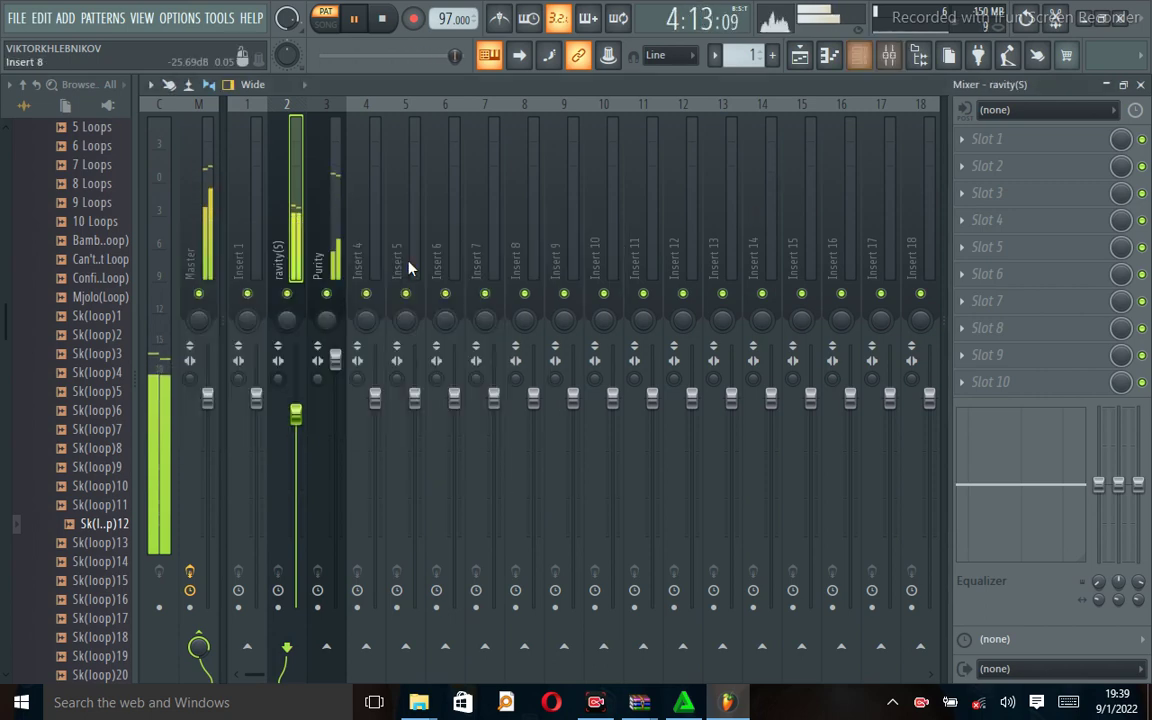
left_click(252, 263)
right_click(252, 263)
mouse_move(320, 285)
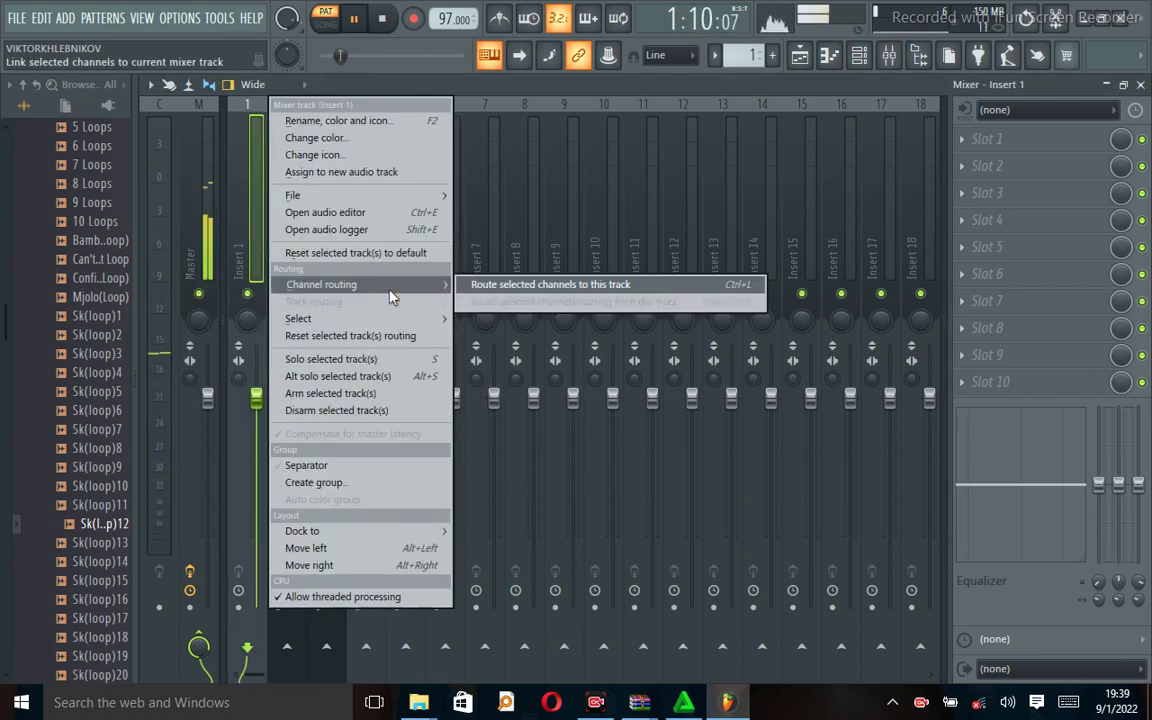
left_click(470, 292)
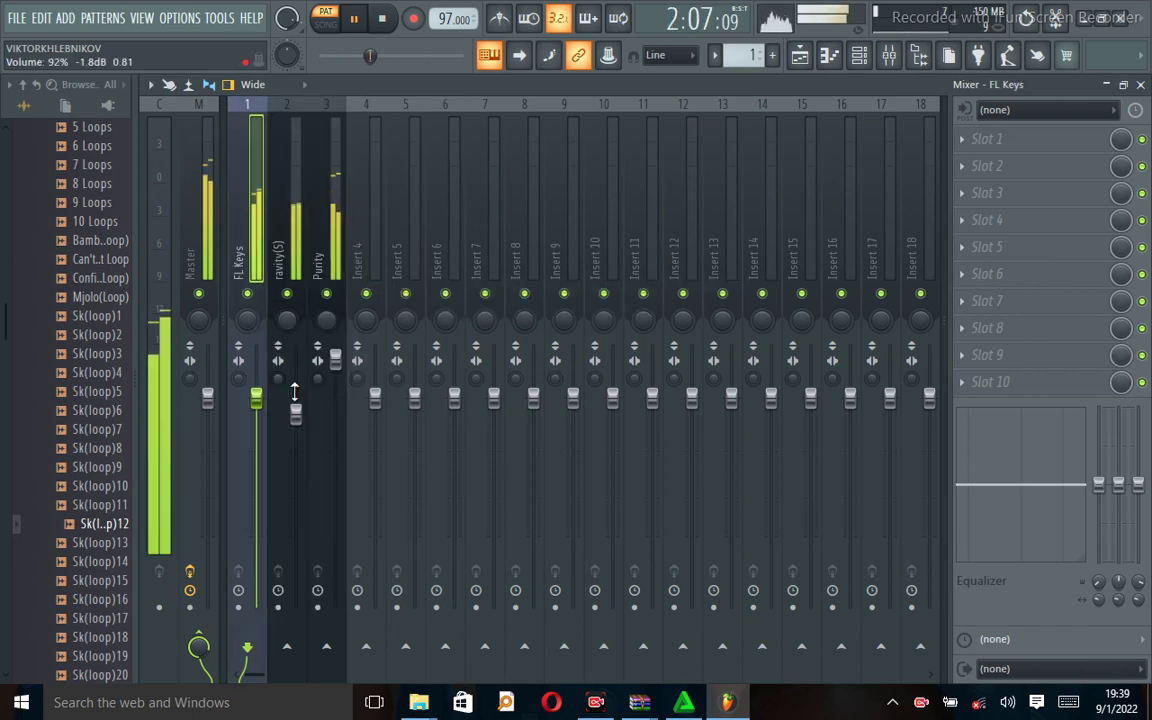
left_click_drag(256, 398, 261, 448)
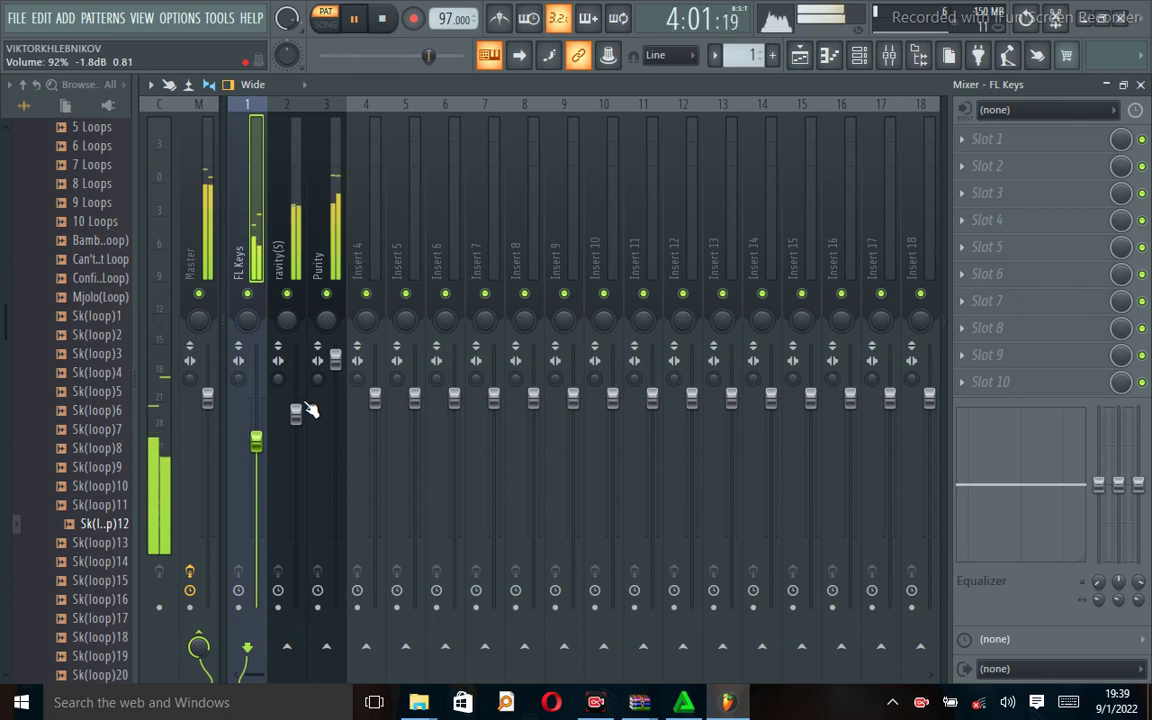
left_click(1141, 86)
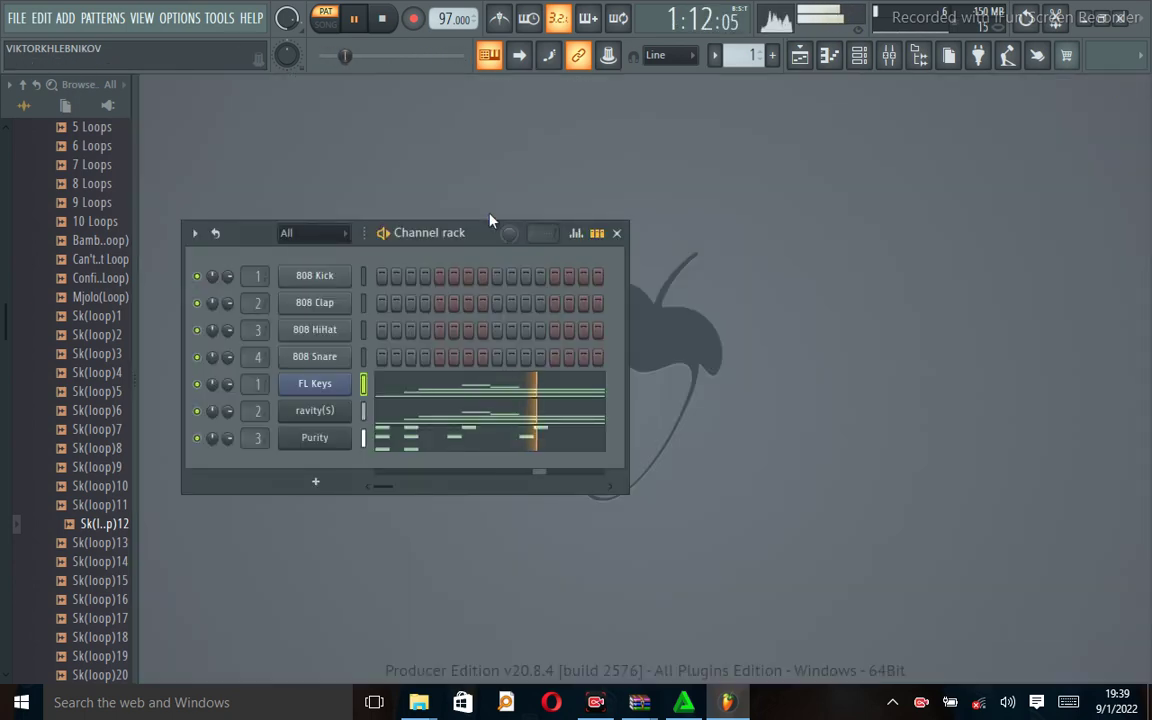
Step: Collapse the Loops and LOOP folders in the sample browser
left_click(862, 58)
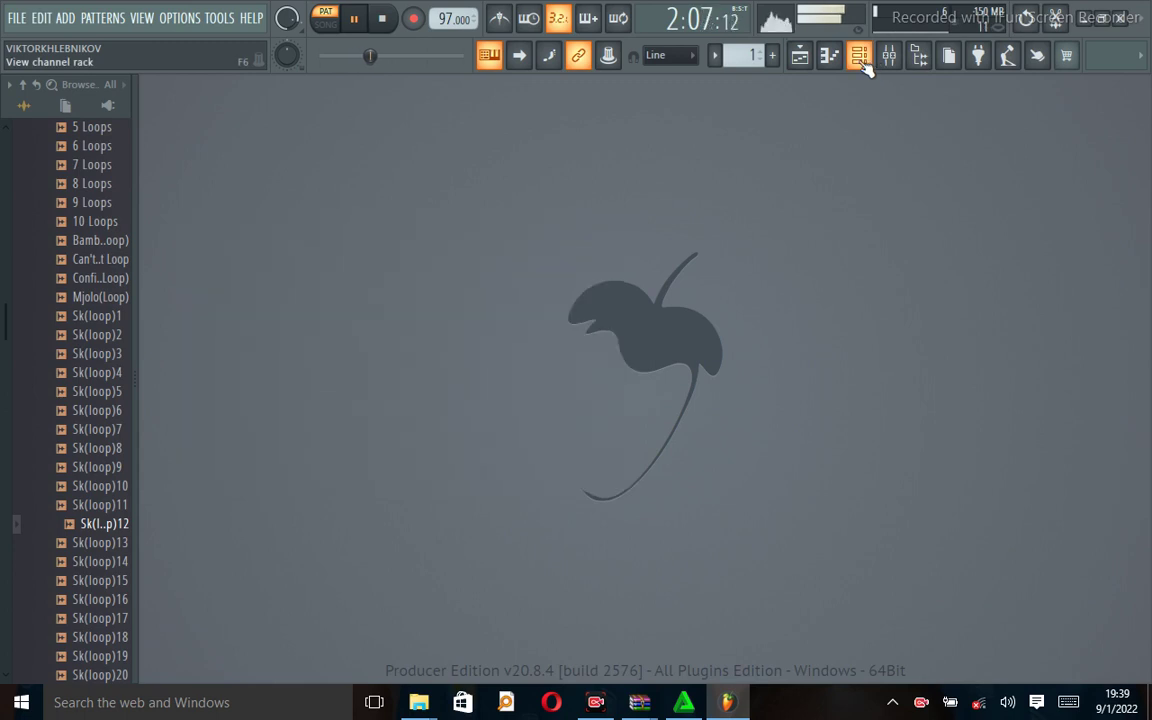
left_click(862, 58)
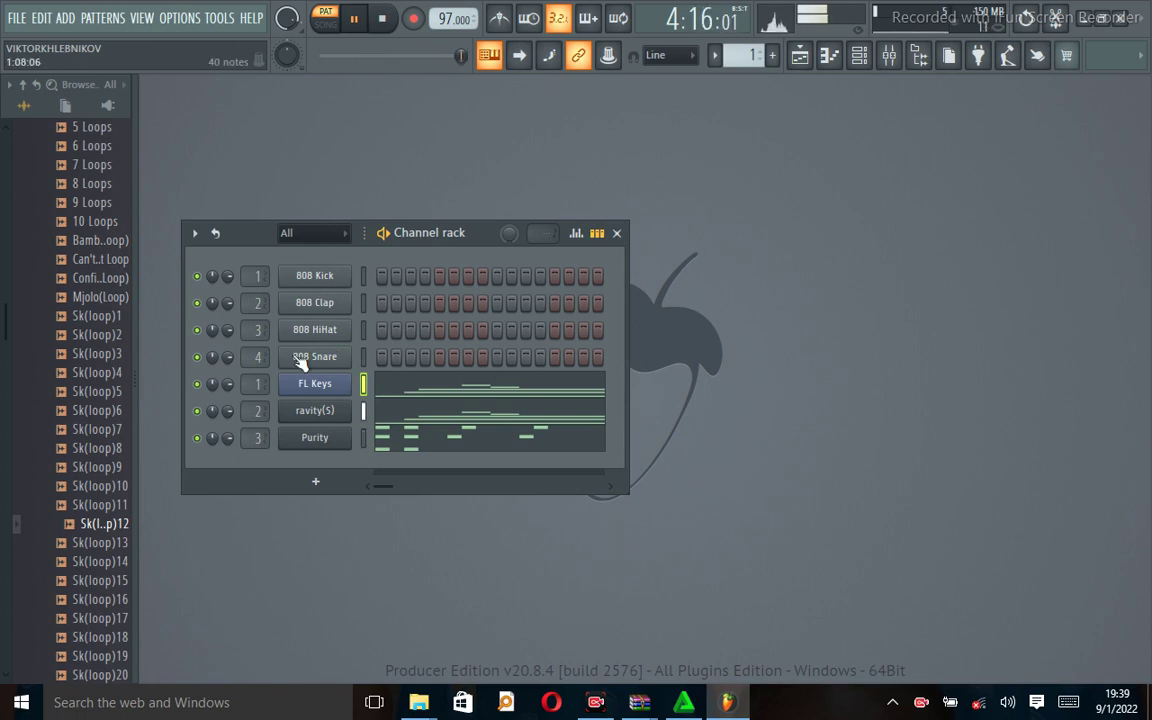
scroll(112, 303, "up", 4)
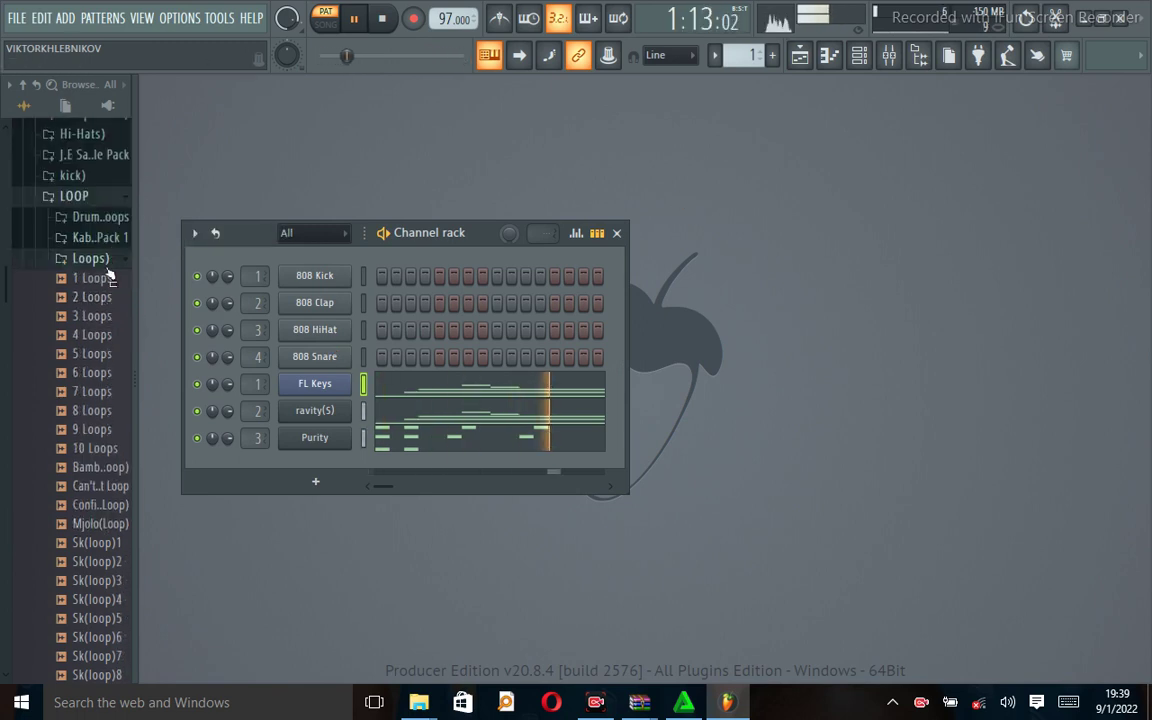
left_click(113, 259)
left_click(103, 199)
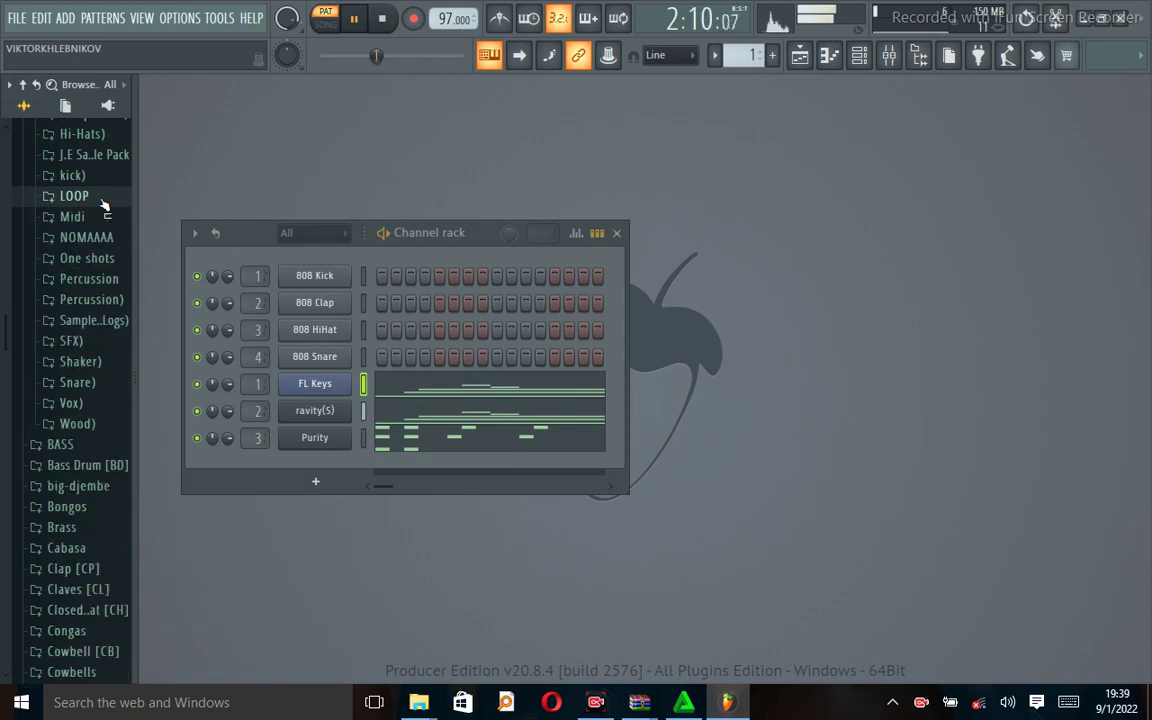
Step: Add an Ample Bass P Lite II channel, close the plugin window, and open the channel's piano roll
left_click(327, 490)
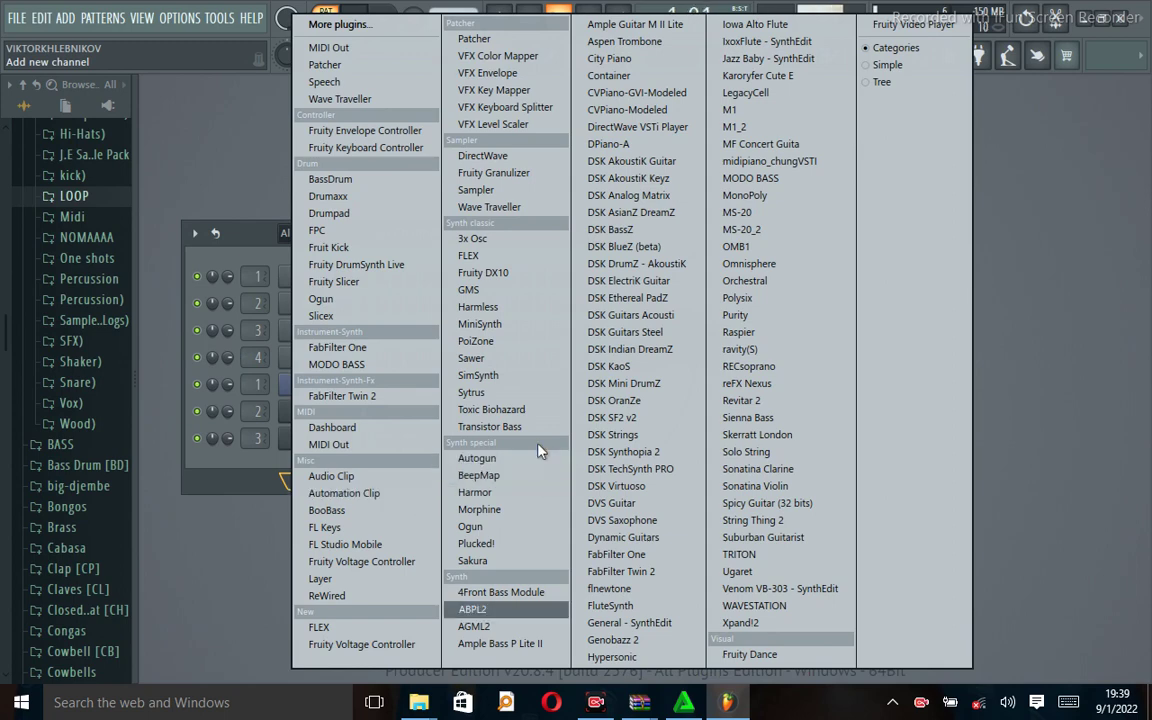
left_click(538, 645)
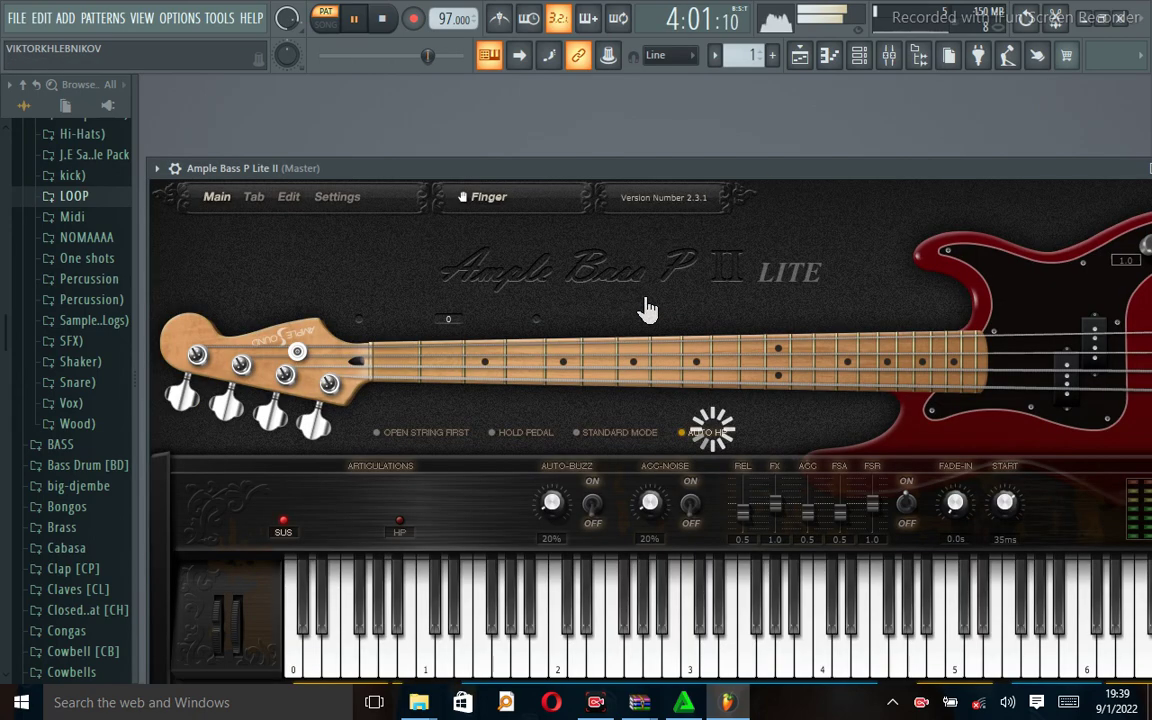
left_click_drag(586, 167, 380, 159)
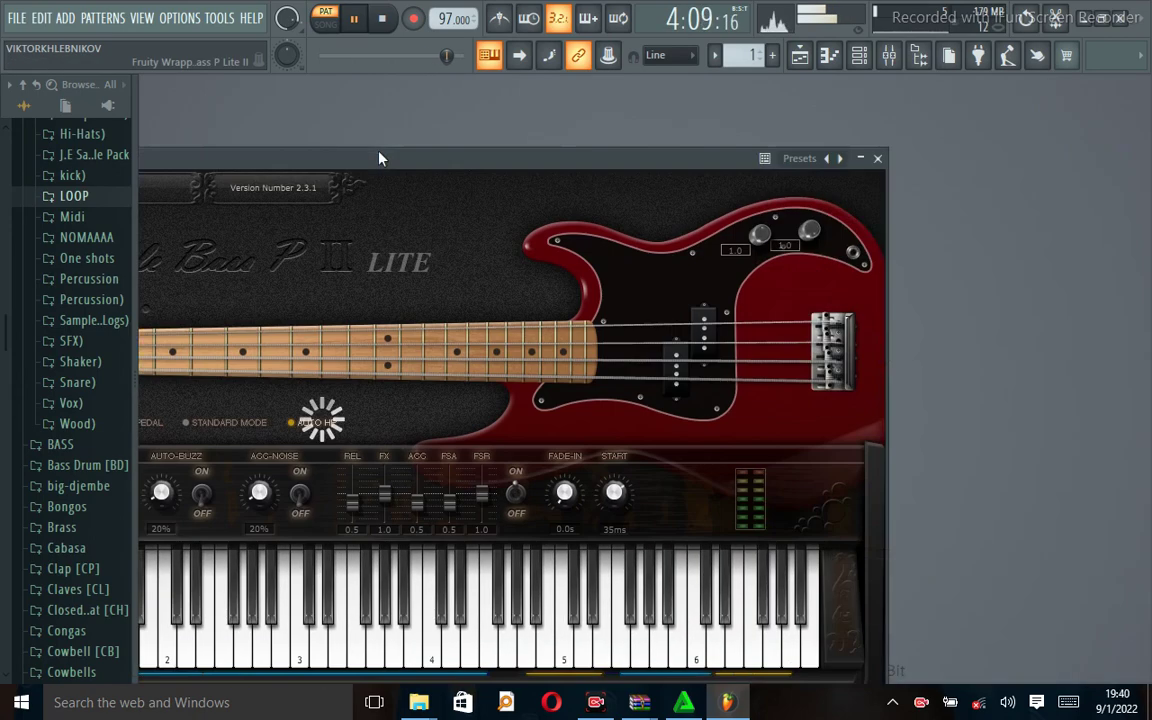
left_click(878, 158)
right_click(330, 468)
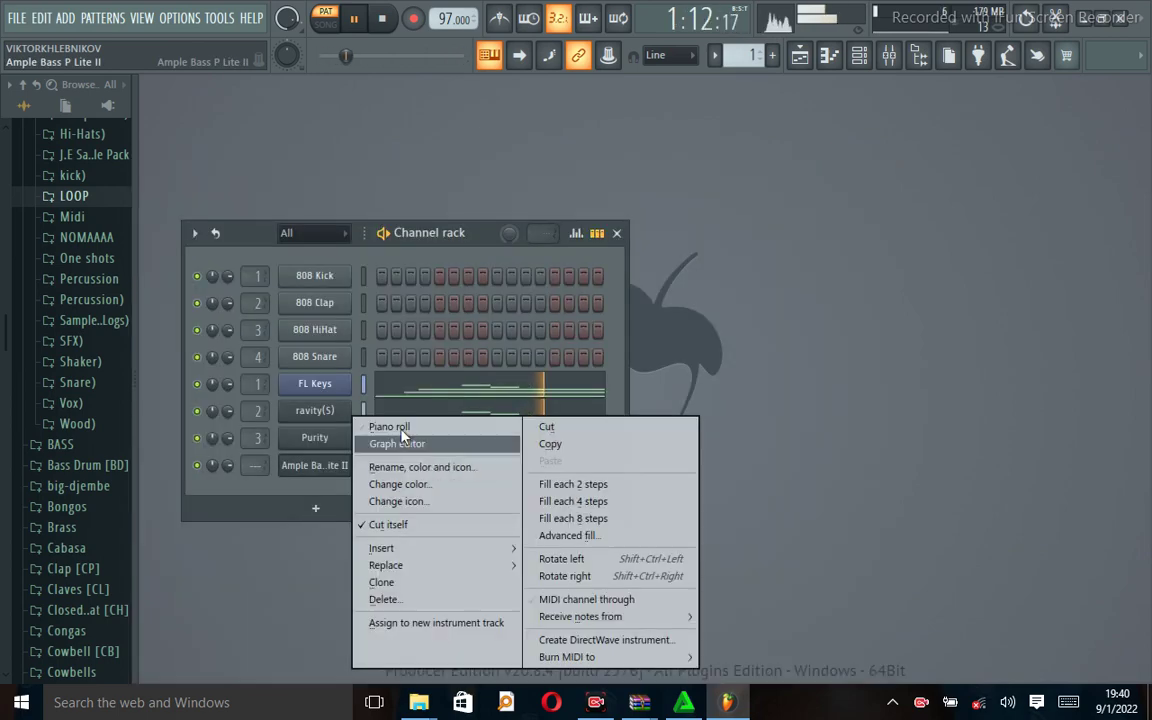
left_click(400, 428)
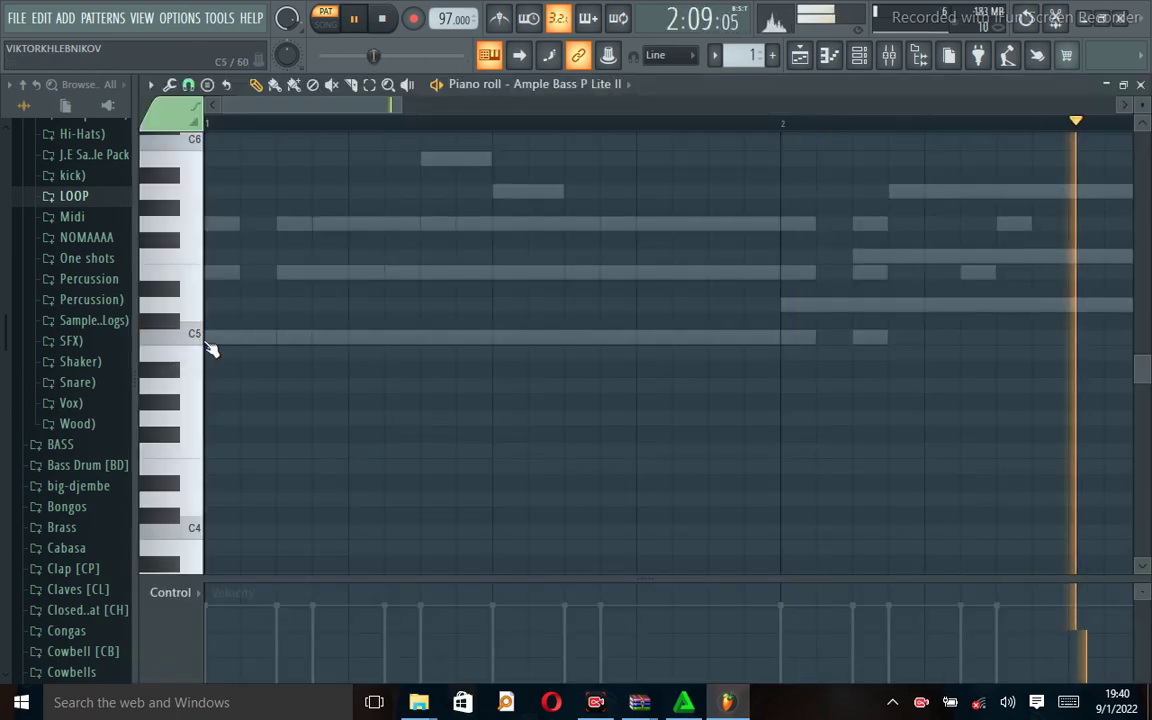
Step: Try one-step bass notes C5 and A#2 at the start of bar 1
left_click(230, 338)
right_click(237, 338)
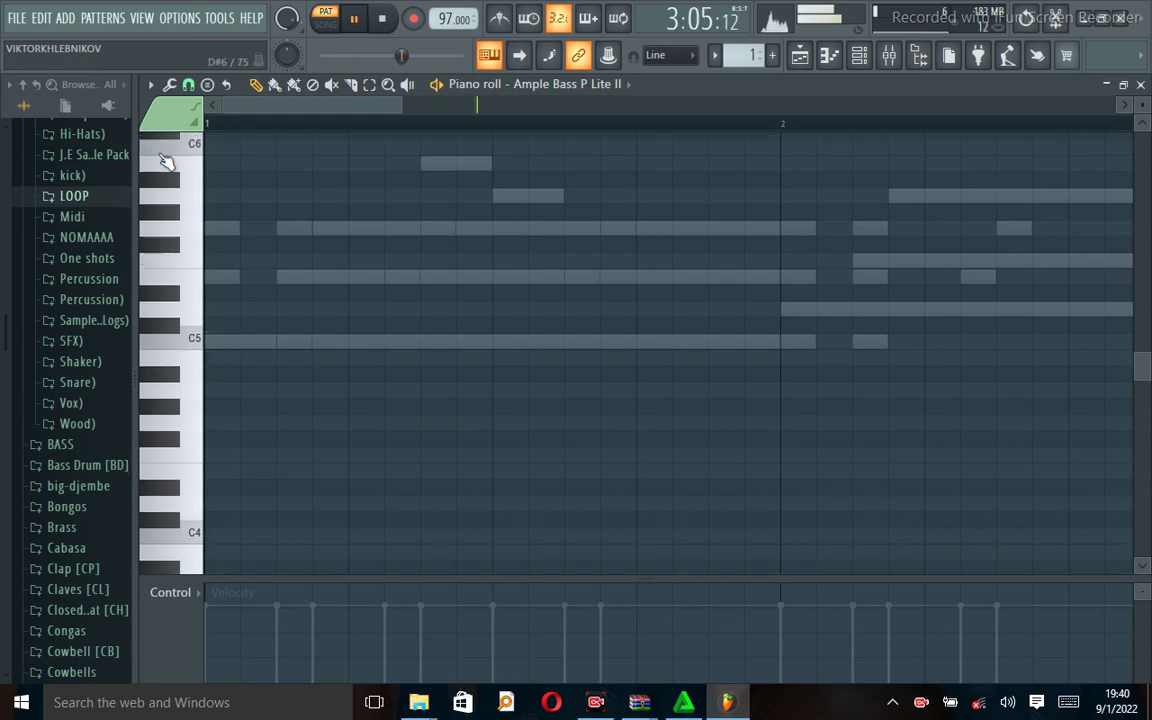
scroll(186, 412, "down", 6)
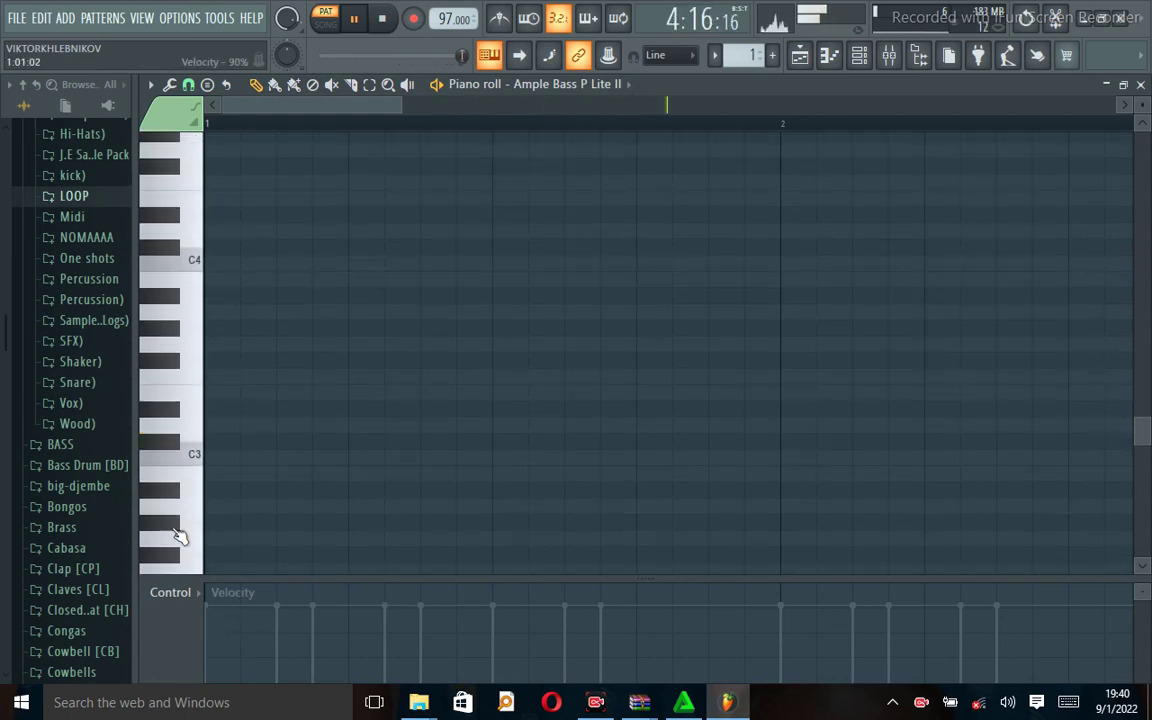
left_click(218, 490)
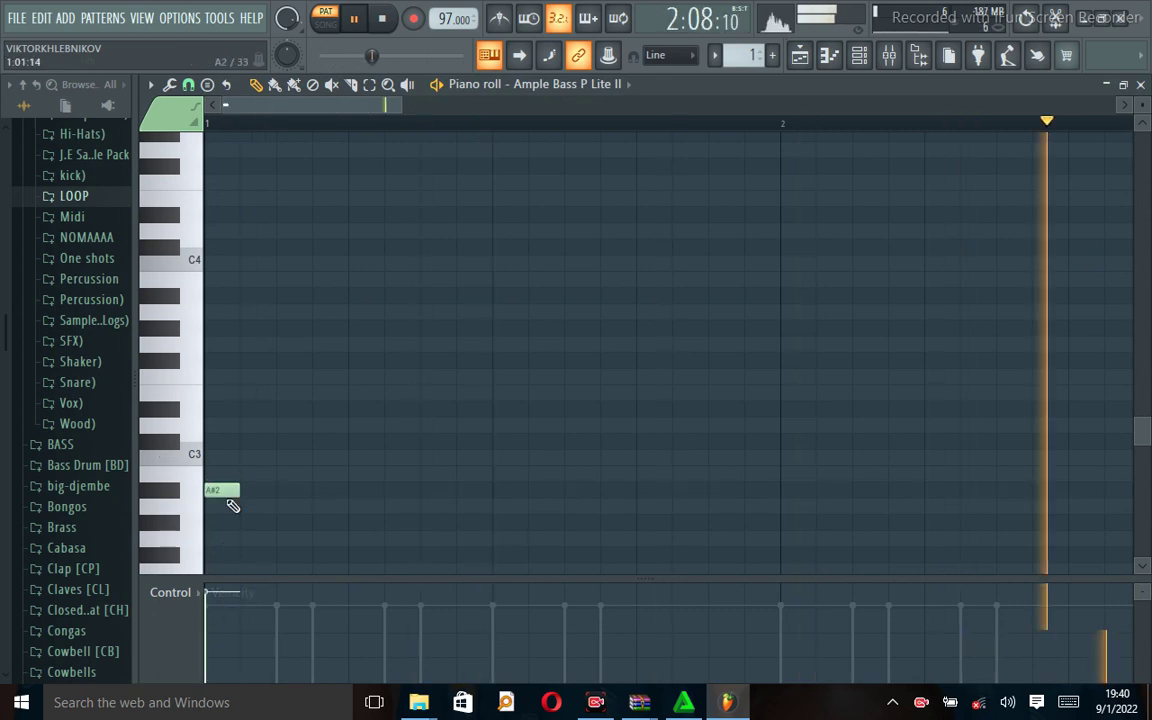
Step: Audition the bass sound across the upper octaves of the piano roll keyboard
left_click_drag(203, 465, 186, 258)
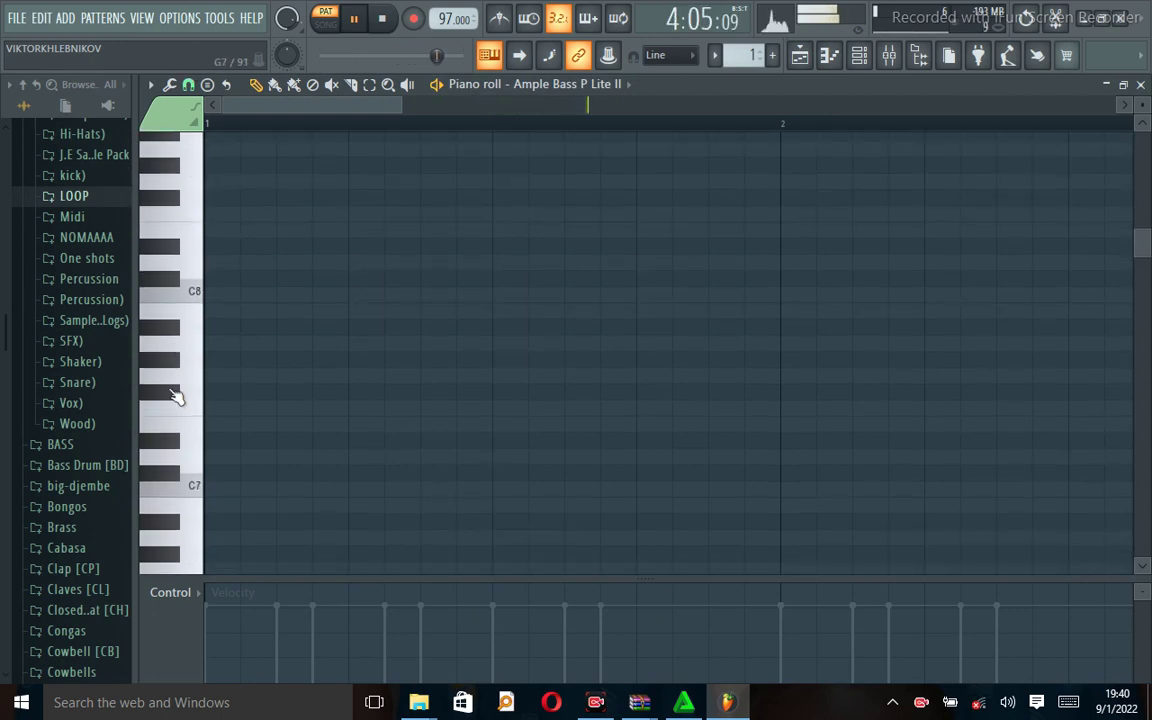
left_click_drag(175, 397, 188, 311)
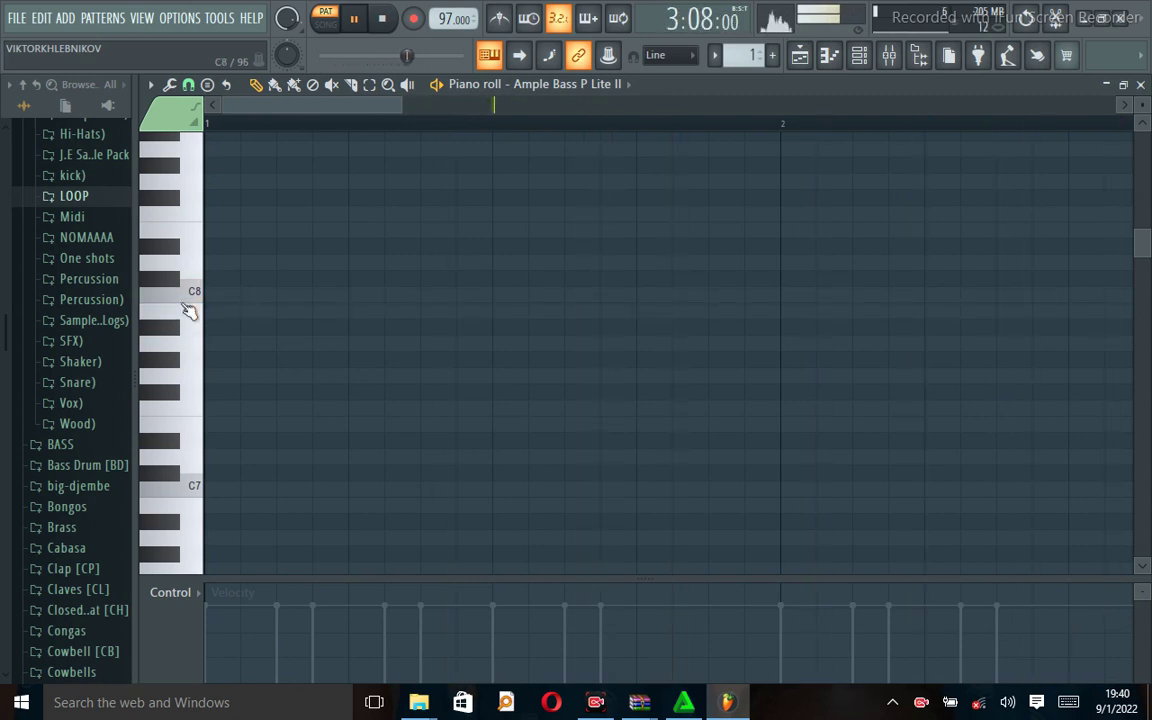
left_click_drag(186, 309, 208, 103)
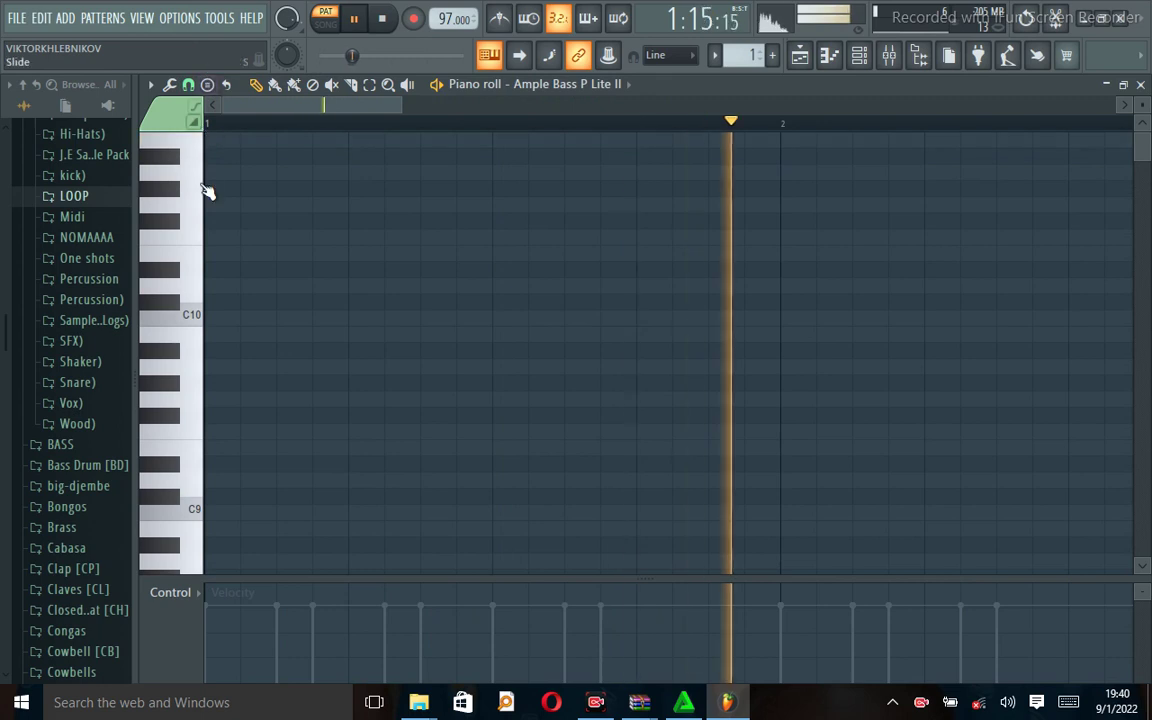
Step: Add a one-step bass note C5 at the start of bar 1 and play the pattern back
left_click_drag(207, 190, 168, 510)
left_click_drag(168, 556, 214, 385)
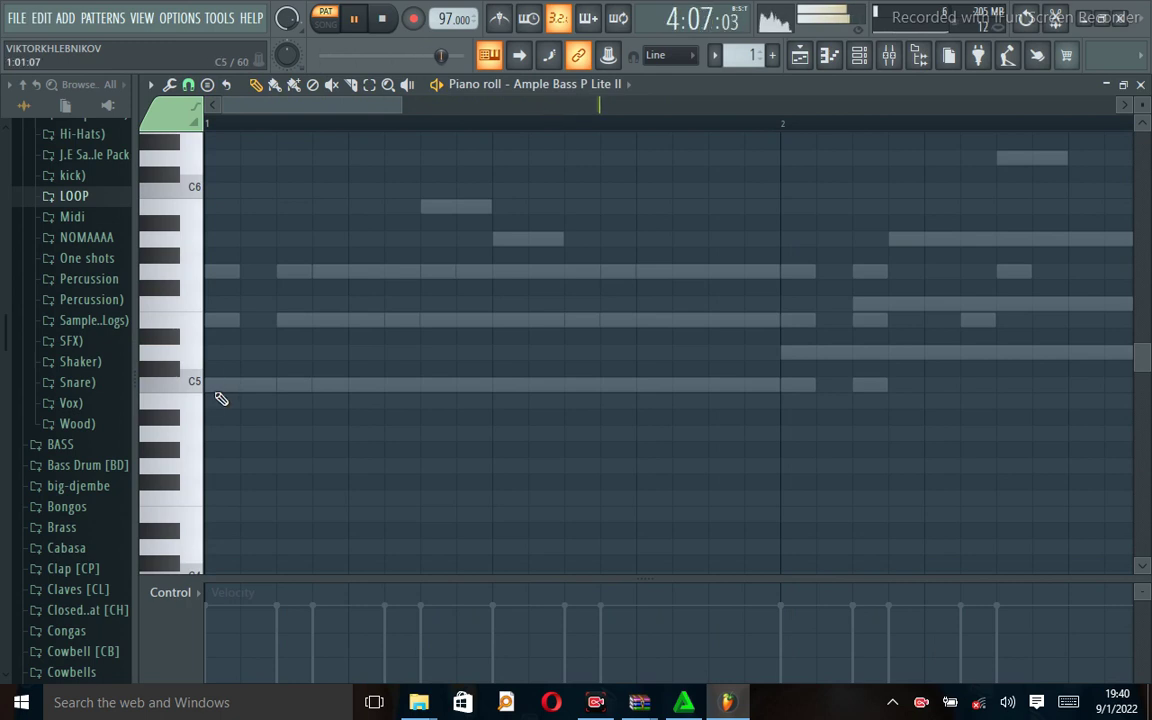
left_click(218, 386)
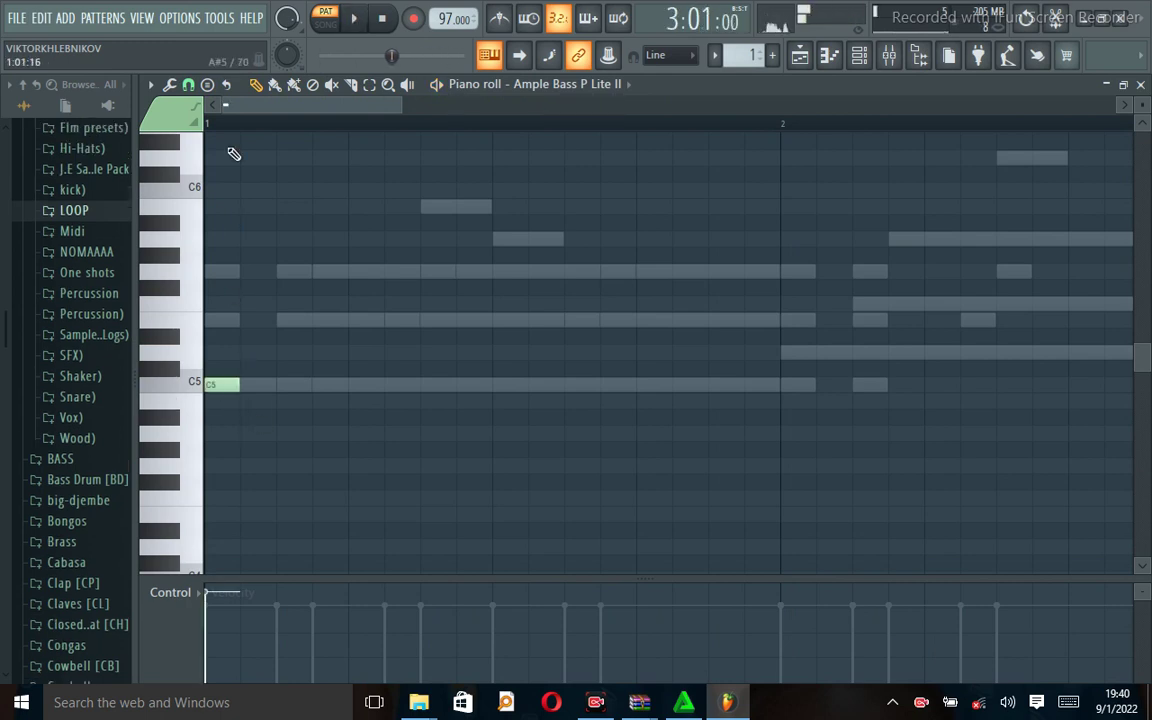
key("space")
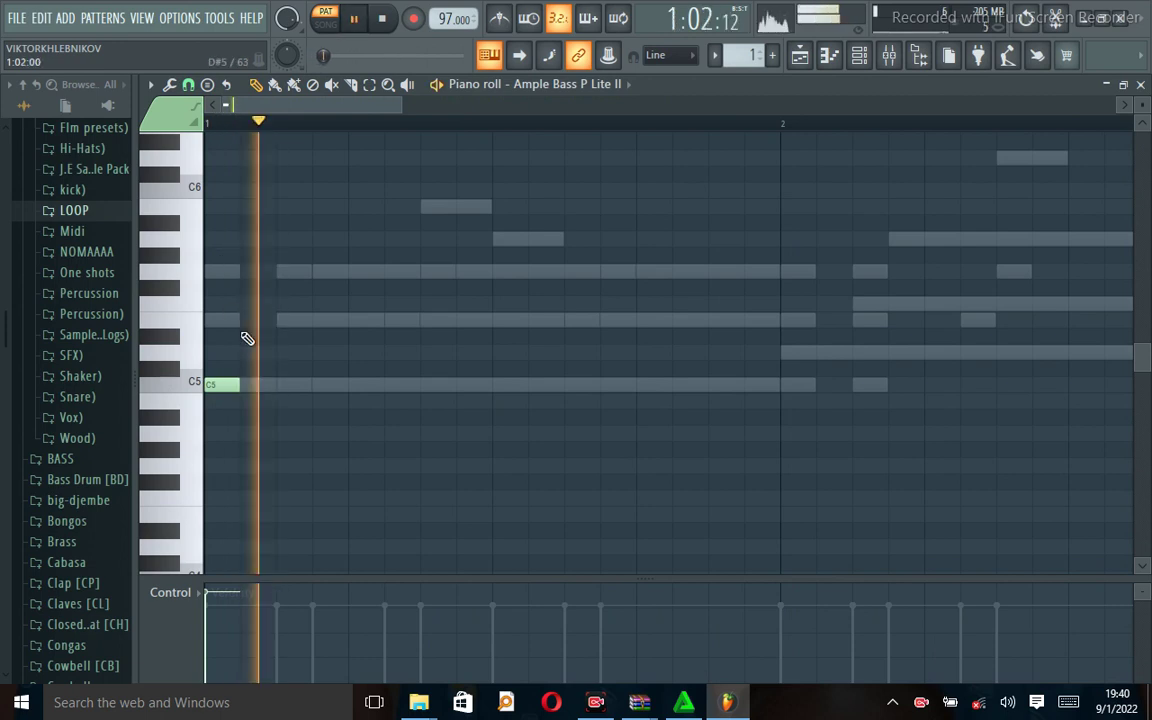
Step: Add one-step bass notes E5 at step 3 and G5 at step 4 of bar 1
left_click(243, 334)
key("space")
left_click_drag(250, 334, 287, 312)
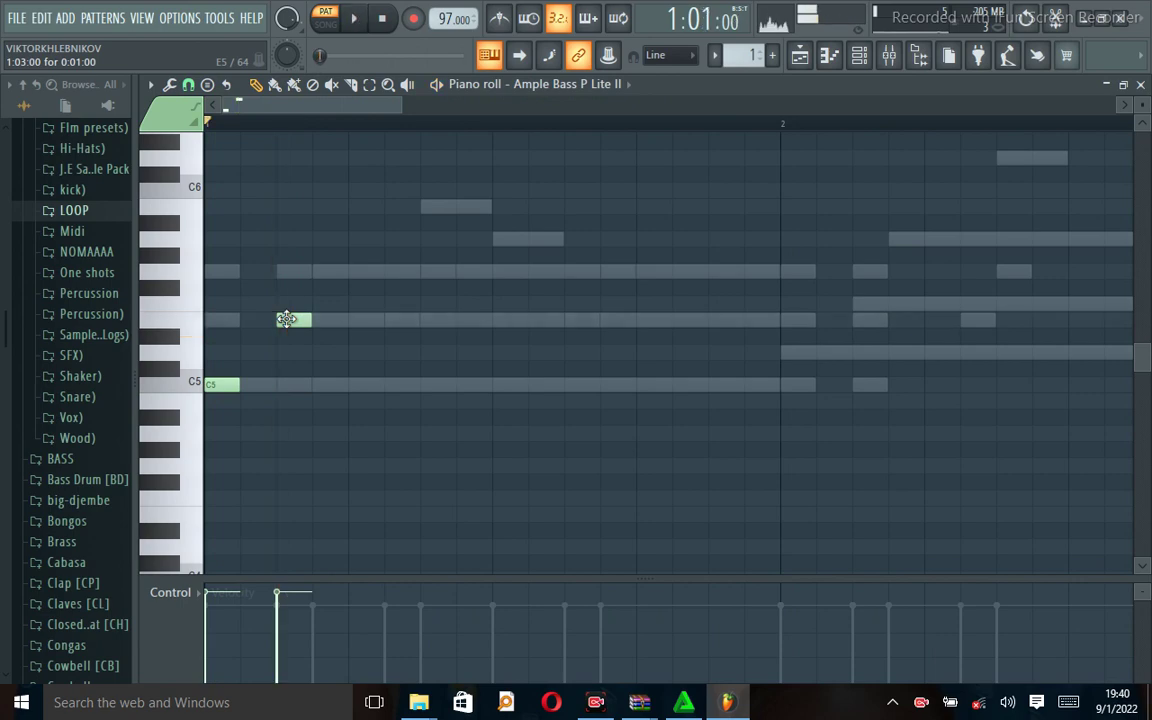
left_click(318, 271)
key("space")
right_click(342, 271)
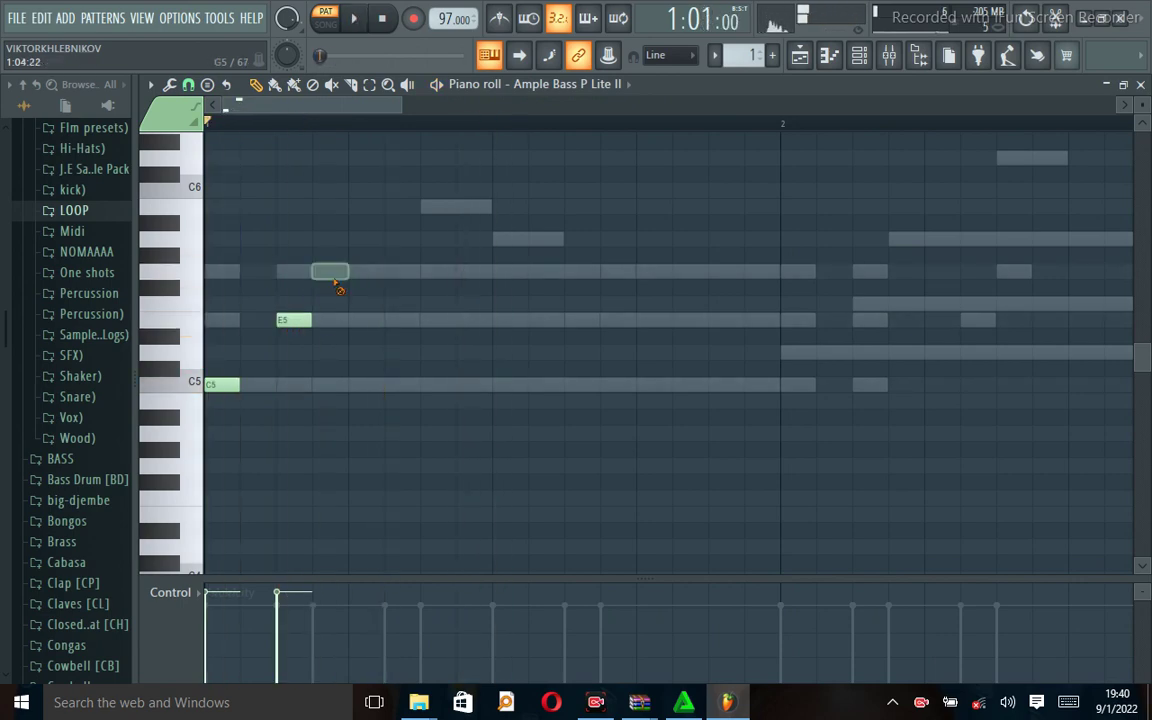
key("space")
key("space")
left_click(316, 271)
Step: Try a one-step bass note B5 at step 5 of bar 1 and play the pattern back
left_click(357, 208)
key("space")
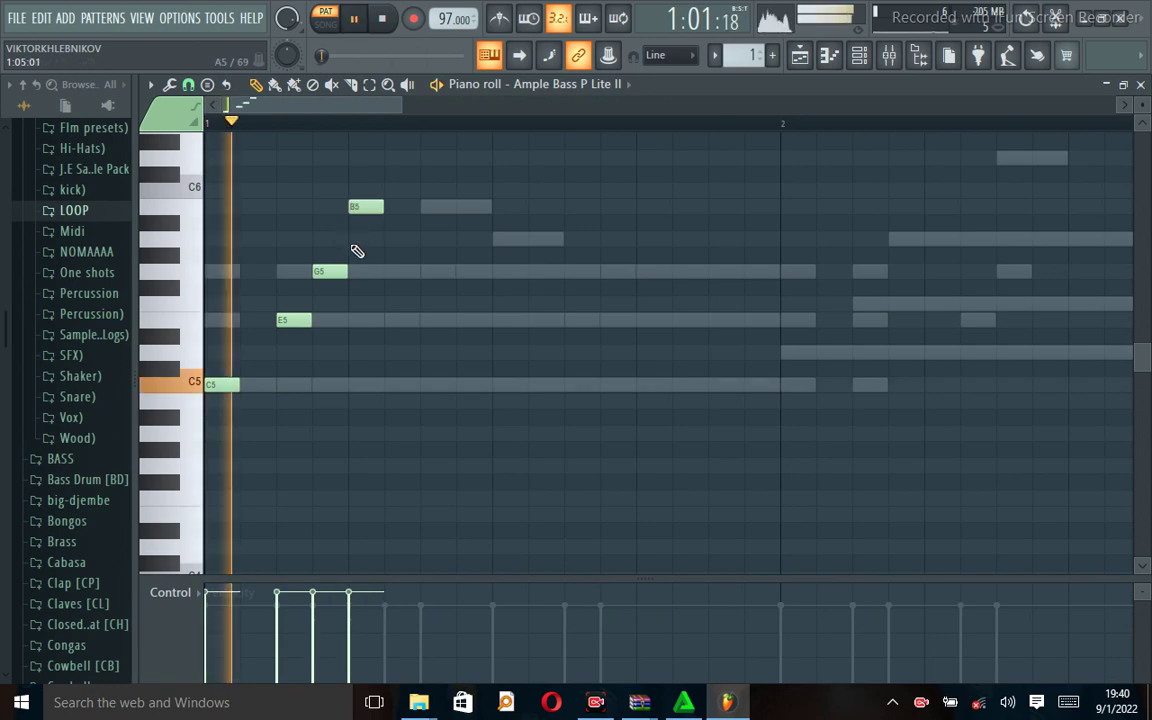
key("space")
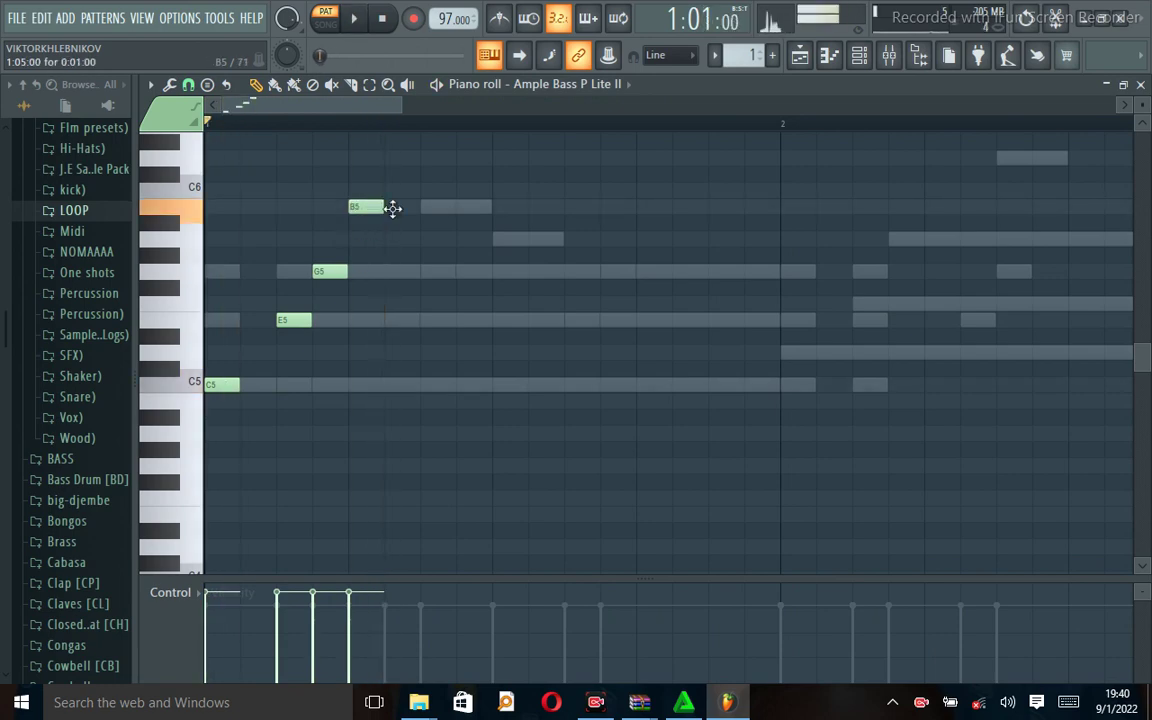
left_click_drag(392, 208, 369, 208)
key("space")
key("space")
key("space")
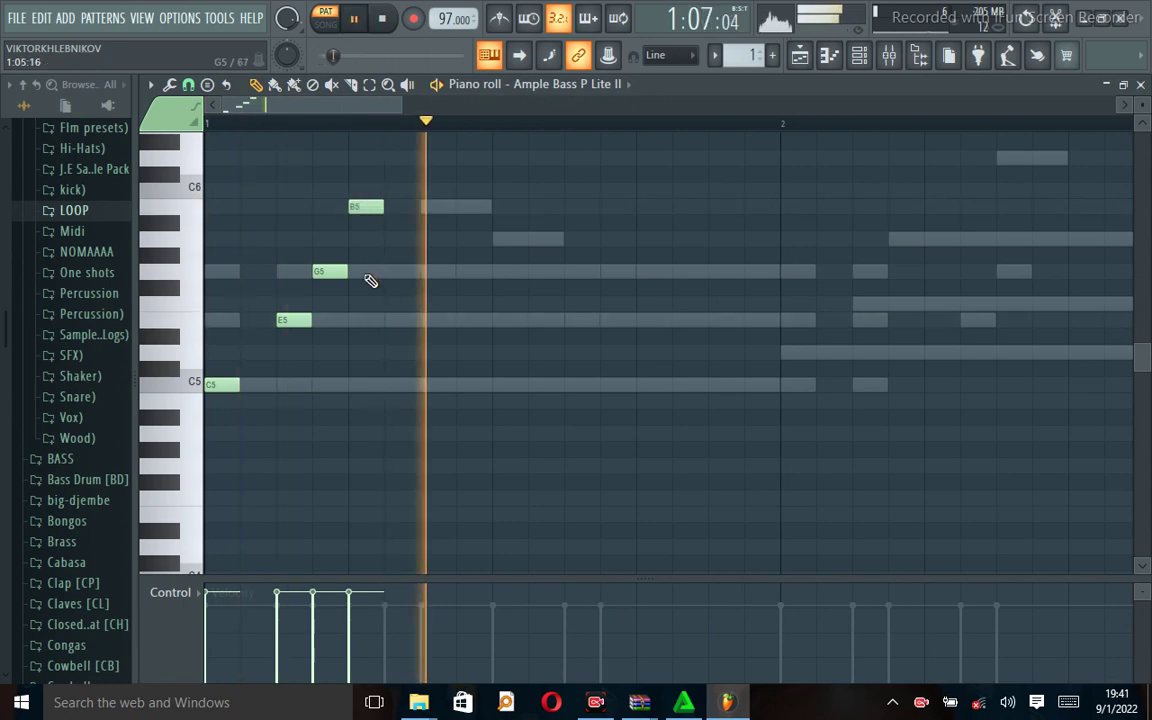
key("space")
key("space")
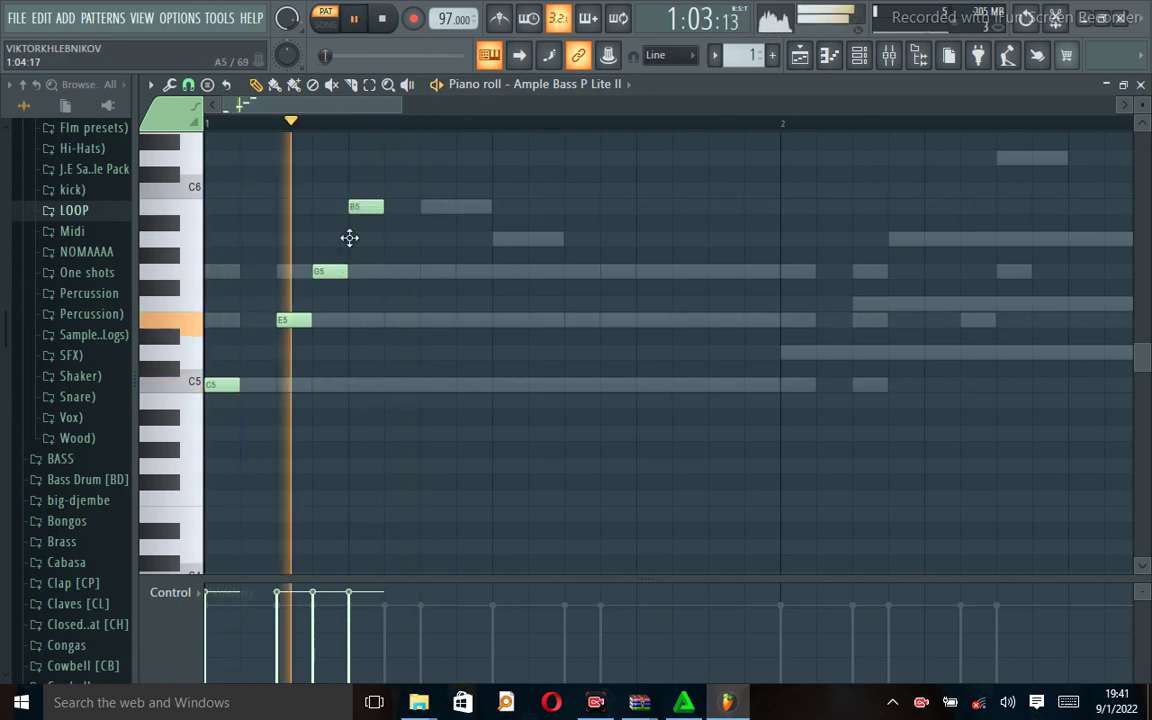
Step: Replace the B5 bass note with a one-step A5 at step 7 of bar 1 and play the pattern
left_click(347, 237)
right_click(366, 206)
key("space")
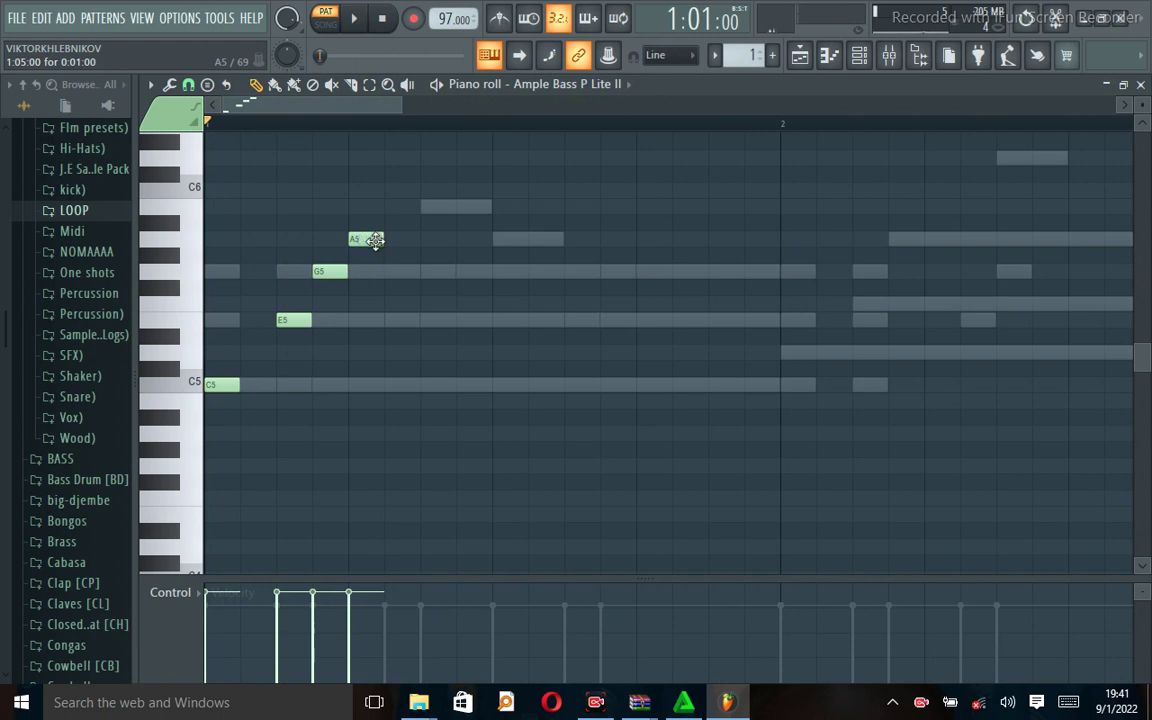
left_click_drag(373, 240, 423, 244)
key("space")
key("space")
key("space")
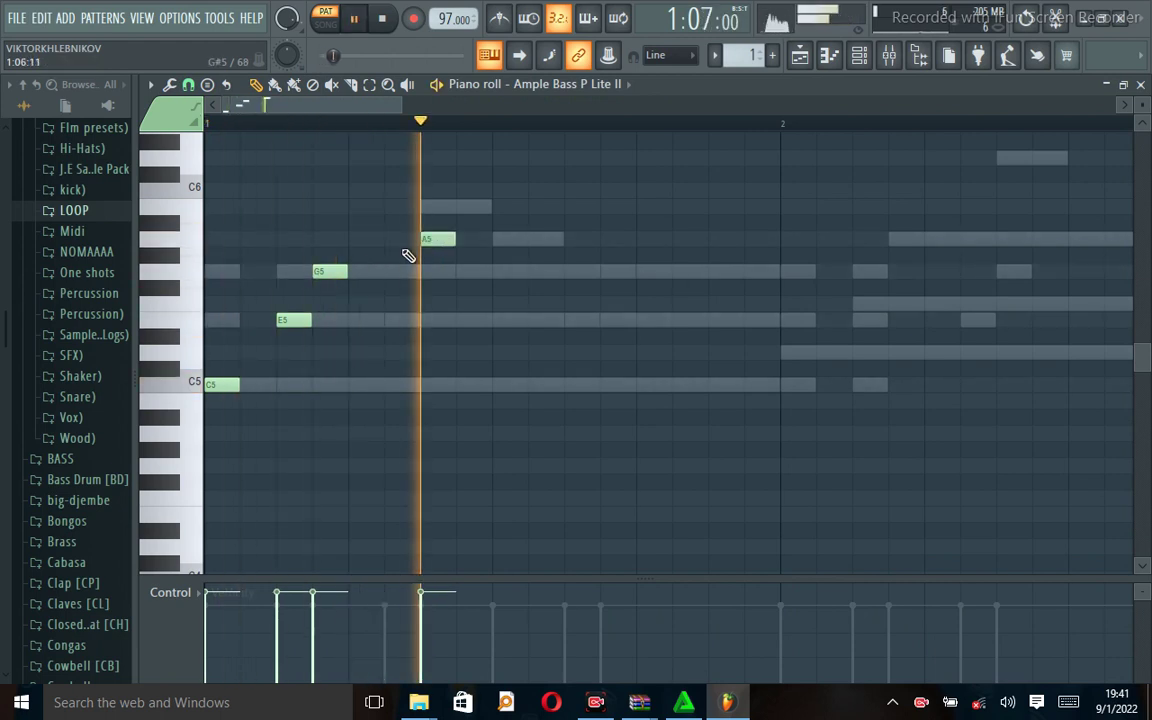
Step: Add a one-step bass note G5 following the A5, trying later positions by ear and placing it at step 9 of bar 1
left_click(463, 270)
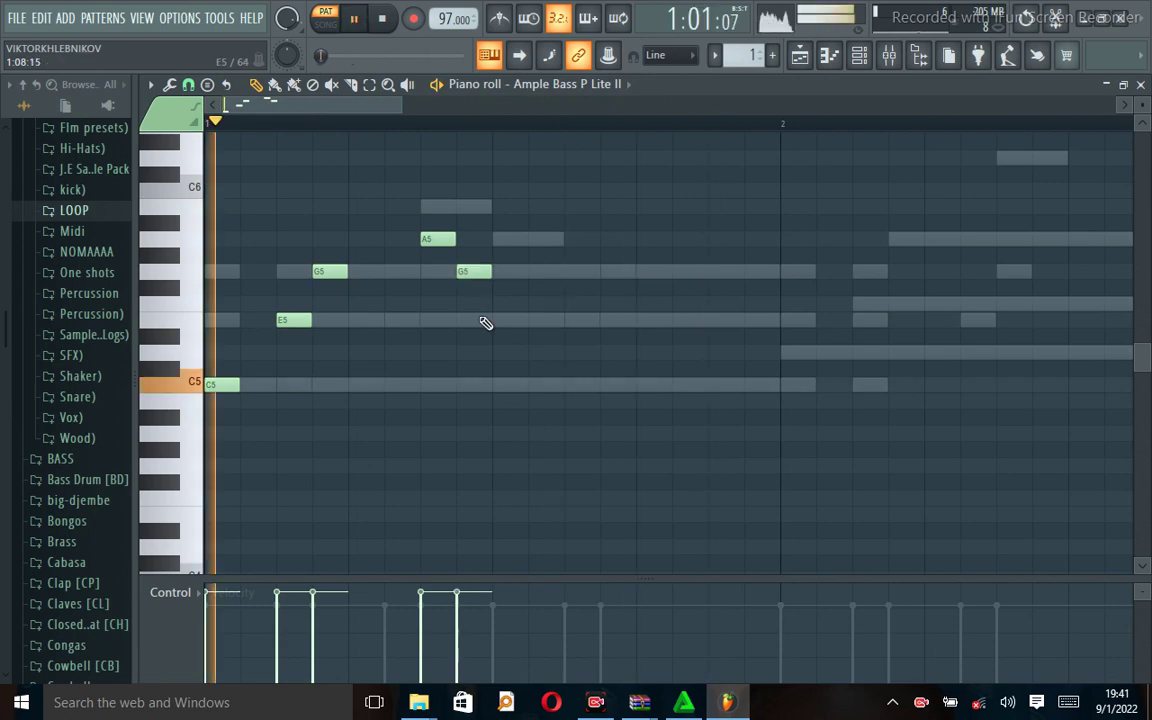
key("space")
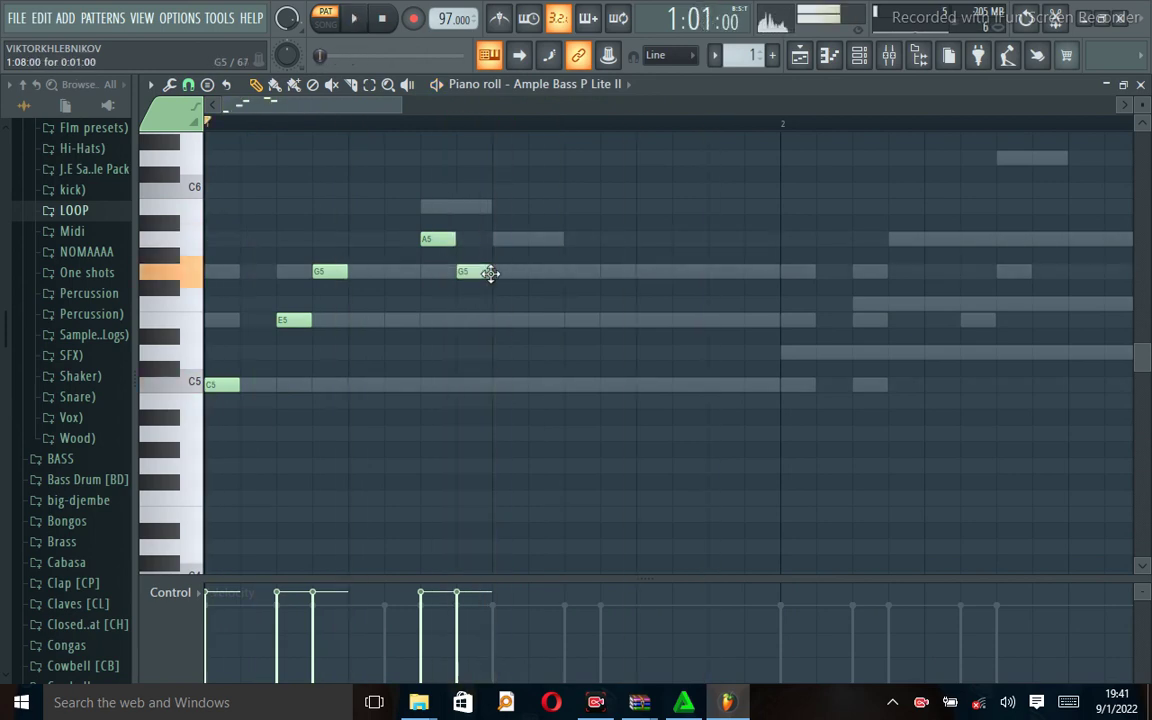
left_click_drag(489, 273, 507, 272)
key("space")
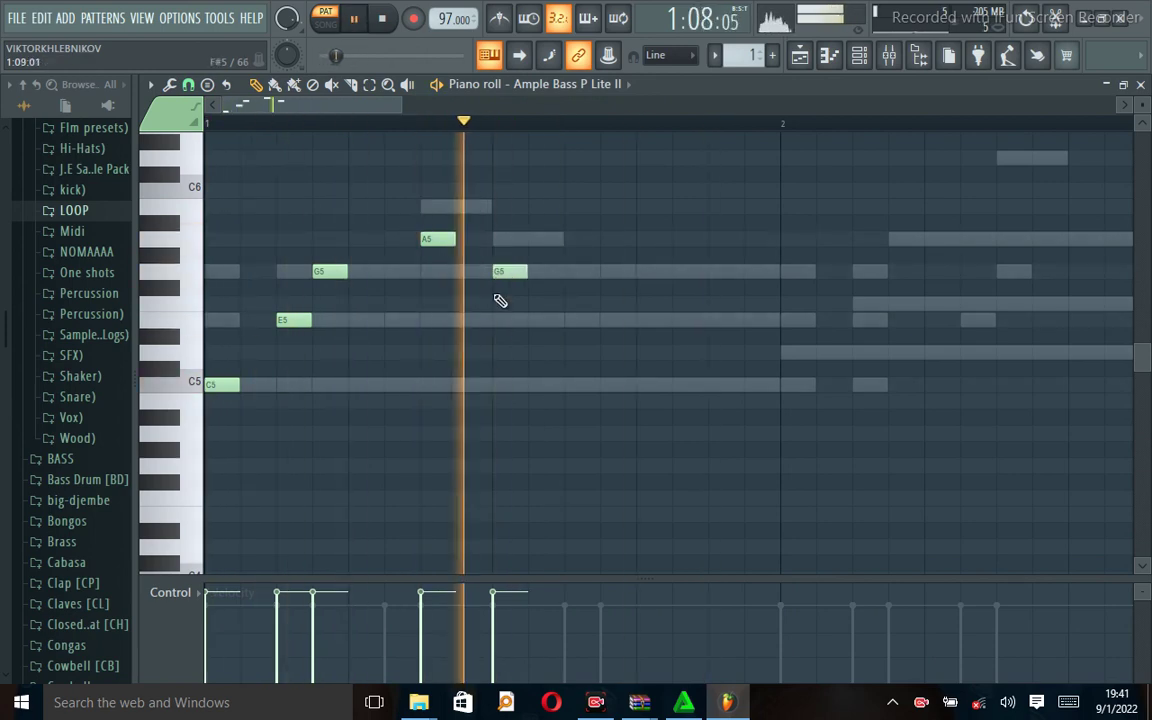
left_click_drag(504, 273, 530, 275)
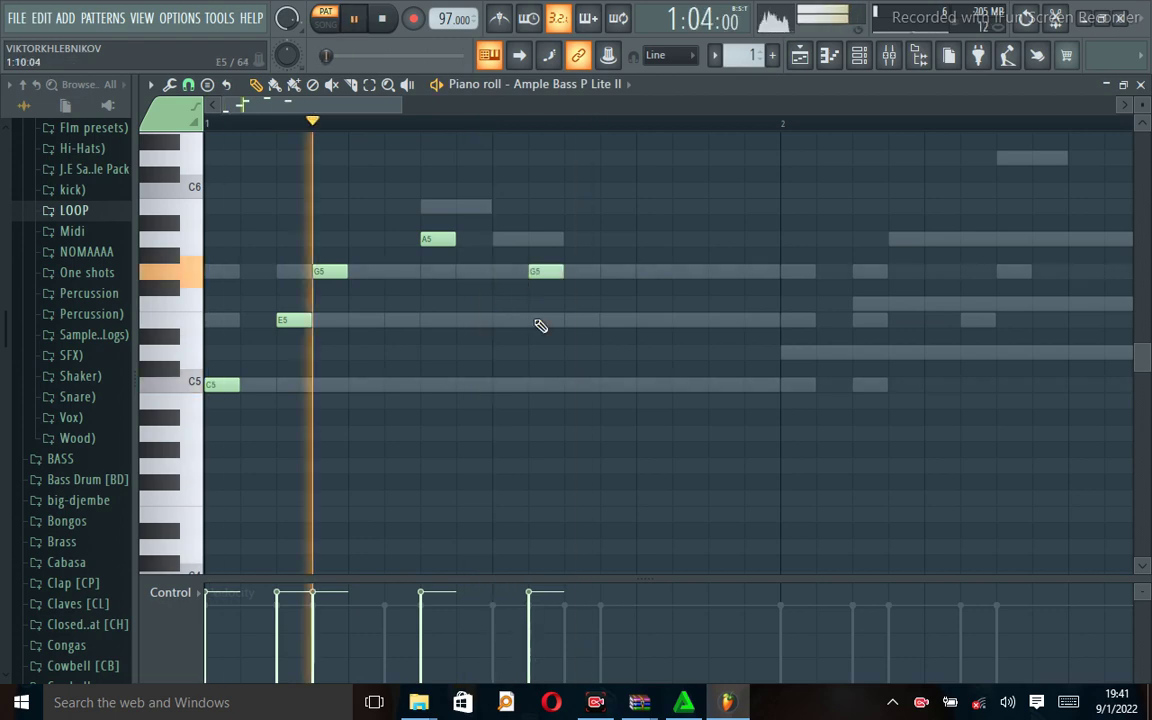
key("space")
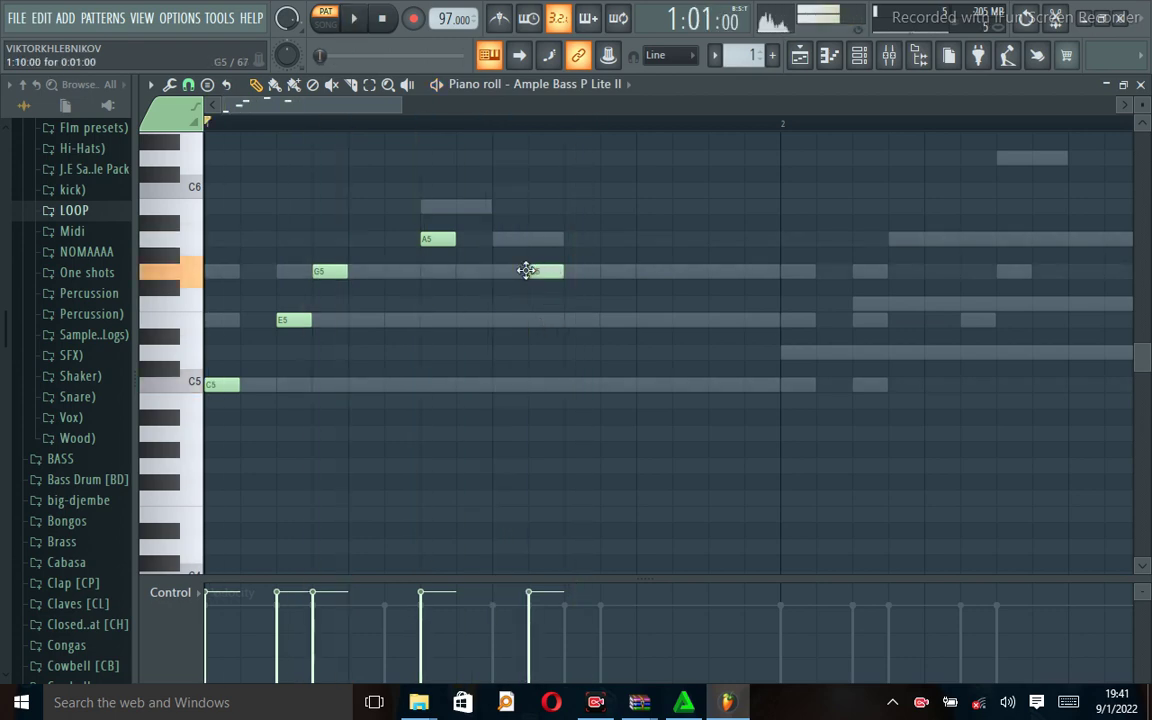
left_click_drag(526, 270, 491, 271)
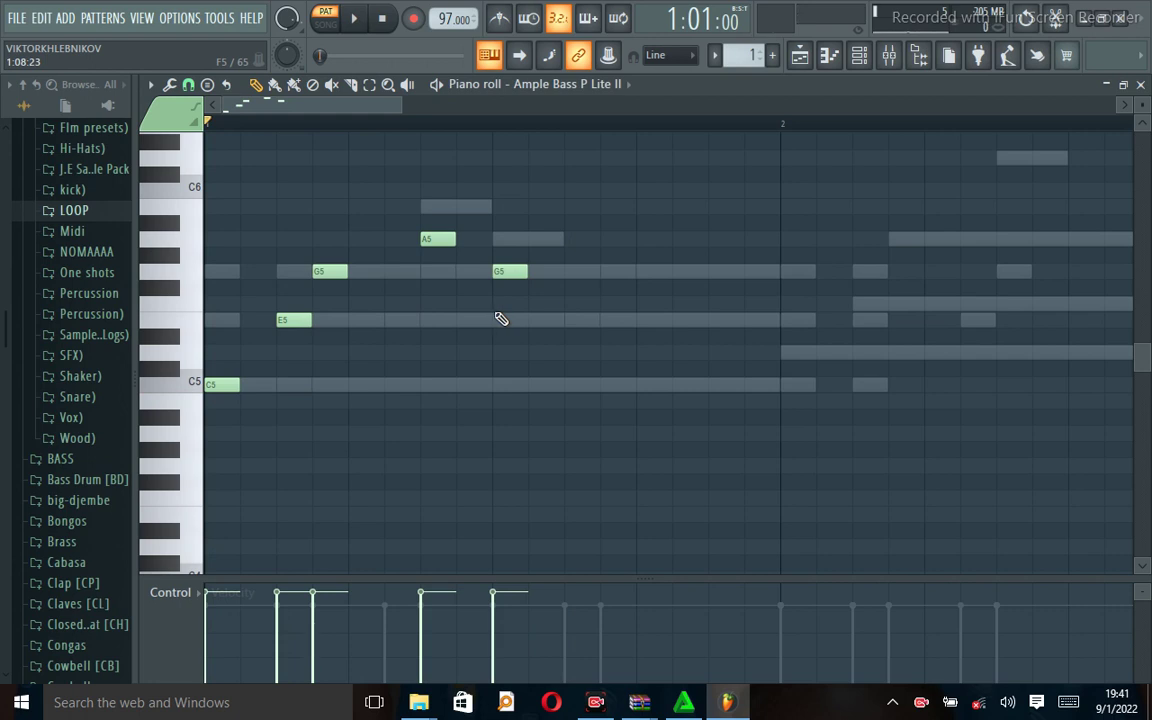
scroll(513, 297, "up", 1)
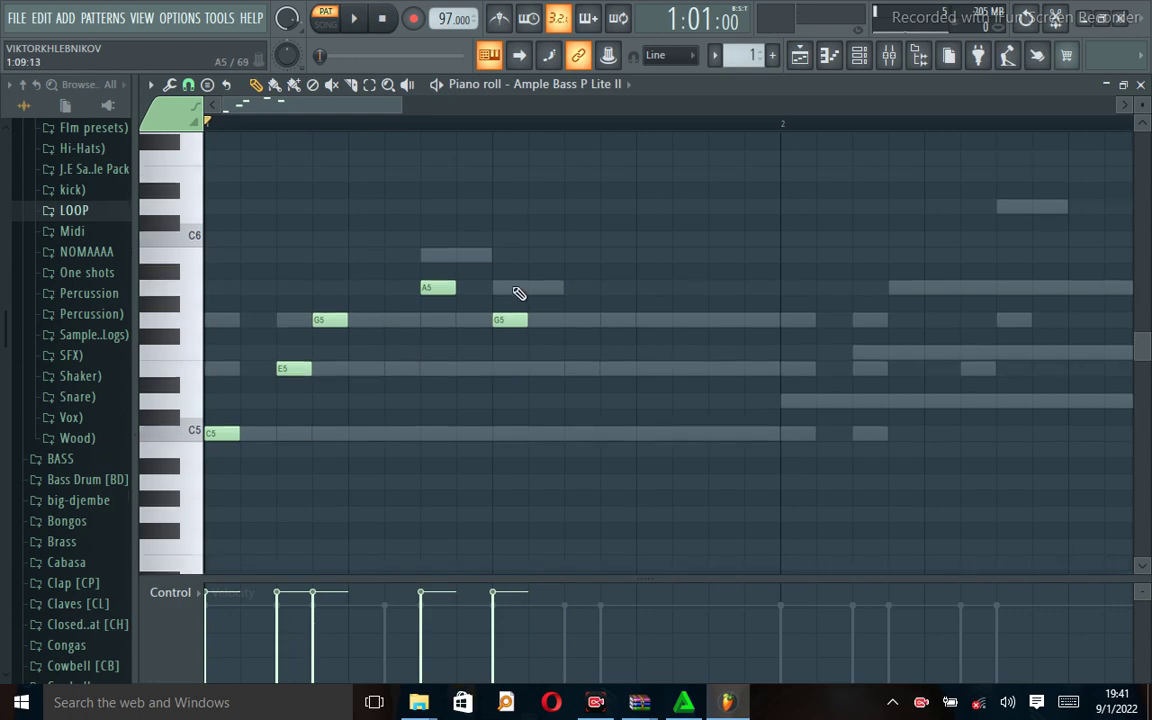
Step: Lower the G5 at step 9 to E5 and lengthen both it and the A5 at step 7 to two steps
key("space")
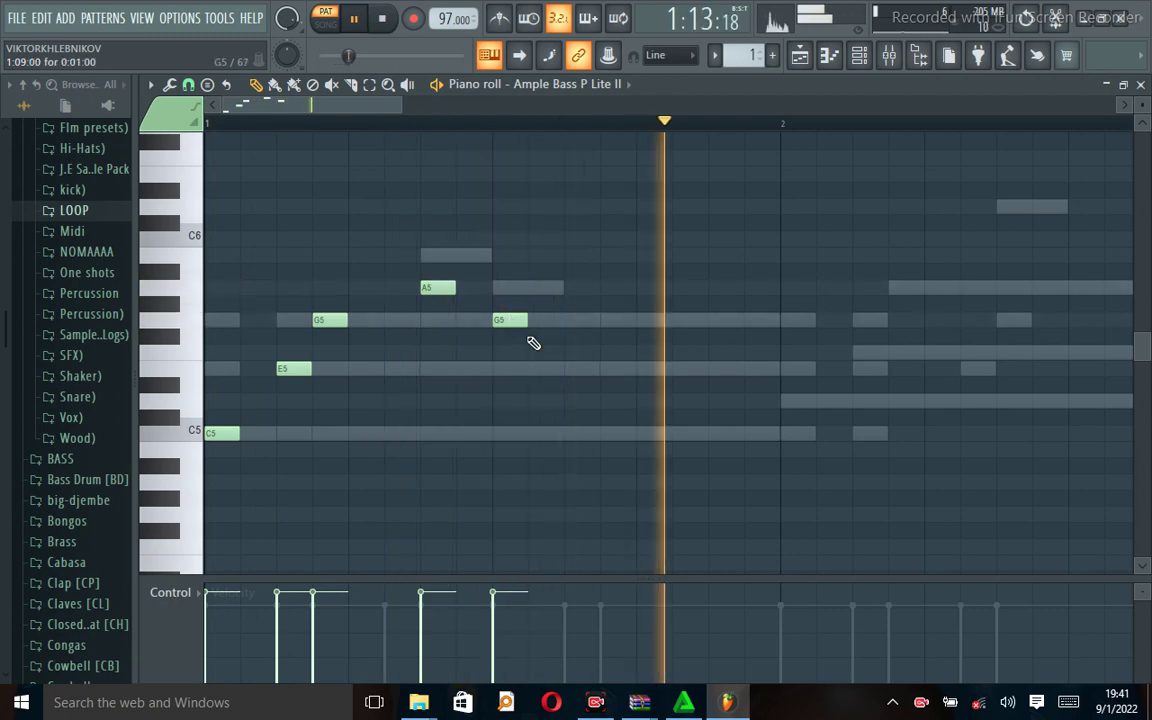
key("space")
left_click_drag(514, 322, 516, 370)
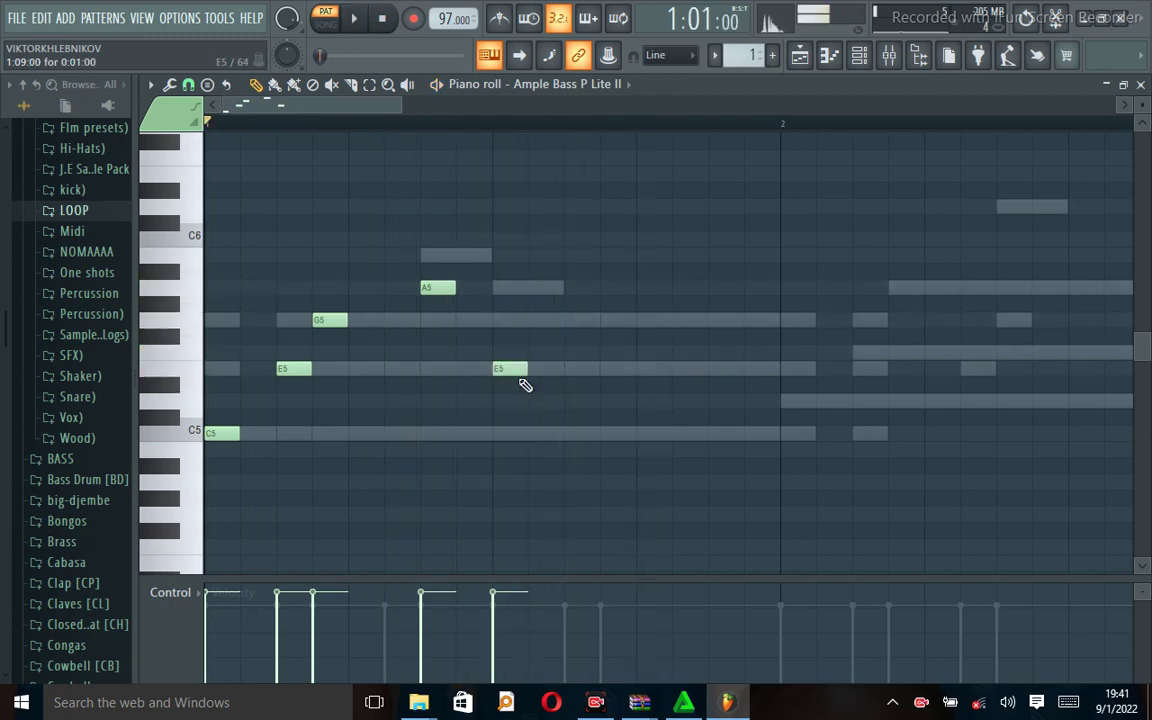
key("space")
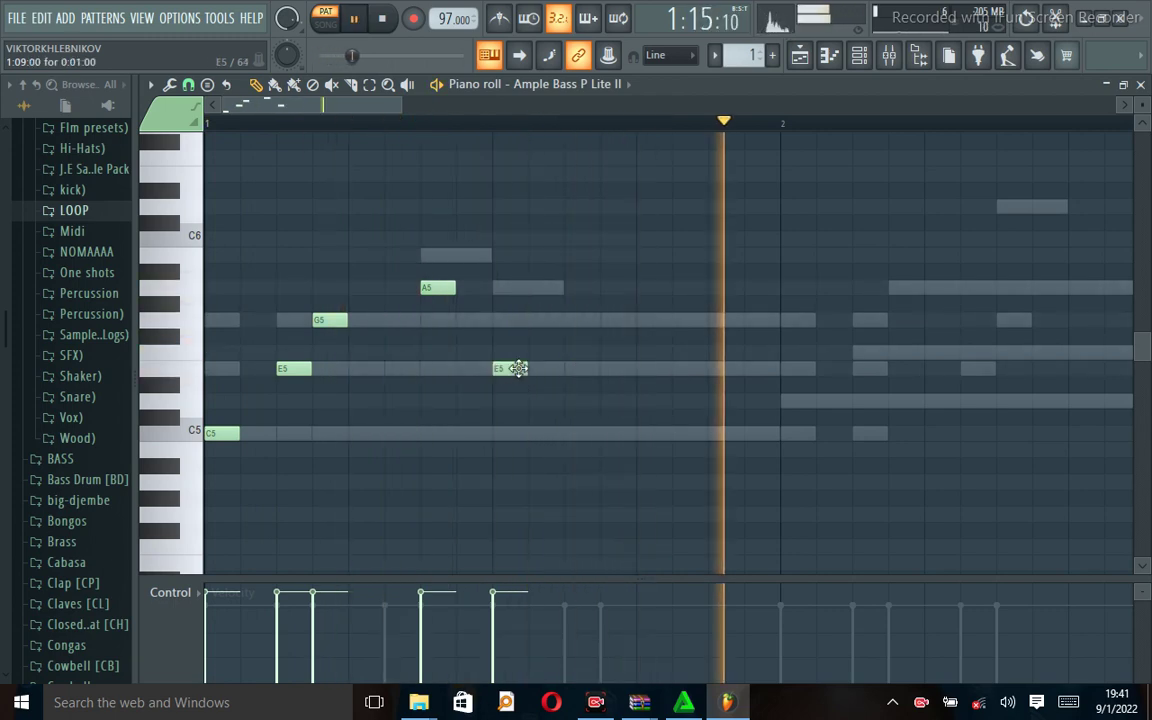
left_click_drag(525, 369, 561, 371)
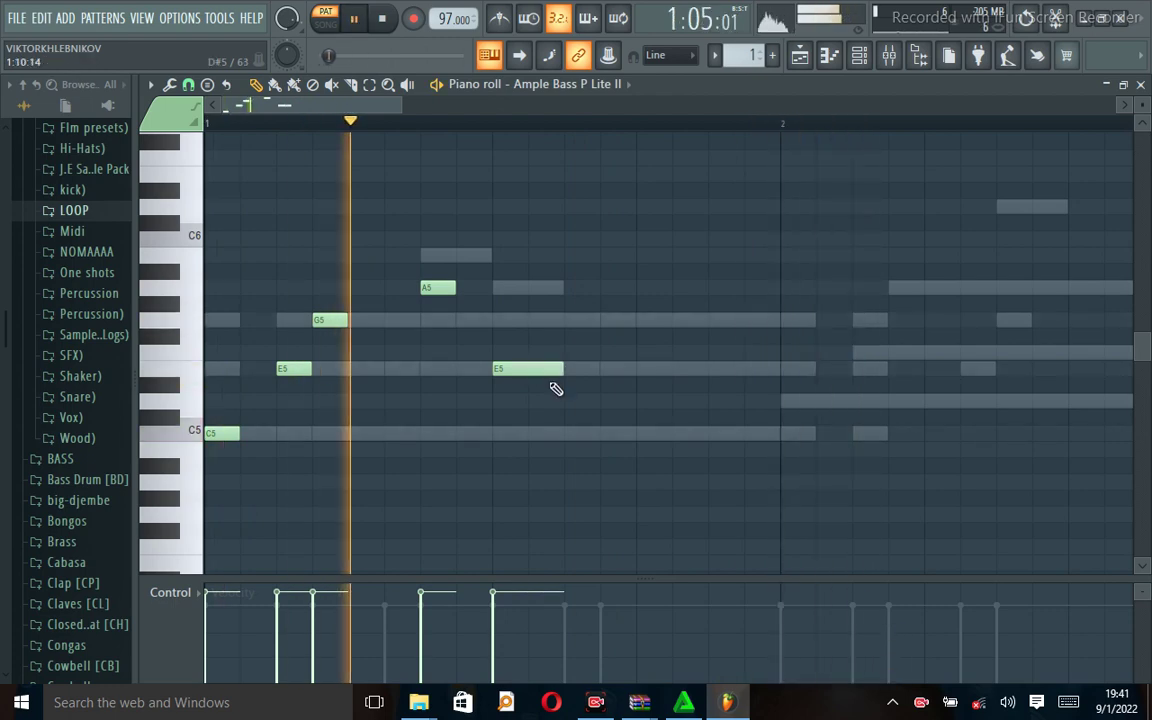
key("space")
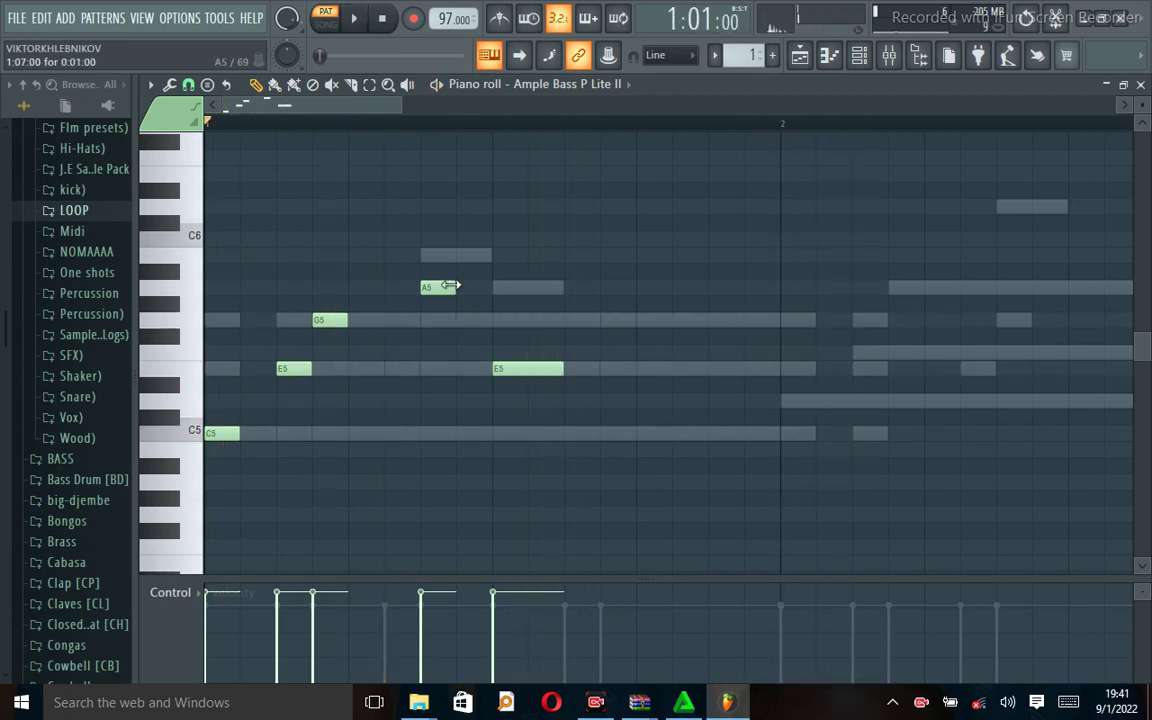
key("space")
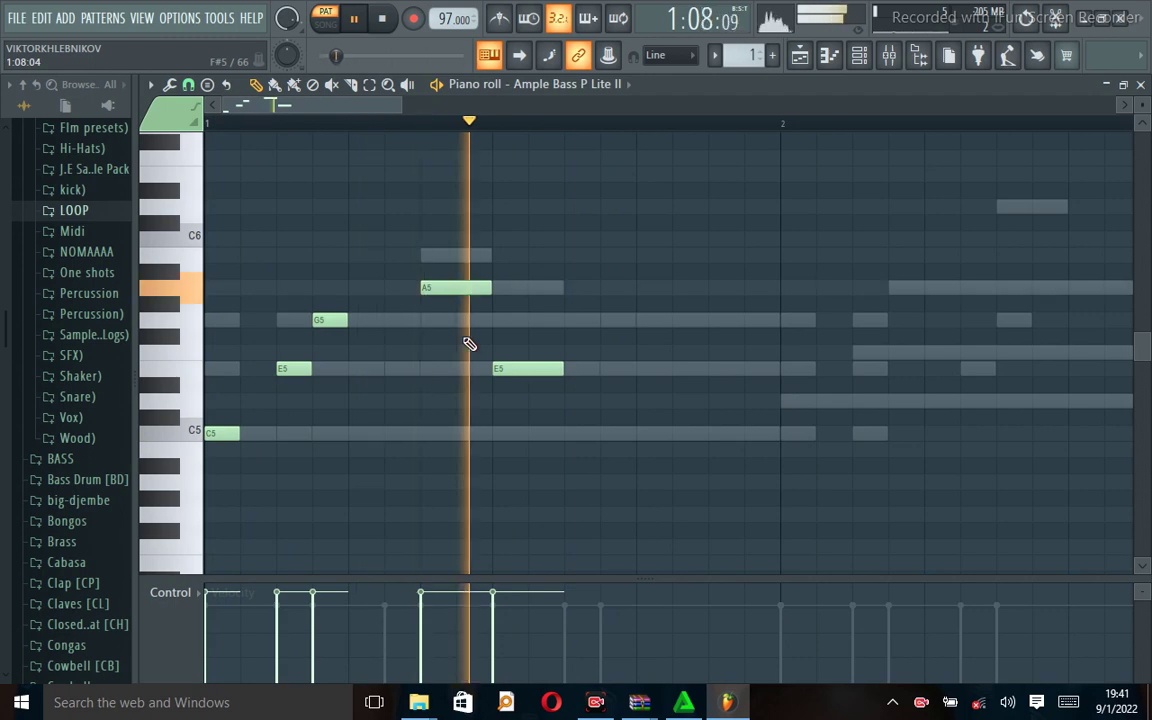
key("space")
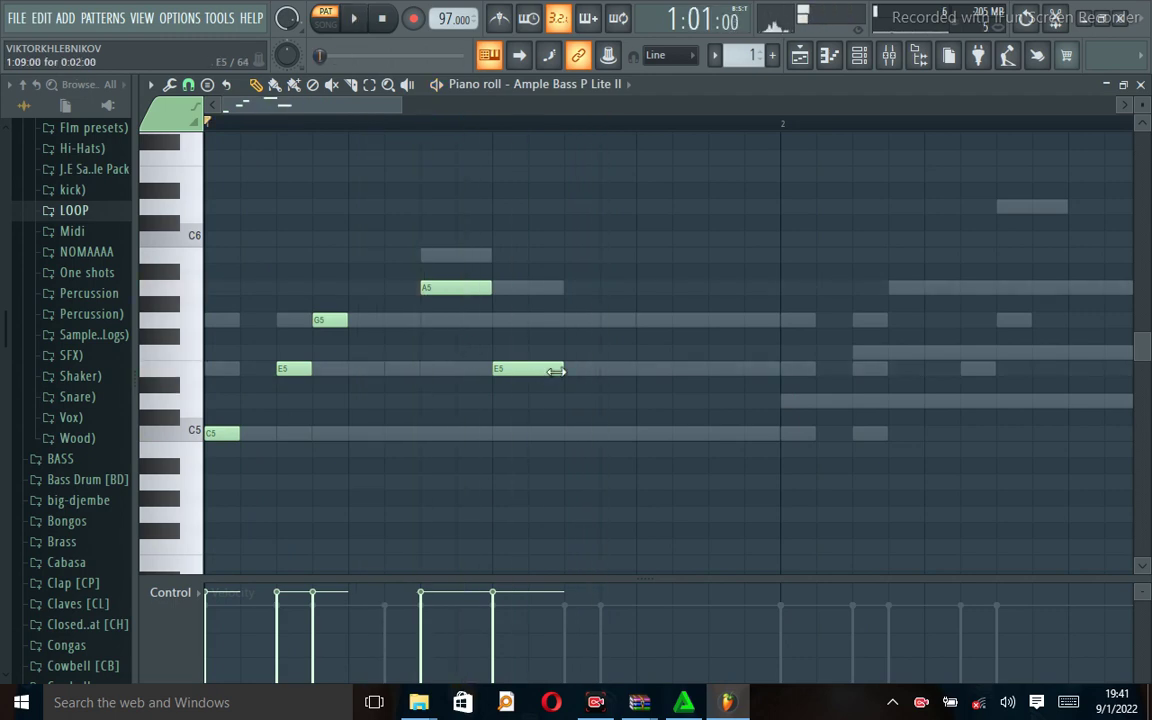
Step: Add one-step bass notes C5 at step 12 and D5 at step 13 of bar 1, checking them in playback
left_click(600, 320)
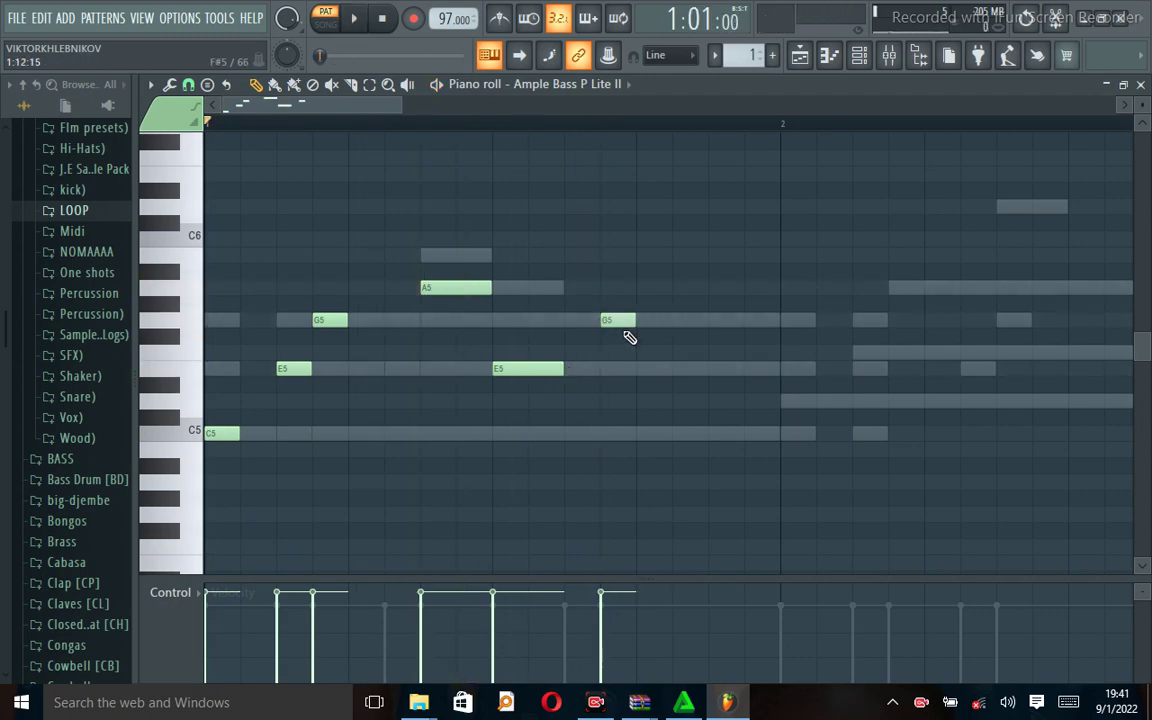
left_click_drag(622, 322, 617, 432)
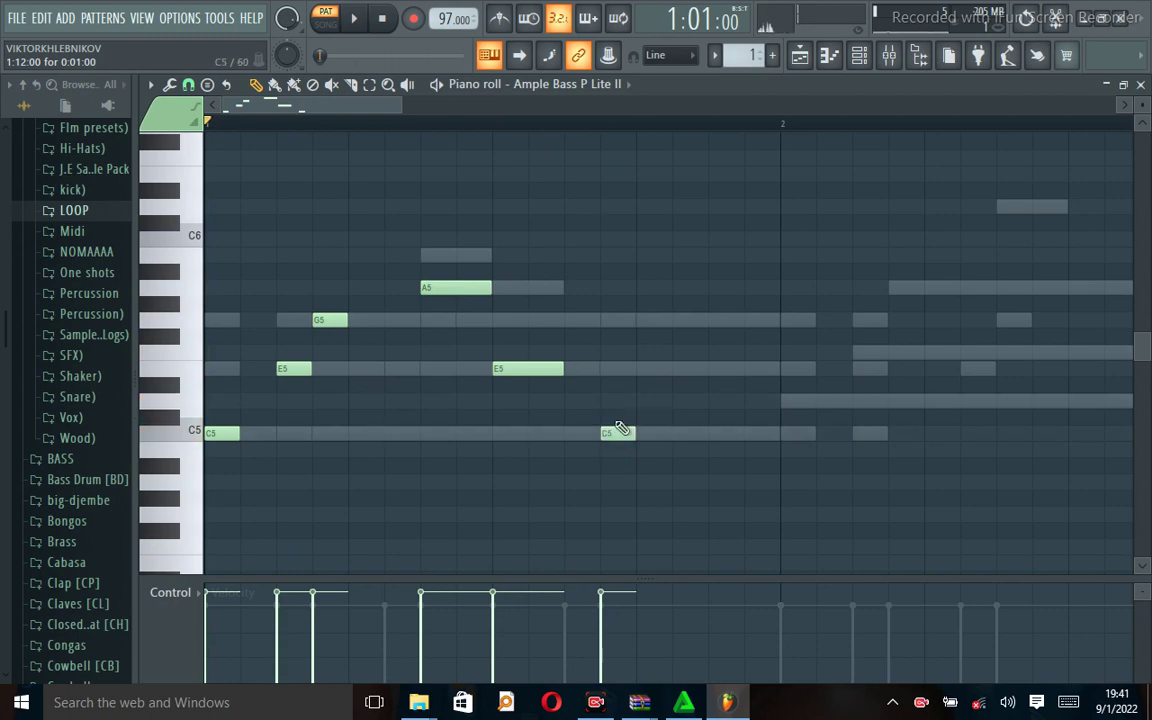
scroll(620, 440, "down", 1)
mouse_move(680, 368)
left_mouse_down()
mouse_move(668, 355)
mouse_move(679, 352)
left_mouse_up()
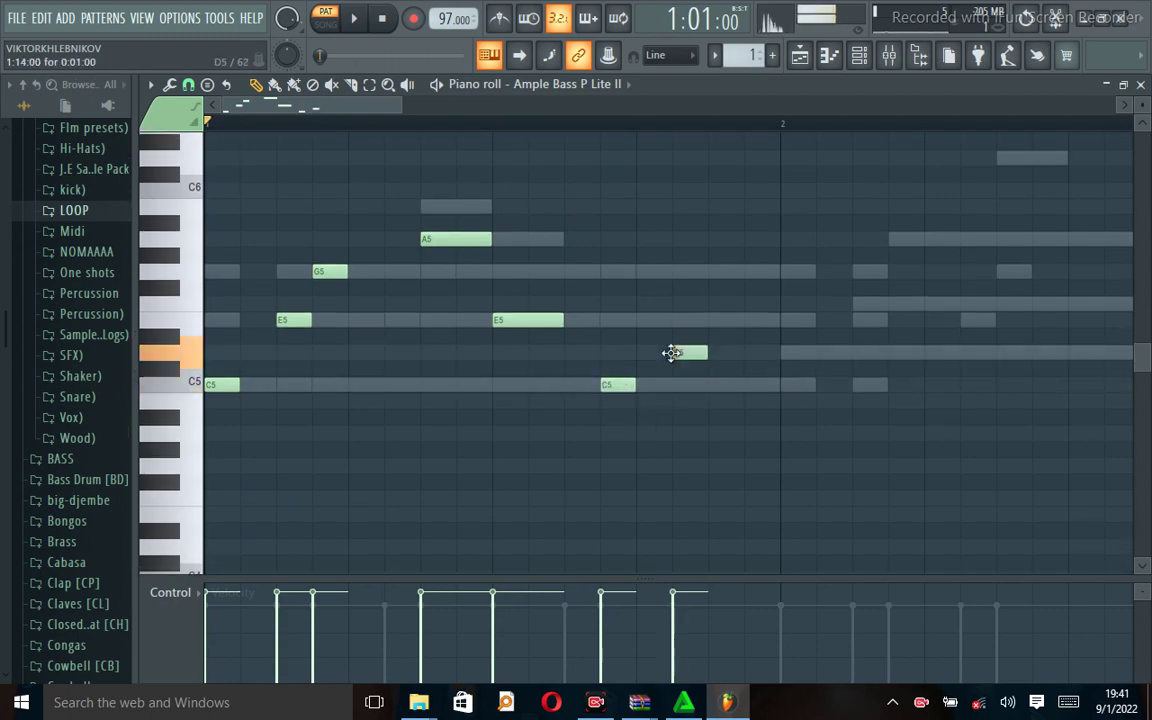
key("space")
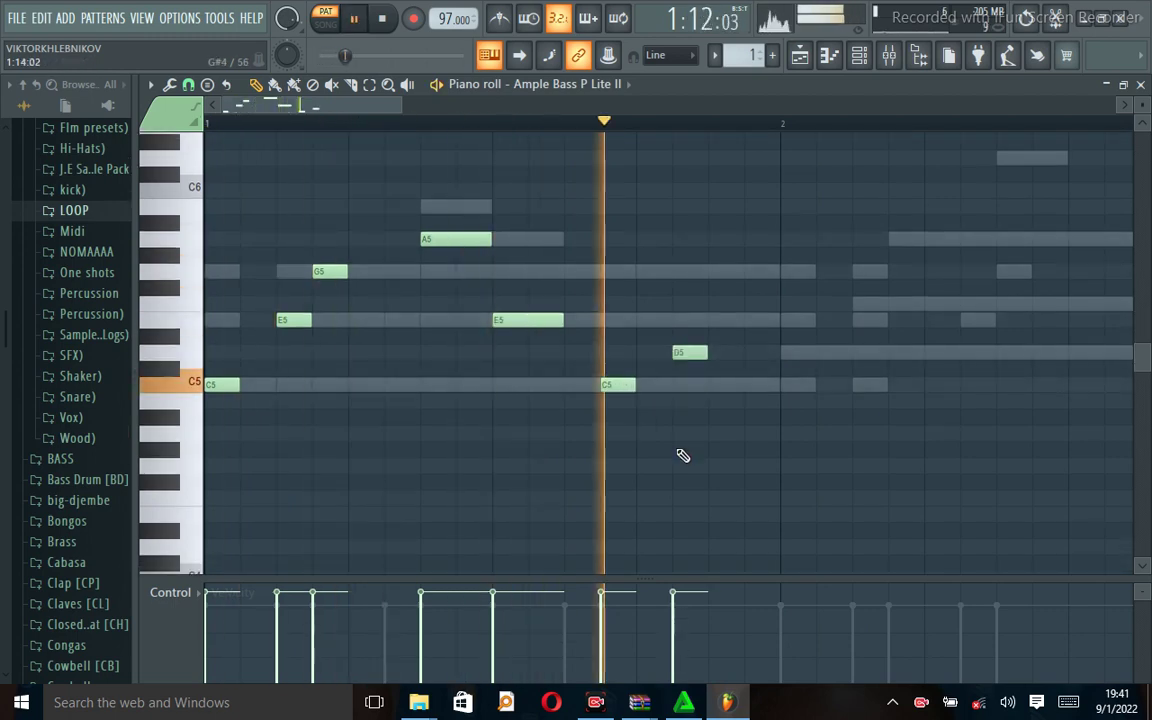
key("space")
left_click_drag(681, 356, 646, 354)
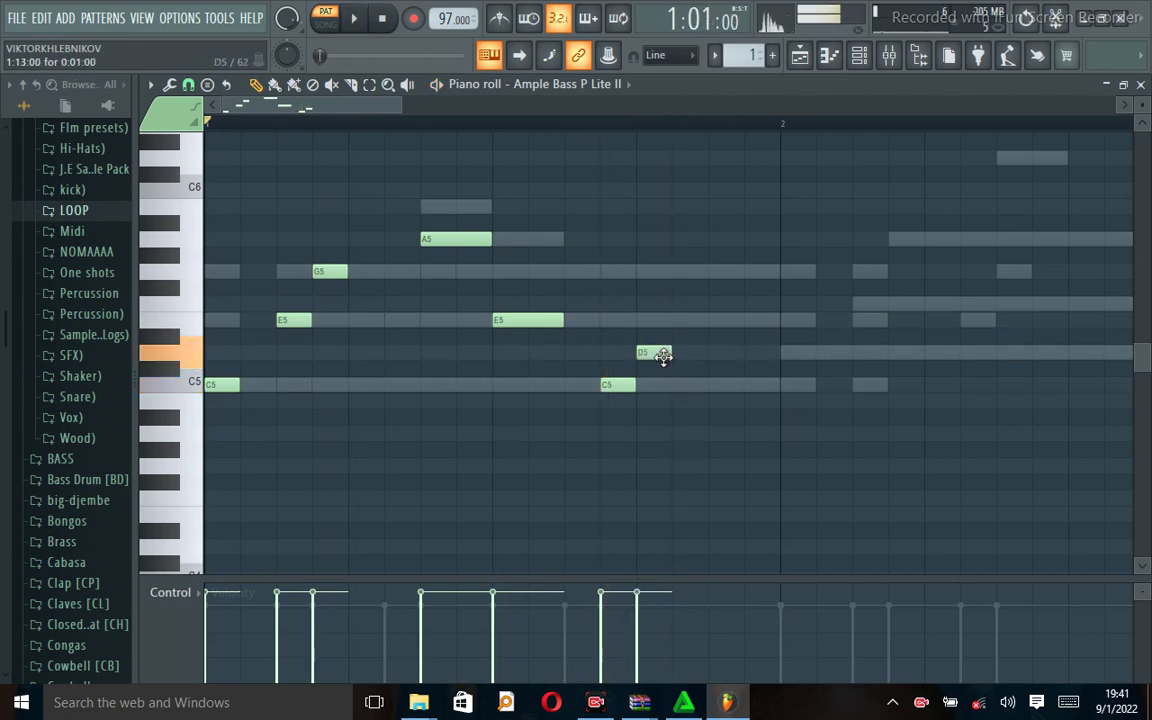
key("space")
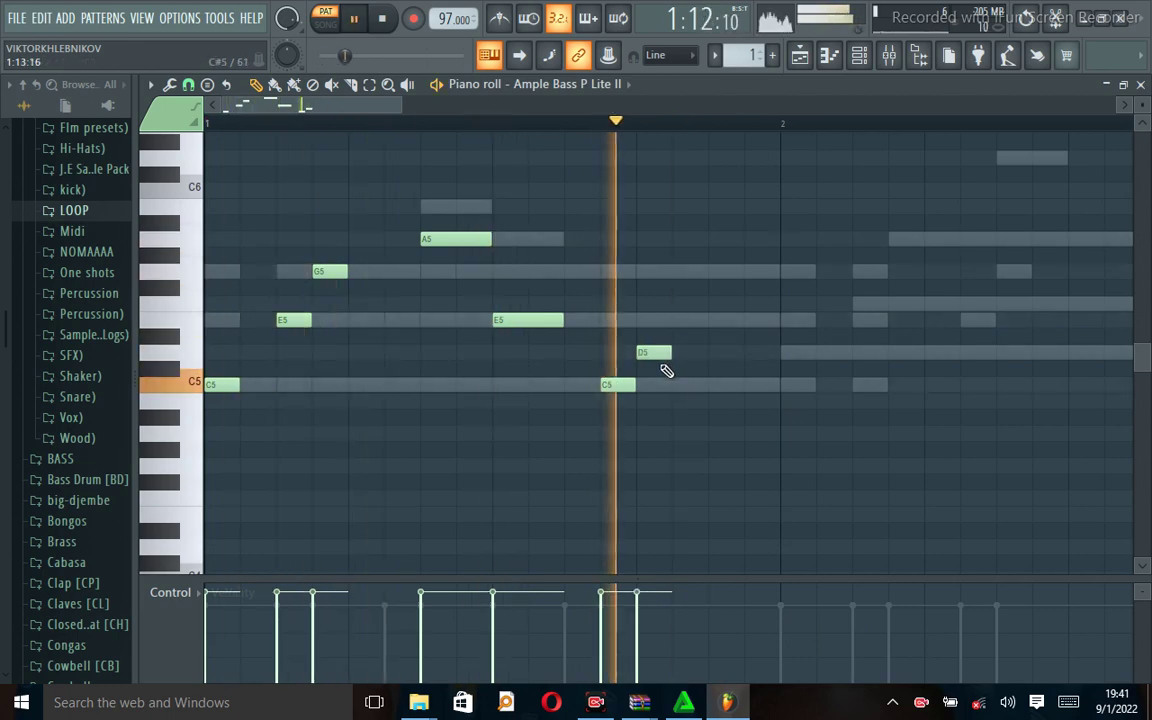
key("space")
Step: Add a two-step bass note E5 at step 15 of bar 1 and play the whole bass phrase
left_click(706, 321)
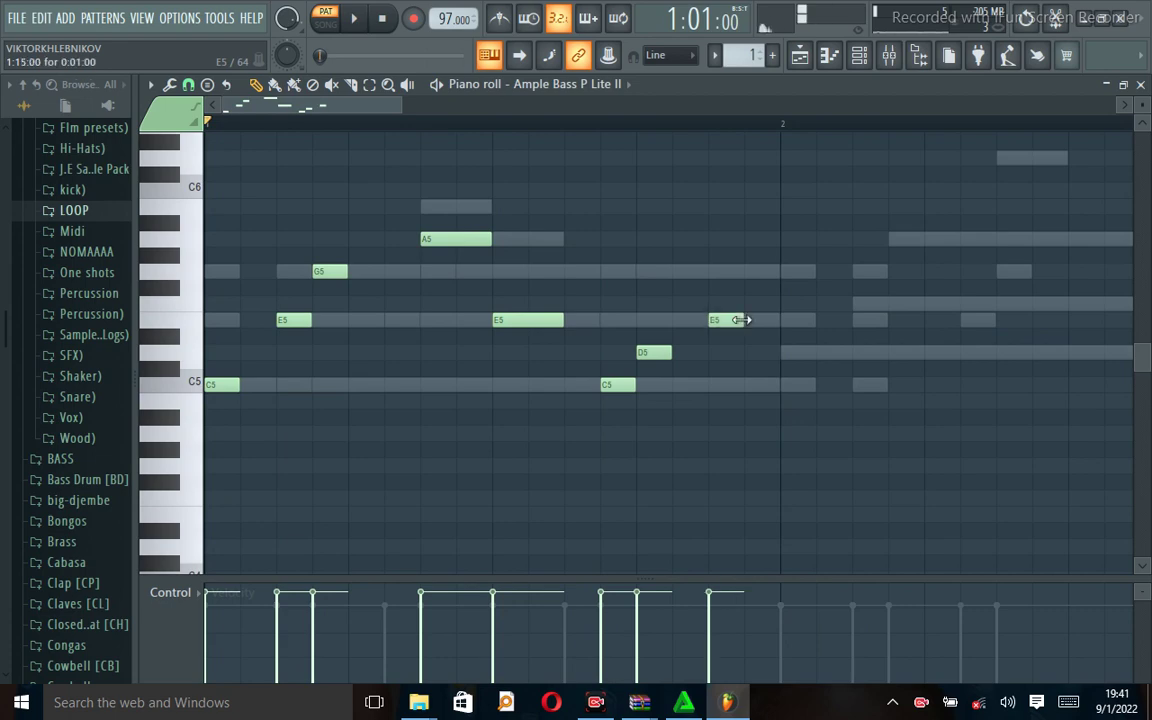
key("space")
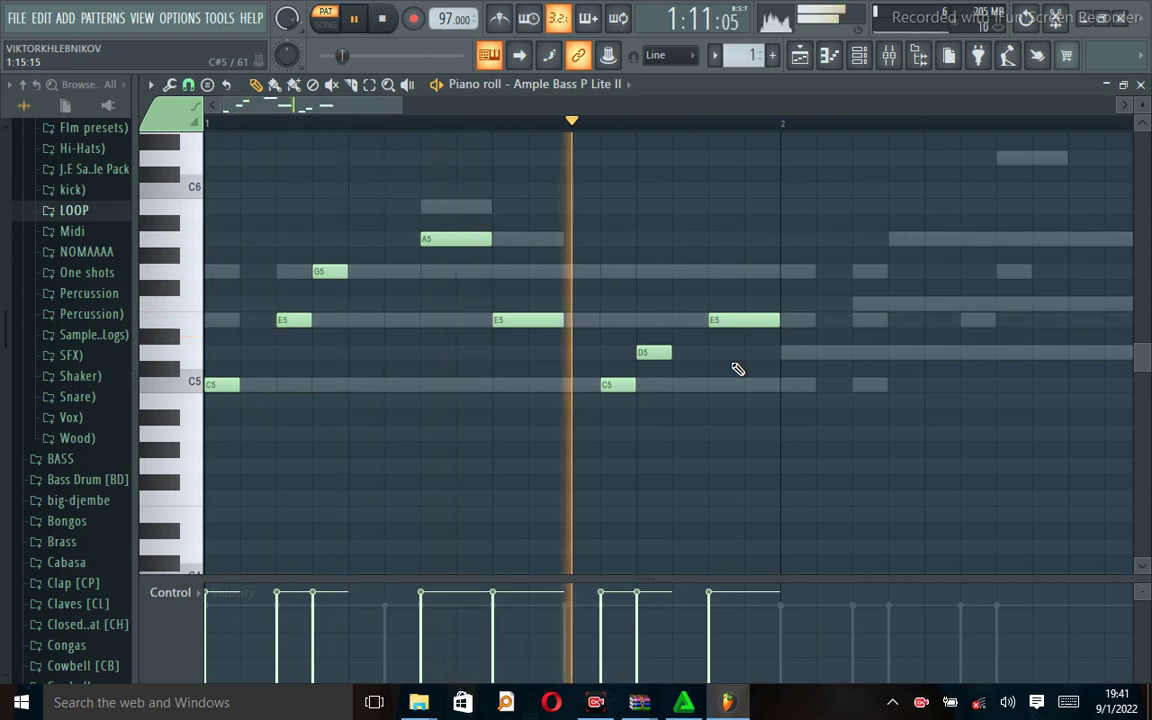
key("space")
key("space")
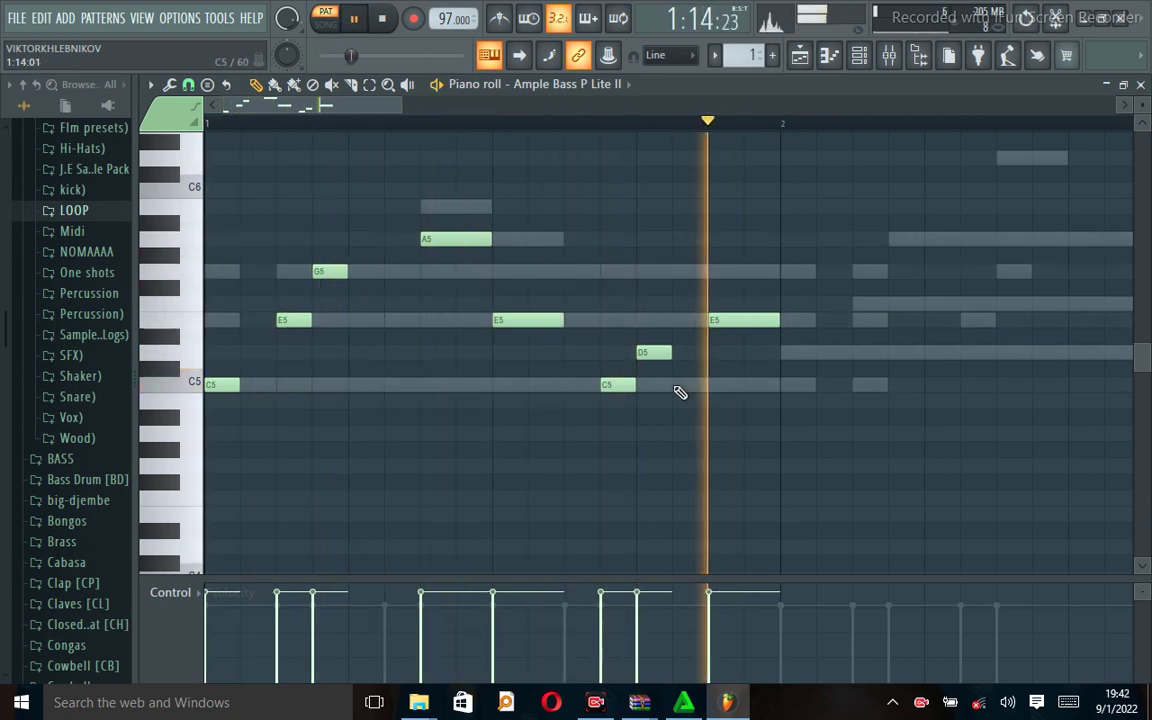
key("space")
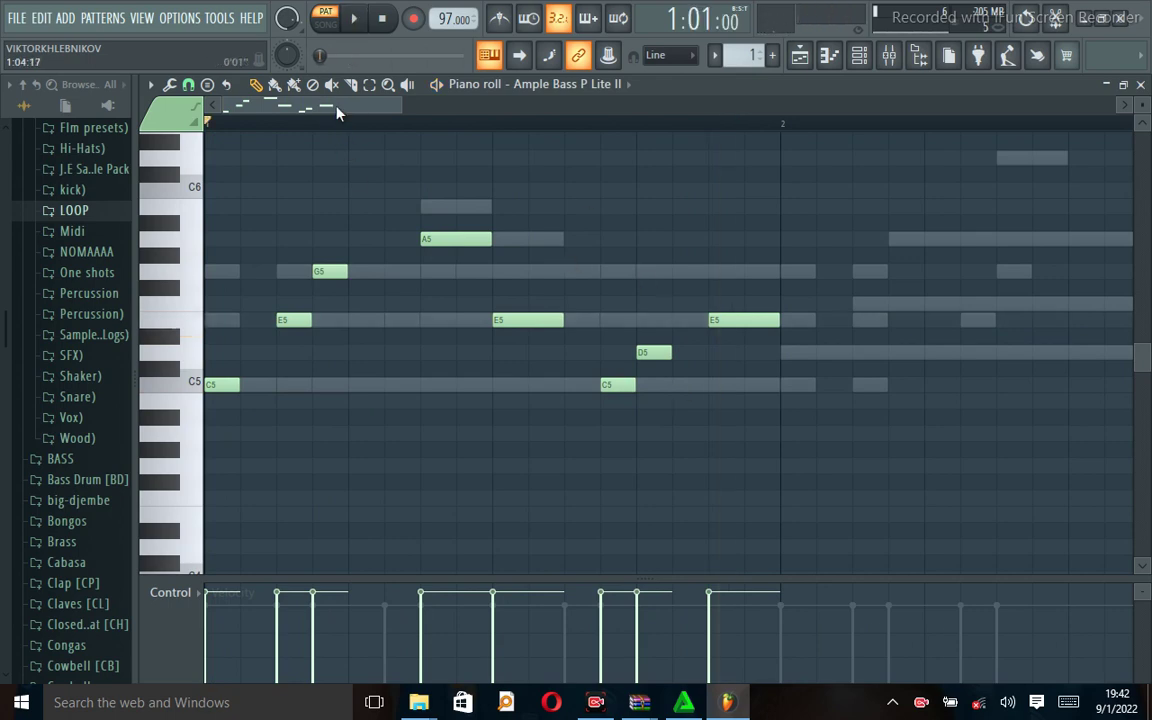
Step: Select all bass notes in bar 1 and duplicate them into bar 2
left_click_drag(334, 108, 393, 113)
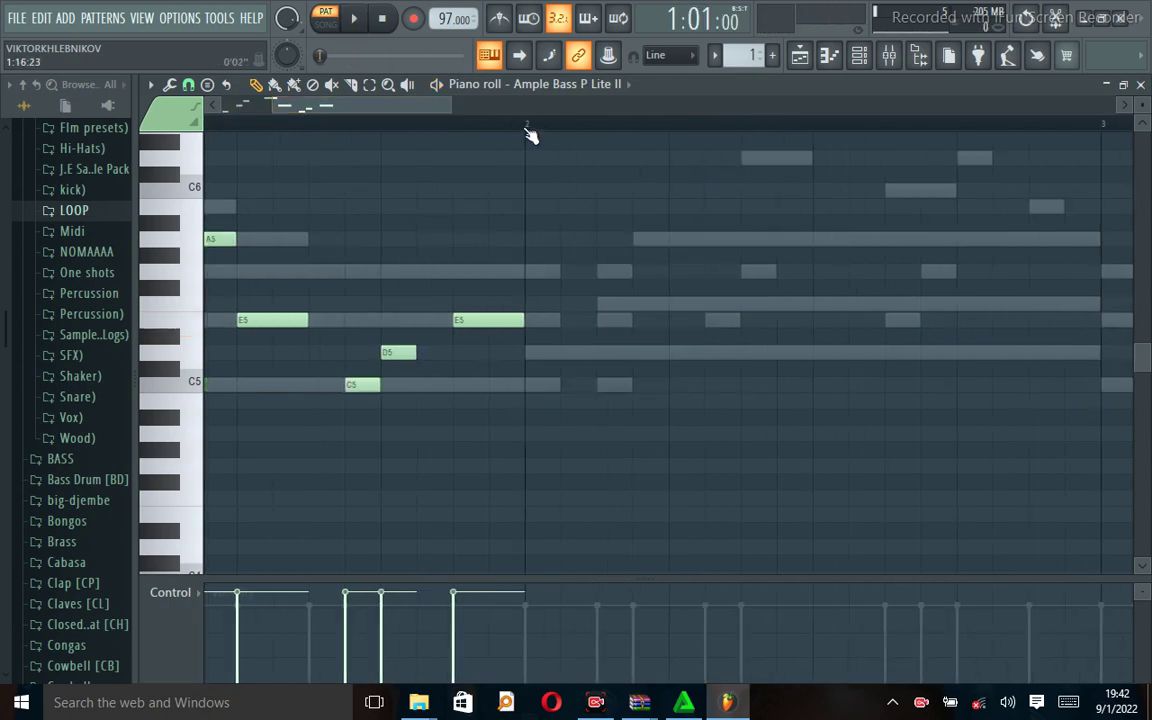
key("ctrl+a")
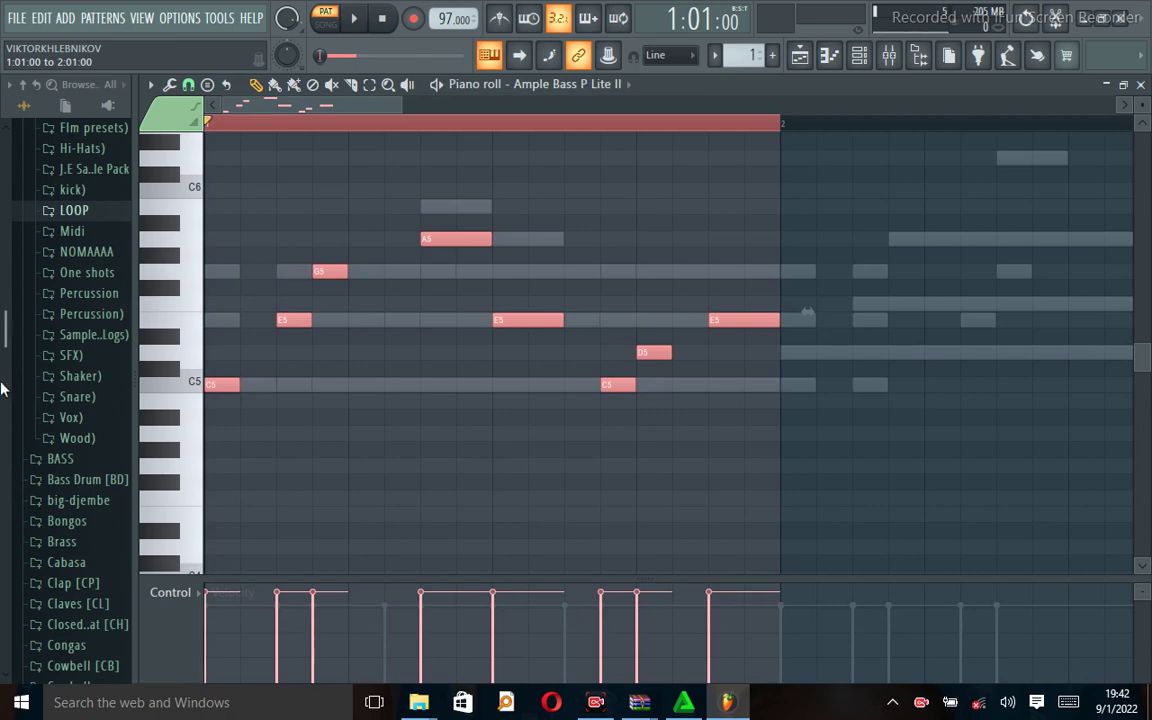
key("ctrl+b")
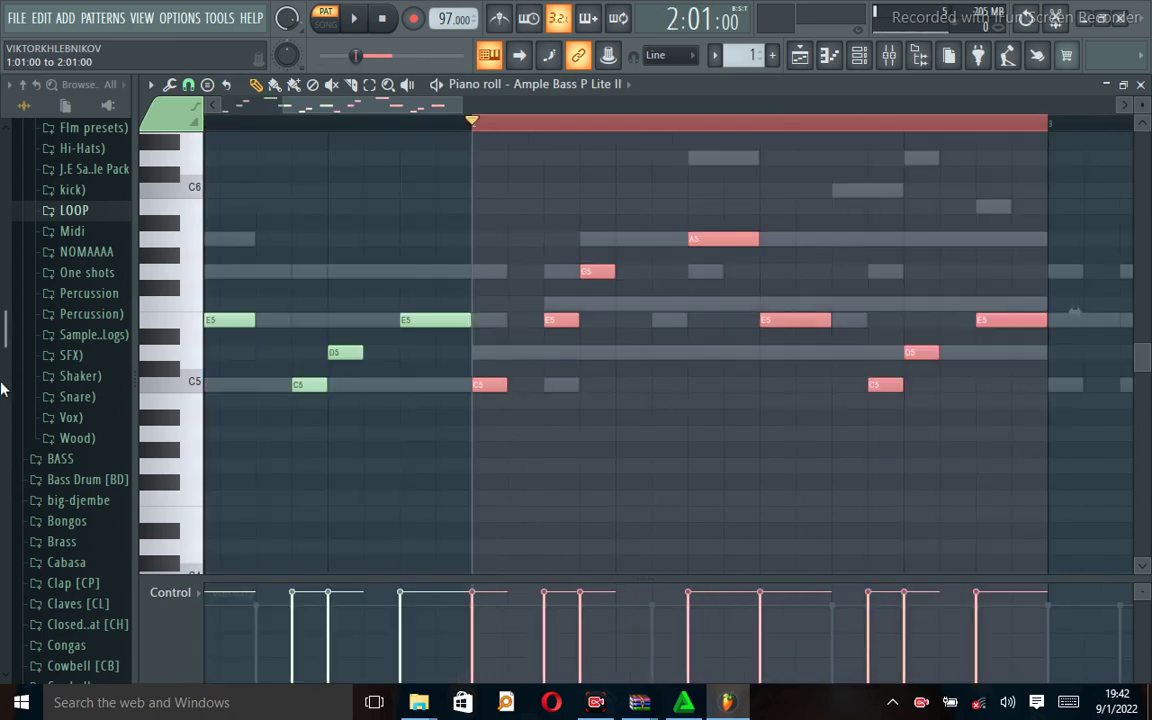
Step: Deselect the copied bass notes and lower bar 2's notes at steps 12, 13 and 15 to B4, G4 and A4
key("ctrl+d")
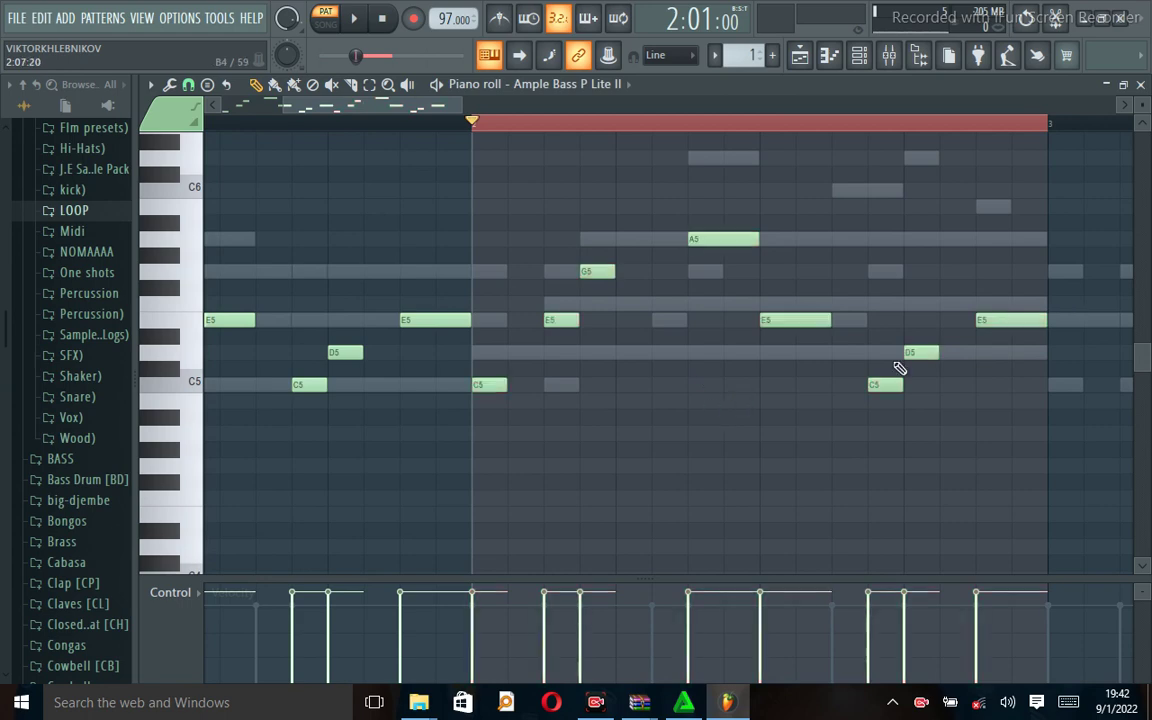
left_click(1025, 325)
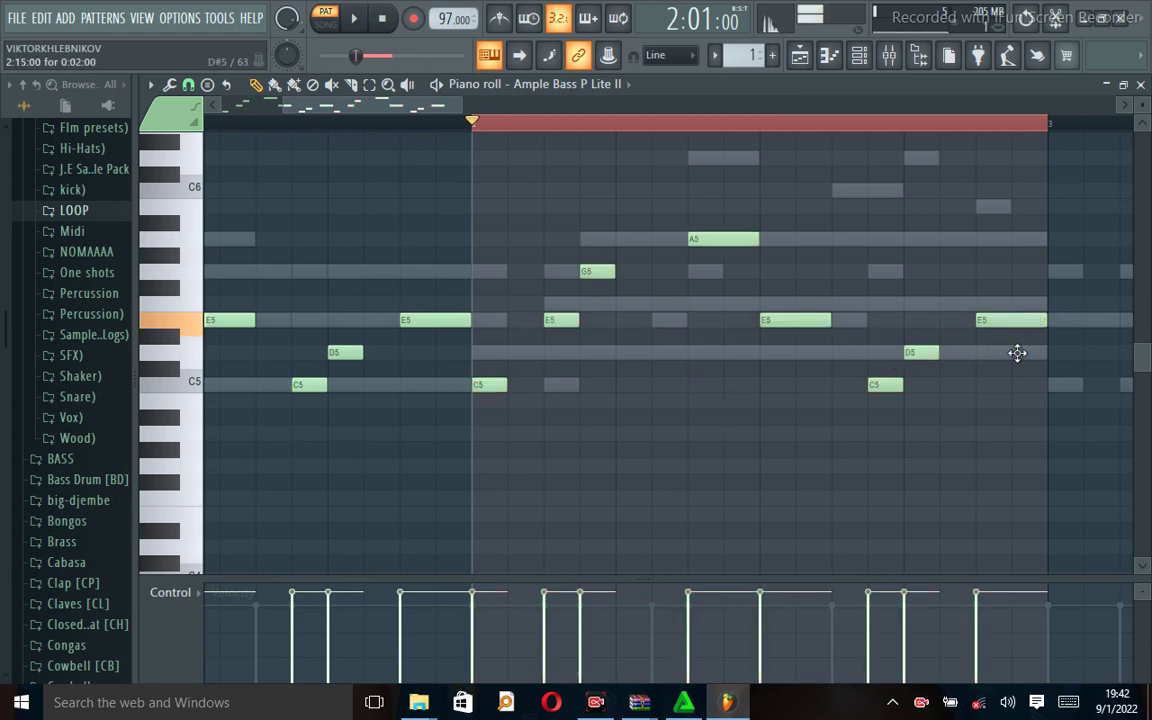
left_click_drag(1017, 353, 1016, 450)
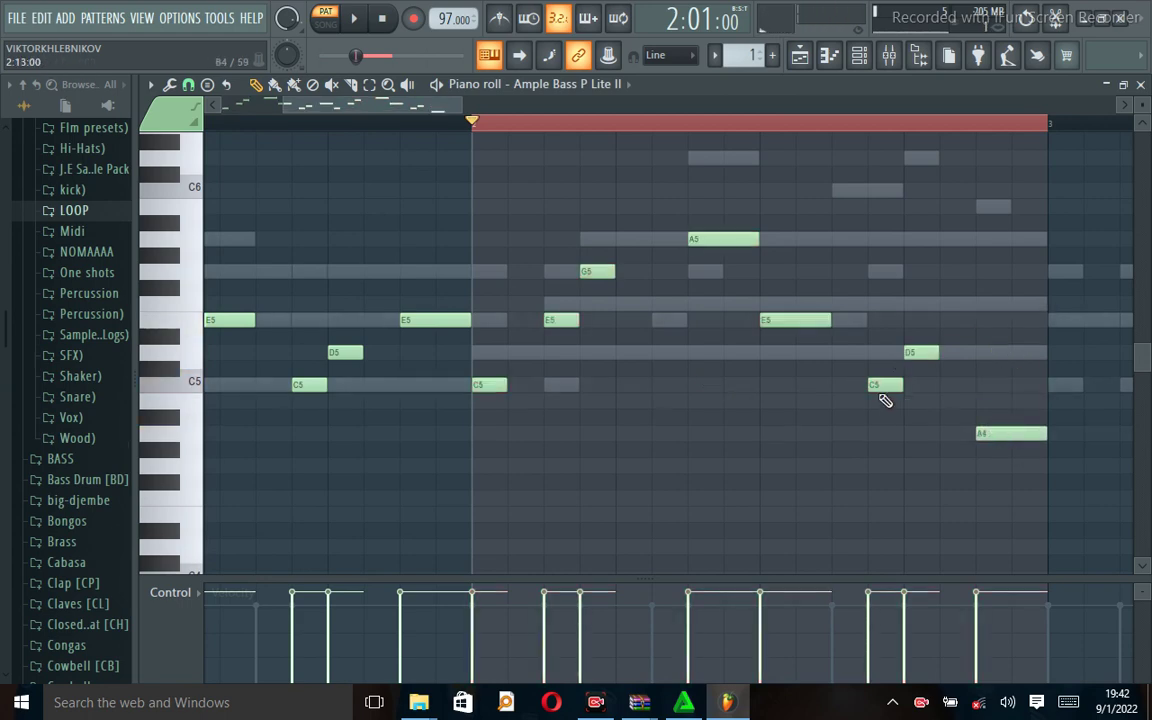
left_click_drag(878, 384, 920, 474)
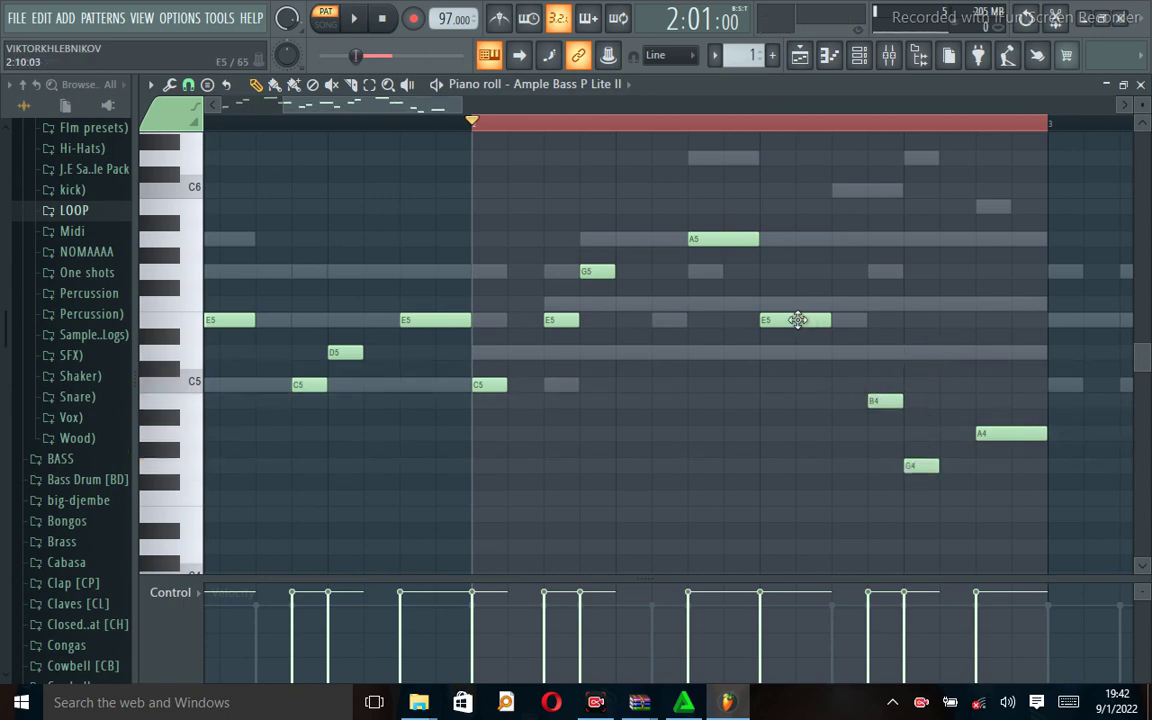
Step: Lower the bar 2 bass notes at steps 7 and 9 to F5 and D5, and play the phrase
left_click_drag(797, 319, 792, 356)
left_click_drag(733, 240, 740, 332)
key("space")
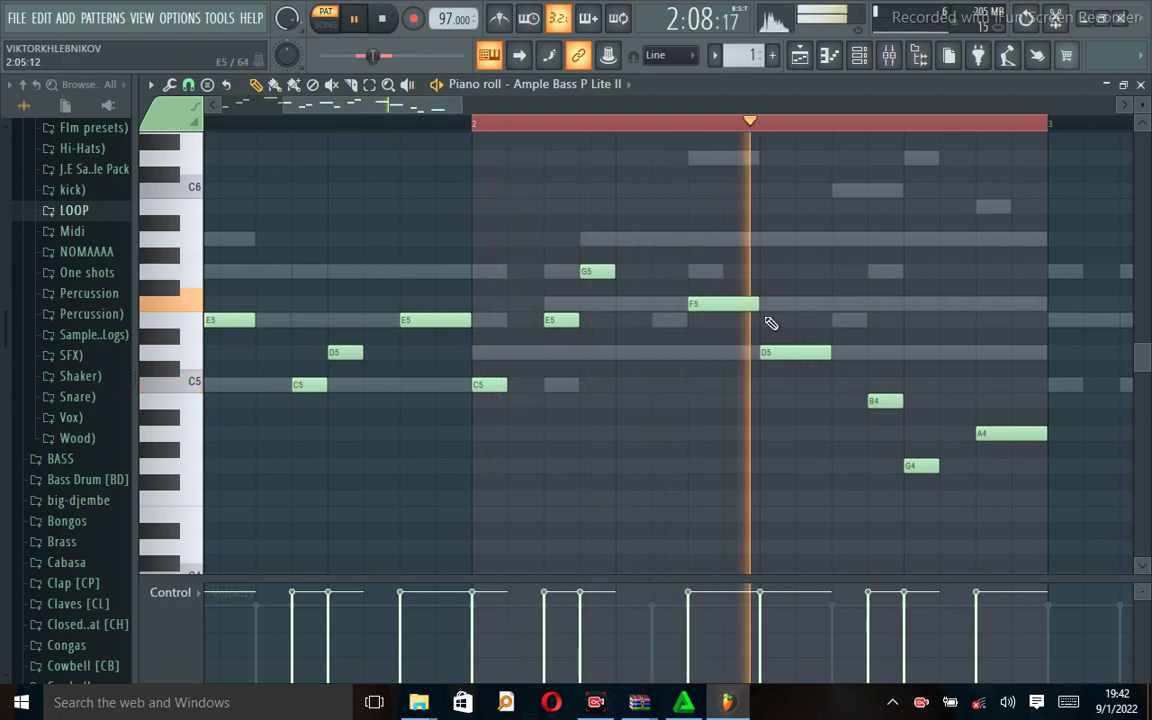
Step: Select the bass notes of bars 1 and 2, duplicate them into bars 3 and 4, and clear the selection
key("ctrl+a")
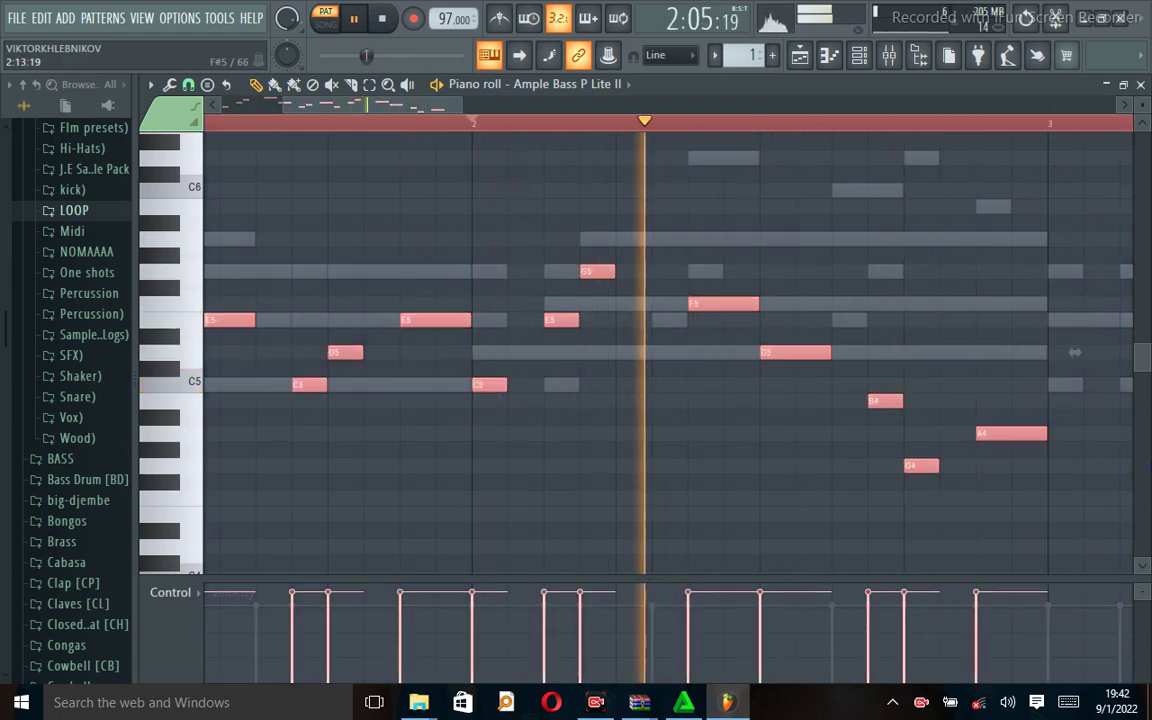
left_click(1140, 84)
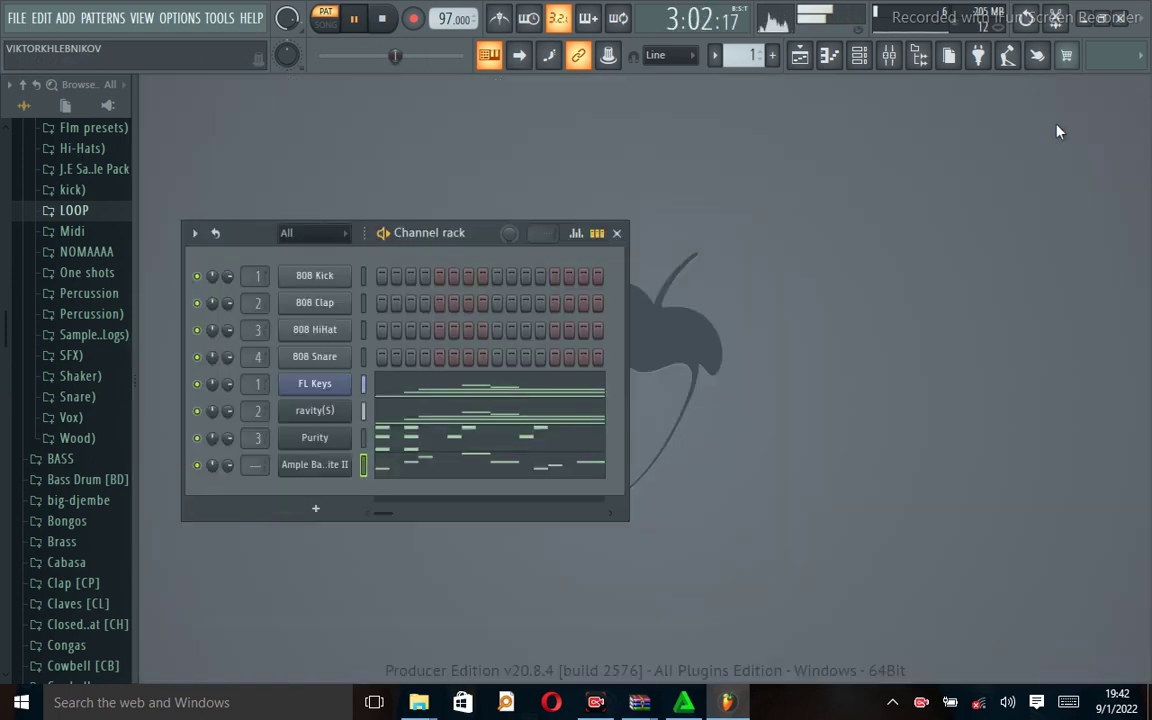
left_click(450, 465)
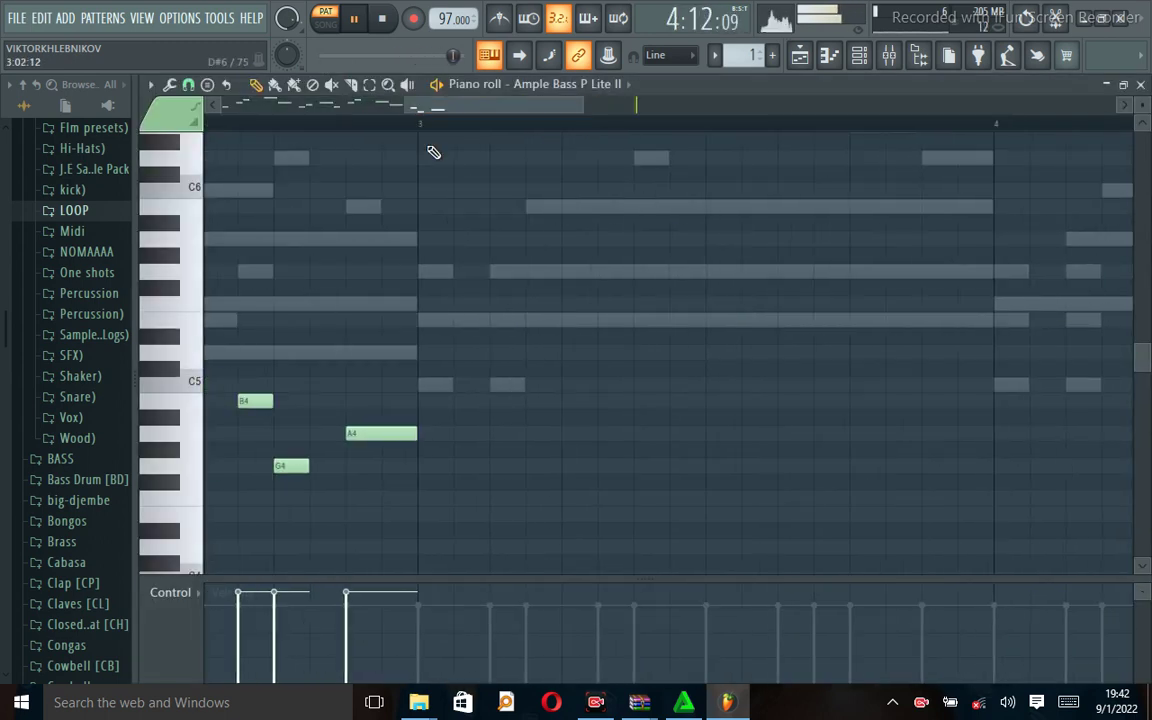
left_click_drag(424, 123, 5, 232)
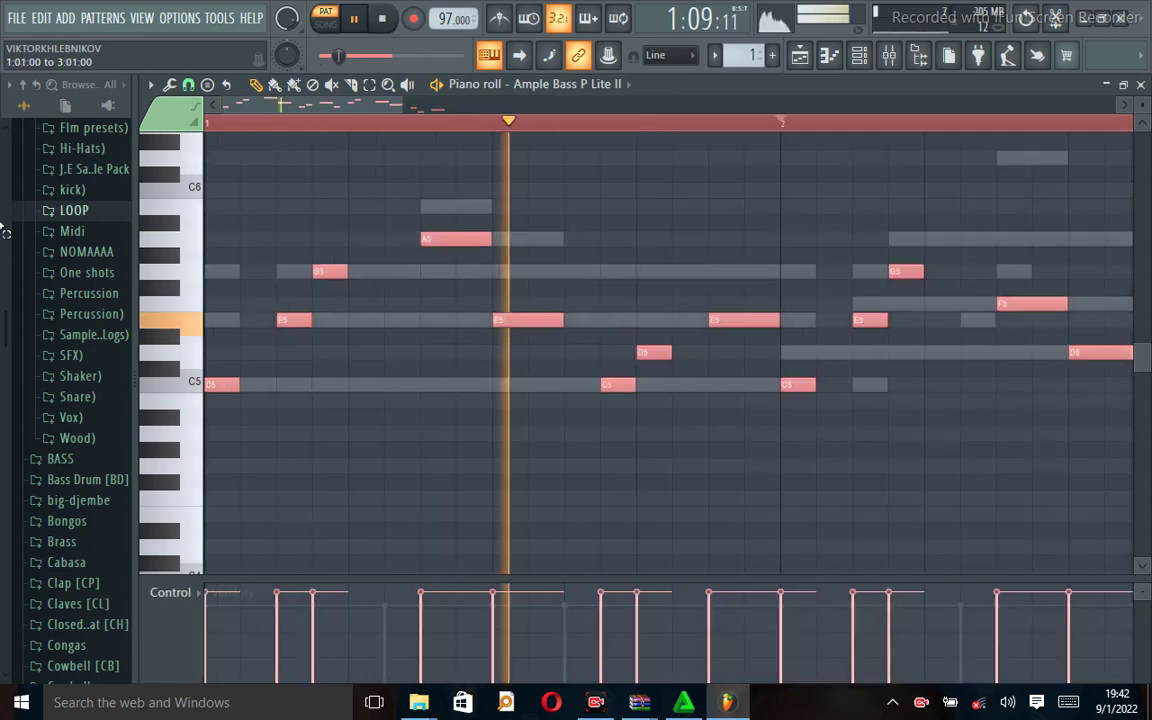
scroll(545, 141, "right", 5)
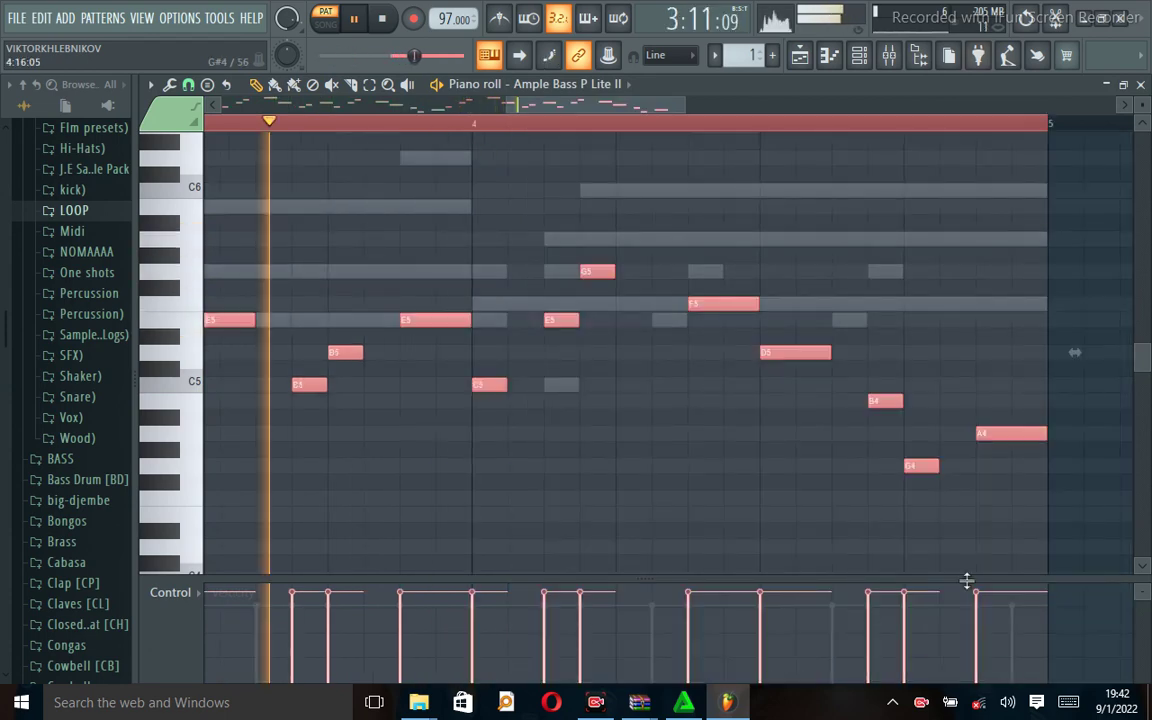
left_click(815, 496)
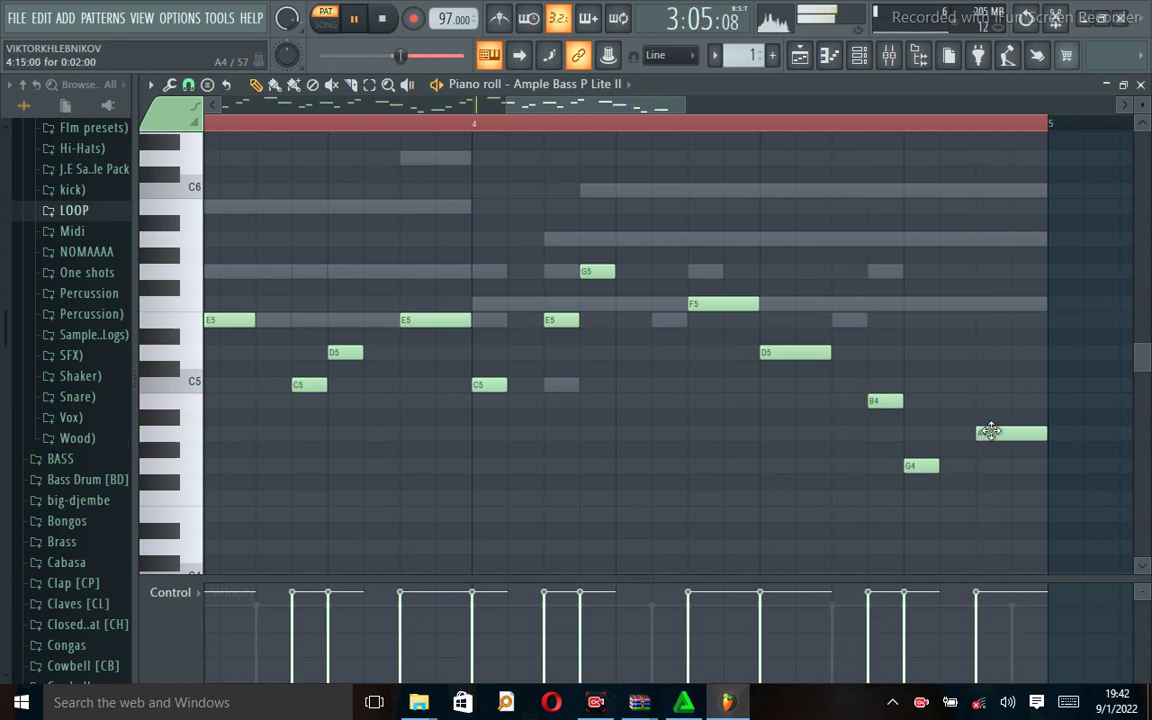
Step: Check the note properties of the A4 bass note at step 15 of bar 4 and leave the bass piano roll
double_click(993, 433)
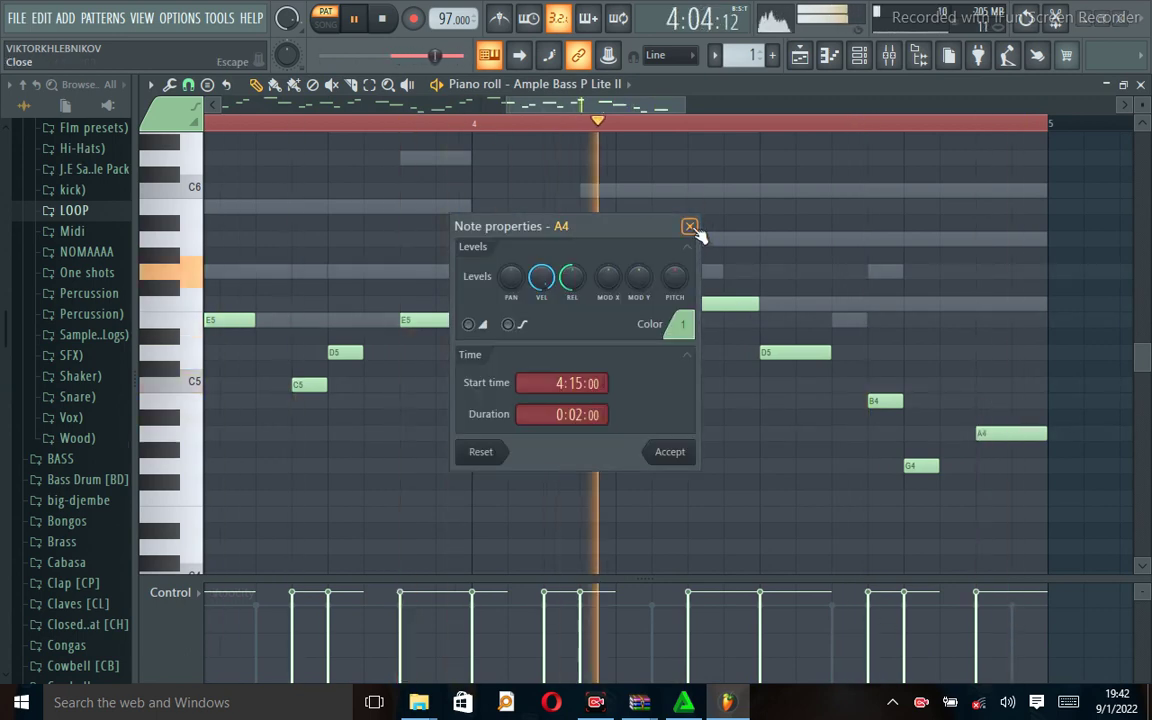
left_click(690, 227)
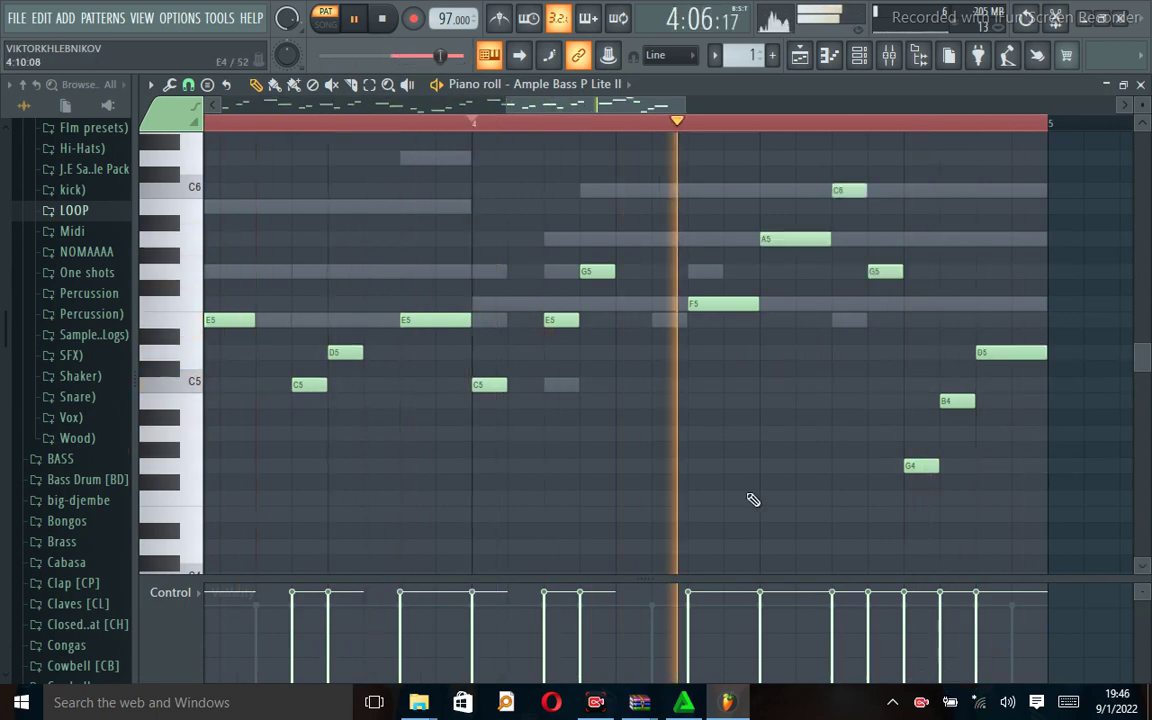
left_click(1140, 84)
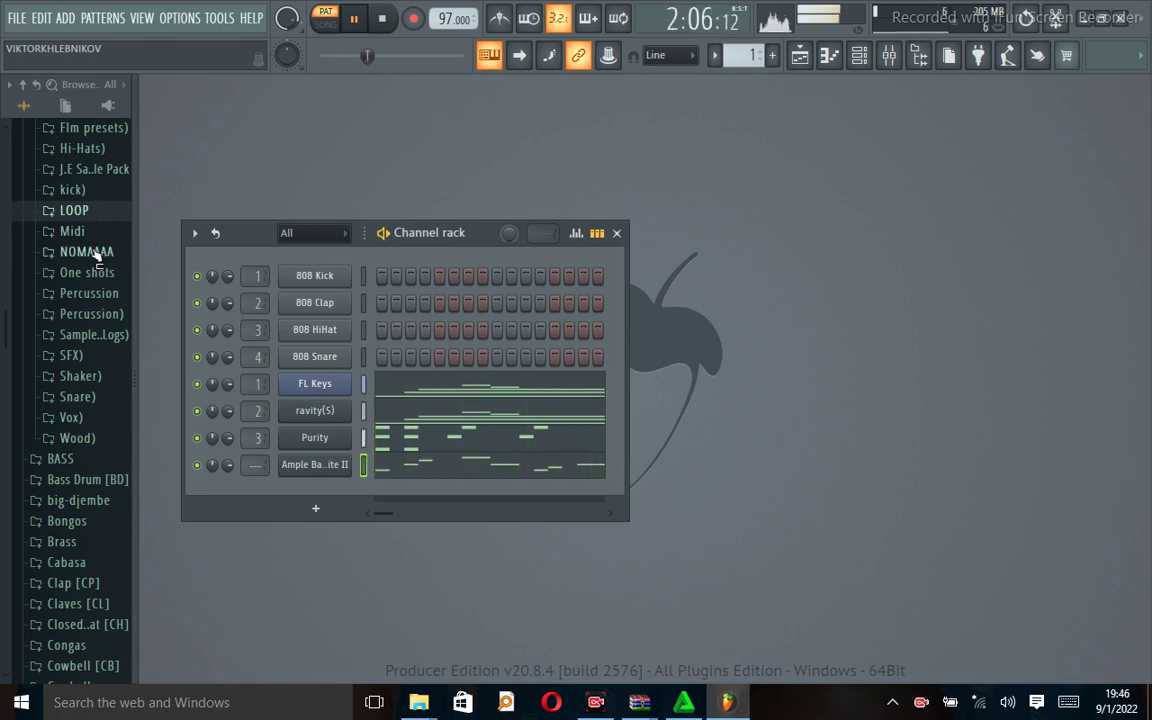
Step: Look through the Wood and second Percussion sample folders for a percussion sound while the pattern plays
left_click(81, 438)
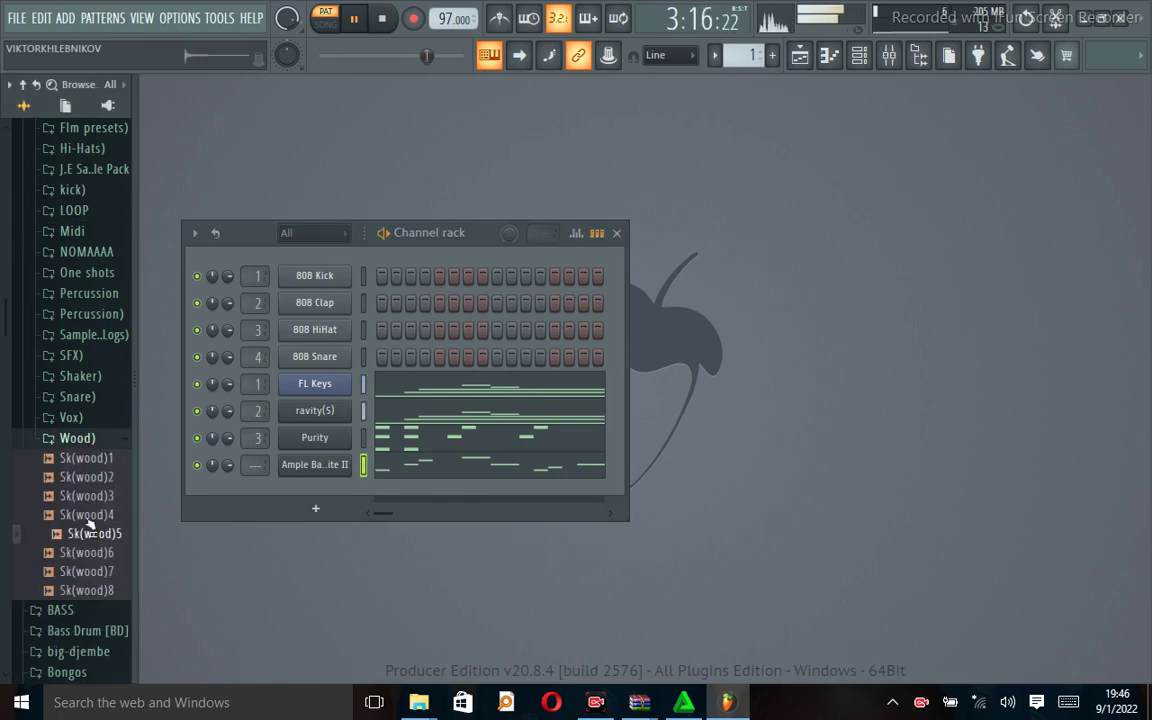
left_click(107, 440)
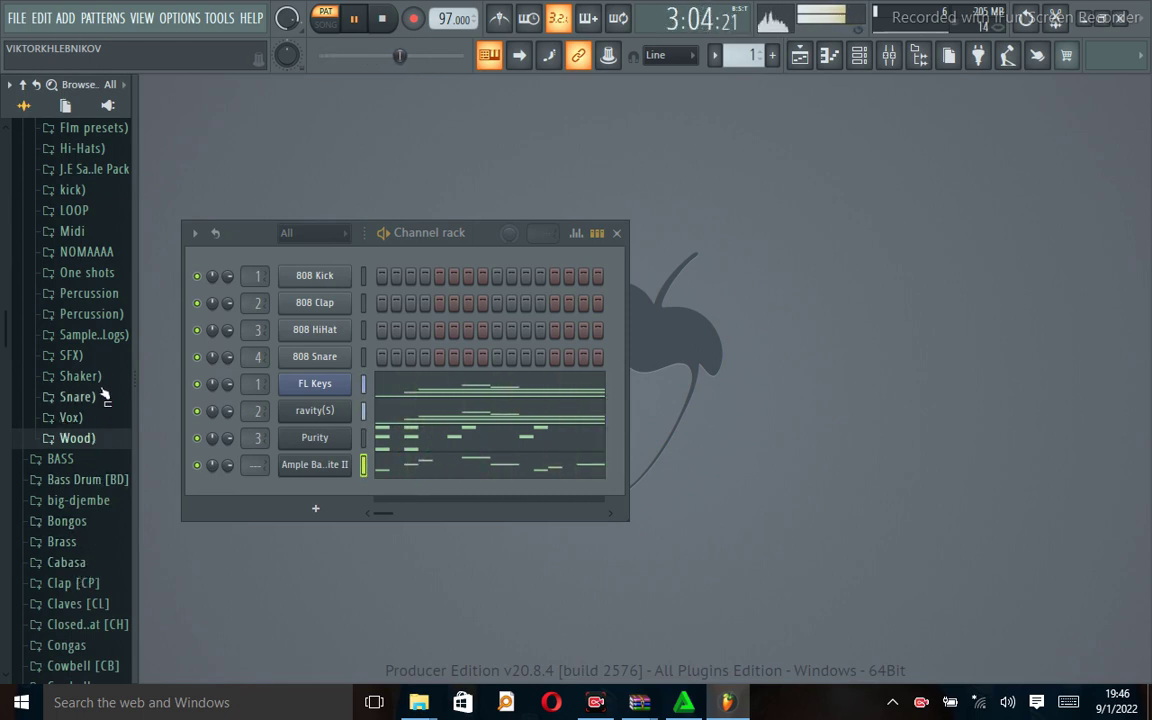
left_click(95, 316)
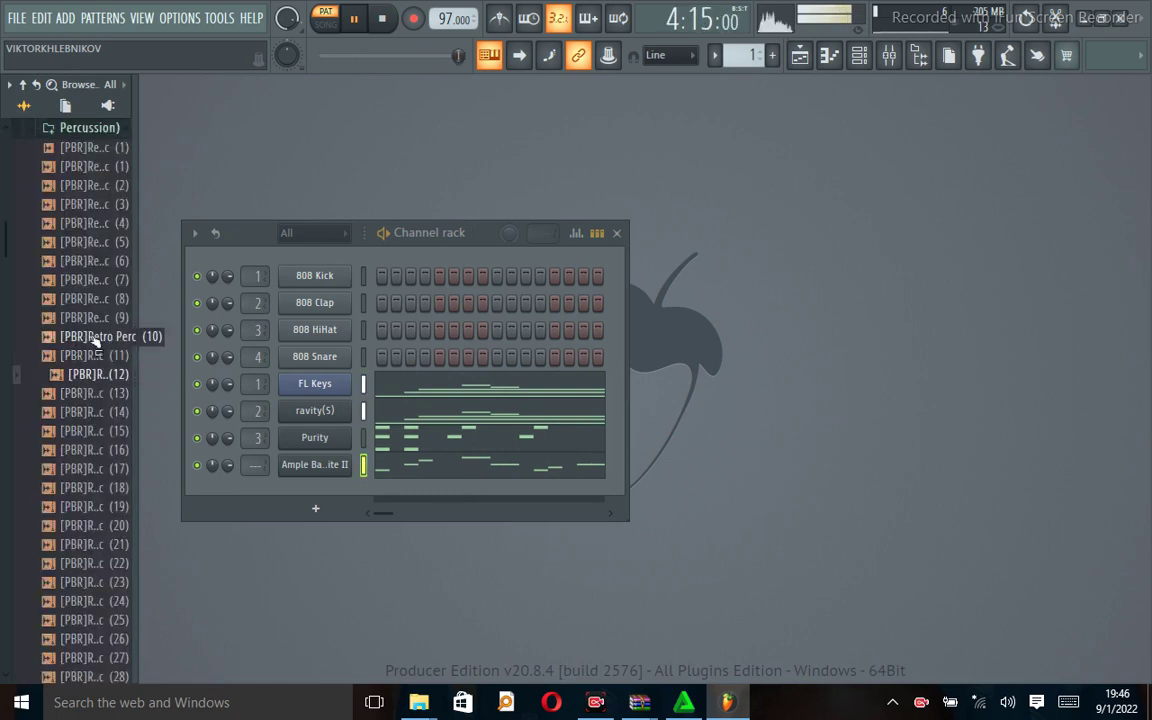
scroll(100, 337, "up", 2)
left_click(99, 239)
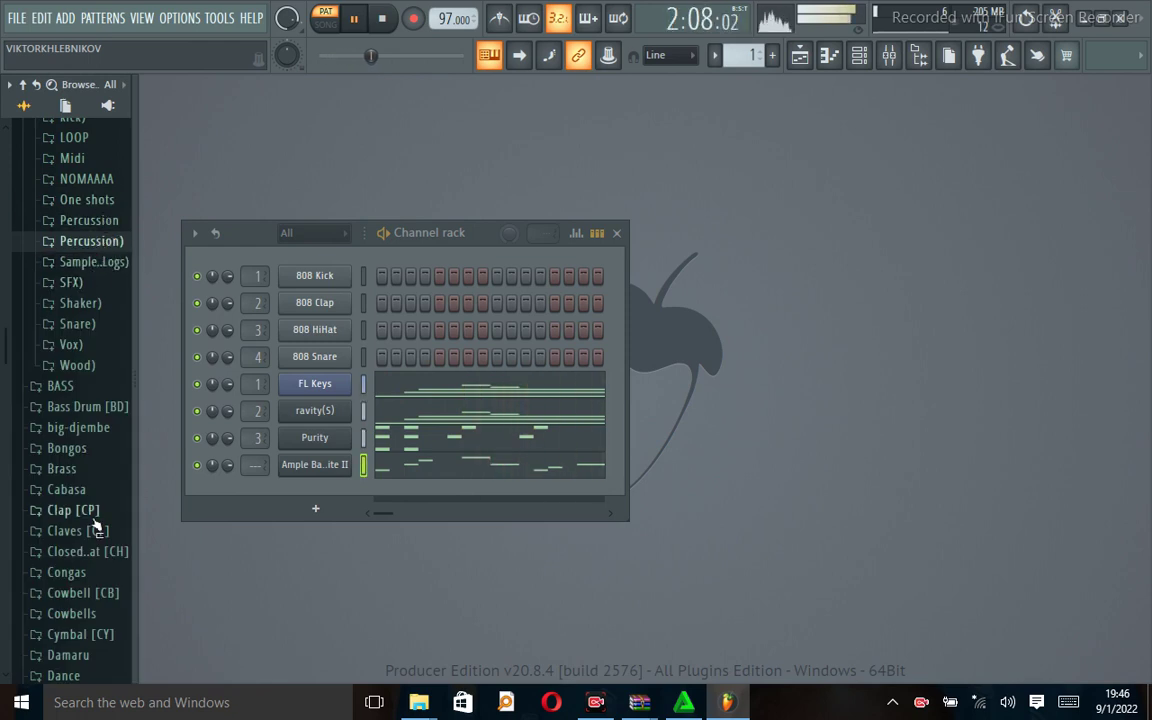
Step: Audition E808_CB-07 from the Cowbell [CB] sample folder and close the folder
scroll(95, 525, "down", 3)
left_click(100, 480)
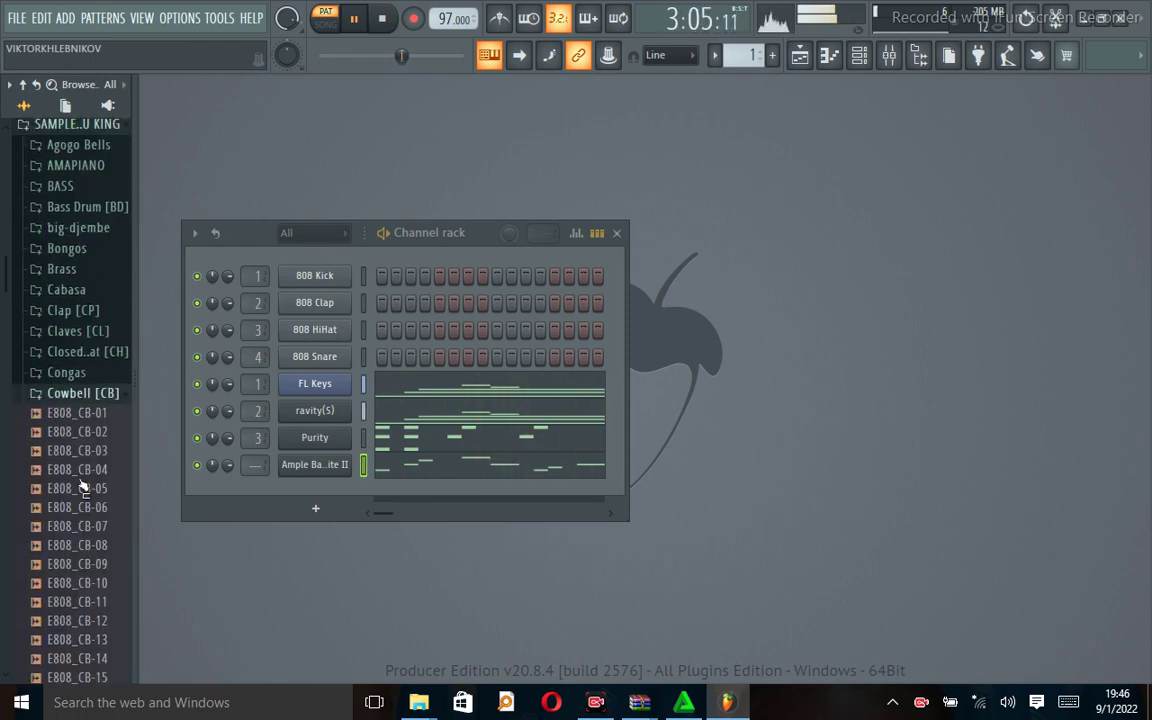
left_click(72, 522)
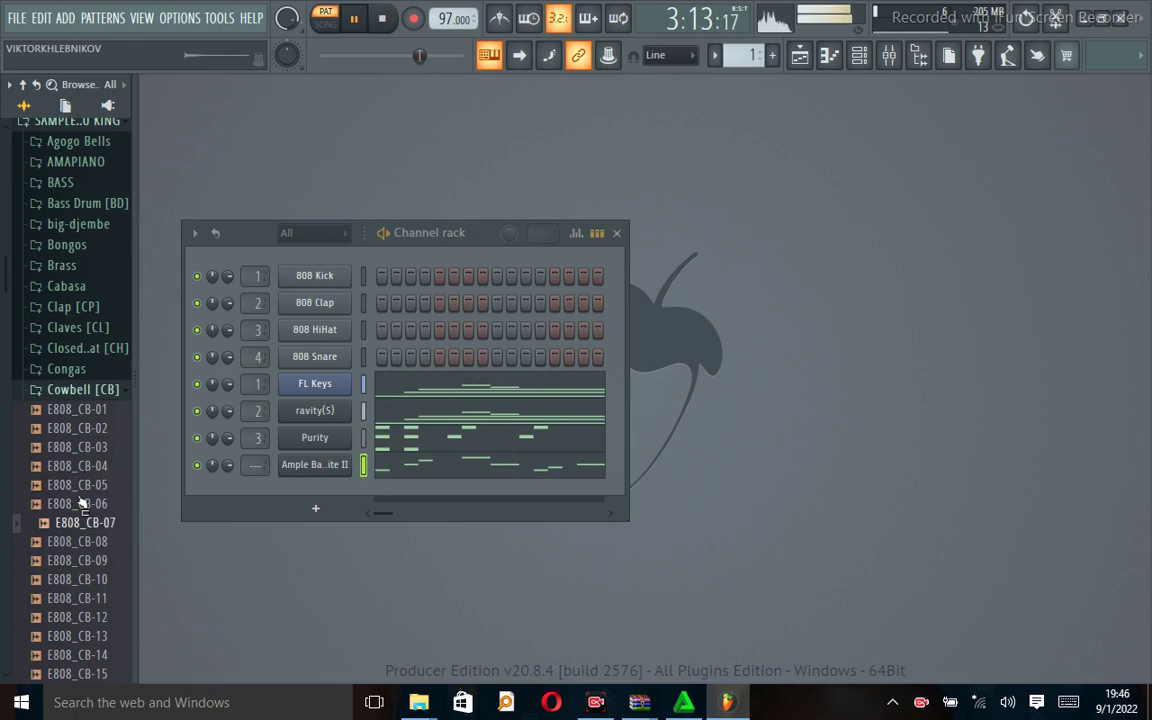
left_click(113, 391)
Step: Audition the samples in the Cowbells folder against the playing pattern, ending on Cowbell 10
left_click(90, 406)
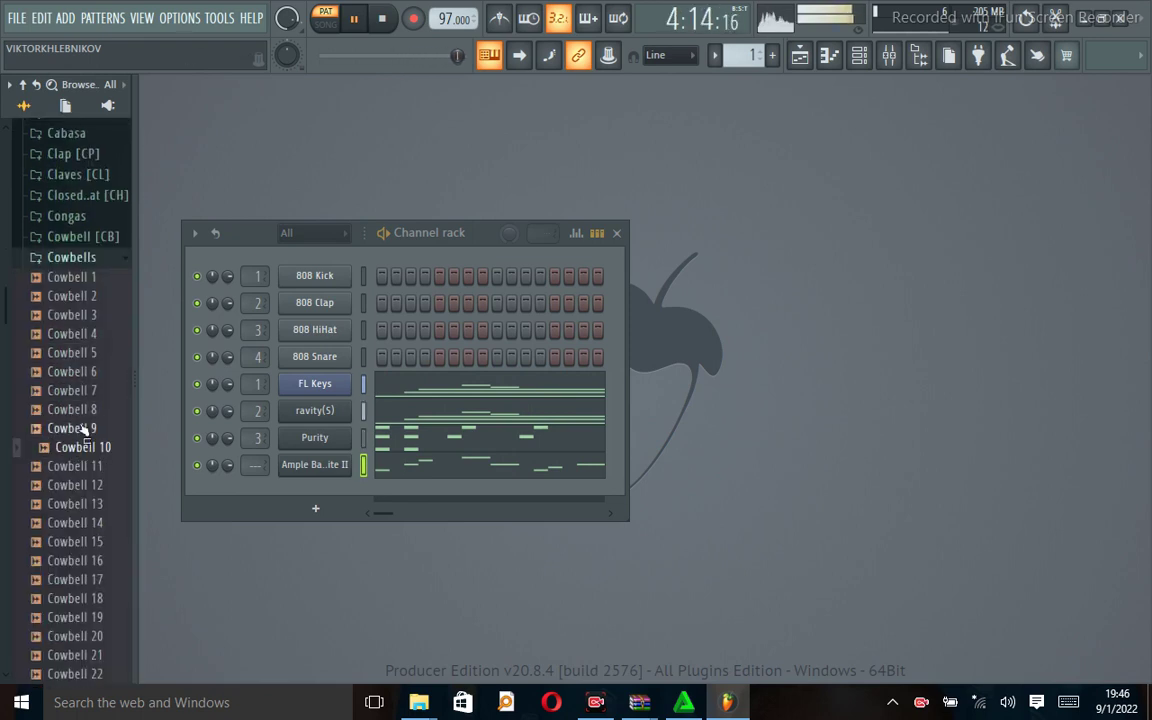
left_click(84, 428)
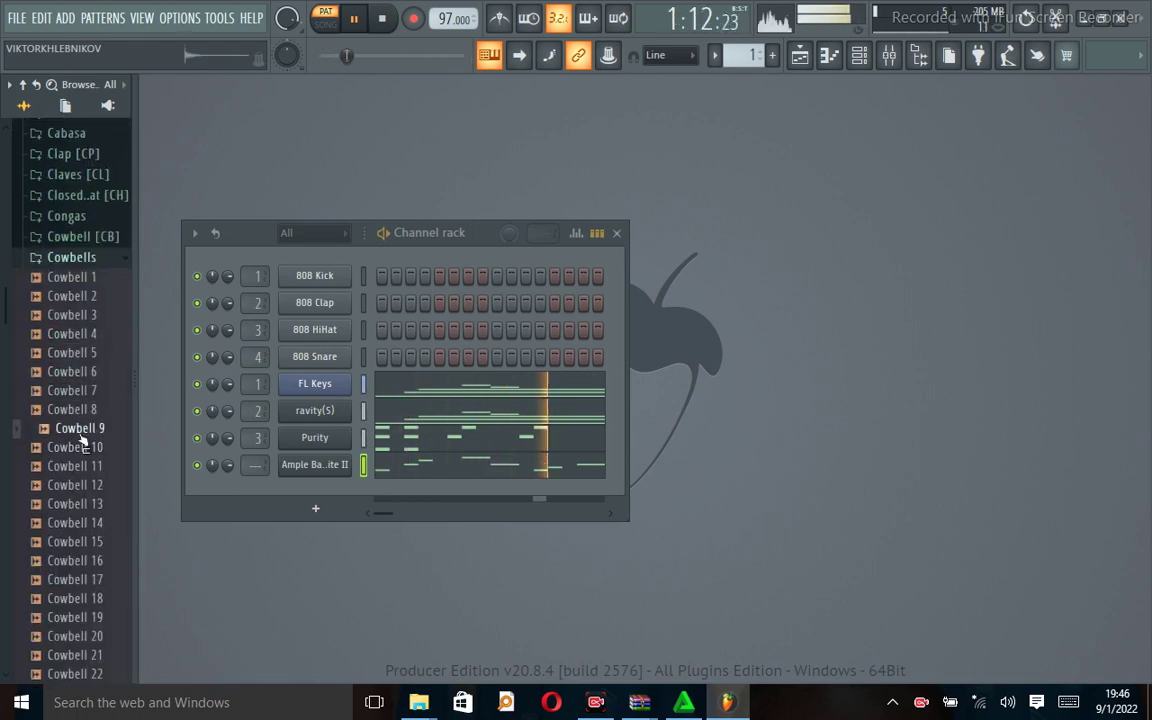
left_click(84, 466)
left_click(80, 504)
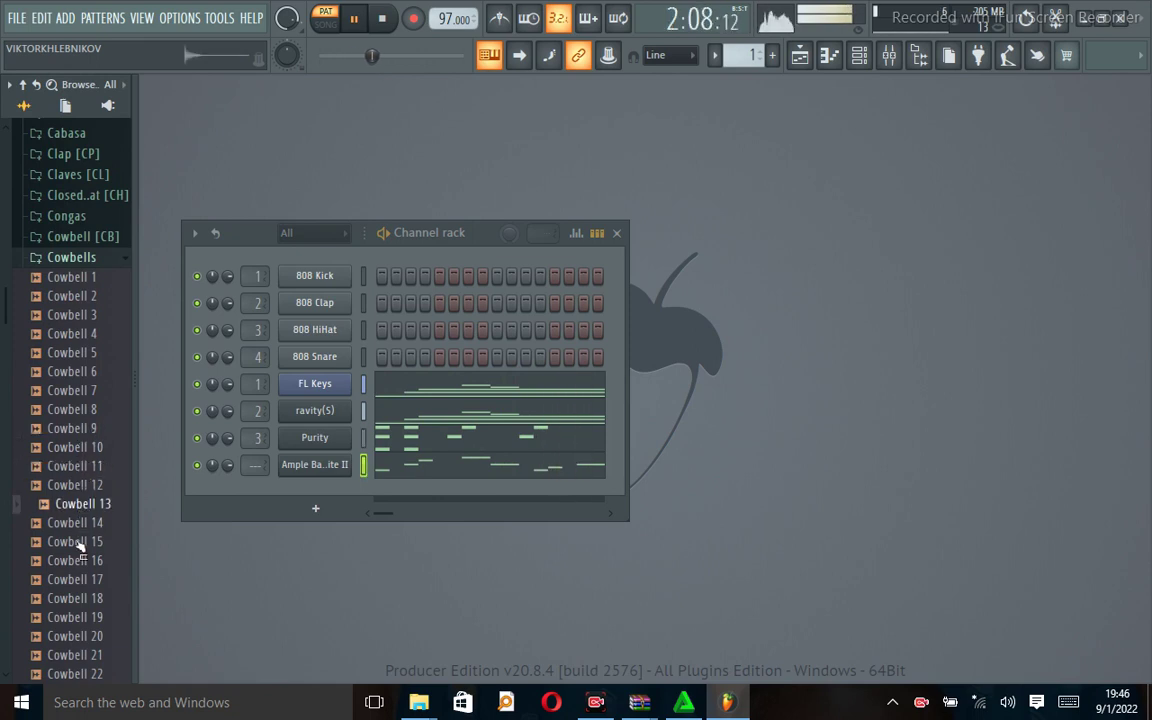
left_click(79, 542)
left_click(88, 617)
left_click(79, 674)
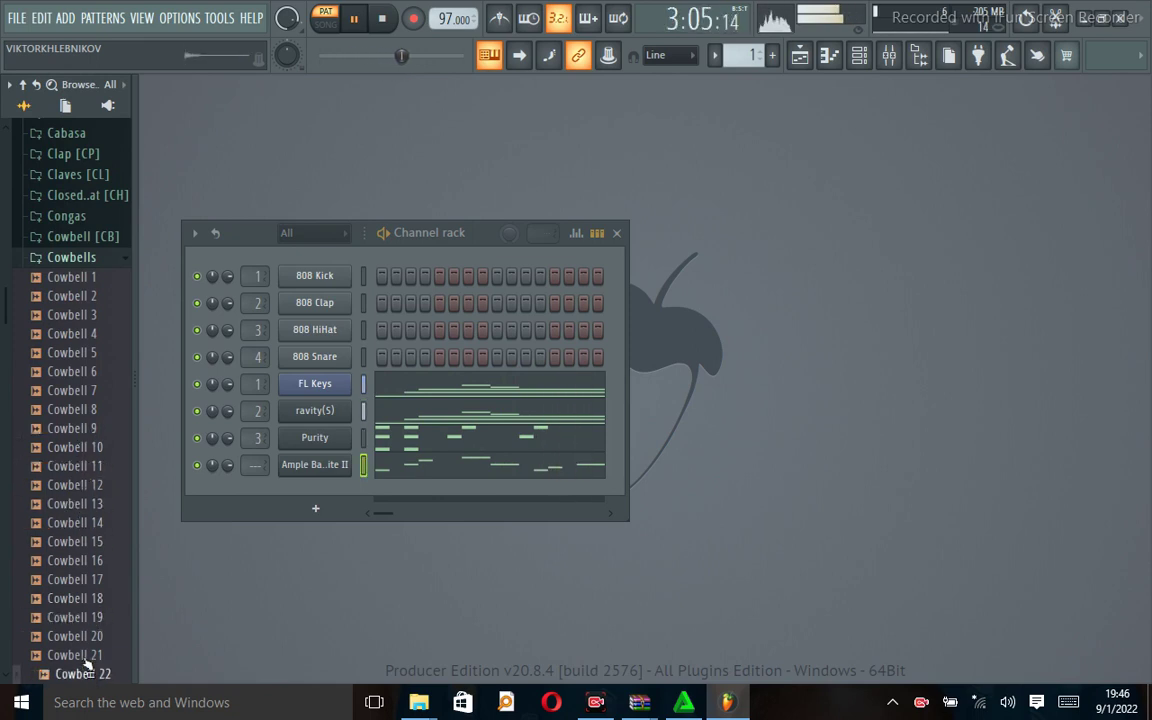
left_click(74, 655)
left_click(72, 371)
left_click(78, 336)
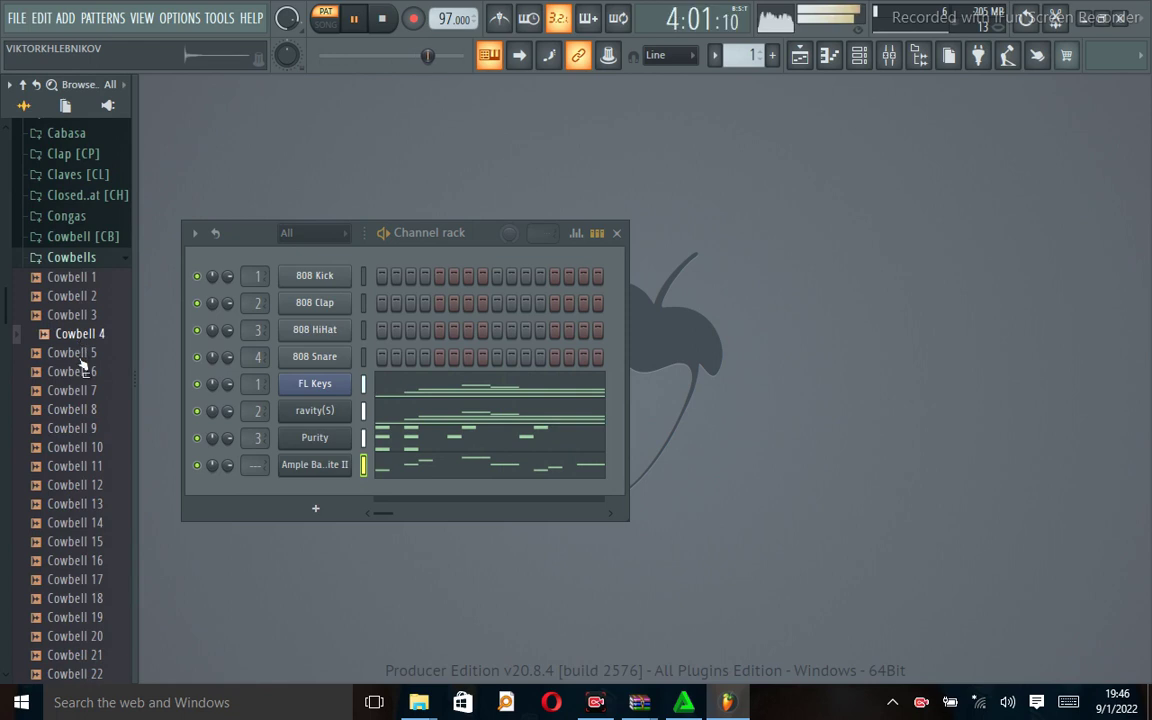
left_click(80, 356)
left_click(80, 374)
left_click(85, 296)
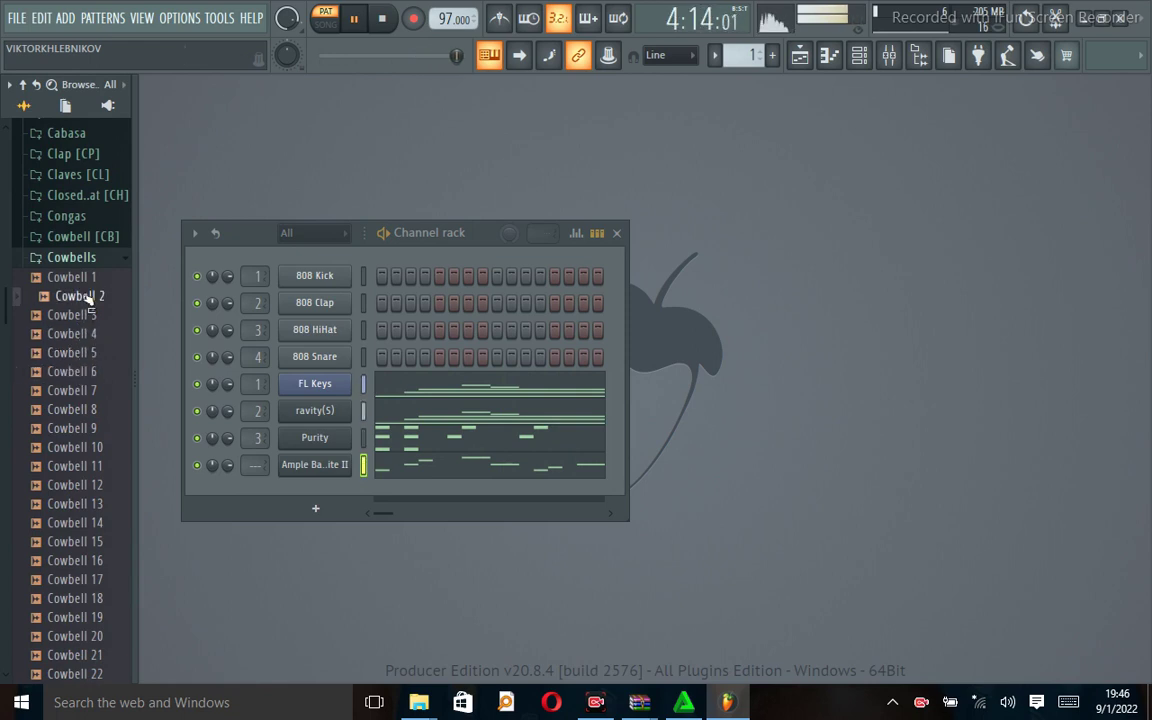
left_click(80, 277)
left_click(85, 353)
left_click(88, 393)
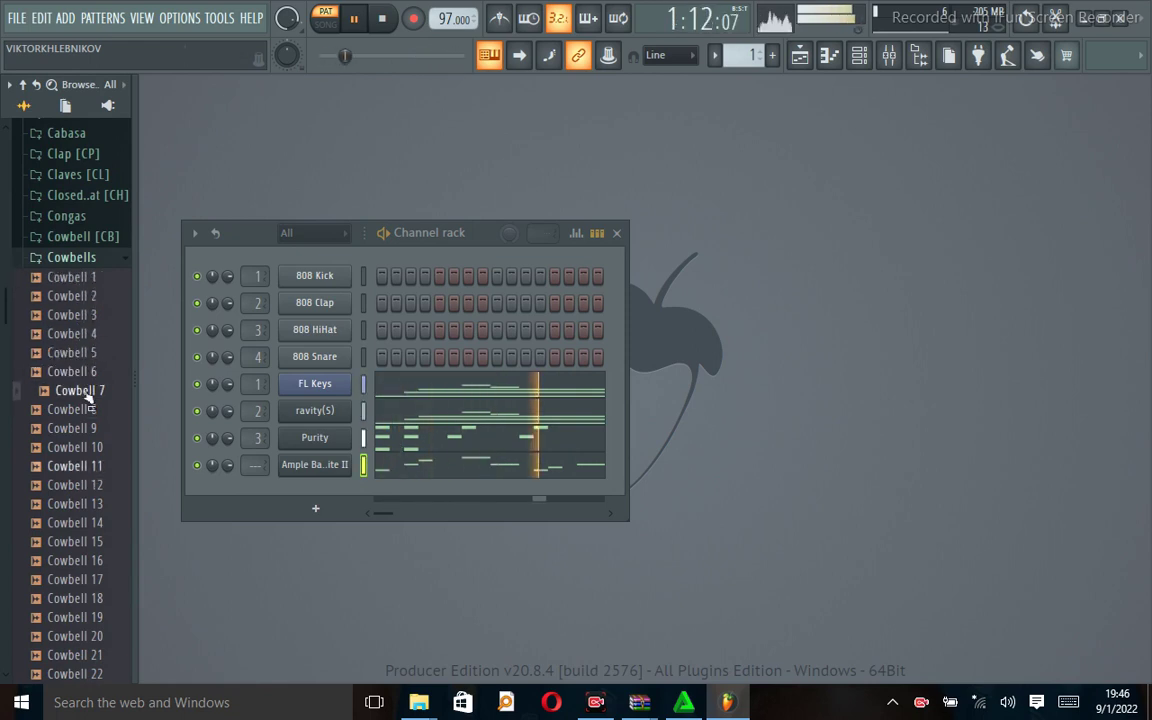
left_click(78, 410)
left_click(77, 447)
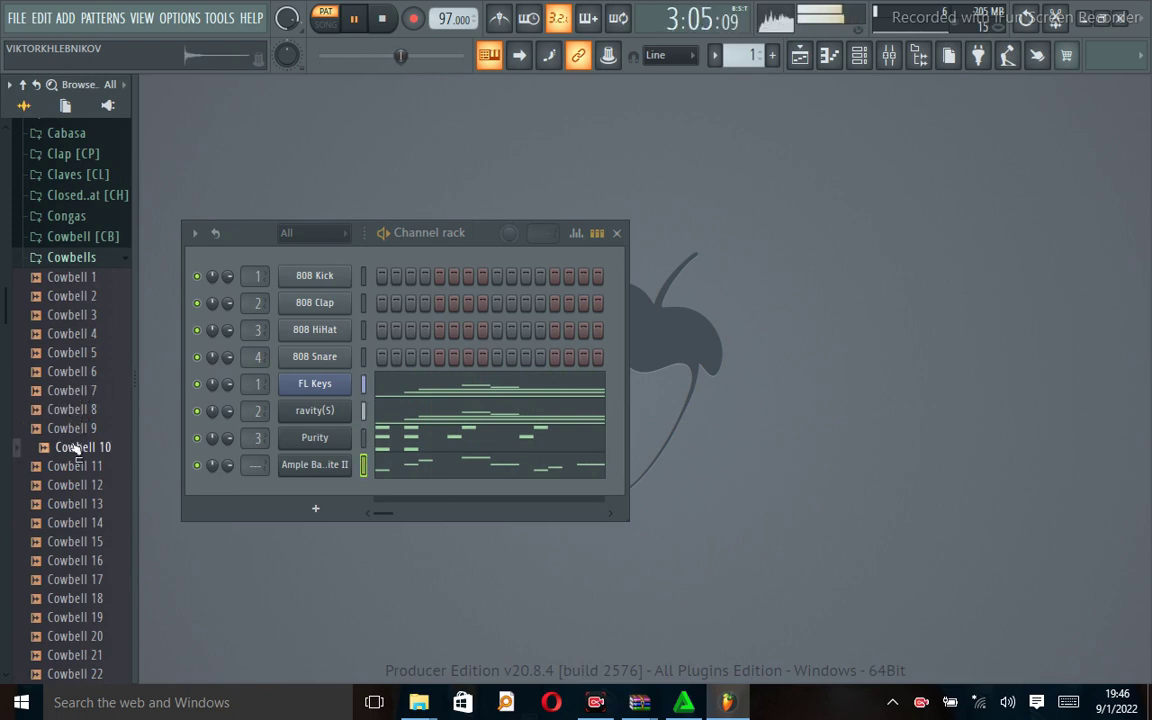
Step: Replace the 808 Clap sample with Cowbell 10, place hits at steps 1 and 4, and play the pattern
left_click_drag(77, 447, 388, 313)
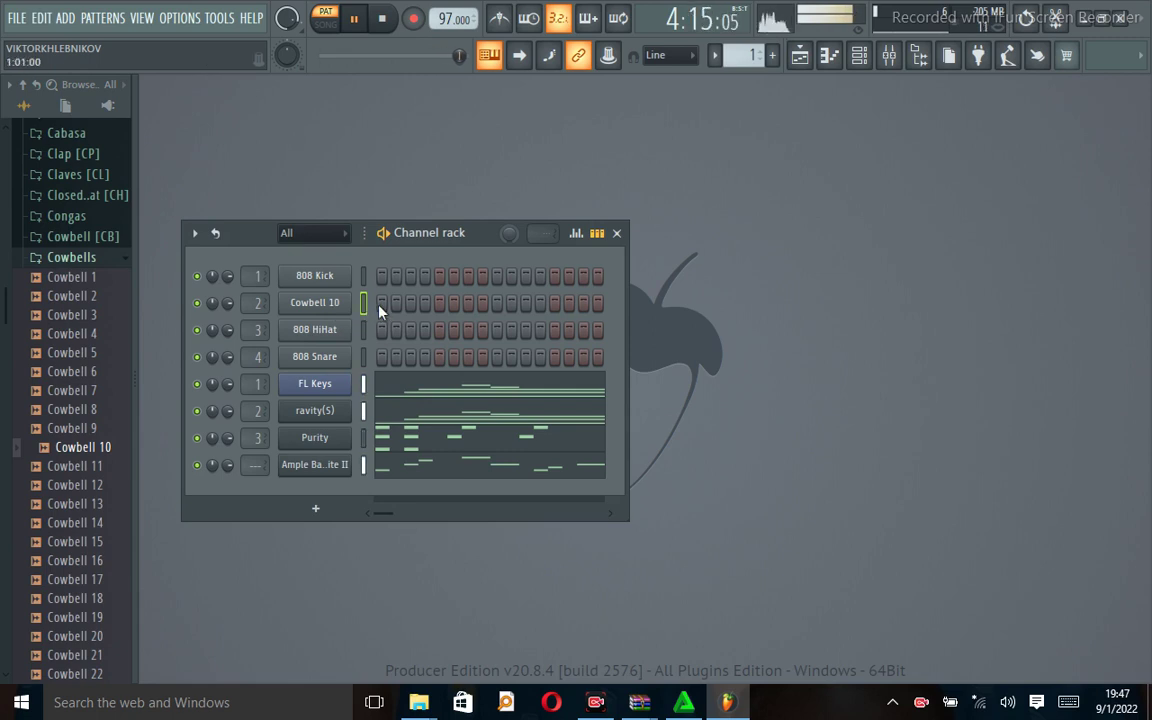
left_click(381, 305)
left_click(425, 305)
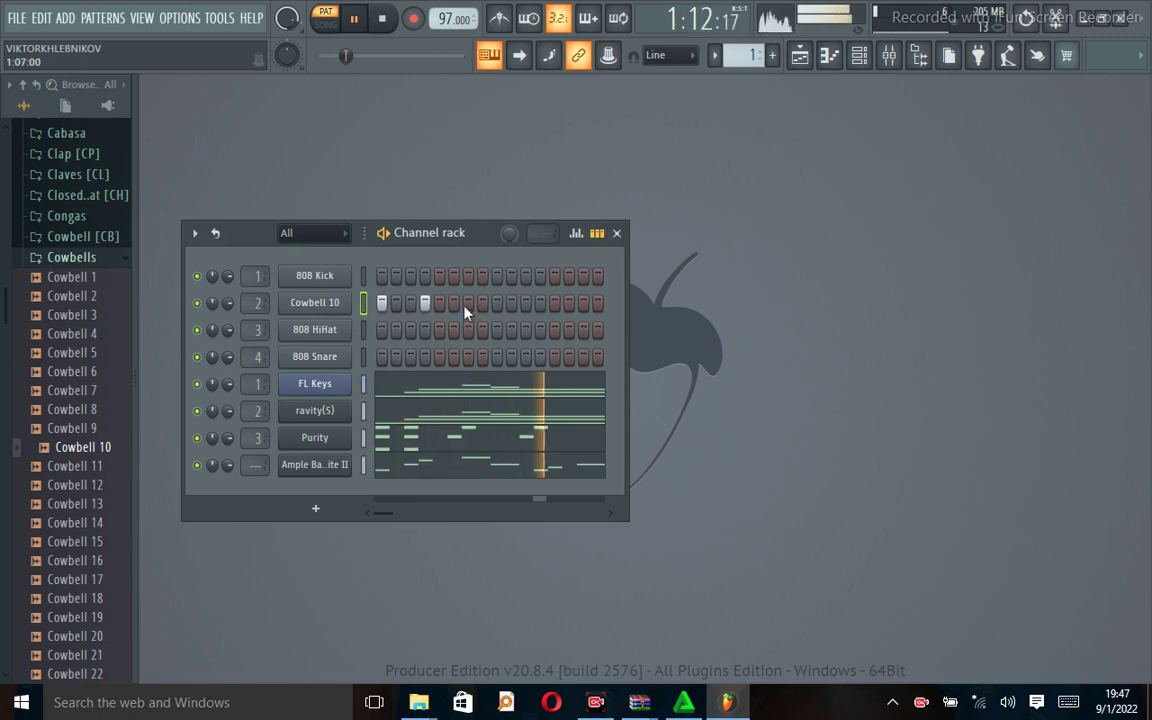
key("space")
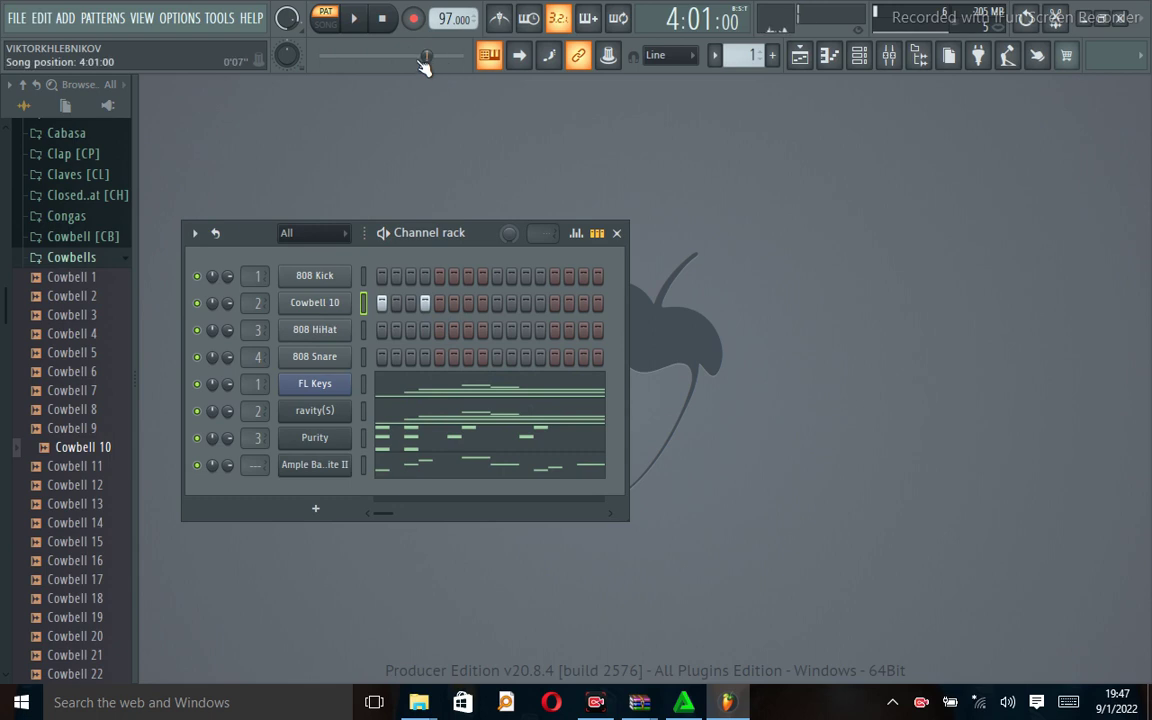
key("space")
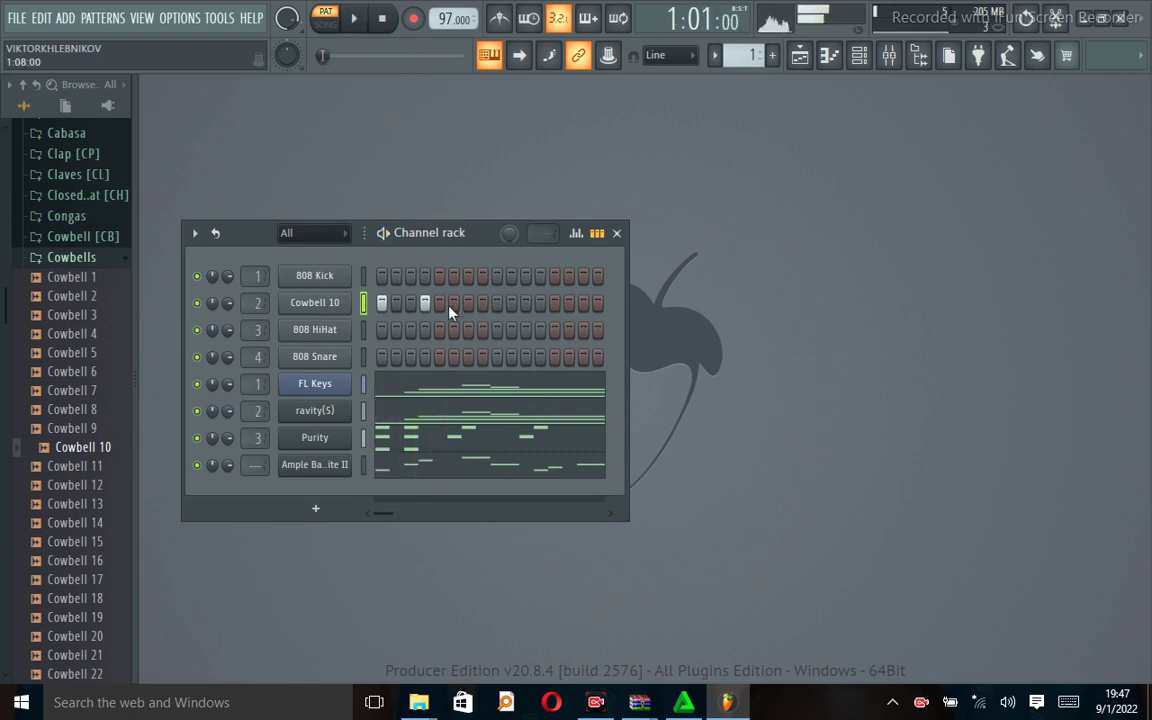
Step: Replace the Cowbell 10 hit at step 4 with one at step 5, after trying step 3, and play the pattern
left_click(425, 303)
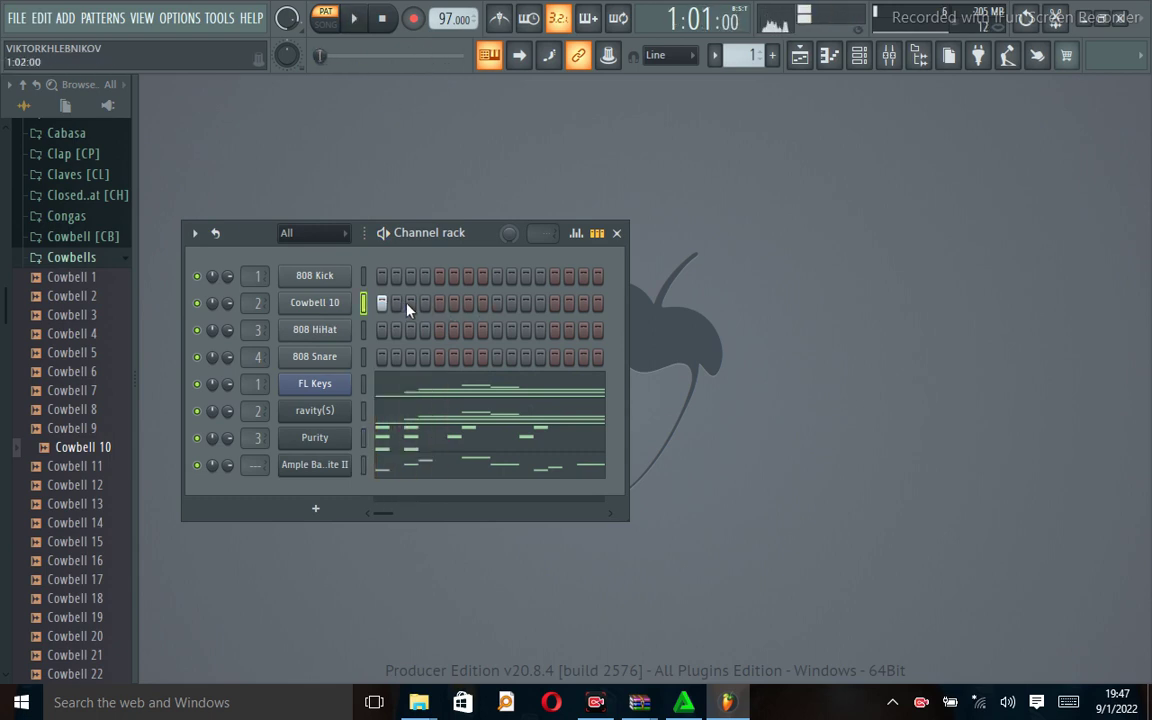
left_click(410, 303)
key("space")
left_click(410, 303)
left_click(439, 303)
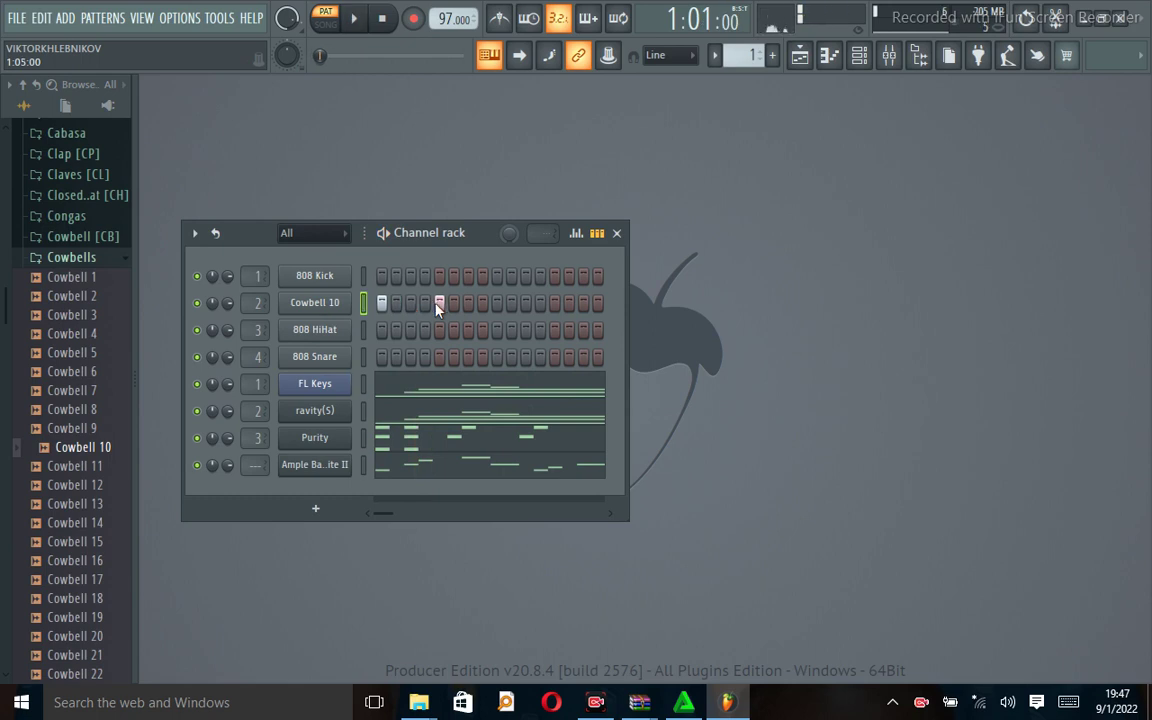
key("space")
left_click(482, 304)
key("space")
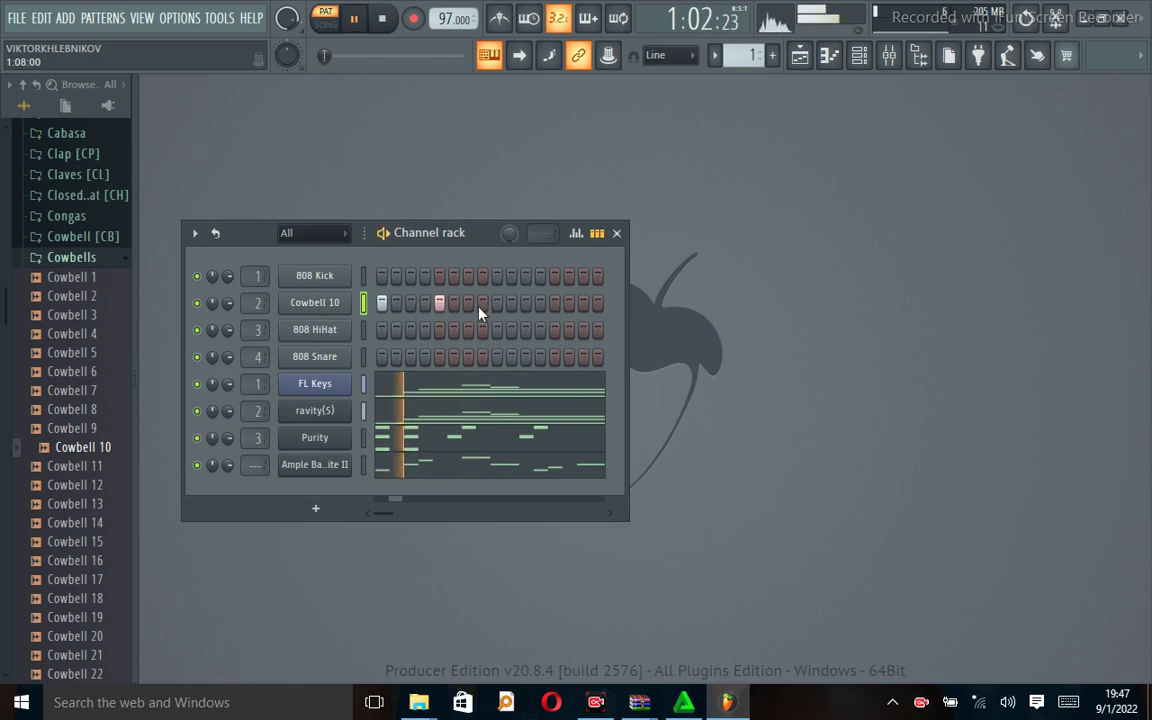
Step: Try a Cowbell 10 hit at step 8, stop playback and reposition the Channel rack
left_click(482, 304)
key("space")
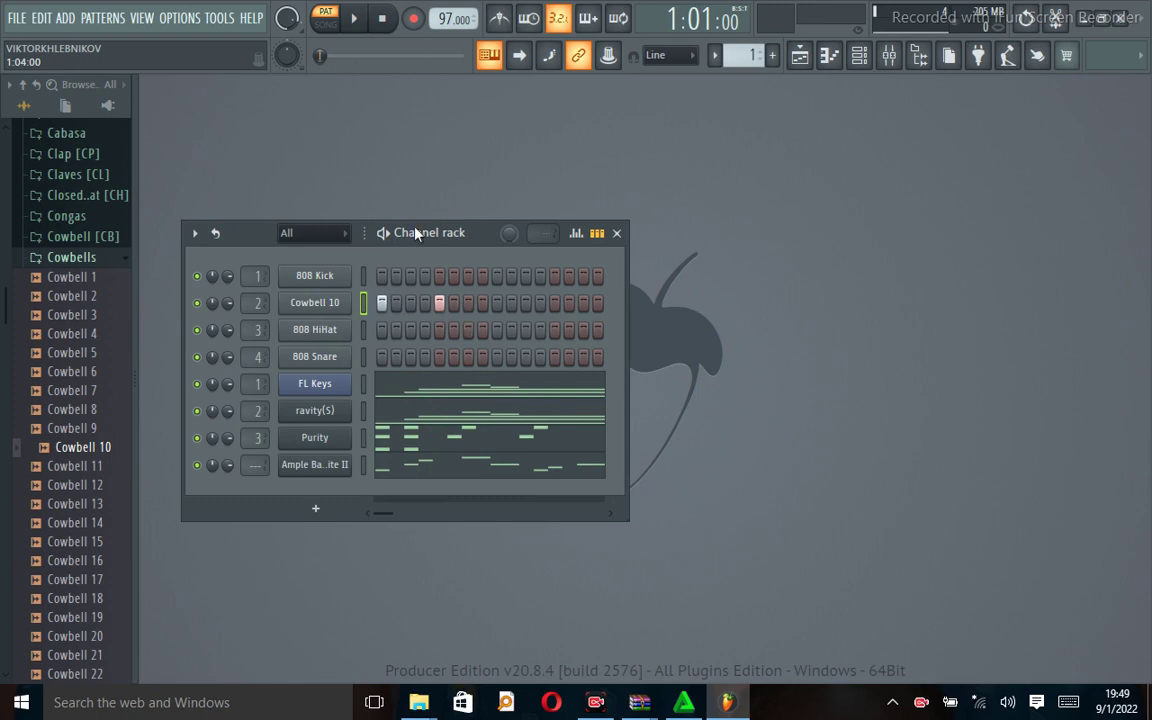
left_click_drag(435, 240, 475, 210)
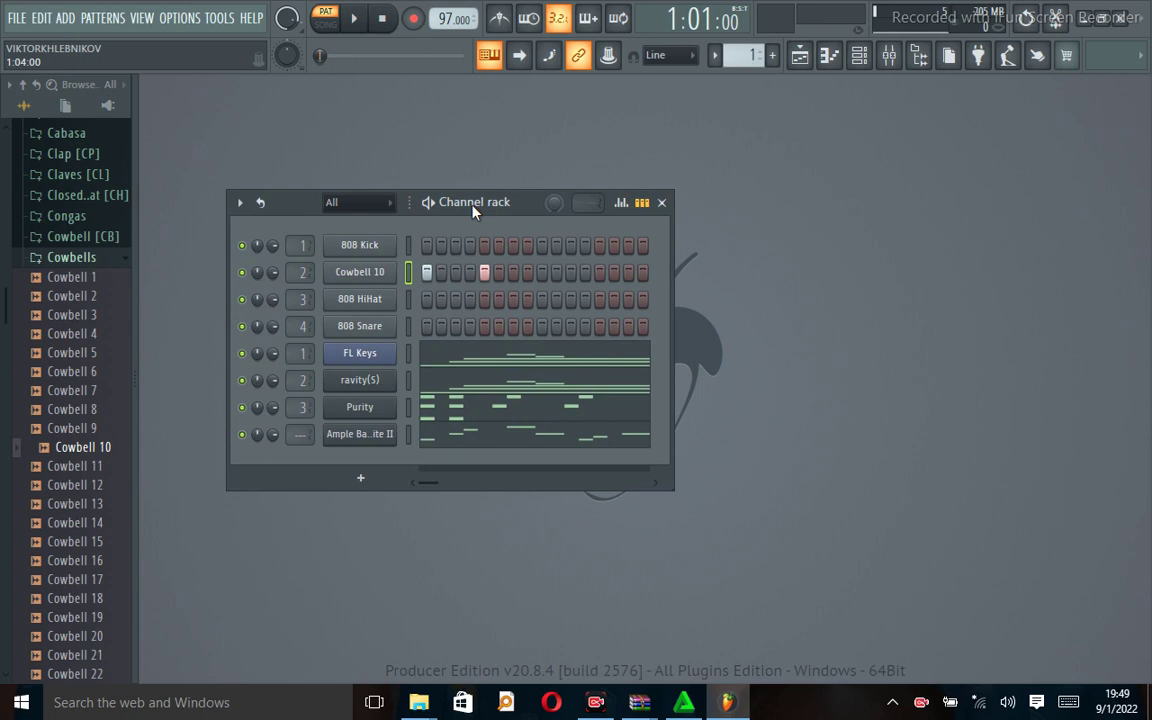
left_click_drag(472, 205, 452, 178)
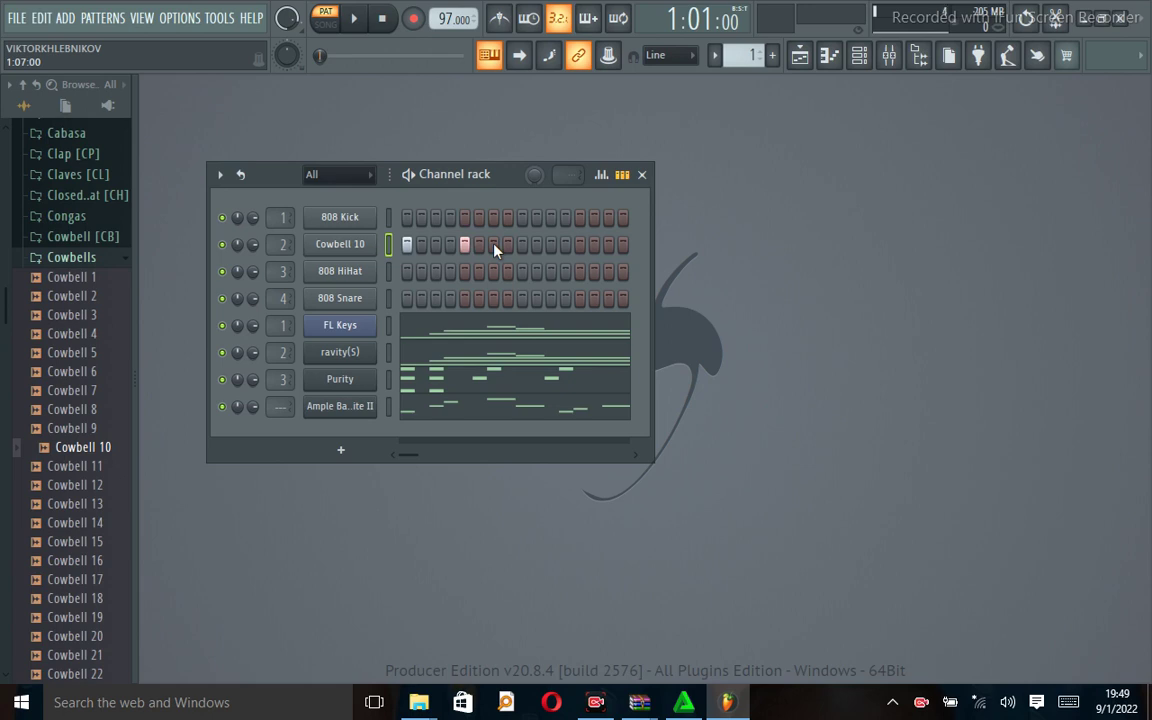
Step: Try a Cowbell 10 hit at step 7 against the playing pattern and remove it again
left_click(494, 249)
key("space")
key("space")
key("space")
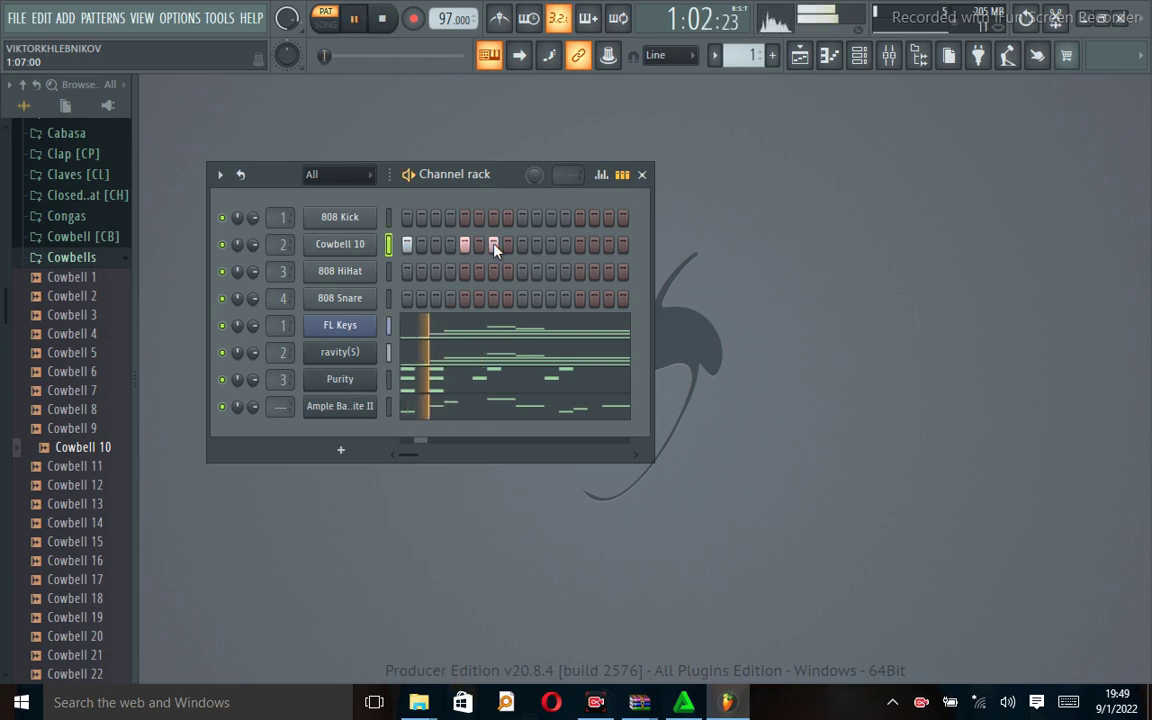
left_click(494, 249)
key("space")
Step: Add Cowbell 10 hits at steps 9, 11 and 13, playing the pattern to check the rhythm
left_click(522, 246)
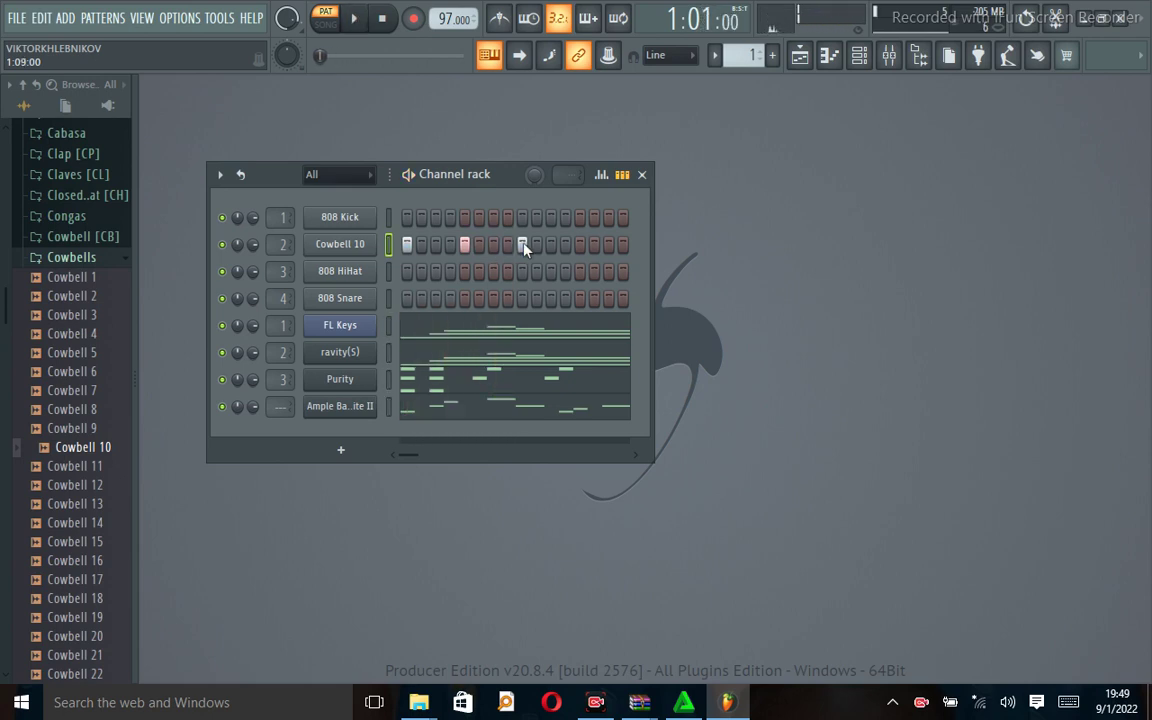
key("space")
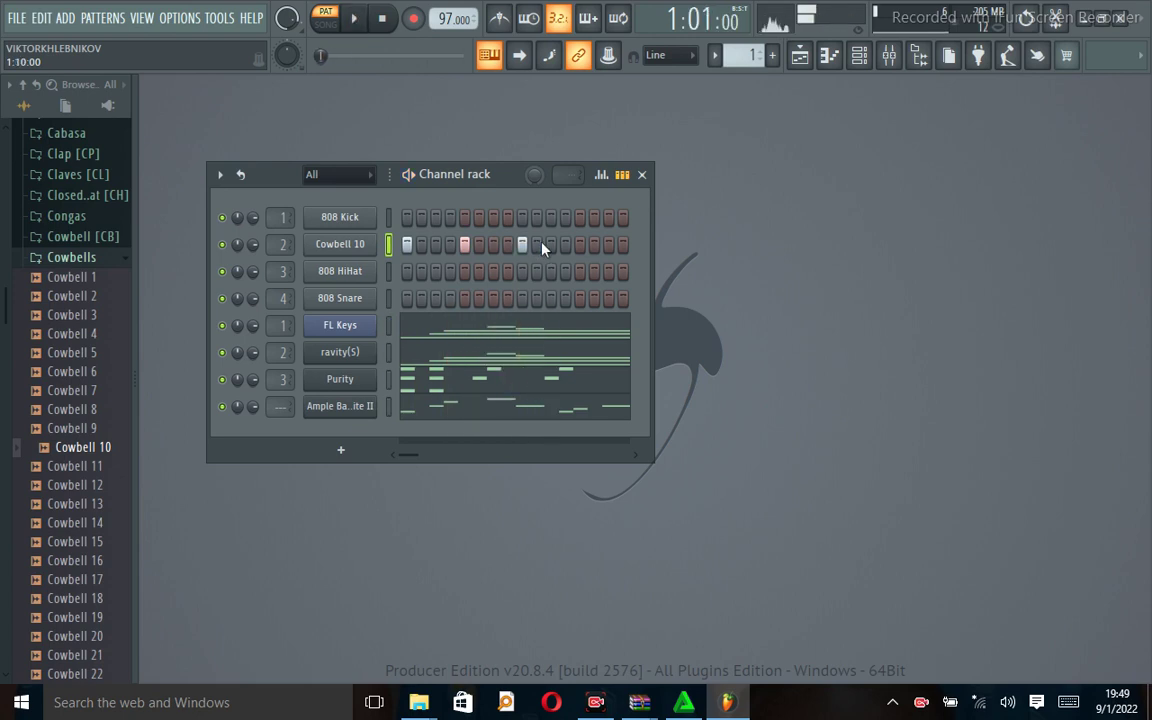
left_click(551, 245)
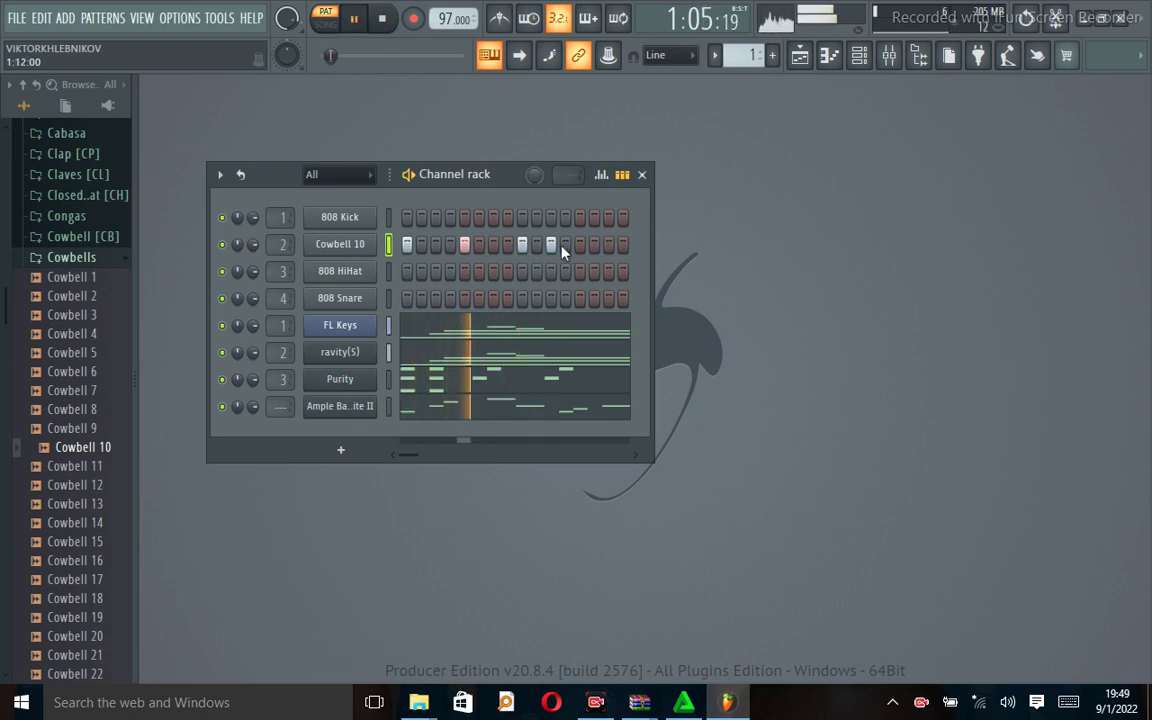
left_click(582, 248)
key("space")
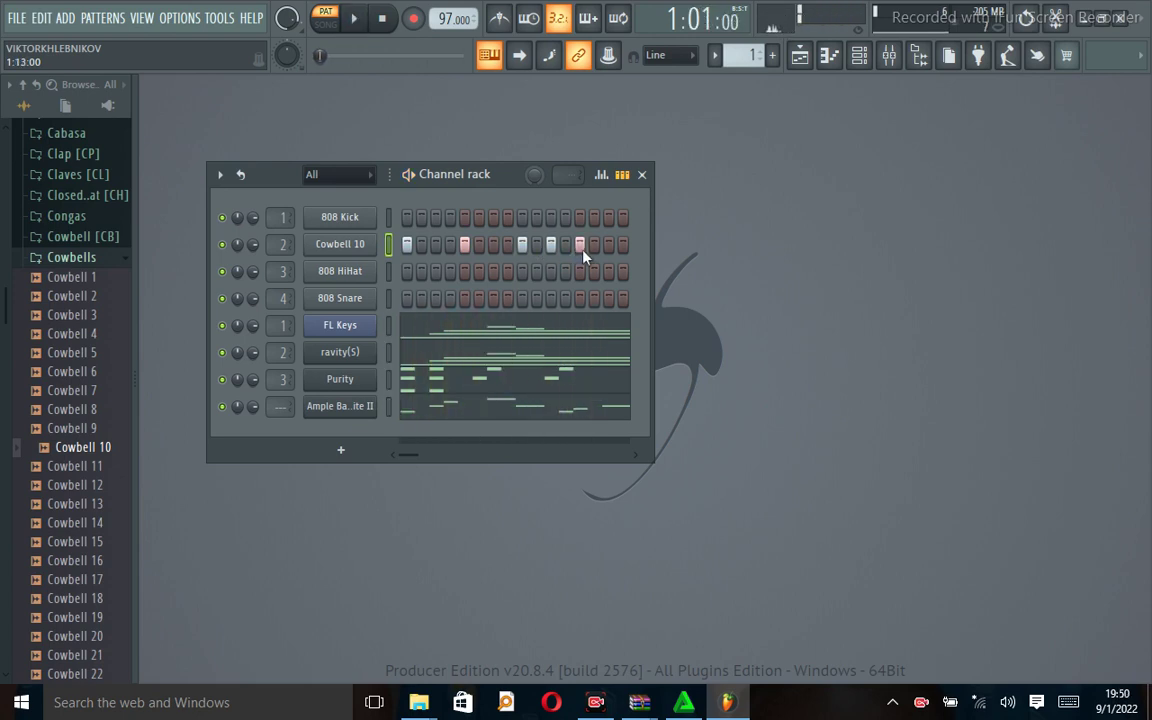
key("space")
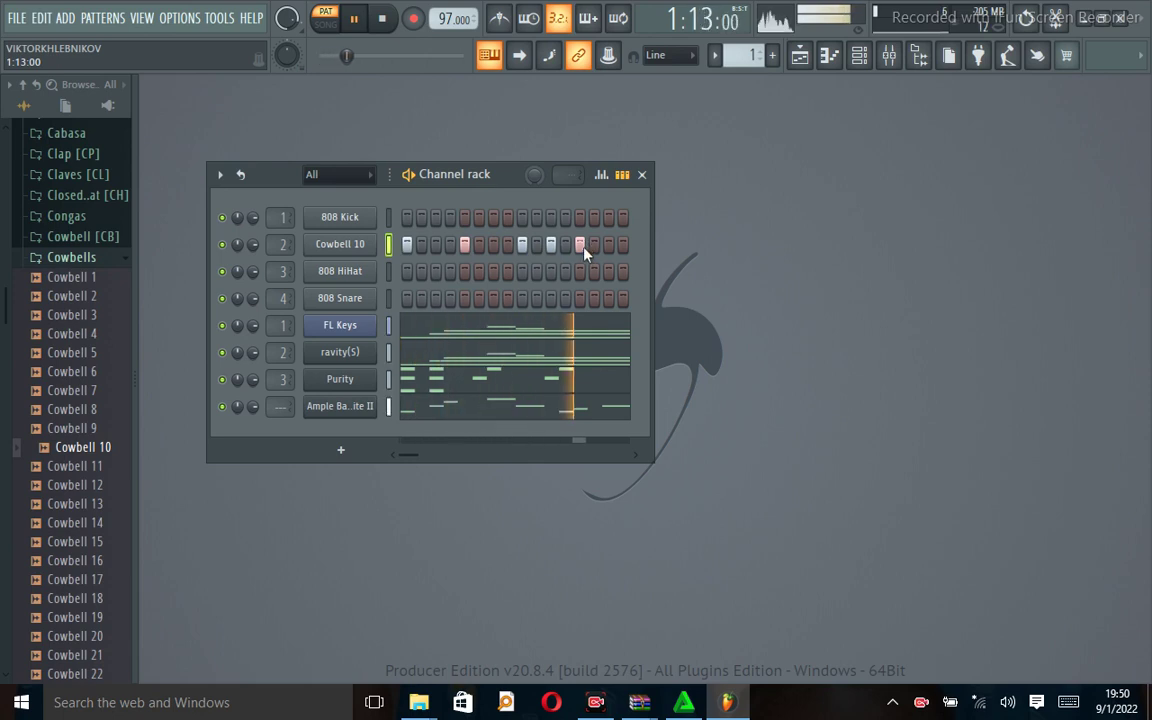
key("space")
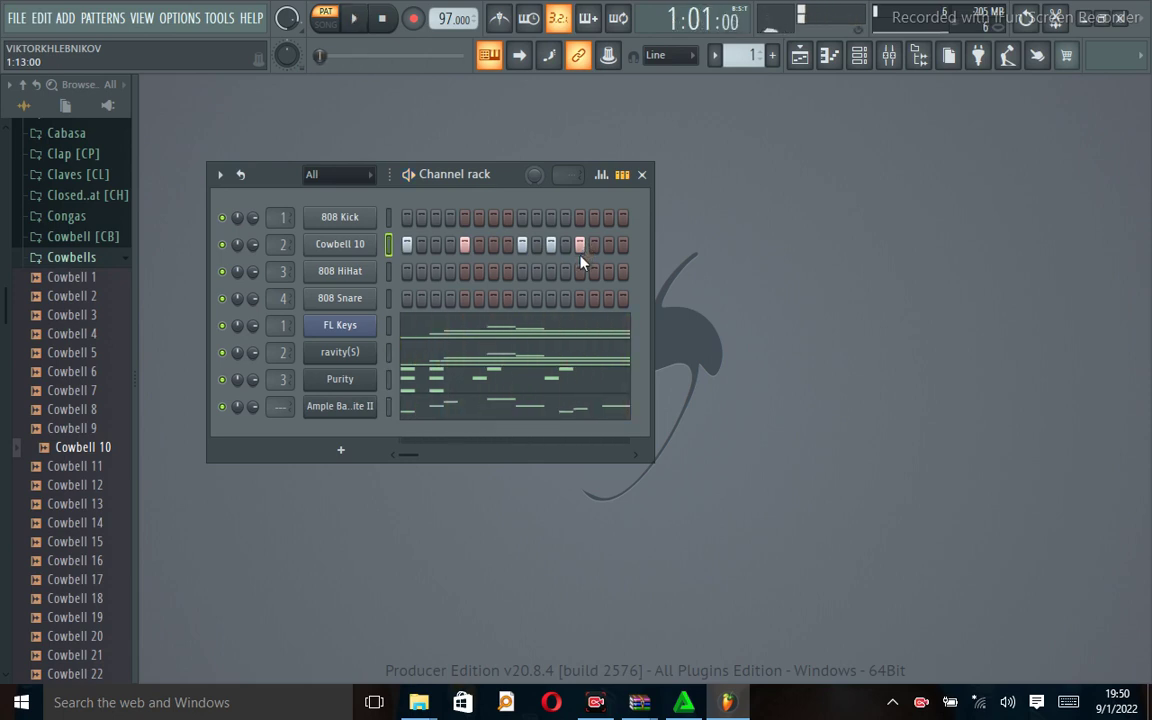
Step: Duplicate the bar 1 Cowbell 10 hits across bars 2 to 4 in the piano roll, play the pattern and close the piano roll
right_click(333, 250)
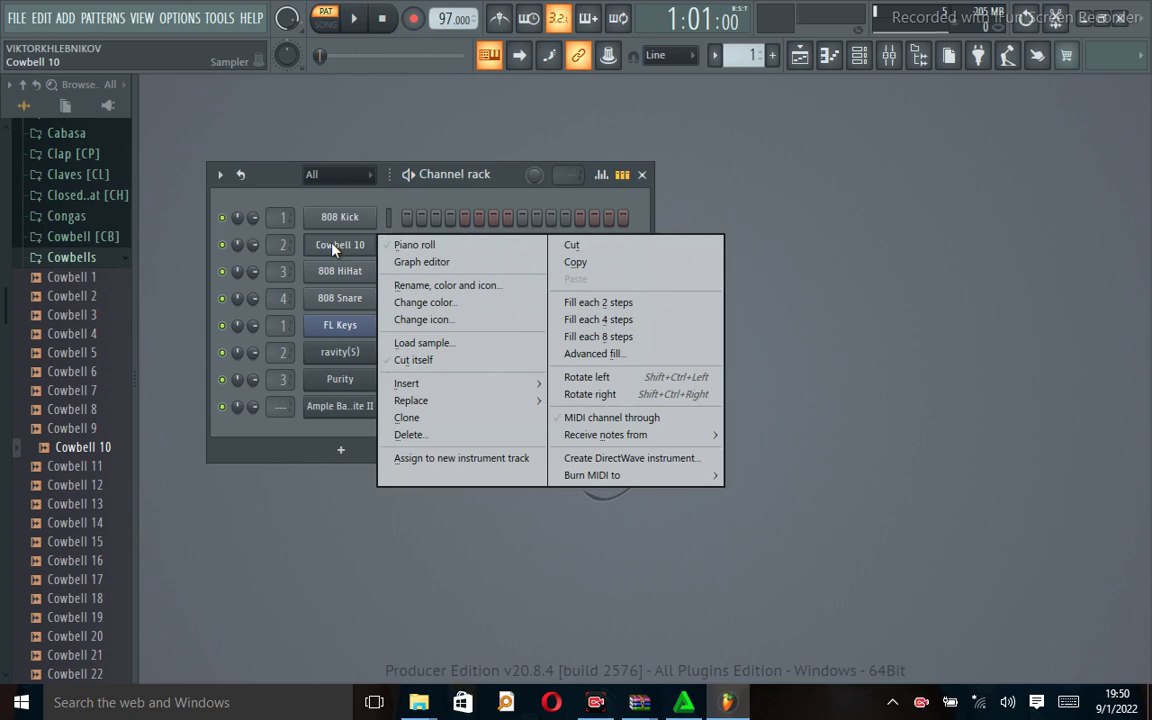
left_click(400, 245)
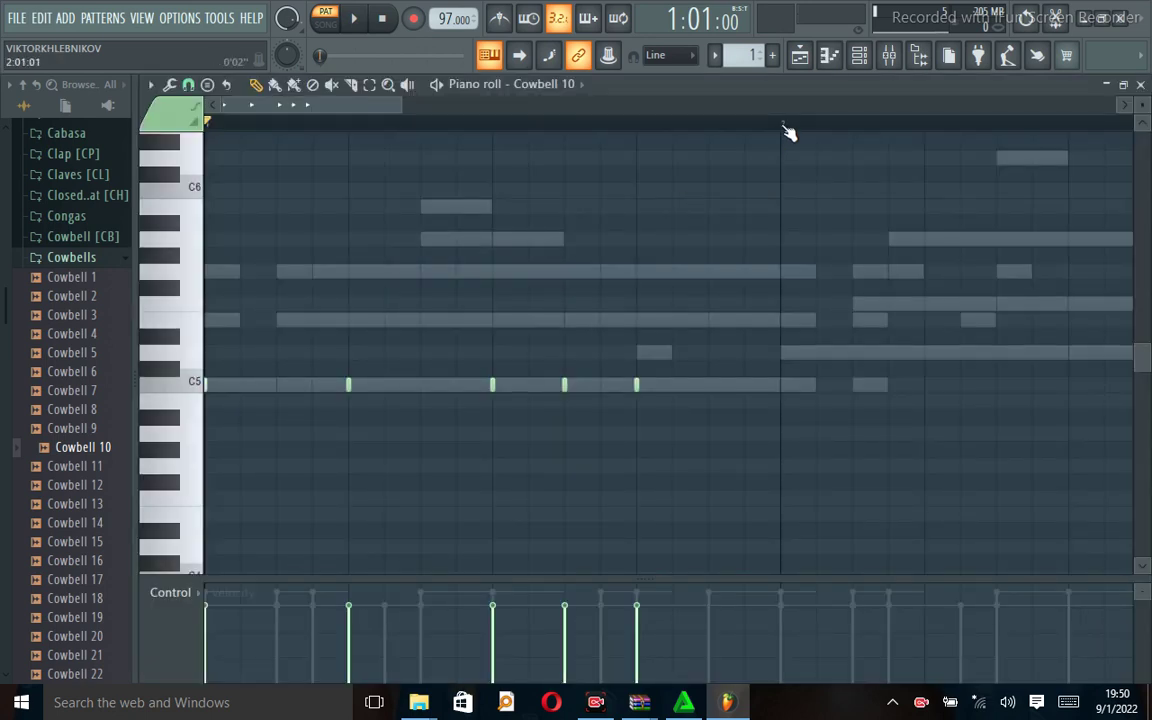
left_click_drag(787, 129, 205, 122)
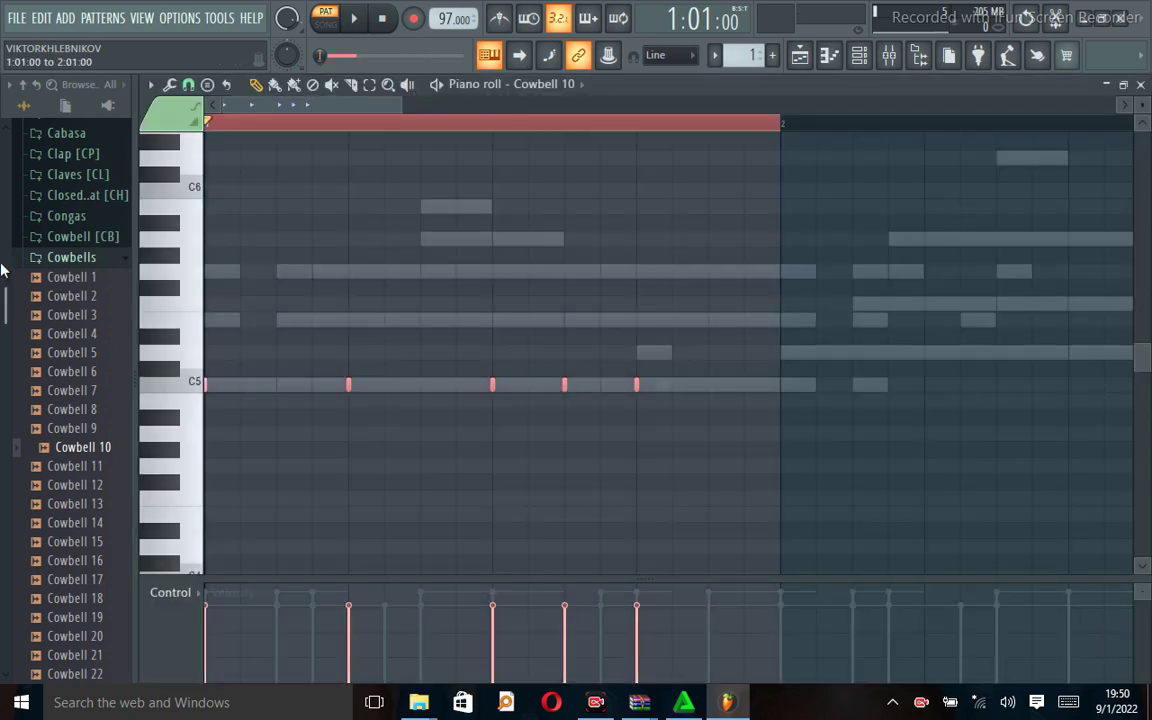
key("ctrl+b")
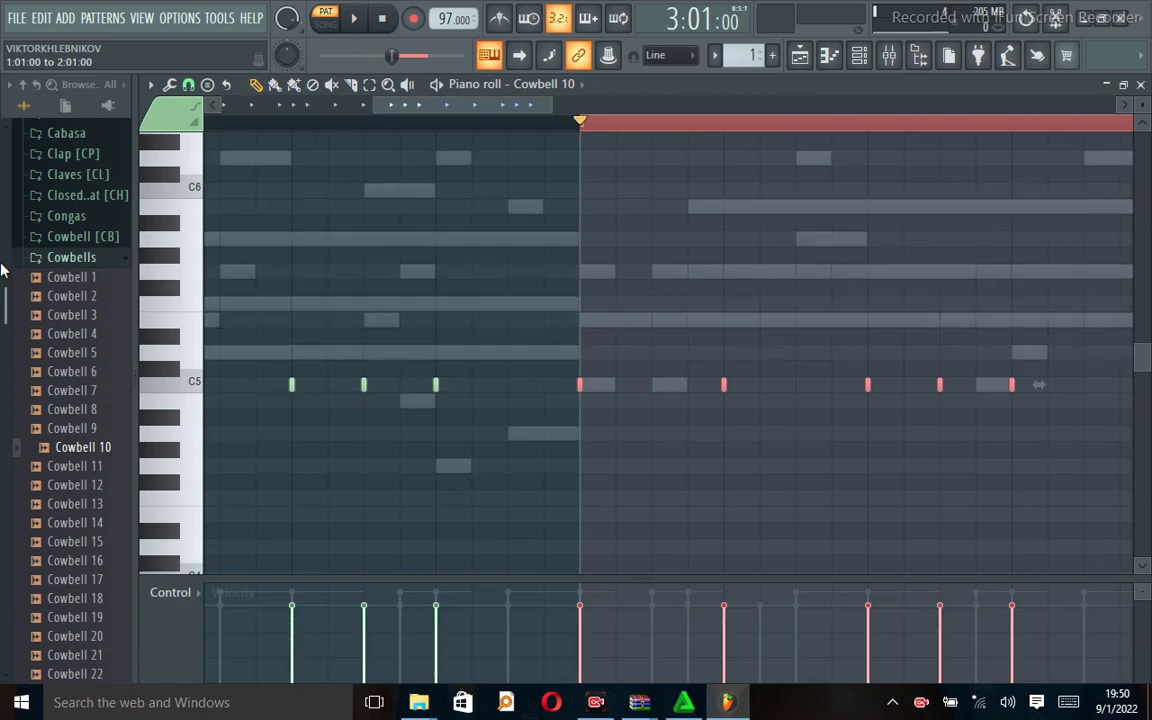
key("ctrl+b")
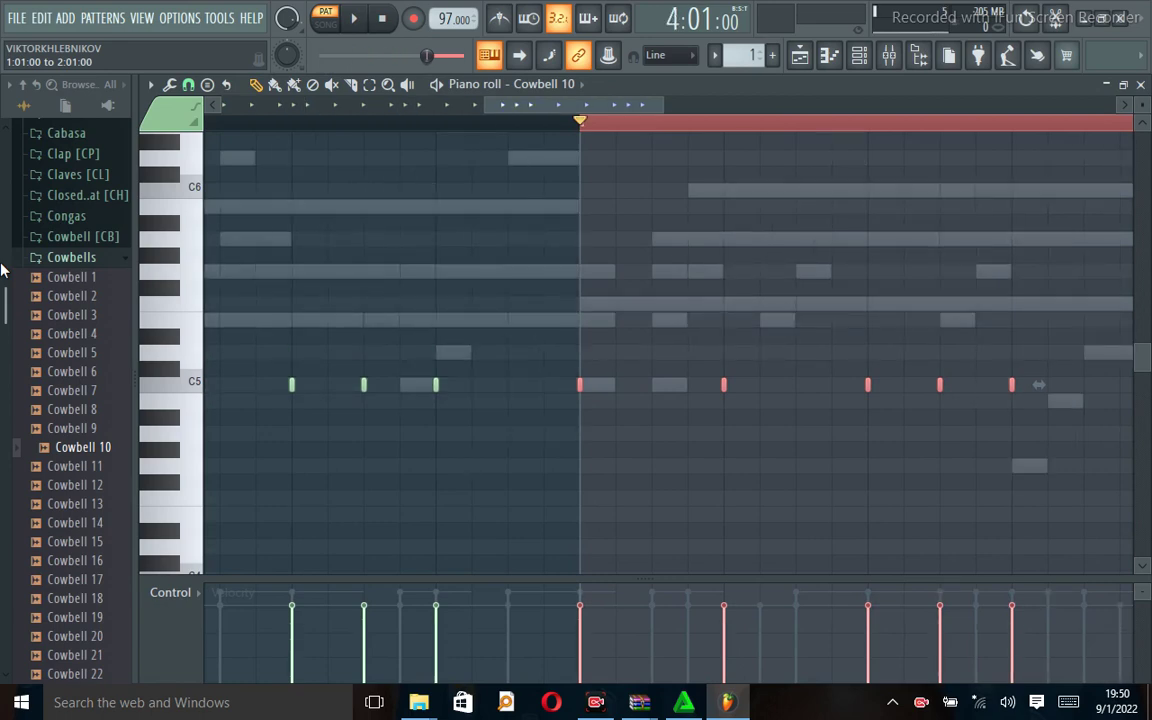
key("ctrl+a")
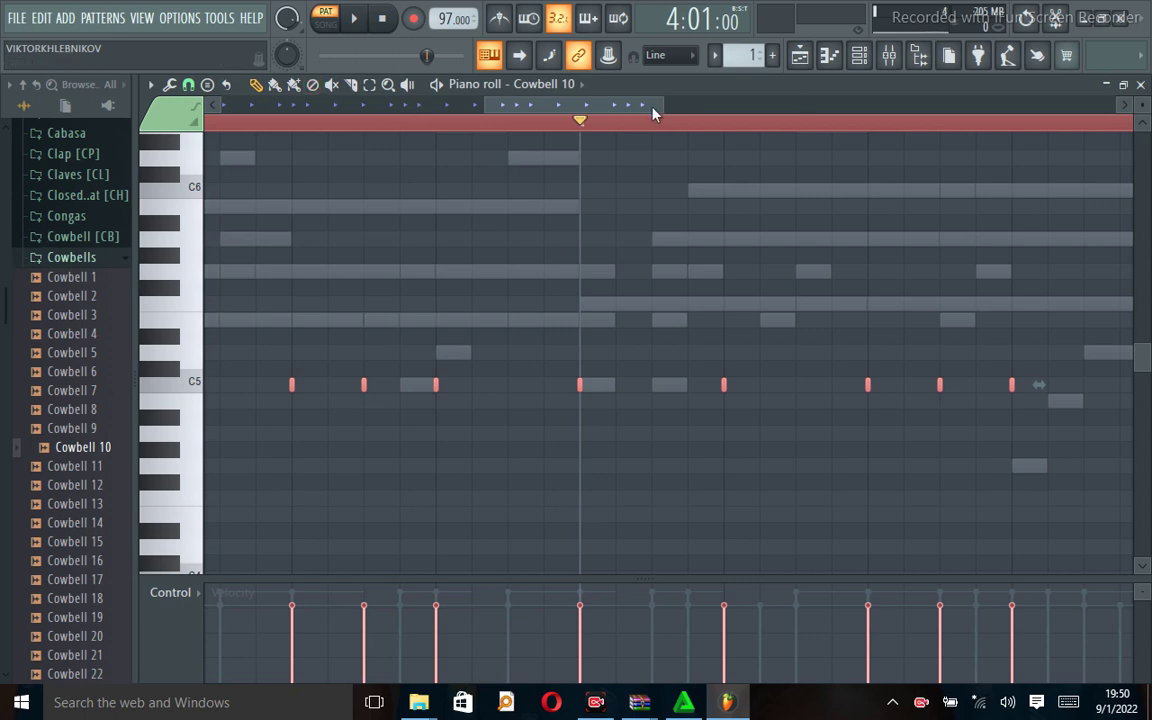
left_click_drag(665, 102, 893, 104)
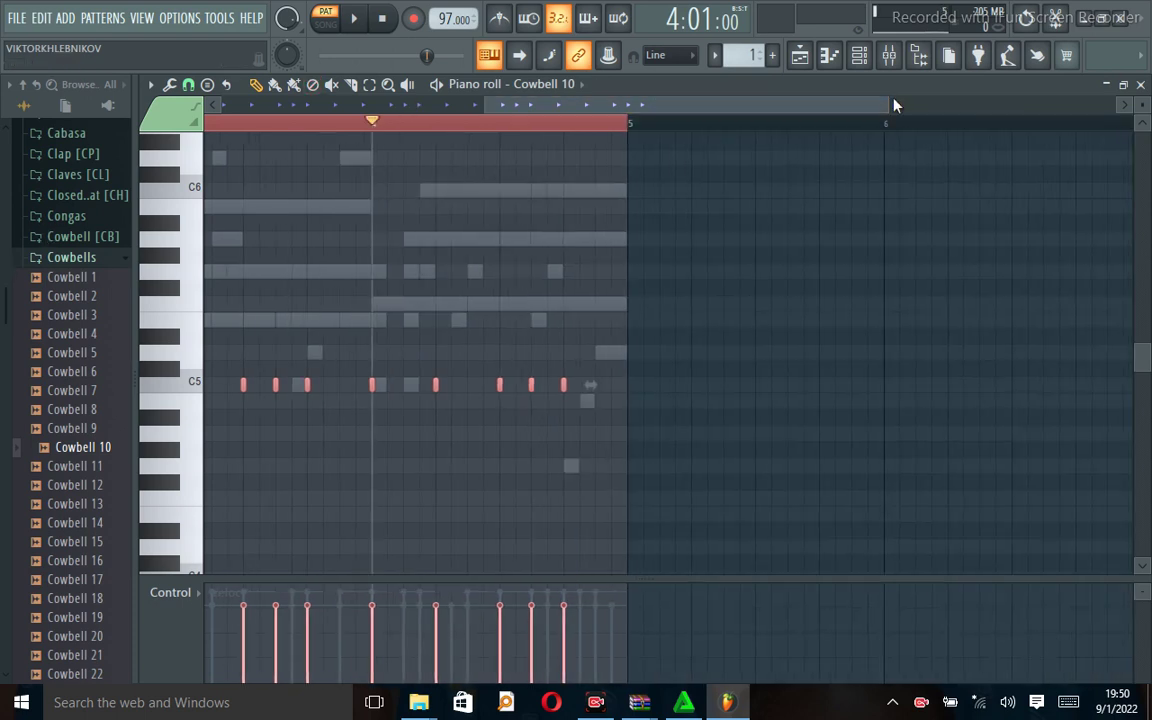
key("space")
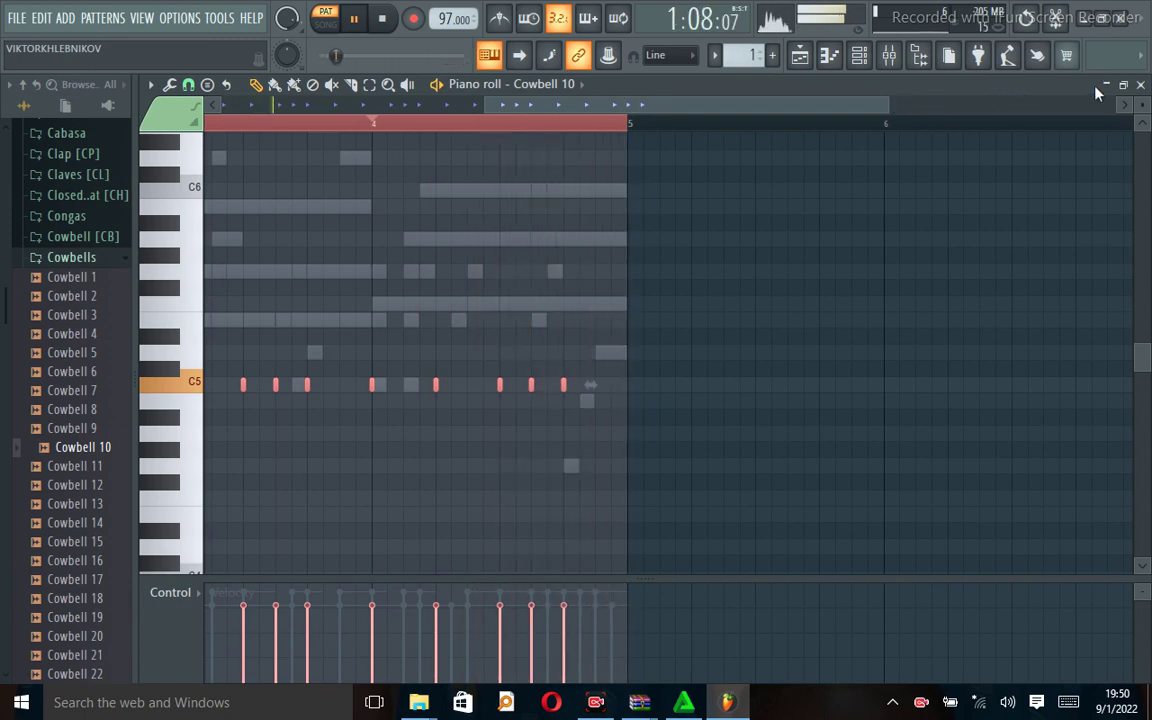
left_click(1141, 85)
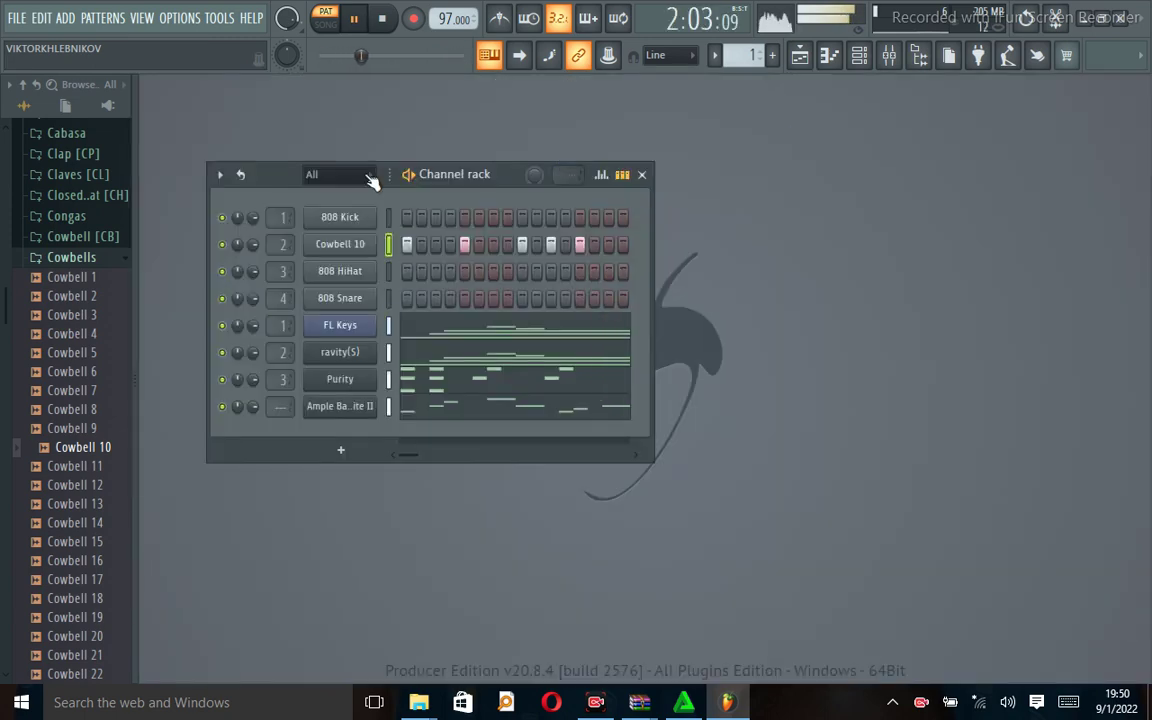
left_click_drag(463, 175, 494, 172)
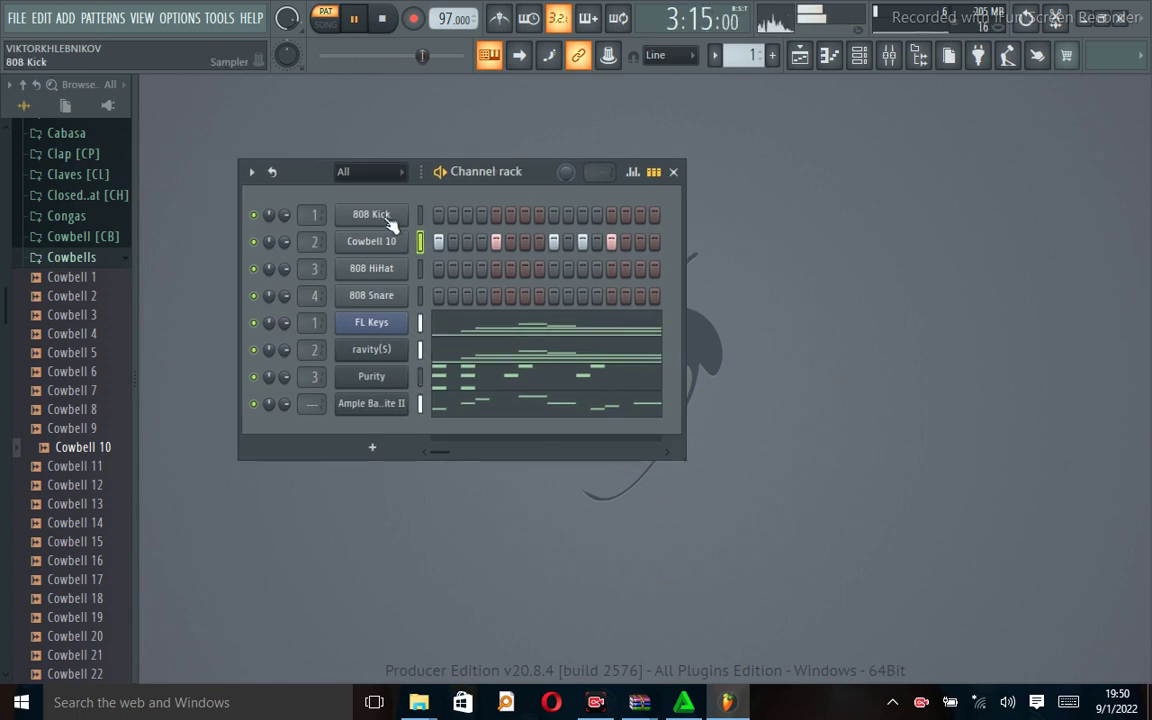
Step: Close the Cowbells folder and audition samples in the Congas folder against the playing pattern, ending on Conga 9
left_click(85, 256)
left_click(85, 216)
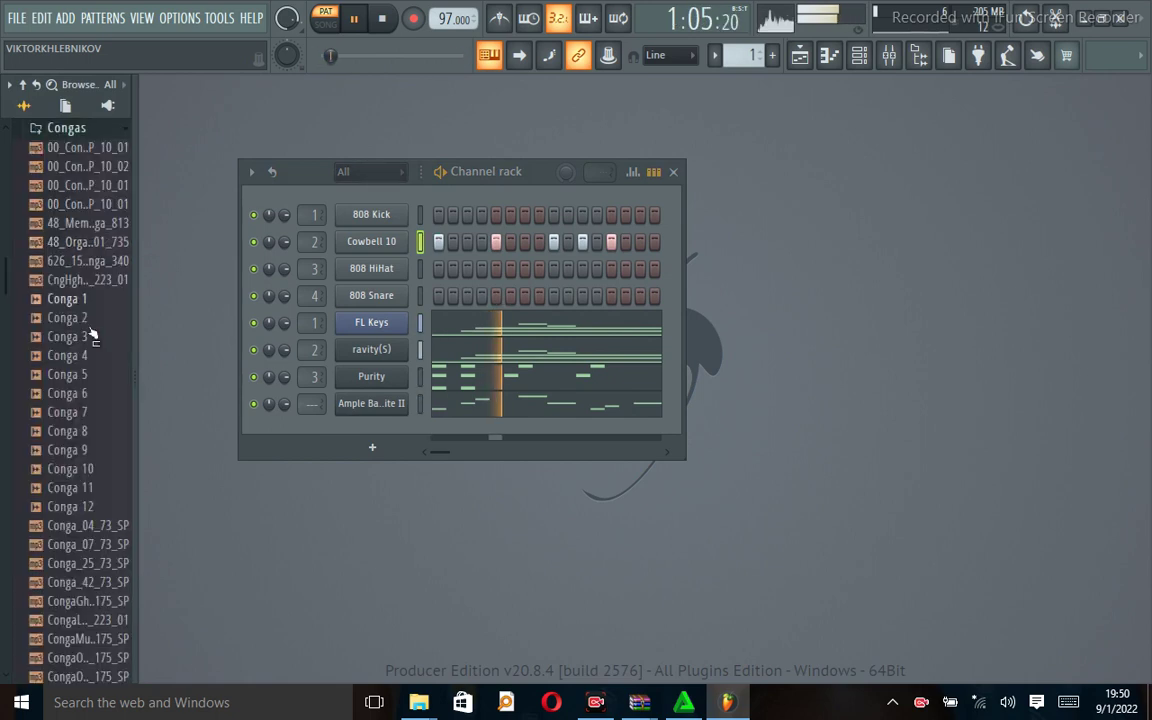
left_click(77, 374)
left_click(69, 355)
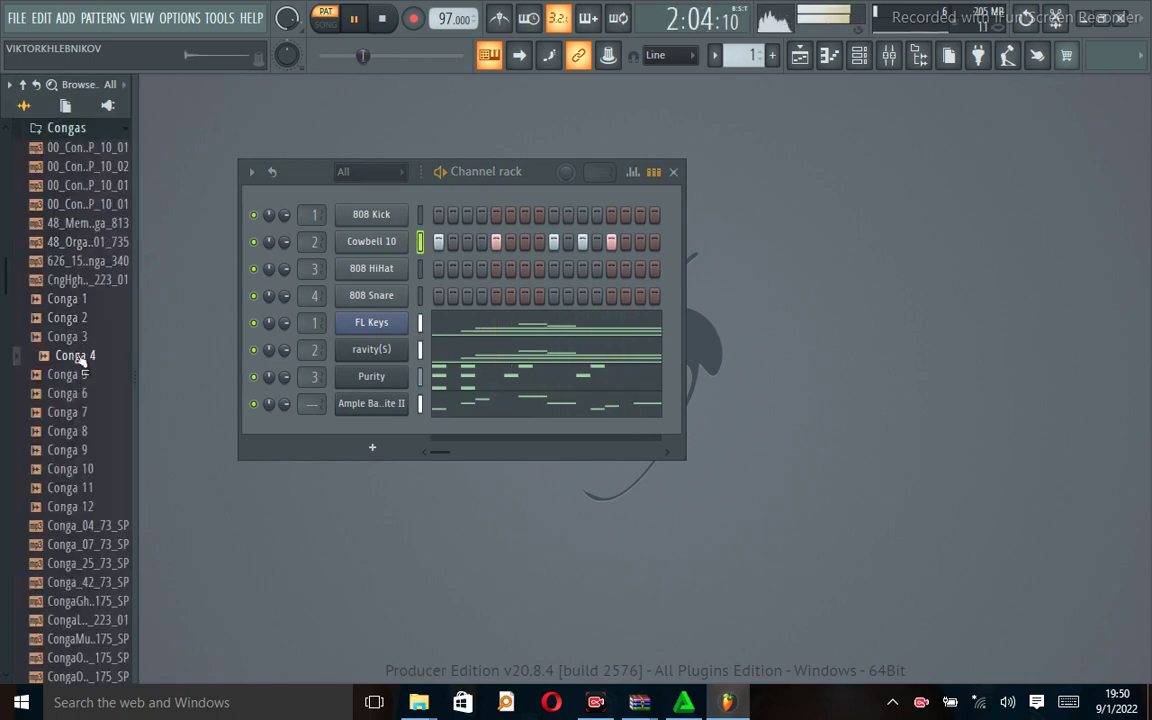
left_click(70, 393)
left_click(92, 525)
left_click(75, 468)
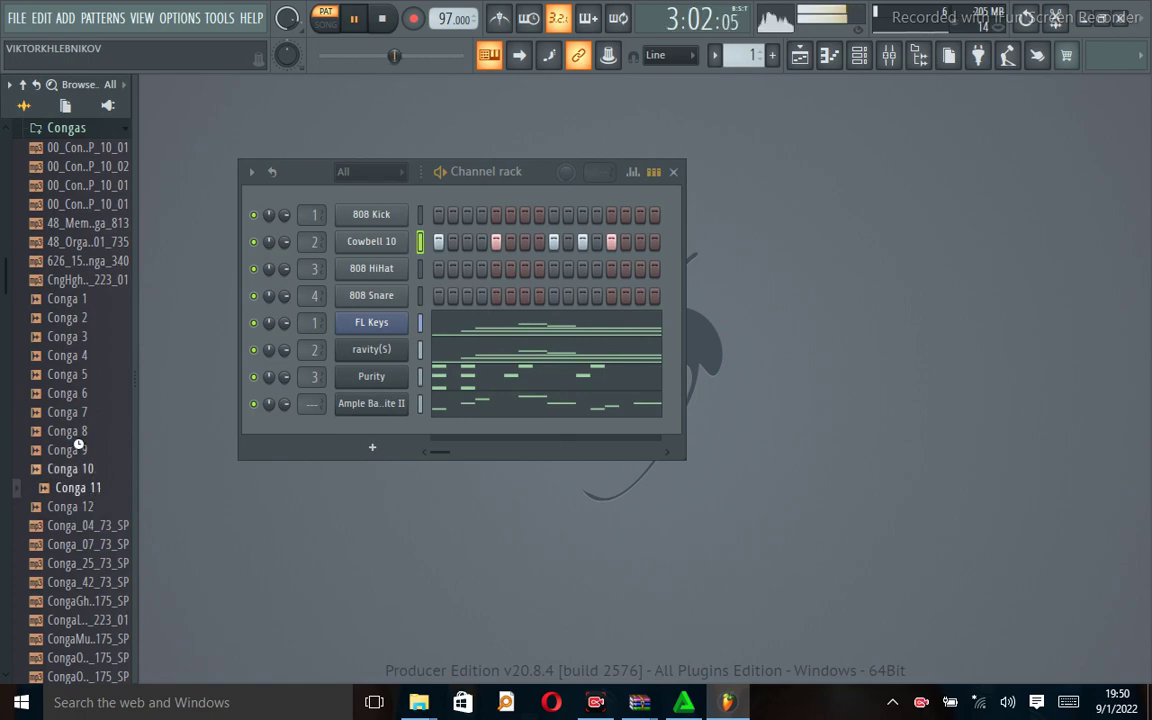
left_click(80, 450)
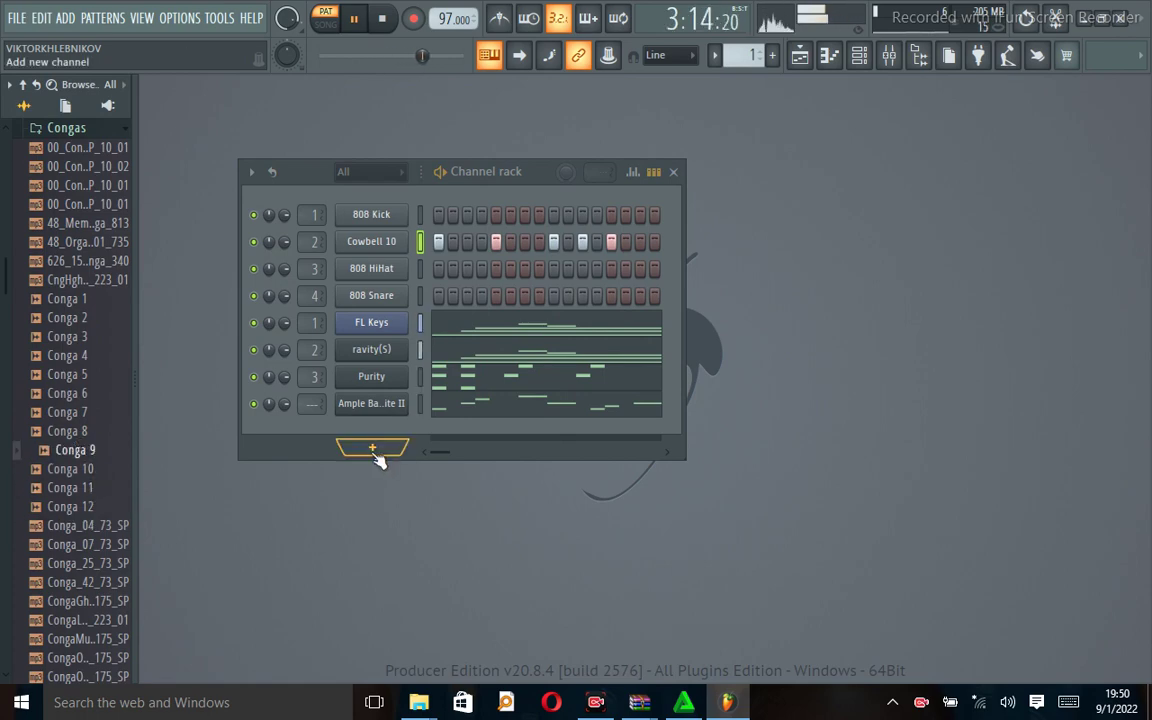
Step: Add a TRITON instrument channel and open its program browser with the whole plugin window in view
left_click(372, 450)
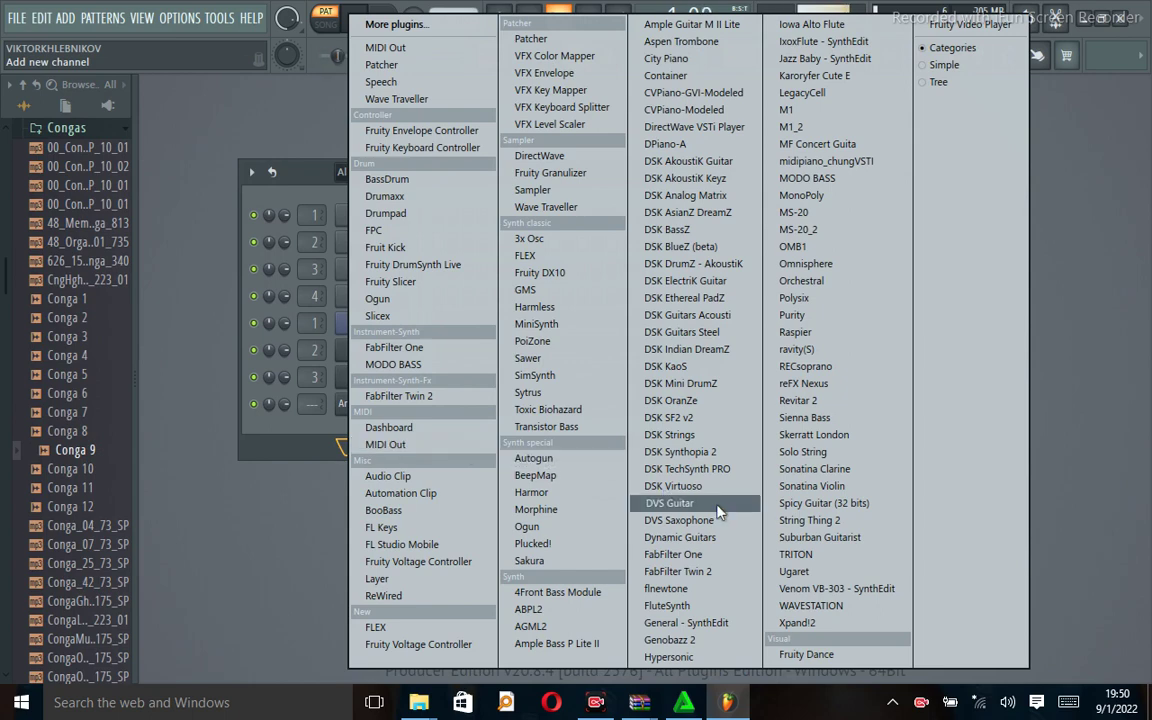
left_click(830, 555)
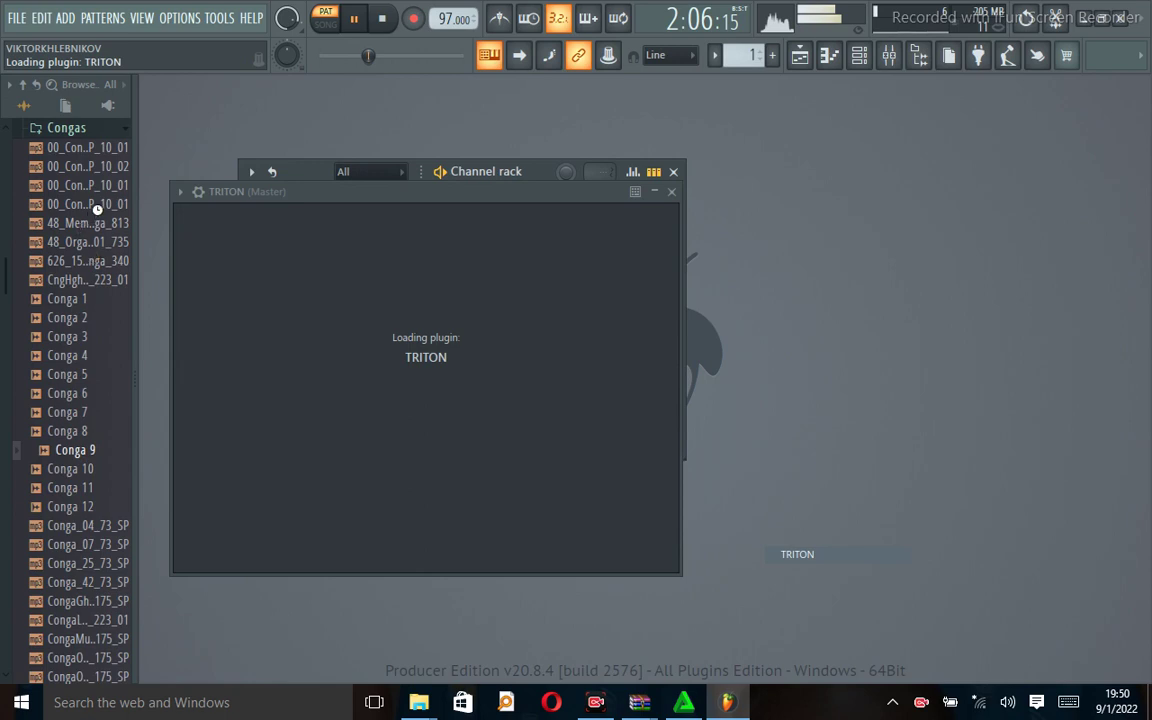
scroll(97, 207, "up", 2)
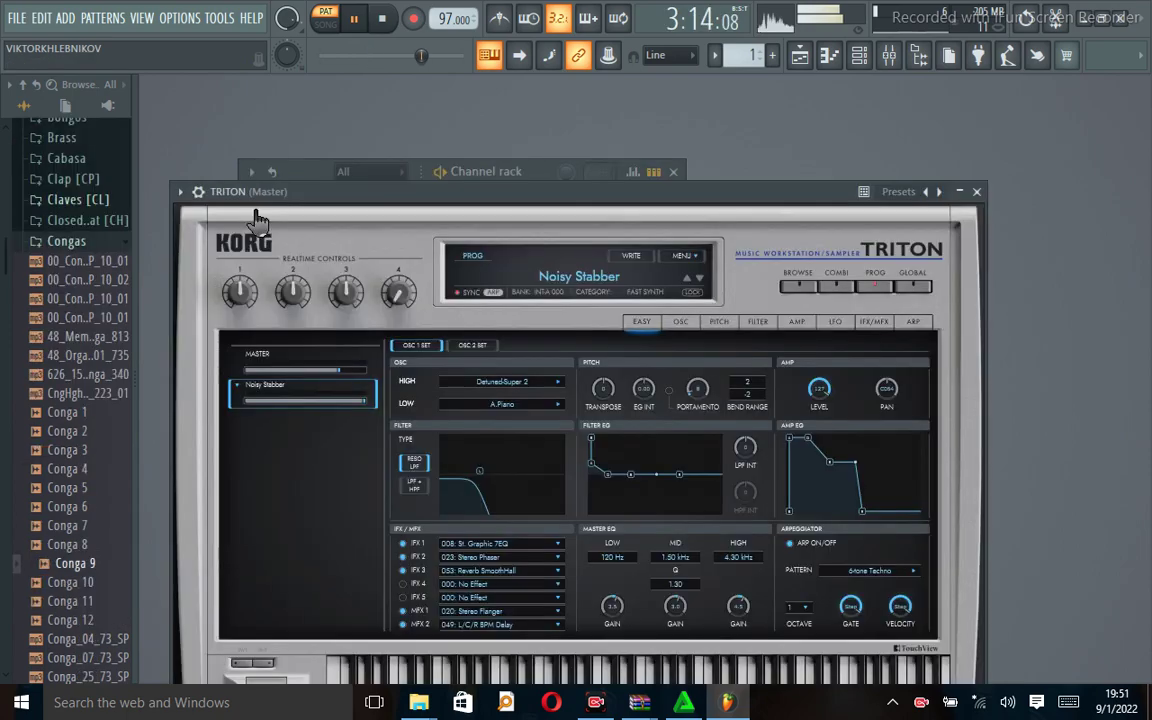
left_click(566, 283)
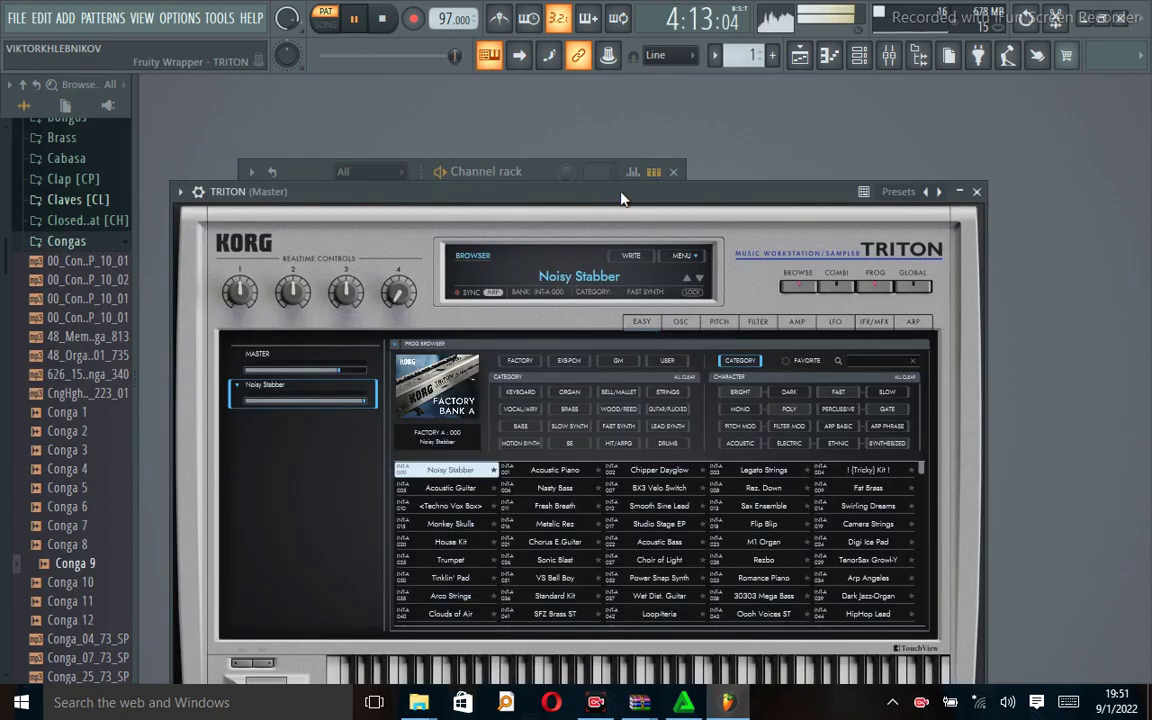
left_click_drag(617, 192, 590, 125)
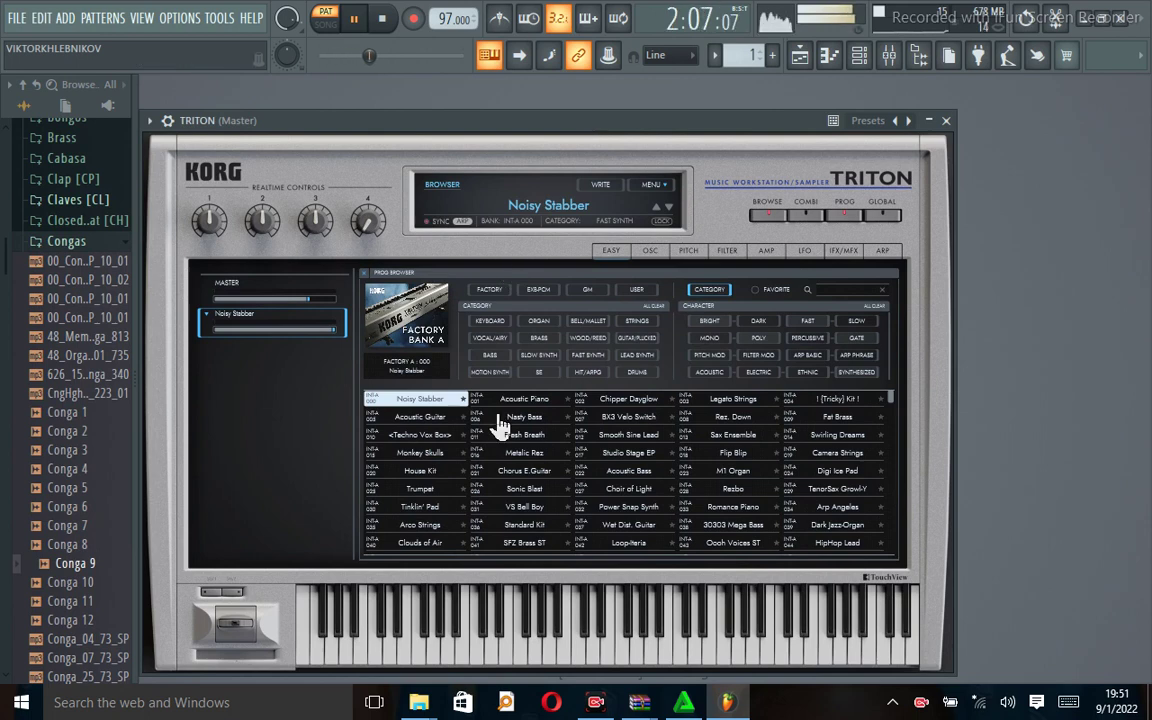
Step: Look through TRITON's factory programs, close the plugin window and check the list of other available instruments
scroll(440, 505, "down", 4)
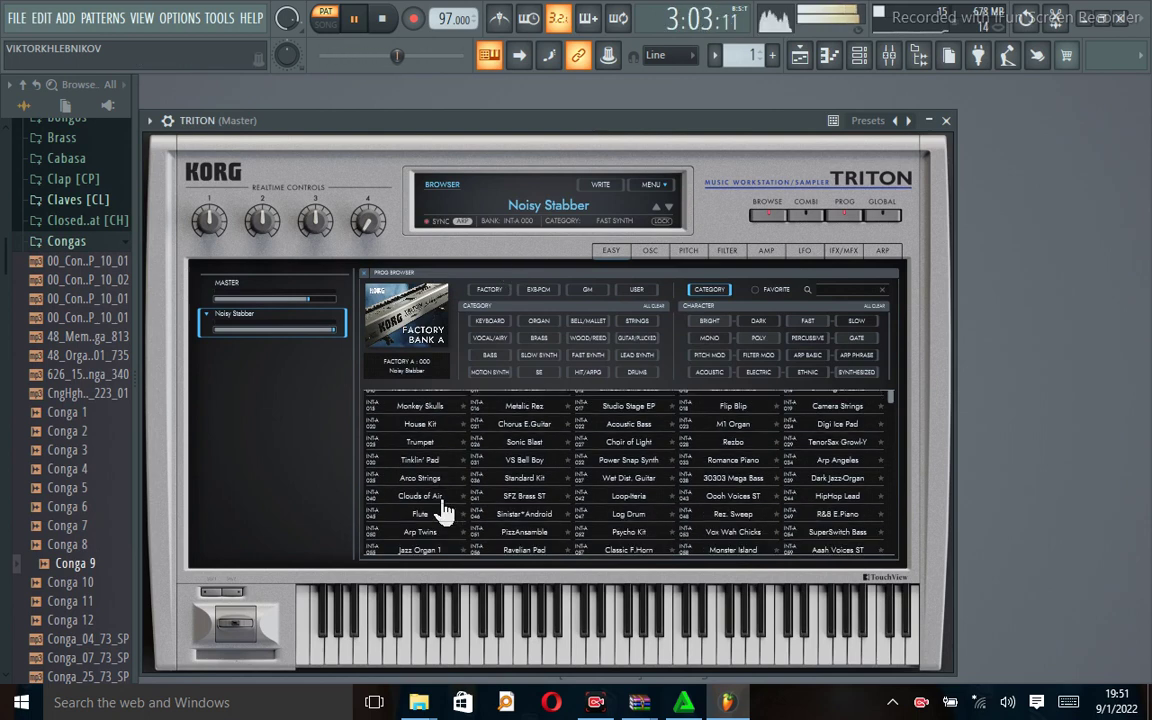
scroll(445, 512, "down", 3)
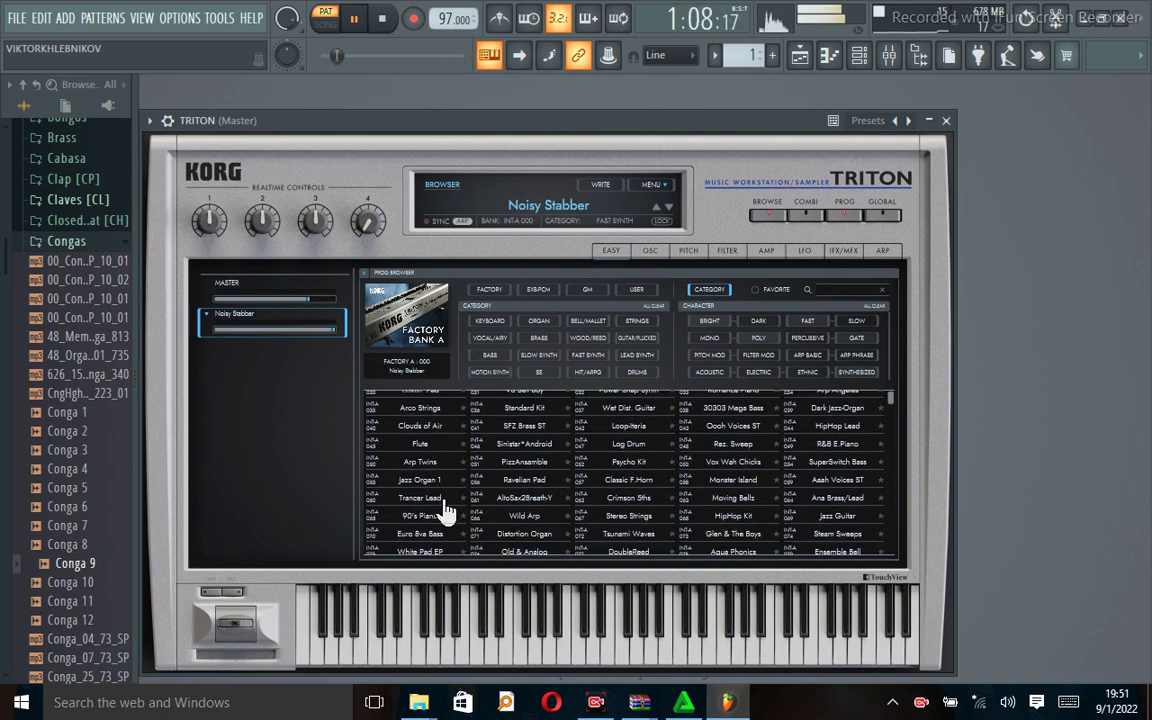
scroll(445, 512, "down", 3)
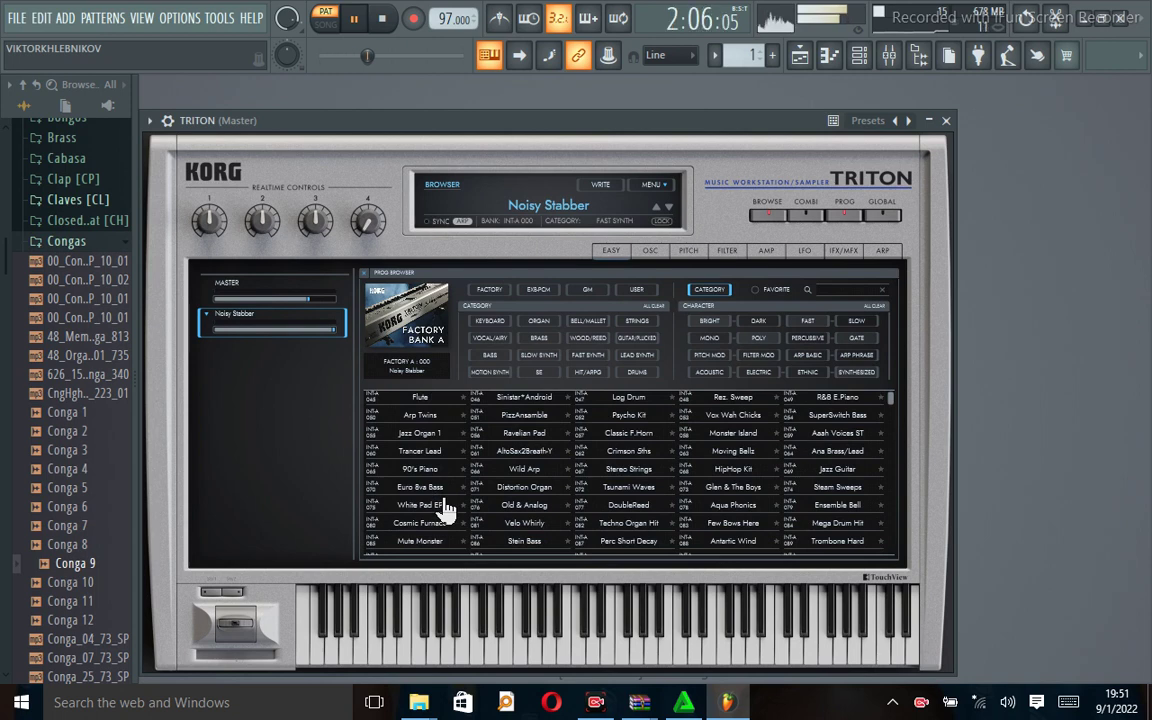
left_click(947, 122)
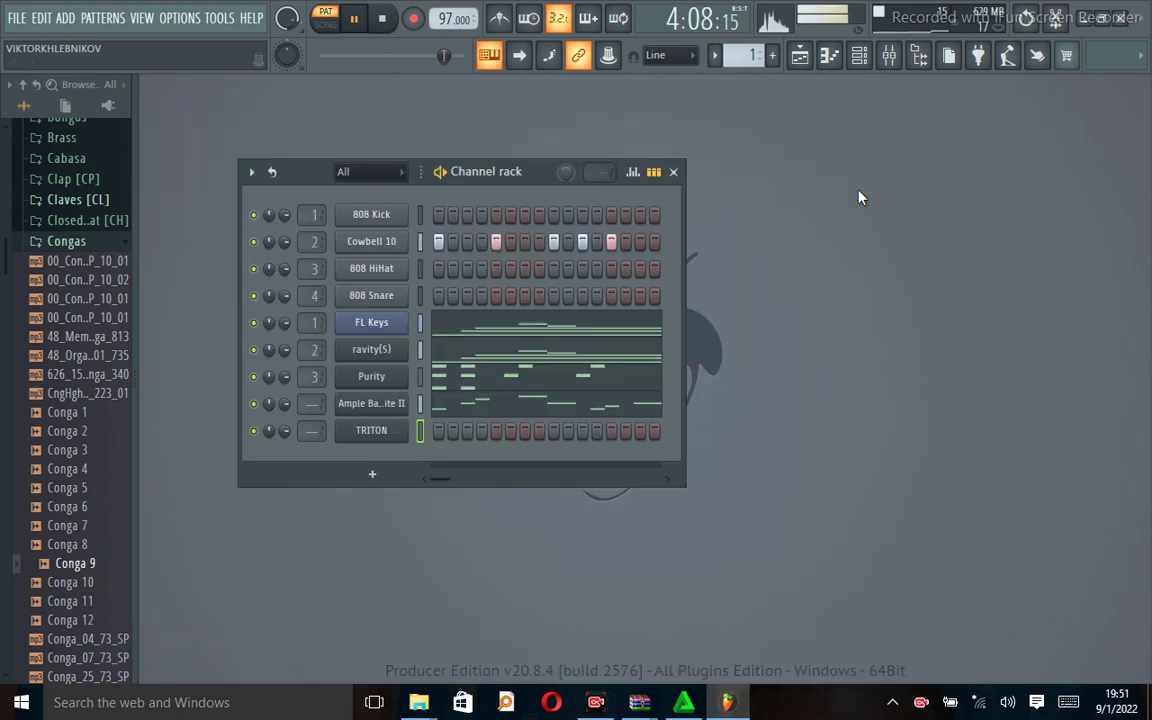
left_click(373, 474)
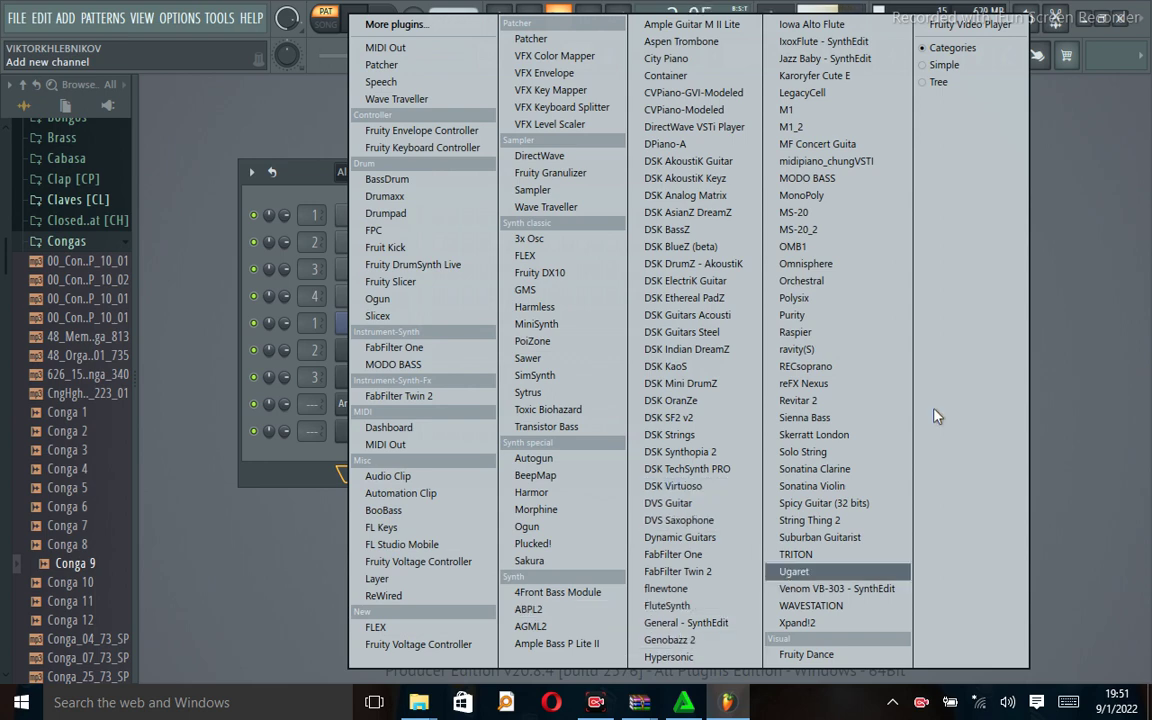
key("Escape")
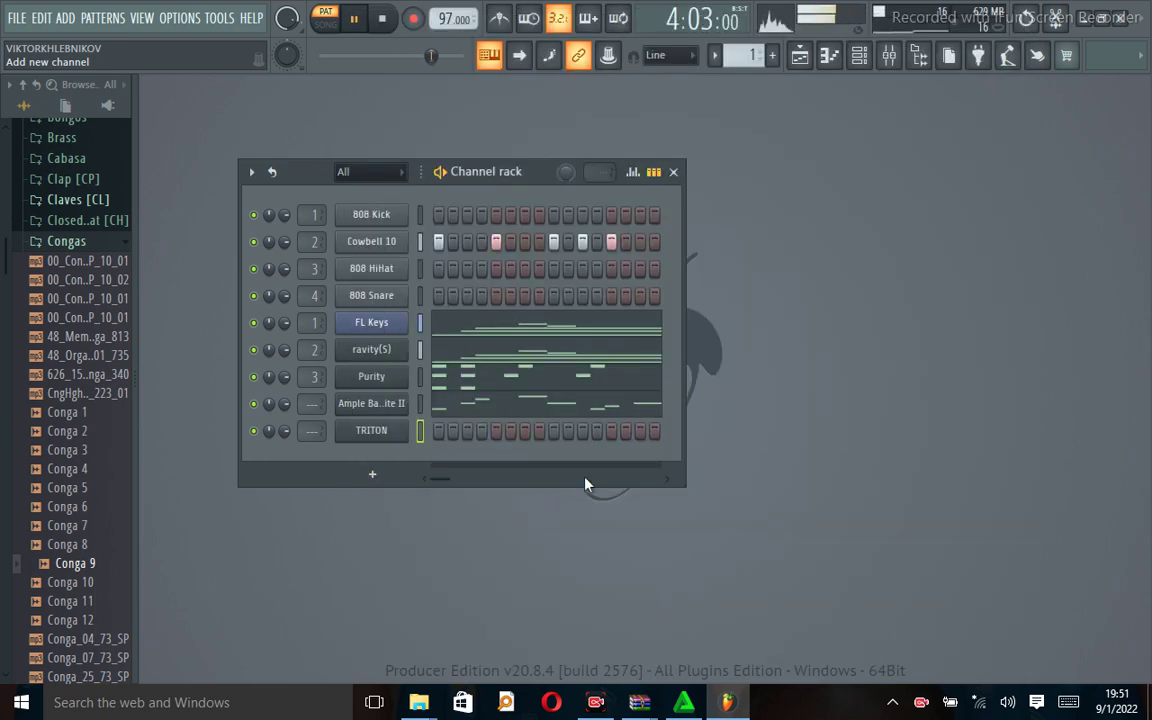
Step: Load the Vibraphone program from TRITON's factory program browser and close the plugin window
left_click(400, 442)
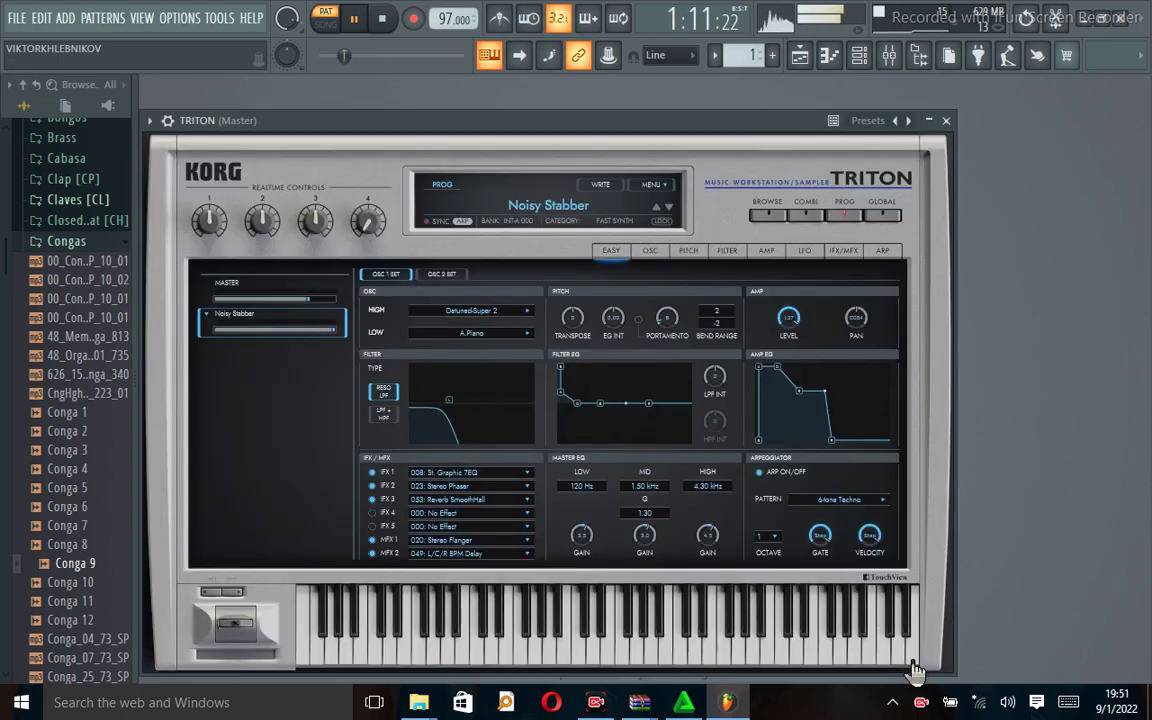
left_click(550, 207)
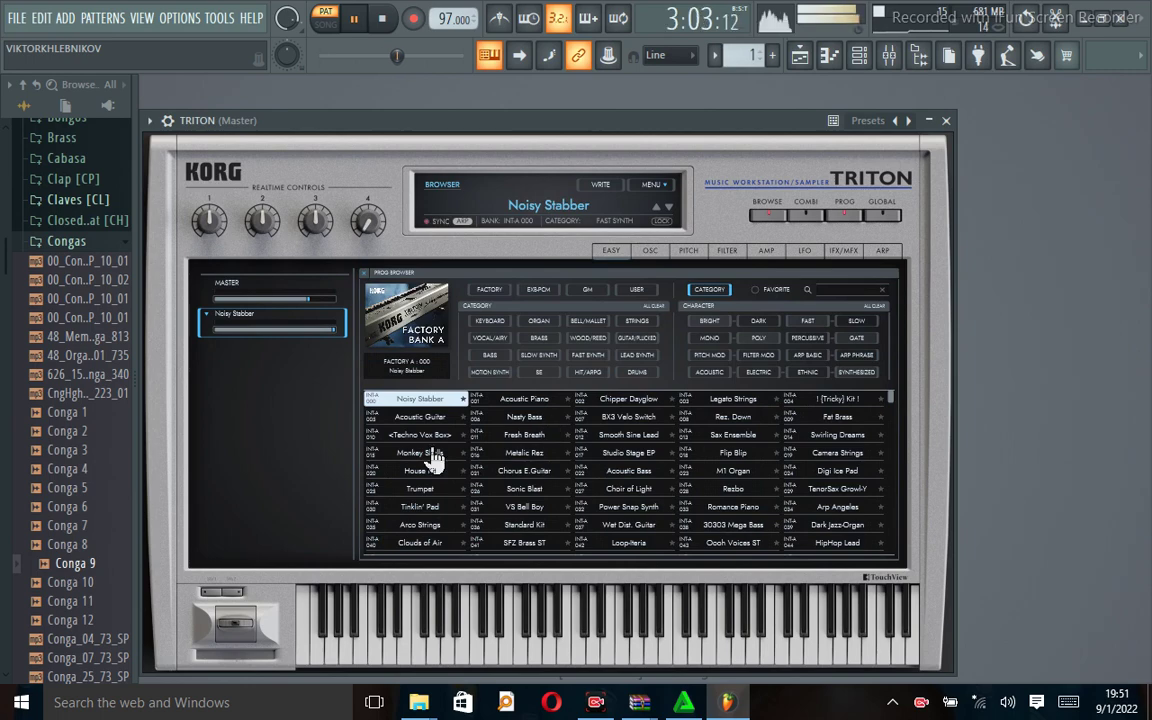
scroll(432, 455, "down", 6)
scroll(435, 458, "down", 3)
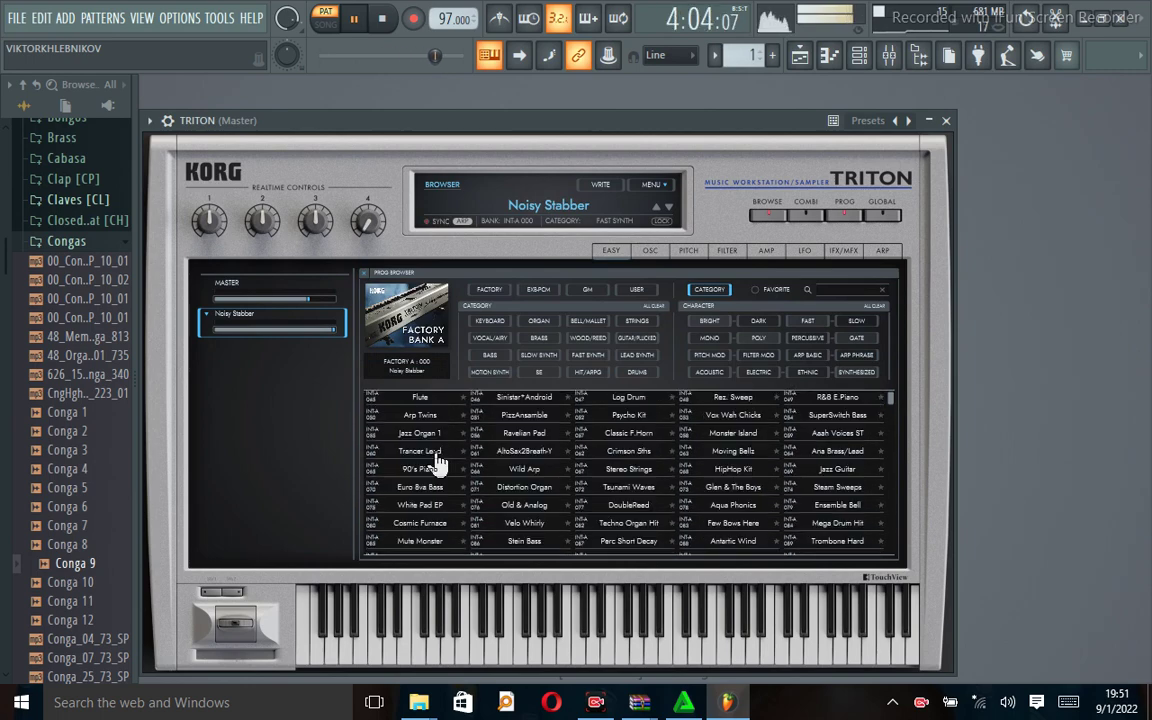
scroll(437, 461, "down", 1)
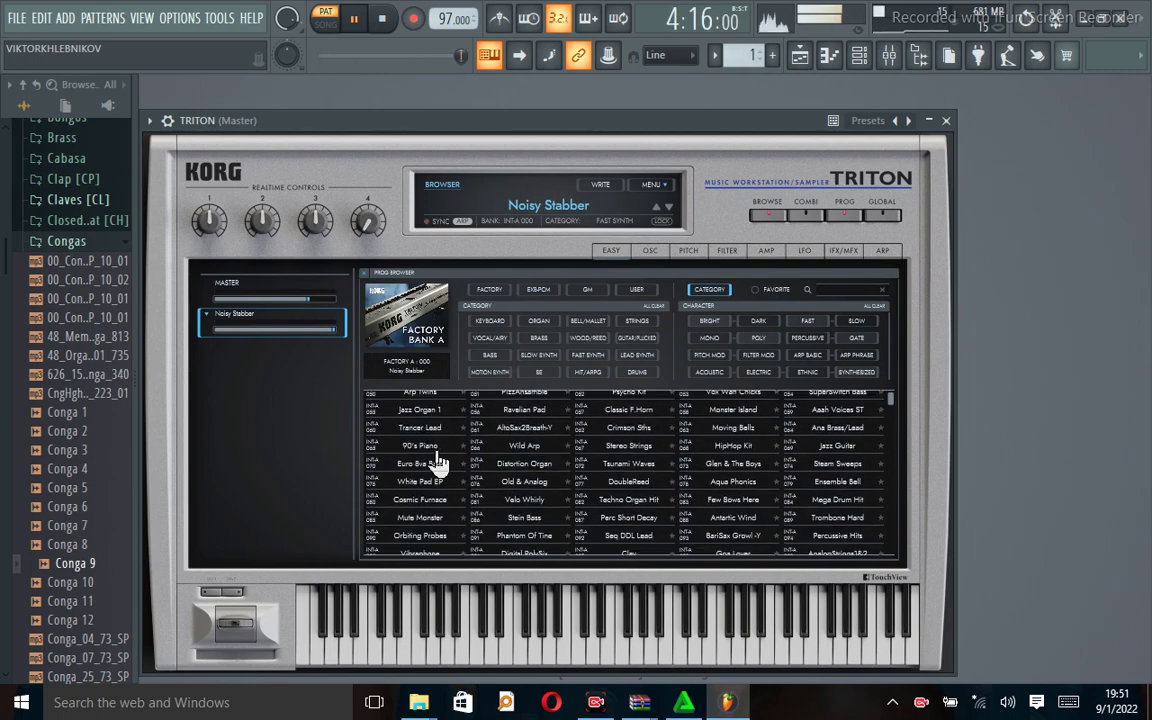
scroll(437, 461, "down", 1)
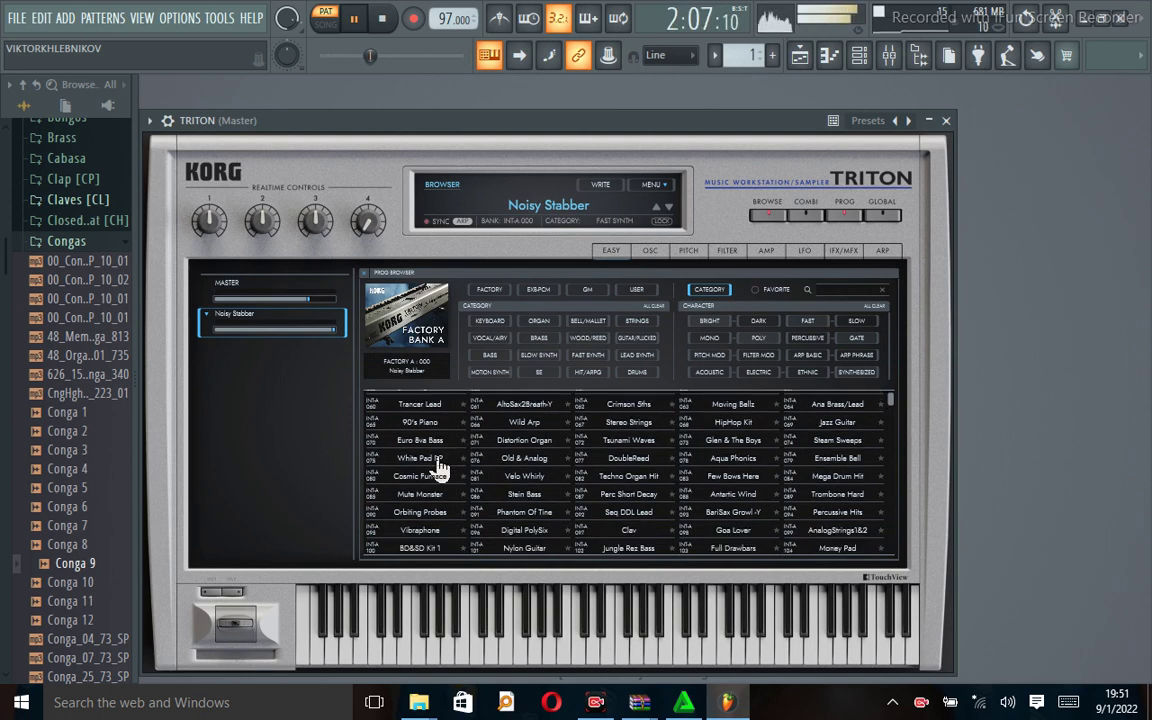
scroll(437, 468, "down", 3)
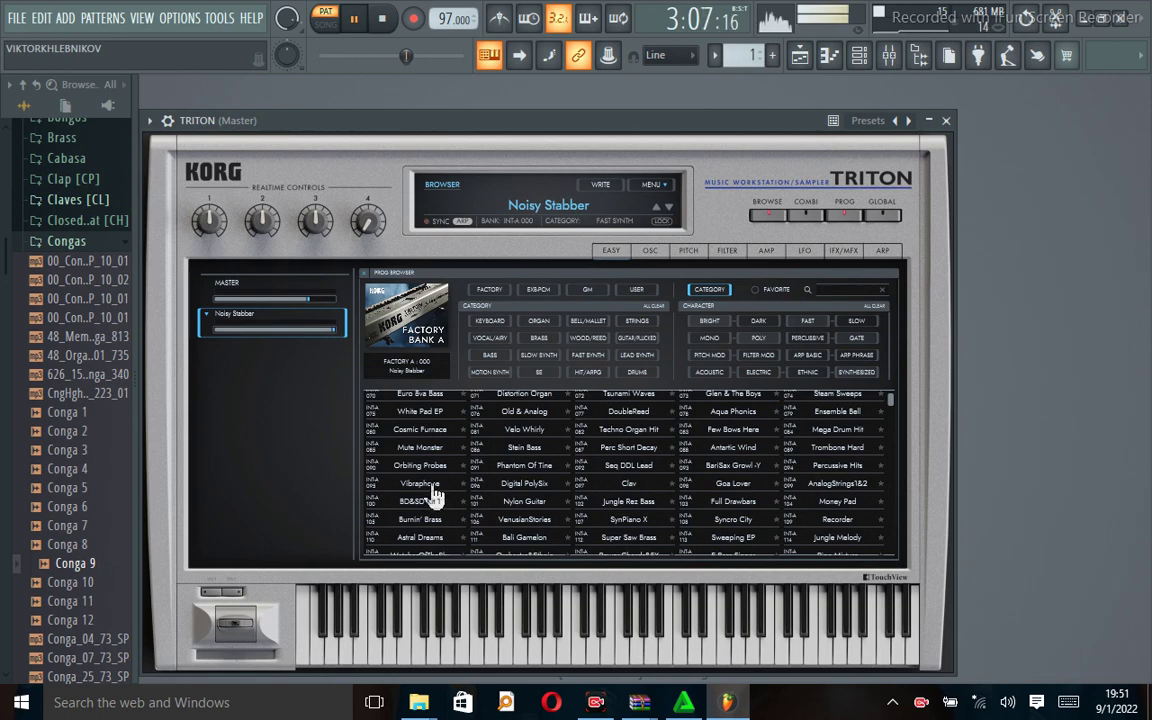
double_click(431, 484)
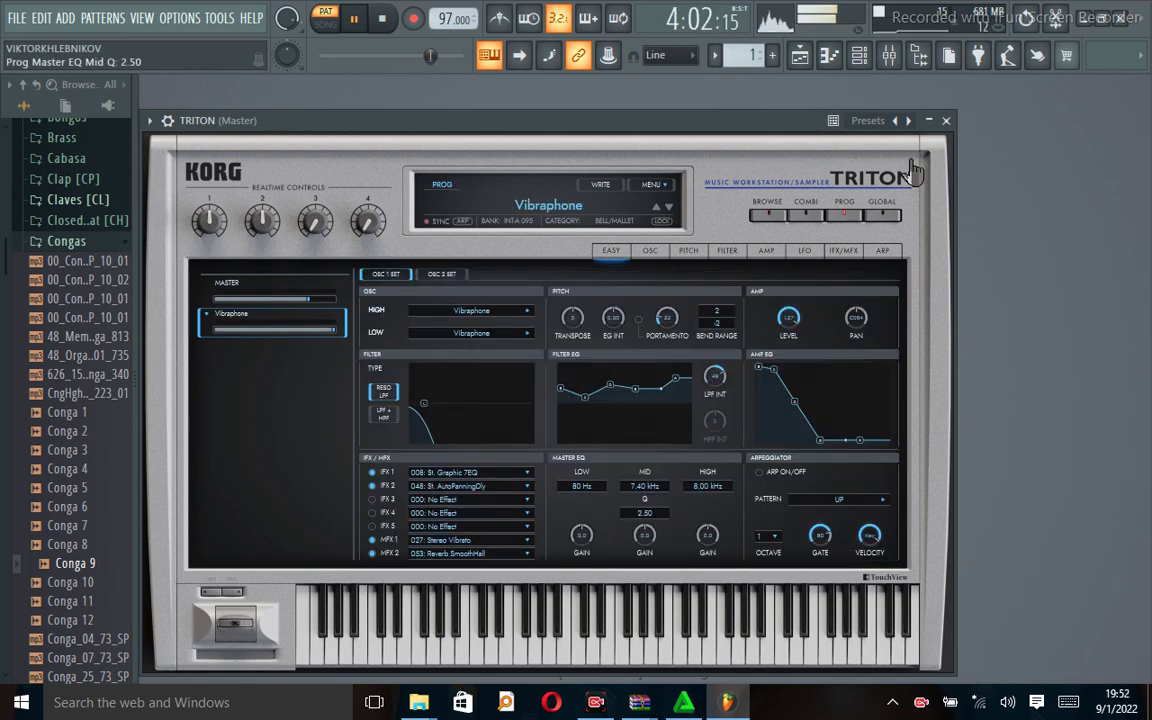
left_click(947, 122)
Step: Open TRITON's piano roll, place a one-step C5 note at the start of bar 1 and play the pattern from the beginning
right_click(372, 436)
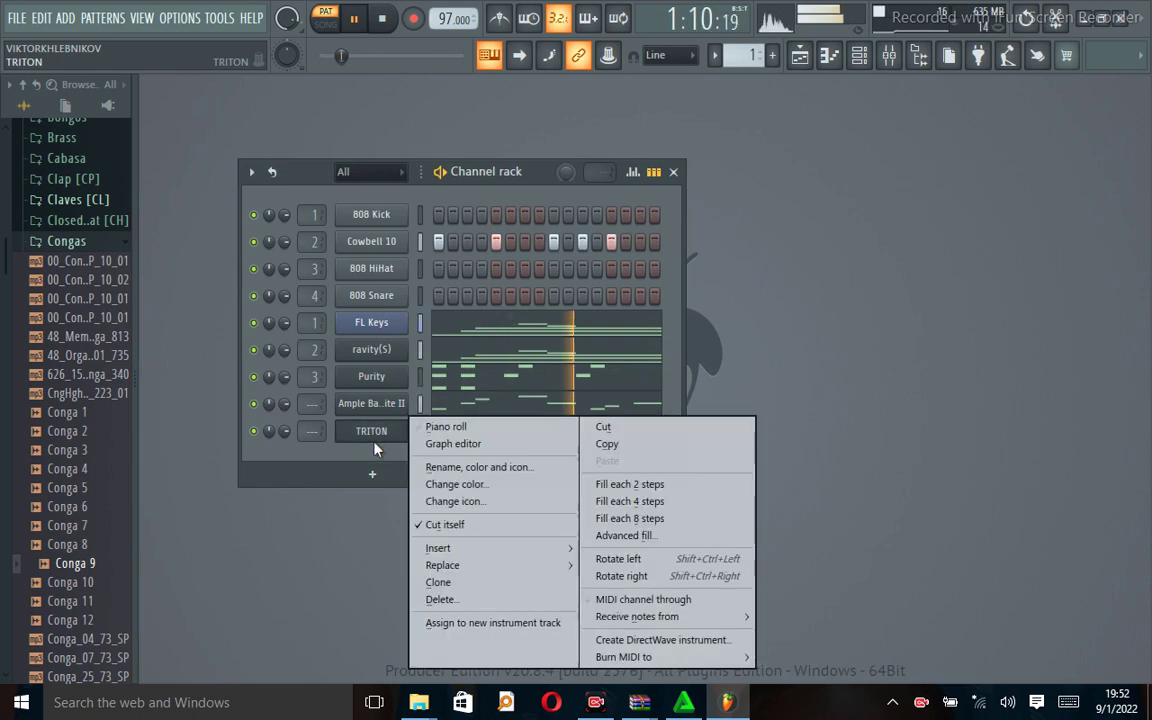
left_click(429, 428)
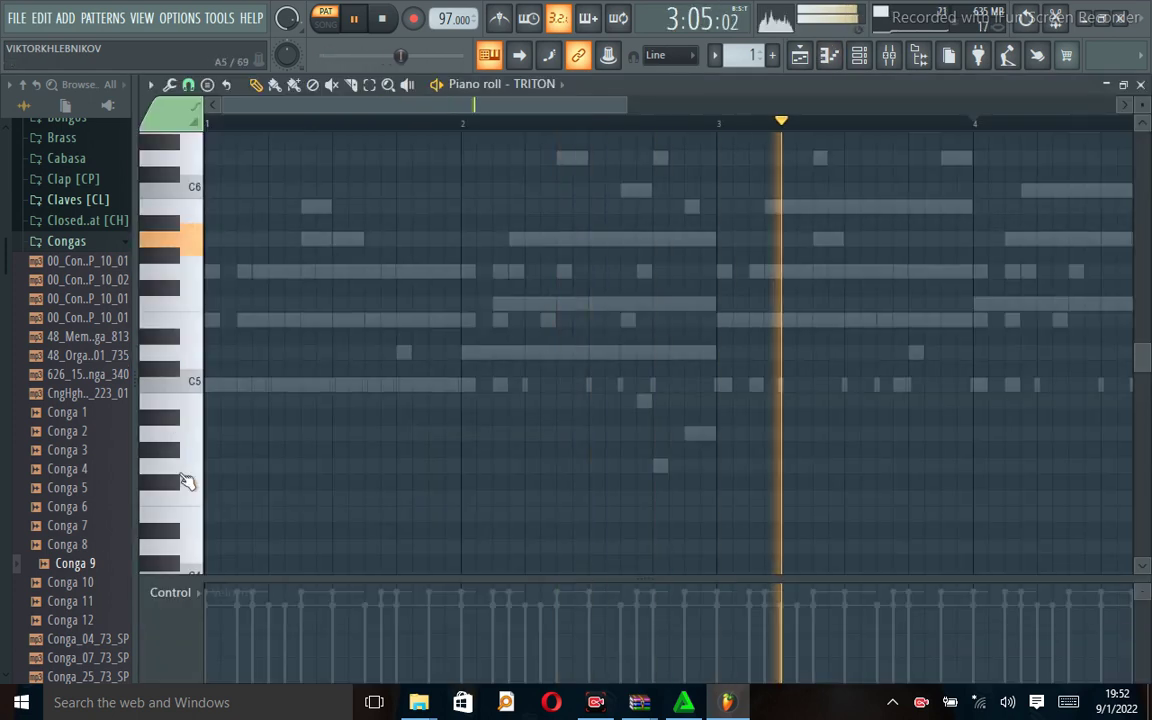
left_click(185, 413)
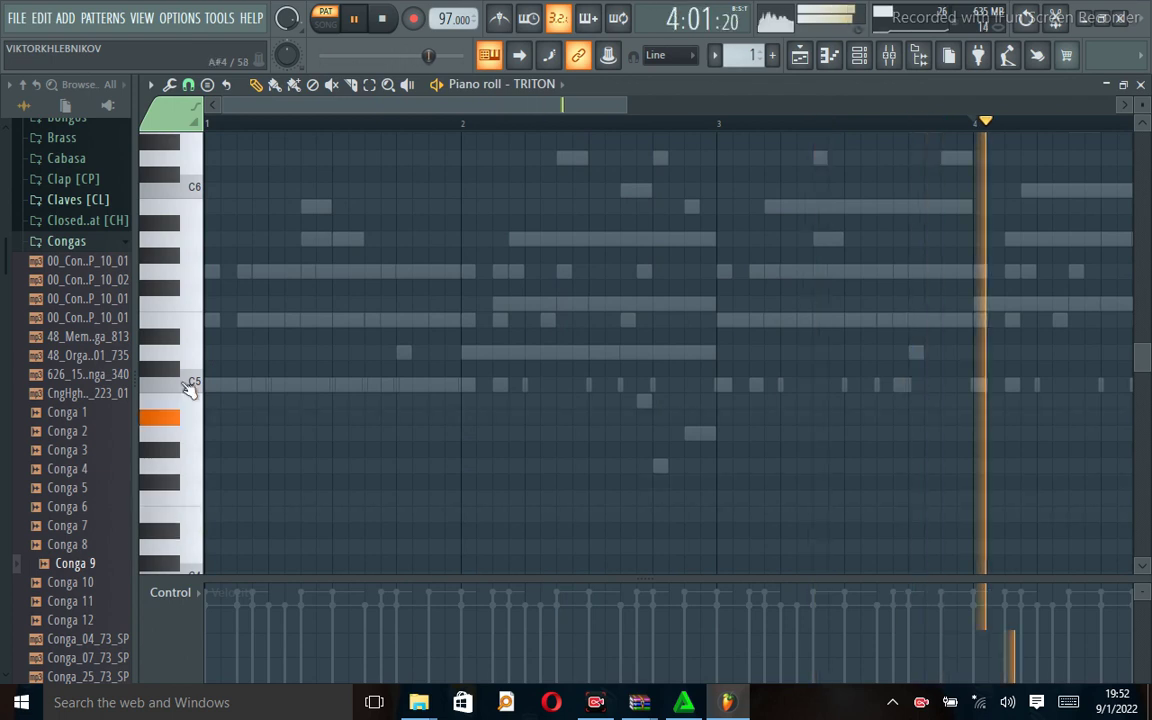
left_click(190, 382)
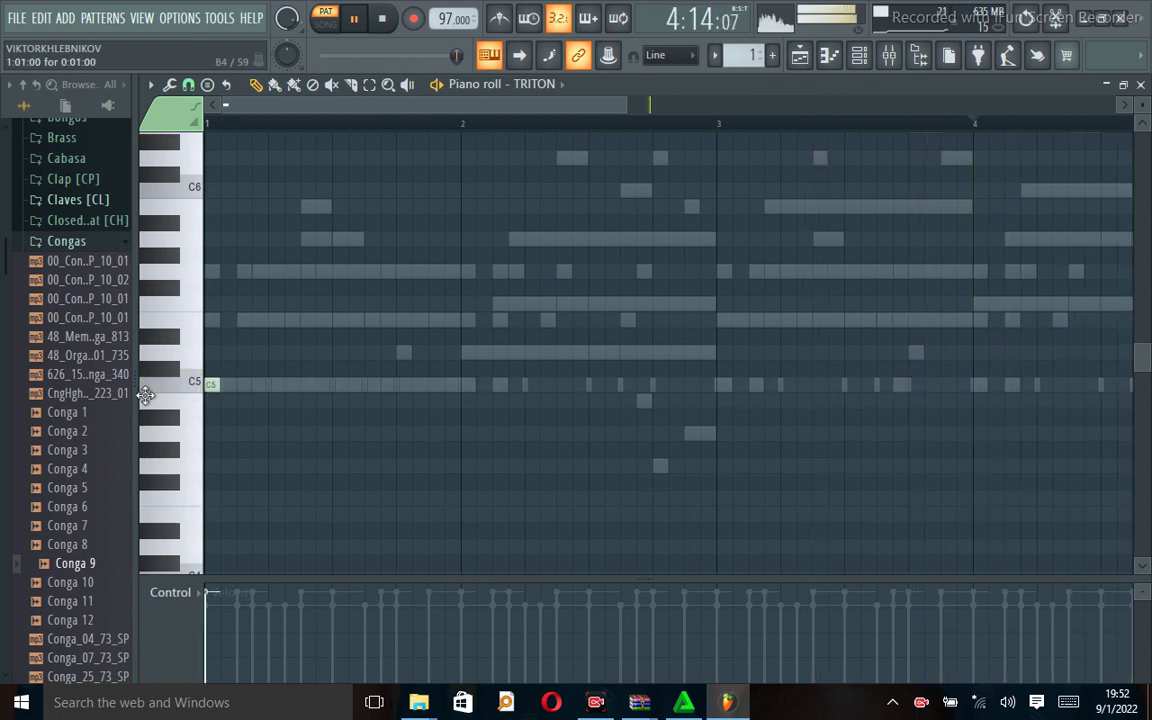
key("space")
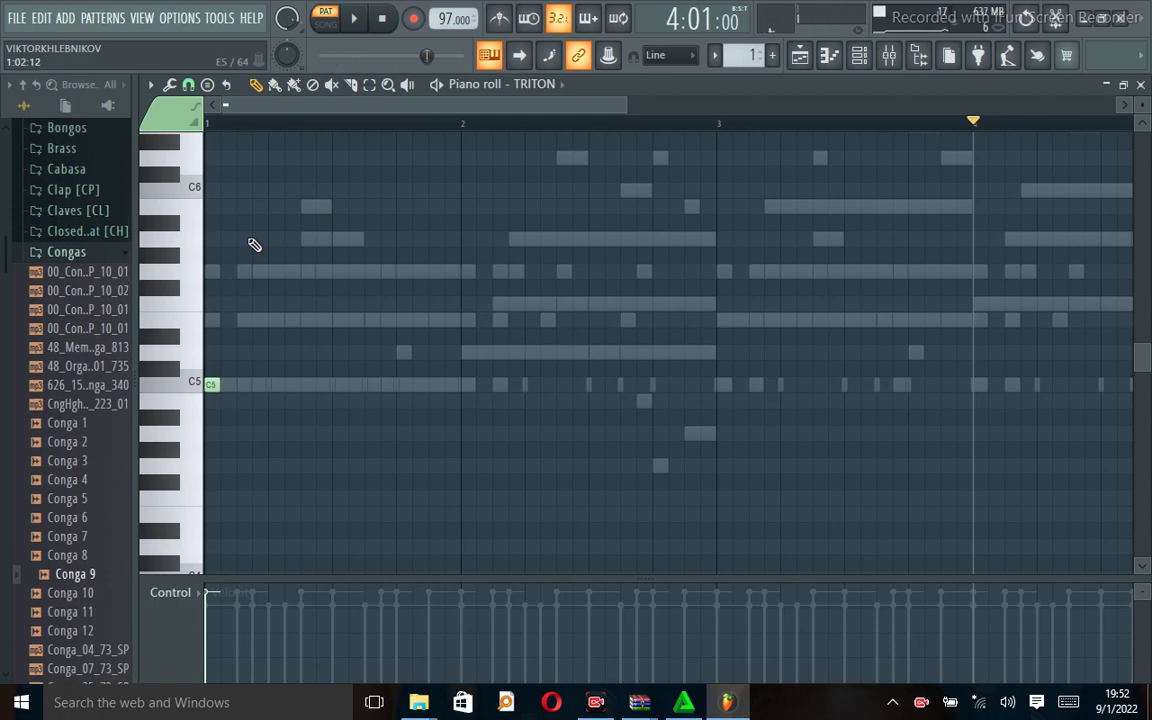
left_click(216, 121)
key("space")
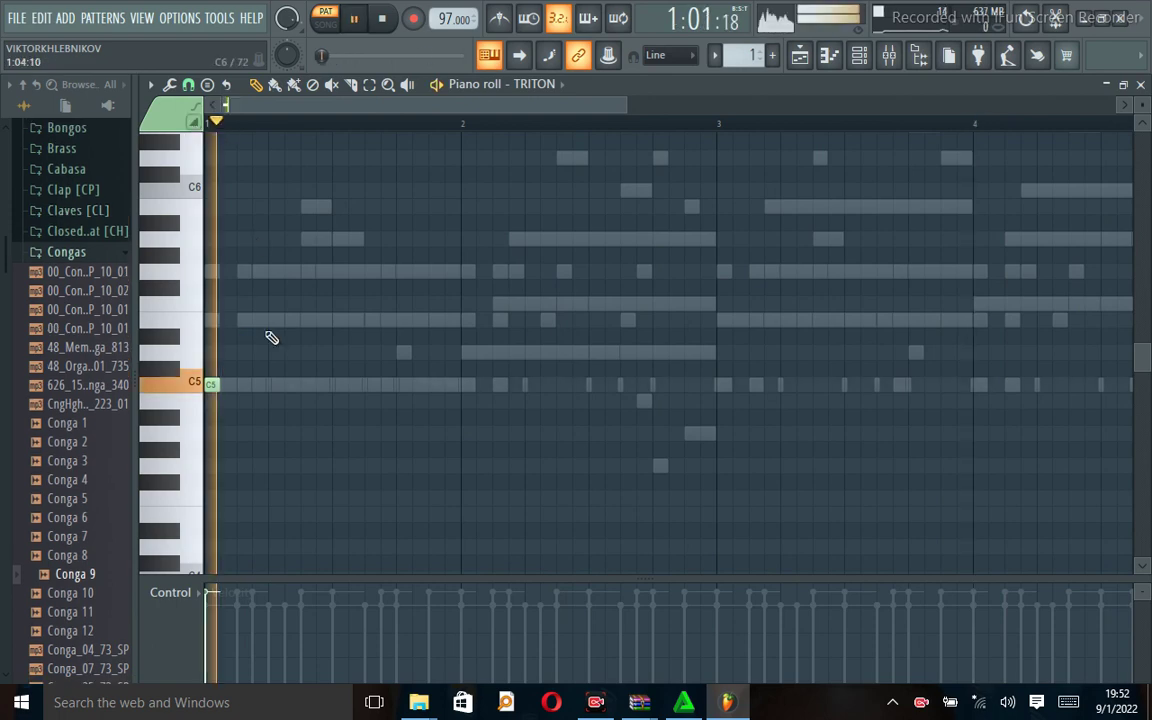
Step: Add a one-step E5 note on step 2 of bar 1, dismiss its note properties and play the notes
double_click(228, 321)
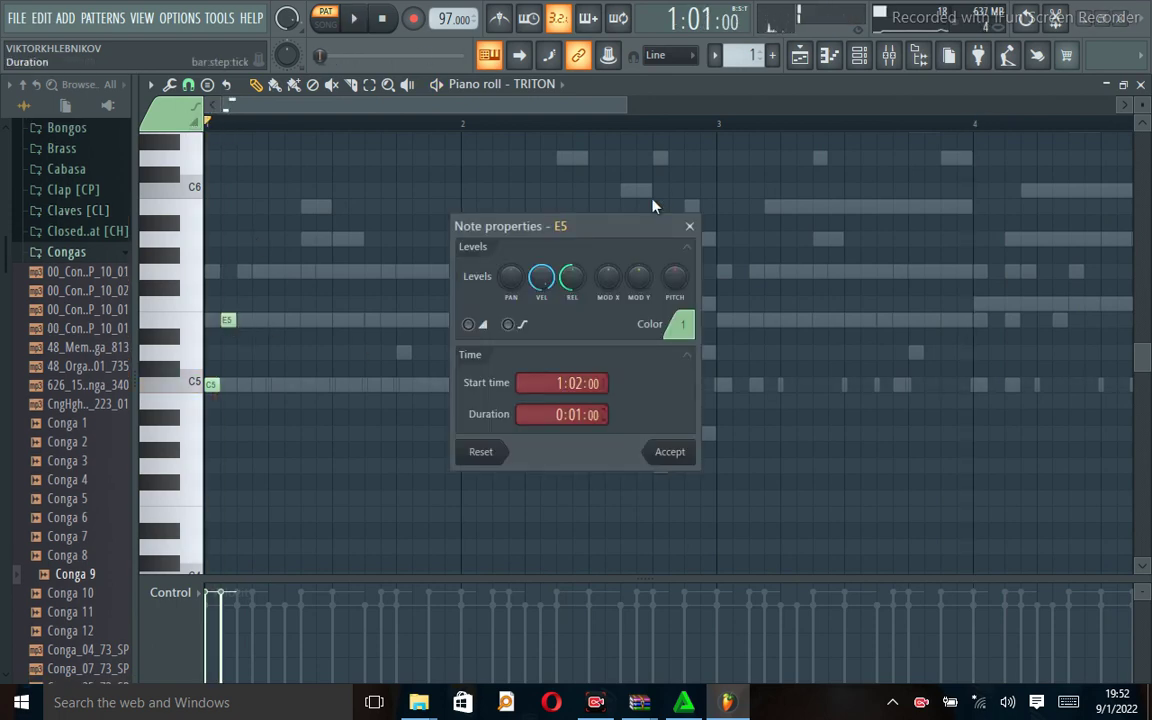
left_click(689, 227)
left_click(232, 320)
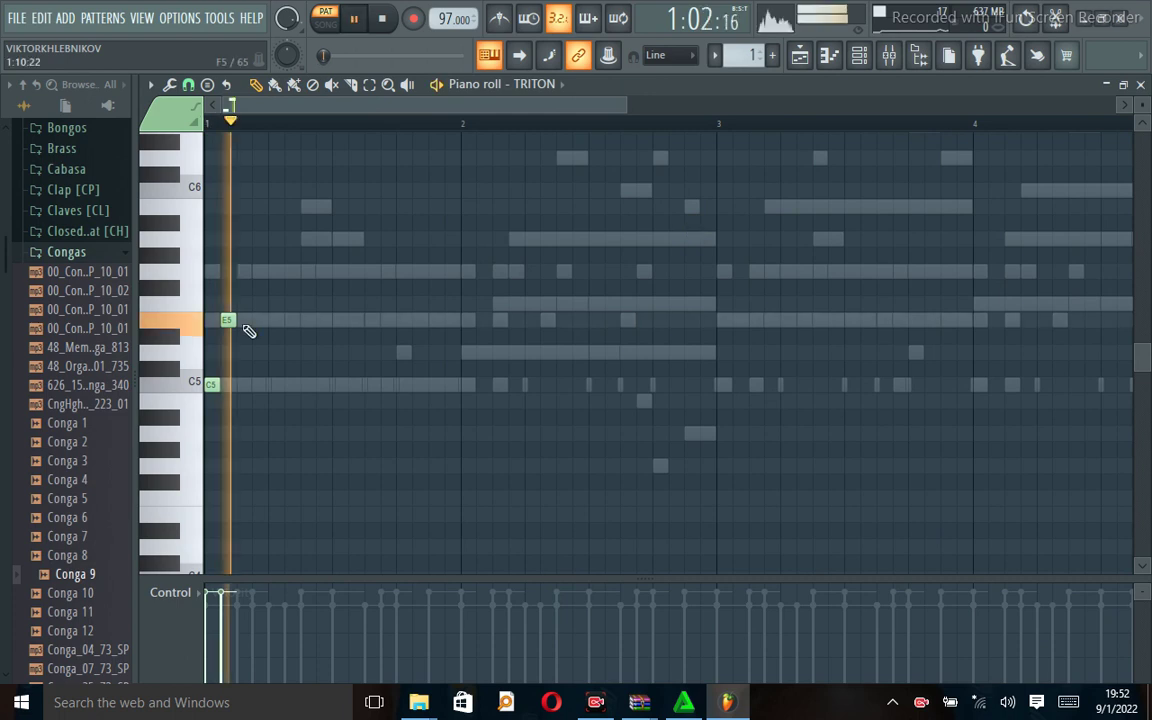
Step: Add notes to the TRITON melody in bar 1: G5 on steps 3 and 5, E5 on step 6, C5 on step 7; play the pattern
left_click(240, 273)
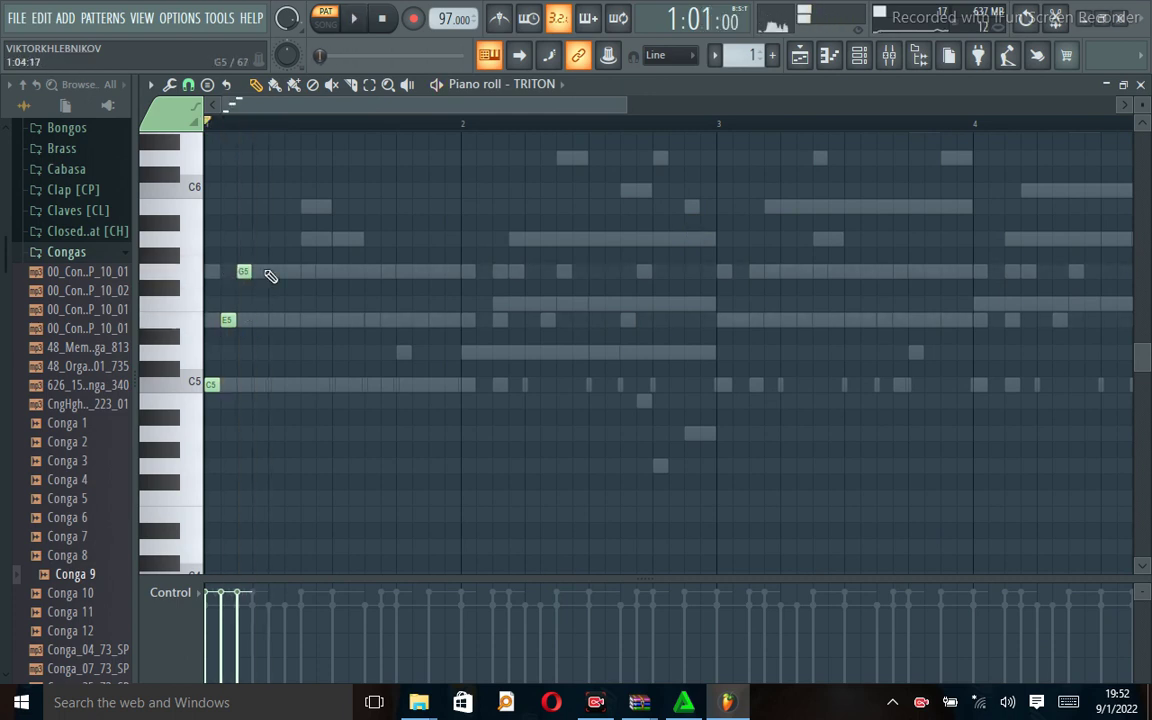
left_click(270, 273)
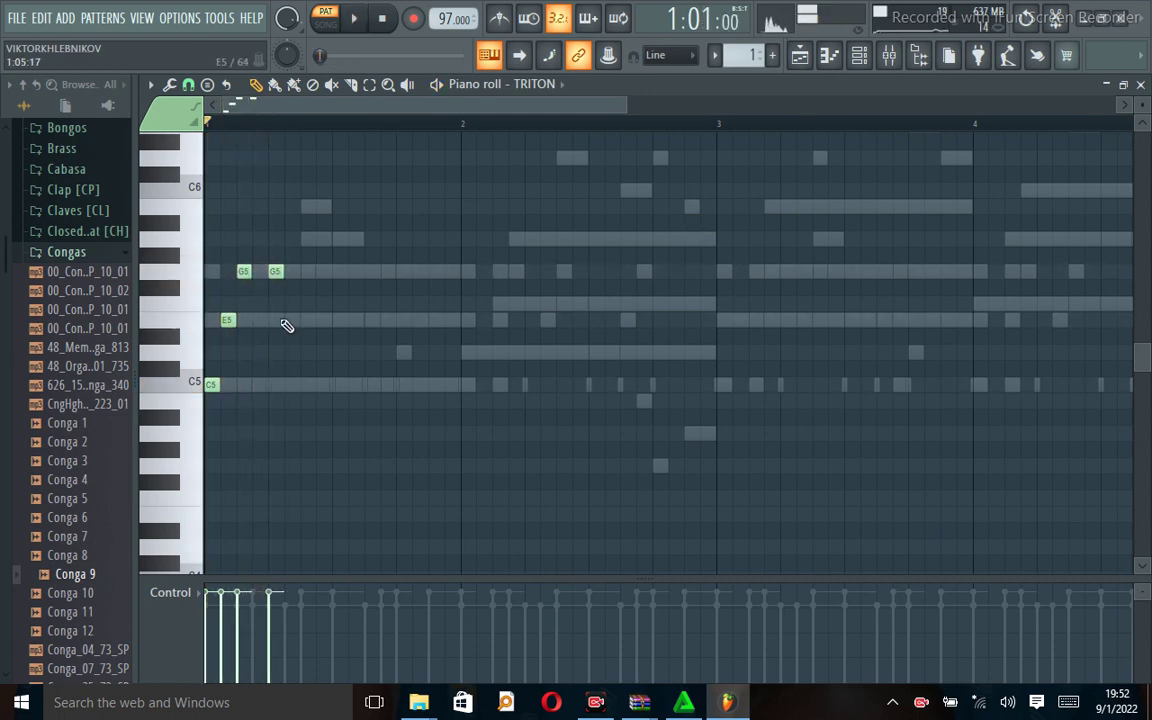
left_click(287, 321)
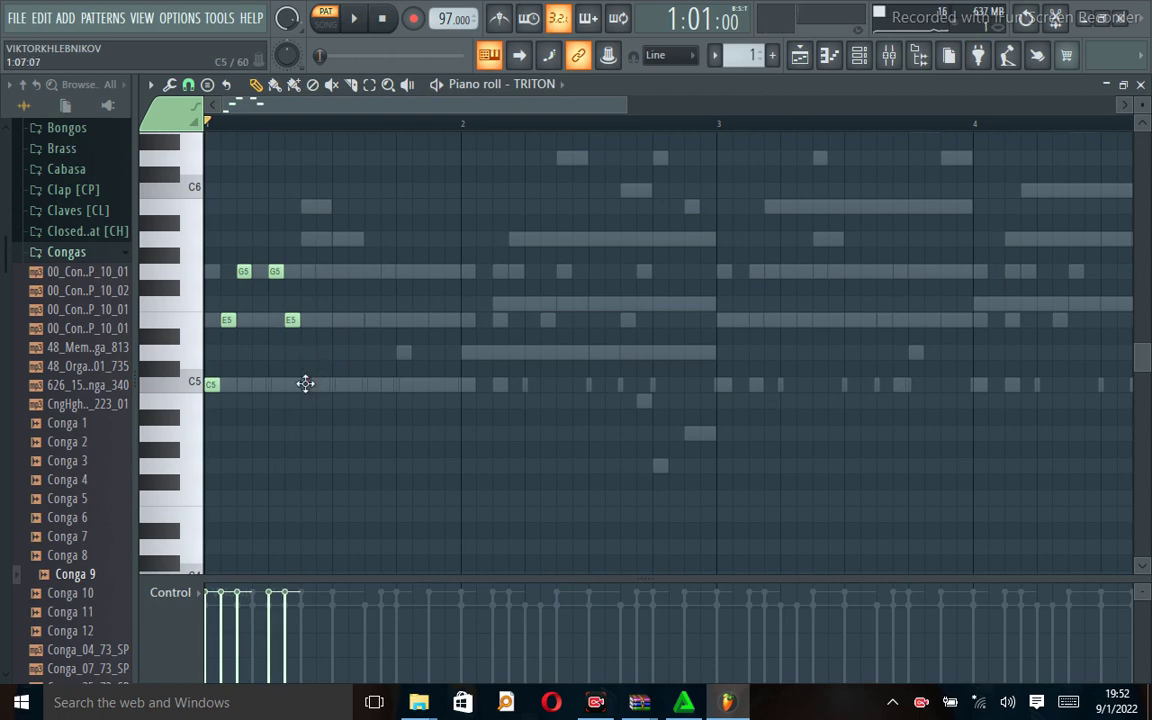
left_click(305, 384)
key("space")
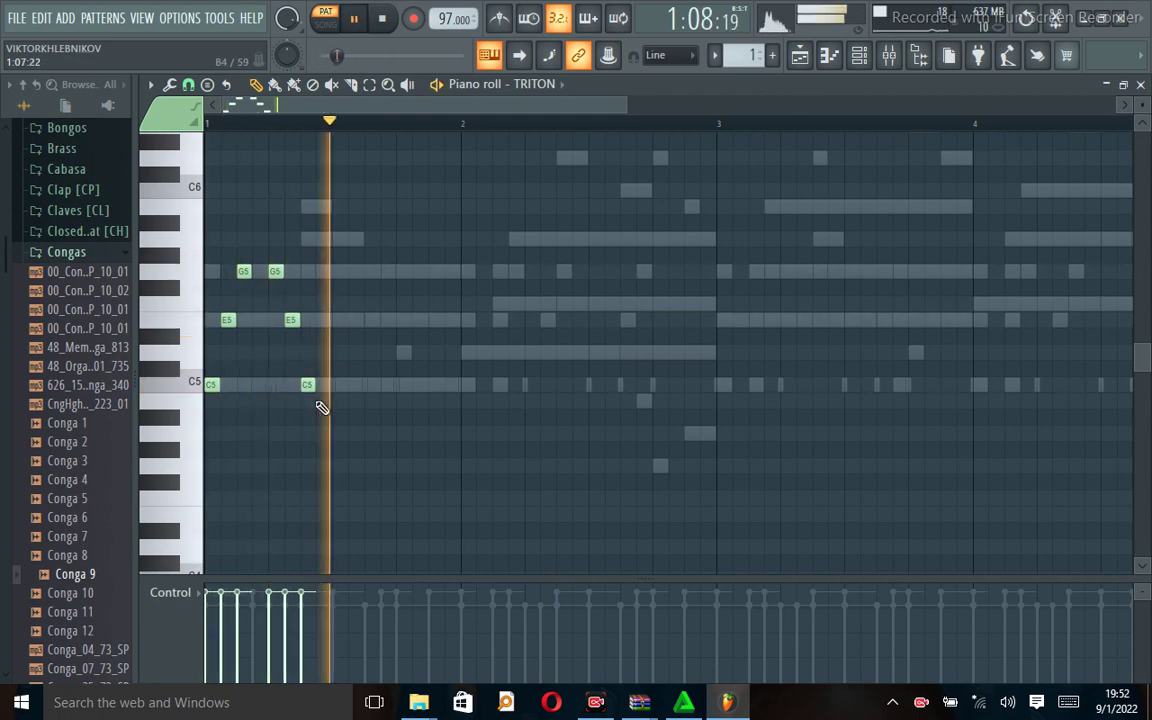
Step: Stop playback and add an E5 note on step 9 and a G5 note on step 10 of bar 1
key("space")
left_click(333, 322)
left_click(354, 271)
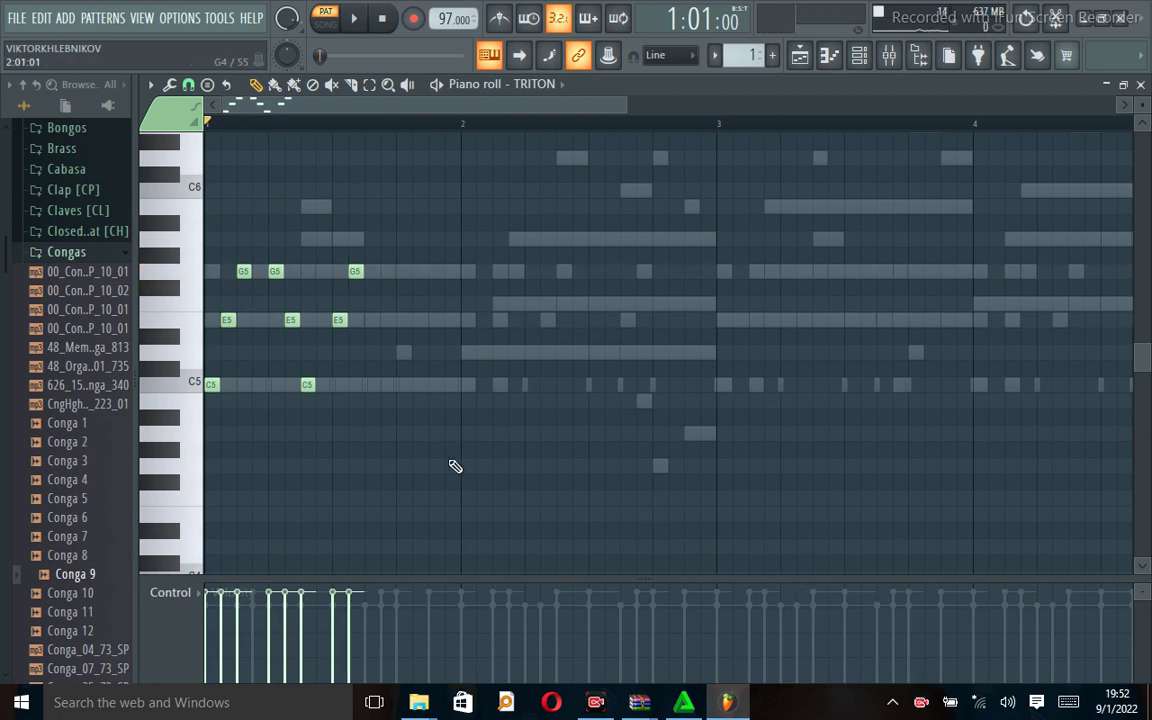
Step: Play the pattern and mute all insert tracks in the mixer, leaving only the Master active
key("space")
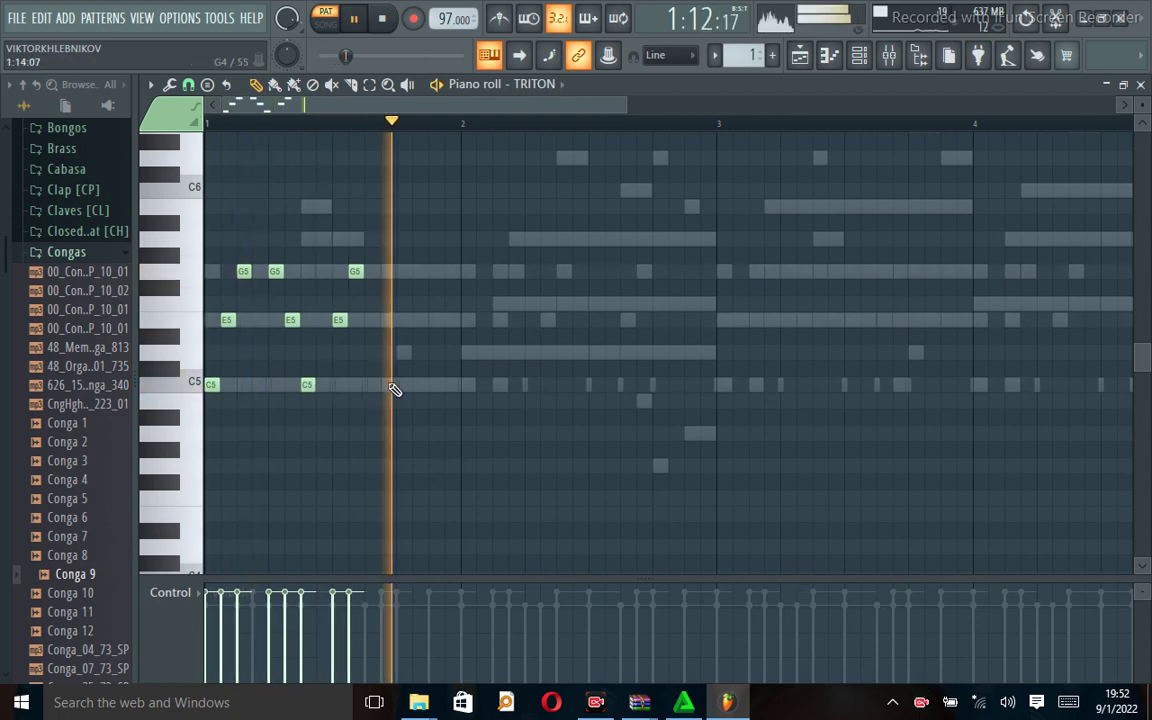
left_click(890, 57)
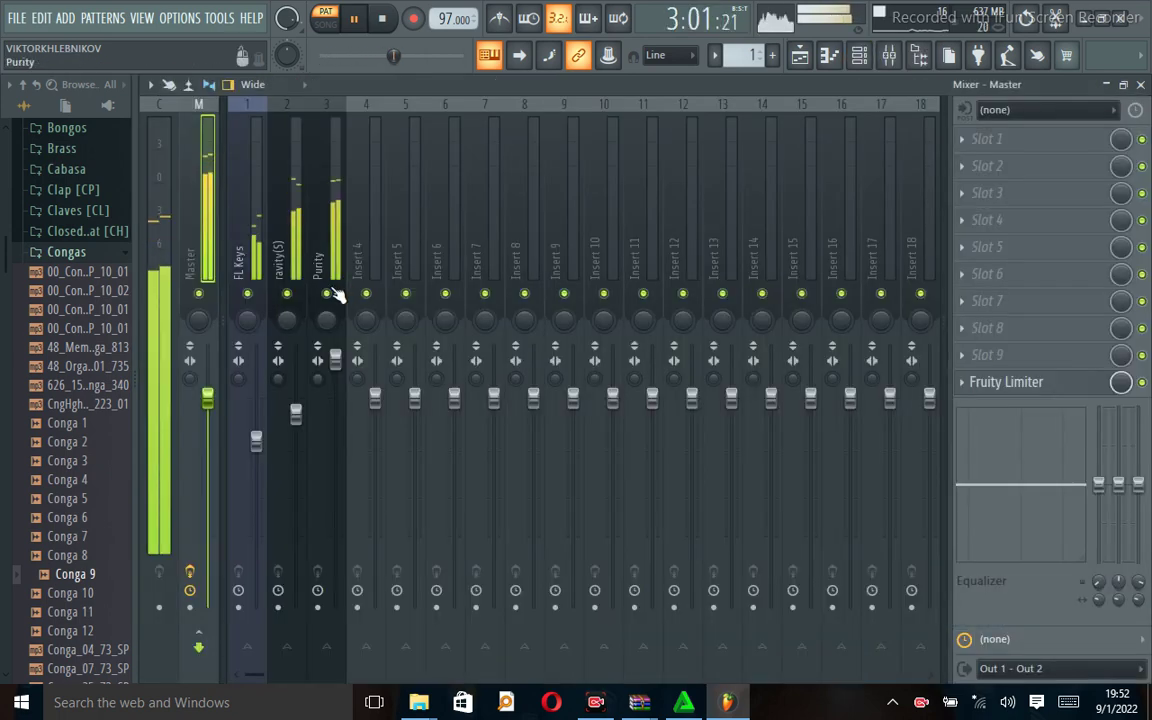
left_click(327, 293, "ctrl")
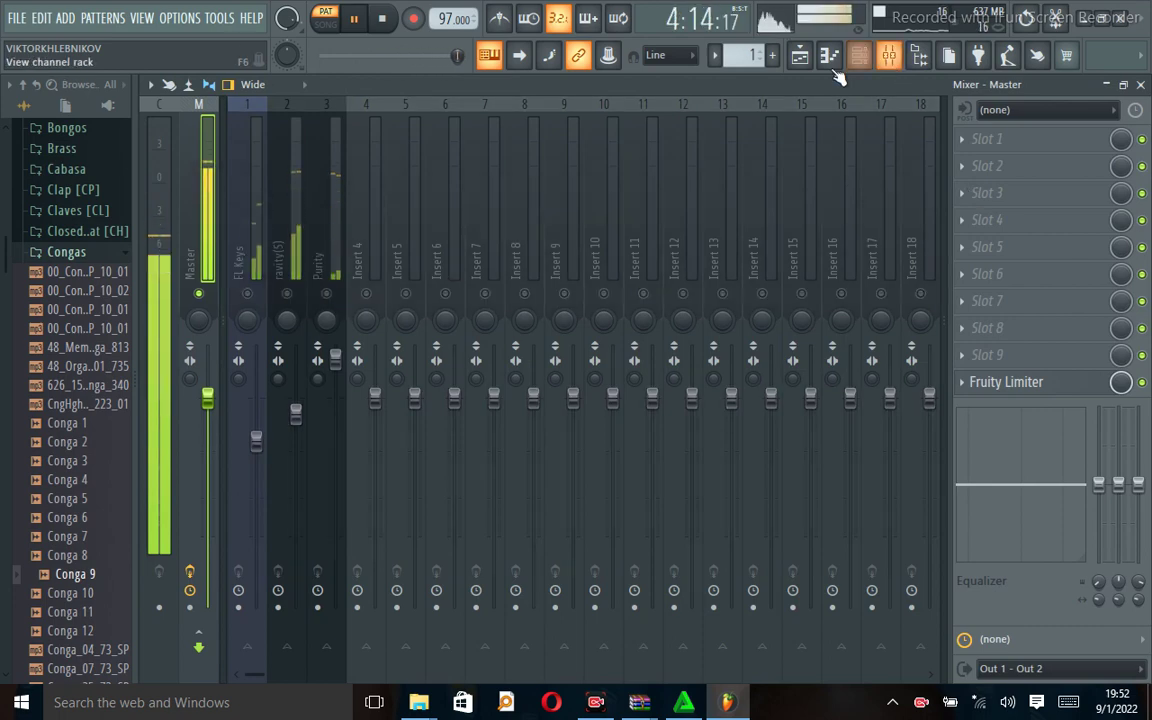
Step: Select only the Ample Bass channel and route it to mixer insert 4
left_click(859, 58)
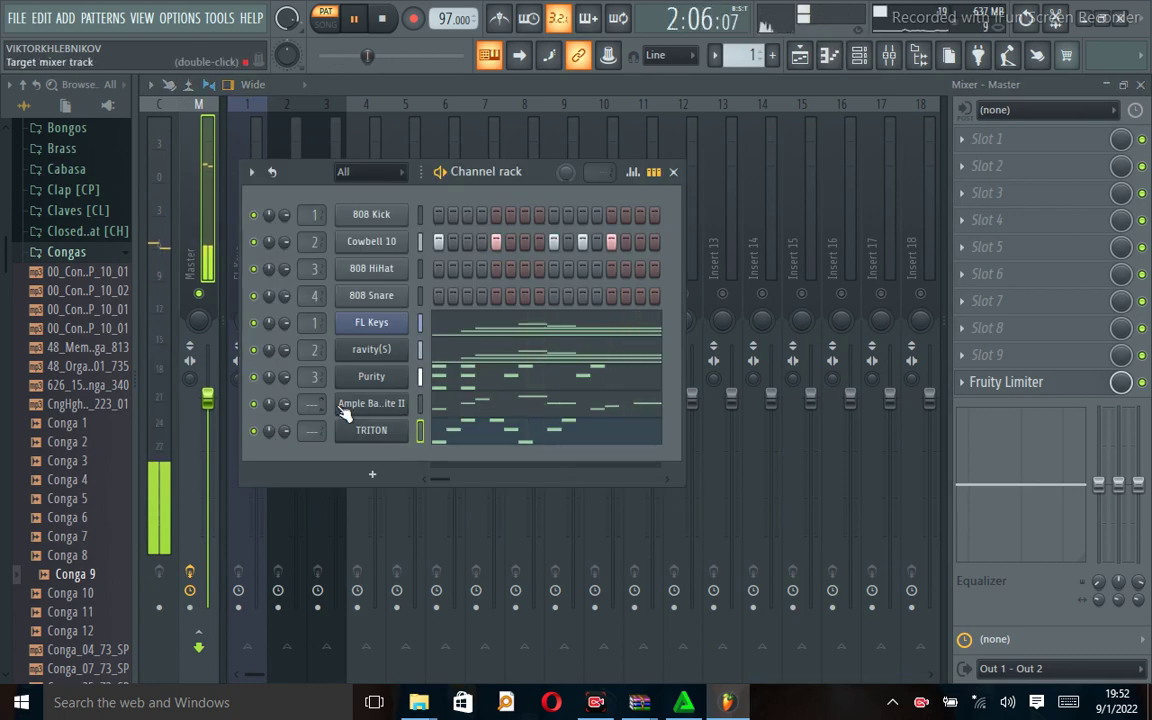
left_click(420, 403)
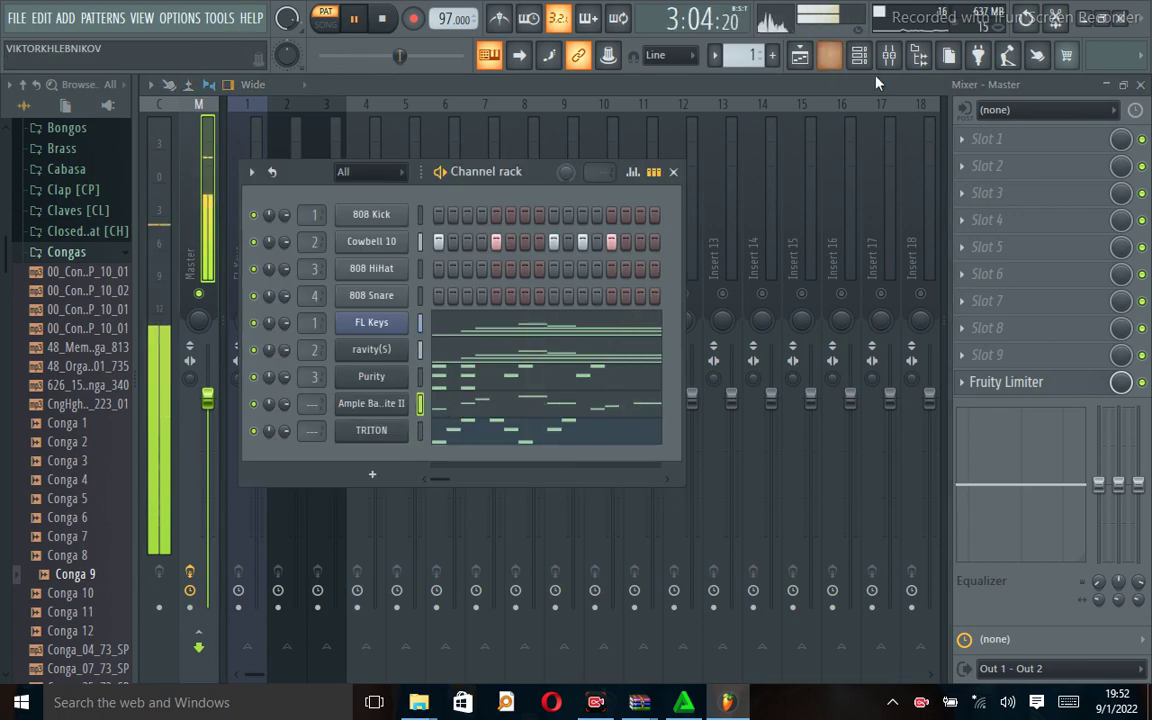
left_click(888, 55)
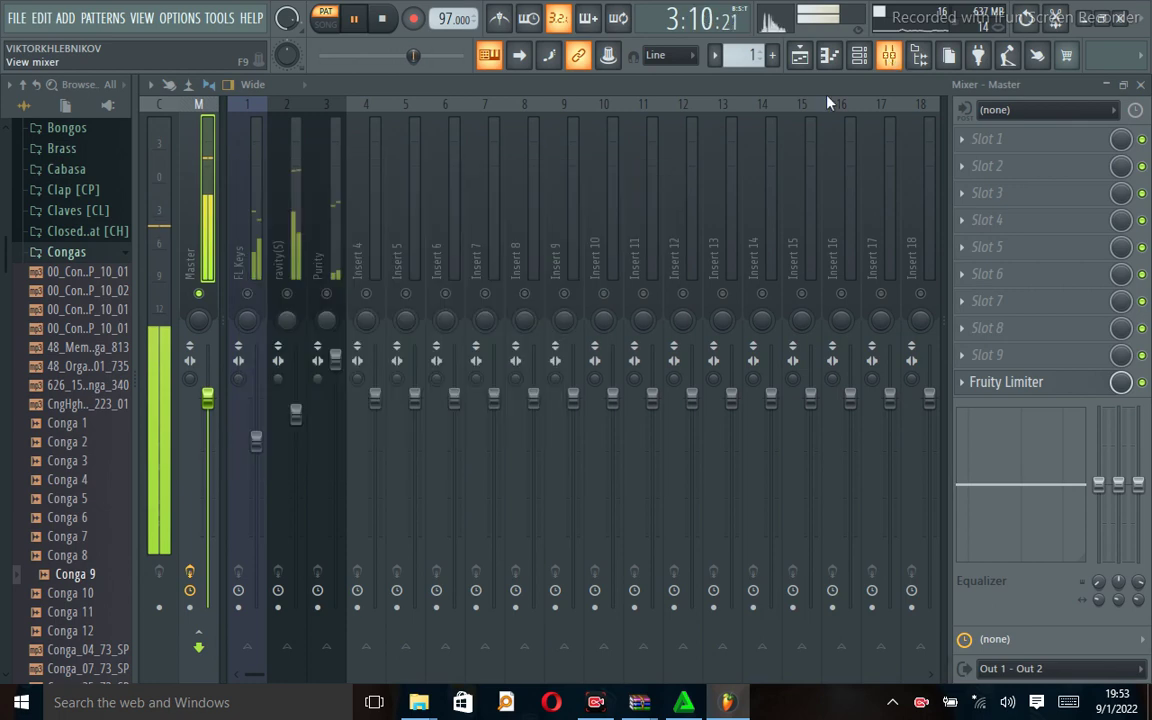
left_click(368, 268)
right_click(368, 272)
mouse_move(520, 290)
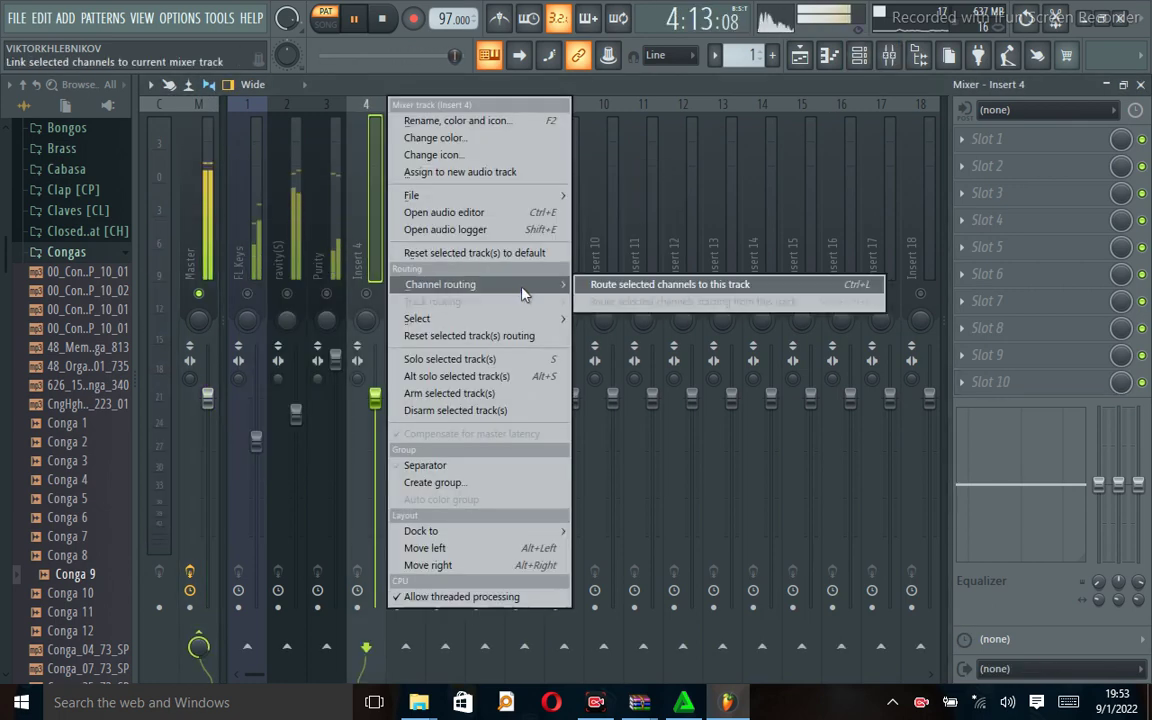
left_click(600, 285)
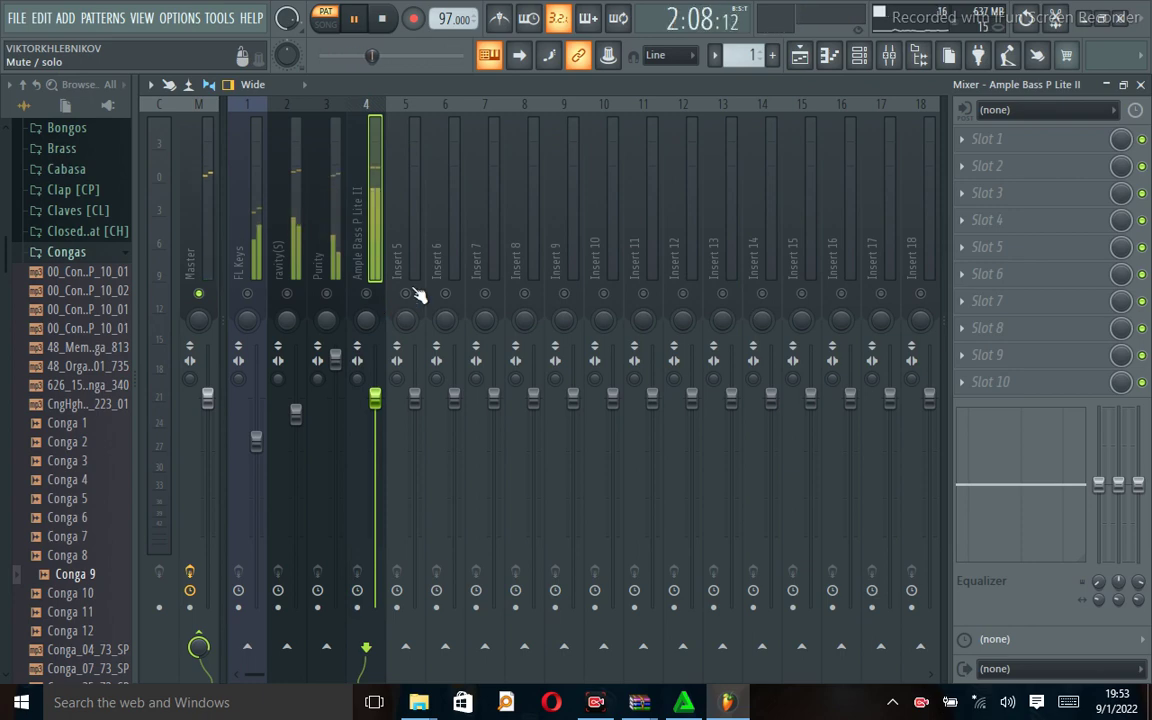
Step: Select only the TRITON channel and route it to mixer insert 5
left_click(859, 55)
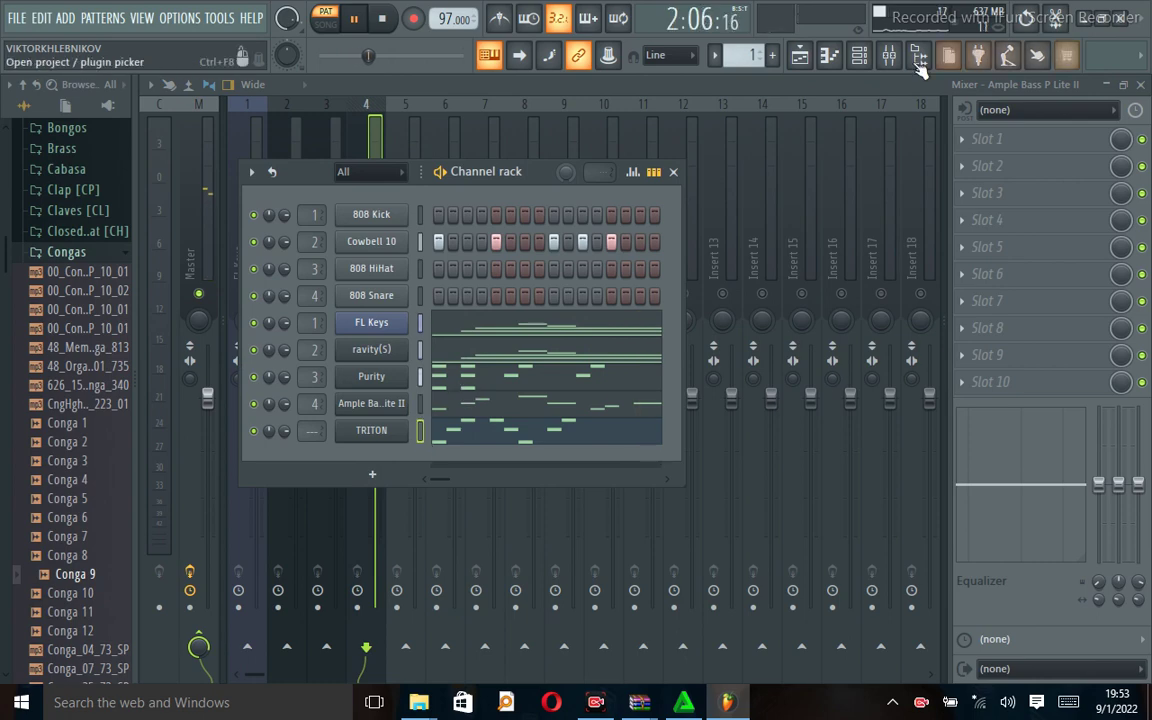
left_click(382, 268)
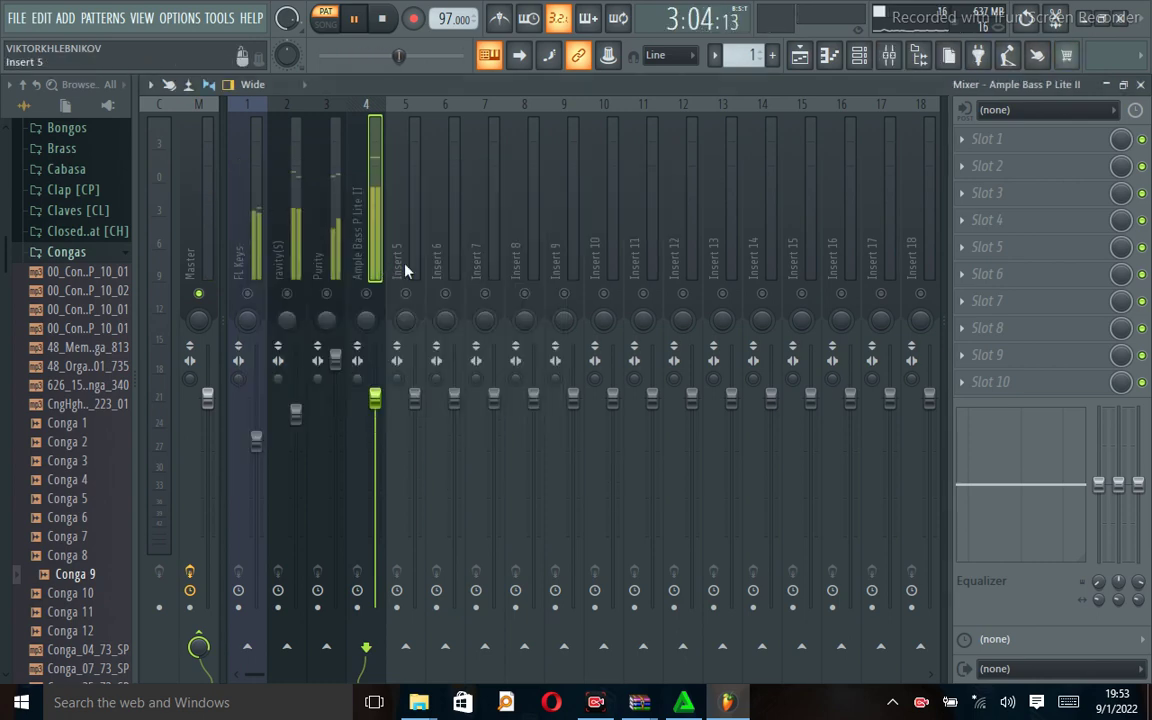
left_click(411, 265)
right_click(415, 265)
mouse_move(475, 298)
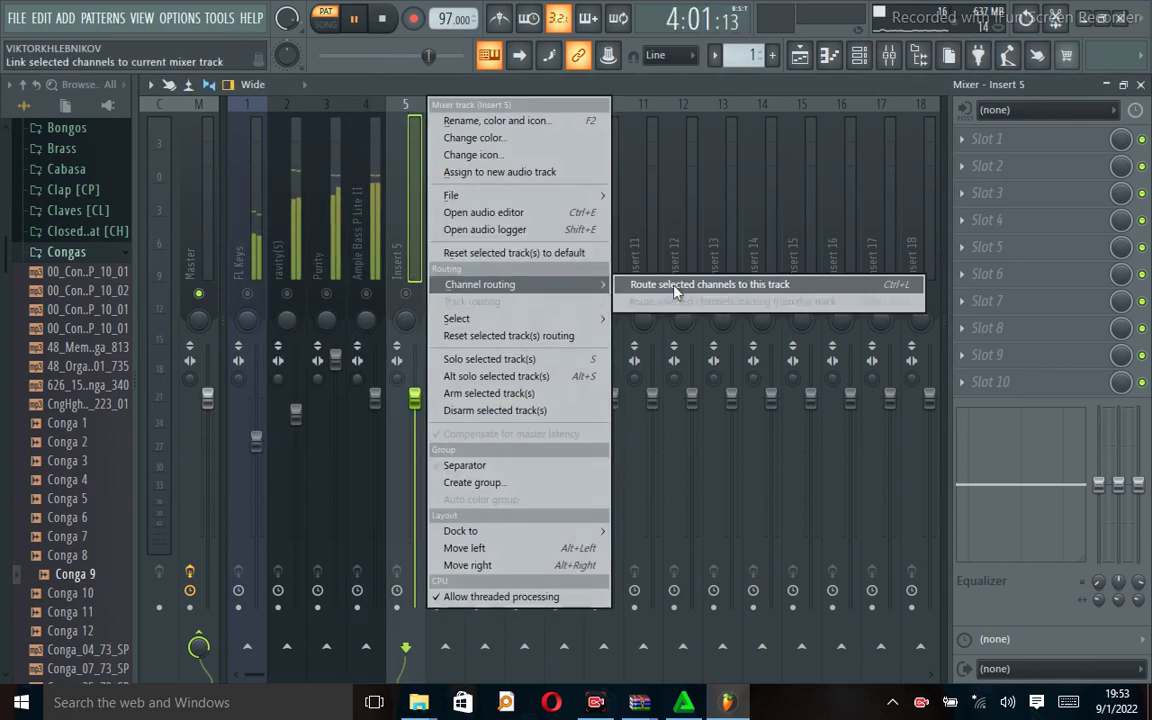
left_click(607, 286)
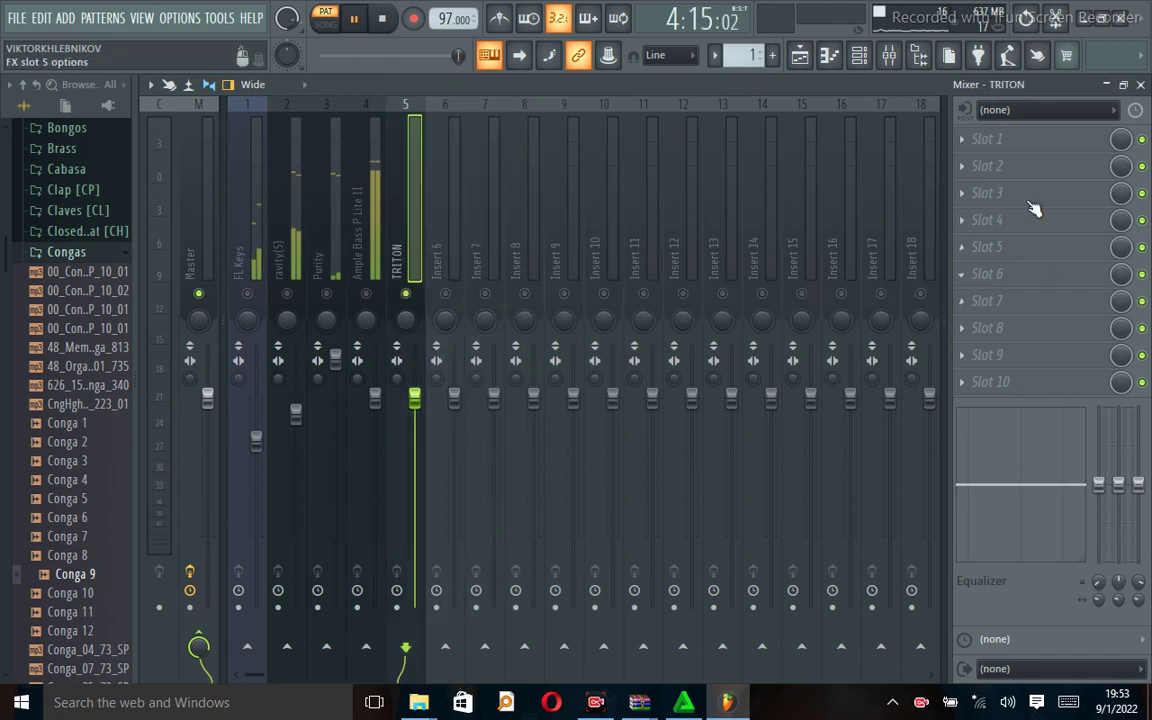
Step: Reopen TRITON's piano roll, replay the melody, and add an E5 note on step 13 and a G5 note on step 15 of bar 1
left_click(860, 60)
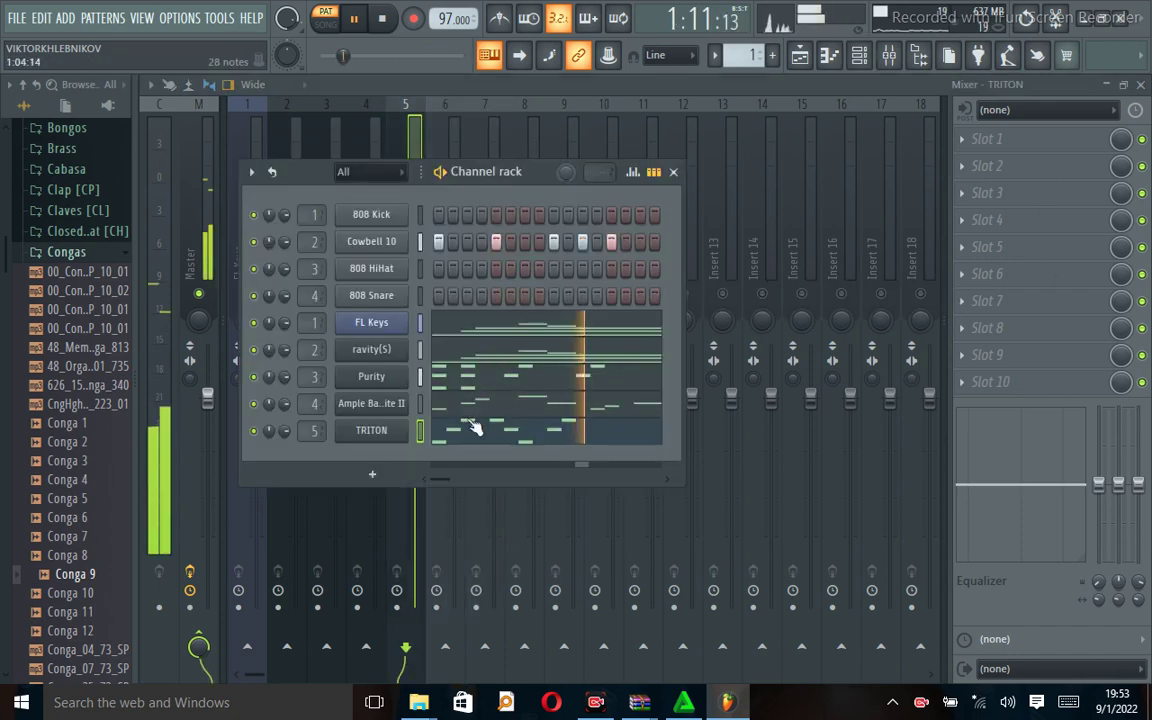
left_click(486, 436)
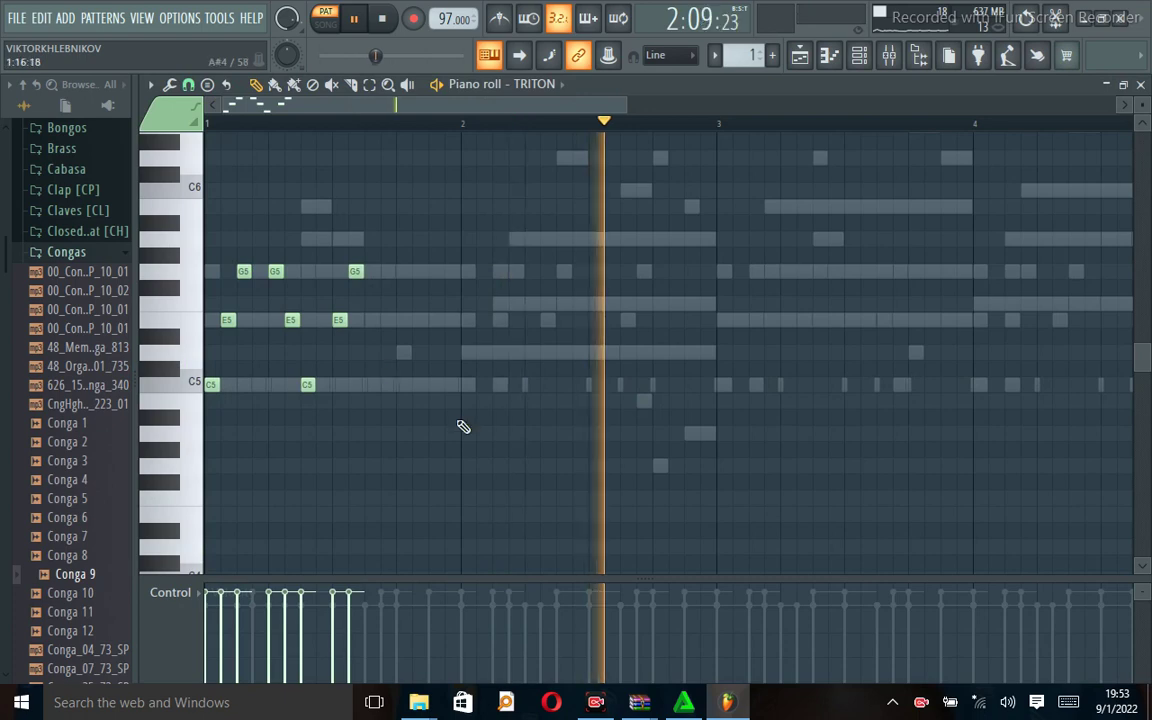
key("space")
key("space")
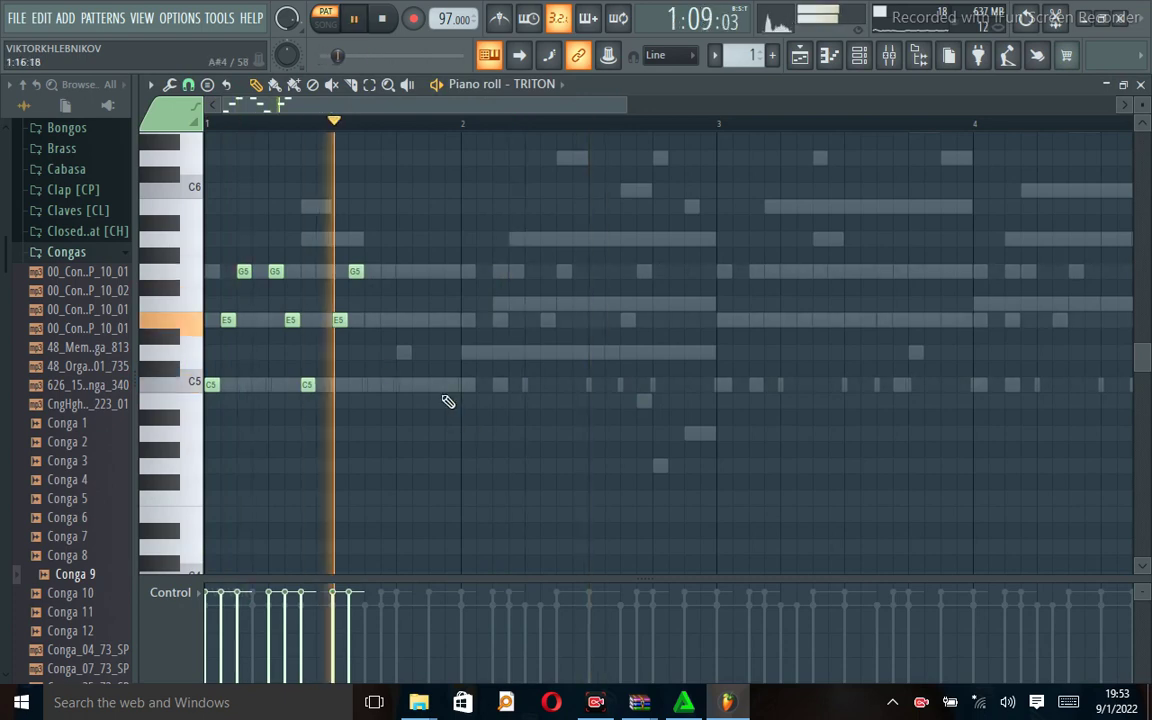
key("space")
left_click(401, 321)
key("space")
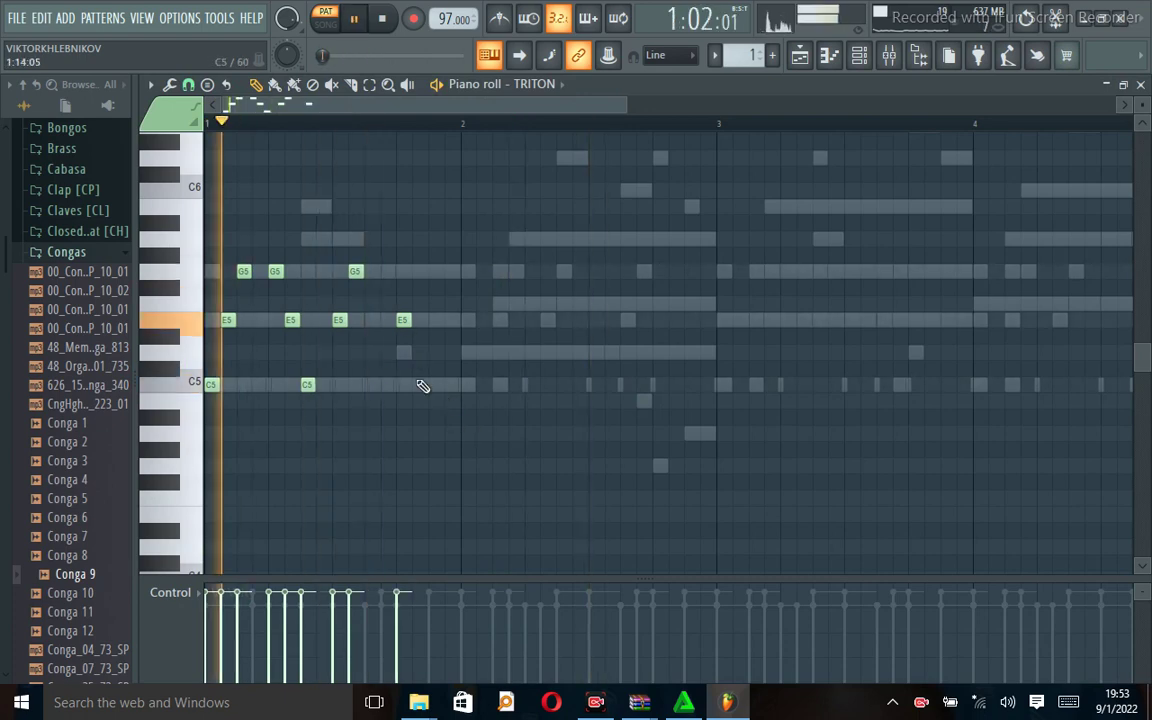
key("space")
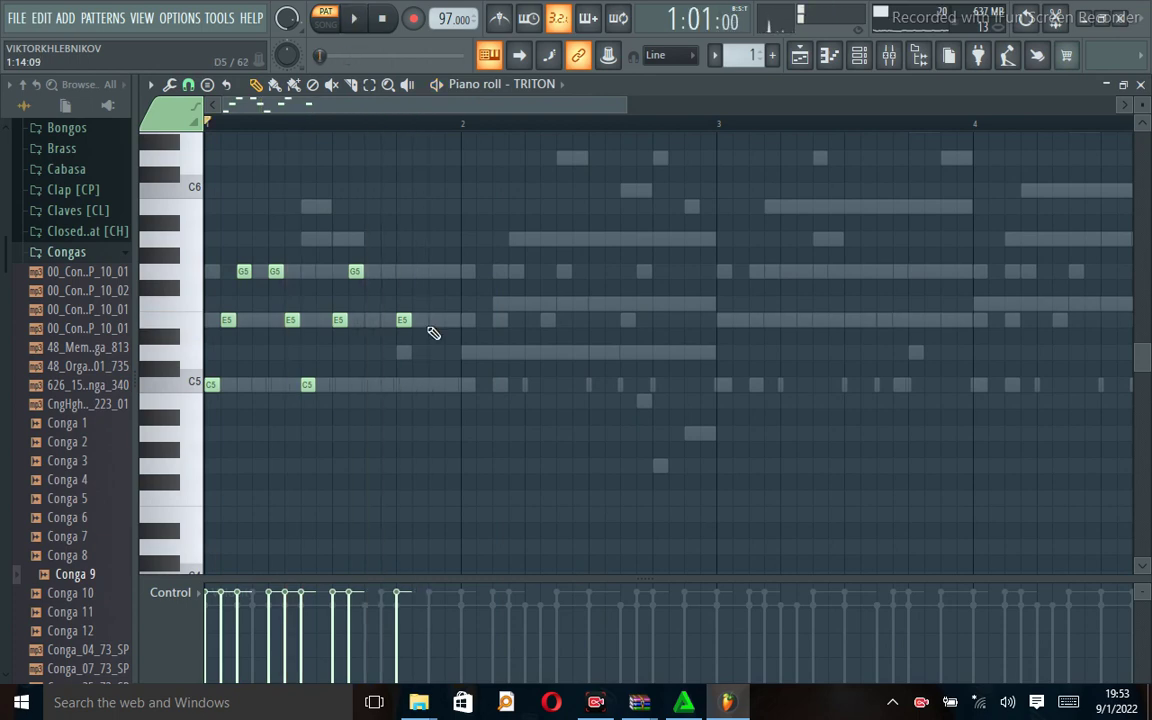
left_click(433, 272)
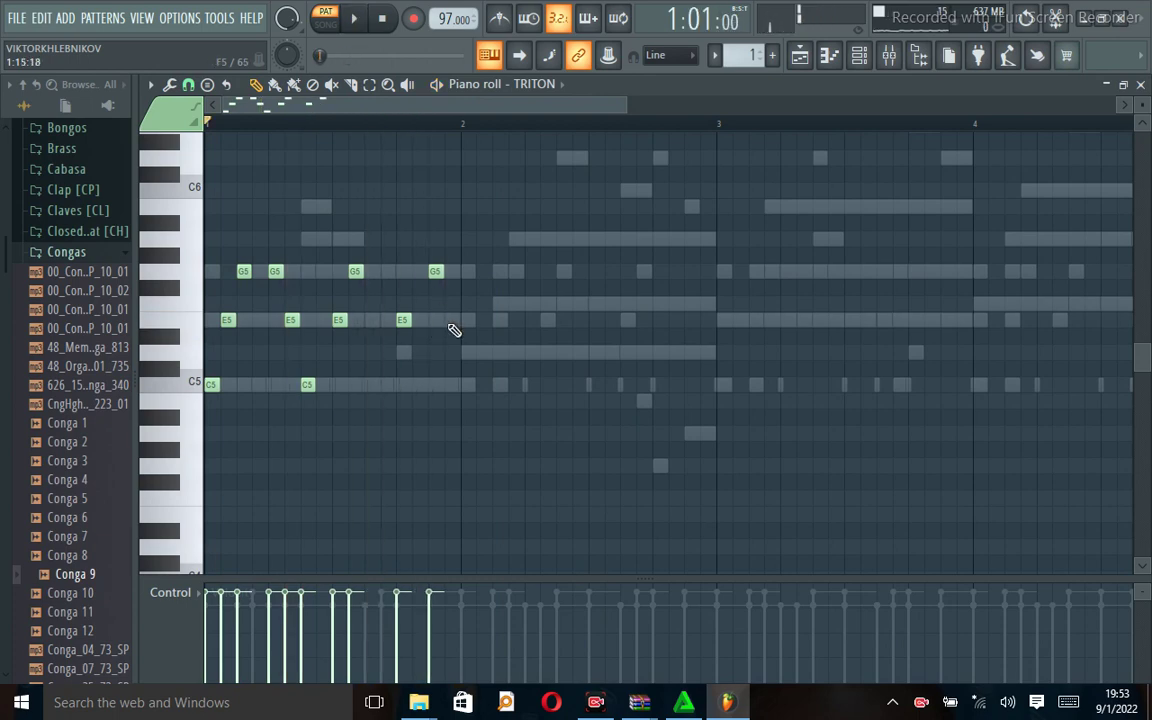
Step: Try an F5 note on step 16 of bar 1, play it back and delete it
left_click(450, 304)
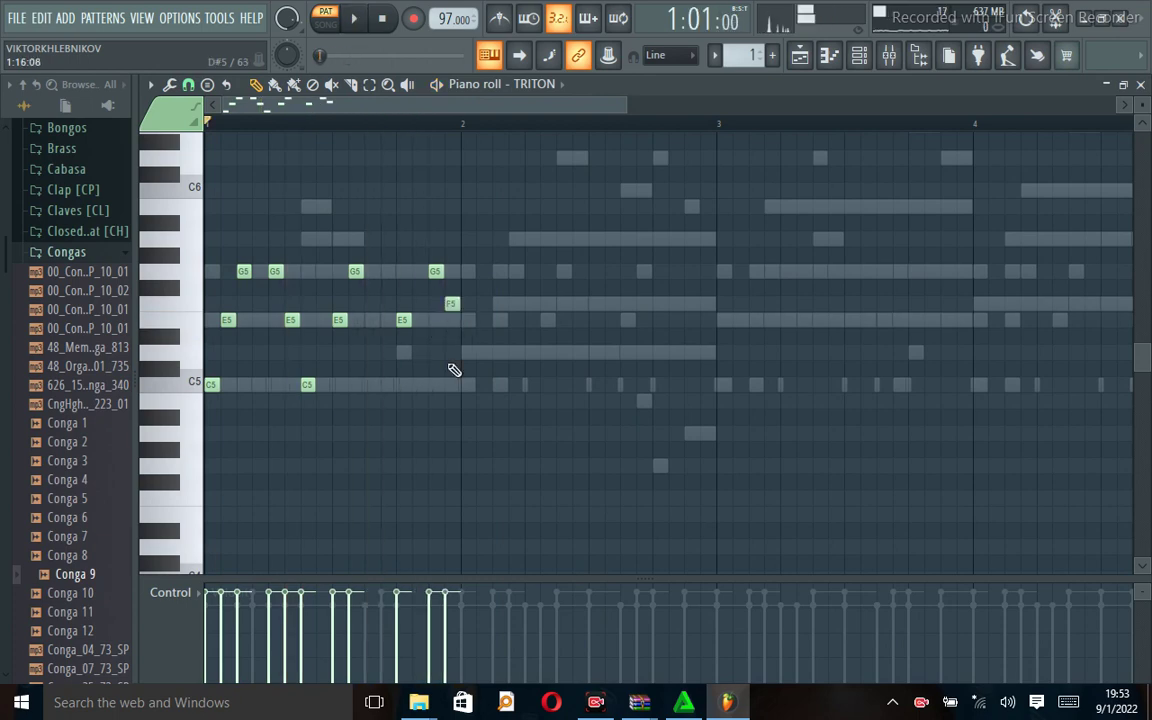
key("space")
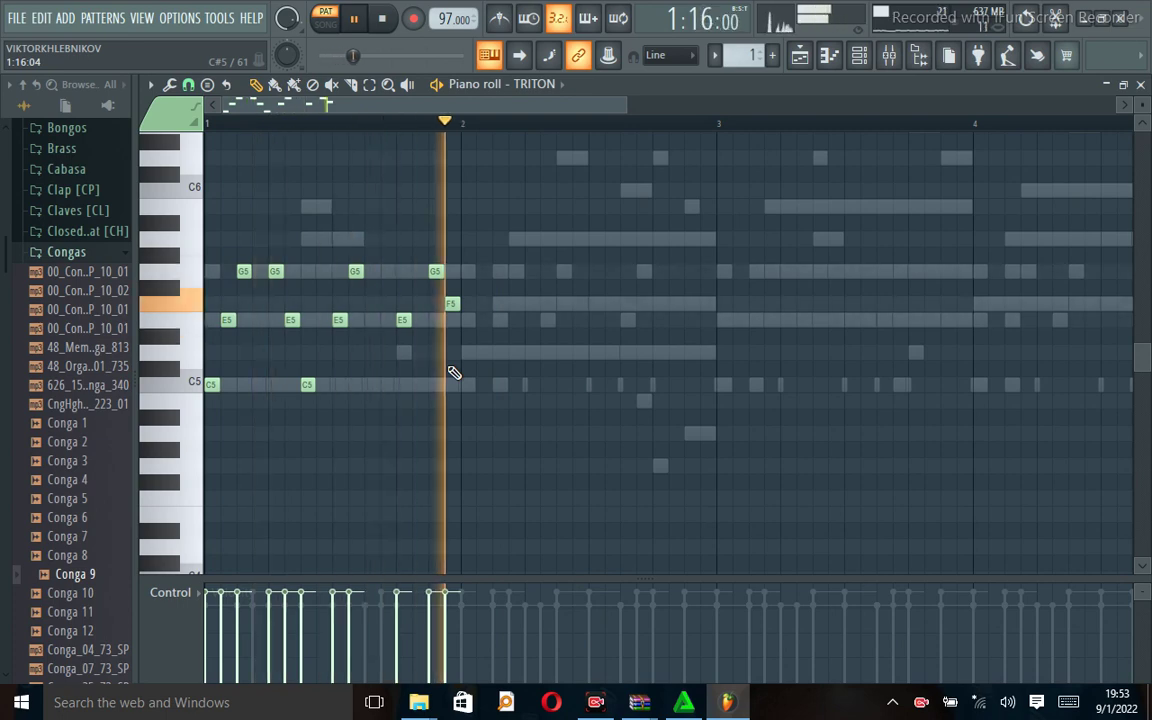
right_click(452, 304)
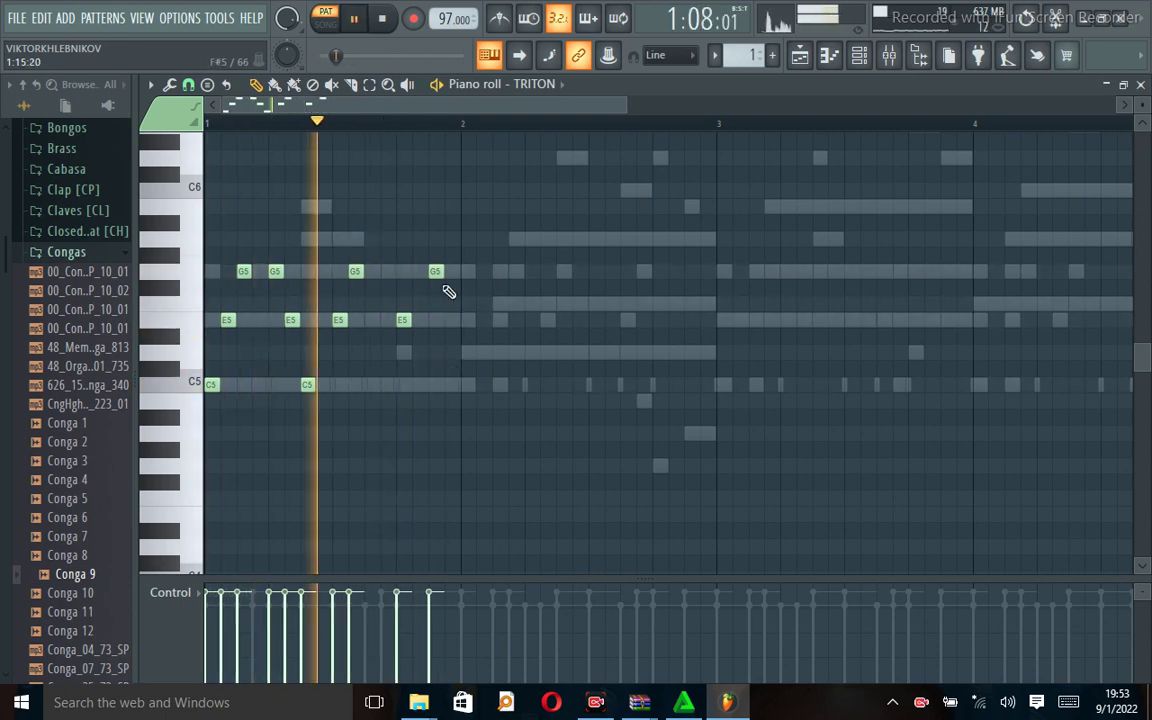
Step: Try an F#5 note on the first step of bar 2 and an F5 note on the third, play them back and delete both
key("space")
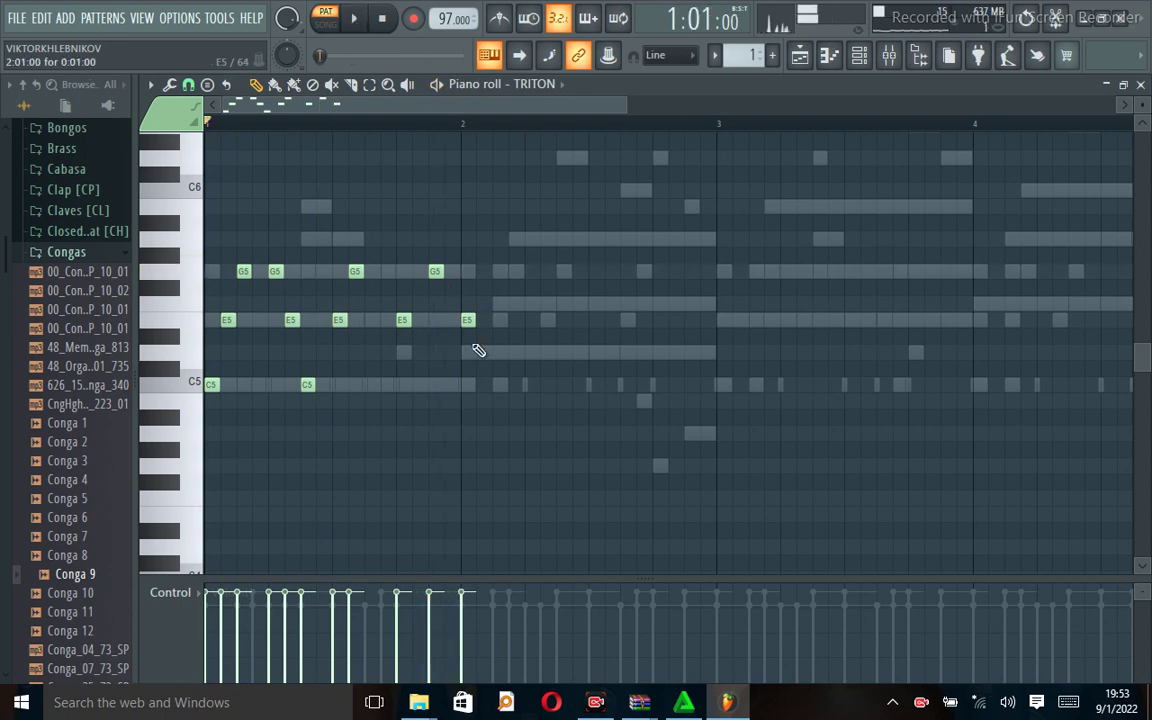
left_click_drag(465, 319, 467, 291)
key("space")
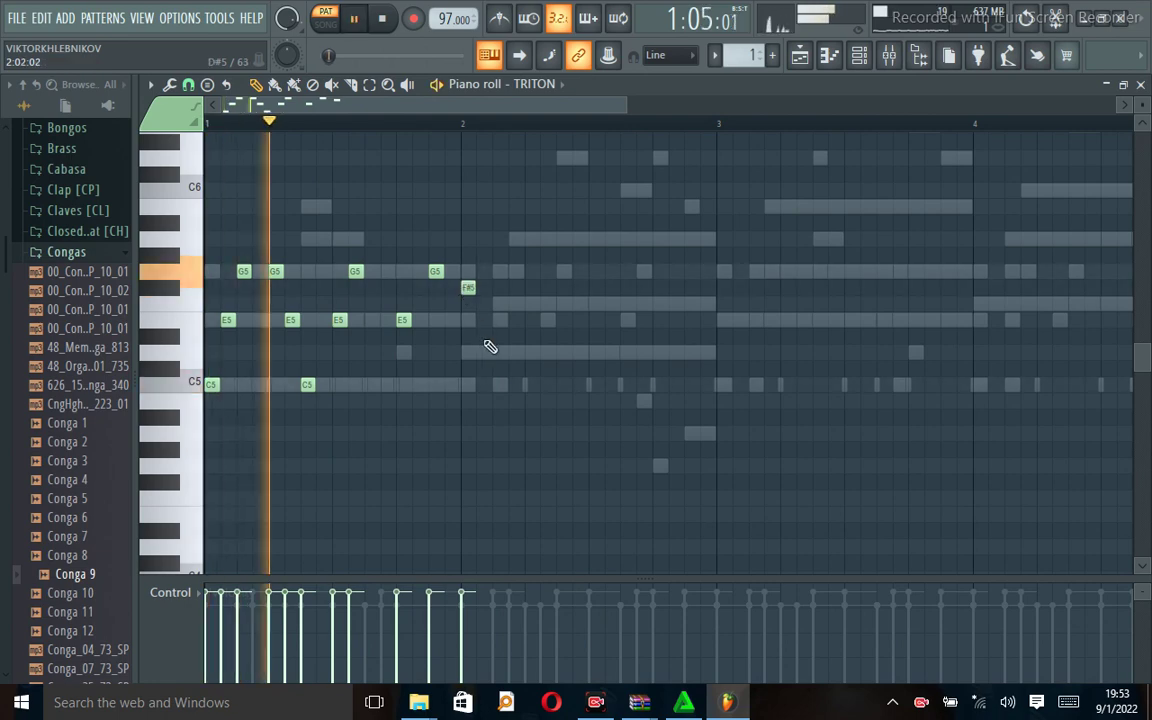
left_click(497, 304)
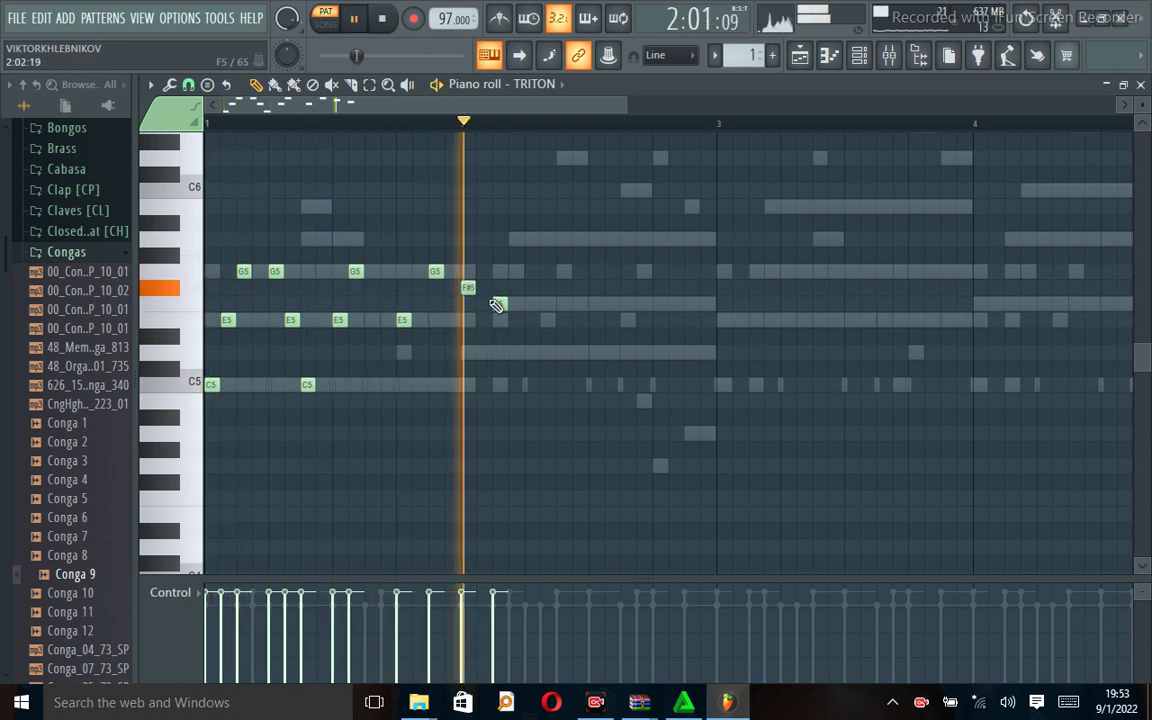
key("space")
right_click(468, 288)
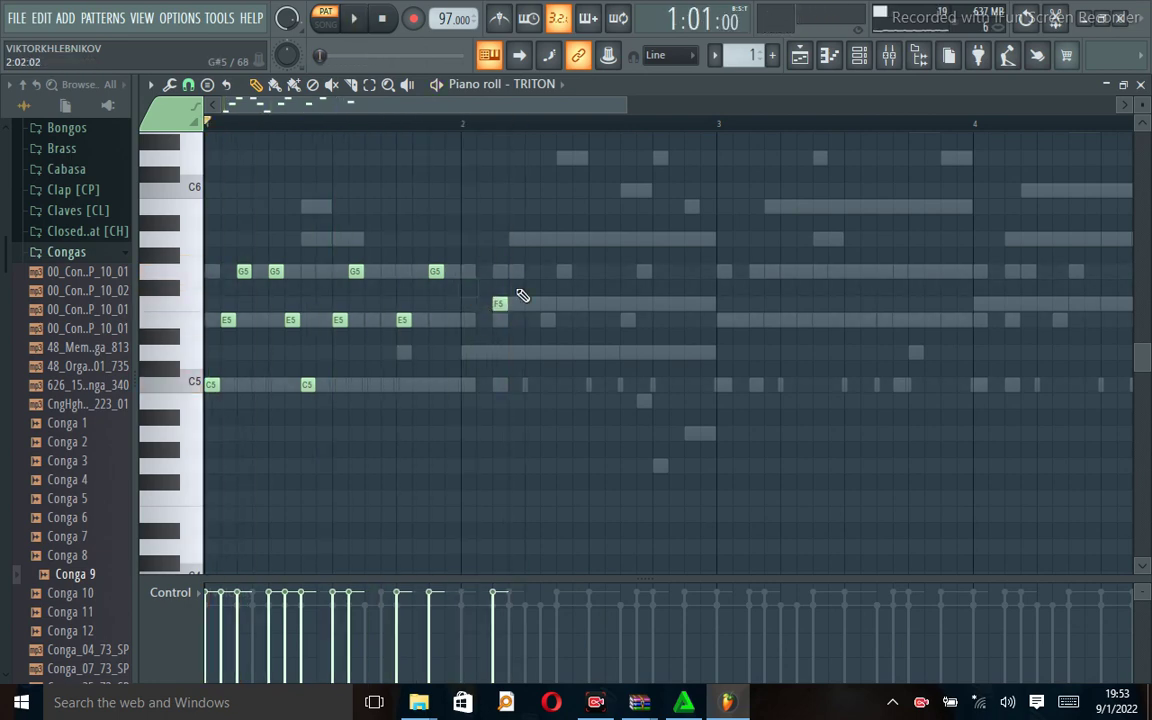
key("space")
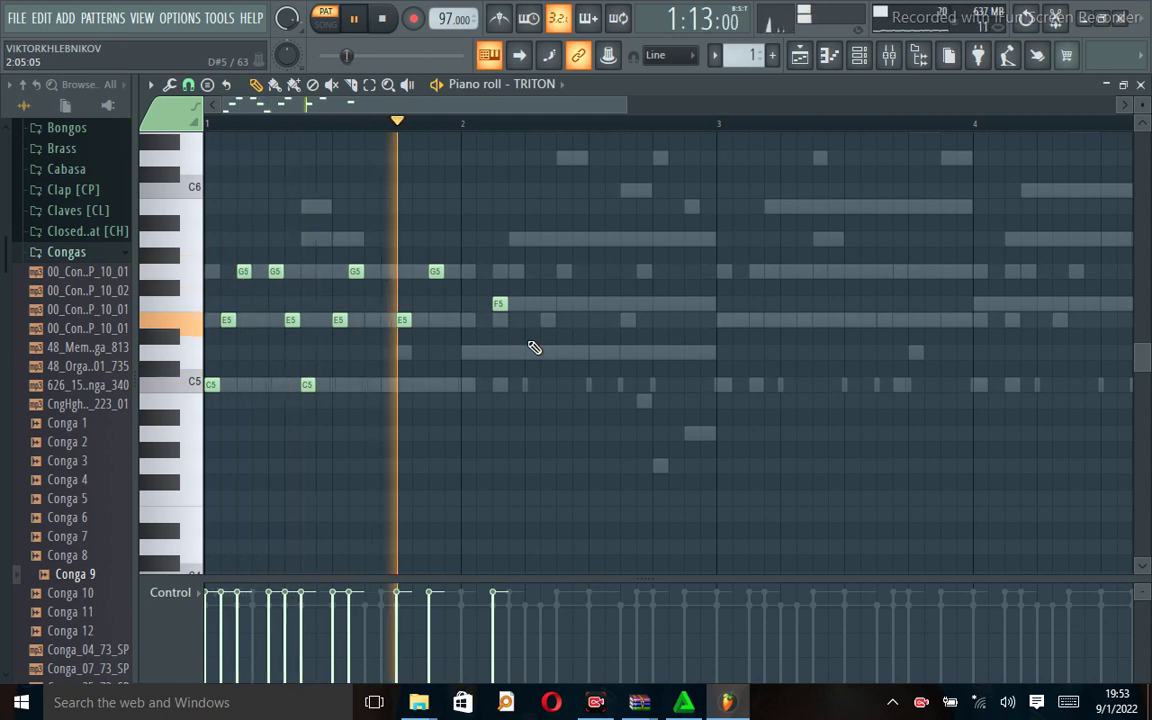
key("space")
right_click(497, 304)
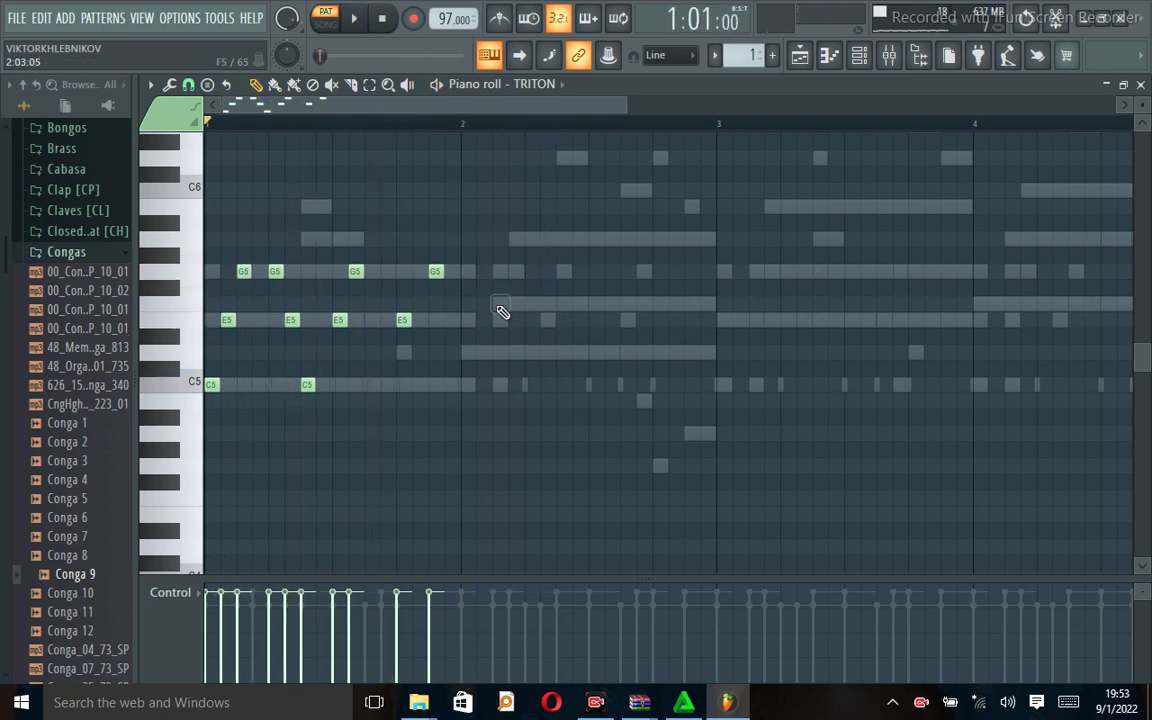
Step: Add a D5 note at the start of bar 2, move it to the second step and play the pattern
key("space")
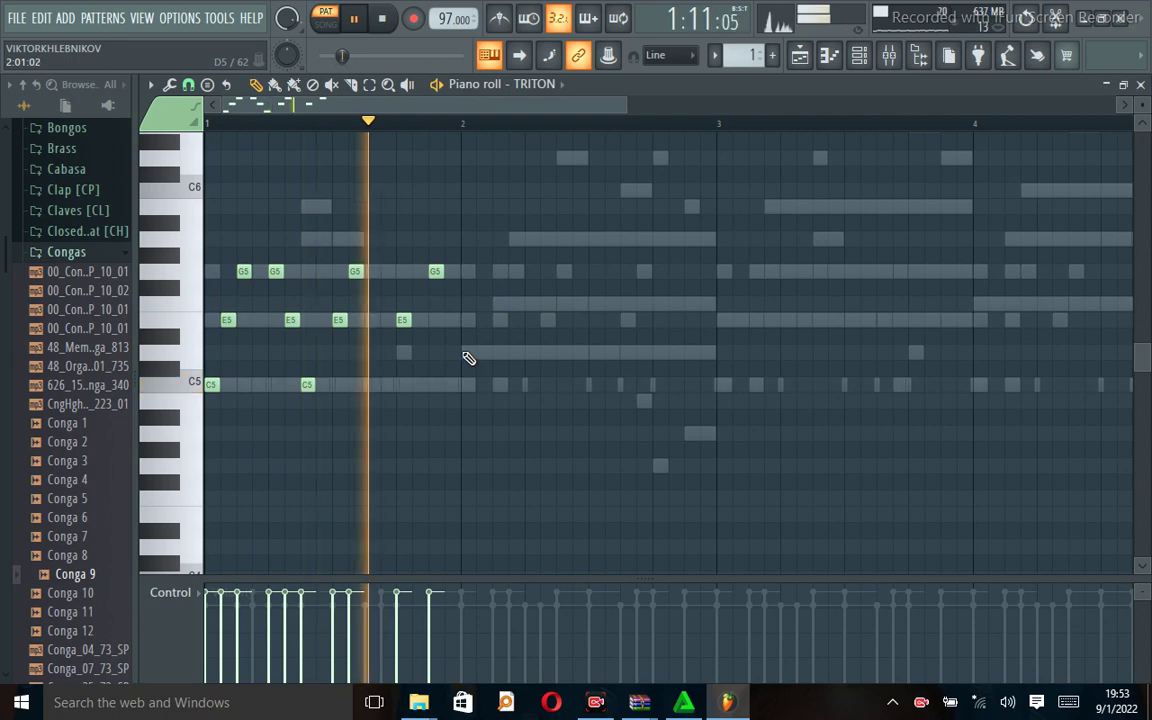
left_click(465, 352)
key("space")
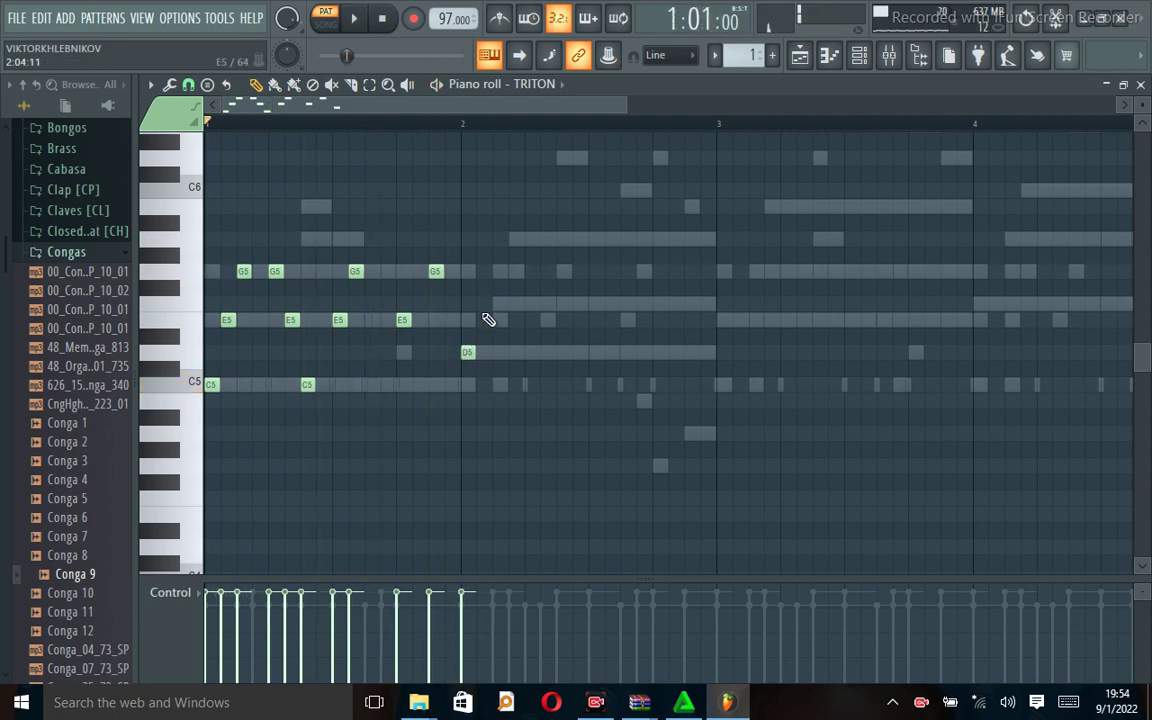
left_click_drag(465, 352, 481, 352)
key("space")
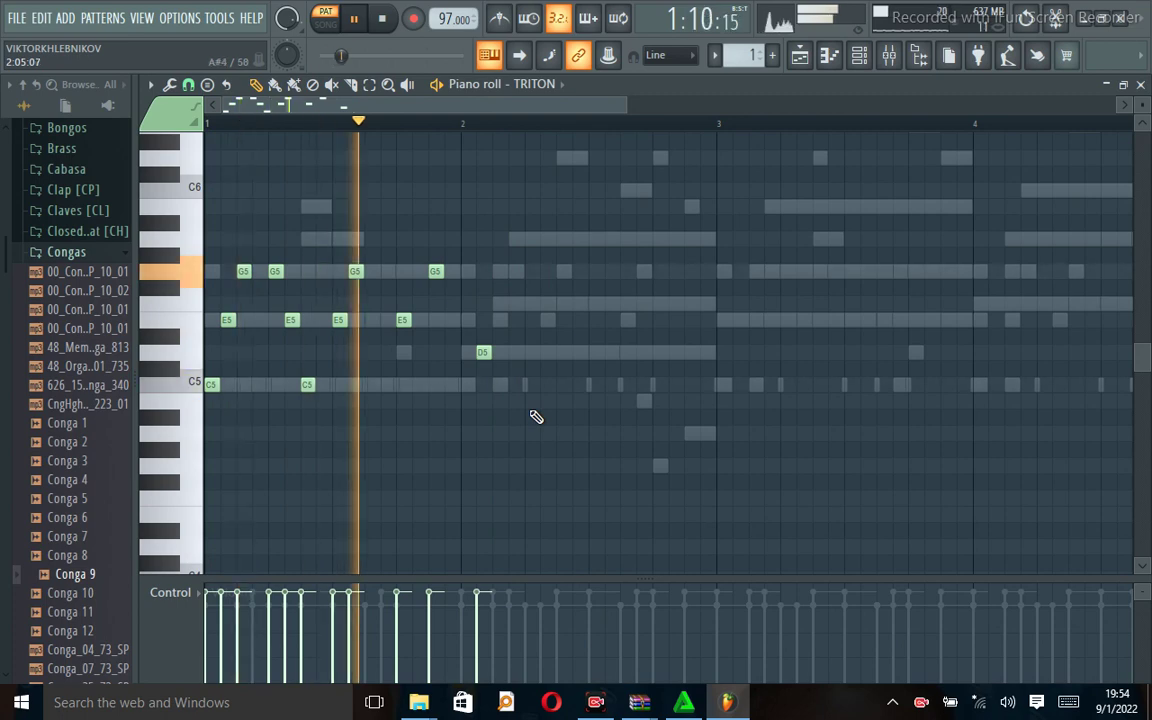
Step: Try an E5 note on step 3 and a G5 note on step 4 of bar 2, move the E5 to step 4, then delete both
key("space")
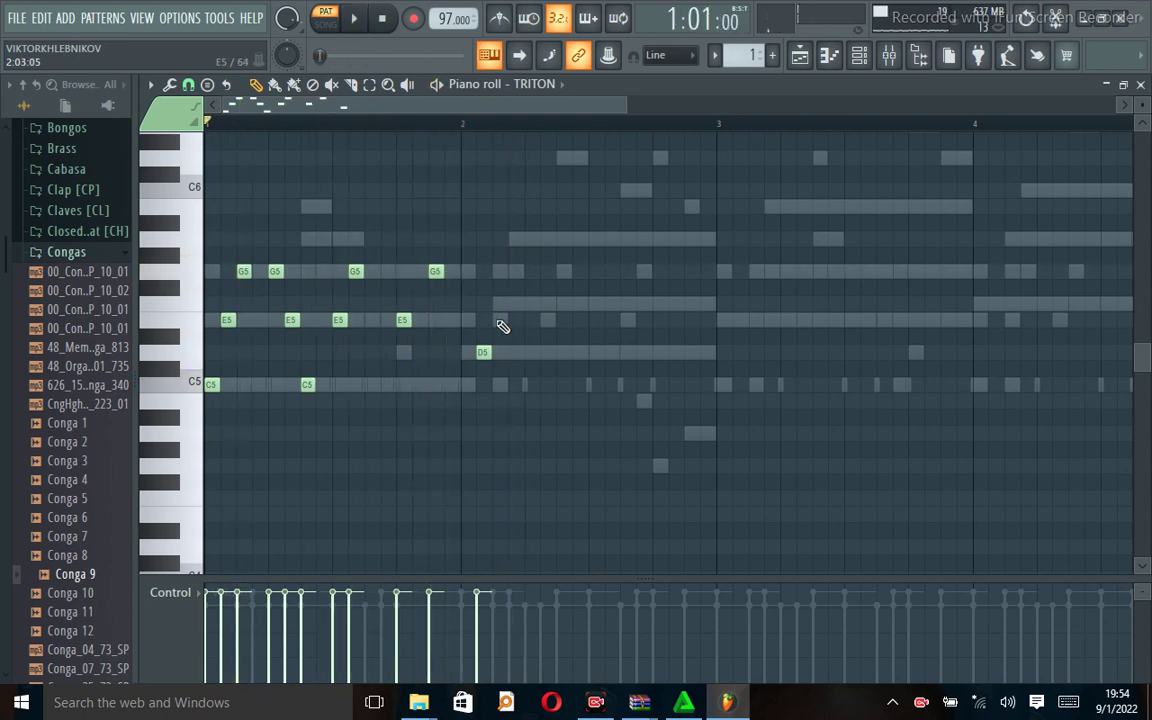
left_click(499, 320)
key("space")
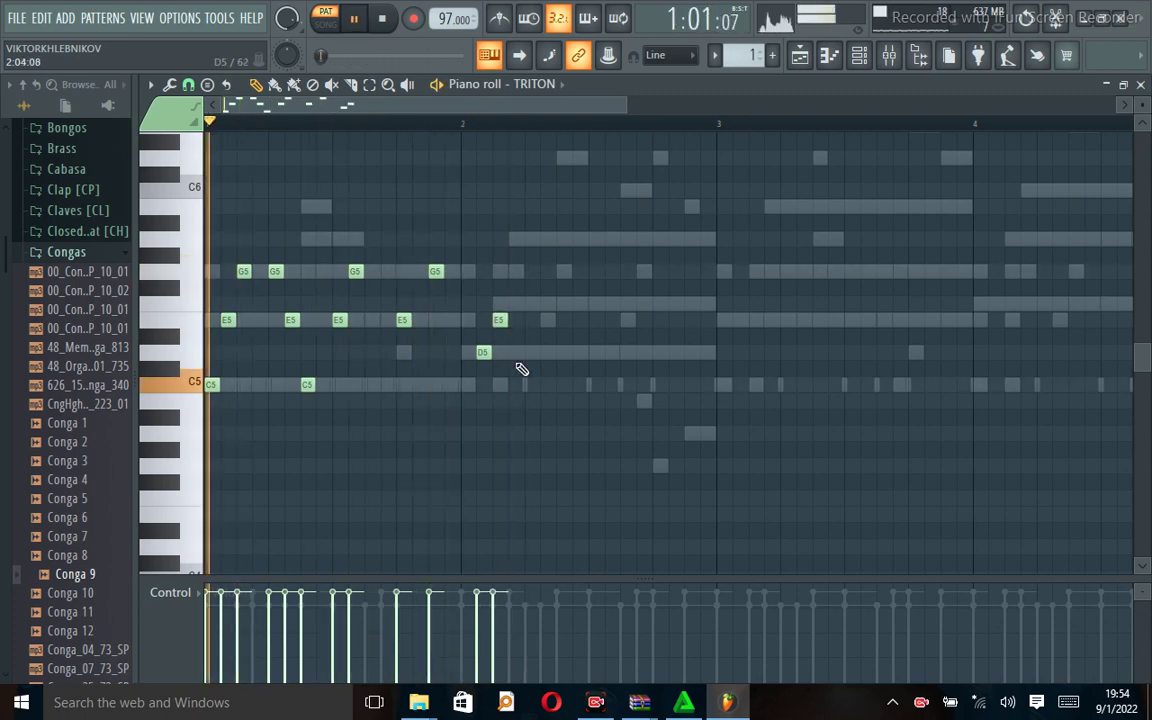
left_click(516, 272)
key("space")
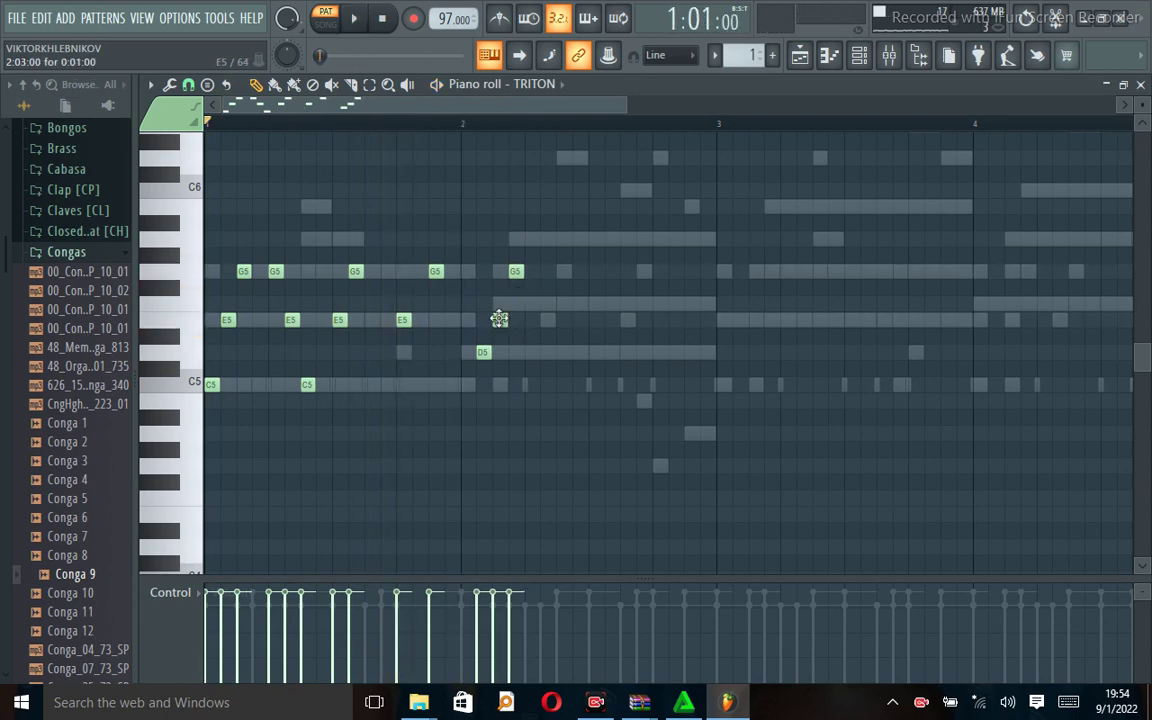
left_click_drag(499, 319, 517, 319)
key("space")
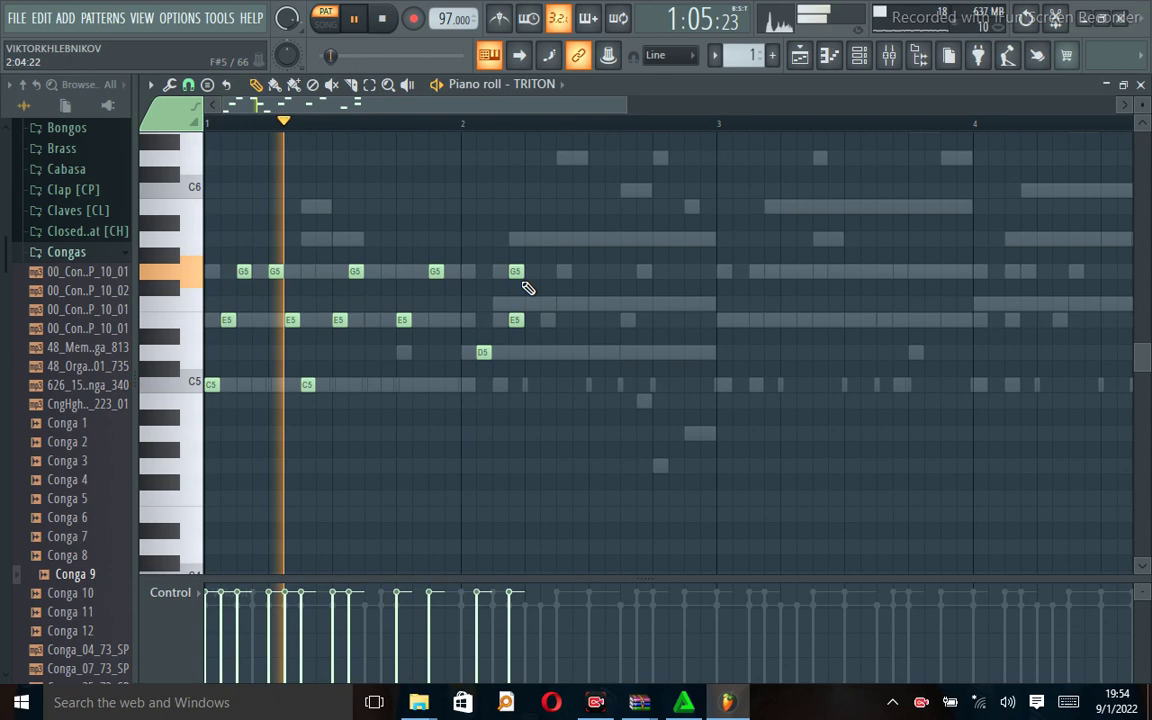
right_click(518, 274)
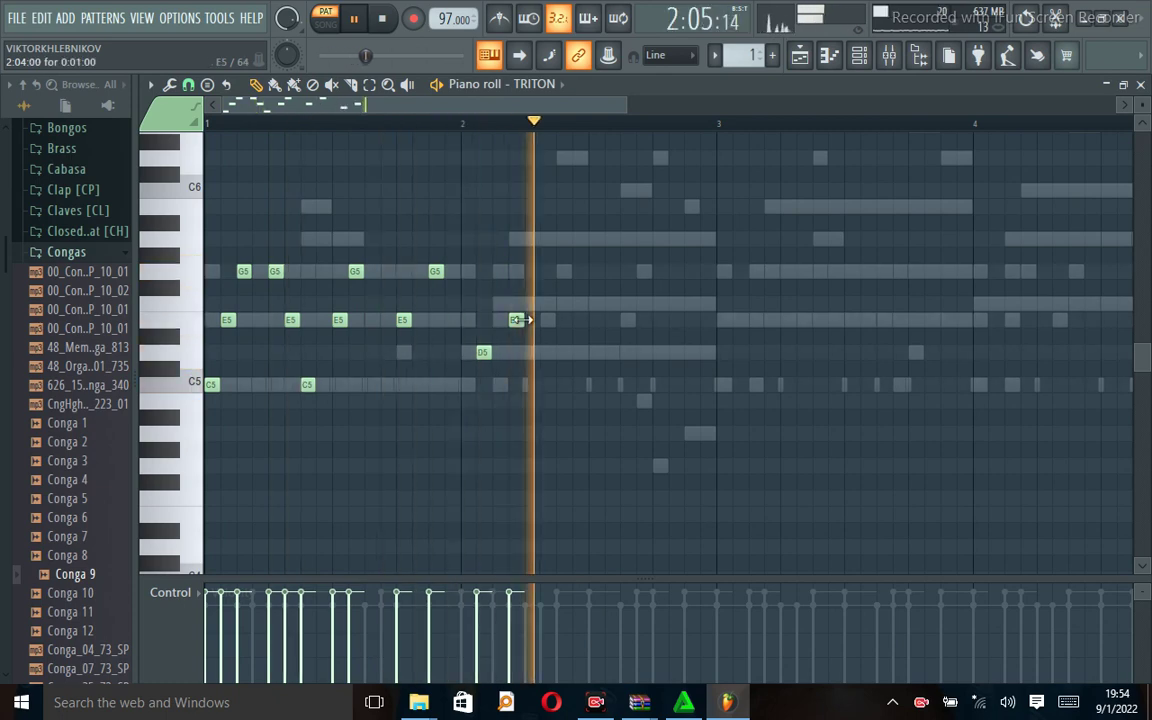
right_click(520, 319)
key("space")
Step: Delete the D5 note on step 2 of bar 2 and replay the melody
right_click(486, 355)
key("space")
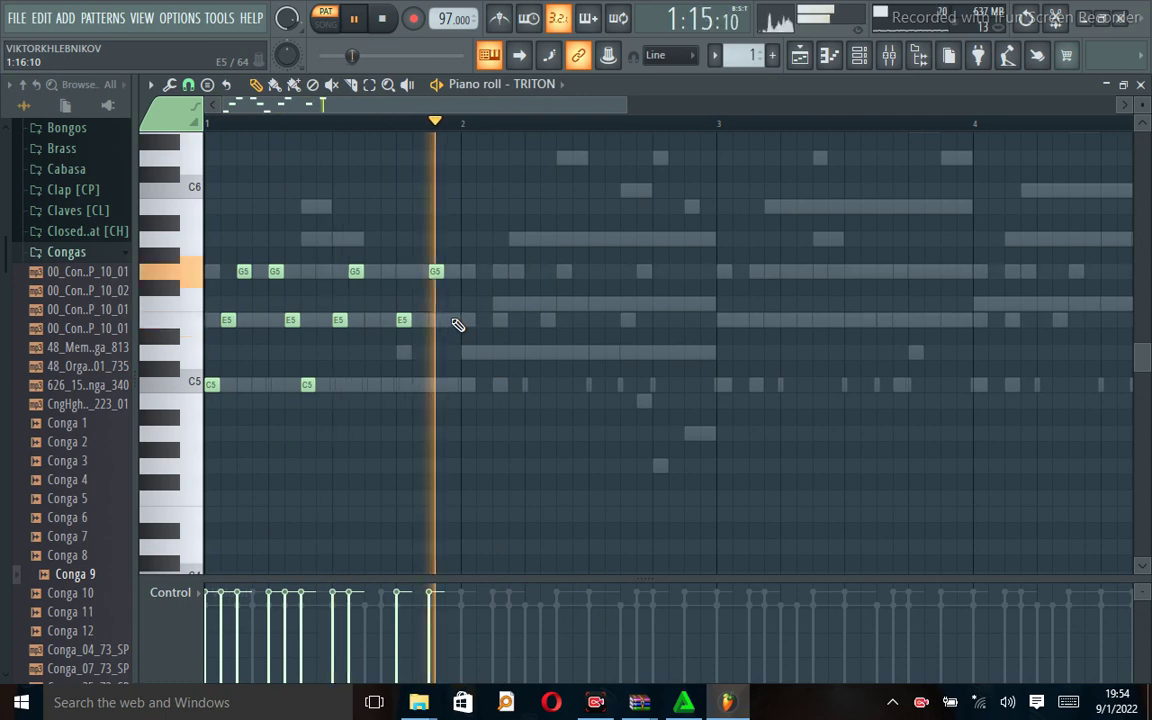
key("space")
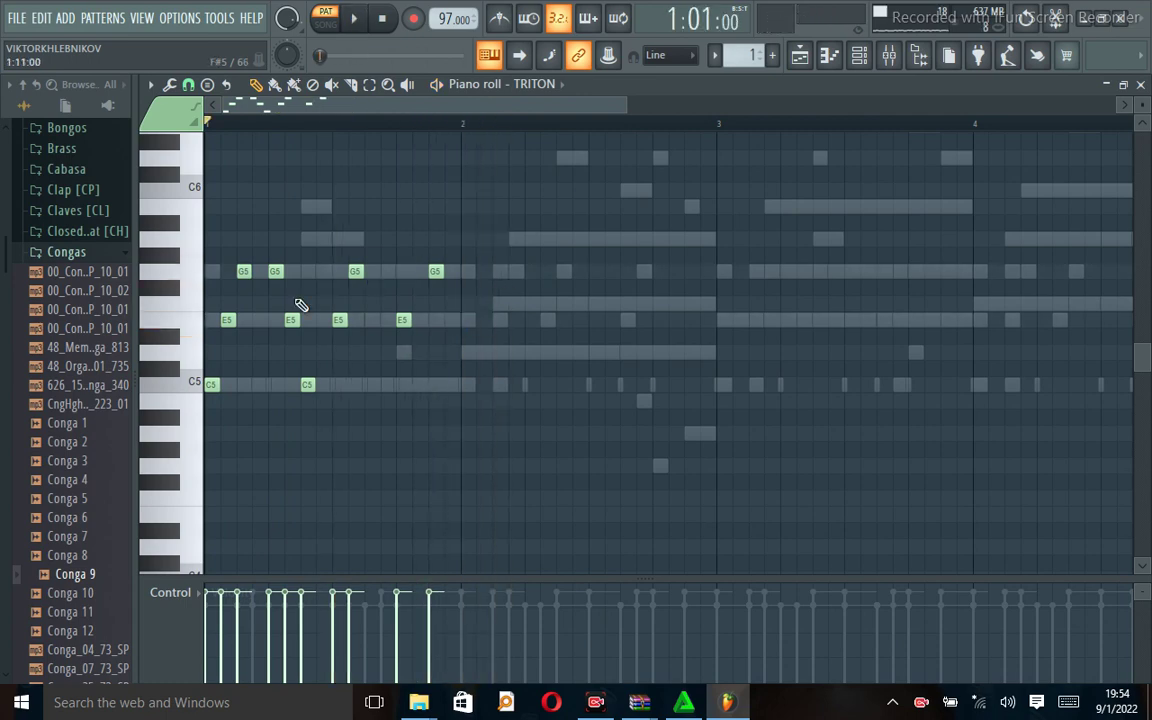
Step: Add a D5 note on step 1 and an E5 note on step 3 of bar 2, move the E5 to step 2 and play from bar 2
left_click(466, 352)
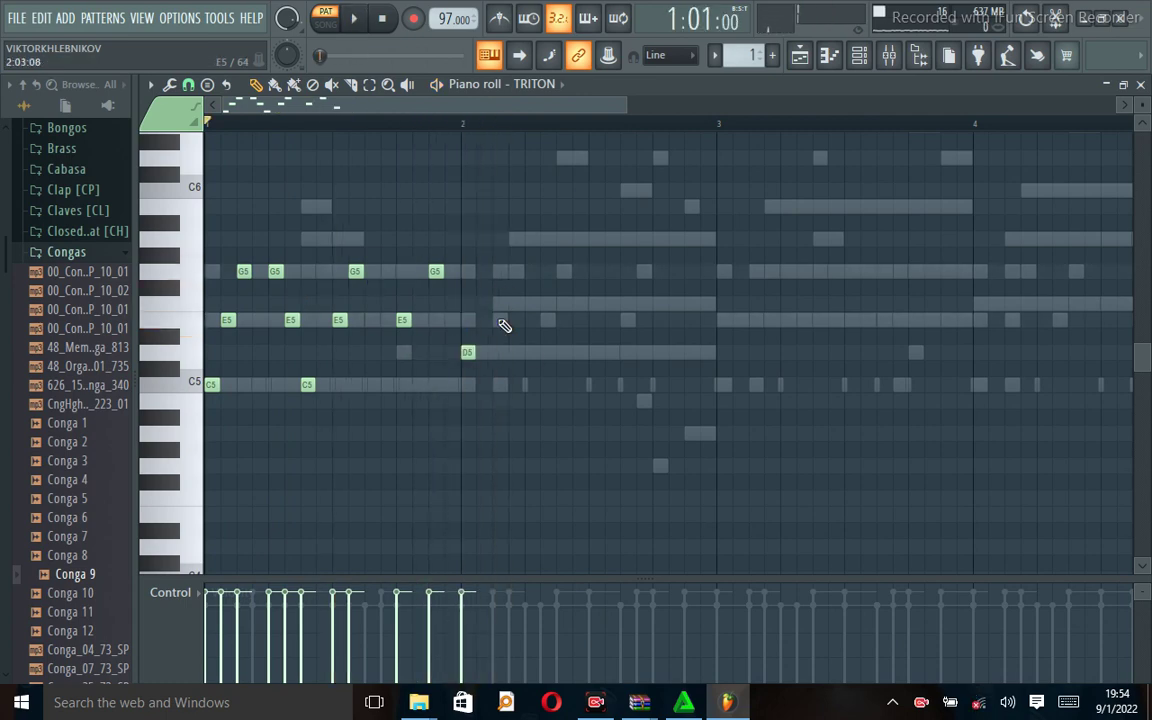
left_click(498, 318)
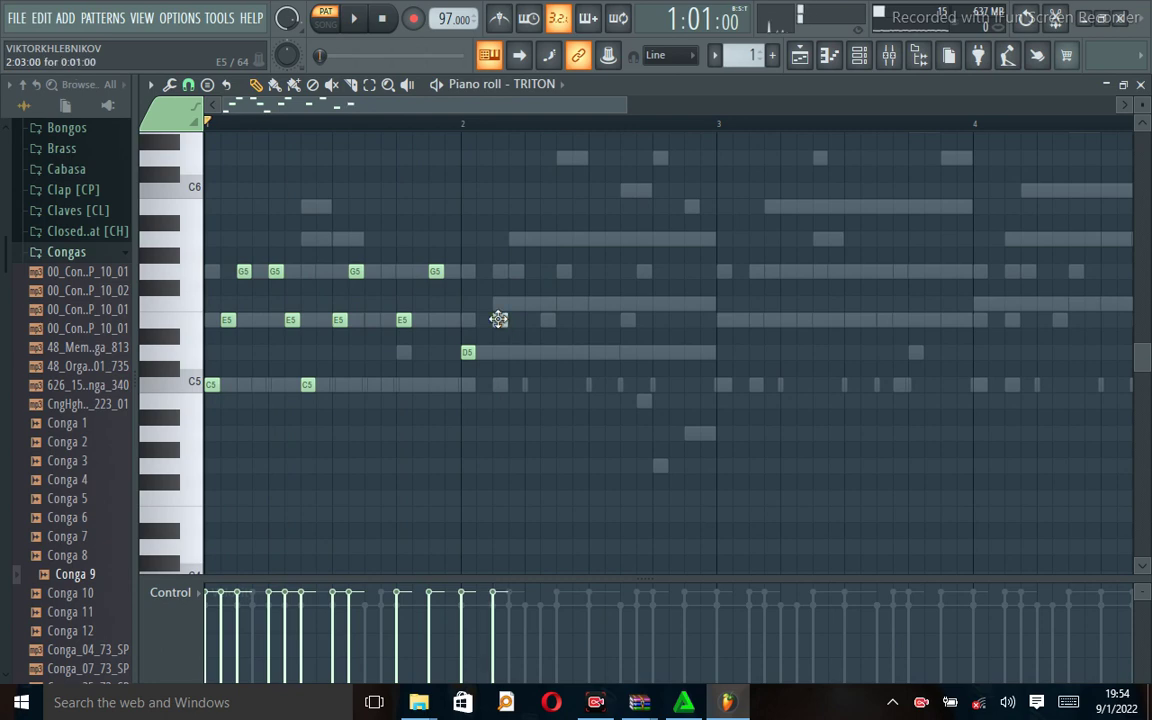
key("space")
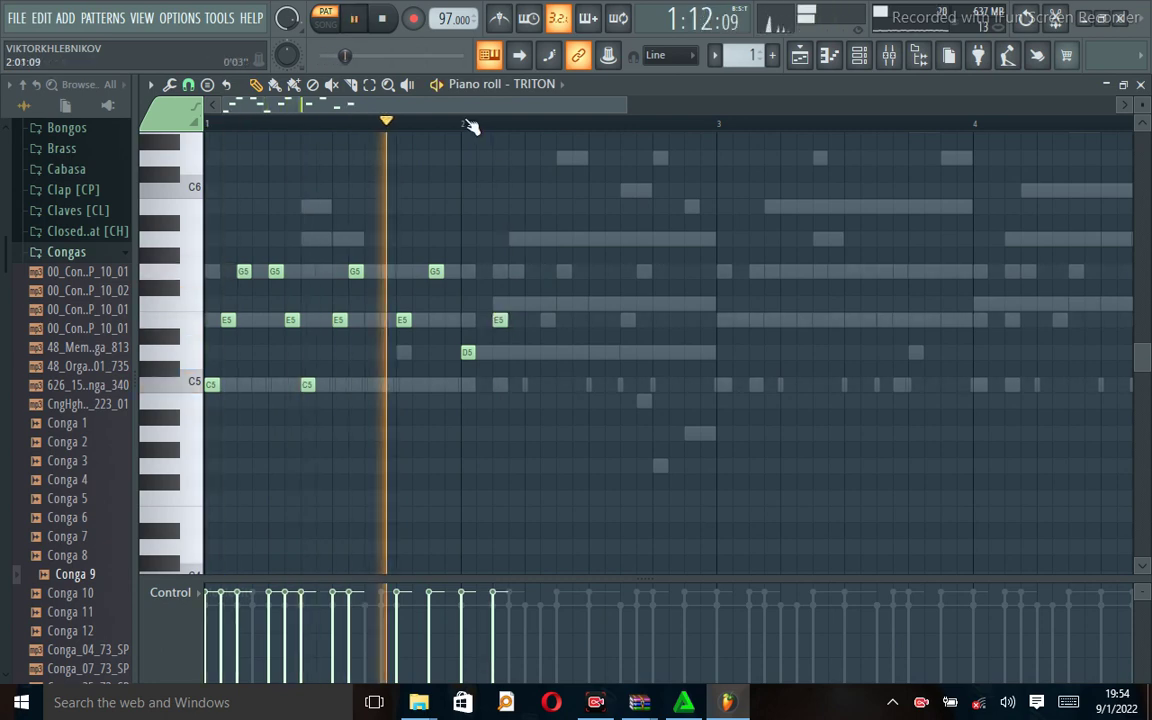
key("space")
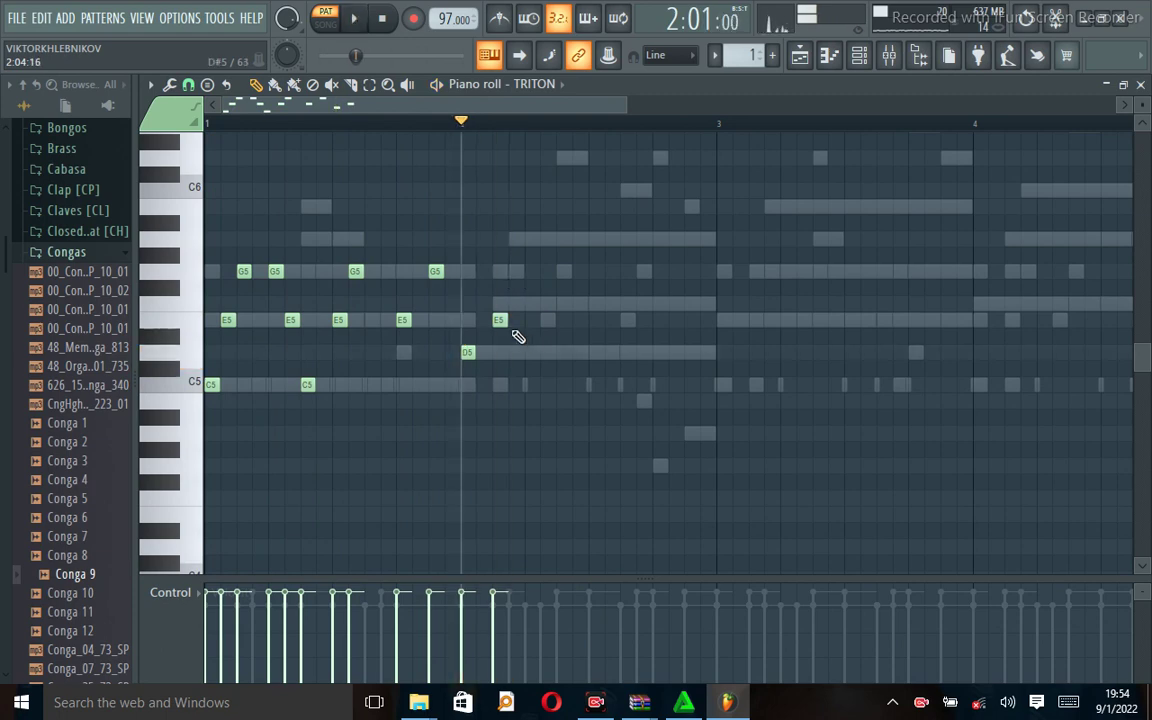
left_click(494, 316)
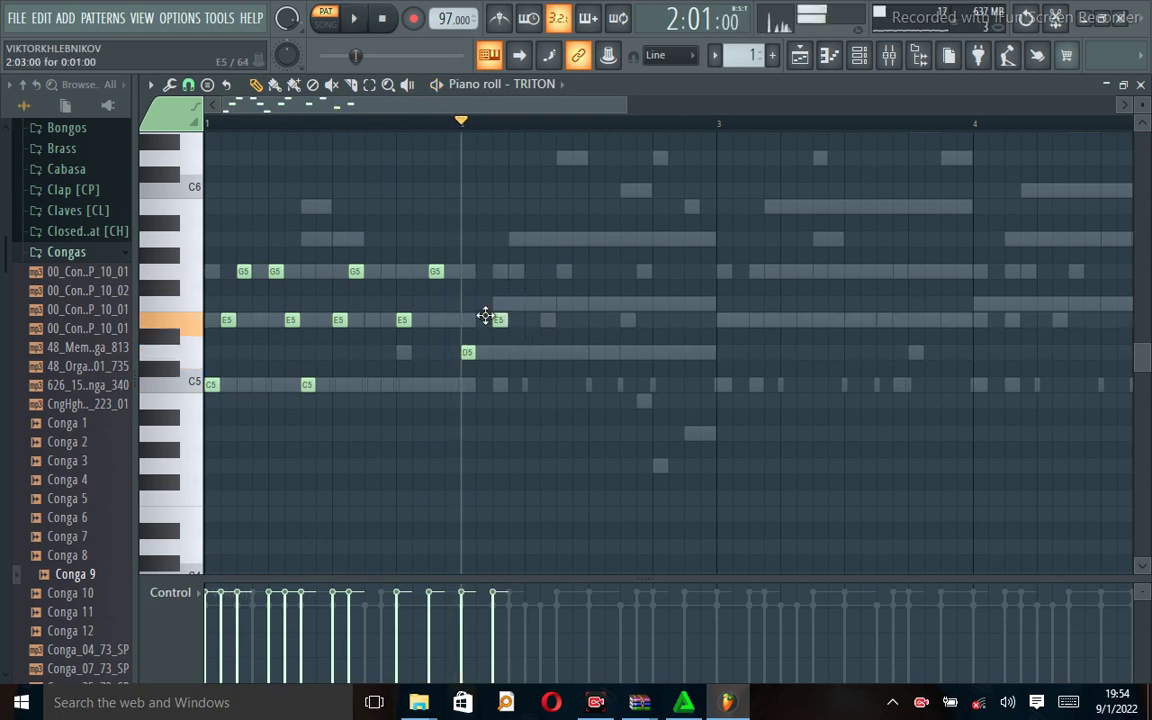
left_click_drag(485, 316, 483, 318)
key("space")
key("space")
key("space")
Step: Add an F5 note on step 4 of bar 2, play it back, raise it to G5 and replay the bar
left_click(510, 305)
key("space")
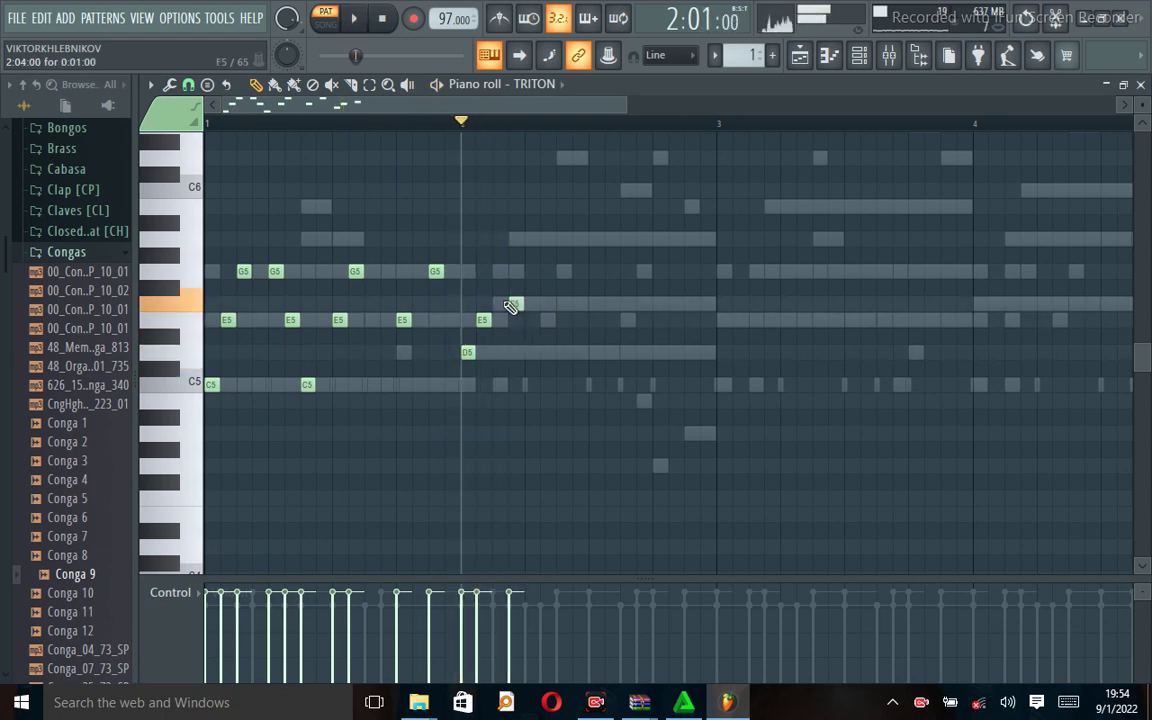
key("space")
key("space")
left_click_drag(514, 302, 518, 269)
key("space")
key("space")
key("space")
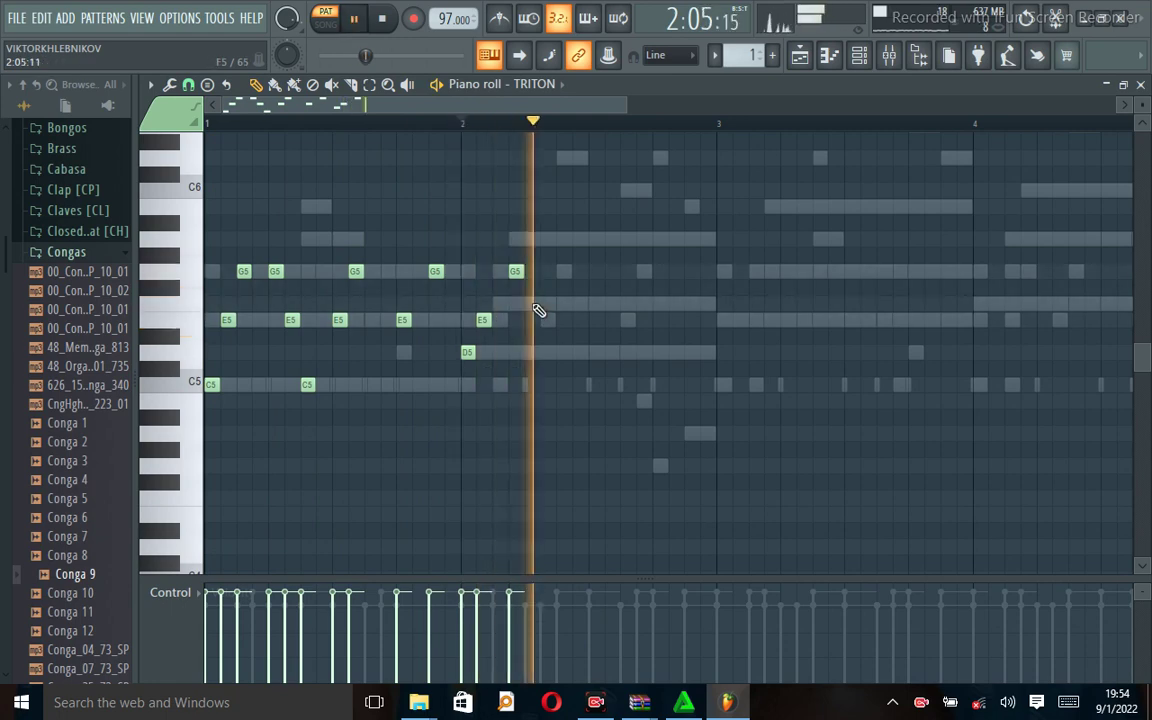
key("space")
Step: Add an A5 note on step 5 and a G5 note on step 7 of bar 2 and play them back
left_click(527, 239)
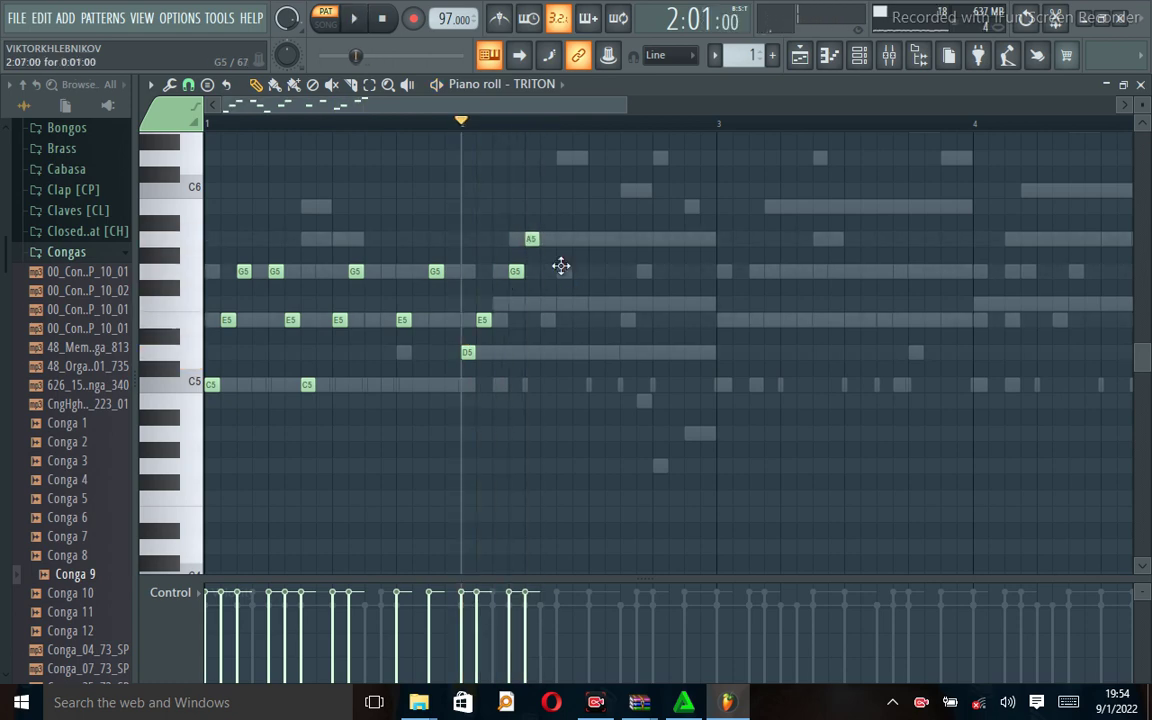
left_click(561, 269)
key("space")
key("space")
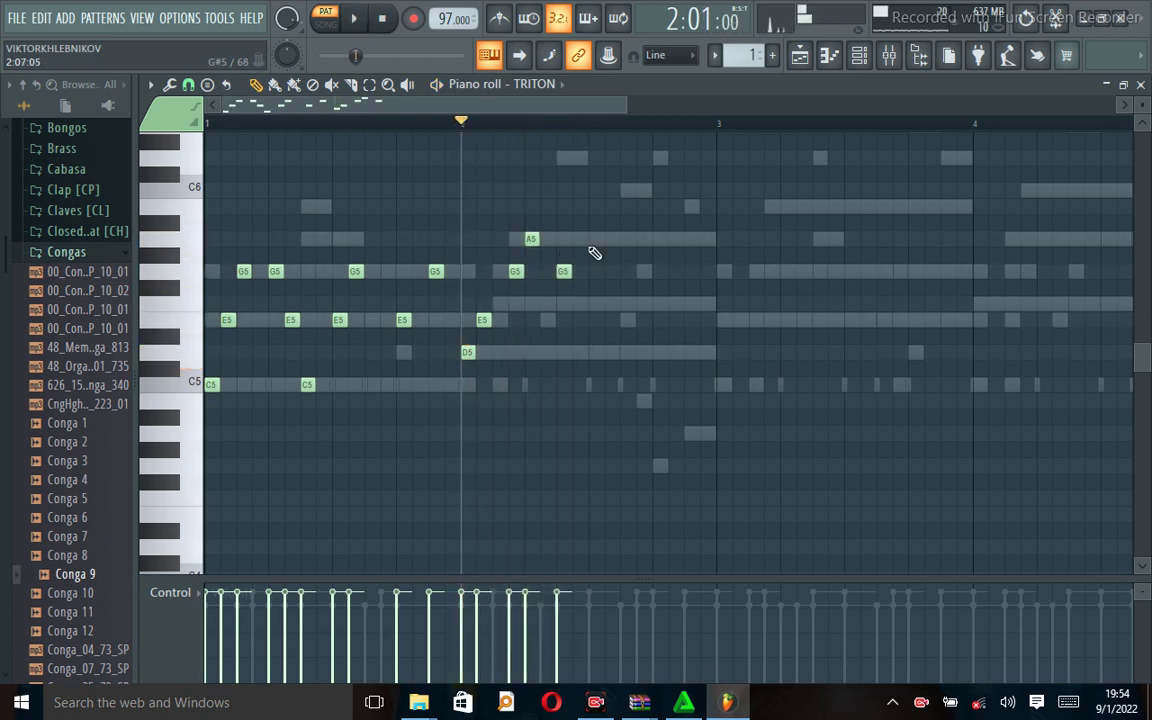
Step: Add an A5 note on step 9 of bar 2, play it back, move it to E5 on step 8 and replay
left_click(591, 240)
key("space")
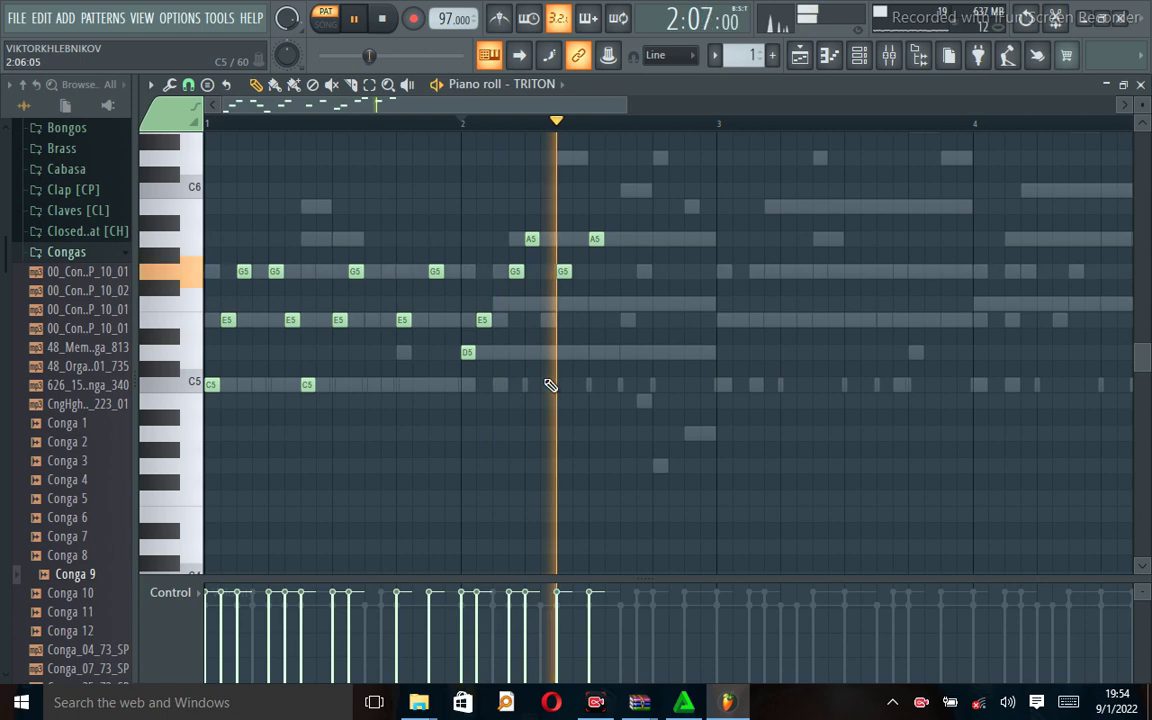
key("space")
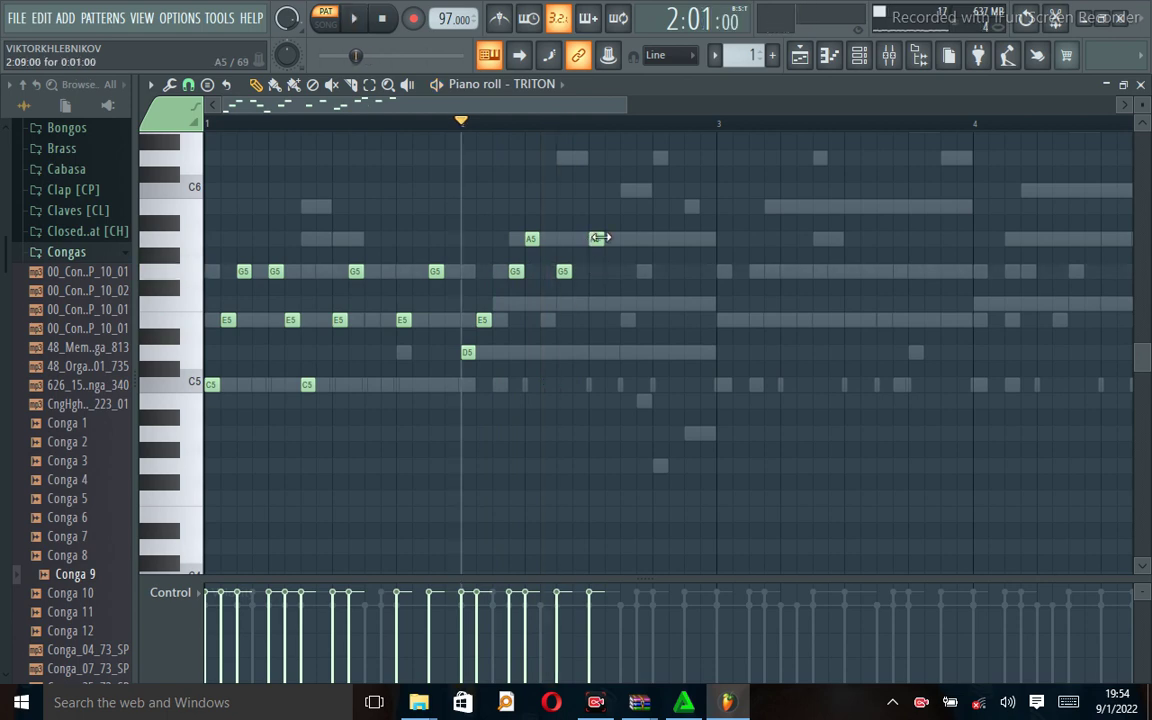
left_click_drag(595, 240, 581, 322)
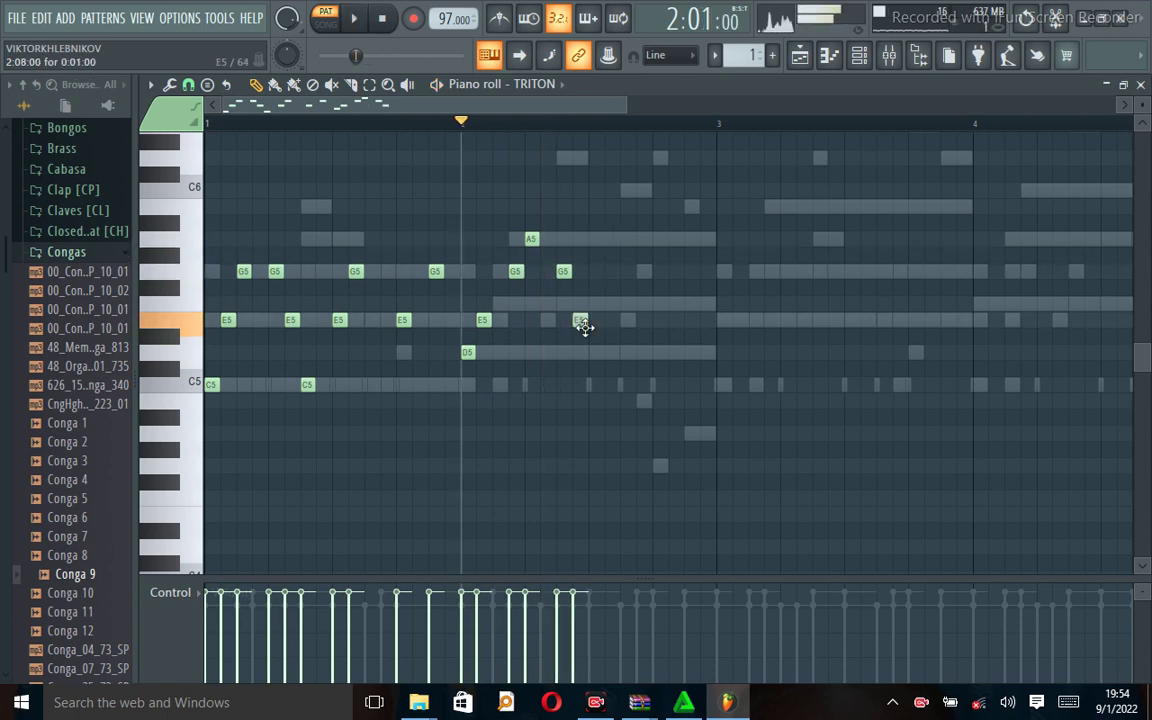
key("space")
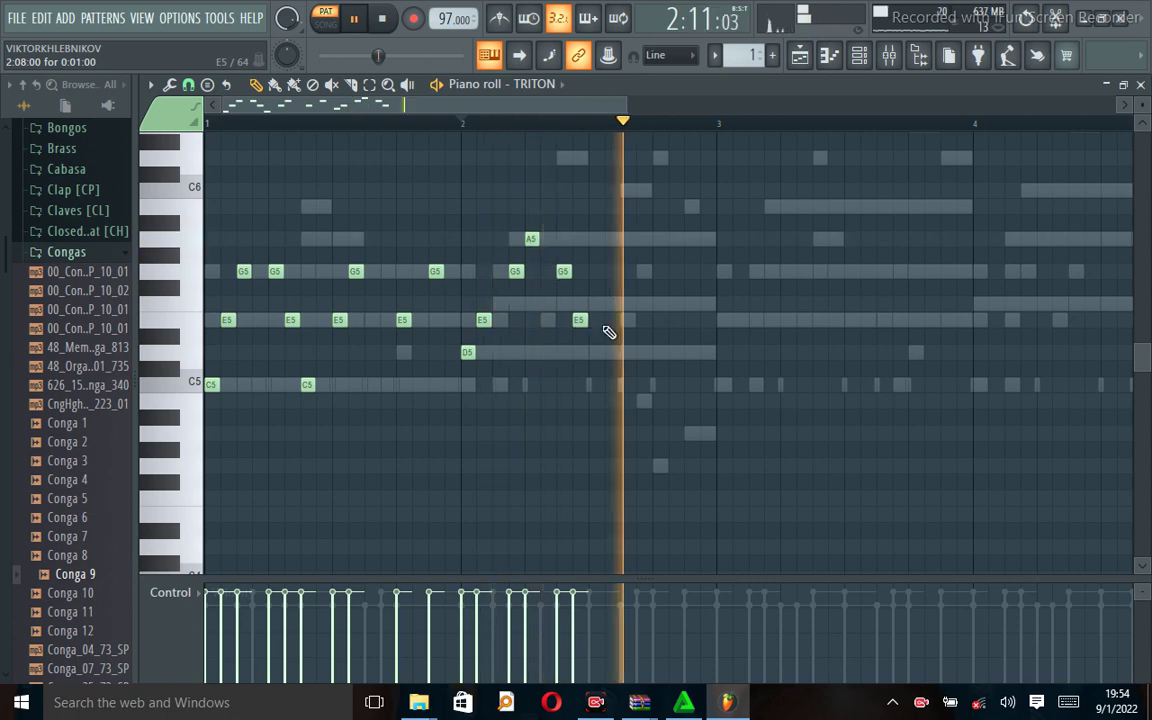
key("space")
key("space")
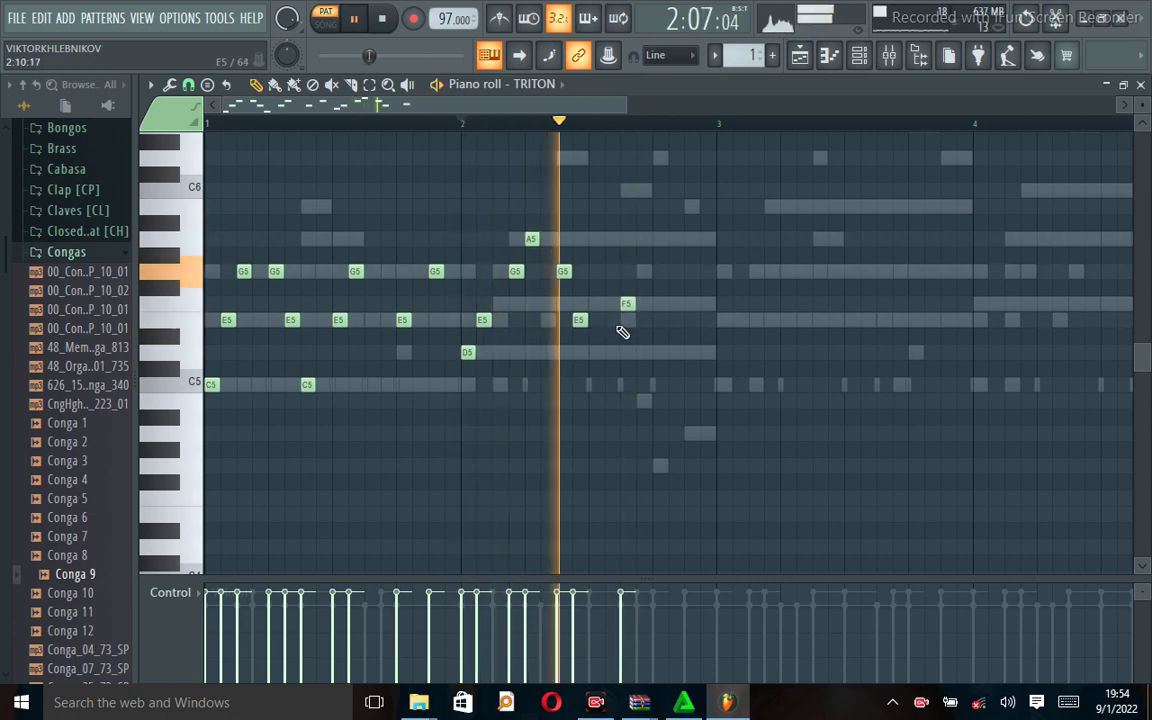
Step: Try an F5 note on step 11 of bar 2, move it to step 10 and play it back
left_click(625, 303)
key("space")
left_click_drag(629, 302, 612, 303)
key("space")
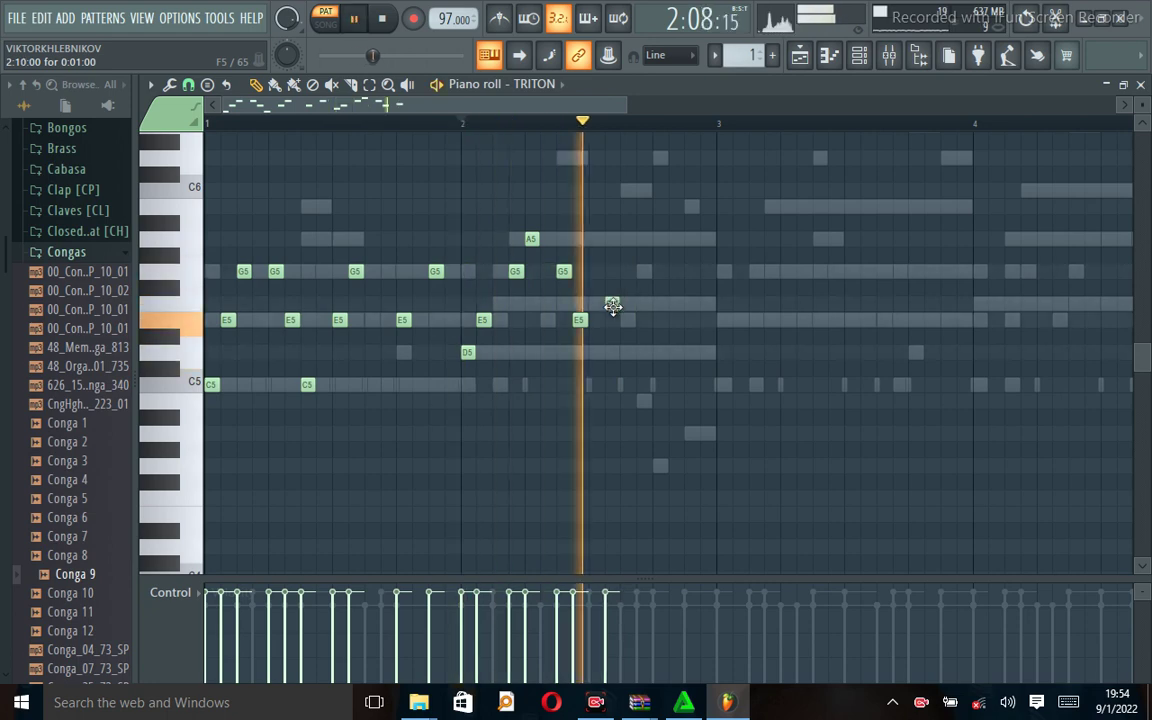
key("space")
Step: Add a G5 note on step 12 of bar 2, move it to step 11, add an A5 note on step 13 and replay
left_click(634, 274)
key("space")
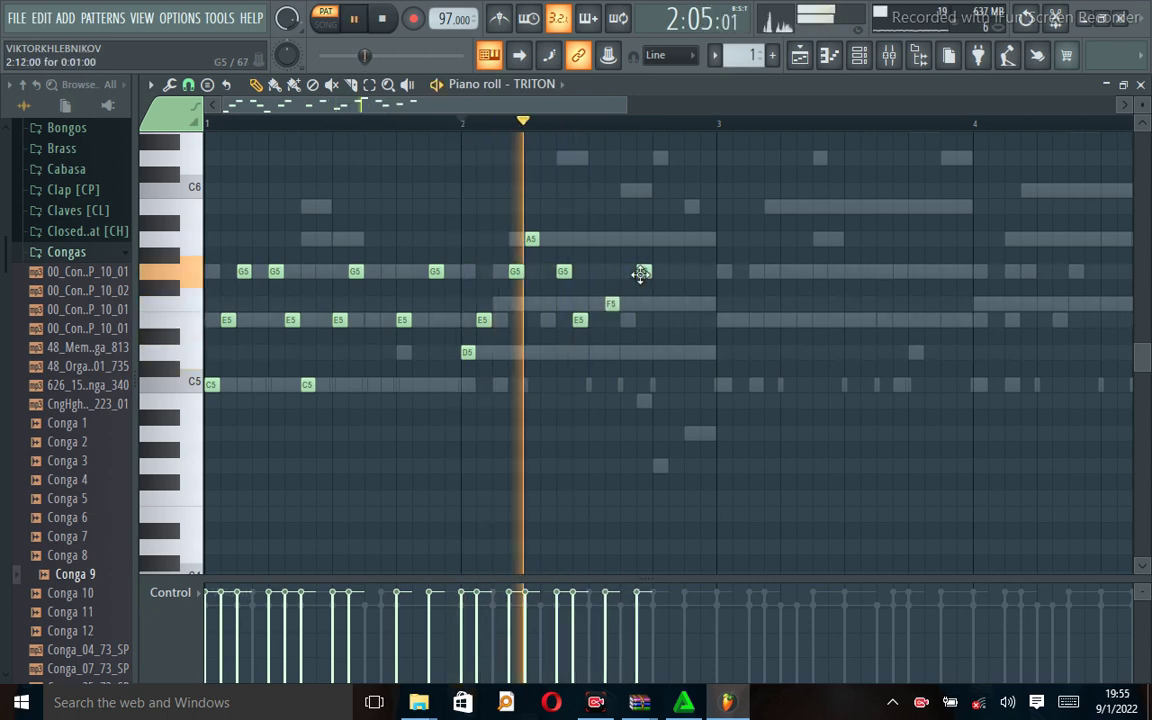
left_click_drag(643, 271, 627, 271)
key("space")
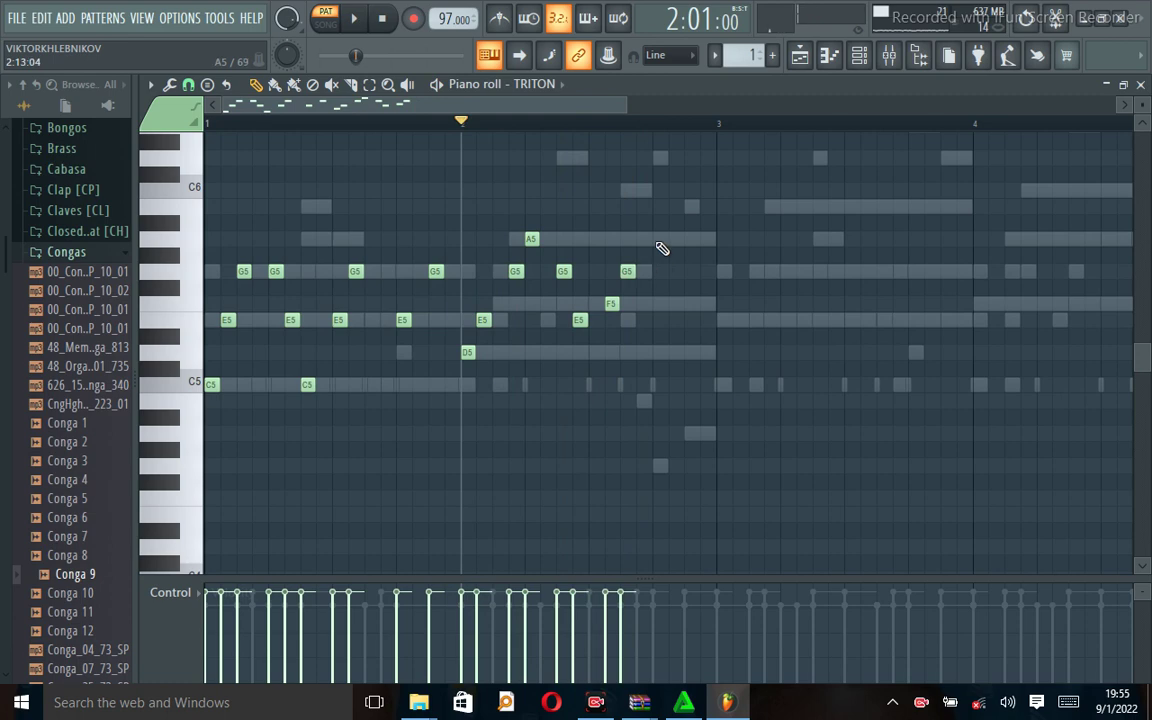
left_click(660, 242)
key("space")
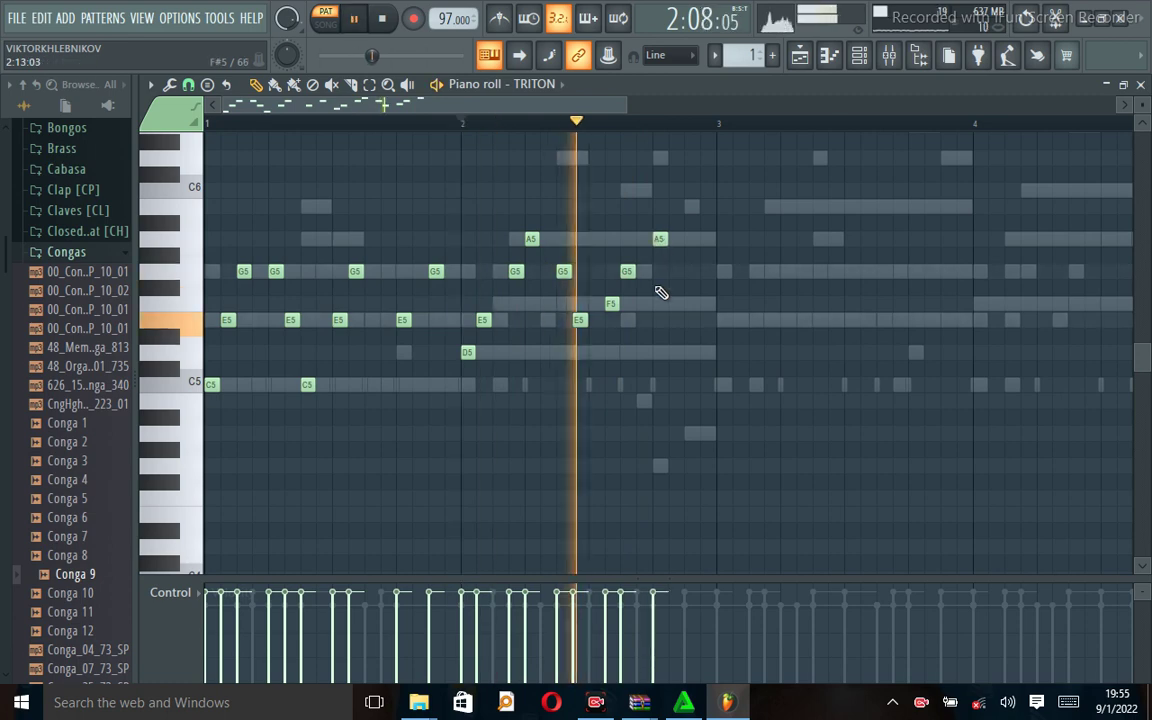
key("space")
key("space")
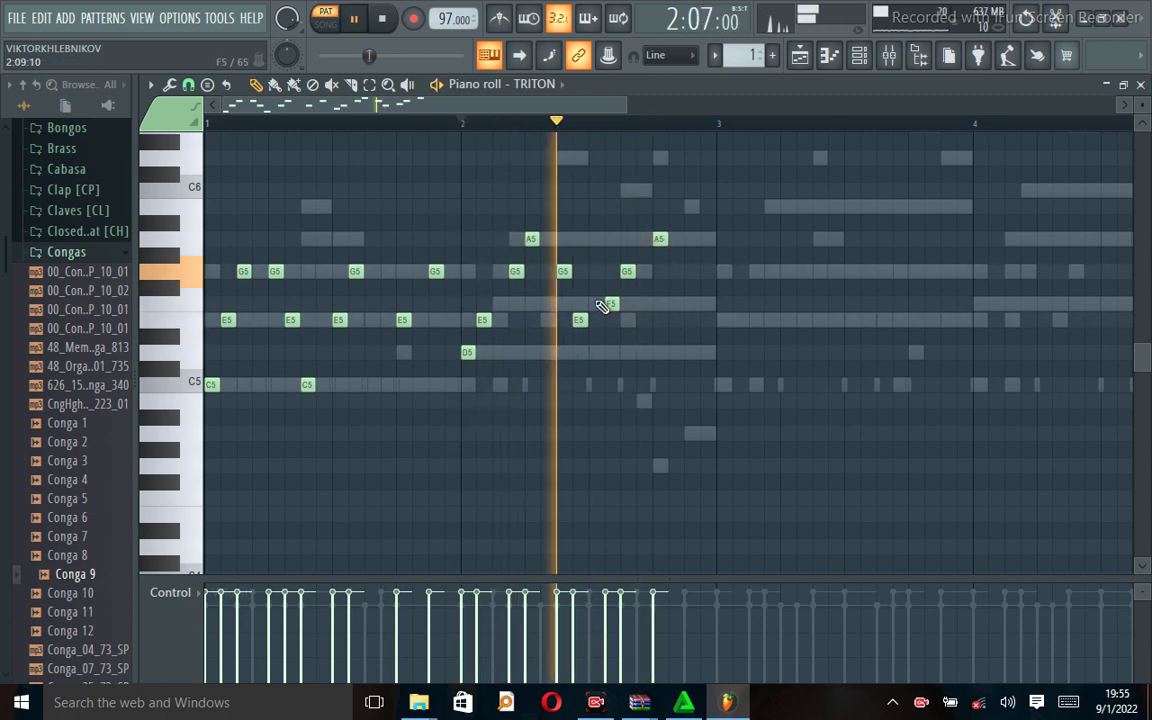
Step: Delete the F5 note on step 10 of bar 2 and replay the bar
right_click(611, 305)
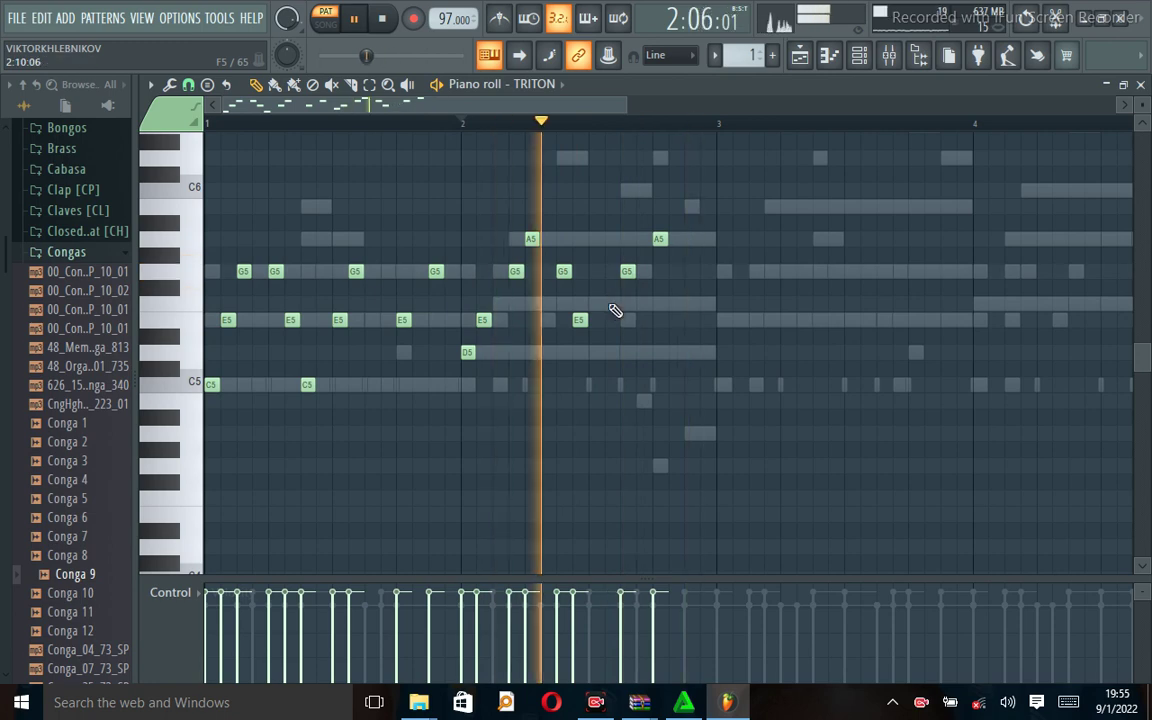
key("space")
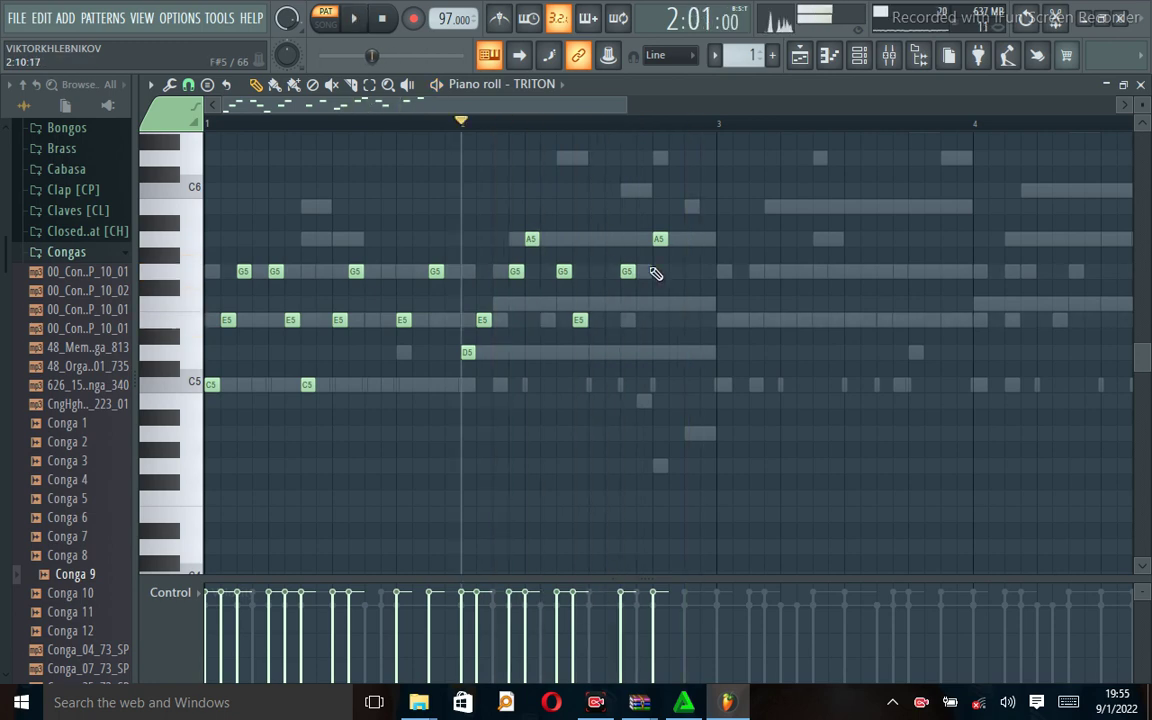
key("space")
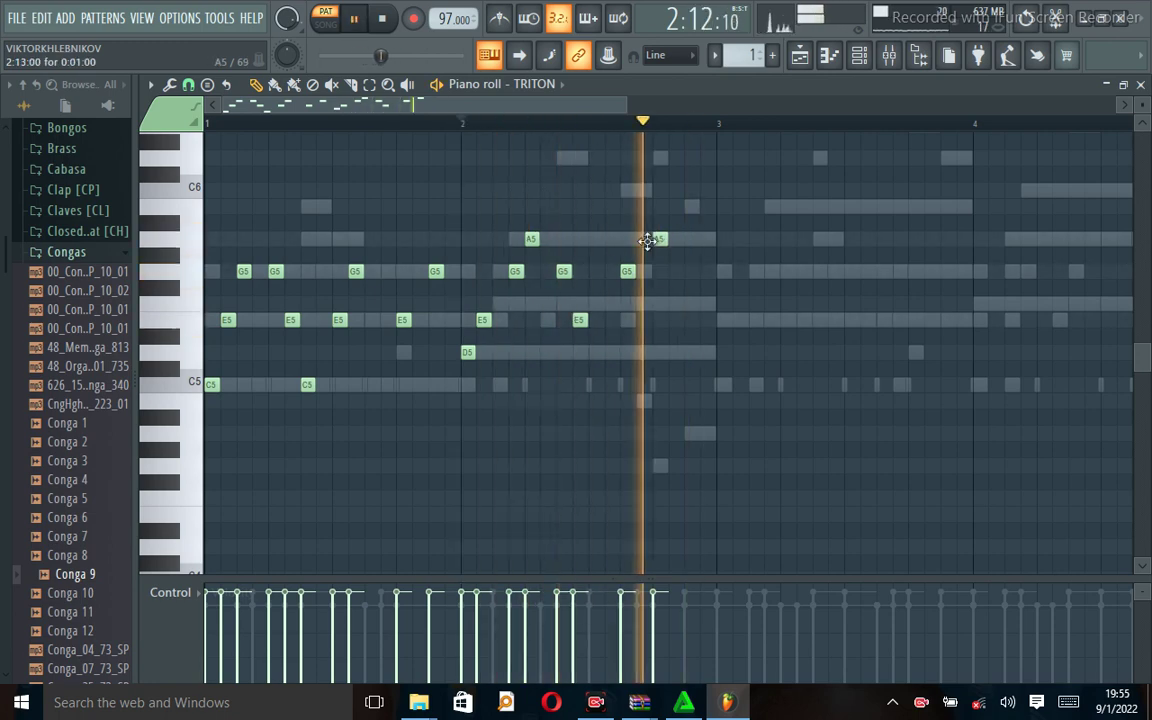
Step: Move the last A5 note to step 12 of bar 2, add an F5 note on step 14 and play the bar
left_click_drag(648, 241, 643, 239)
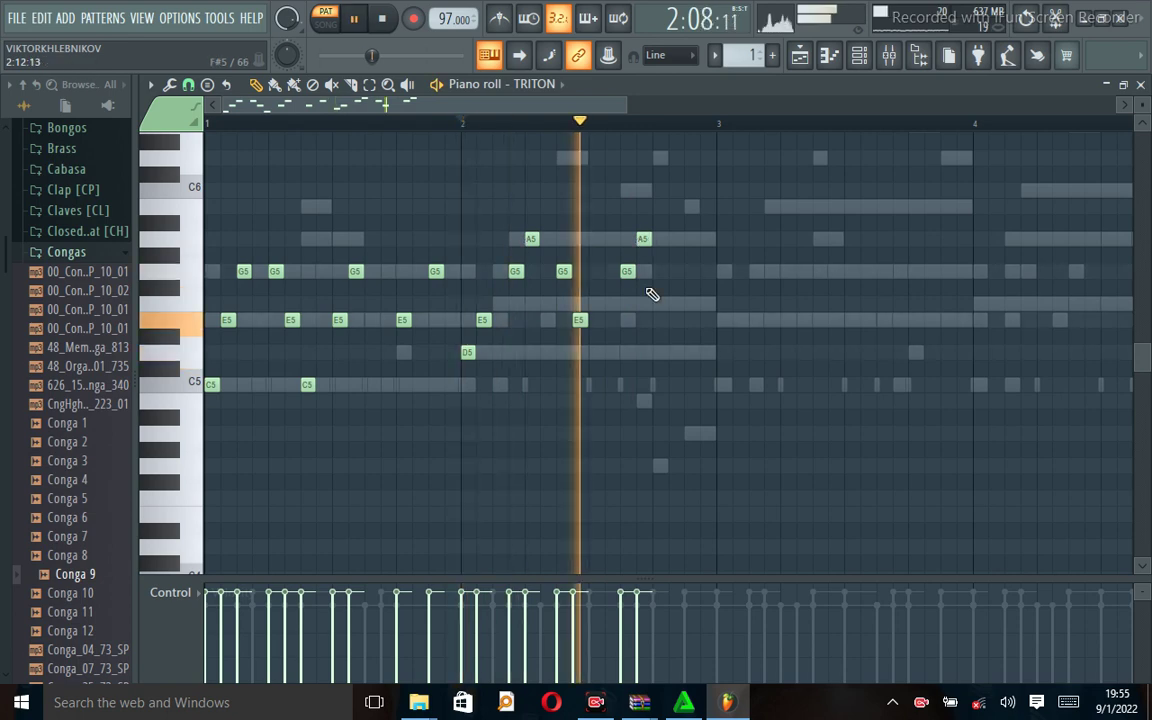
key("space")
left_click(676, 302)
key("space")
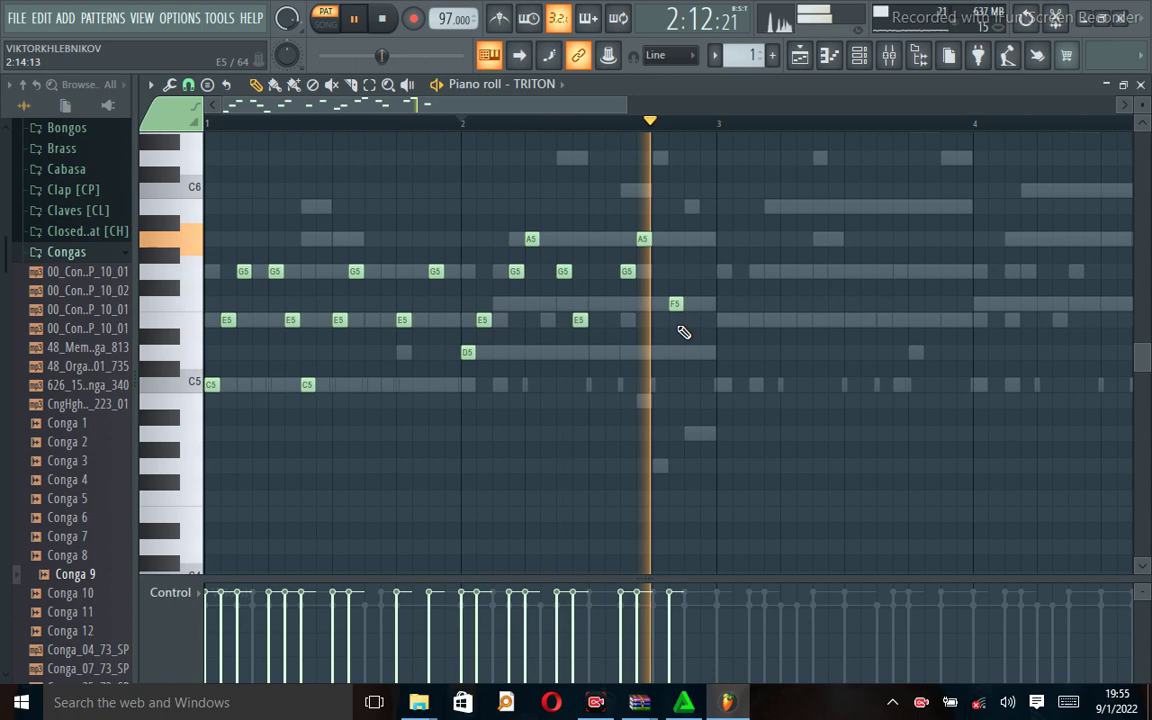
Step: Add a D5 note on step 15 of bar 2, play the bar and select all the melody notes
left_click(690, 352)
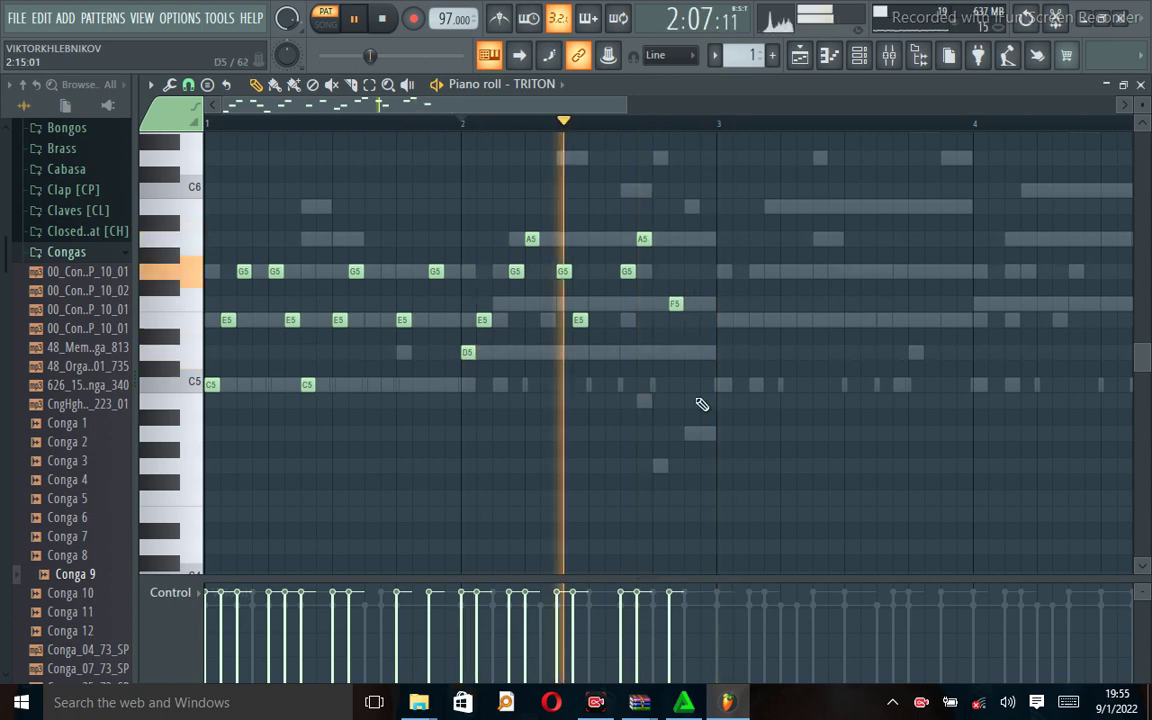
key("space")
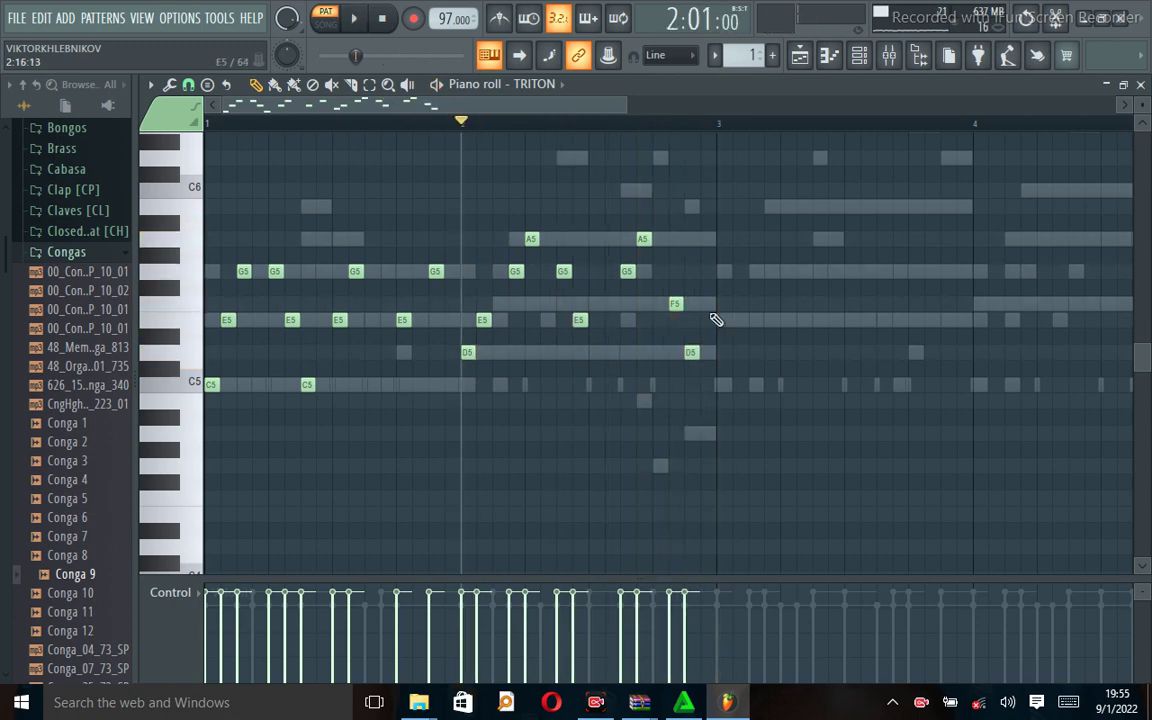
key("space")
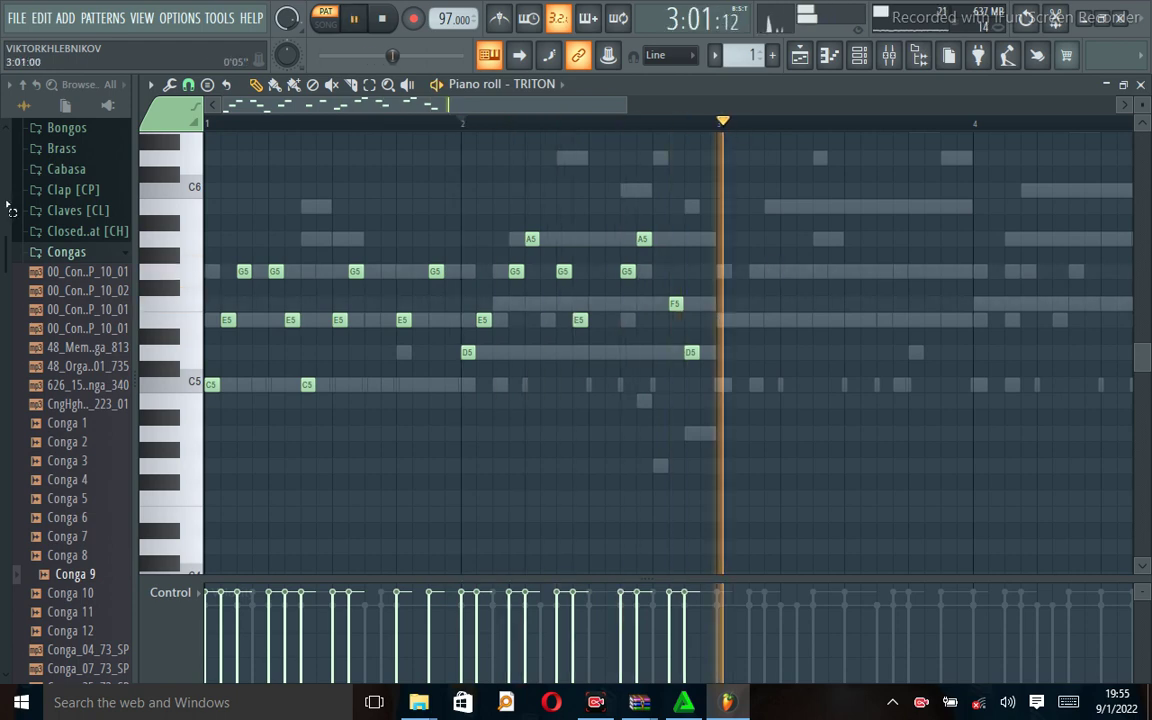
key("ctrl+a")
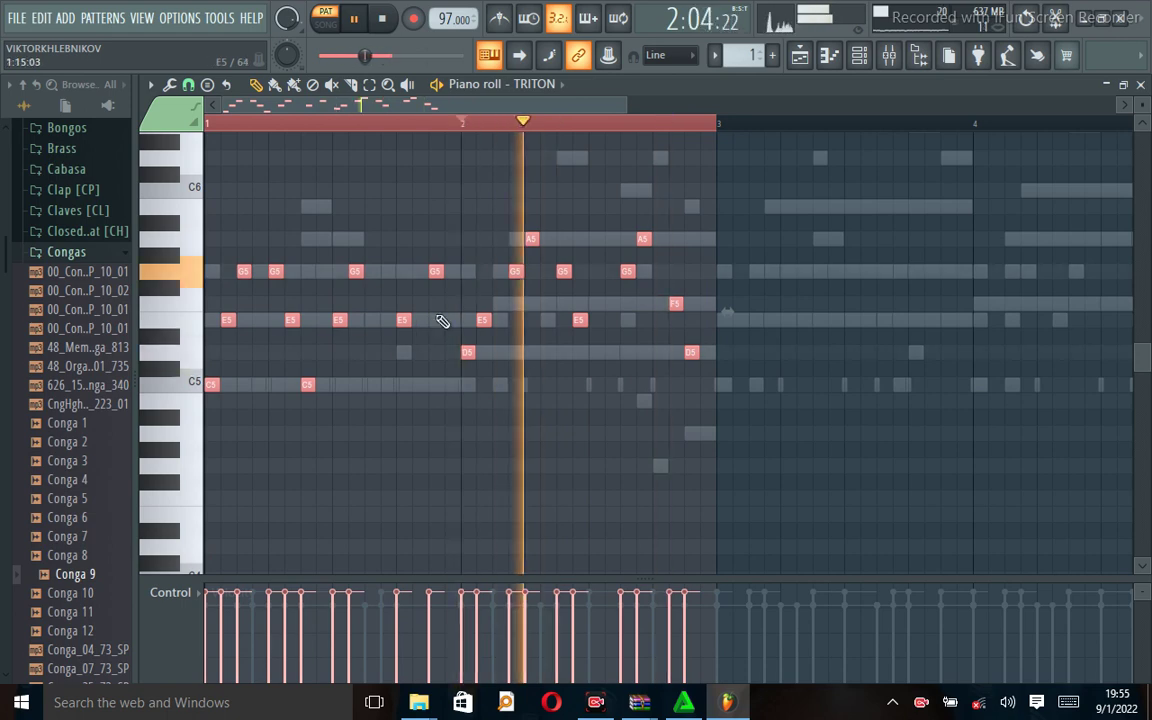
Step: Move the playback start to step 11 of bar 1 and replay the melody from there
key("space")
left_click(367, 122)
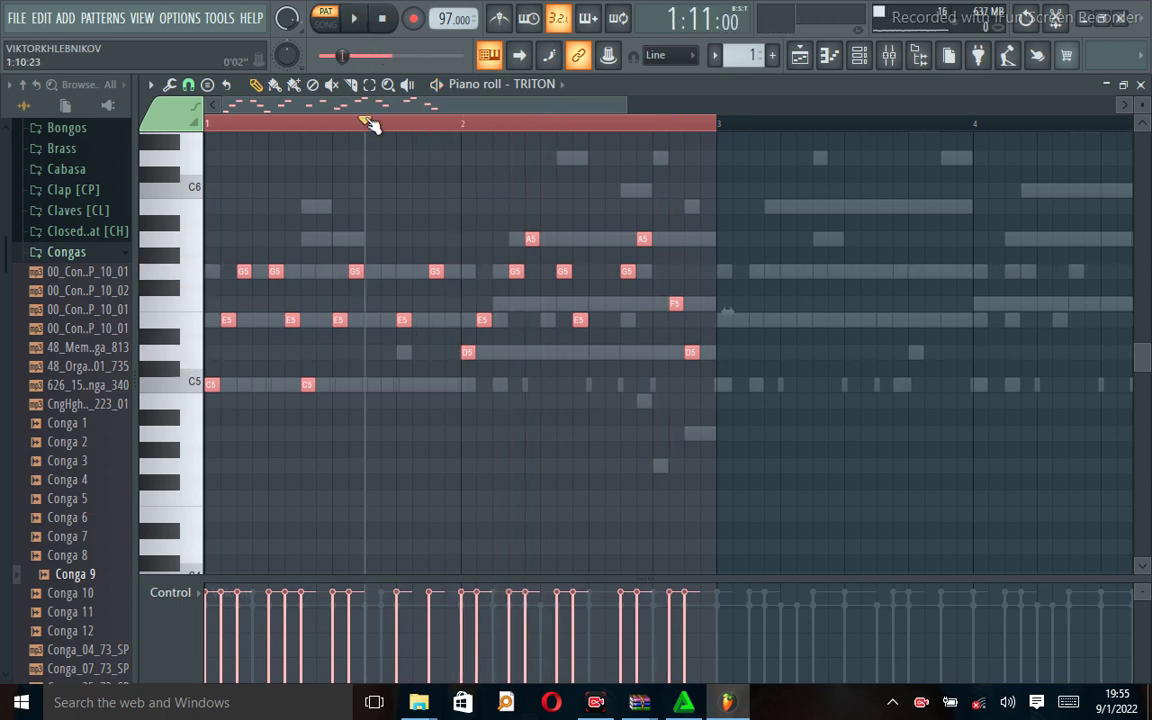
key("space")
key("space")
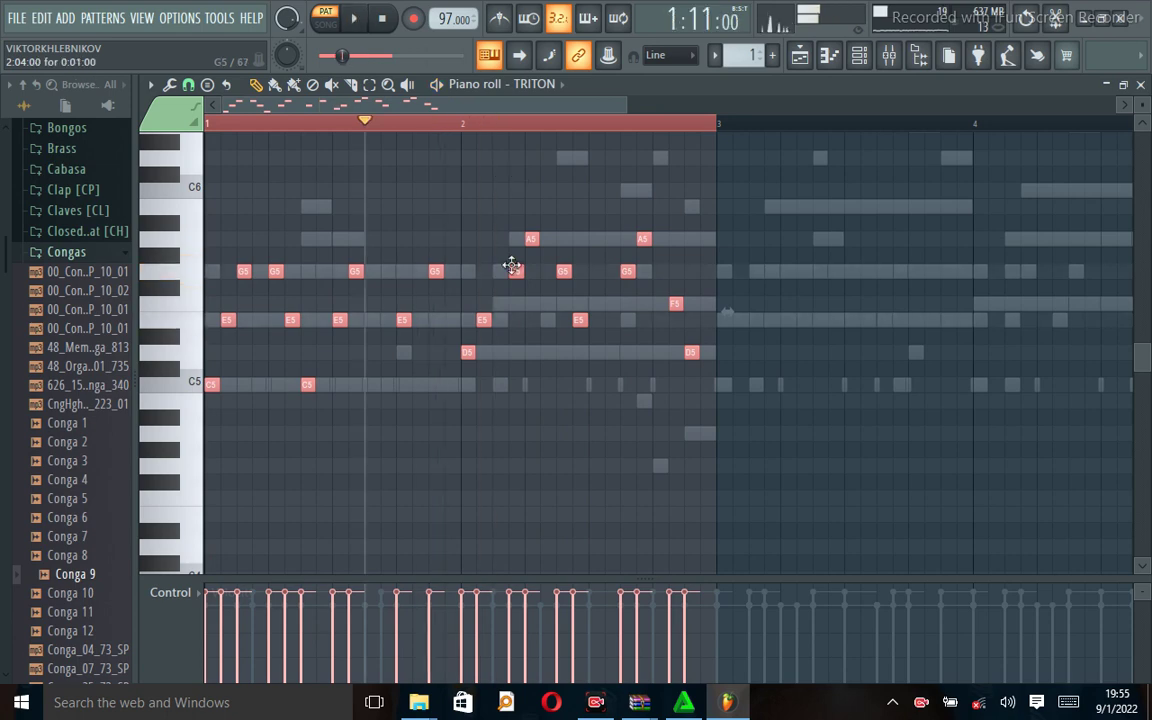
key("space")
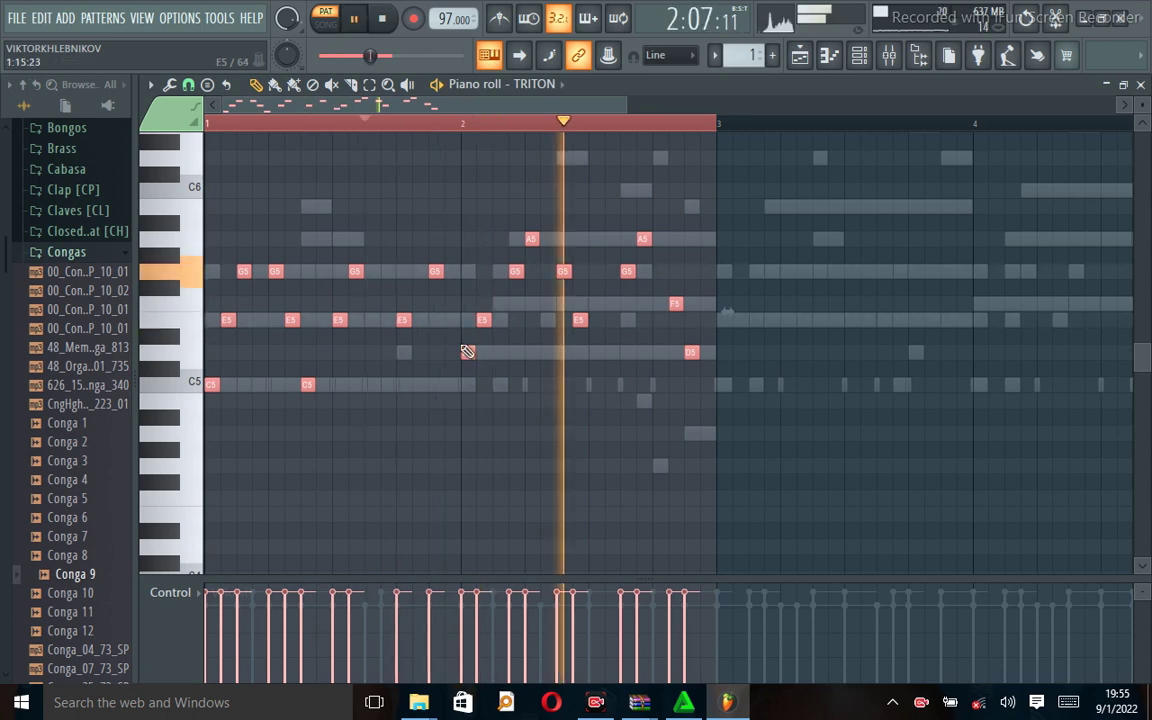
Step: Try an extra E5 note on step 16 of bar 1, then delete it and replay
left_click(449, 320)
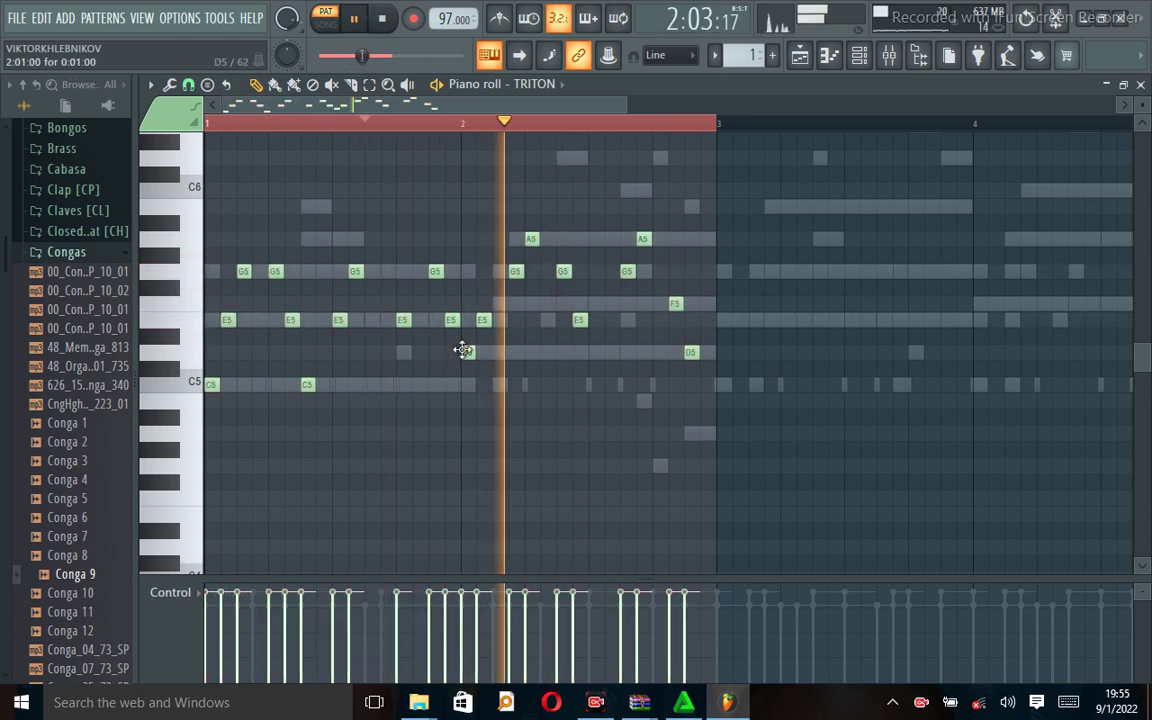
key("space")
right_click(447, 318)
key("space")
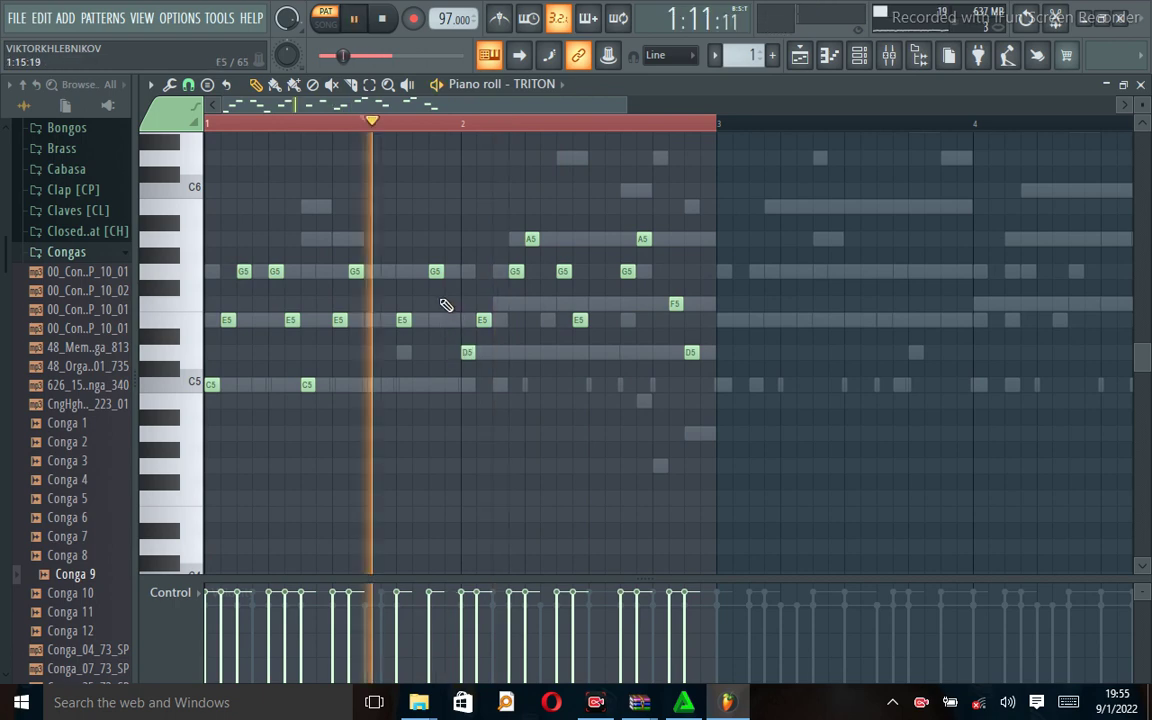
Step: Delete the D5 note on step 1 of bar 2 and replay the passage from step 11 of bar 1
right_click(469, 349)
key("space")
key("space")
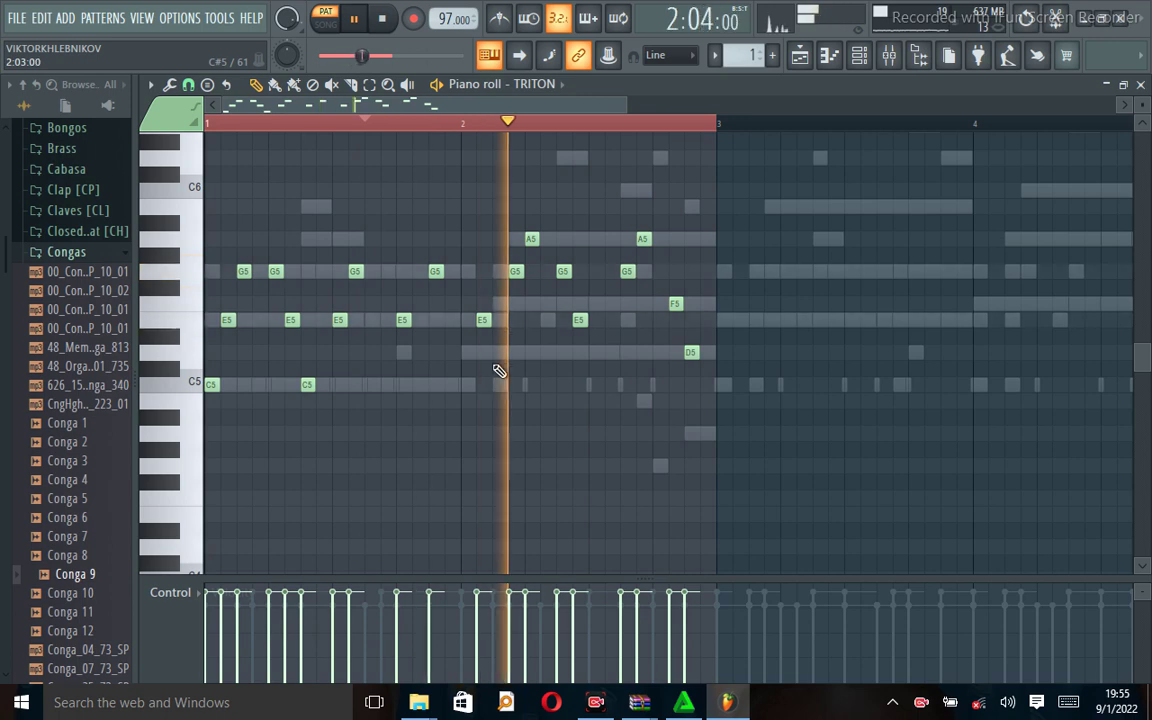
key("space")
key("space")
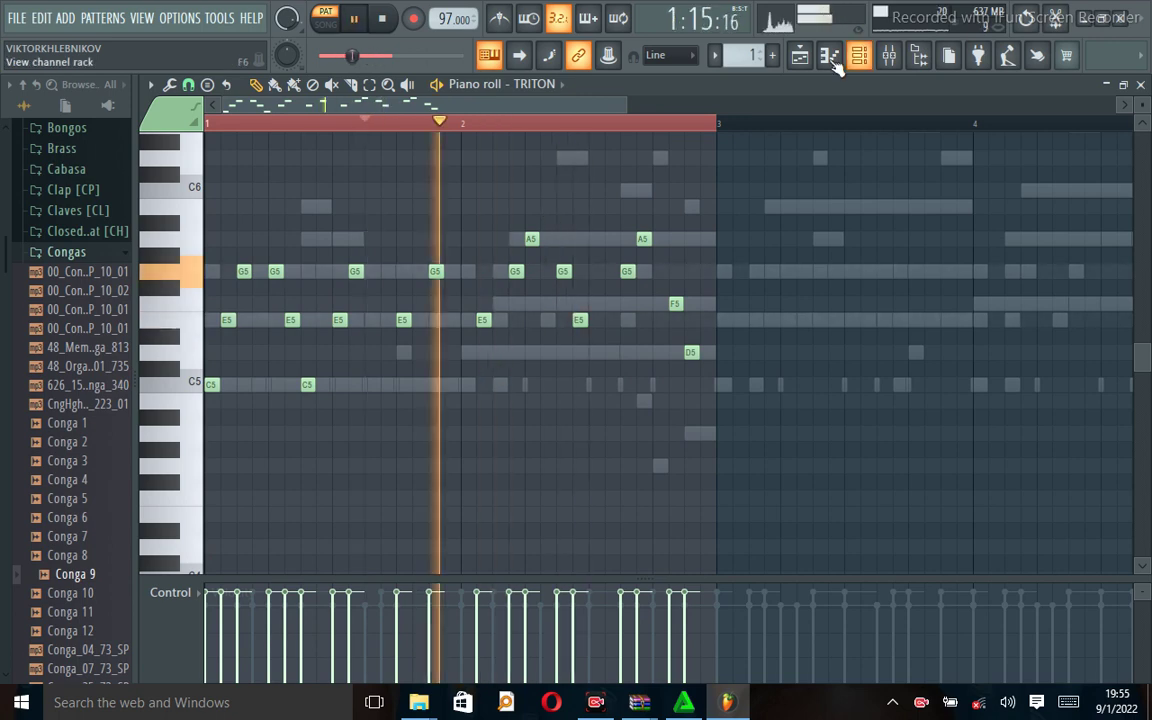
Step: Check the mixer levels and the channel rack while playing the pattern
left_click(888, 57)
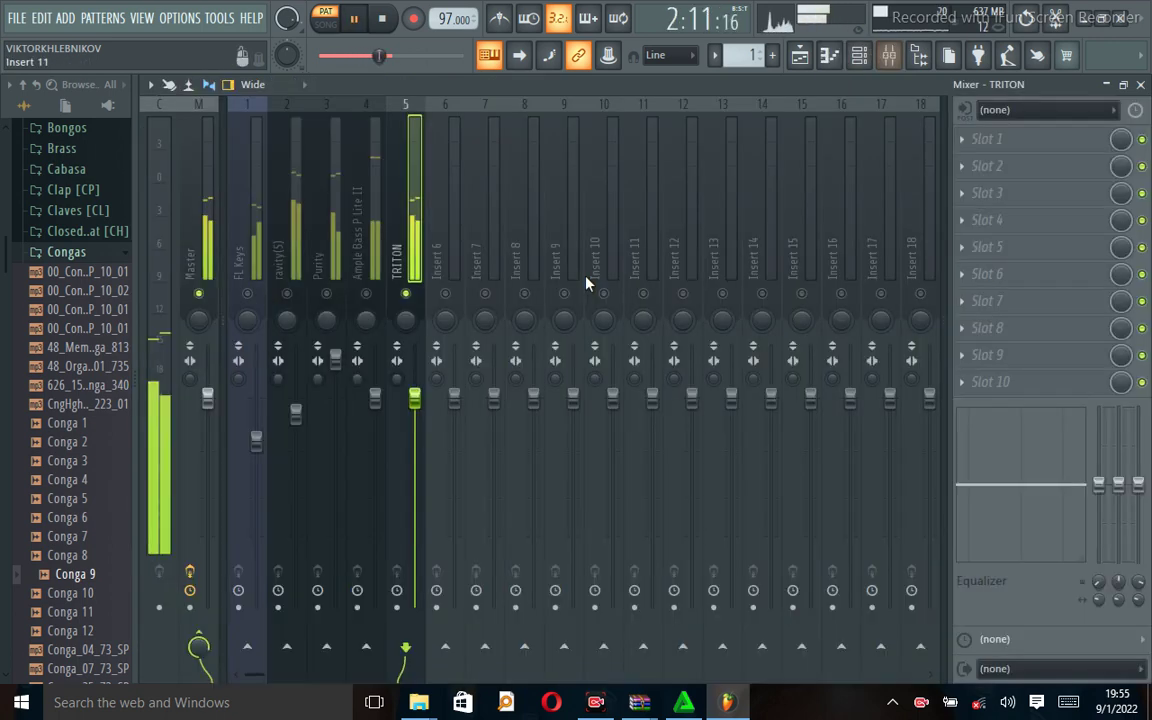
left_click(804, 60)
left_click(806, 63)
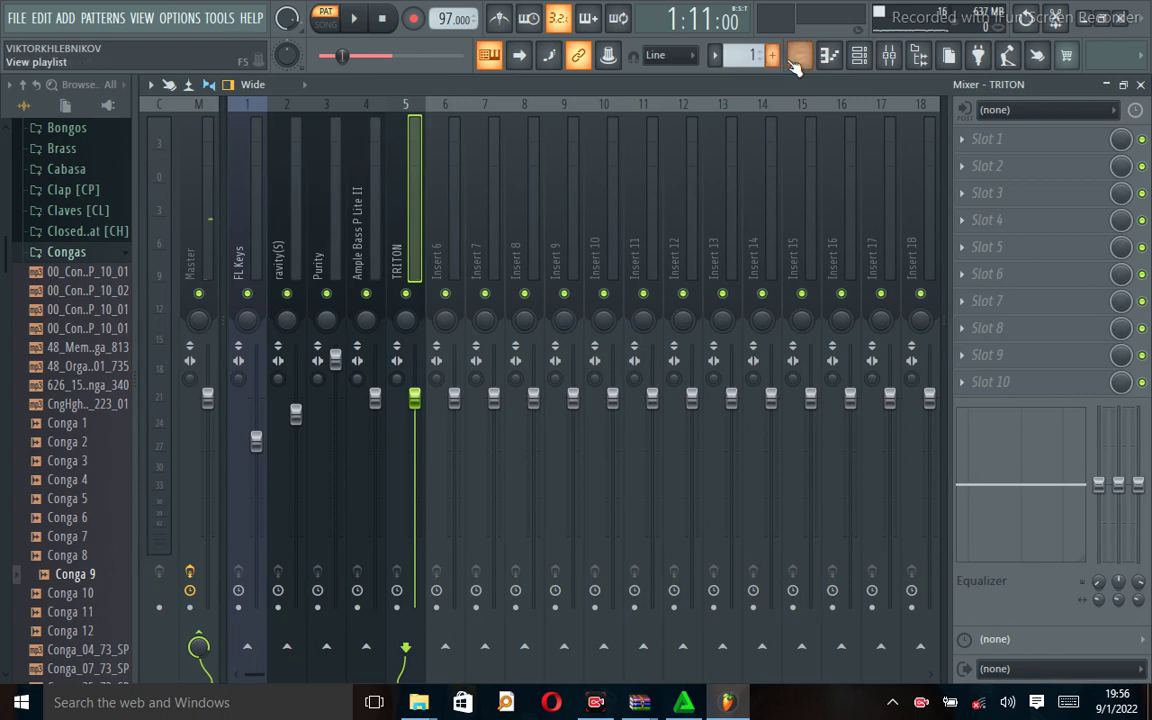
left_click(859, 56)
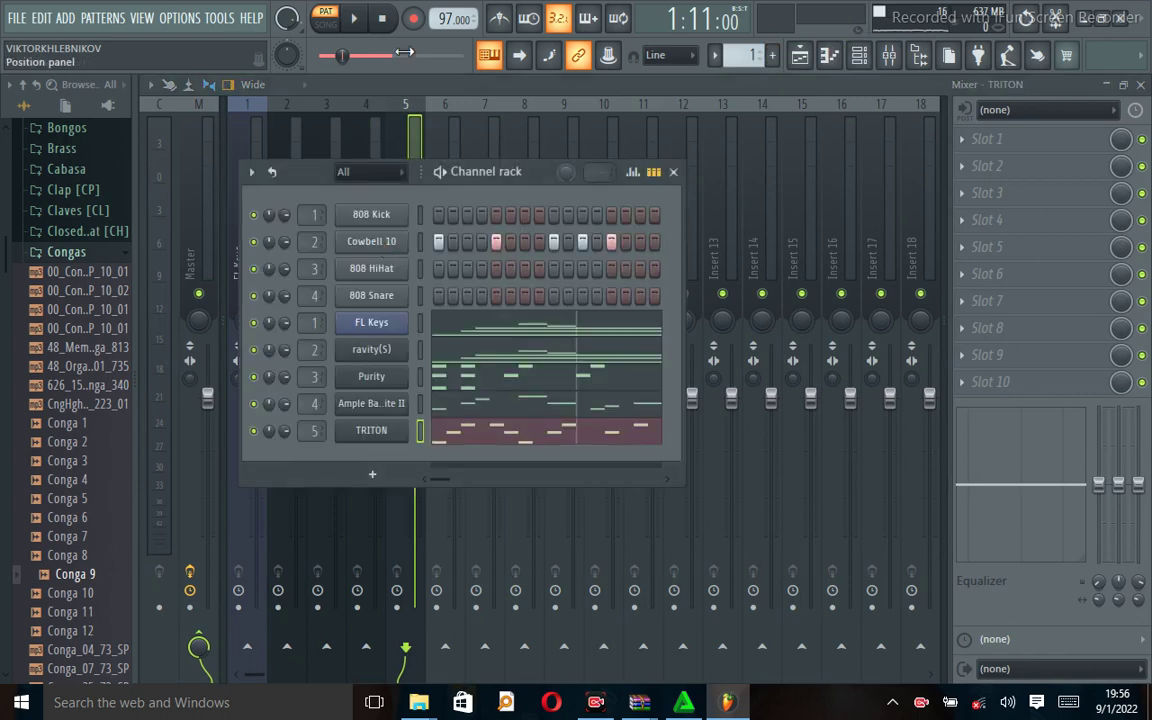
key("space")
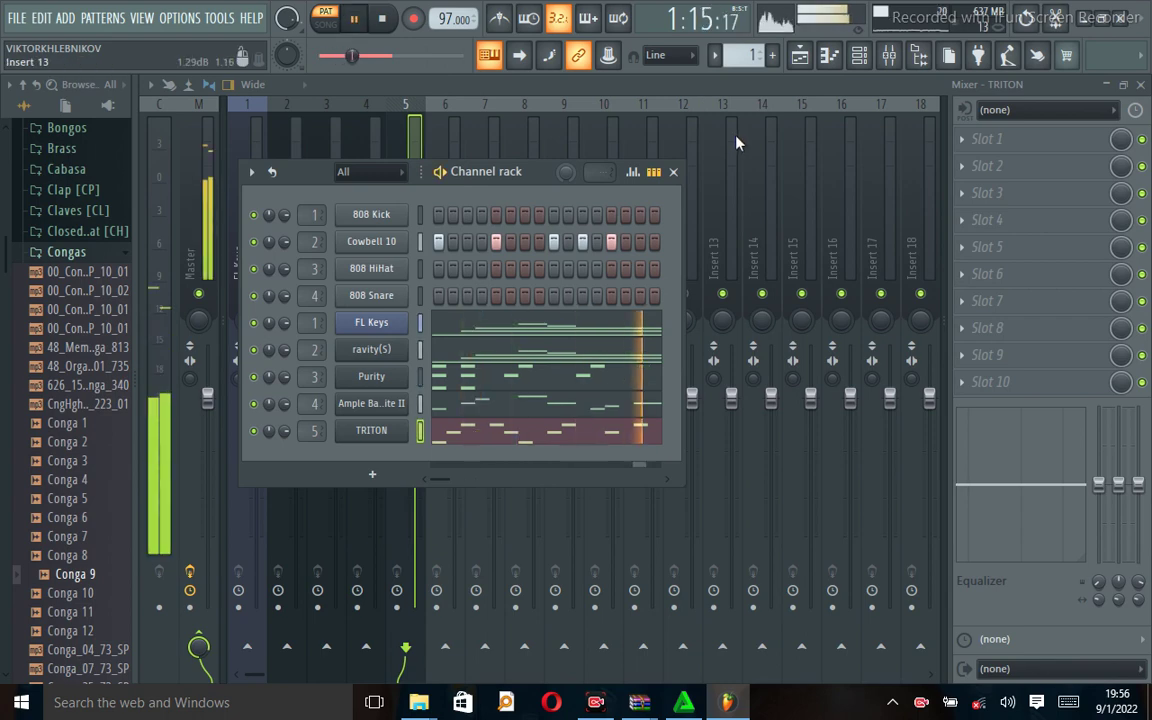
Step: Raise the TRITON mixer track's volume to 125% (5.6 dB) and play the pattern to check the balance
left_click(882, 55)
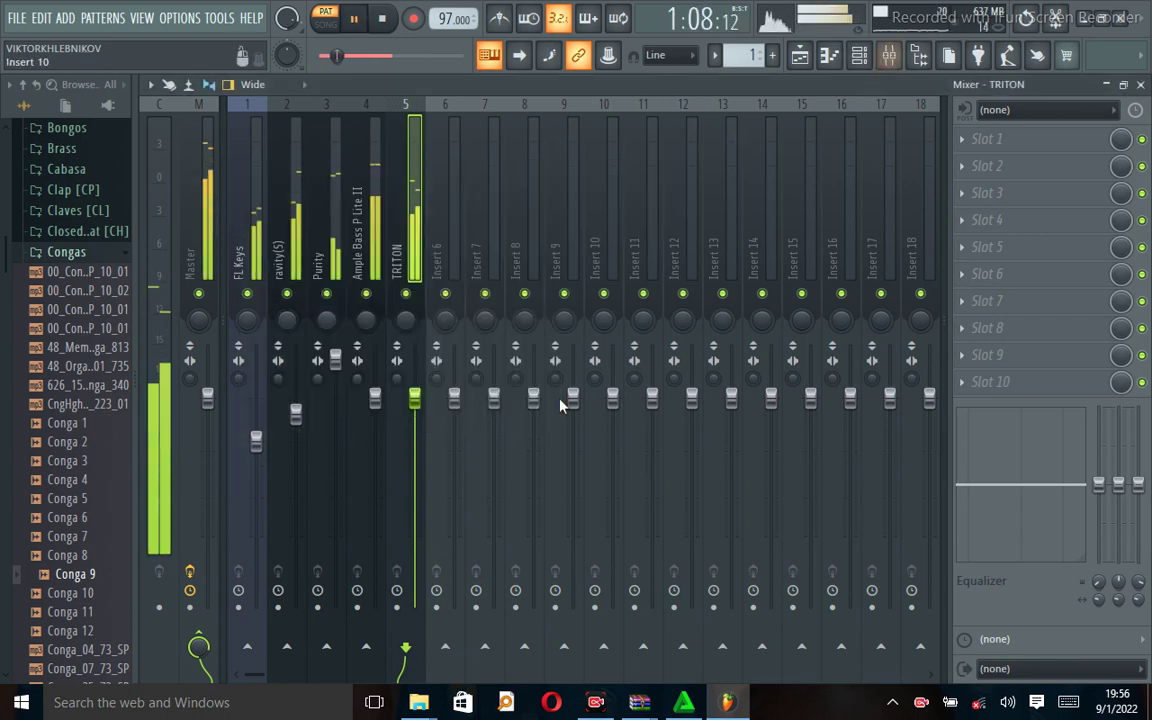
key("space")
left_click_drag(418, 402, 415, 348)
key("space")
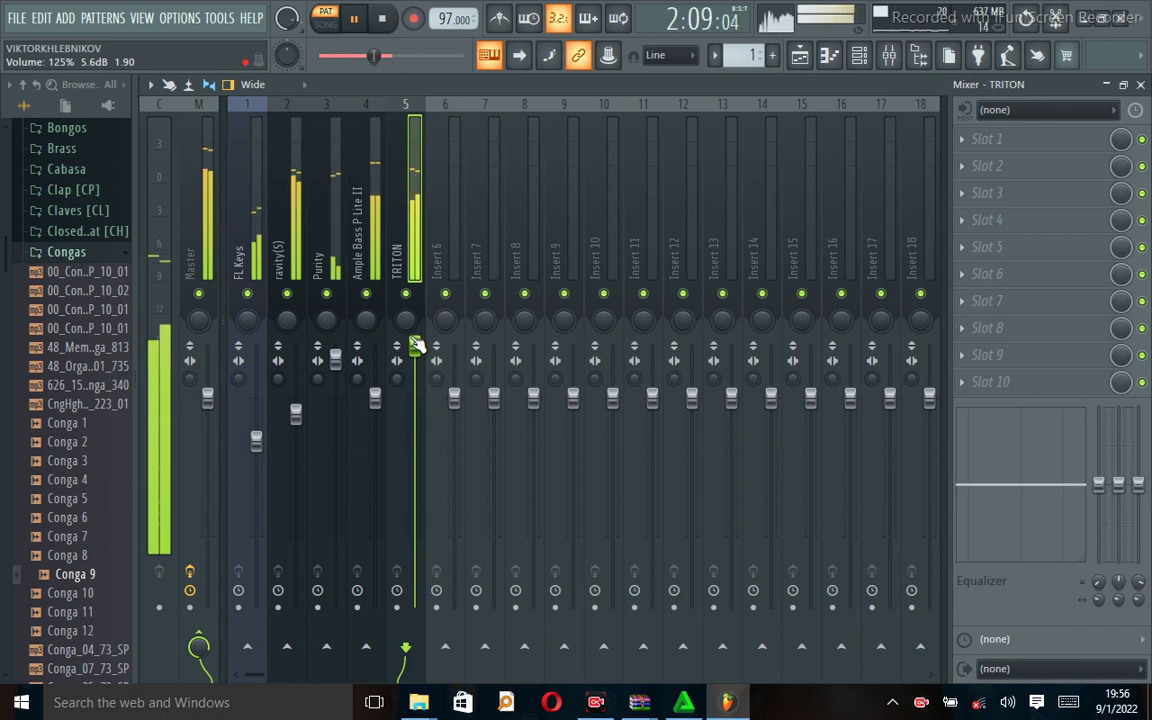
key("space")
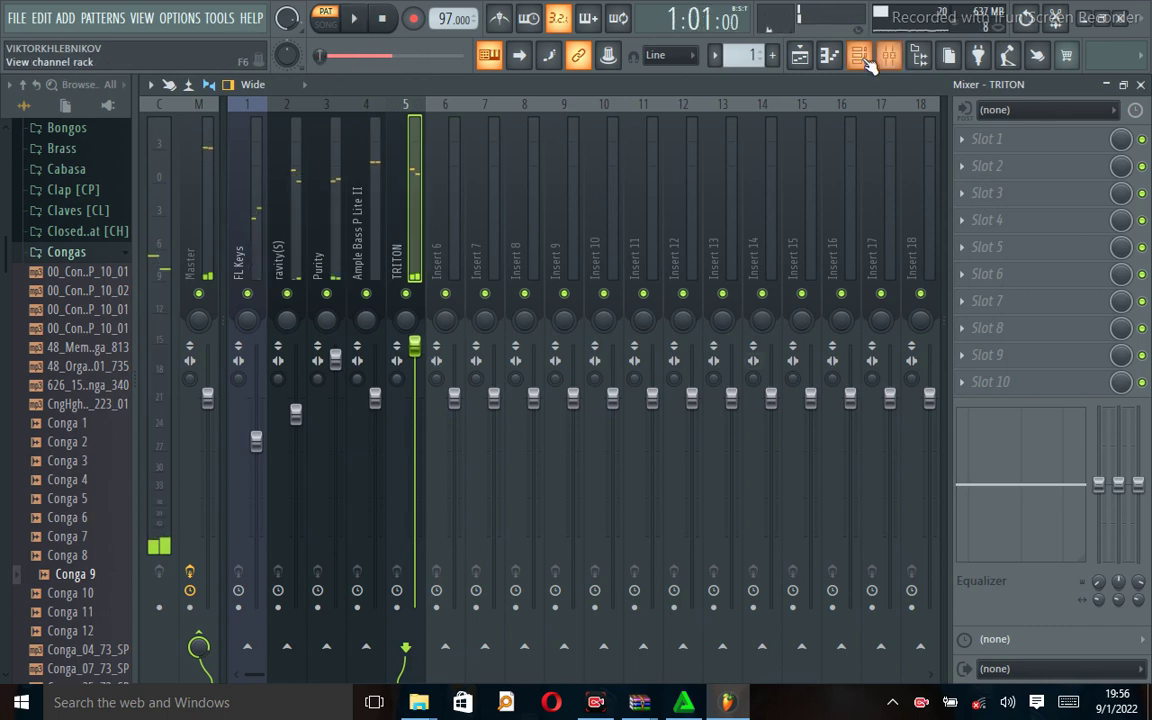
Step: Duplicate the two-bar TRITON melody into bars 3 and 4, select all its notes and play the pattern
key("F6")
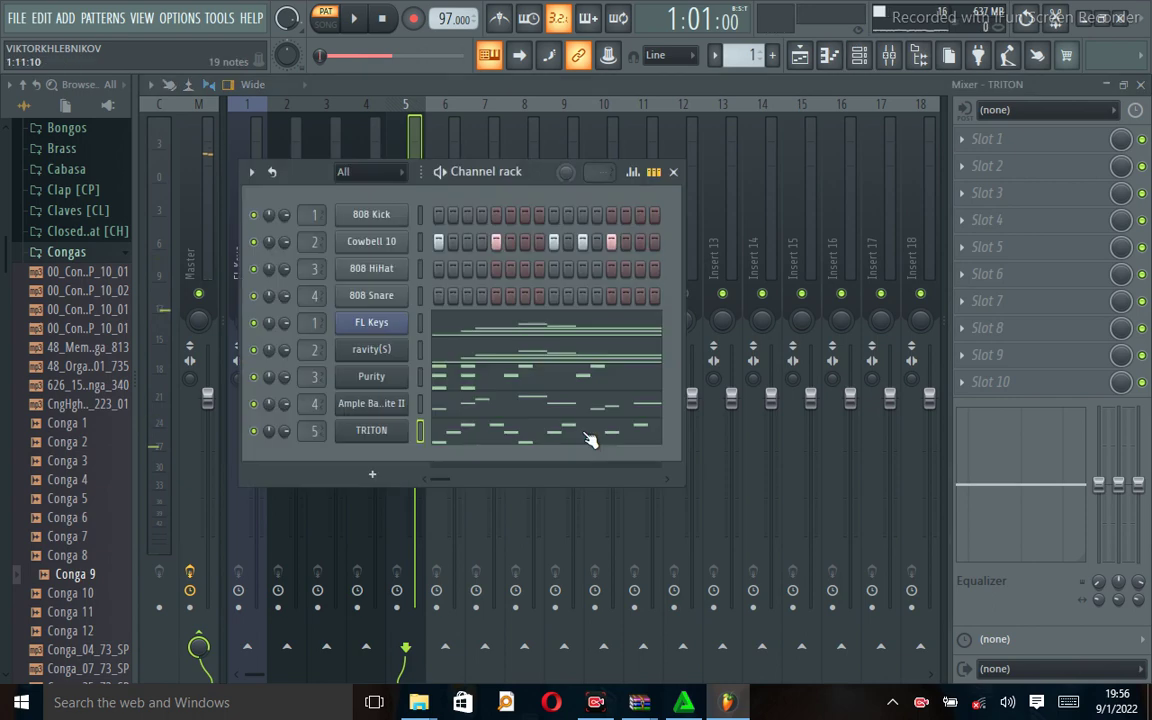
left_click(586, 437)
key("space")
key("space")
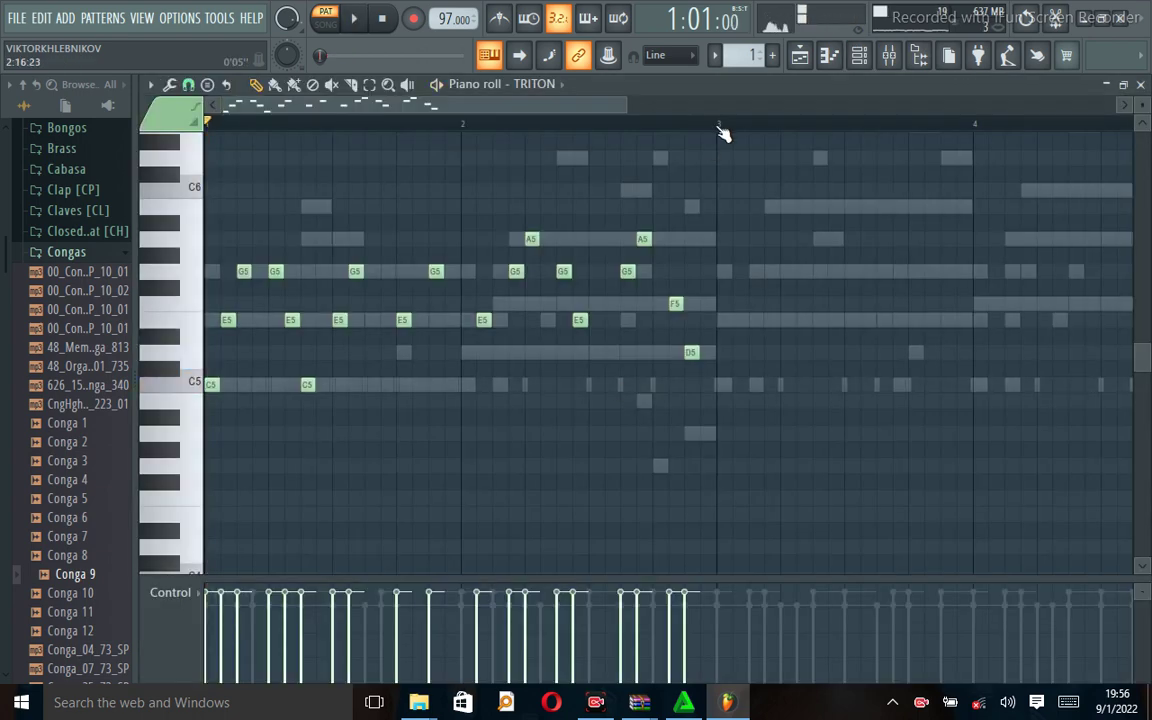
key("ctrl+a")
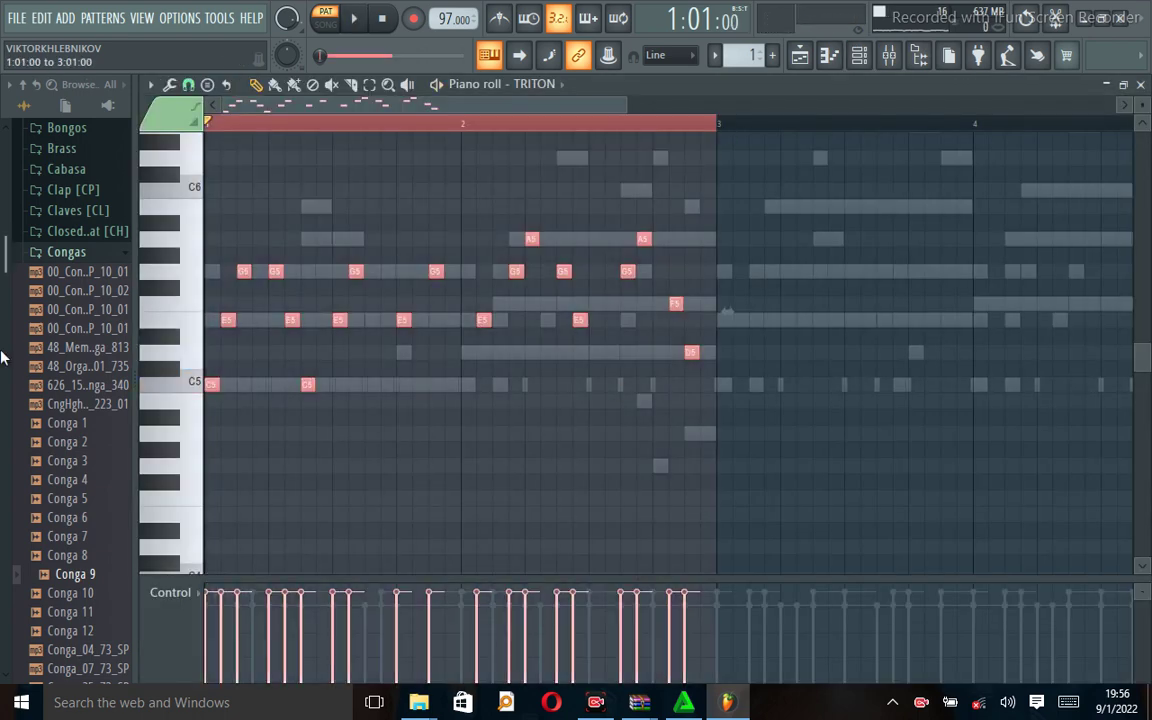
key("ctrl+b")
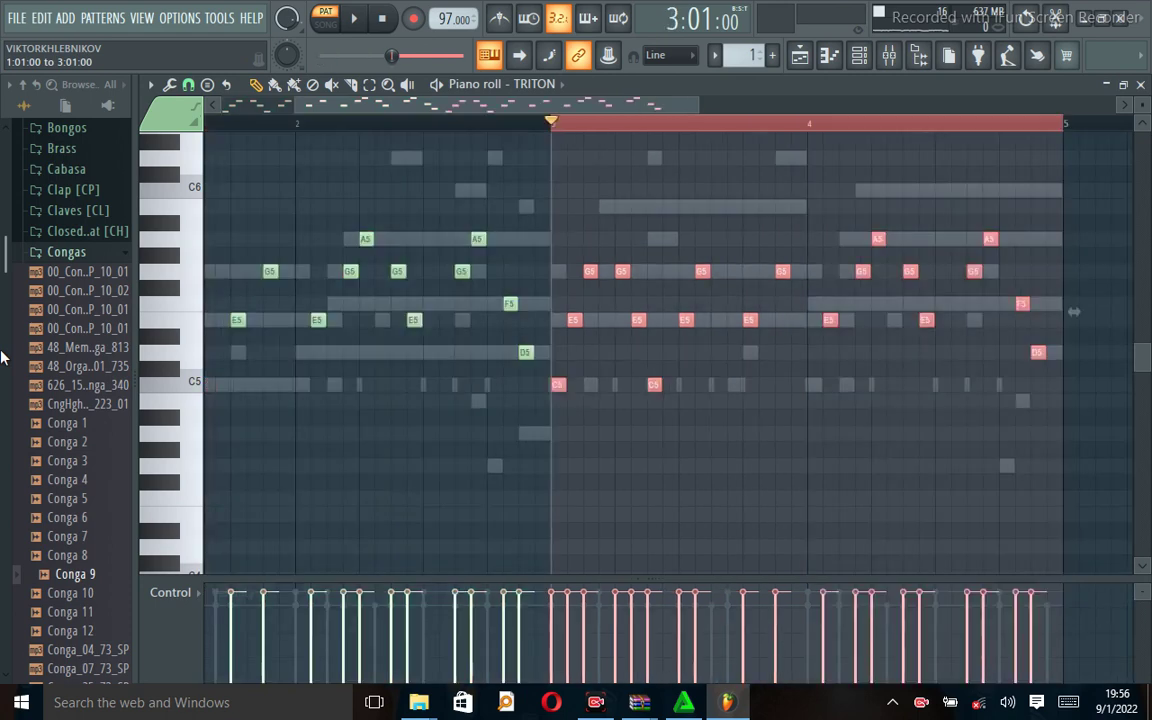
key("ctrl+a")
key("space")
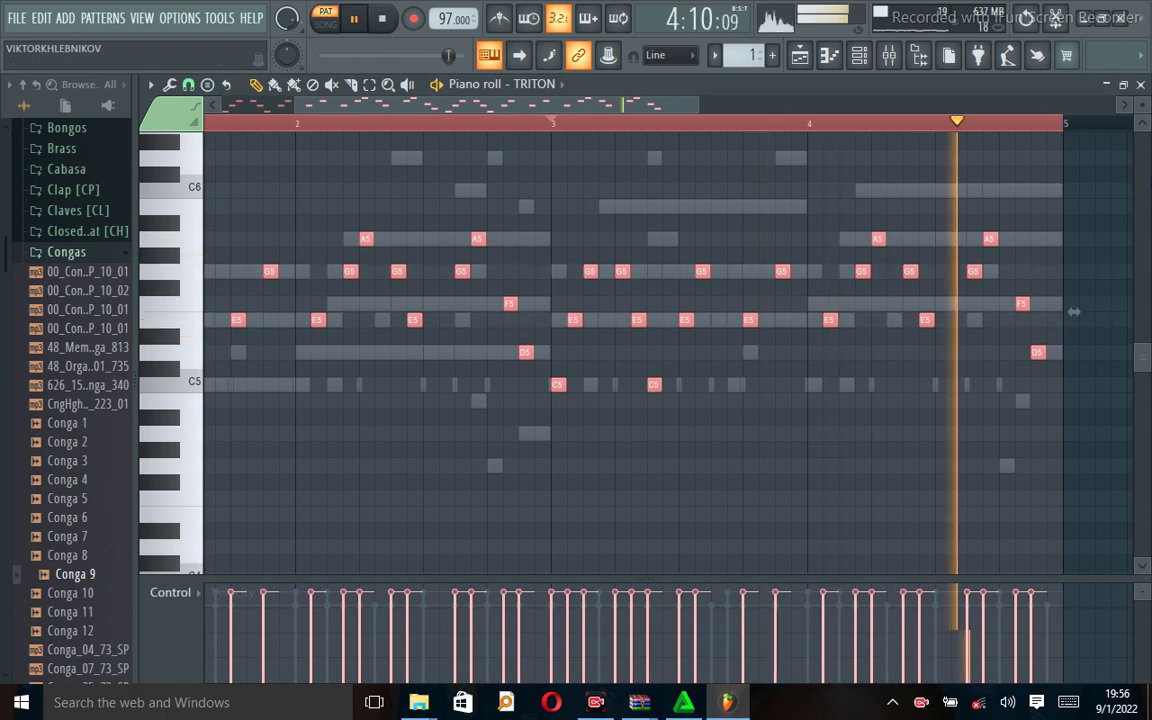
Step: Close the TRITON piano roll and fill the 808 HiHat channel on every second step
left_click(1141, 86)
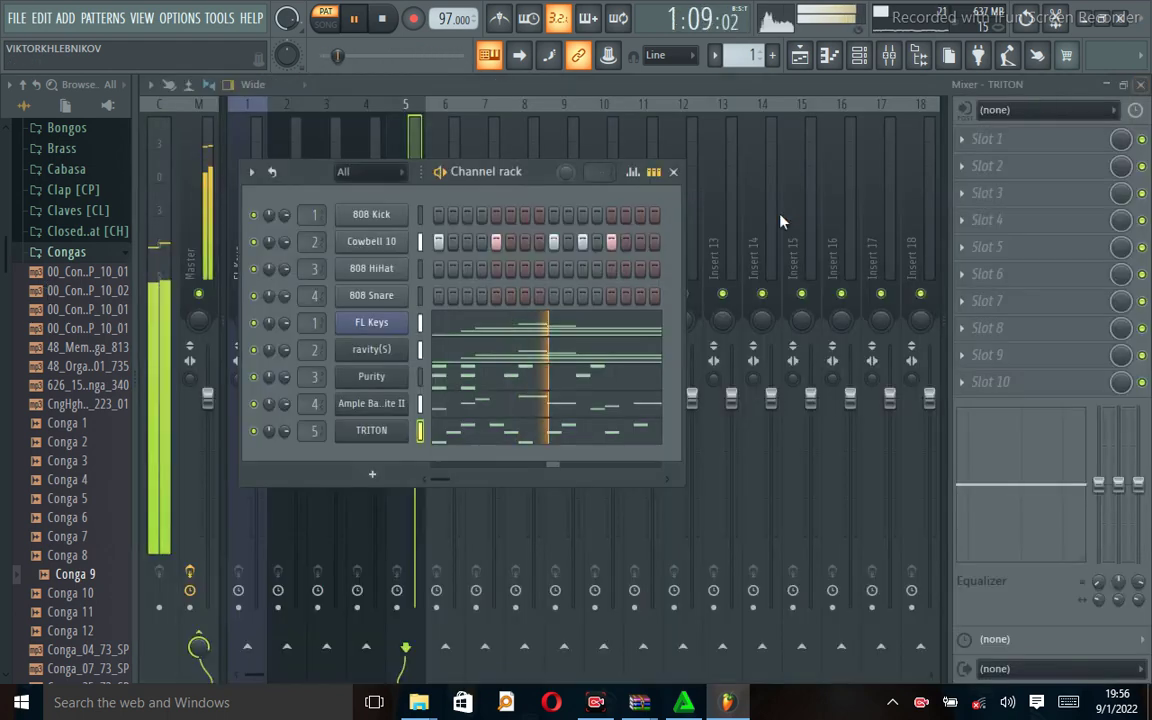
right_click(376, 270)
left_click(612, 328)
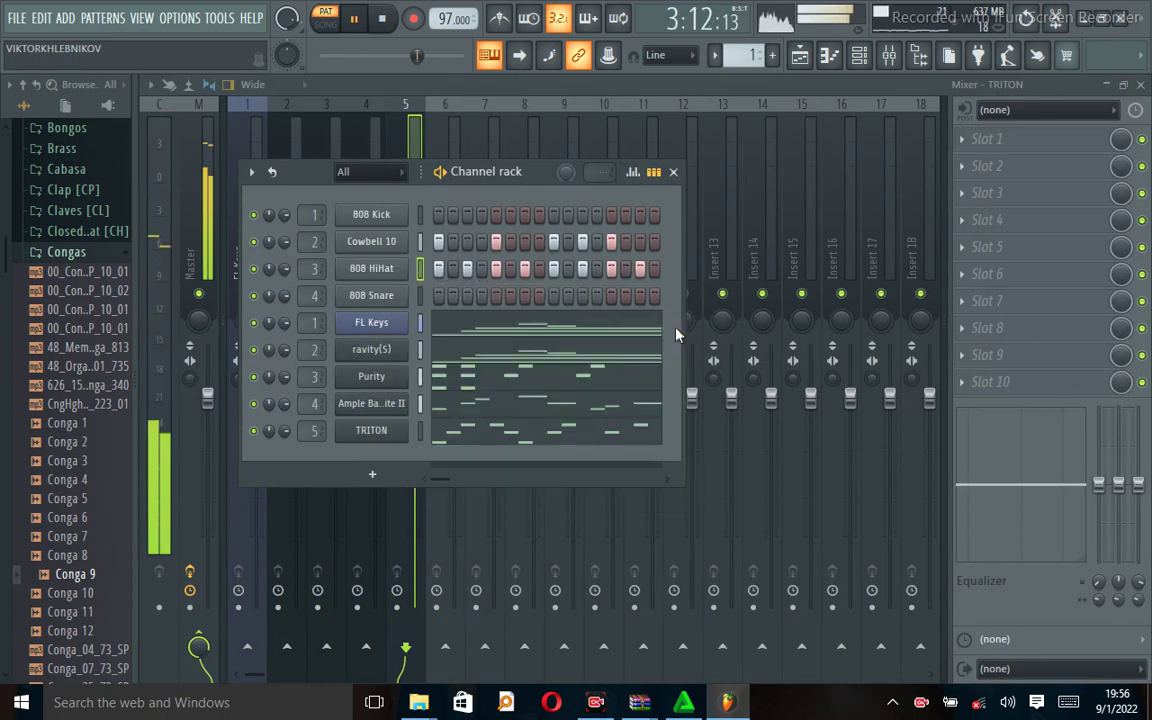
Step: Open the TRITON instrument and its program browser
left_click(385, 433)
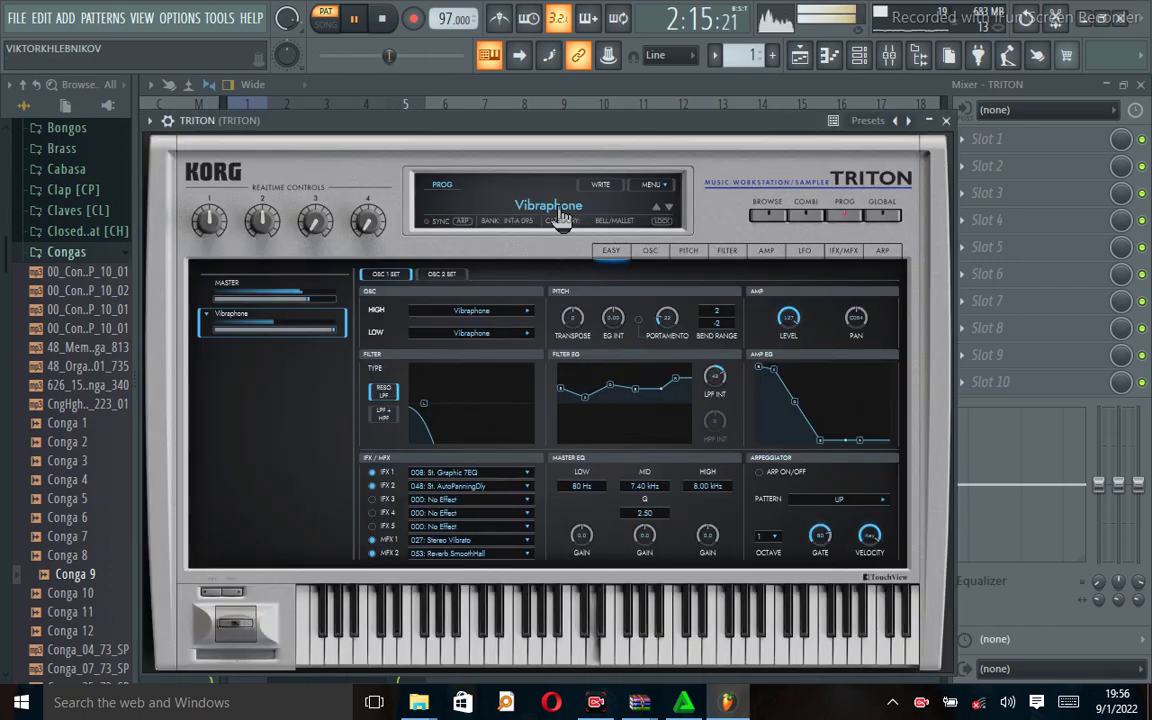
left_click(563, 215)
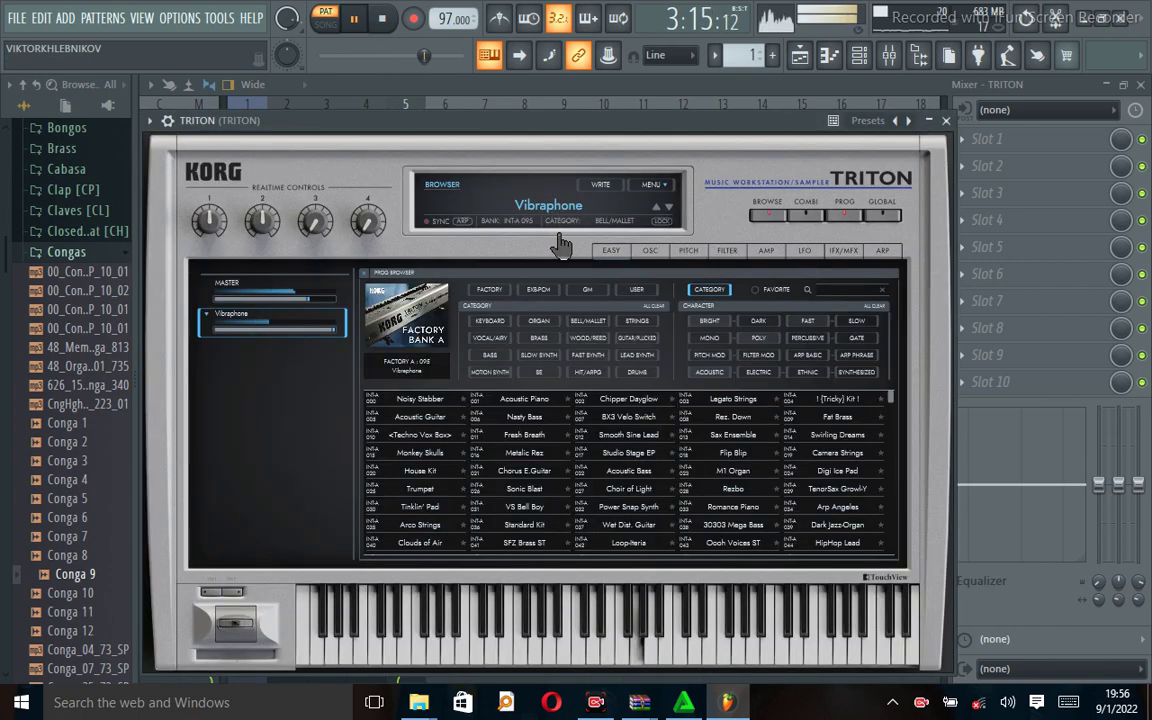
Step: Audition the Trumpet, Trancer Lead, Jazz Organ 1, Arp Twins and Wild Arp programs, then return to Vibraphone
left_click(432, 493)
scroll(432, 497, "down", 3)
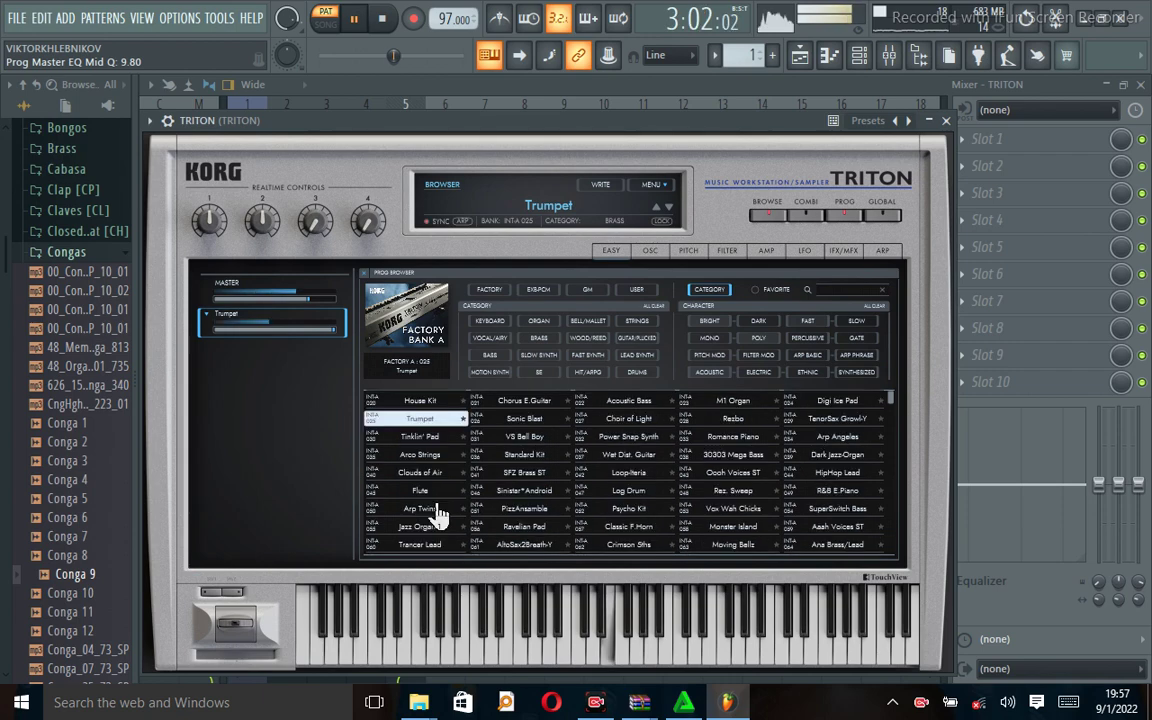
left_click(416, 524)
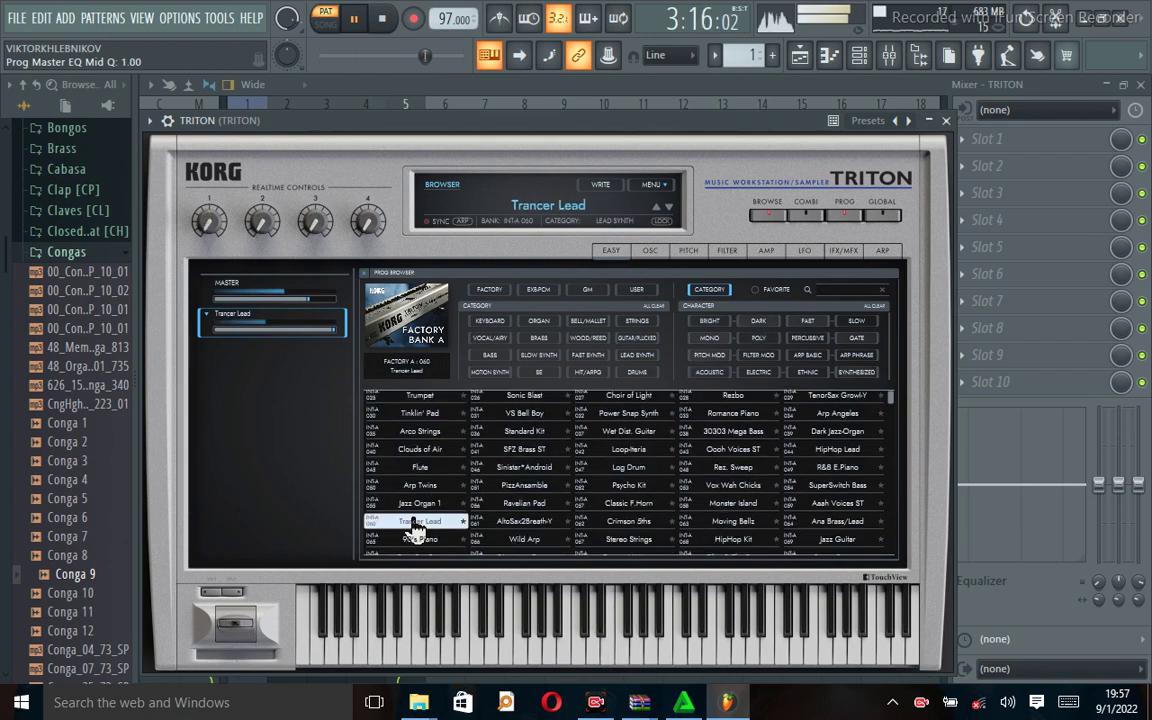
left_click(421, 503)
left_click(455, 486)
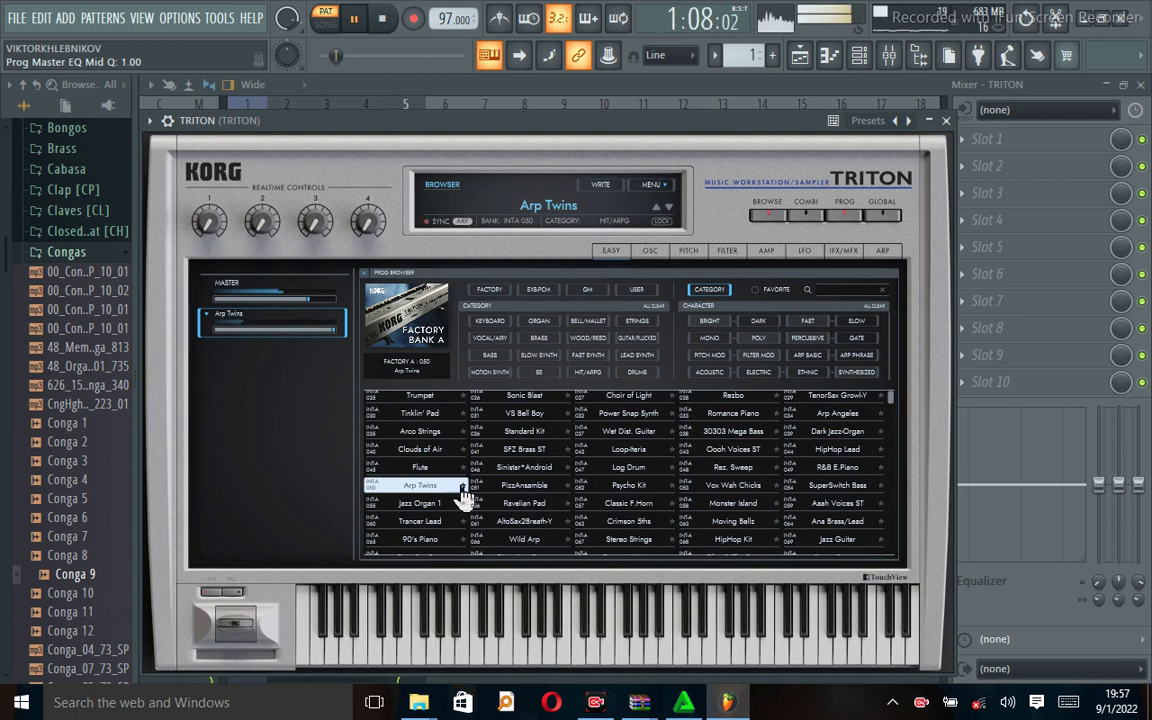
scroll(527, 503, "down", 1)
left_click(526, 516)
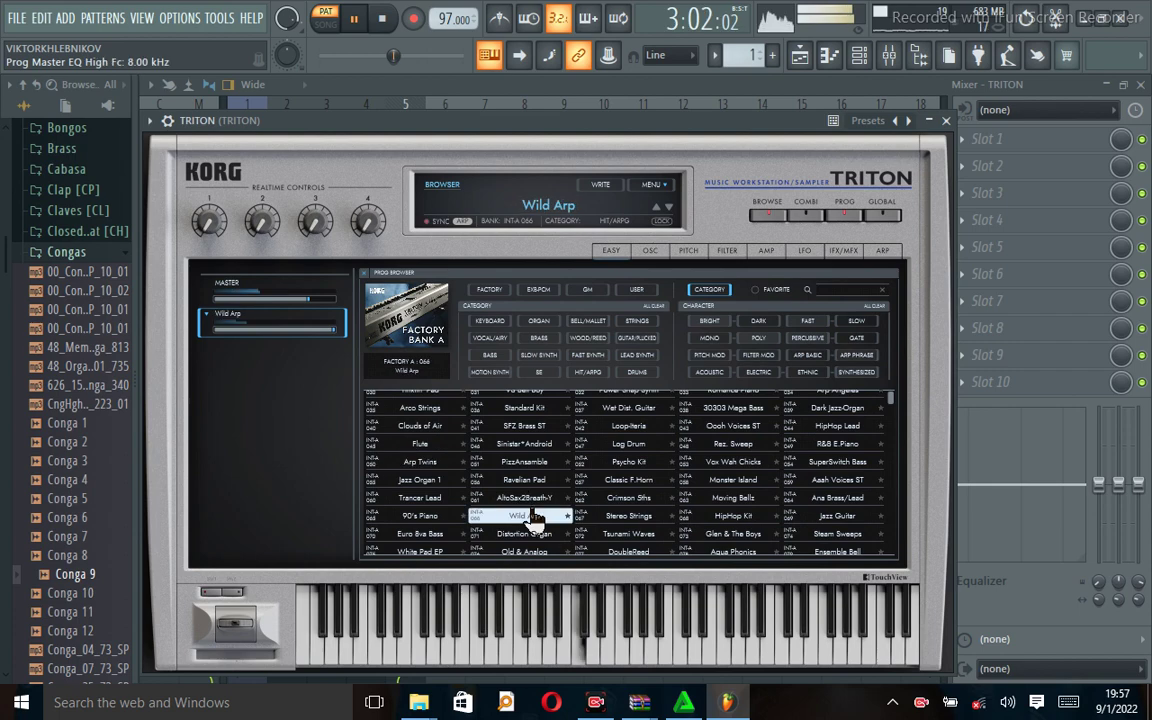
scroll(575, 515, "down", 1)
scroll(578, 514, "down", 1)
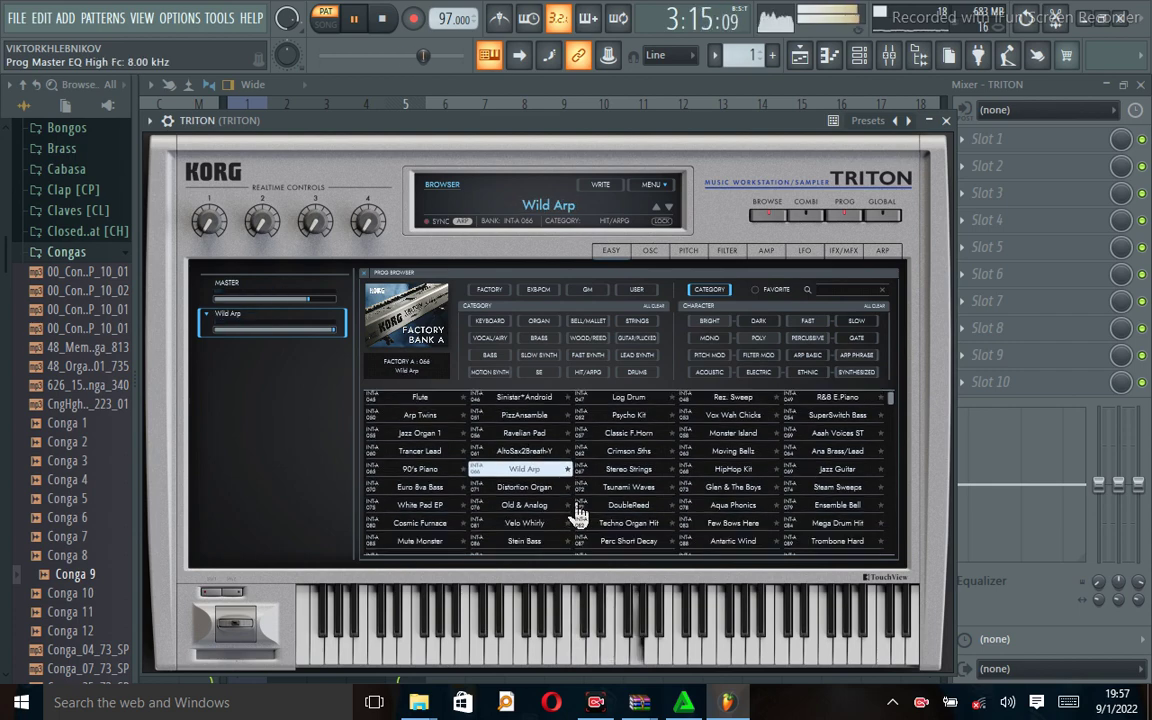
scroll(502, 522, "down", 3)
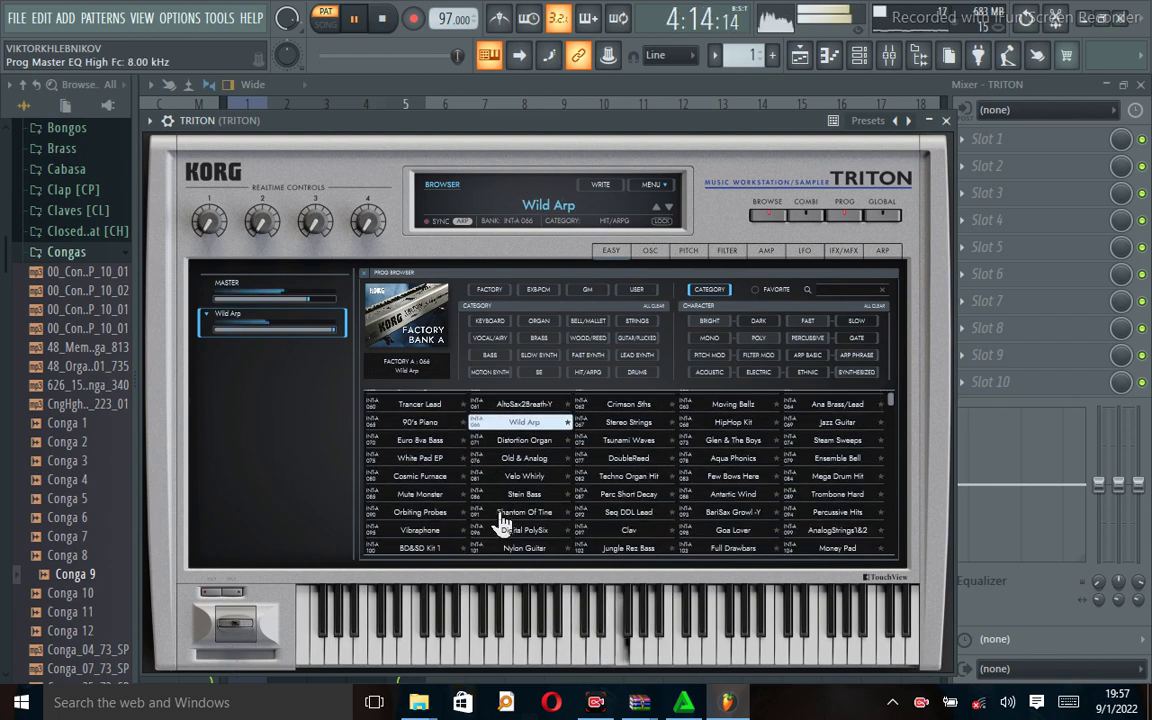
left_click(418, 532)
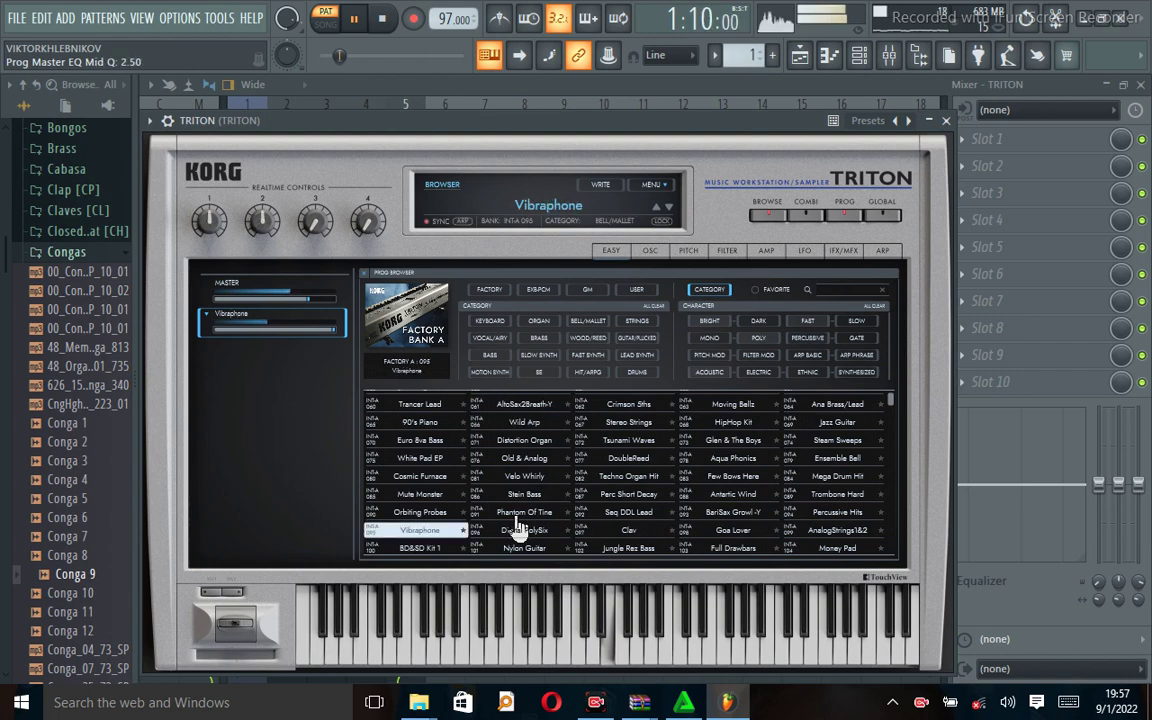
Step: Load the Amp D. Guitar program from Factory bank B for the TRITON melody
scroll(517, 525, "down", 4)
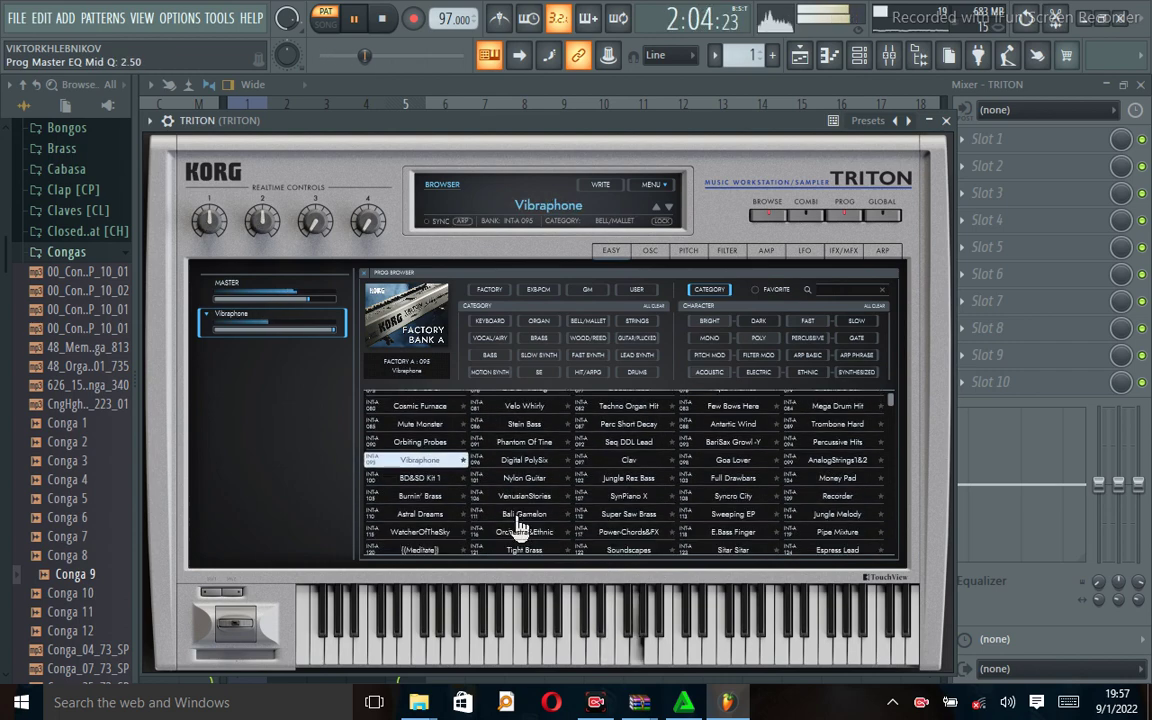
scroll(517, 525, "down", 1)
scroll(517, 530, "down", 3)
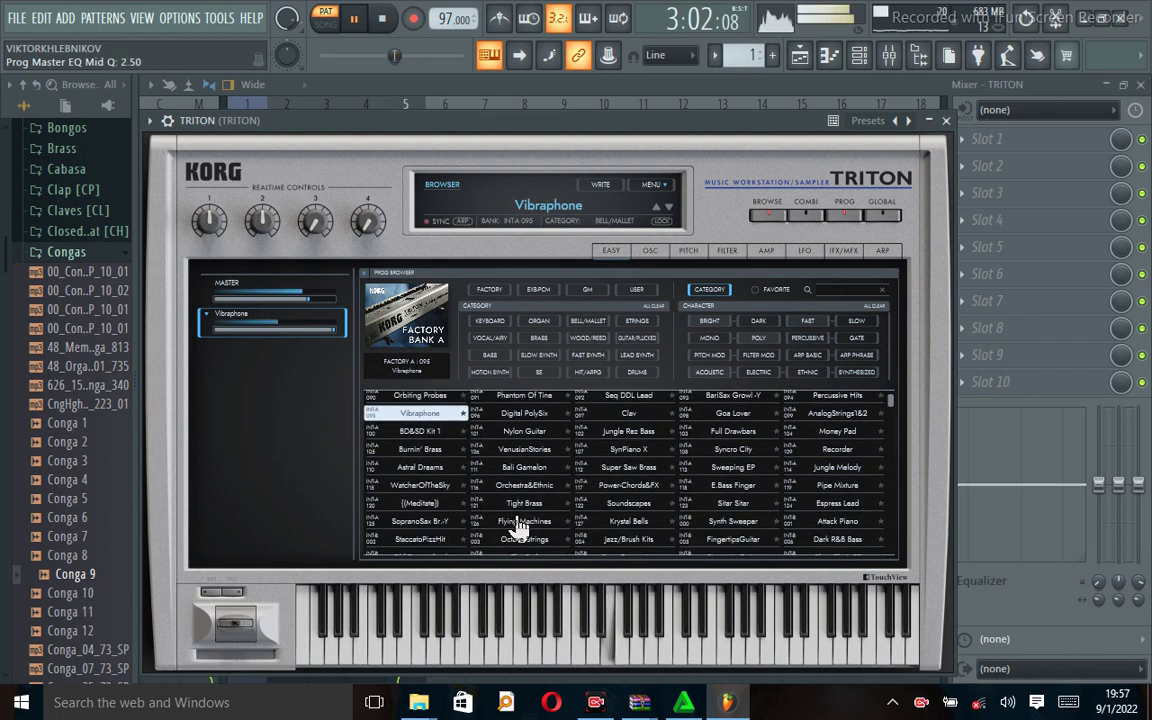
scroll(517, 527, "down", 4)
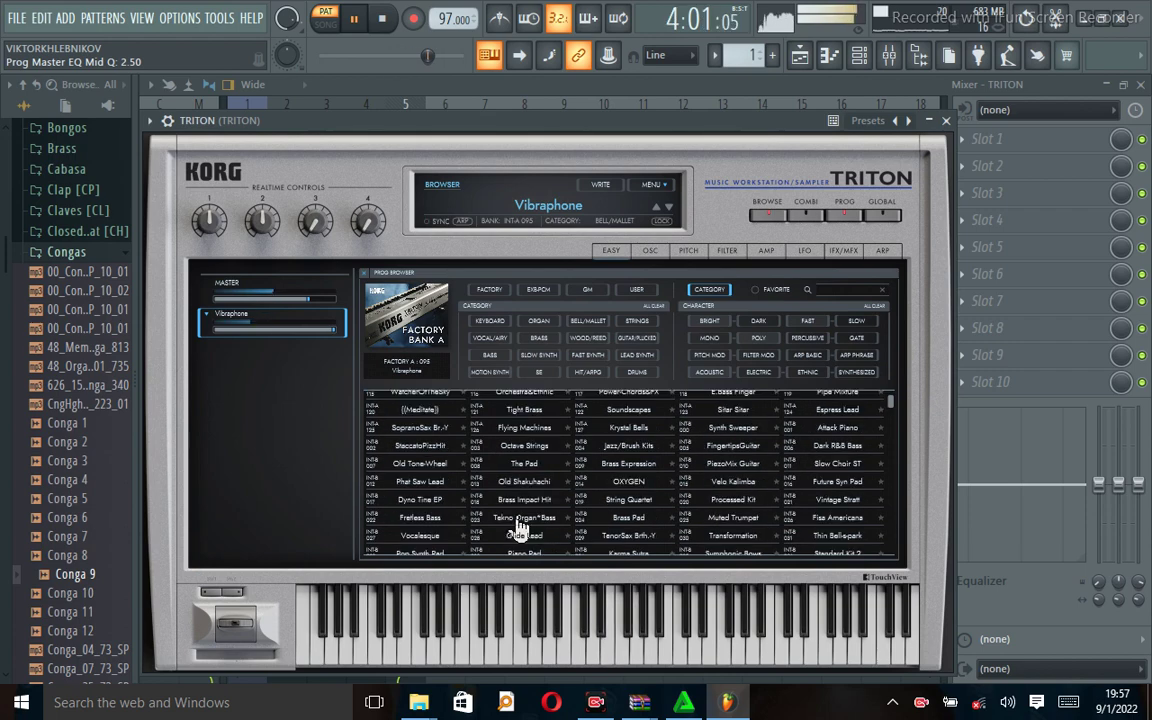
scroll(517, 527, "down", 2)
scroll(517, 527, "down", 3)
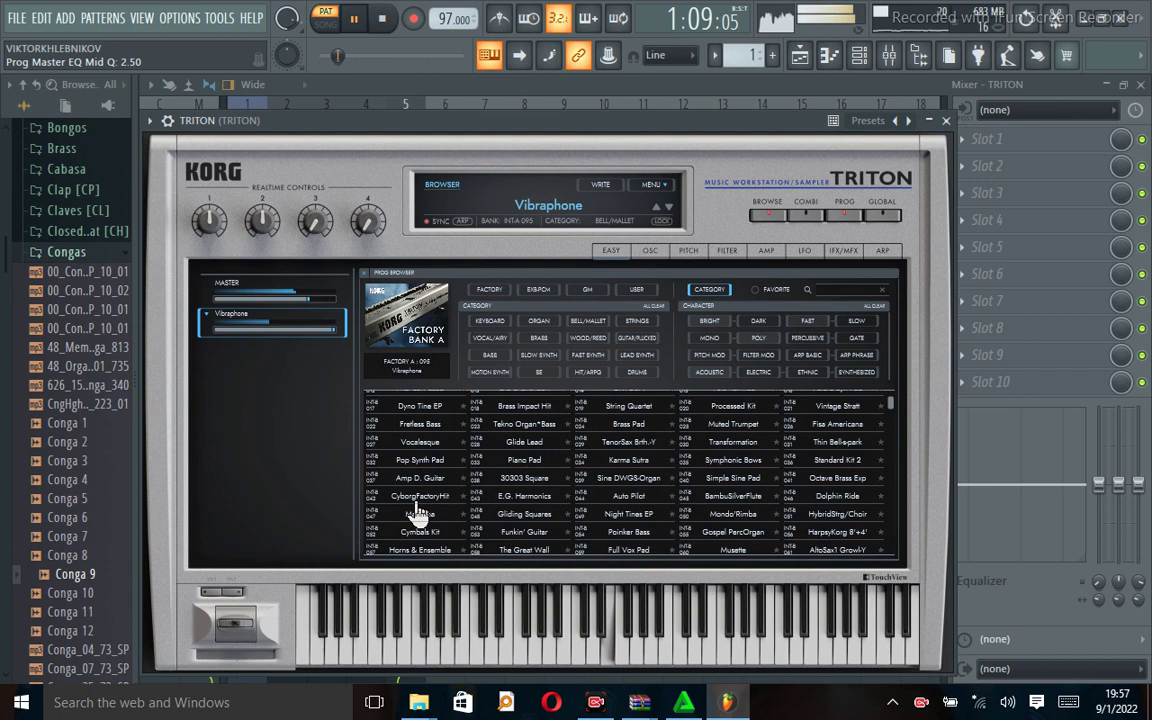
left_click(416, 478)
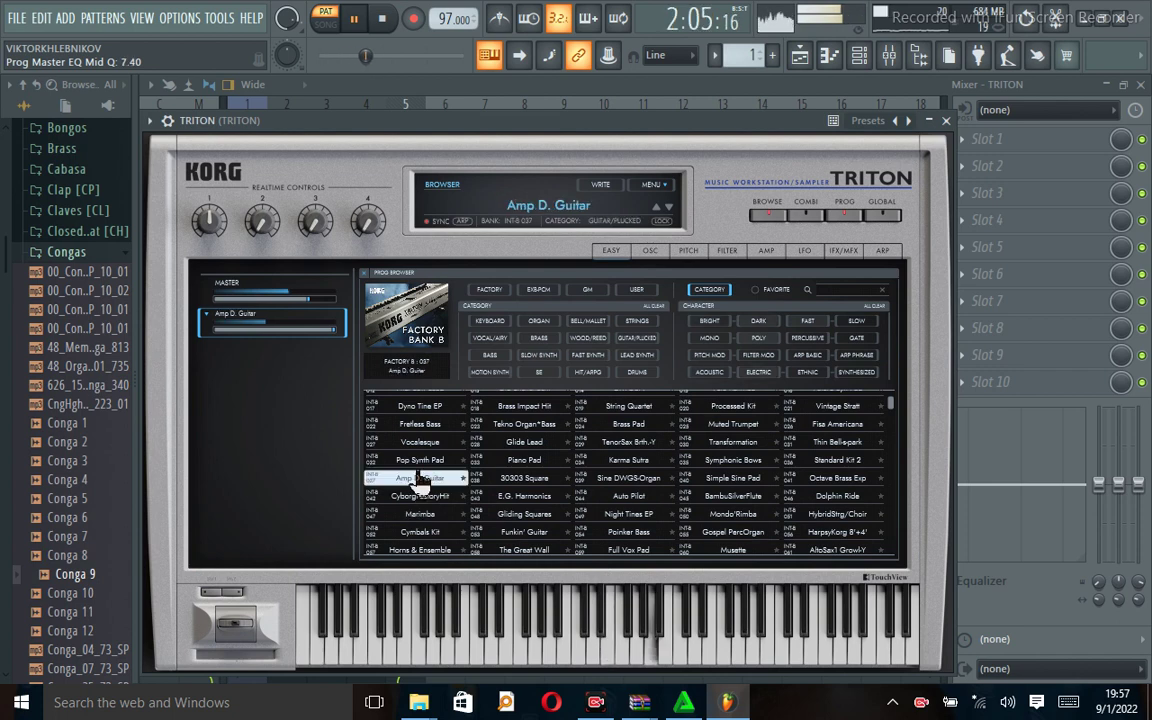
Step: Audition the Vocalesque program, then reload Vibraphone from Factory bank A and close the TRITON window
left_click(409, 444)
scroll(414, 455, "up", 3)
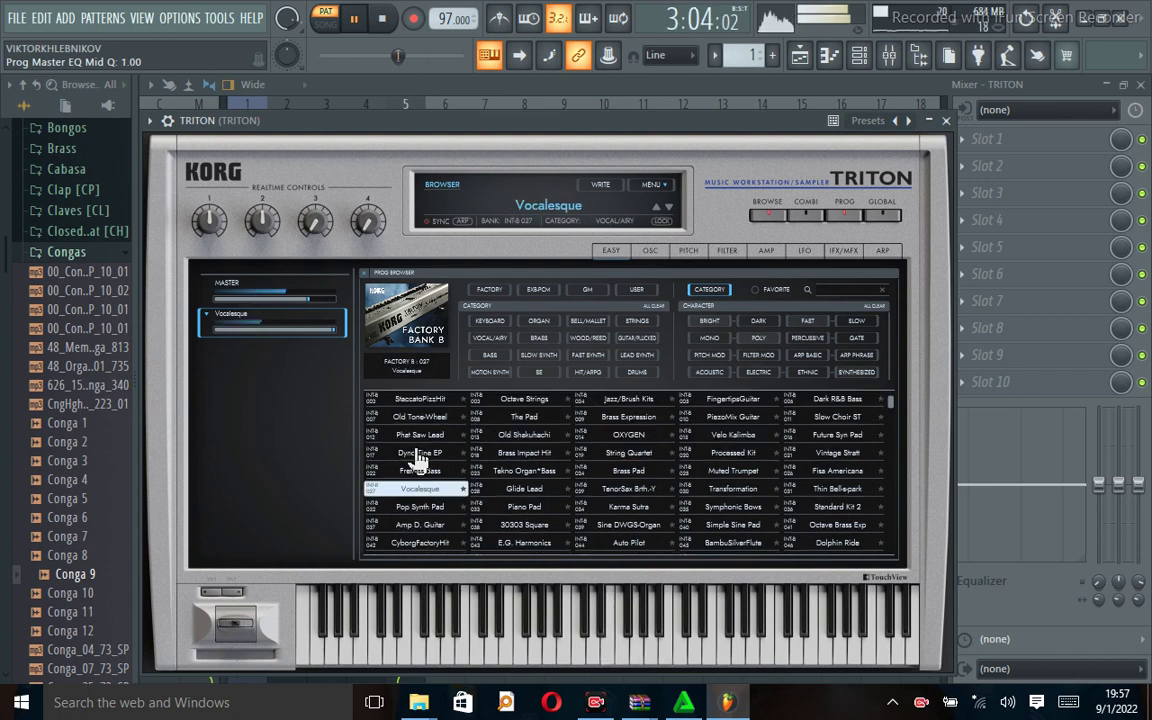
scroll(418, 458, "up", 4)
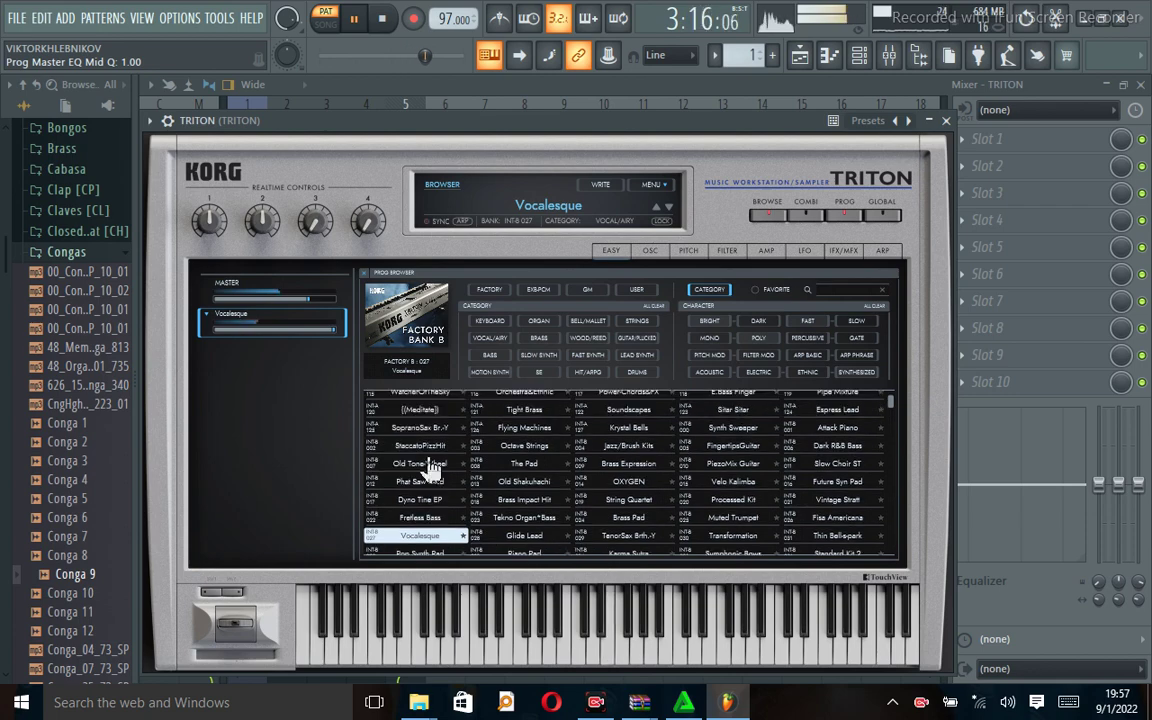
scroll(428, 460, "up", 1)
scroll(424, 450, "up", 1)
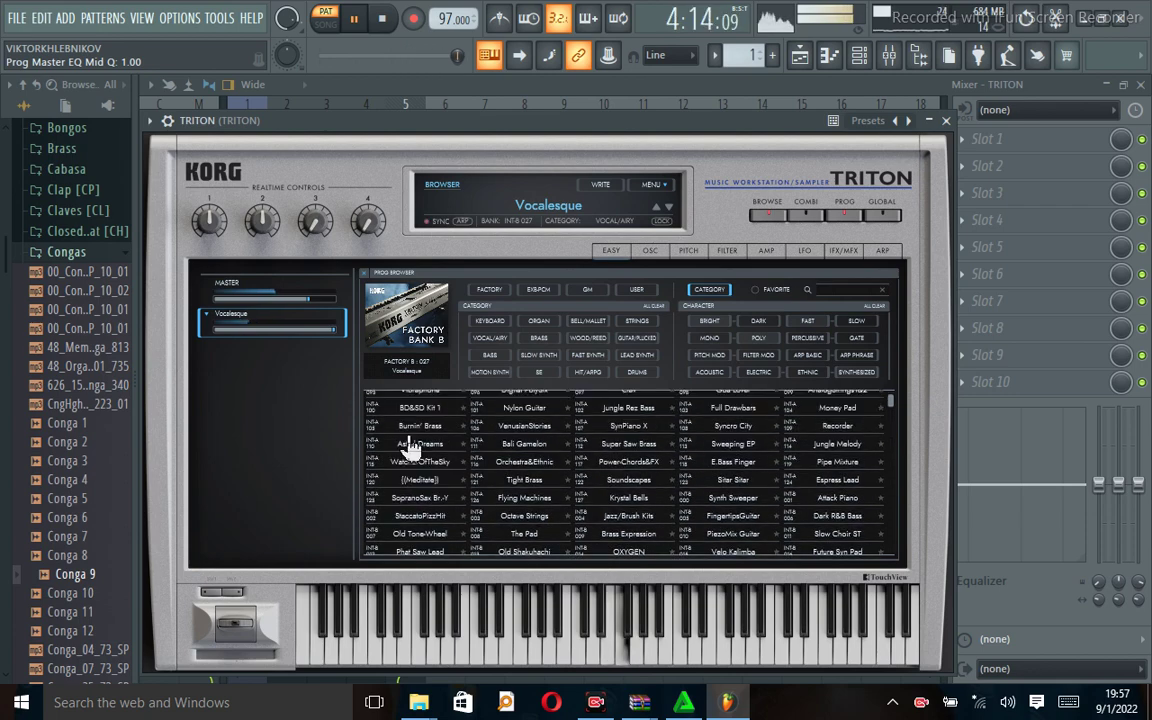
scroll(418, 450, "up", 1)
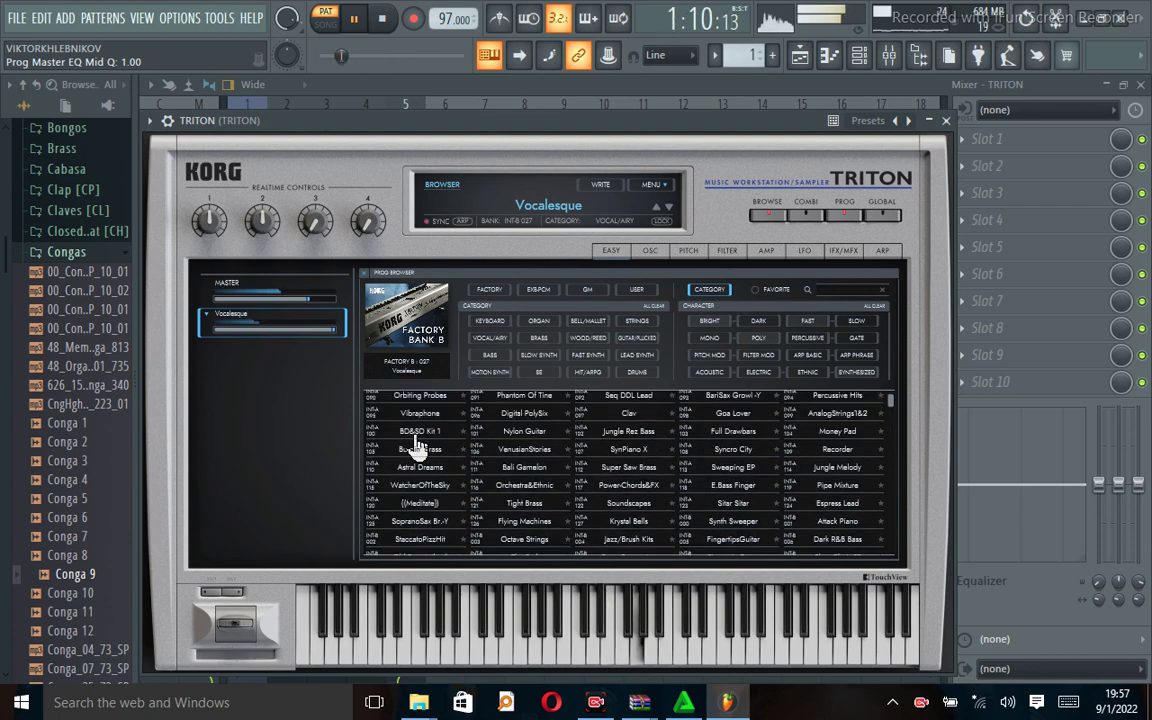
left_click(416, 414)
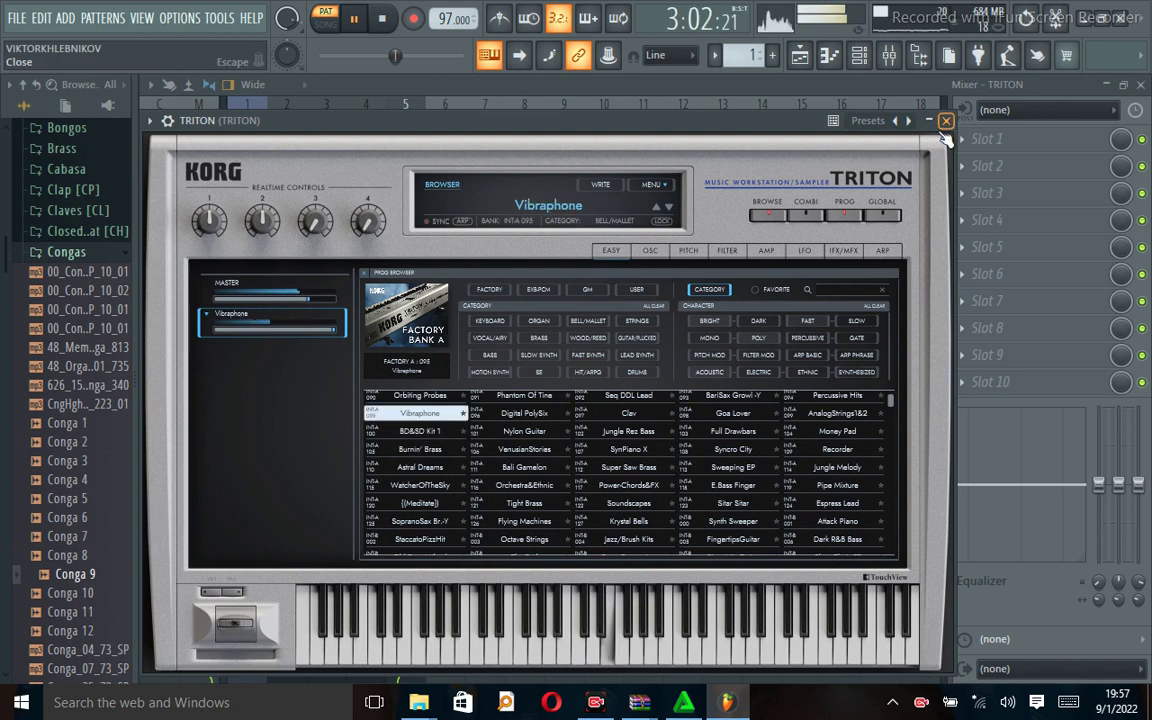
left_click(946, 121)
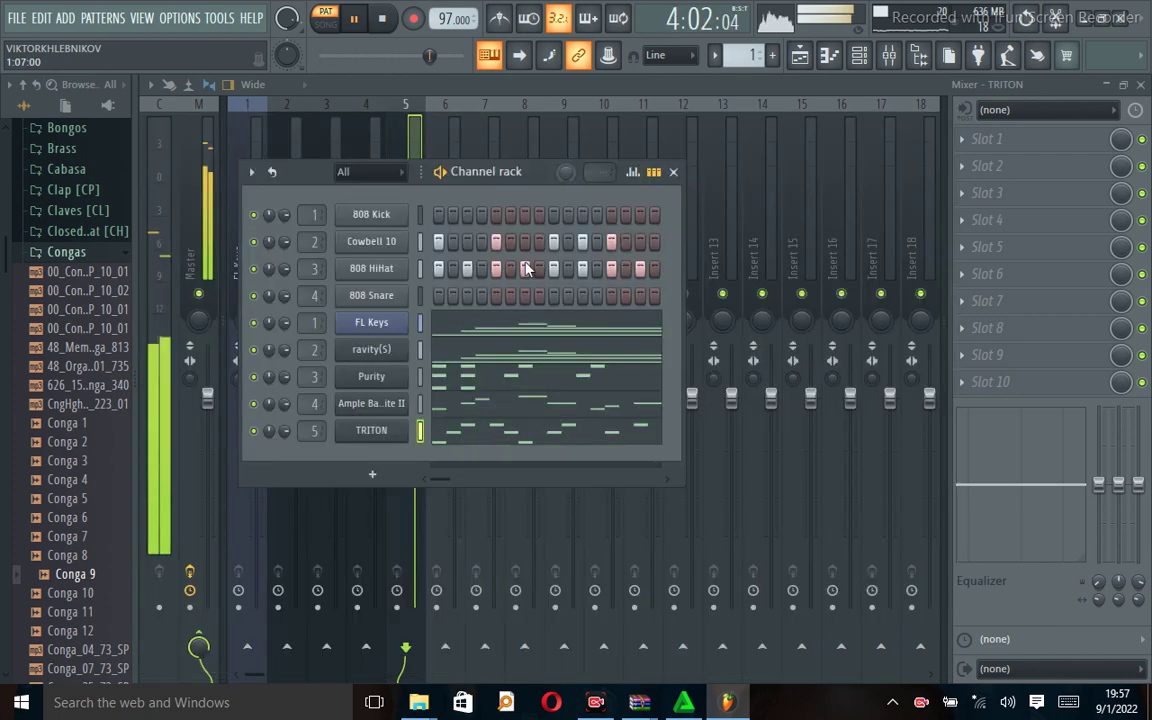
Step: Add a second Purity instrument channel and load the Clean Pha Dly preset from its Guitar & Plucked category
left_click_drag(492, 183, 537, 162)
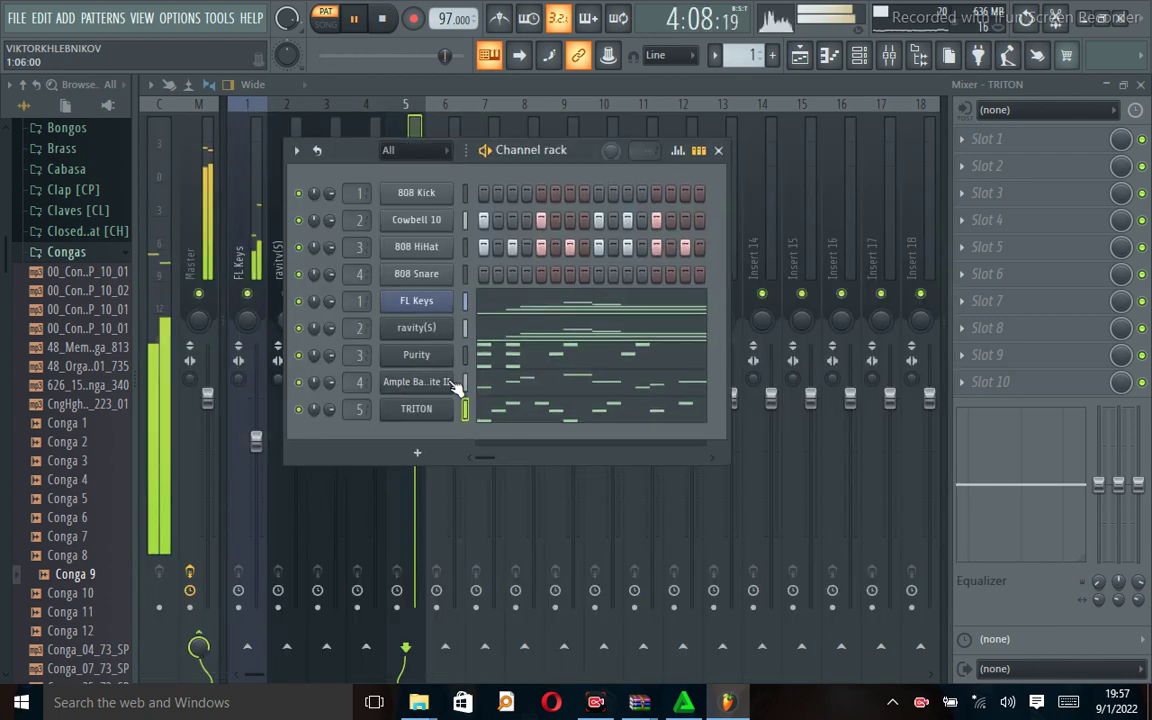
left_click(430, 458)
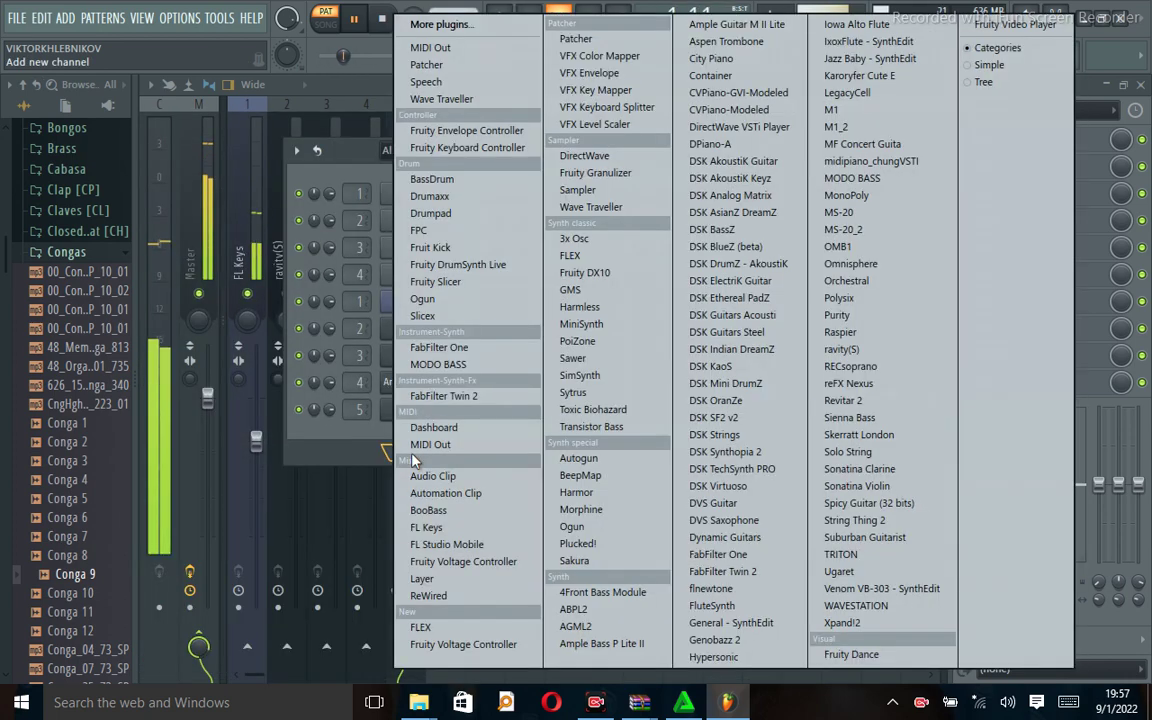
left_click(884, 322)
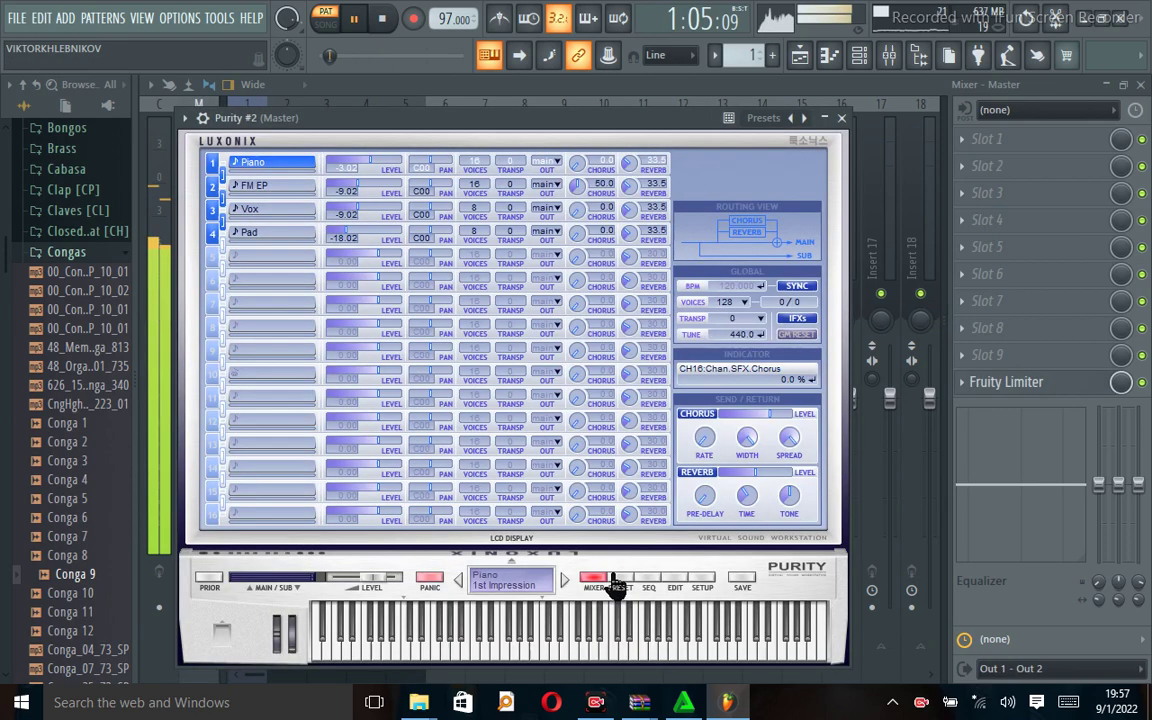
left_click(616, 580)
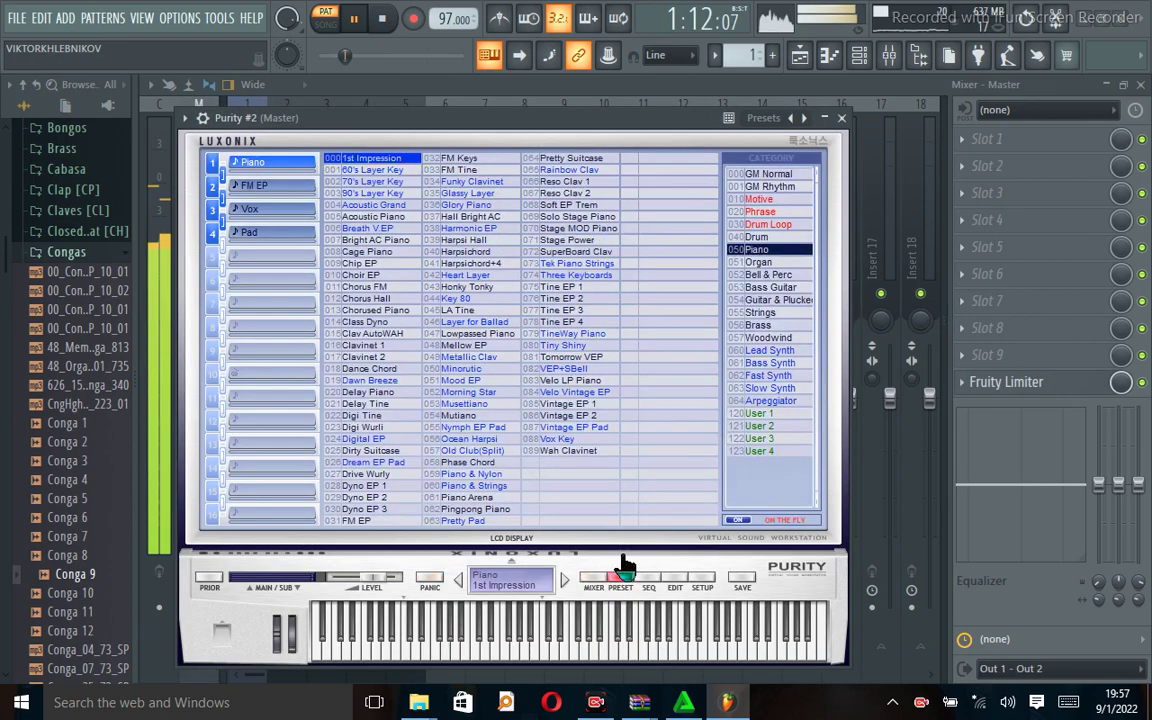
left_click(785, 298)
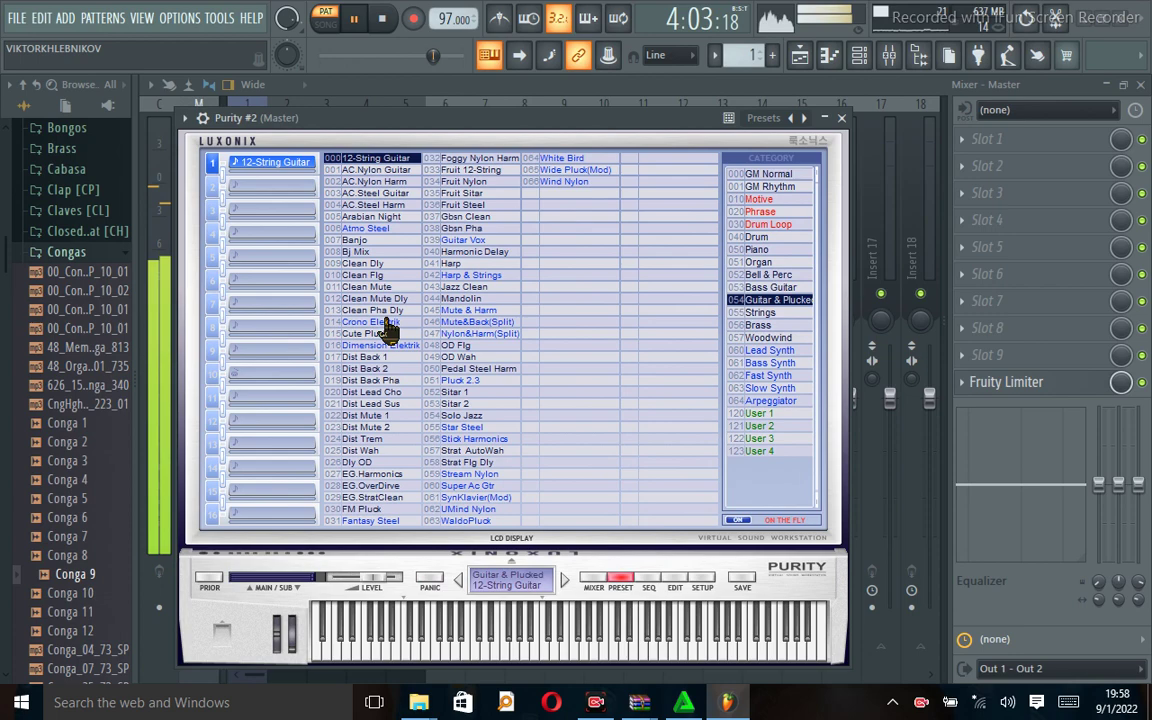
left_click(385, 311)
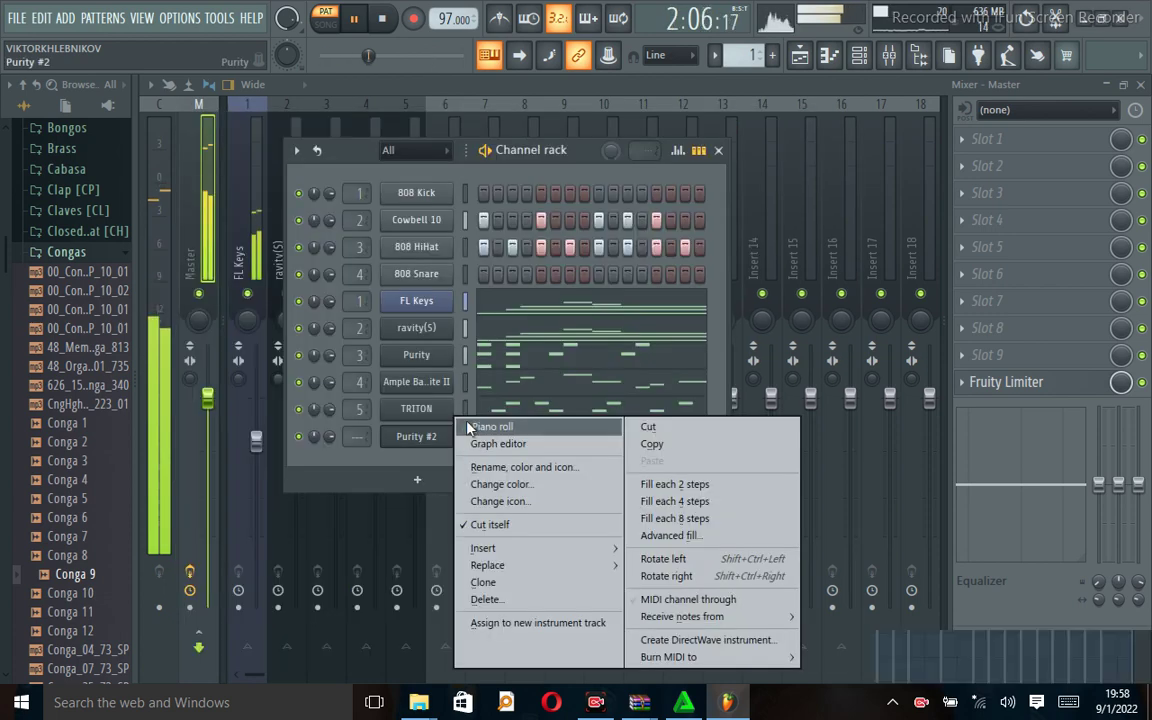
Step: In the Purity #2 piano roll, place two-step notes C5, E5 and G5 on steps 1, 3 and 4 of bar 1
left_click(470, 431)
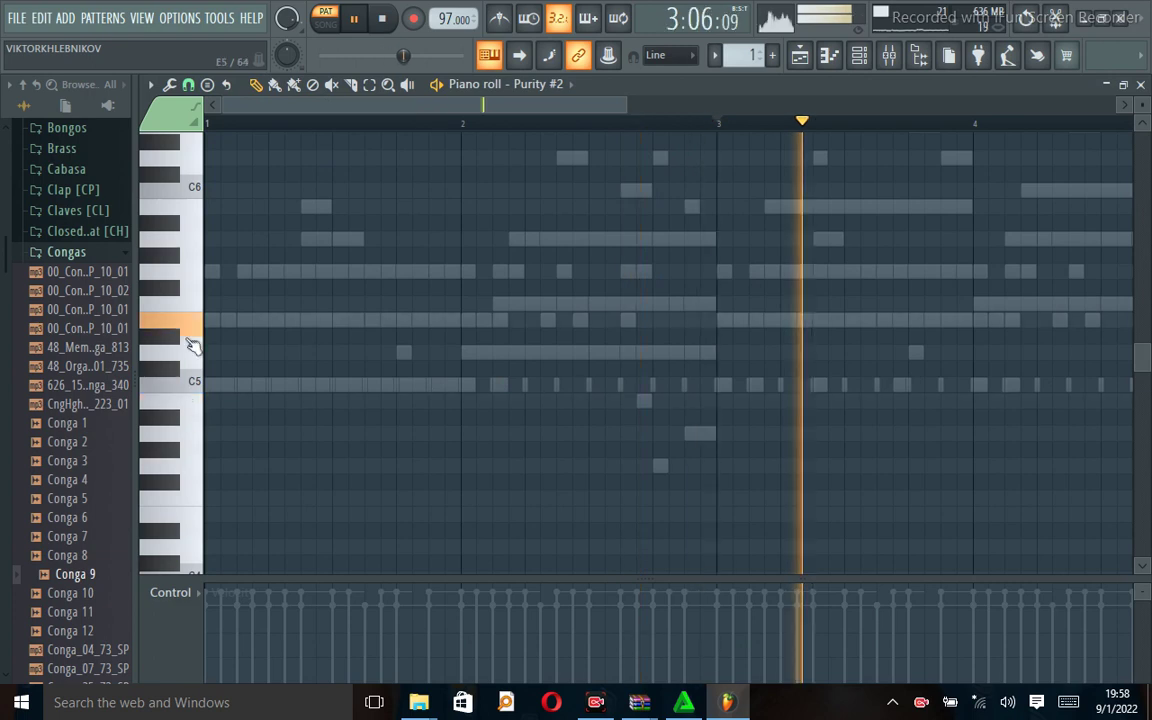
left_click(211, 384)
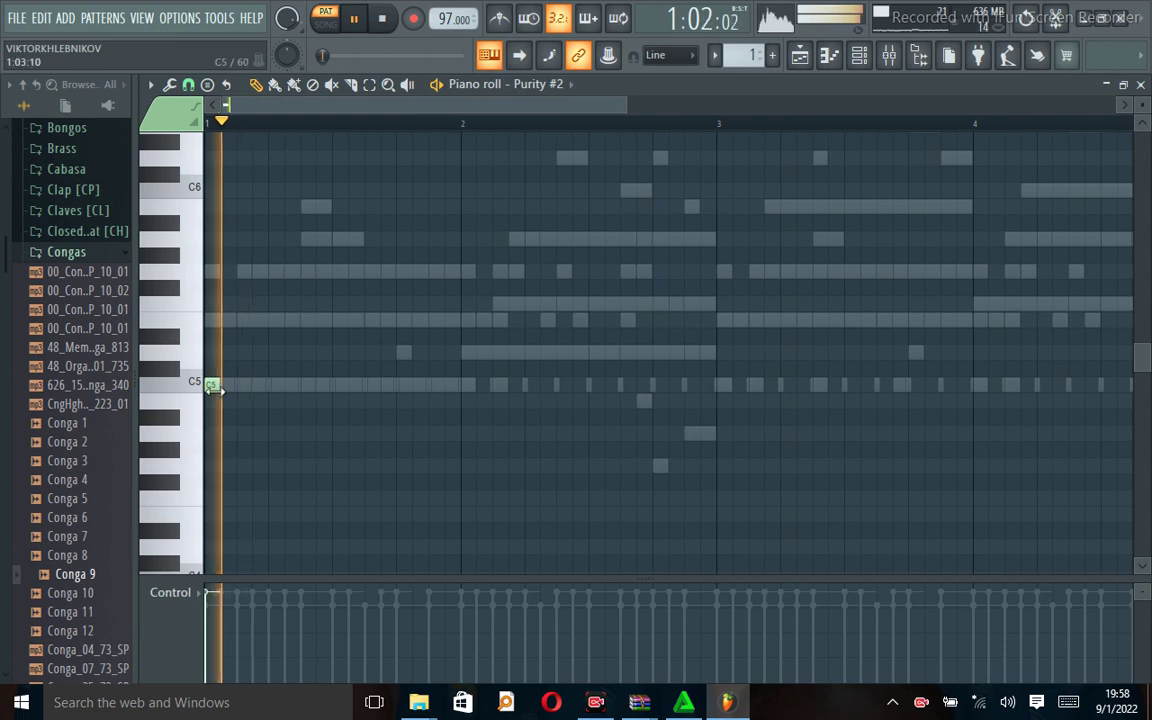
left_click_drag(214, 389, 229, 387)
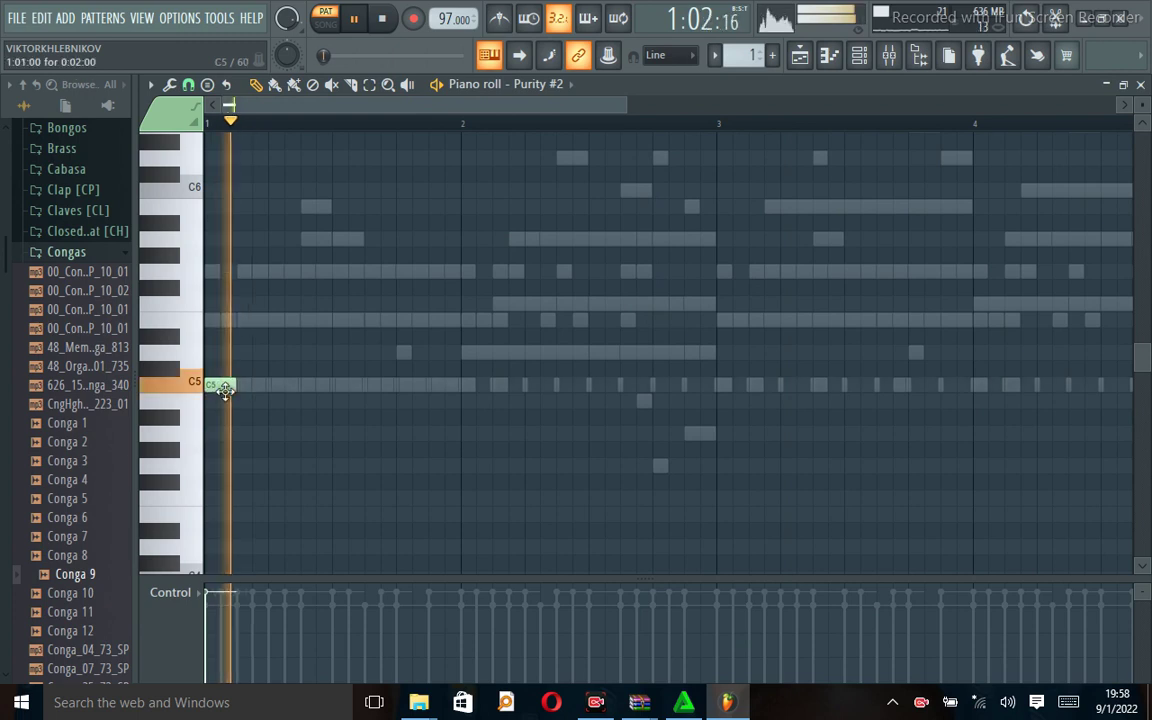
key("space")
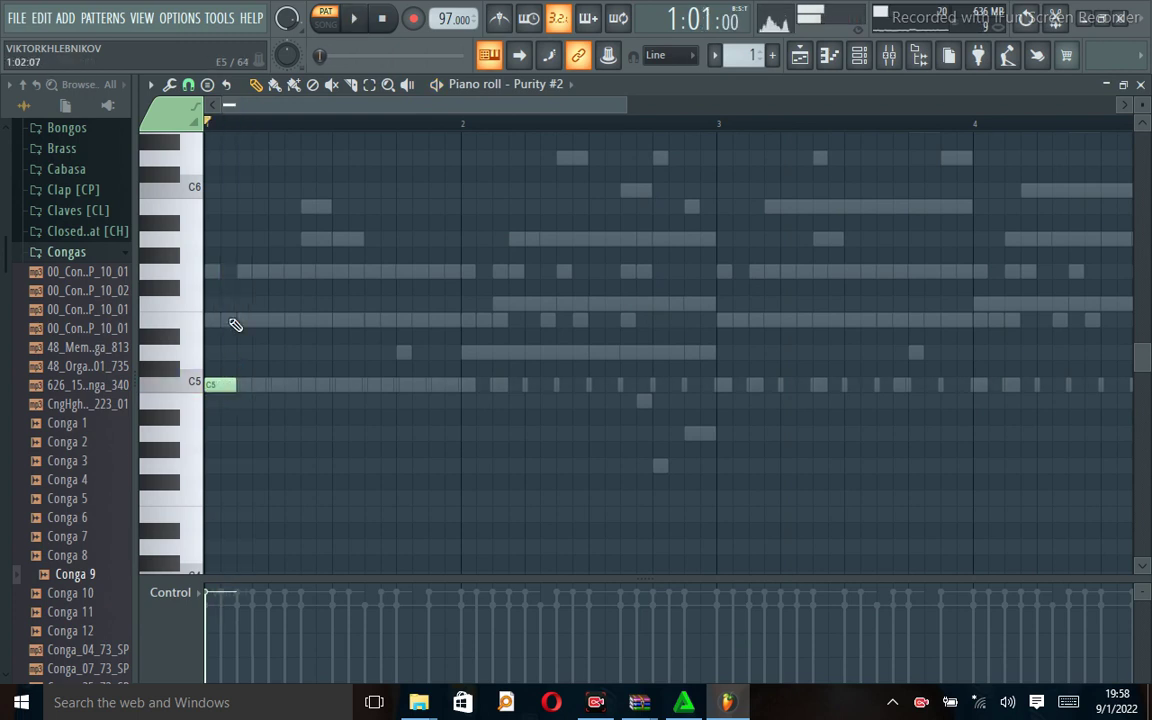
left_click(233, 323)
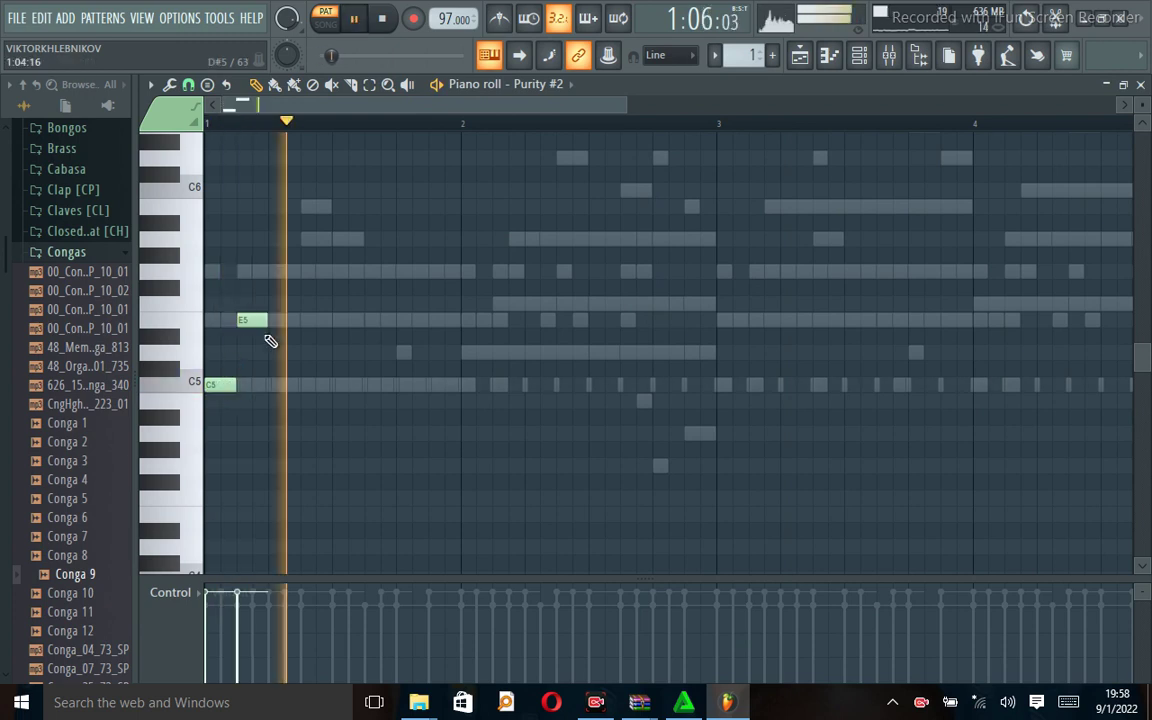
left_click(254, 271)
key("space")
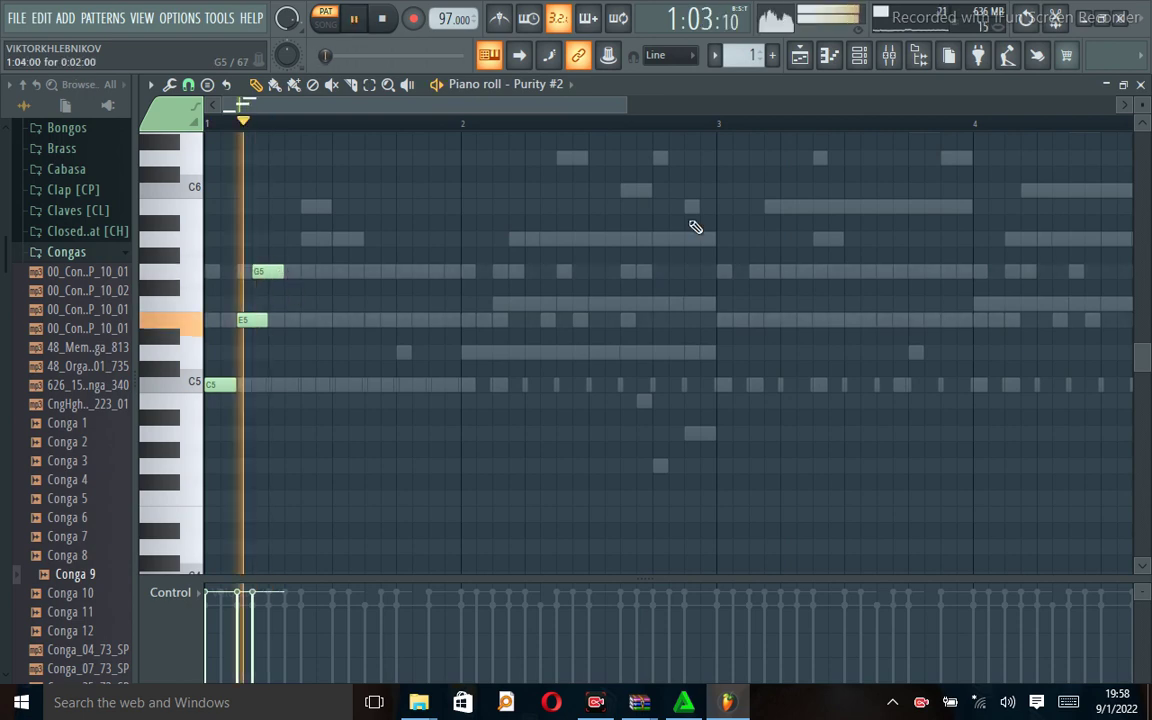
key("space")
Step: Route the Purity #2 channel to mixer insert 6
left_click(866, 58)
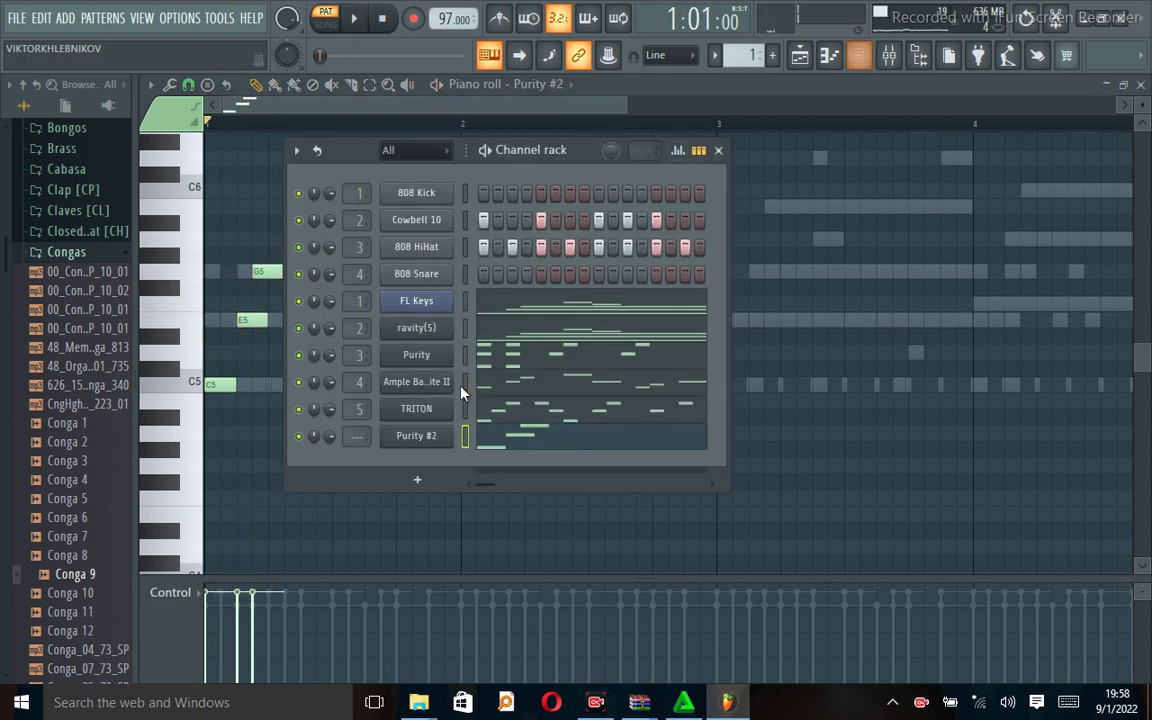
left_click(905, 58)
left_click(457, 257)
right_click(457, 257)
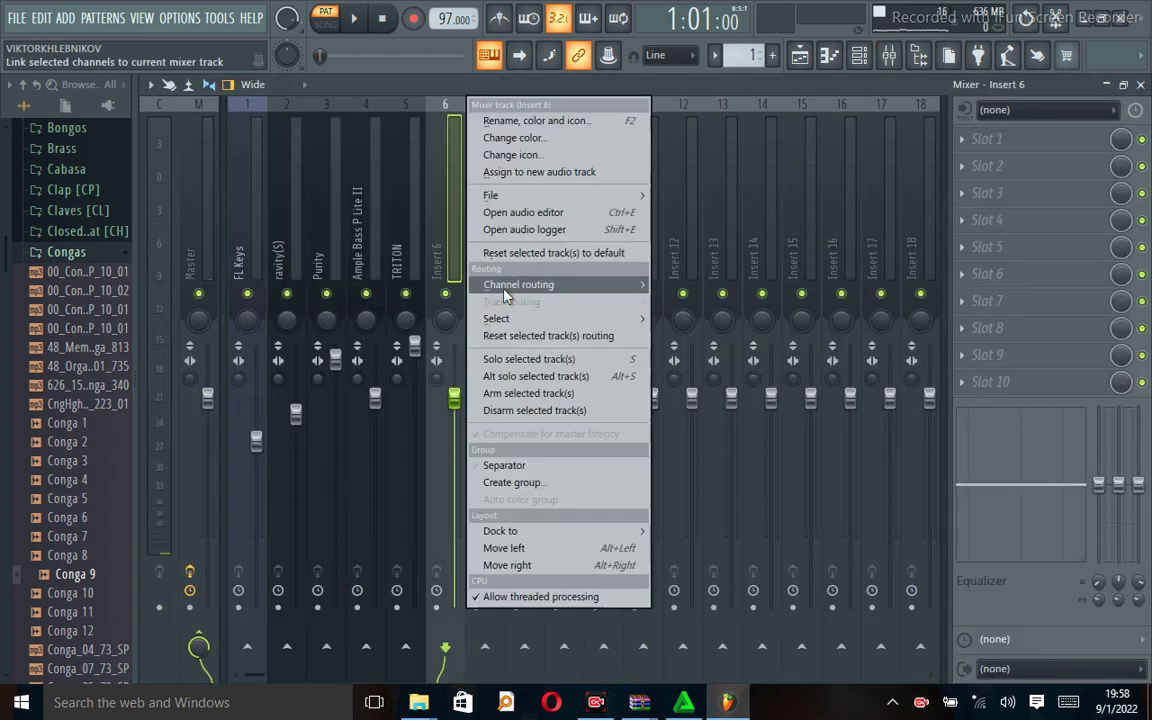
mouse_move(505, 290)
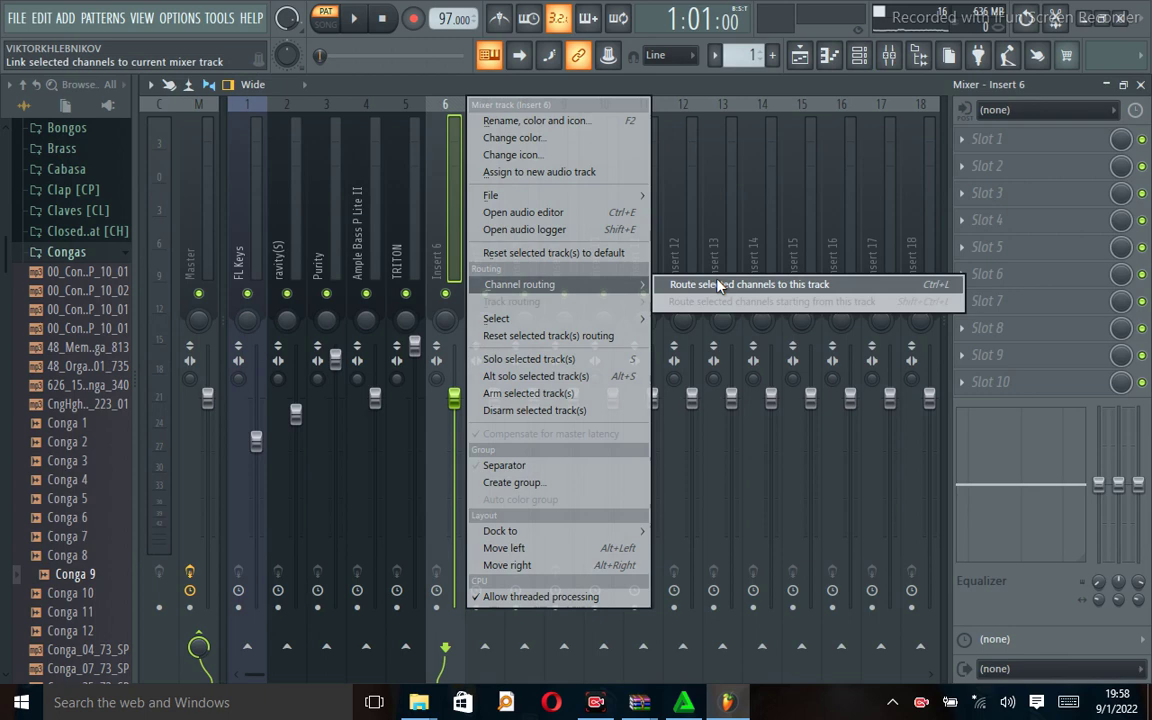
left_click(749, 285)
Step: Raise the Purity #2 mixer level above its default and lower the TRITON track's volume during playback
left_click(414, 356)
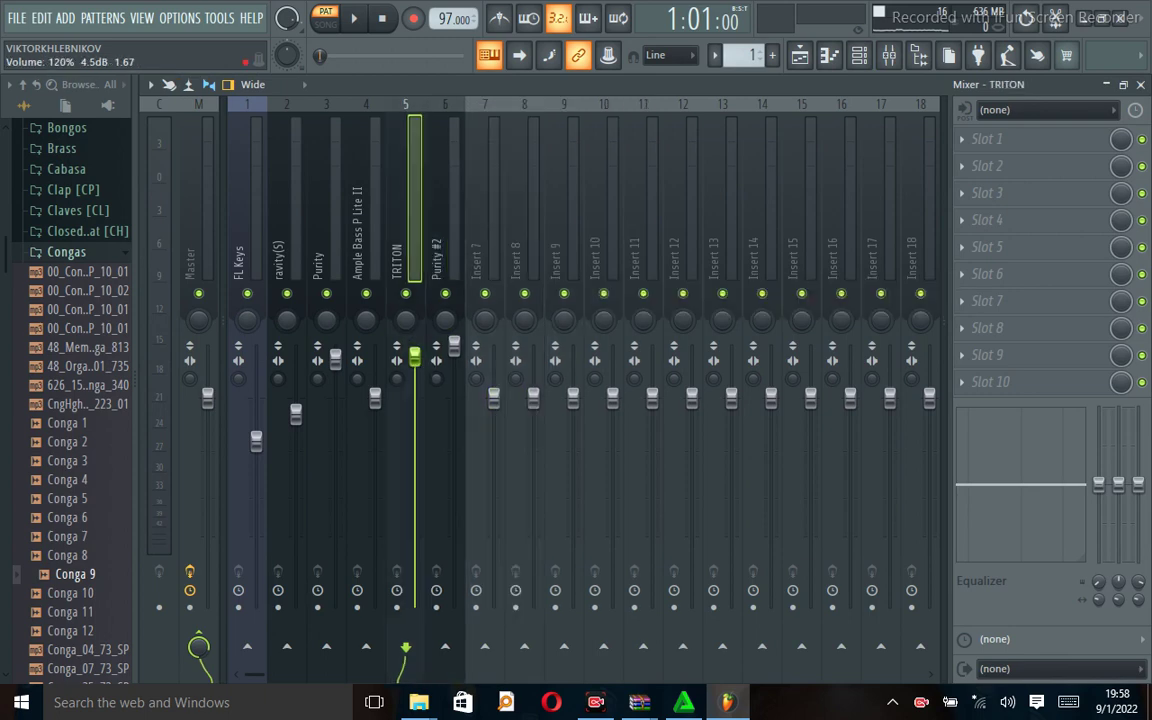
key("space")
left_click_drag(414, 356, 414, 372)
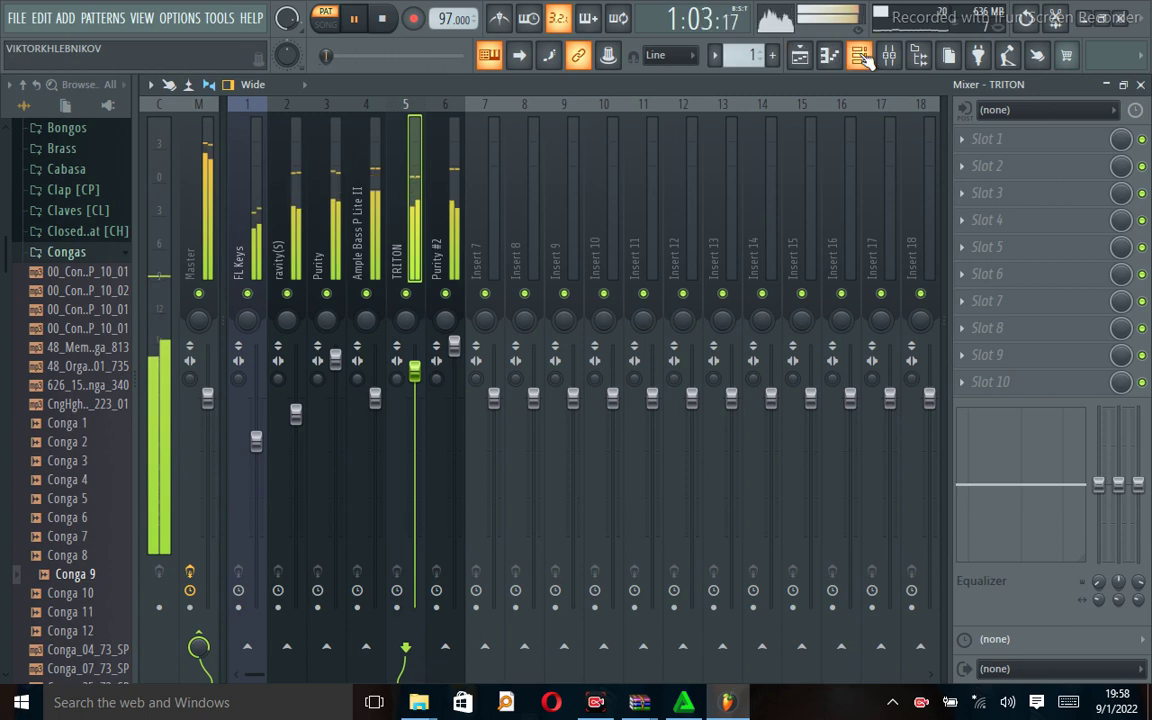
Step: Return to the Purity #2 piano roll and add a two-step E5 note on step 6 of bar 1, checking it in playback
left_click(861, 56)
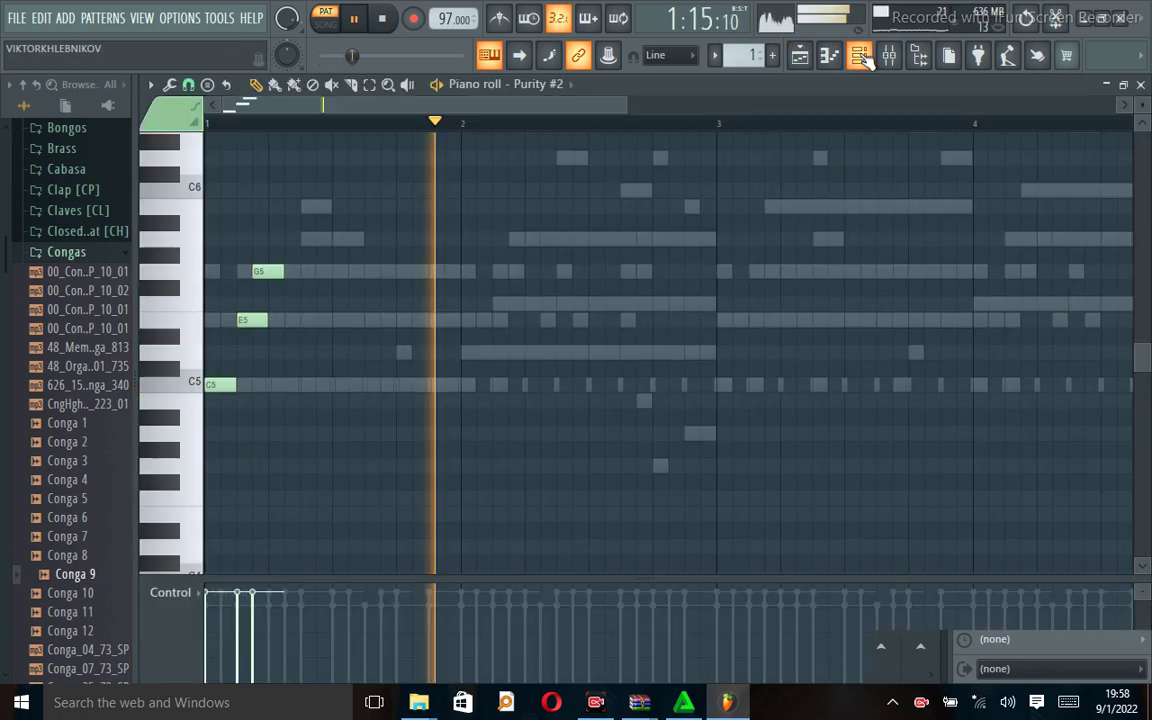
left_click(861, 56)
left_click(861, 56)
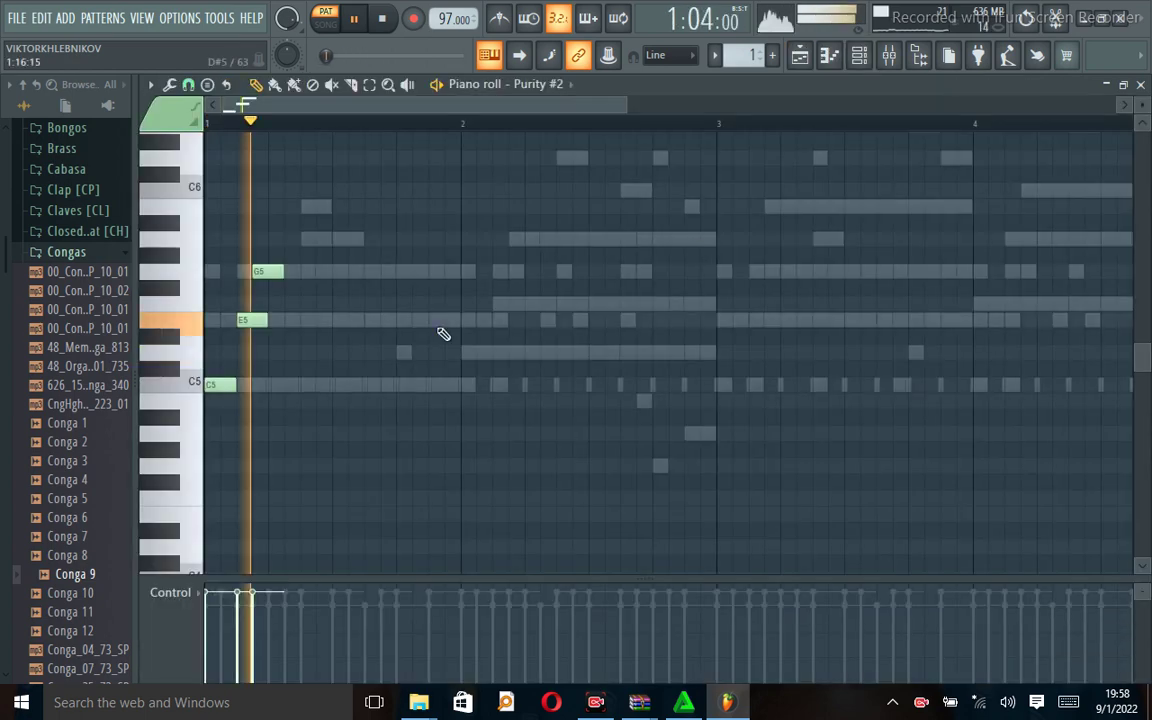
left_click(290, 320)
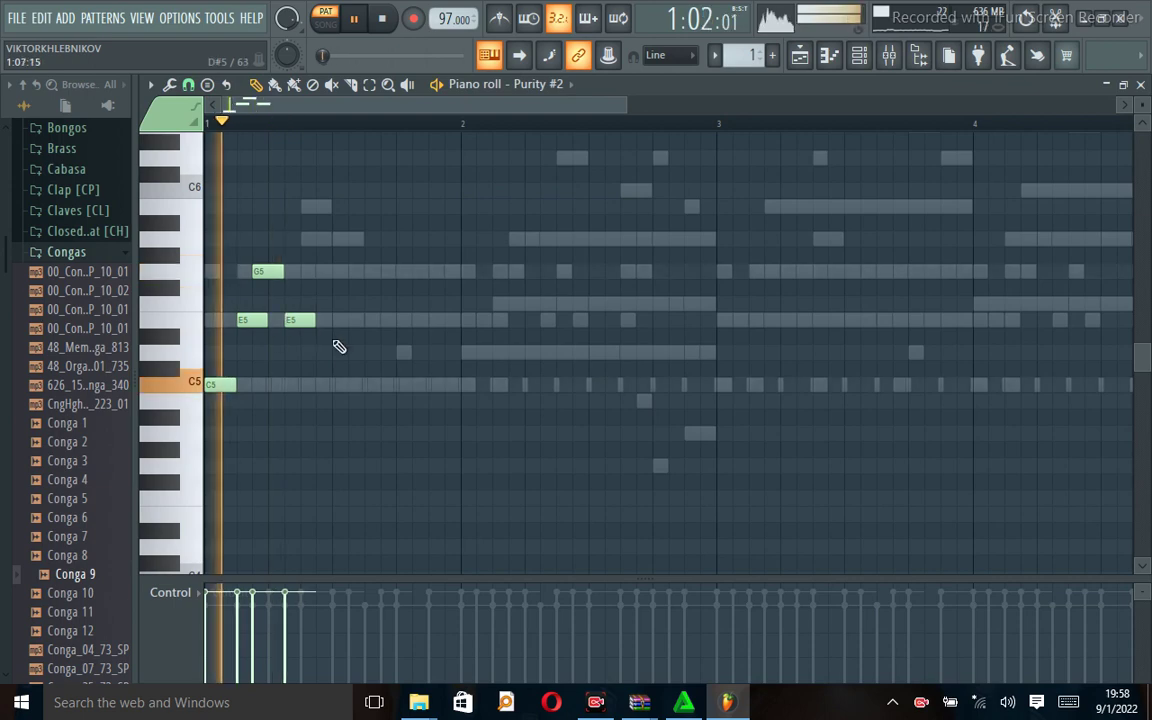
key("space")
left_click_drag(287, 320, 300, 320)
key("space")
key("space")
key("space")
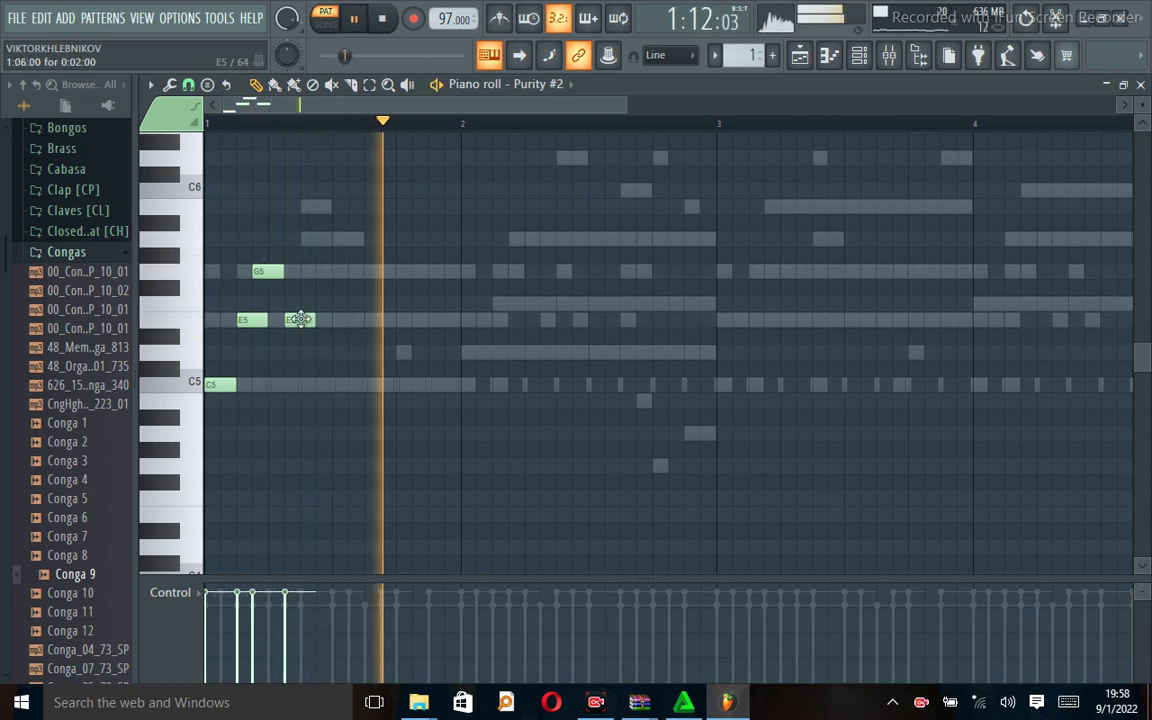
Step: Continue the Purity #2 melody with two-step notes G5 on step 9 and E5 on step 11 of bar 1, and play it back
left_click(340, 270)
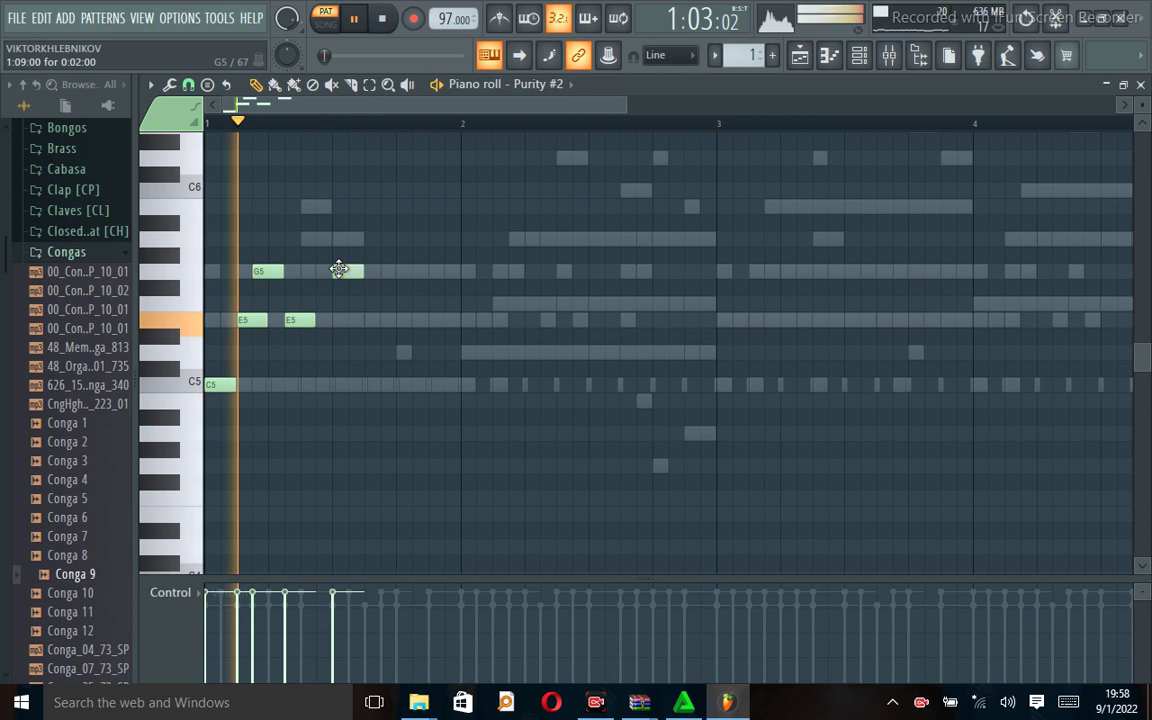
left_click(368, 320)
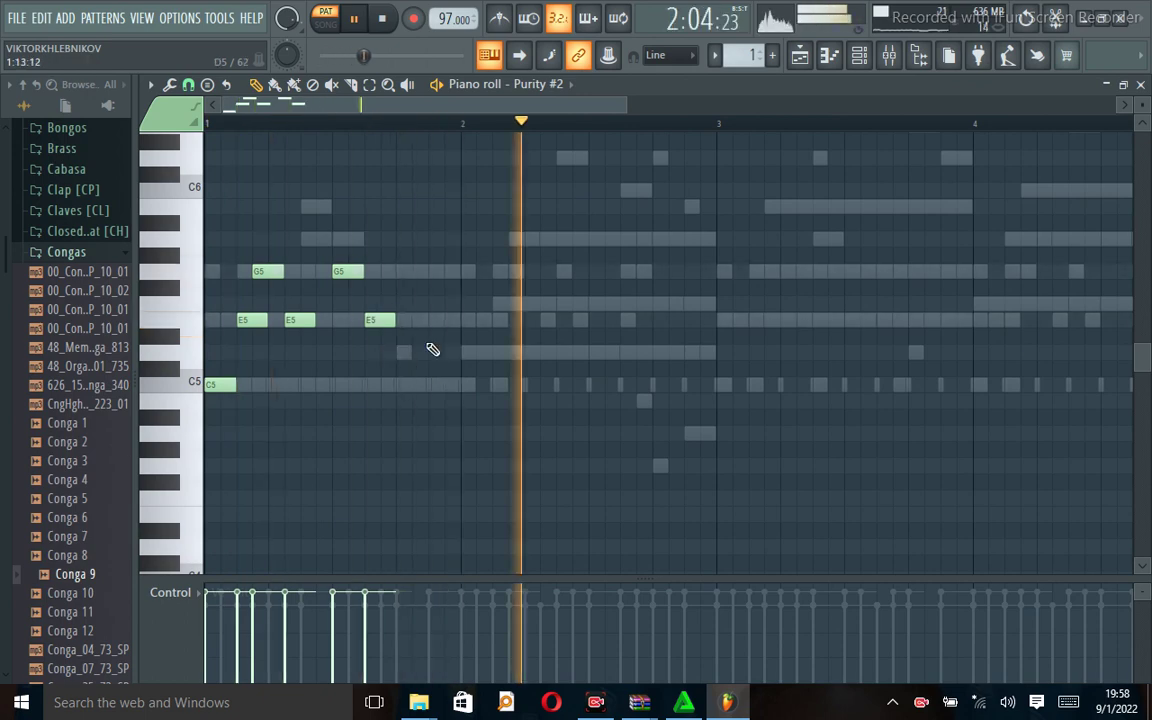
key("space")
key("space")
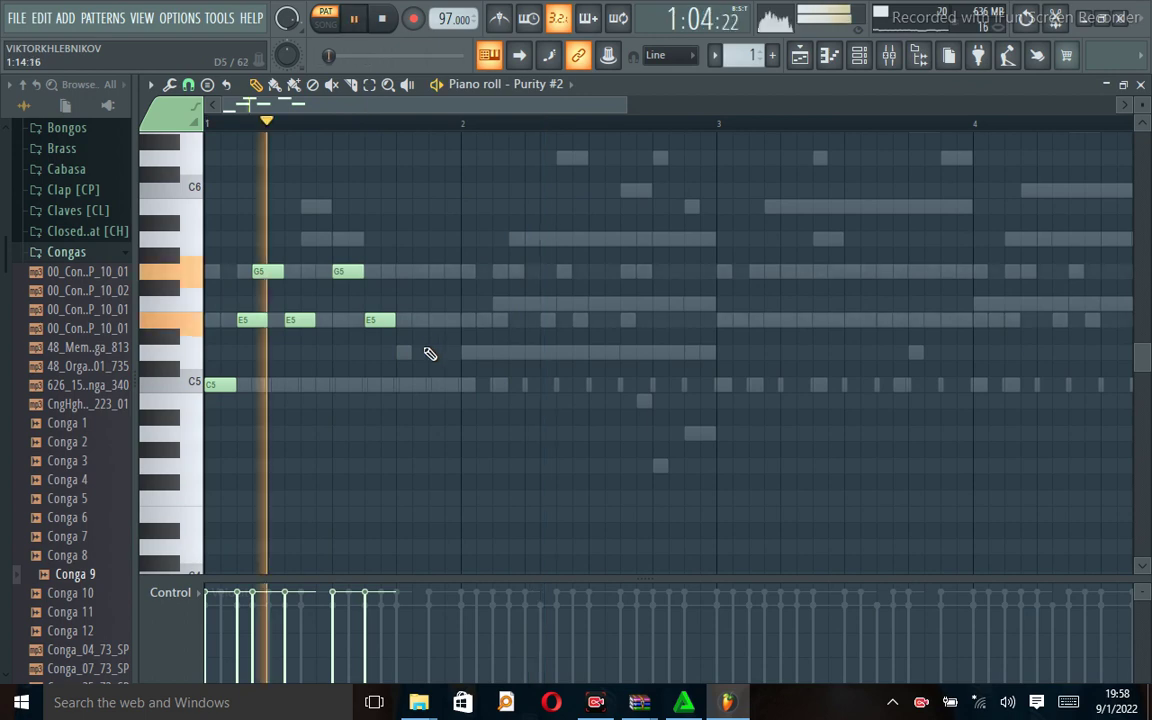
key("space")
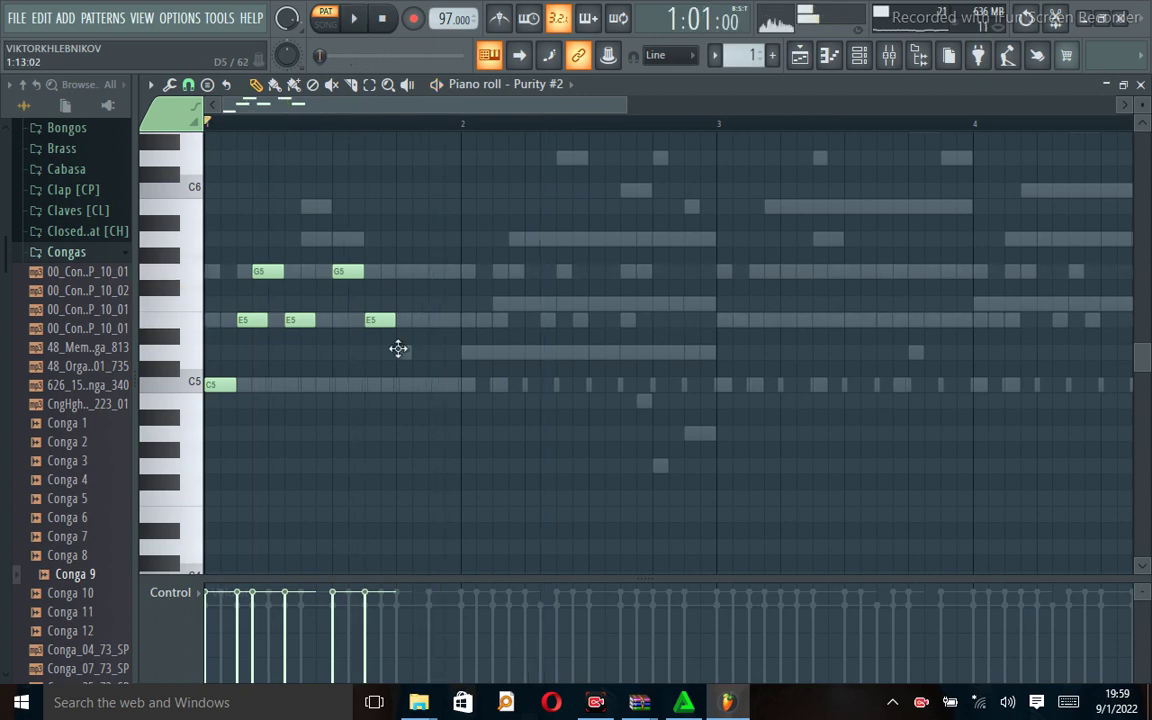
key("space")
Step: Finish bar 1 of the Purity #2 melody with two-step notes D5 on step 13 and G5 on step 15, and play it back
left_click(398, 351)
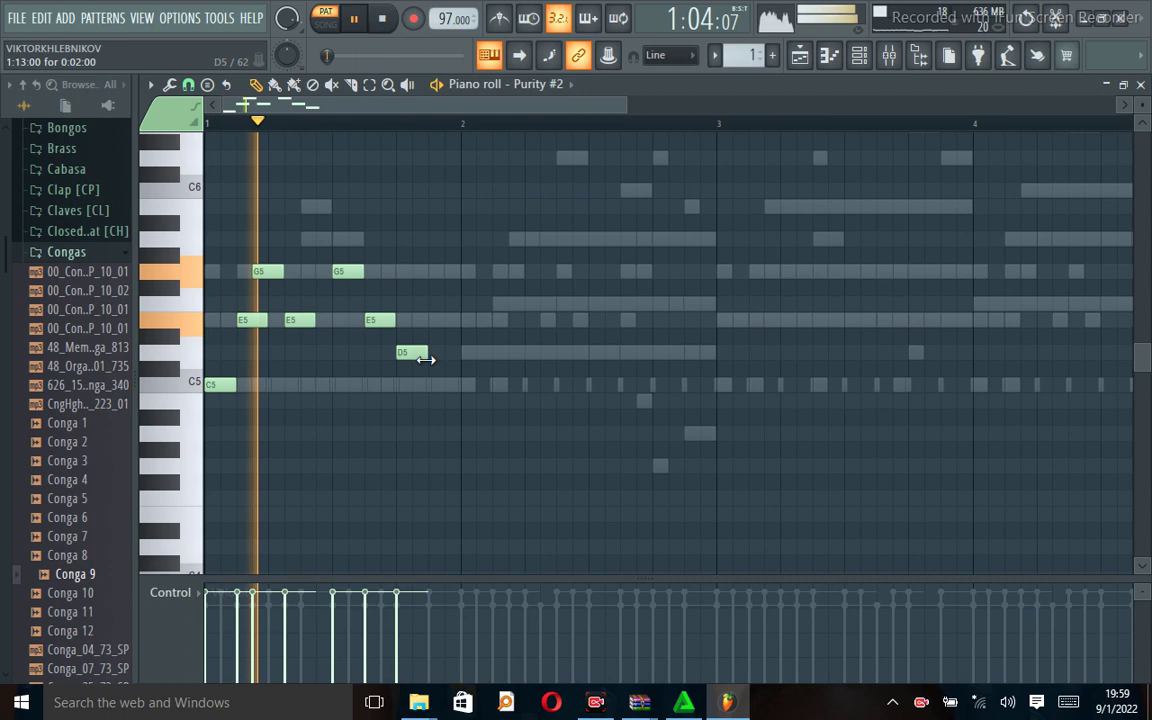
key("space")
left_click(430, 384)
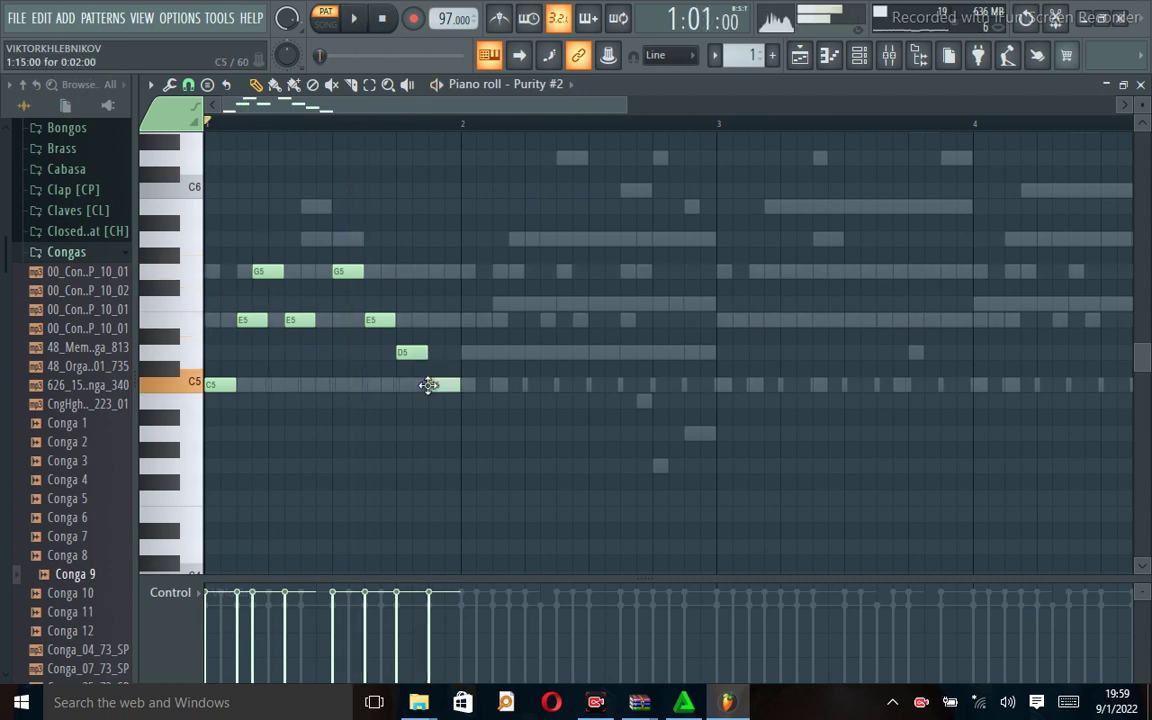
left_click_drag(428, 385, 449, 268)
key("space")
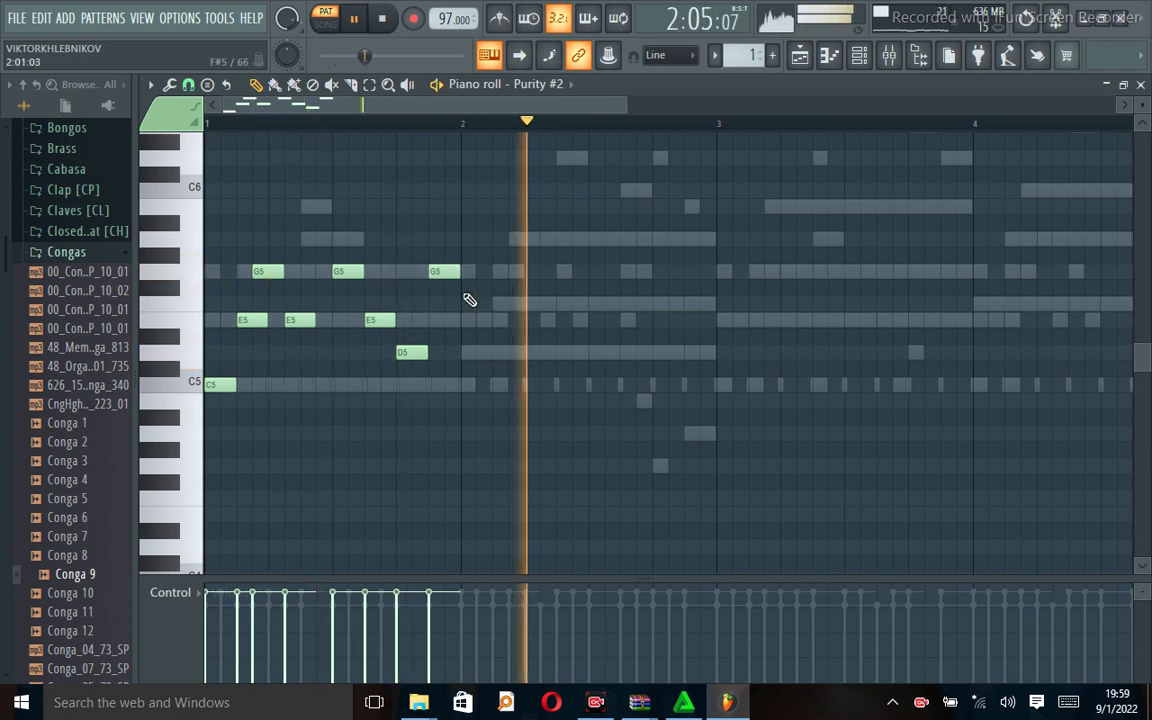
key("space")
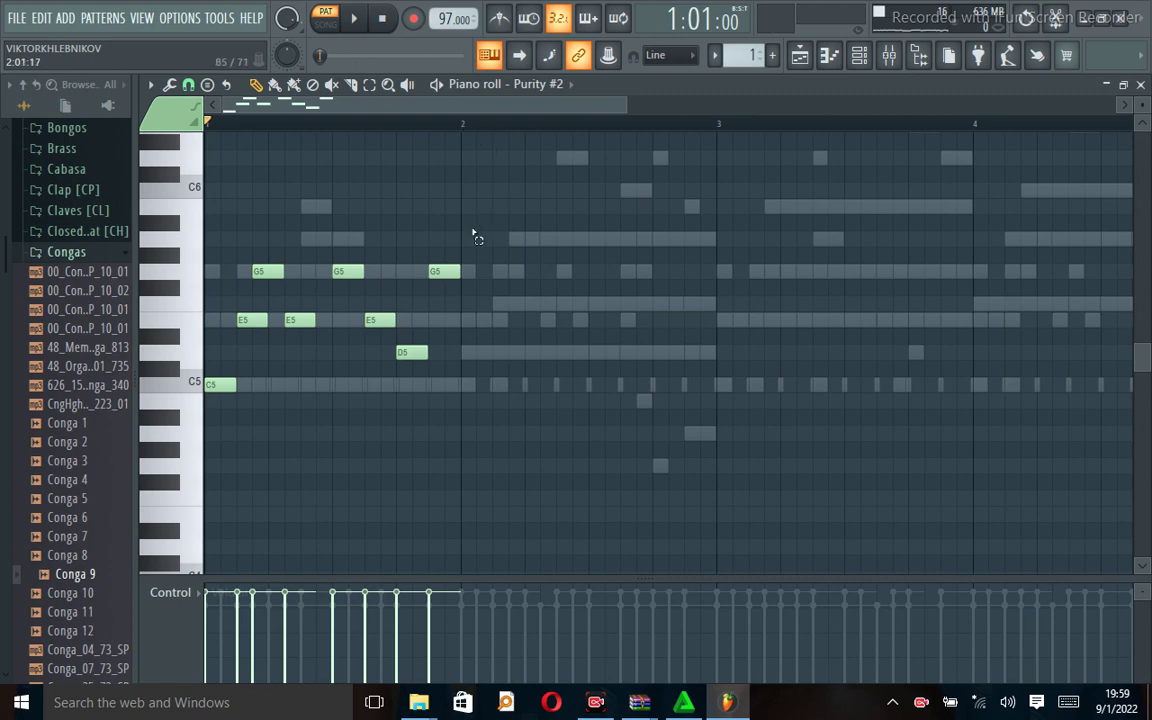
Step: Duplicate the bar 1 phrase into bar 2 transposed up two semitones, starting on D5, and play it back
left_click_drag(470, 200, 469, 351)
left_click(645, 303)
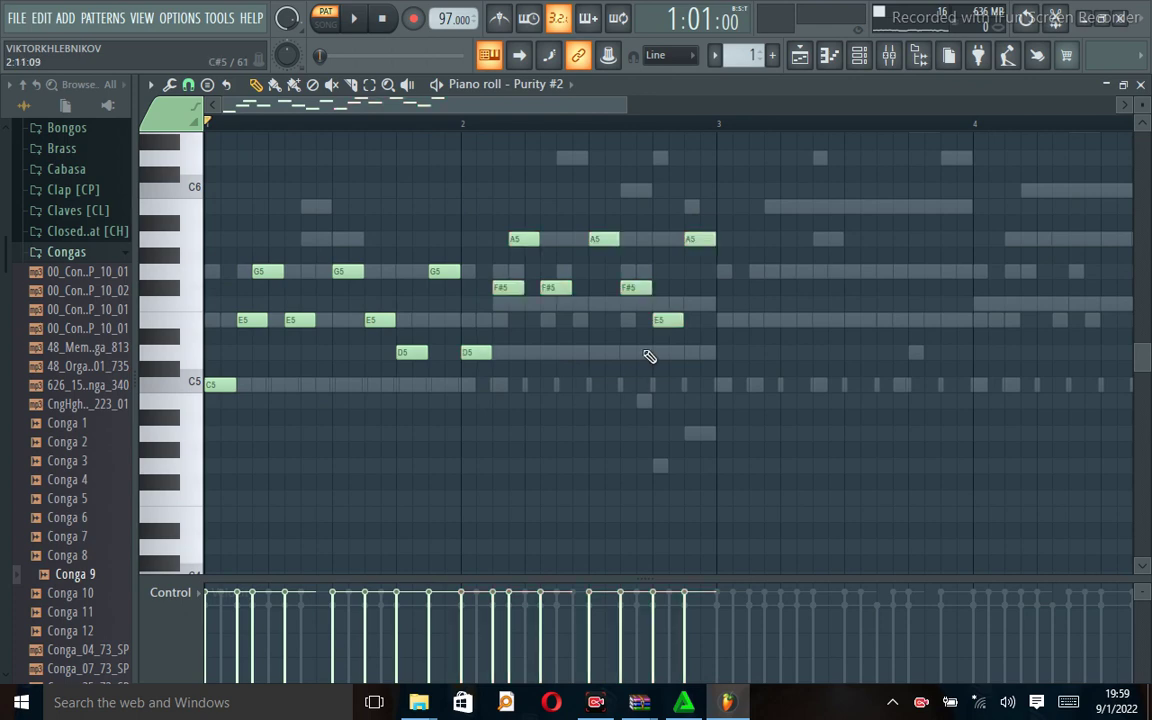
left_click(659, 316)
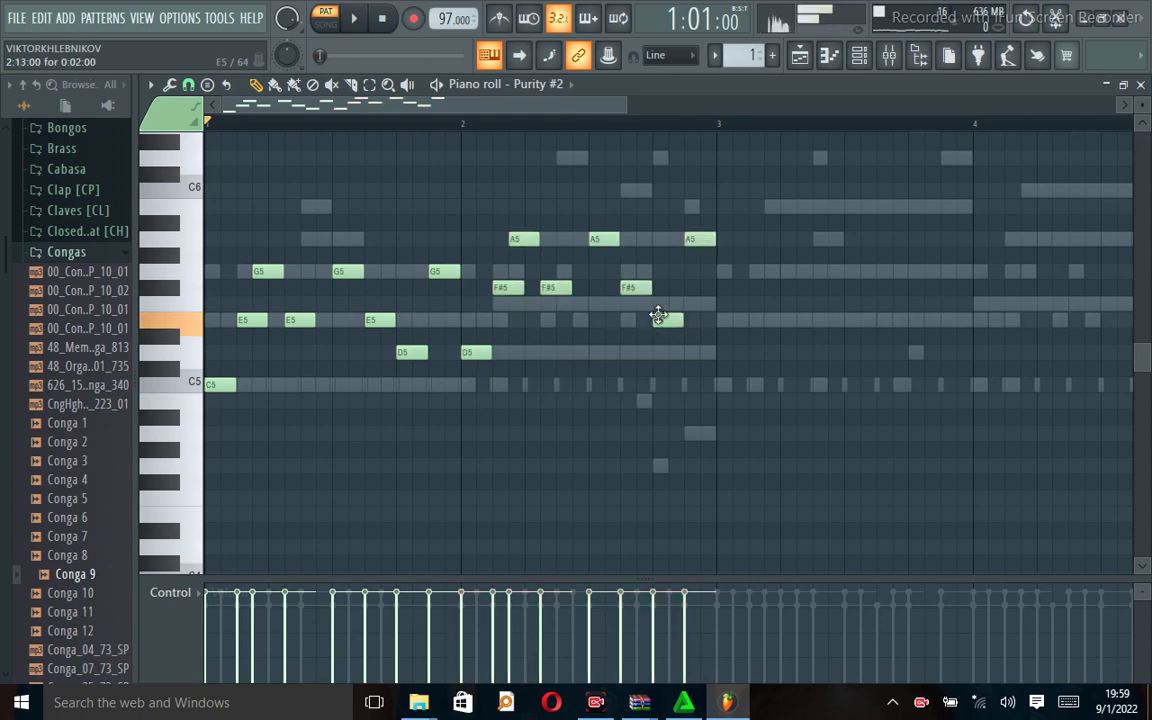
key("space")
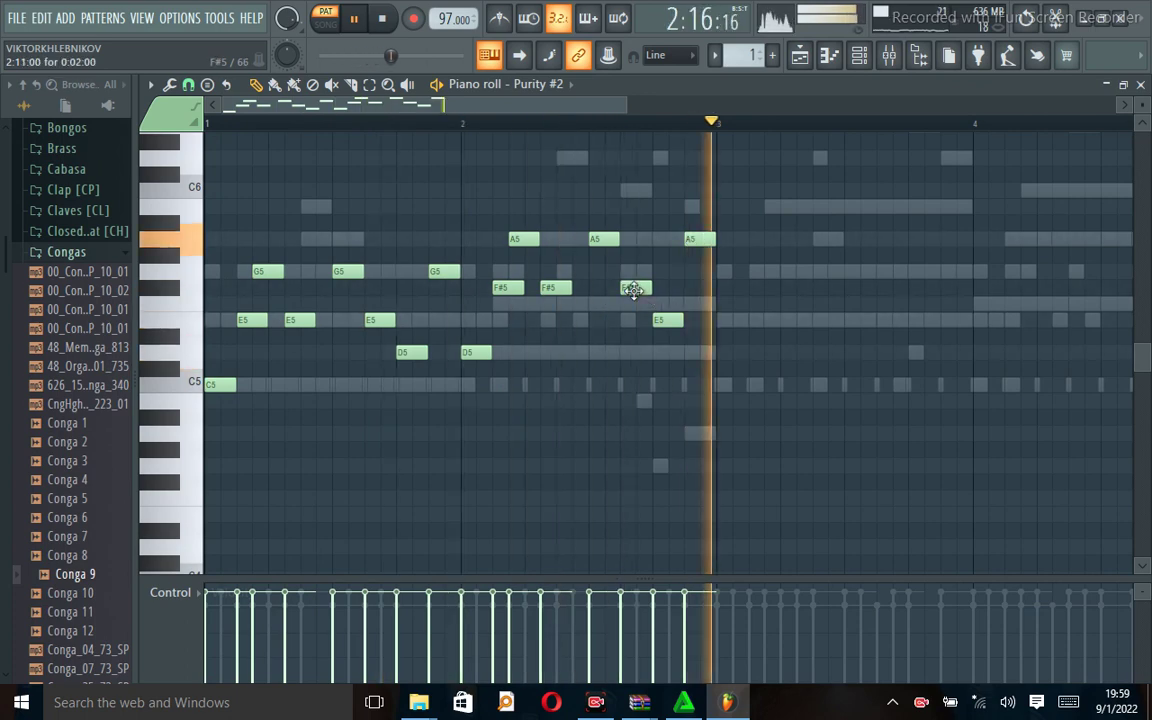
key("space")
Step: Change the three F#5 notes in bar 2 to F5 on step 3, G5 on step 6 and F5 on step 11, checking them in playback
left_click_drag(496, 288, 498, 312)
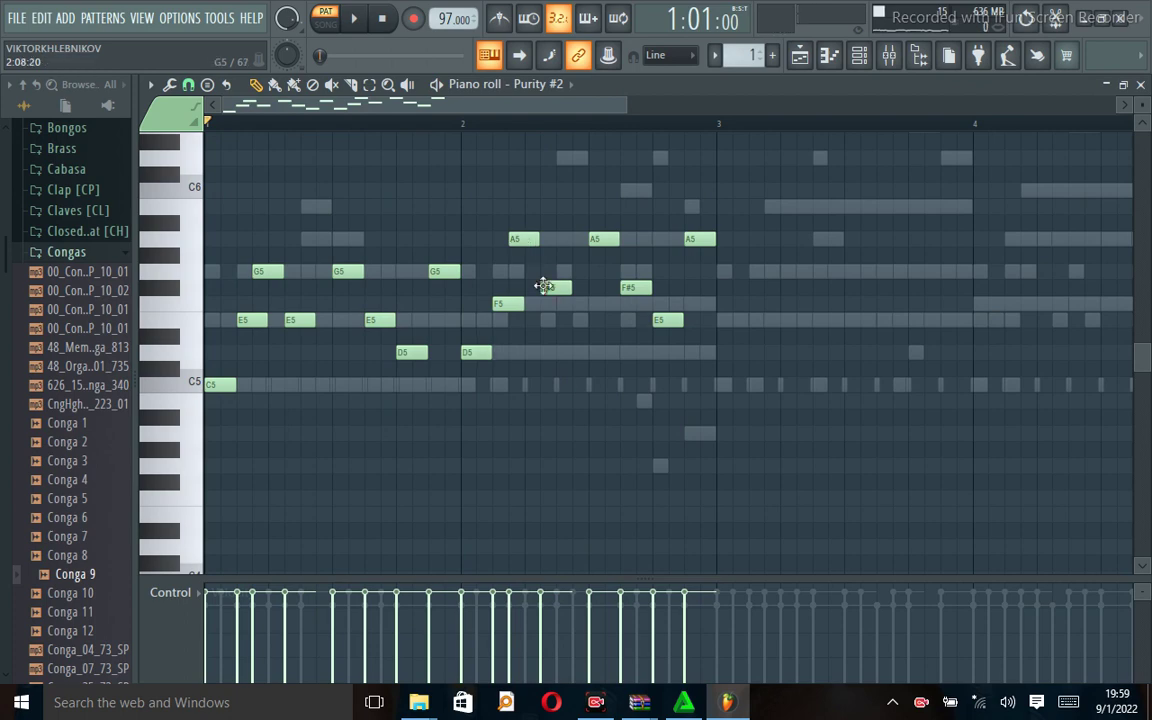
left_click_drag(548, 287, 553, 268)
key("space")
left_click_drag(630, 287, 657, 320)
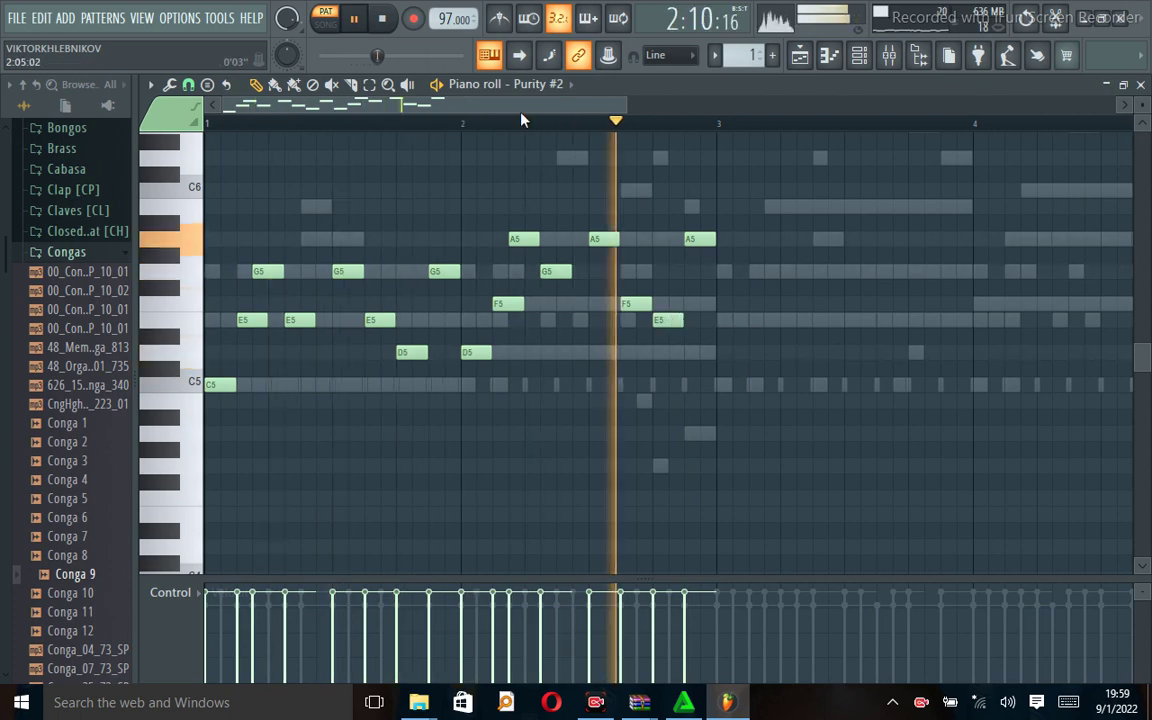
left_click_drag(563, 108, 612, 108)
key("space")
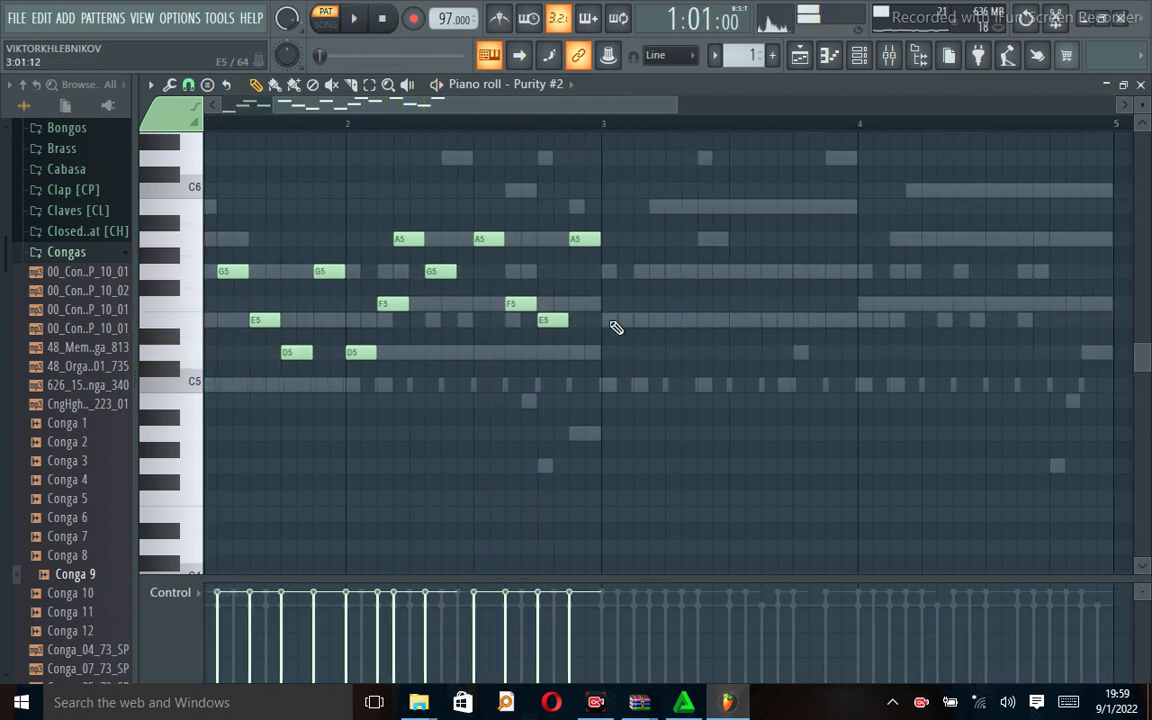
Step: Start bar 3 with two-step notes E5 on step 1 and G5 on step 5, and set playback to start from bar 3
left_click(609, 319)
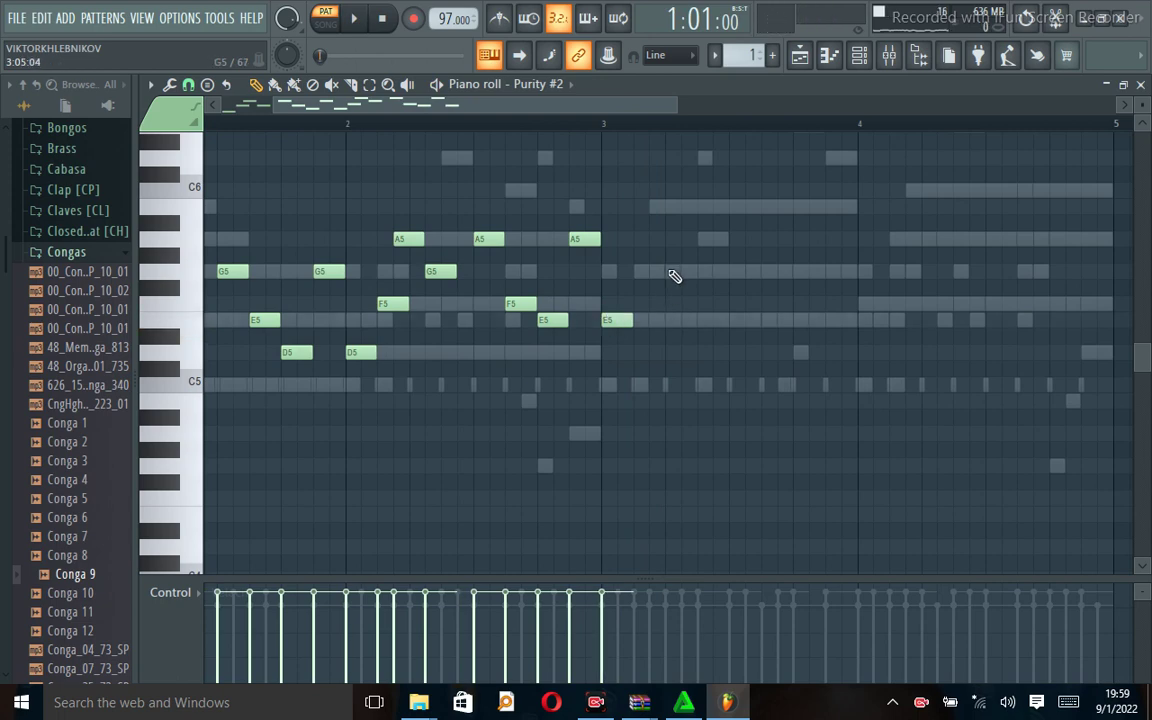
left_click(666, 271)
key("space")
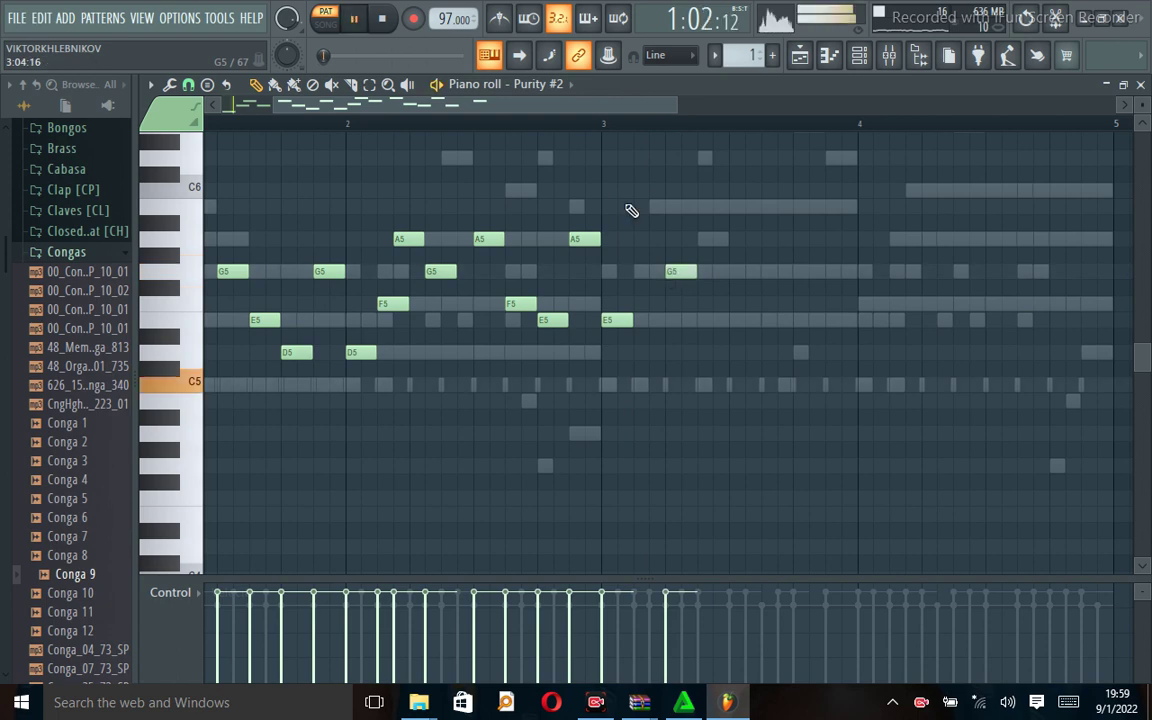
left_click(610, 133)
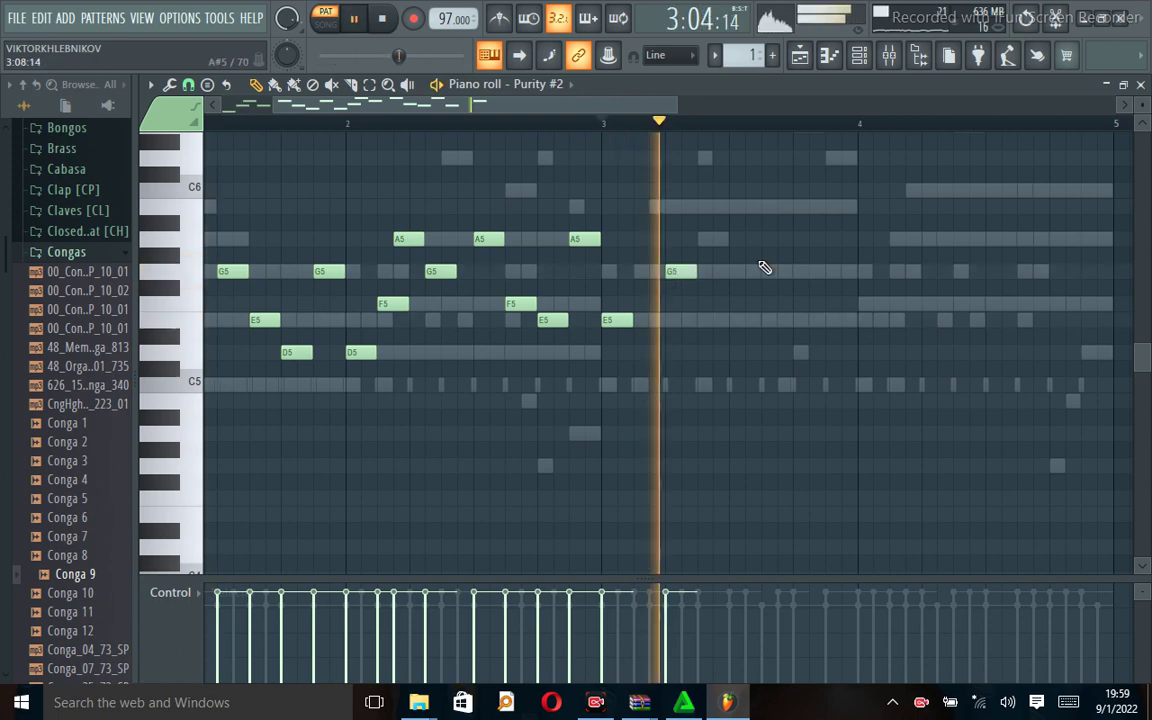
key("space")
Step: Move the G5 note in bar 3 from step 5 to step 3 and replay the bar several times
left_click(668, 274)
left_click_drag(668, 274, 638, 272)
key("space")
key("space")
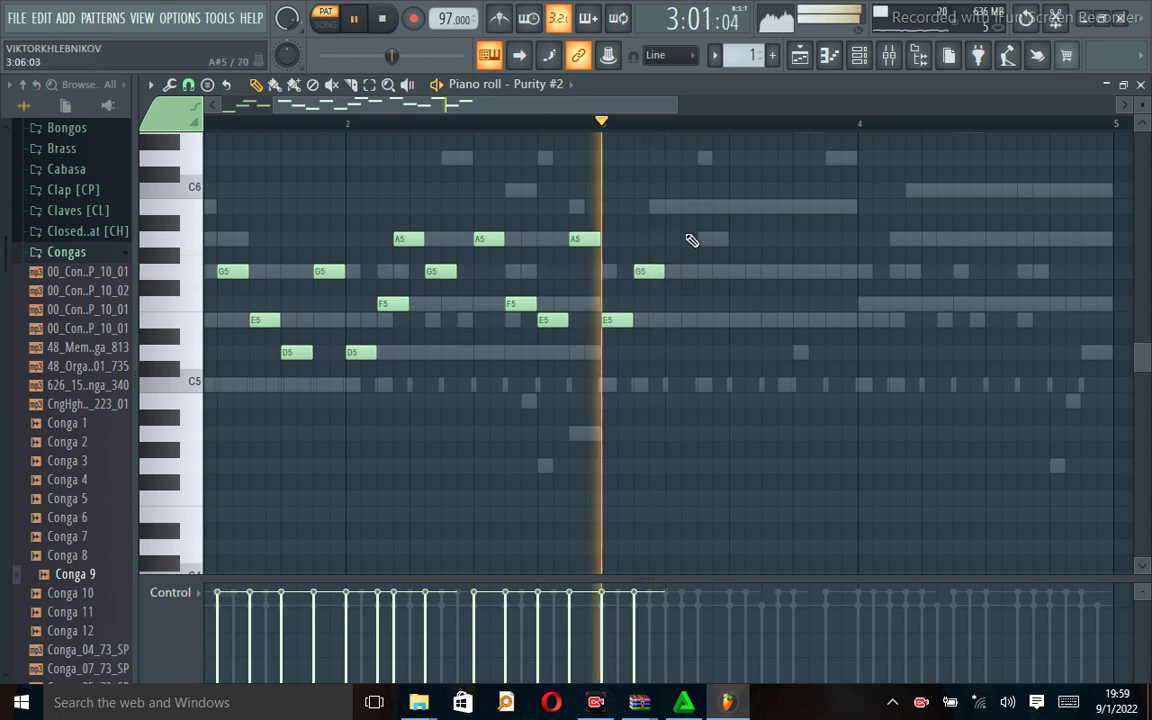
key("space")
key("space")
key("space")
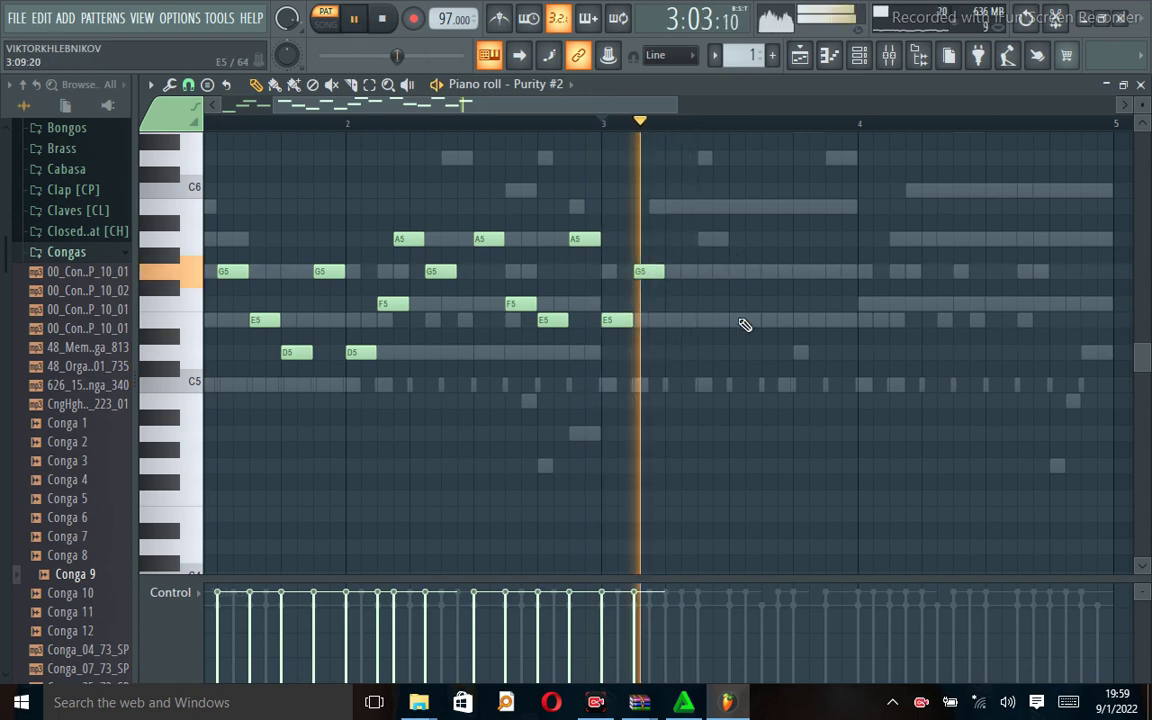
key("space")
Step: Continue bar 3 with two-step notes E5 on step 9 and G5 on step 11, and play it back
left_click(745, 320)
key("space")
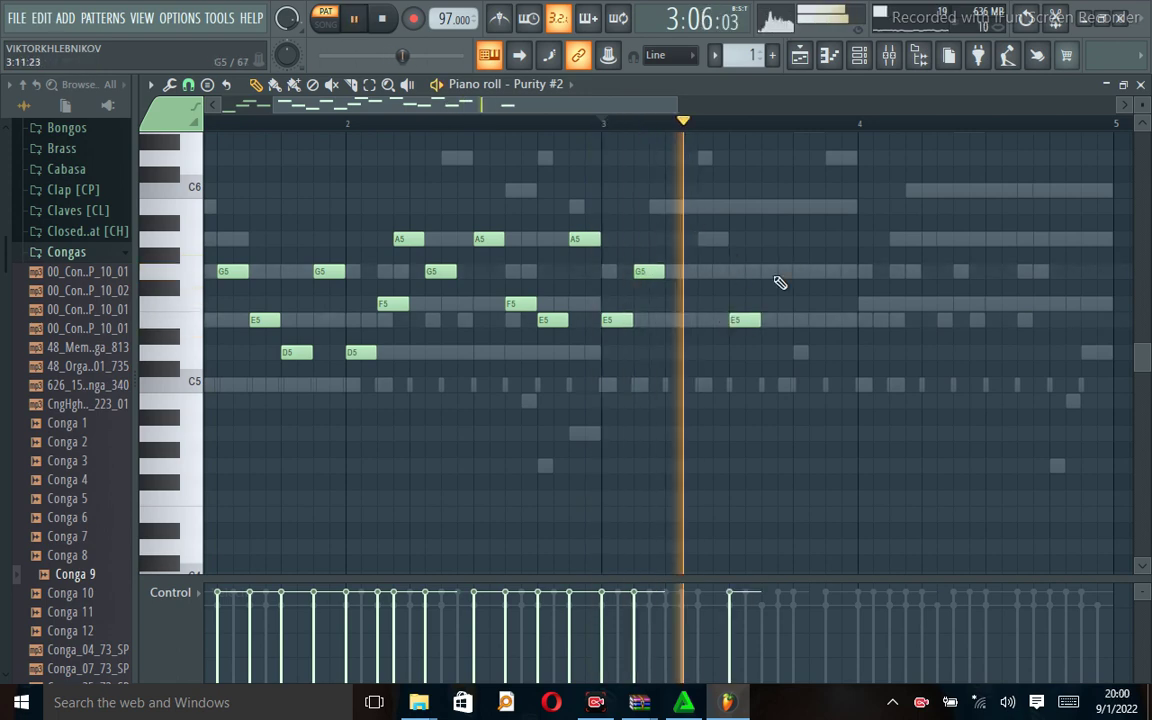
left_click(772, 272)
key("space")
key("space")
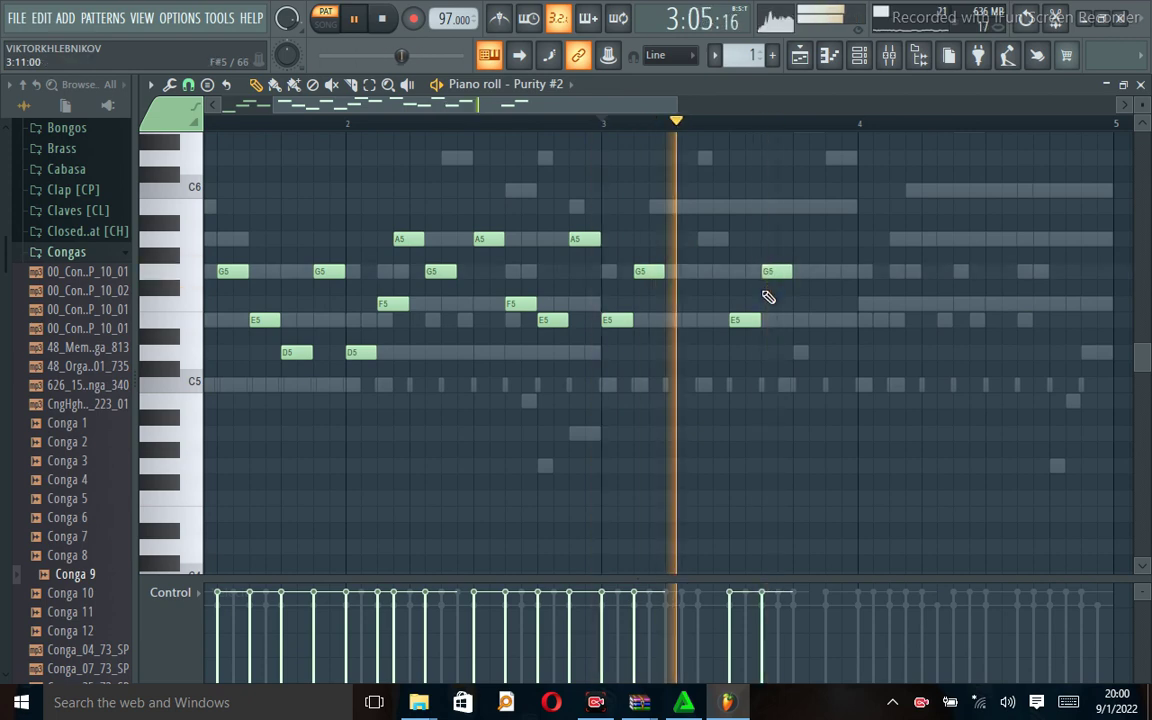
key("space")
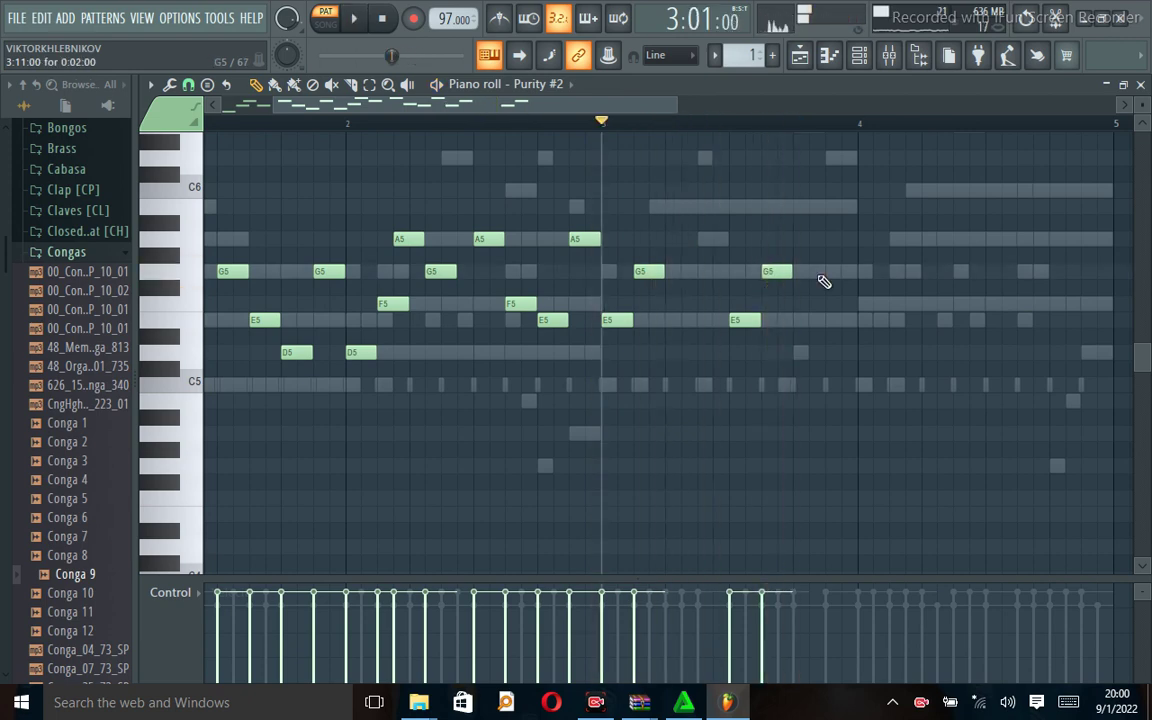
Step: Add a two-step B5 note on step 13 of bar 3, lower it to A5, and play it back
key("space")
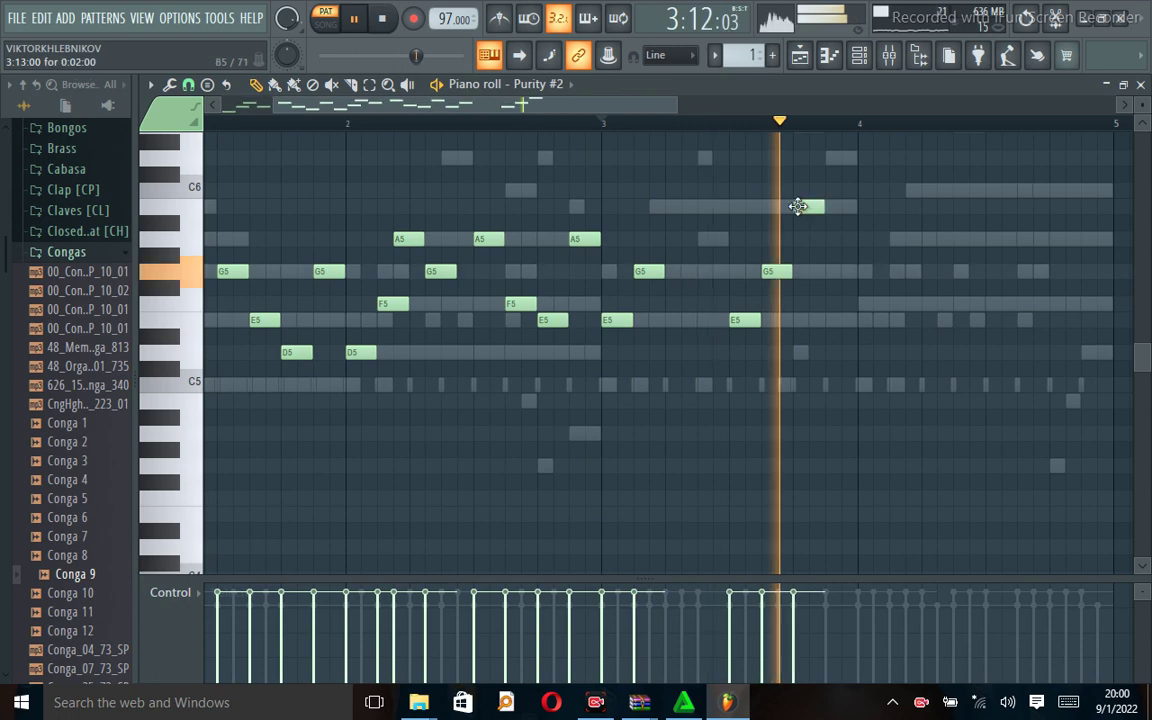
key("space")
left_click(808, 238)
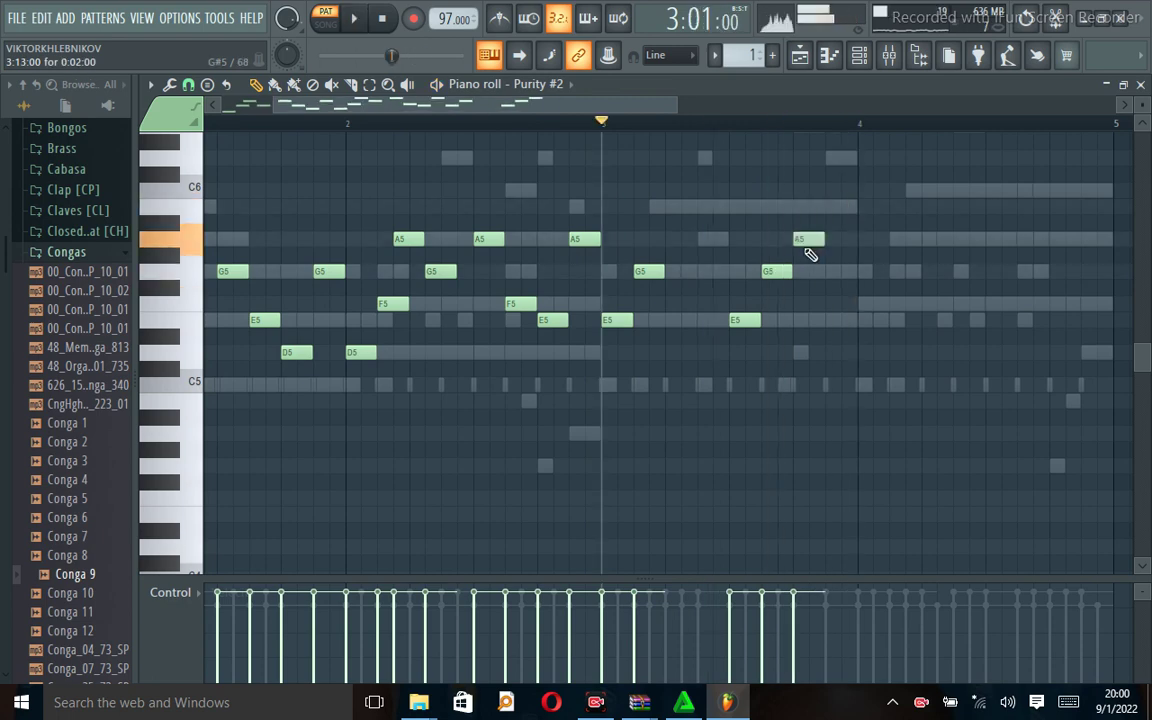
key("space")
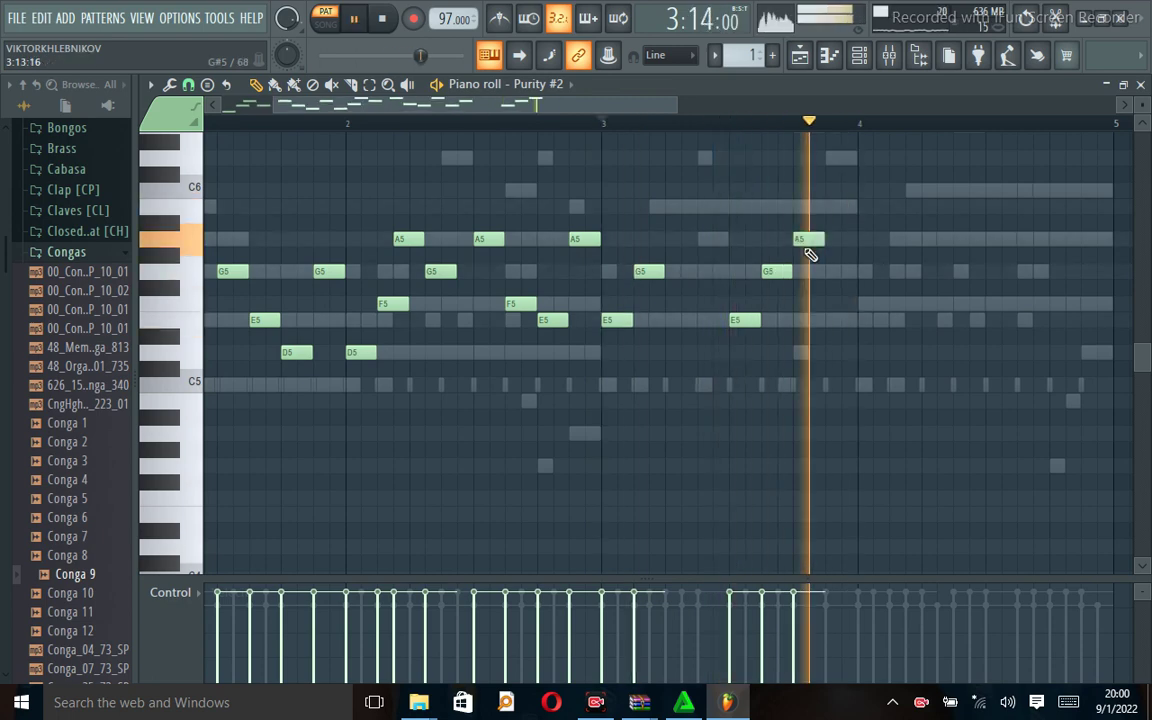
key("space")
Step: Try the new A5 note as G5 on step 15 of bar 3, then place it as D5 on step 13 and play it back
left_click_drag(804, 238, 838, 272)
key("space")
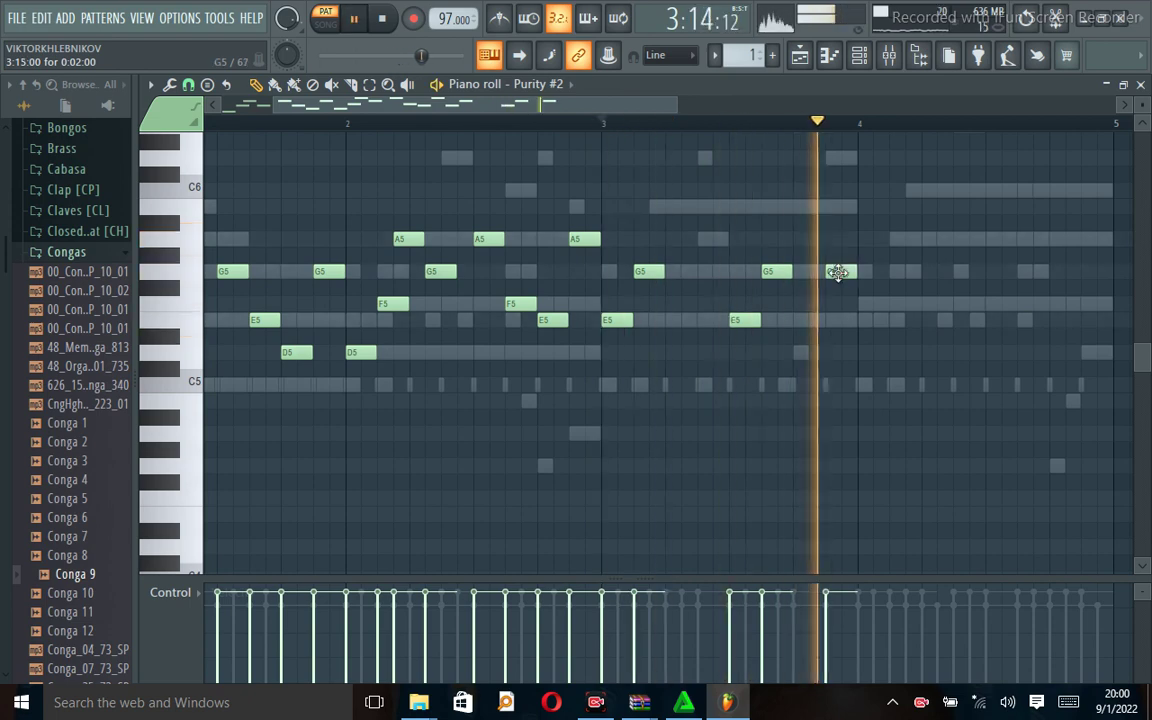
key("space")
left_click_drag(838, 272, 813, 352)
key("space")
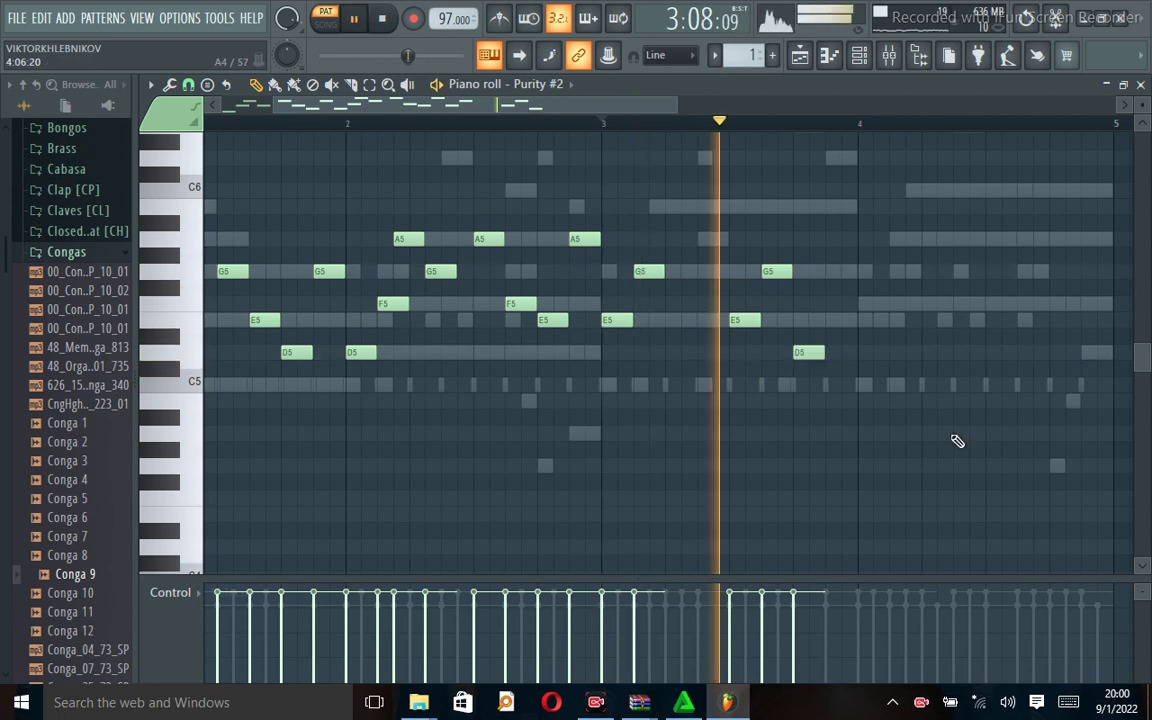
key("space")
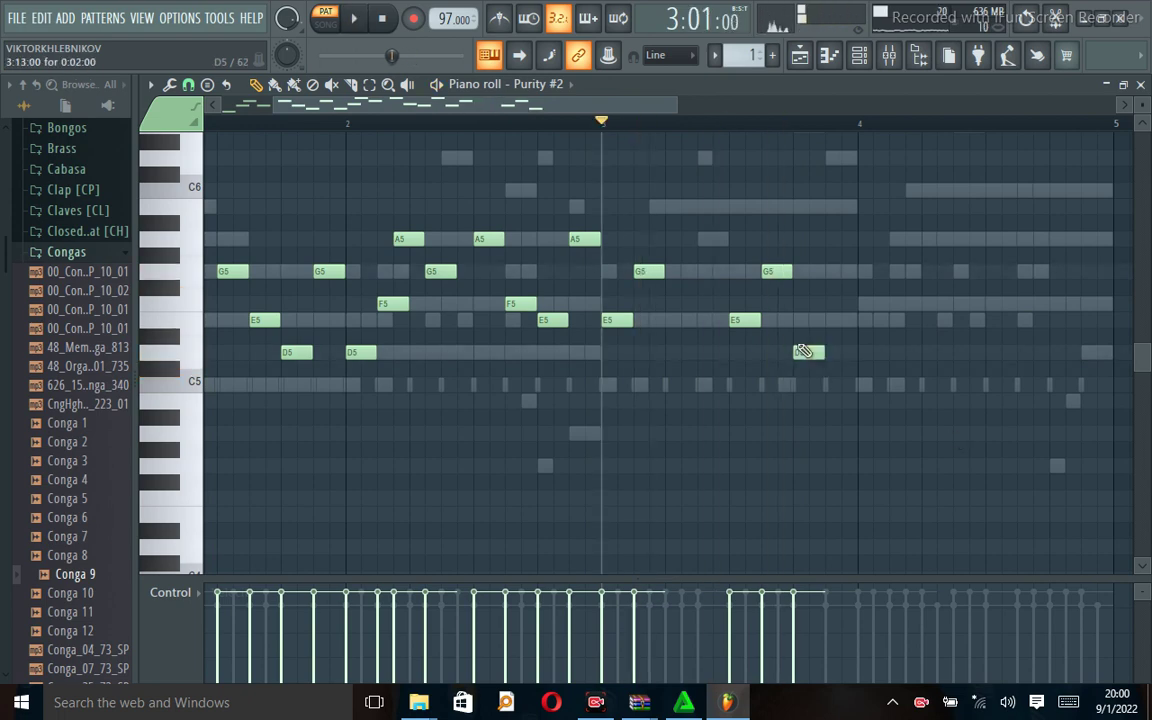
Step: Try the D5 note on step 14 of bar 3 in playback, then return it to step 13
left_click_drag(817, 352, 827, 352)
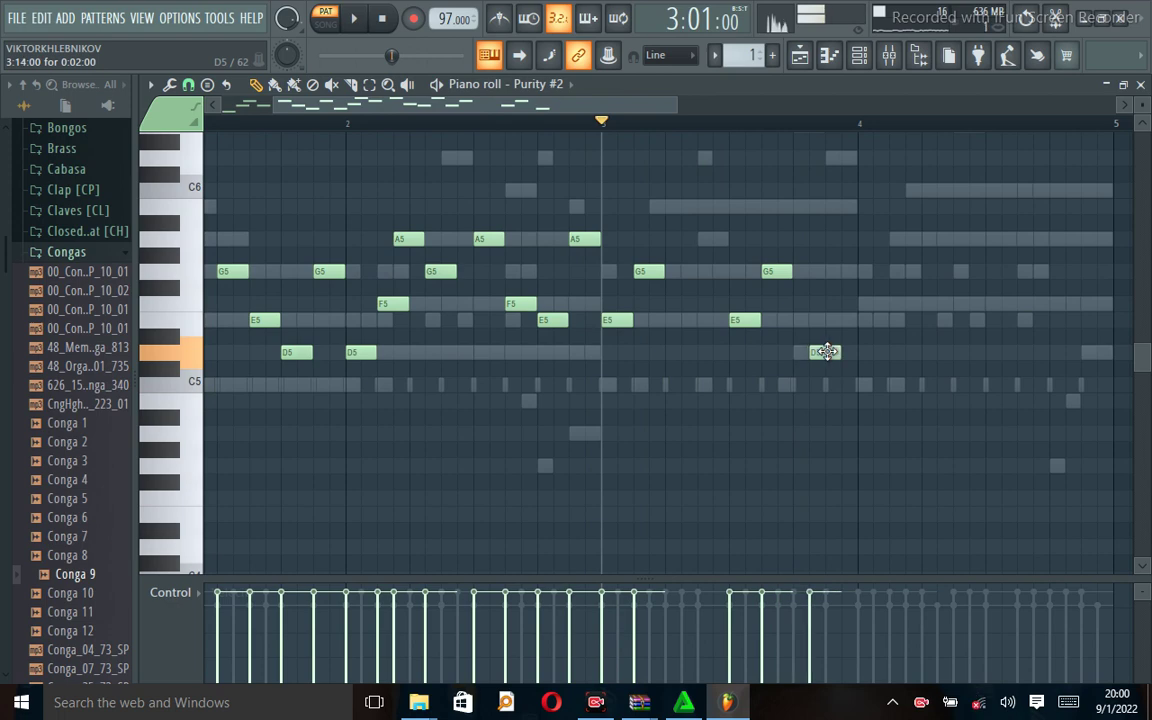
key("space")
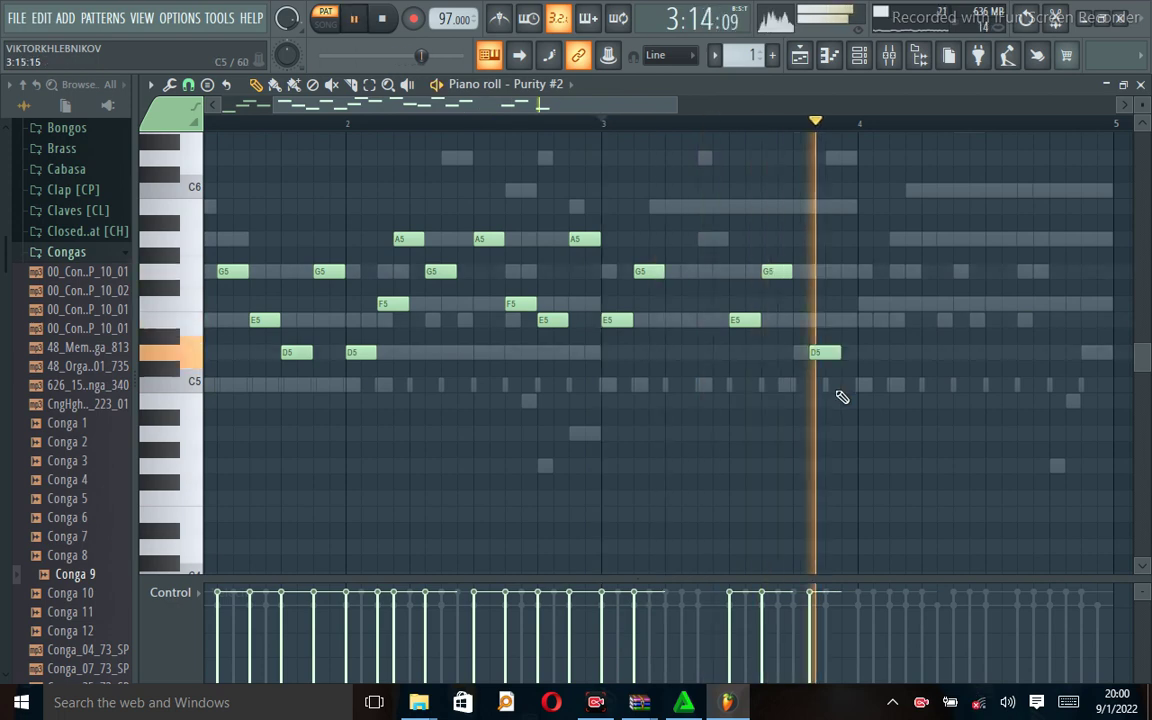
key("space")
left_click_drag(818, 353, 803, 355)
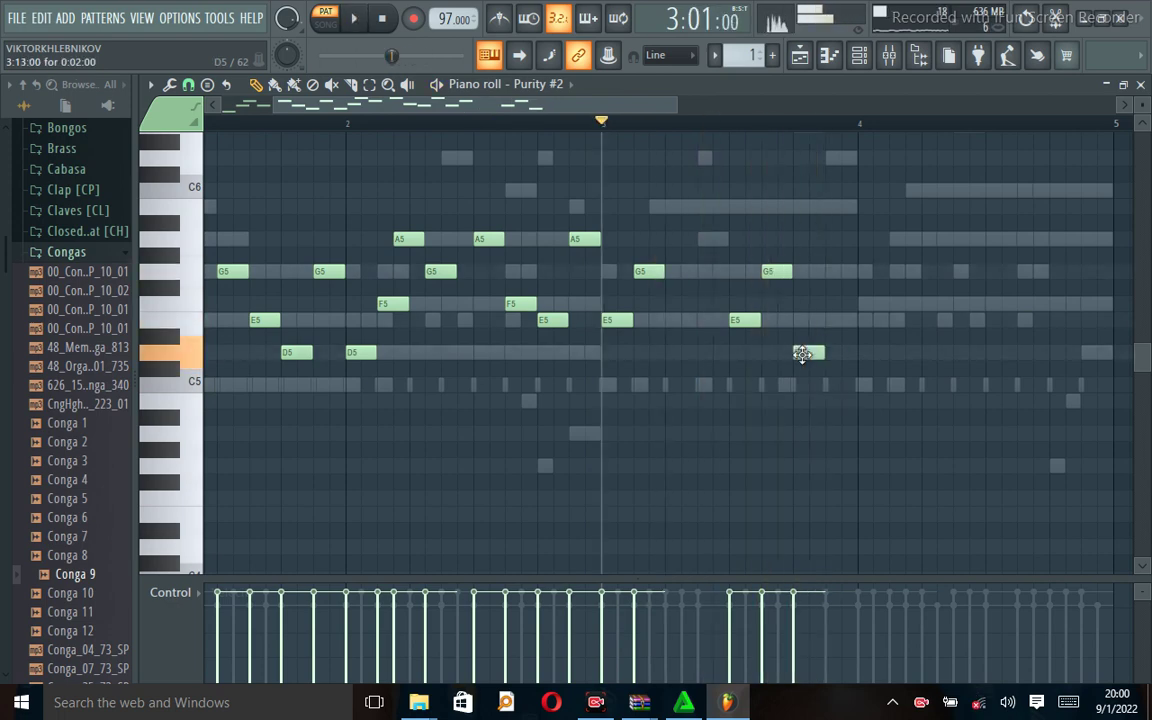
Step: Finish bar 3 with a two-step E5 note on step 15 and play it back
key("space")
left_click(831, 322)
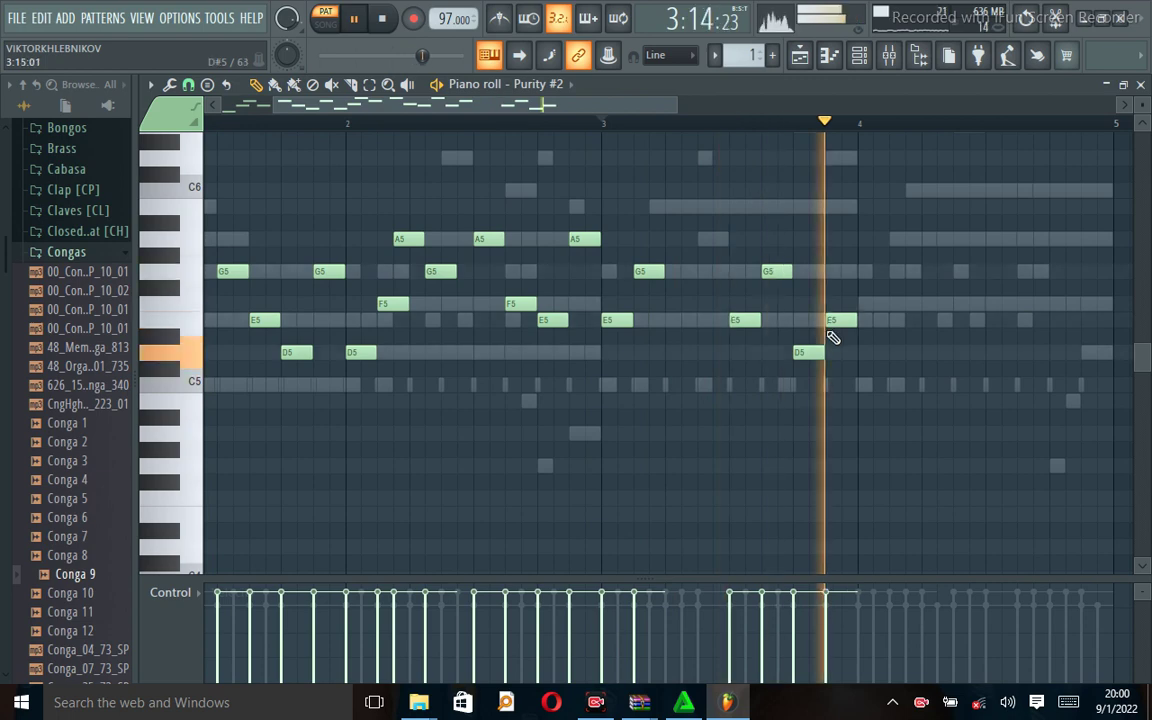
key("space")
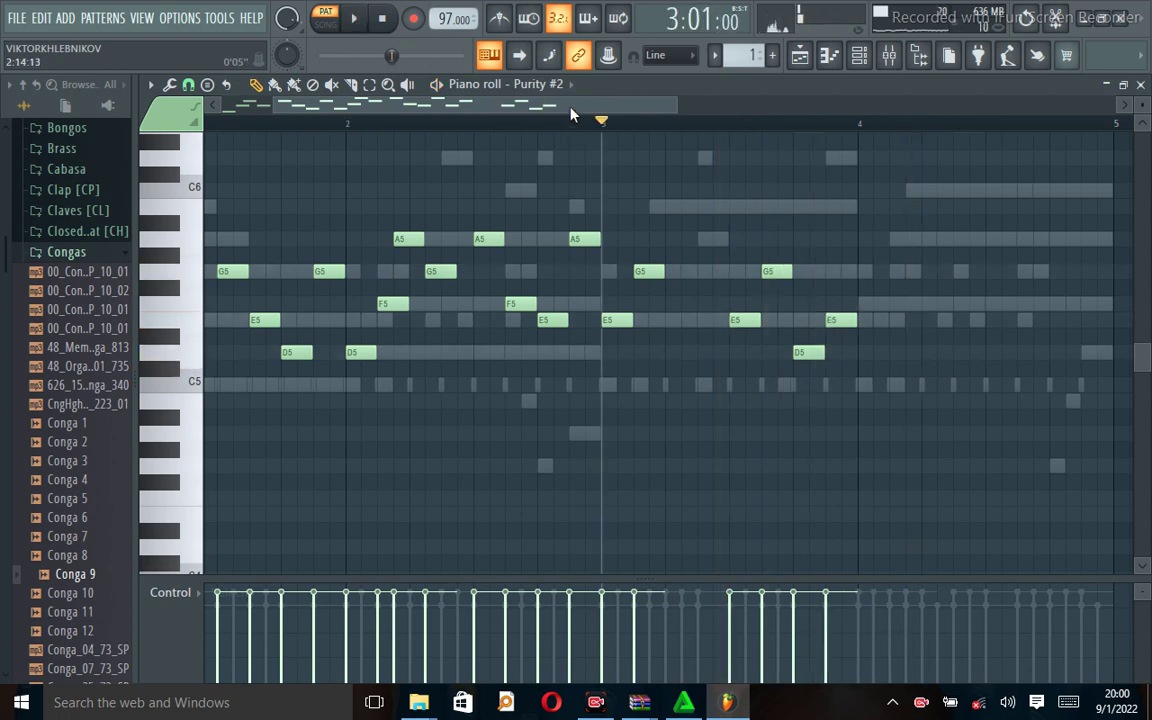
key("space")
Step: Add a three-step note on step 1 of bar 4, lower it to G5, and play the lead-in from bar 3
scroll(720, 213, "right", 2)
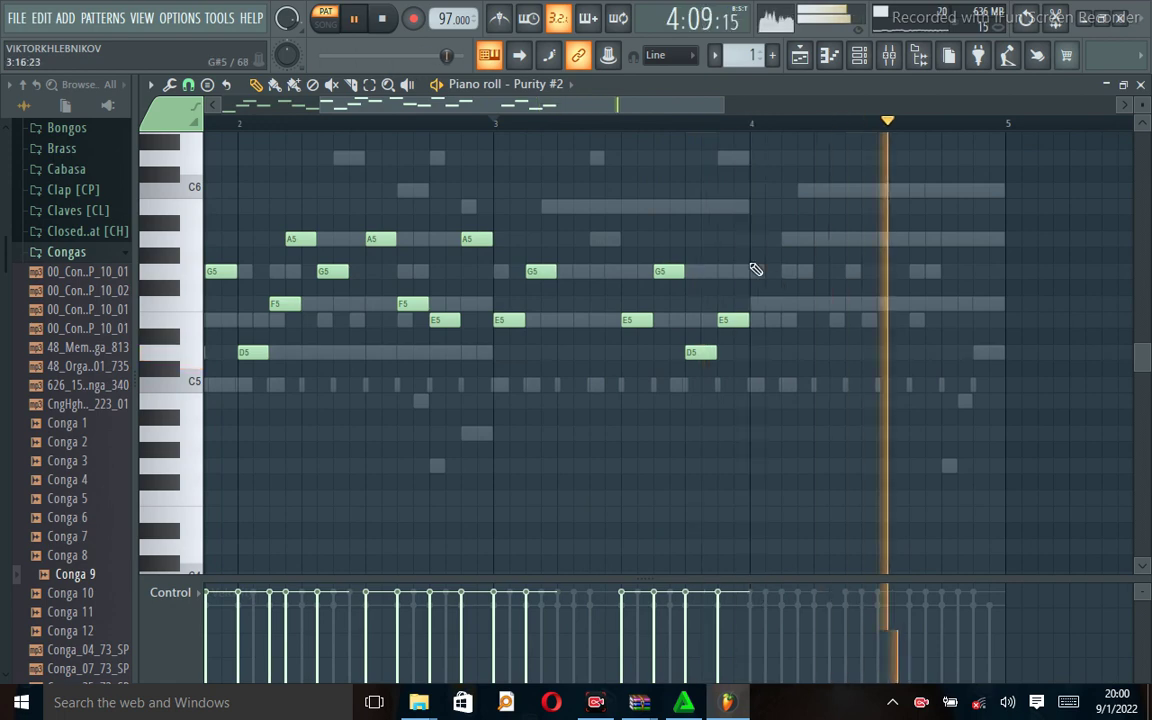
key("space")
key("space")
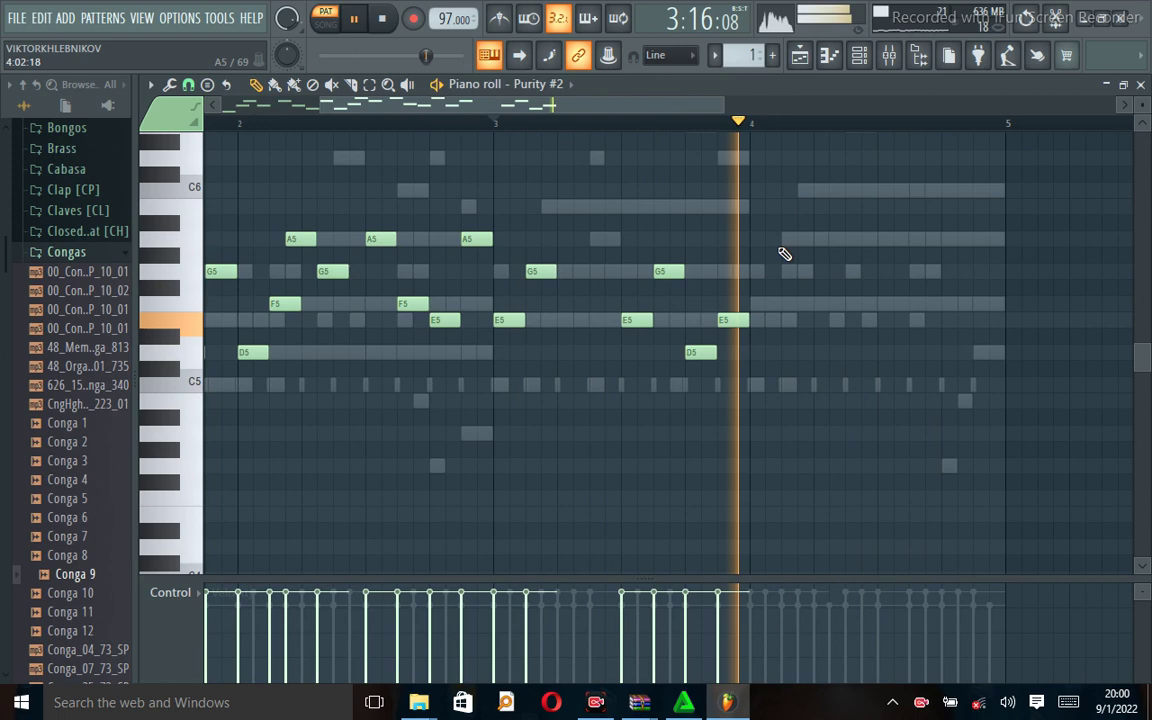
key("space")
key("space")
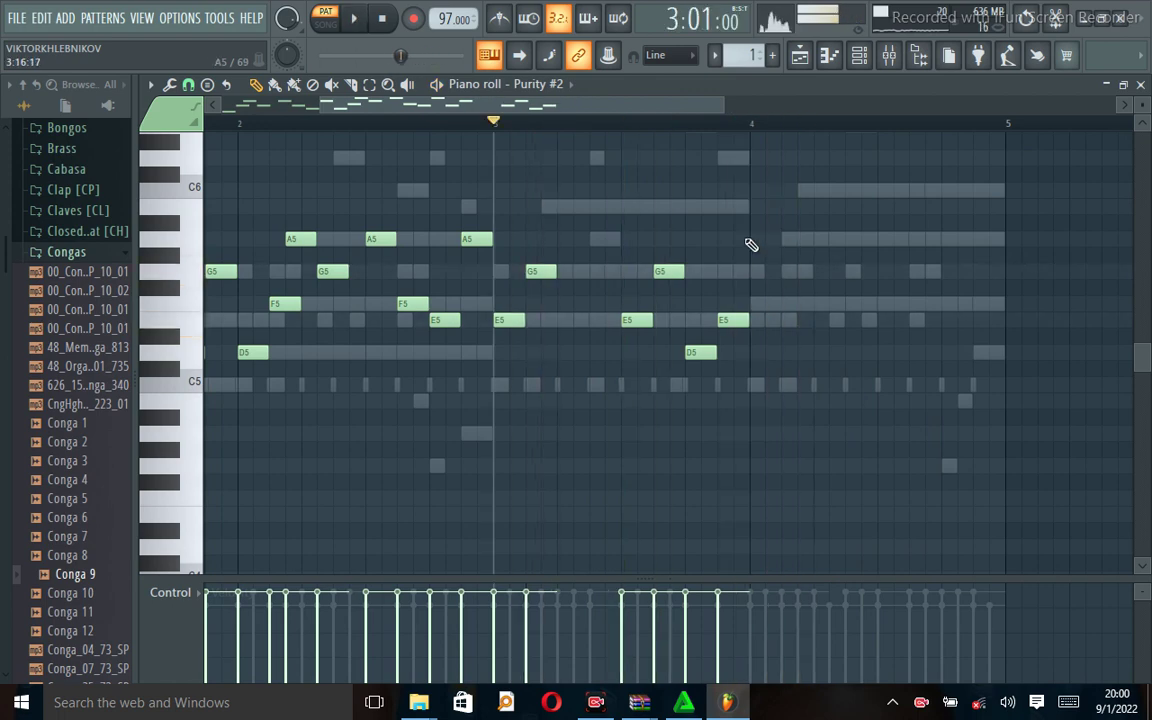
left_click(758, 239)
left_click_drag(771, 238, 769, 270)
key("space")
key("space")
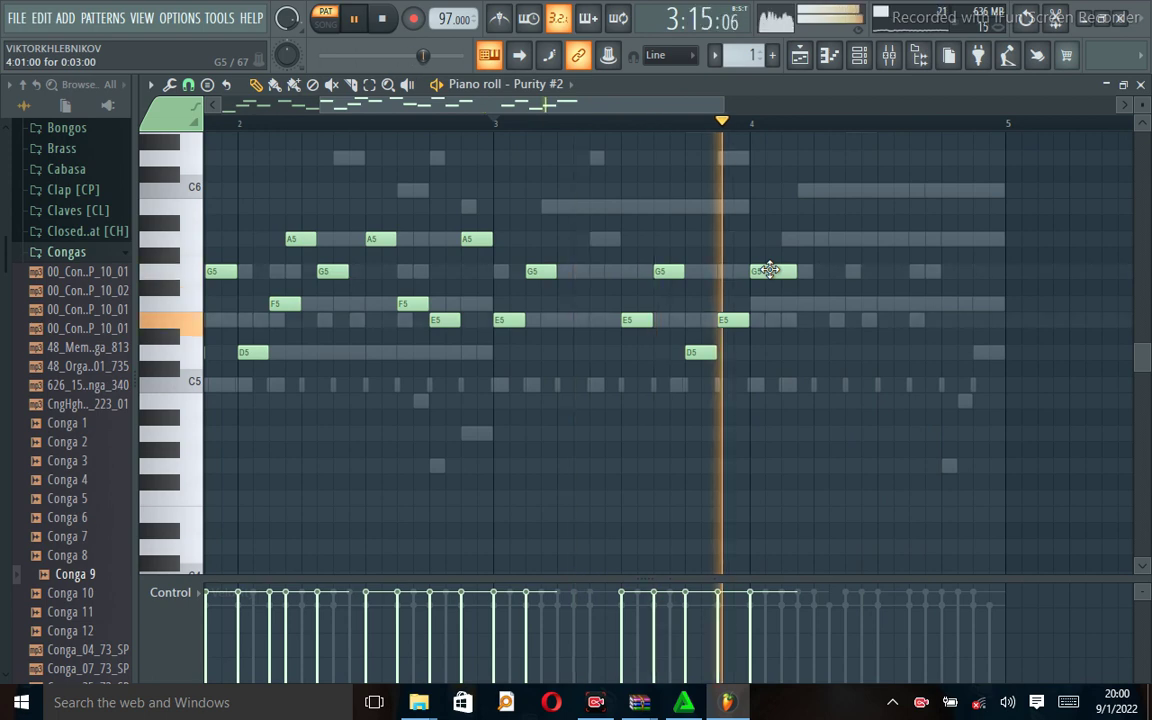
Step: Raise the three-step opening note of bar 4 to A5 and play it back
key("space")
left_click_drag(769, 270, 773, 238)
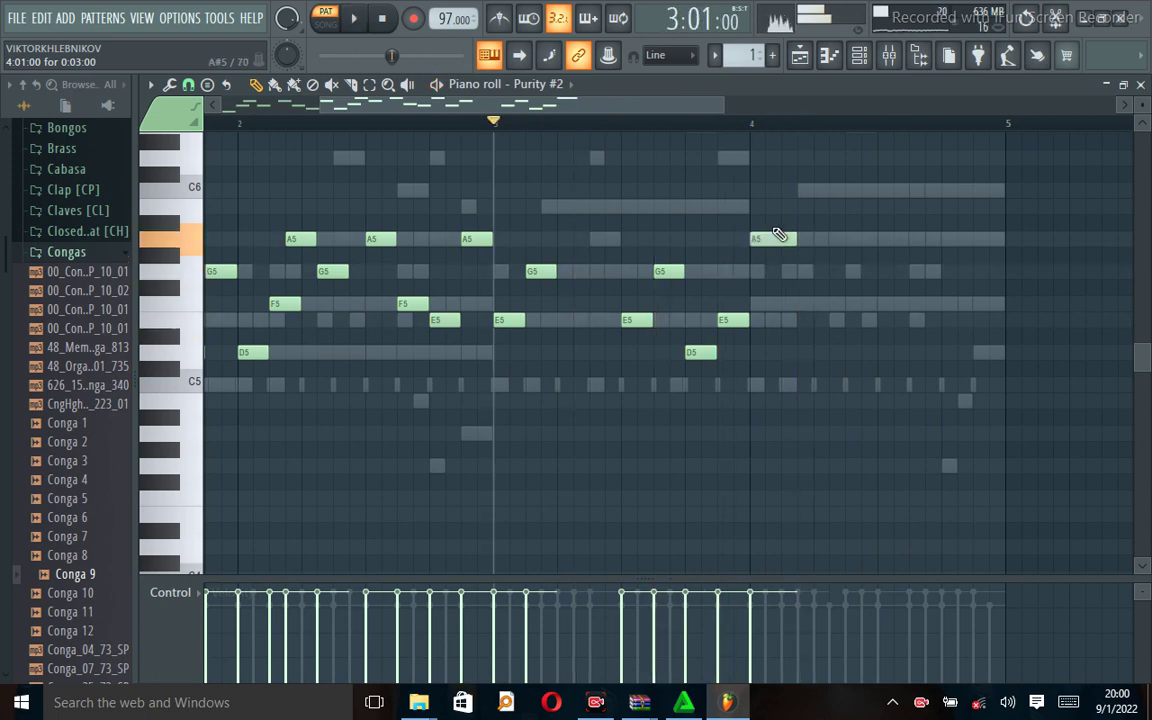
key("space")
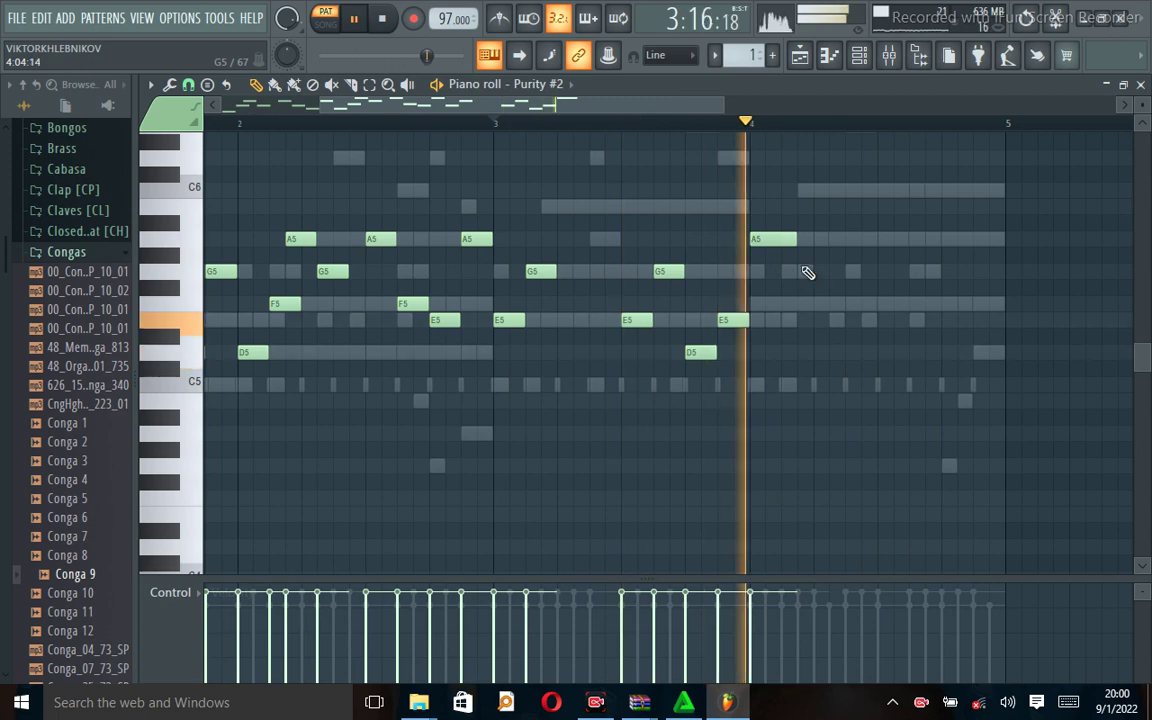
key("space")
Step: Continue bar 4 with a one-step G5 on step 4 and two-step notes F5 on step 5 and D5 on step 7
left_click(804, 271)
key("space")
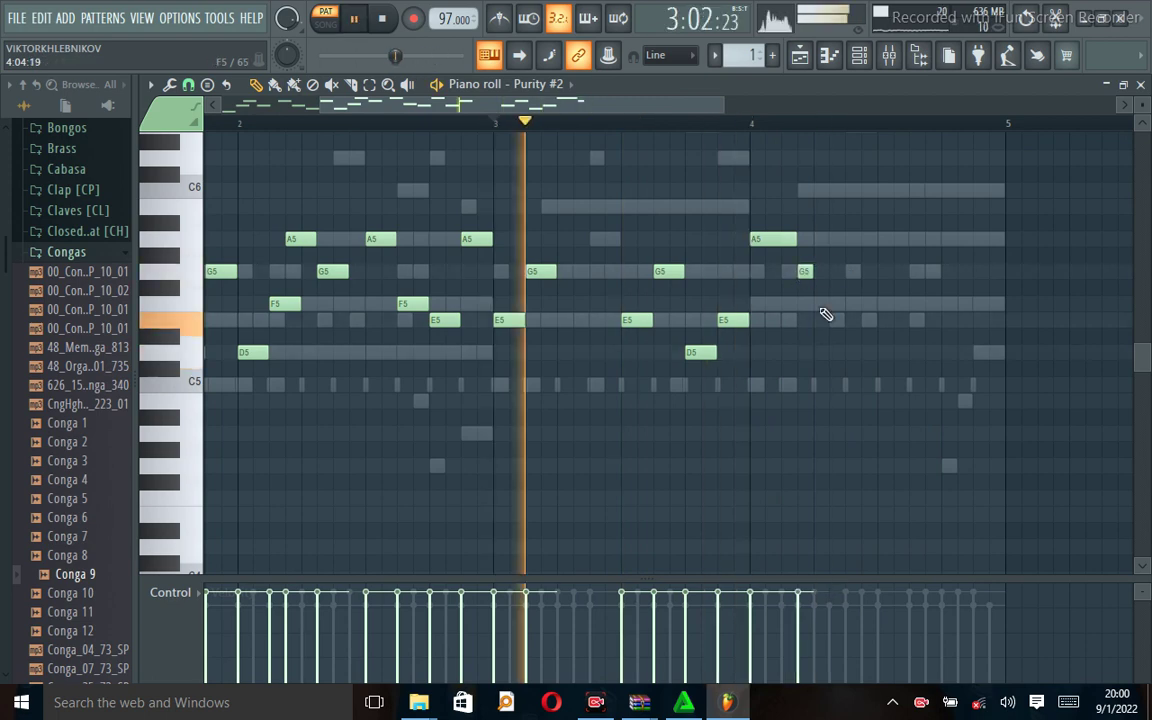
left_click(820, 302)
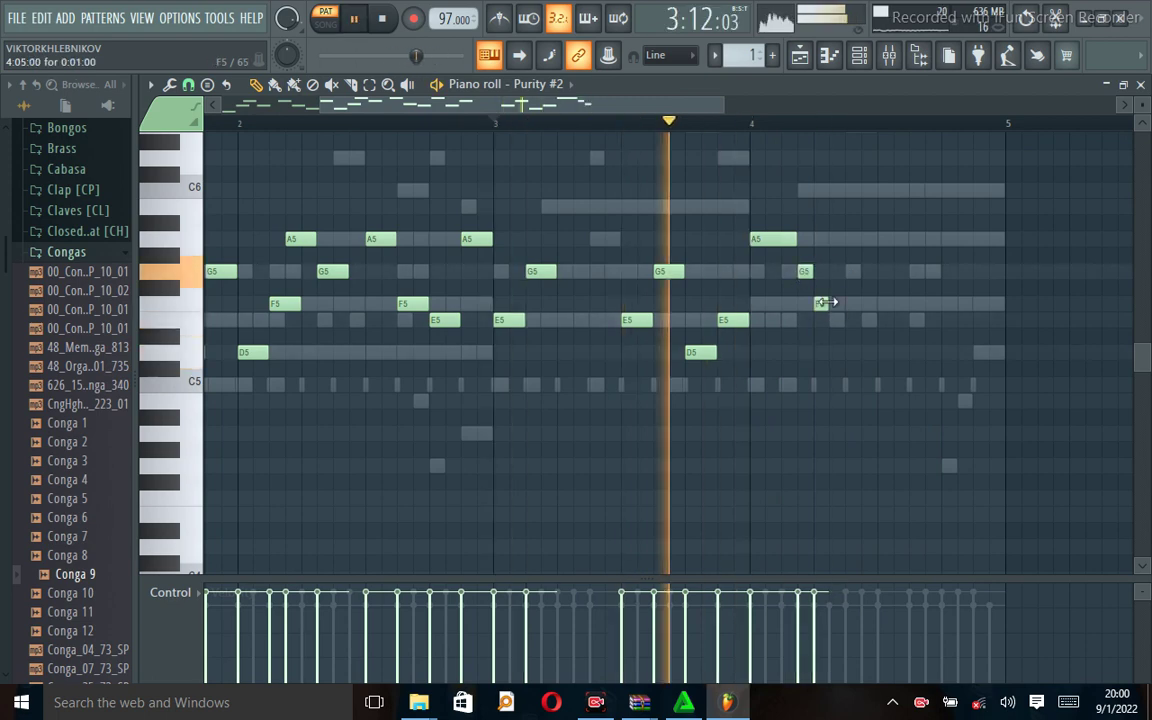
left_click_drag(827, 302, 846, 310)
key("space")
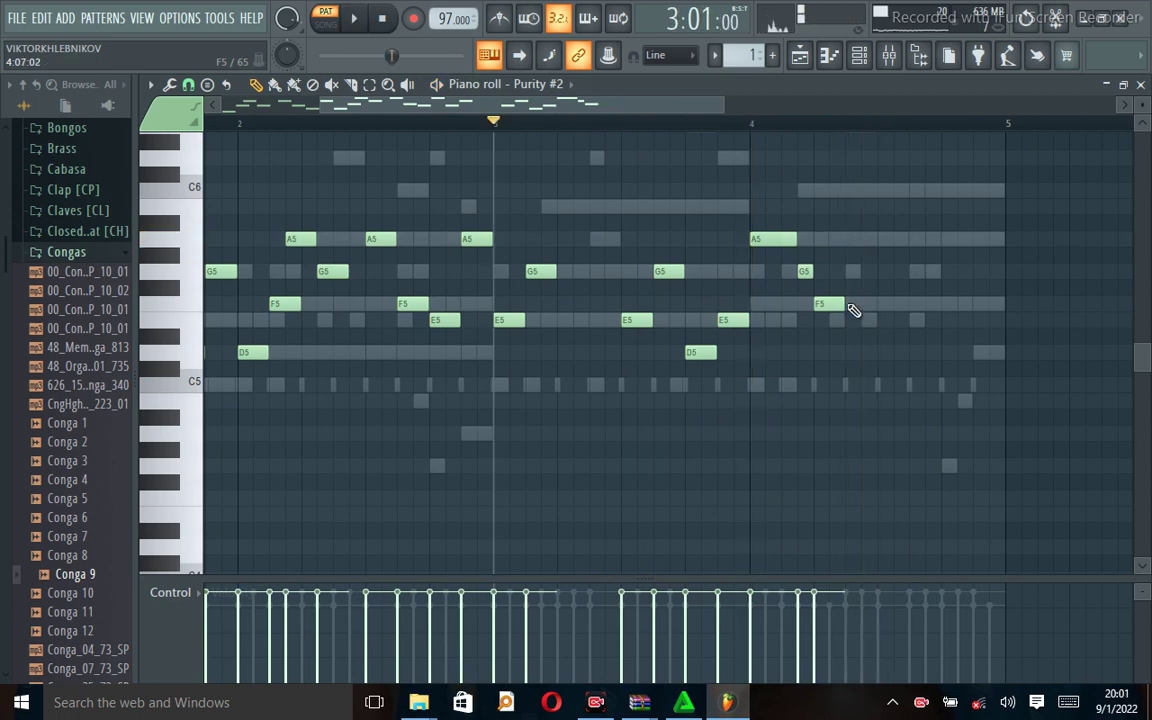
left_click(855, 353)
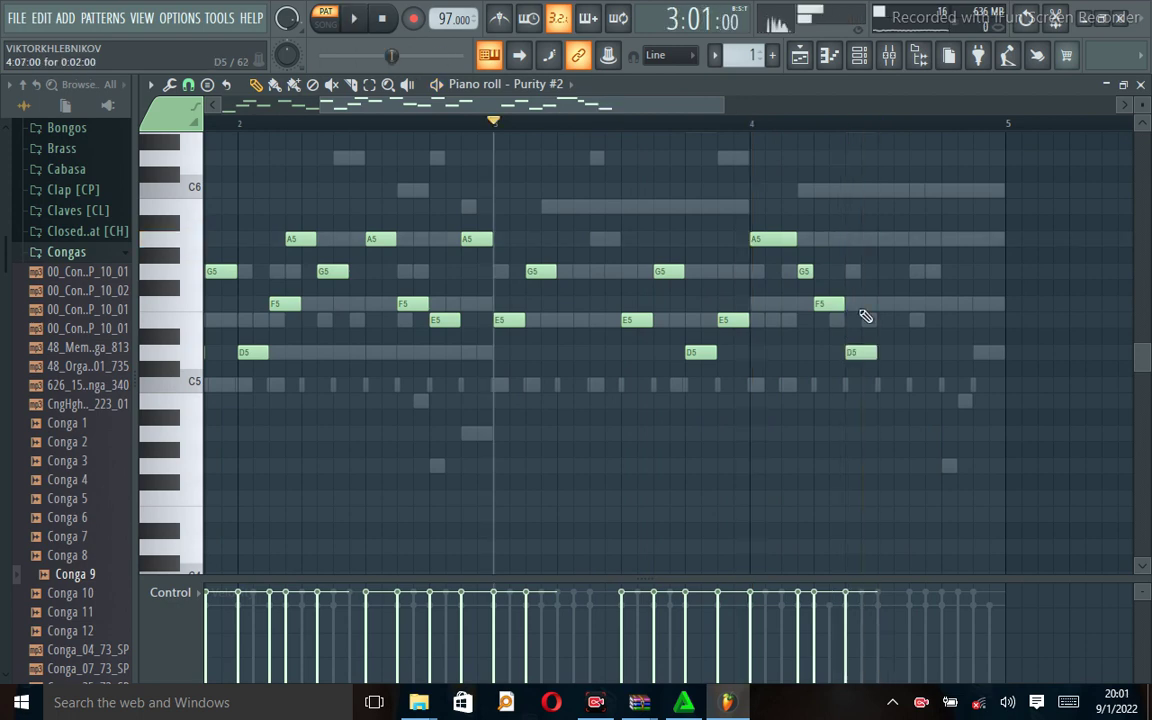
Step: Continue bar 4 with two-step F5 on step 9 and A5 on step 11, then a four-step G5 on step 13, and play it back
left_click(882, 303)
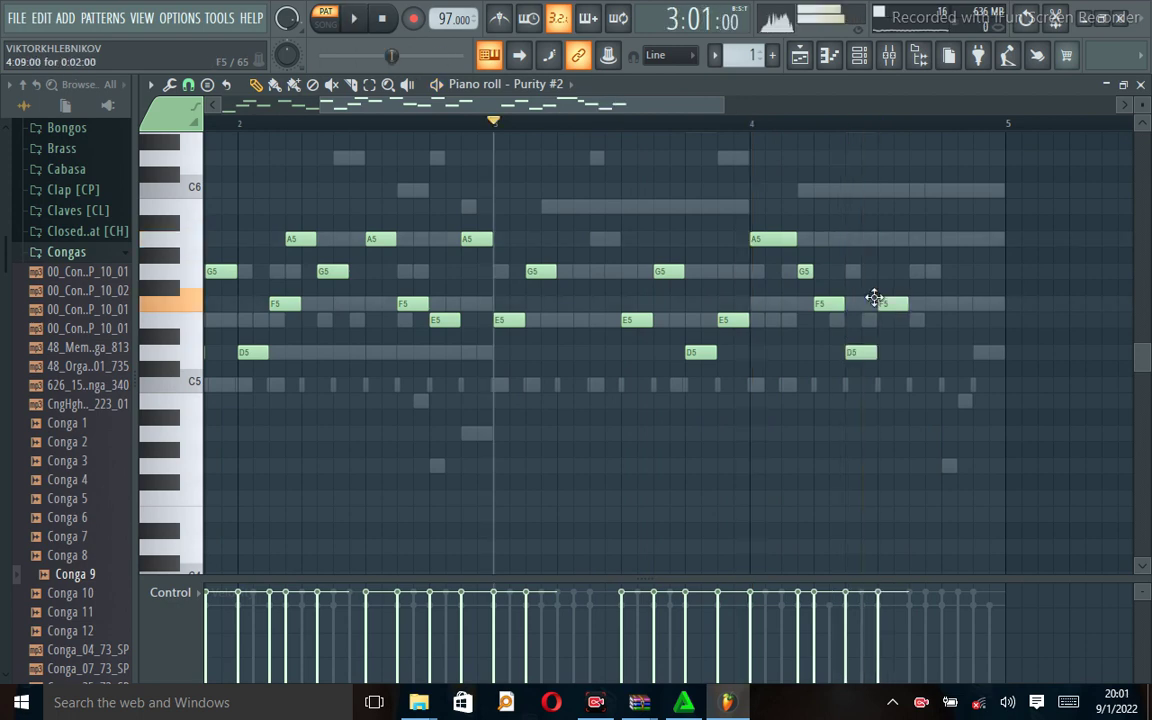
left_click(913, 240)
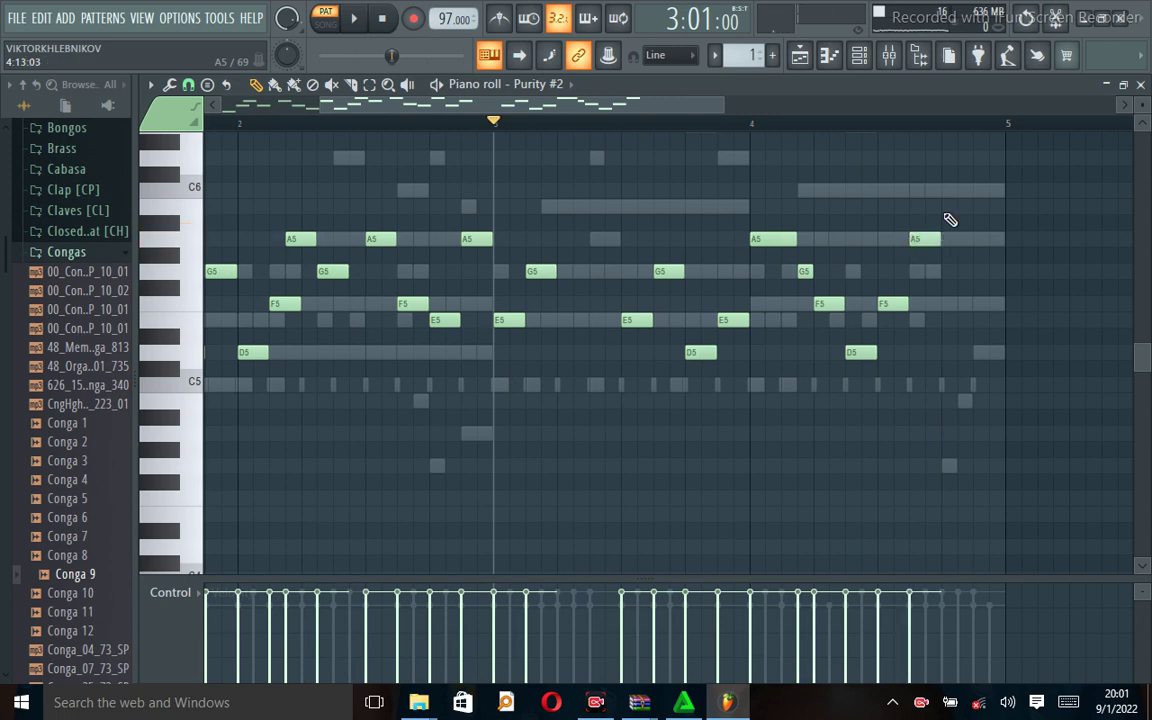
left_click(946, 270)
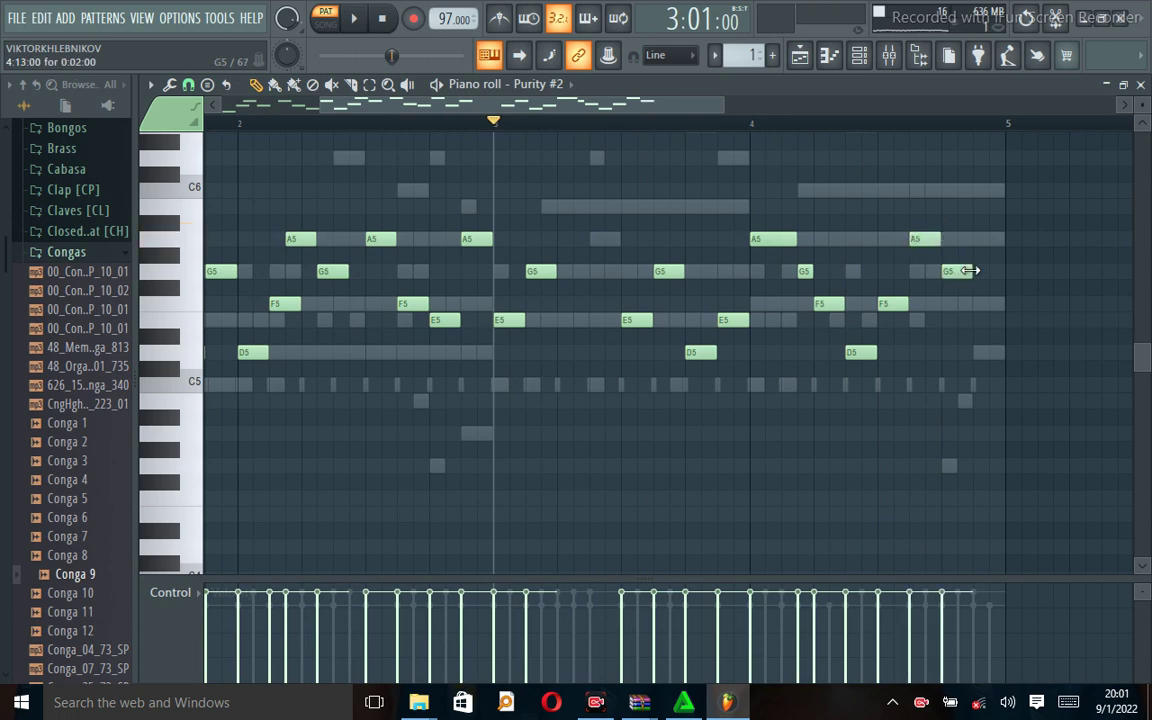
left_click_drag(966, 270, 1005, 270)
key("space")
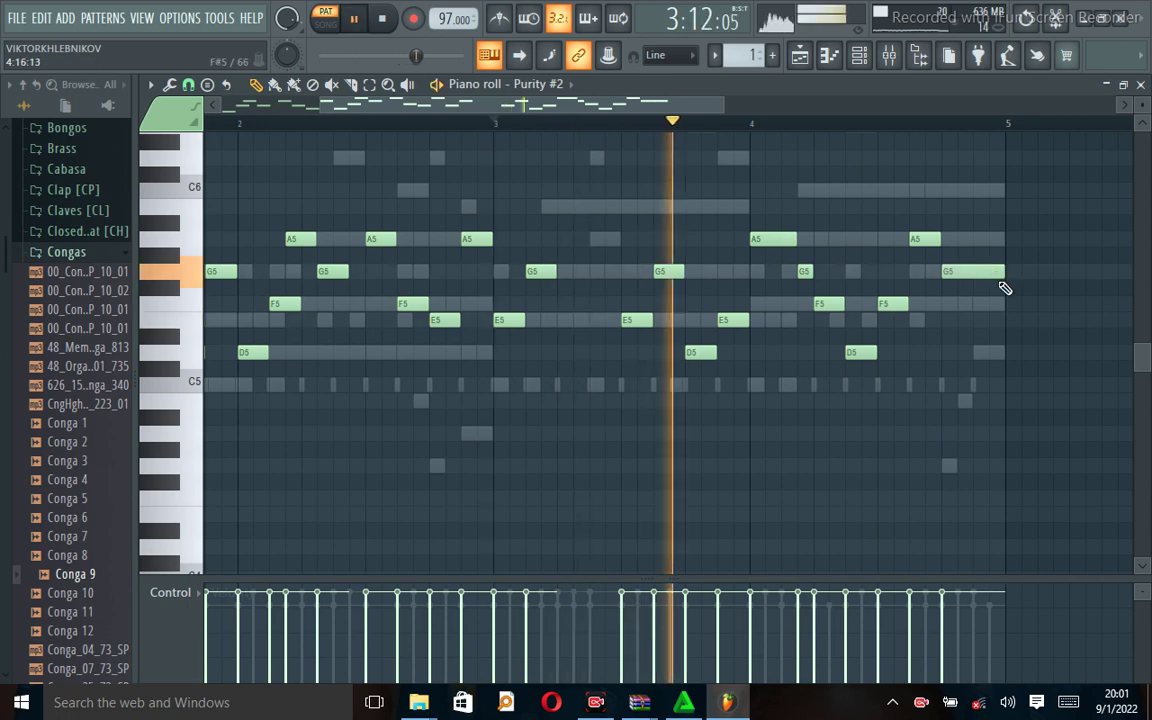
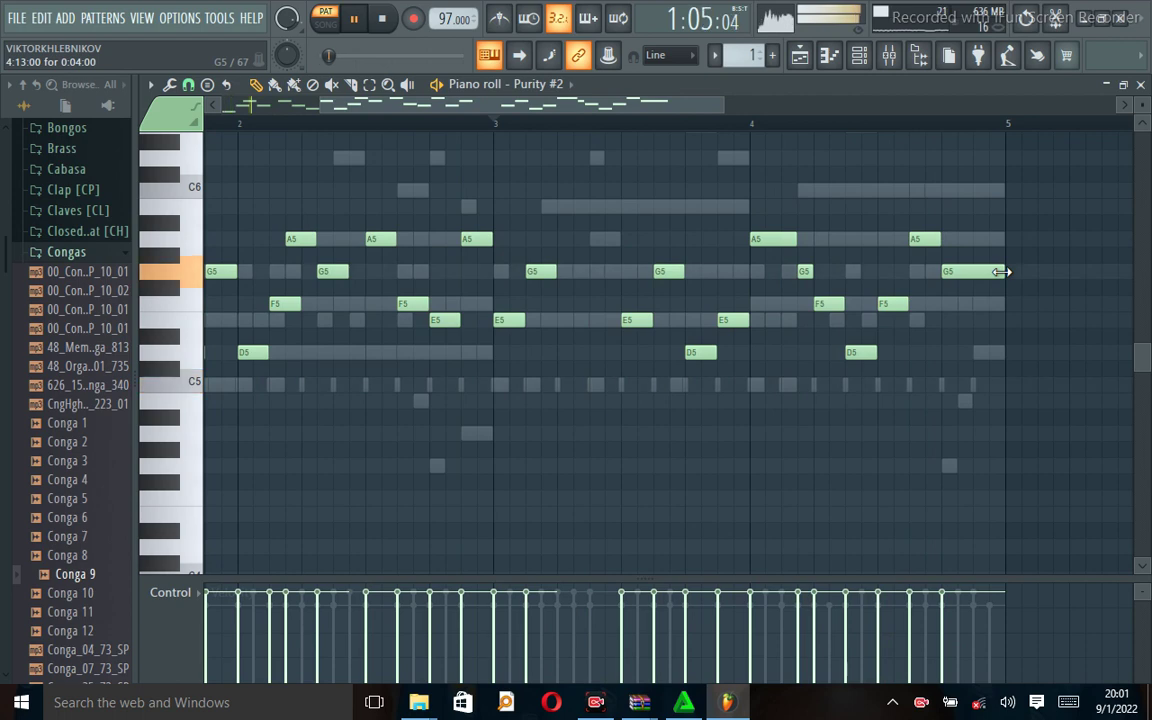
Step: Shorten the G5 on step 13 of bar 4 to two steps and add a two-step B5 on step 15
left_click_drag(1002, 271, 969, 288)
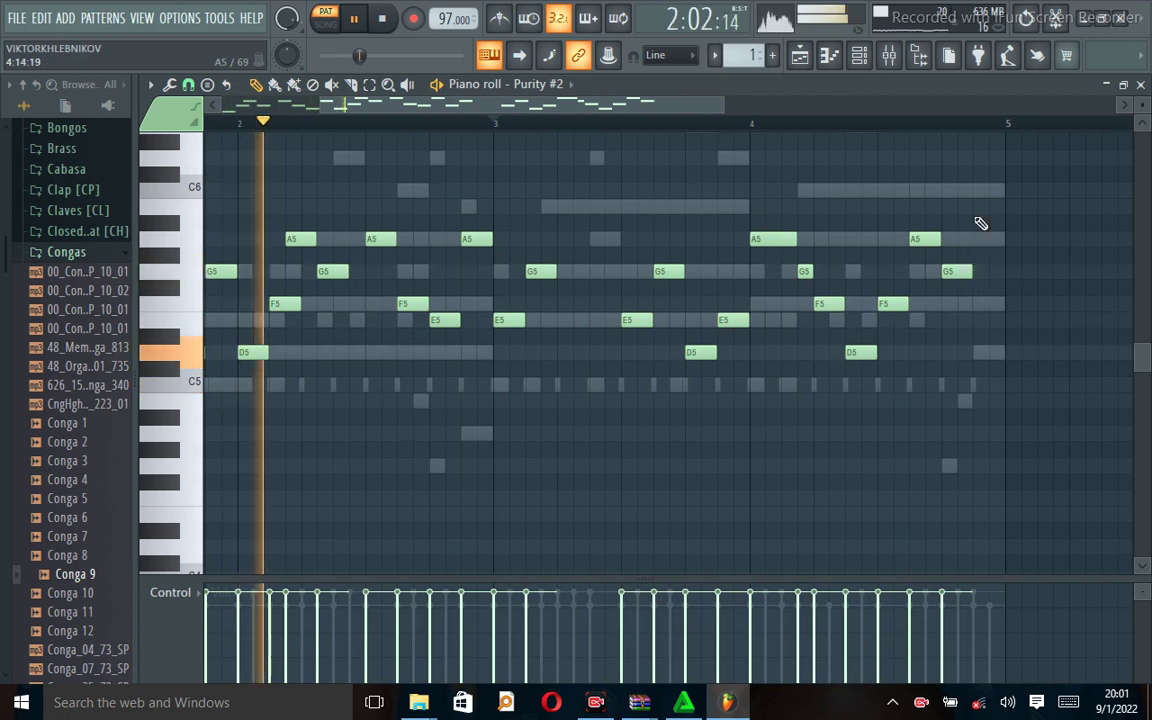
double_click(978, 208)
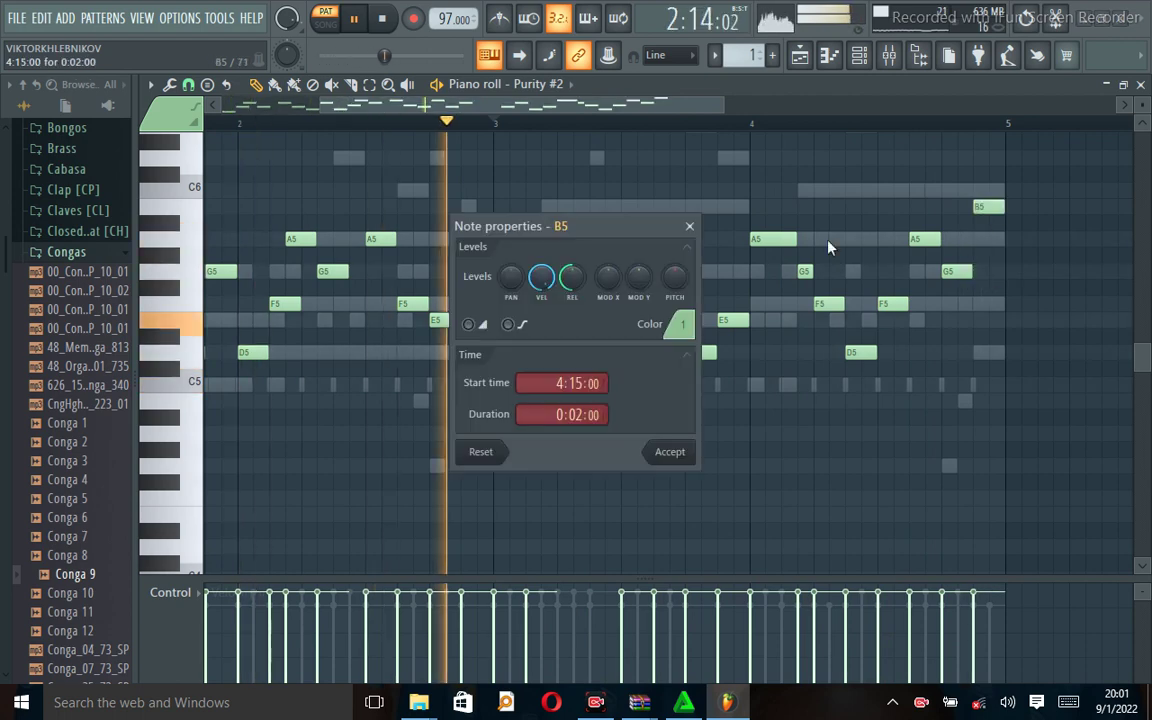
left_click(689, 226)
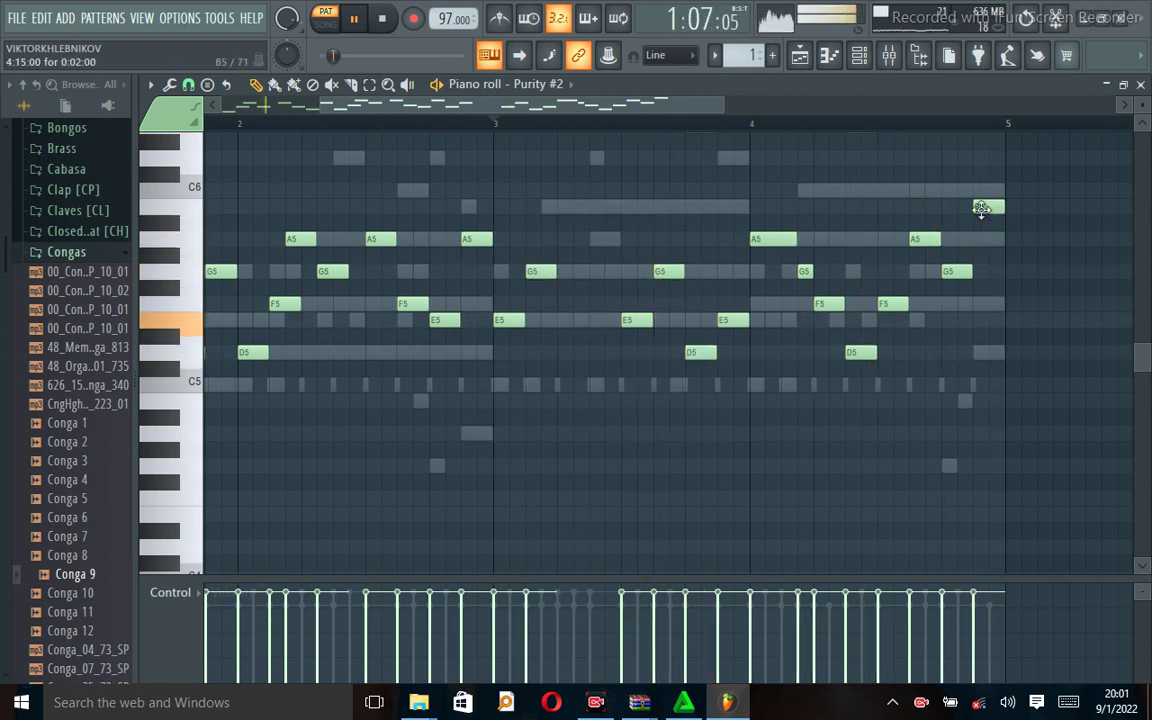
Step: Close the piano roll, lower the Purity #2 mixer track's volume slightly, and collapse the Congas sample folder
left_click(1141, 85)
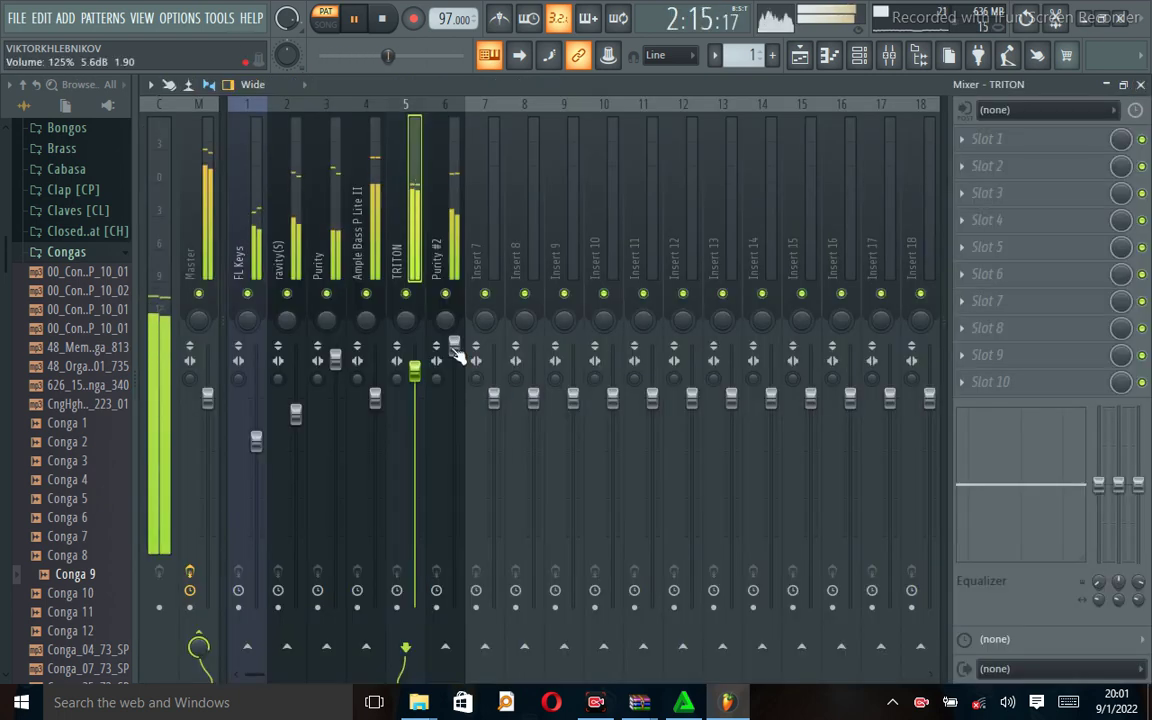
left_click_drag(454, 345, 454, 365)
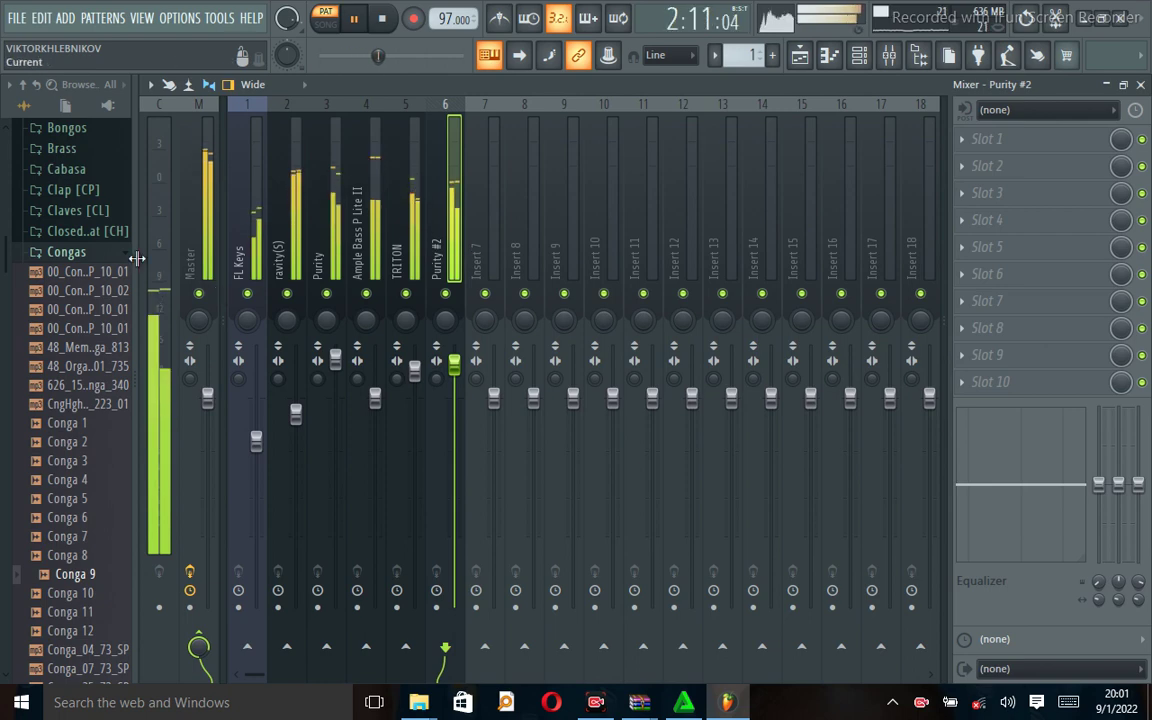
left_click(66, 252)
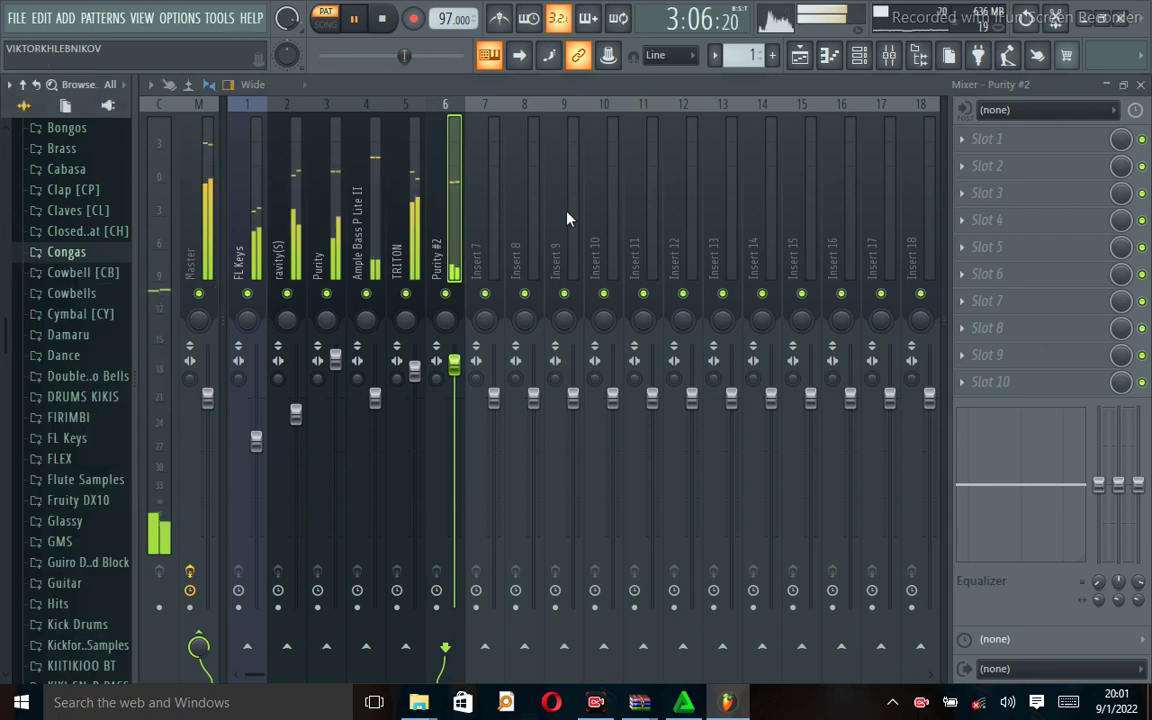
Step: Fill the 808 Kick channel with a hit on every fourth step
left_click(859, 55)
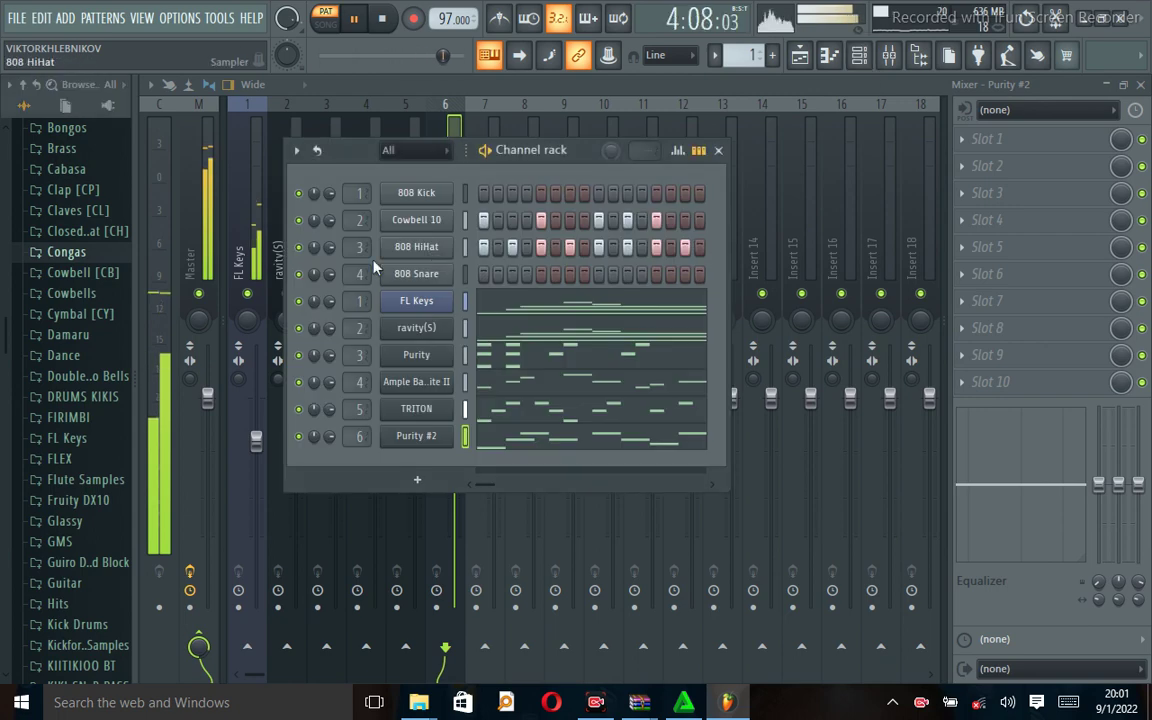
right_click(418, 195)
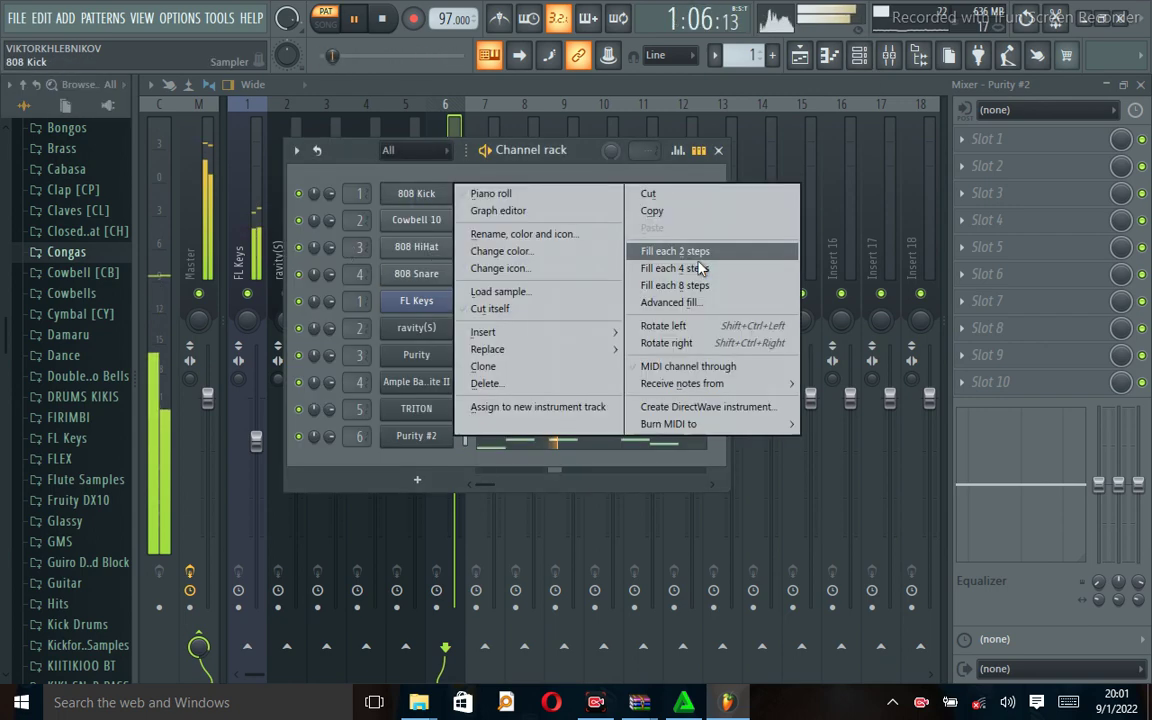
left_click(700, 268)
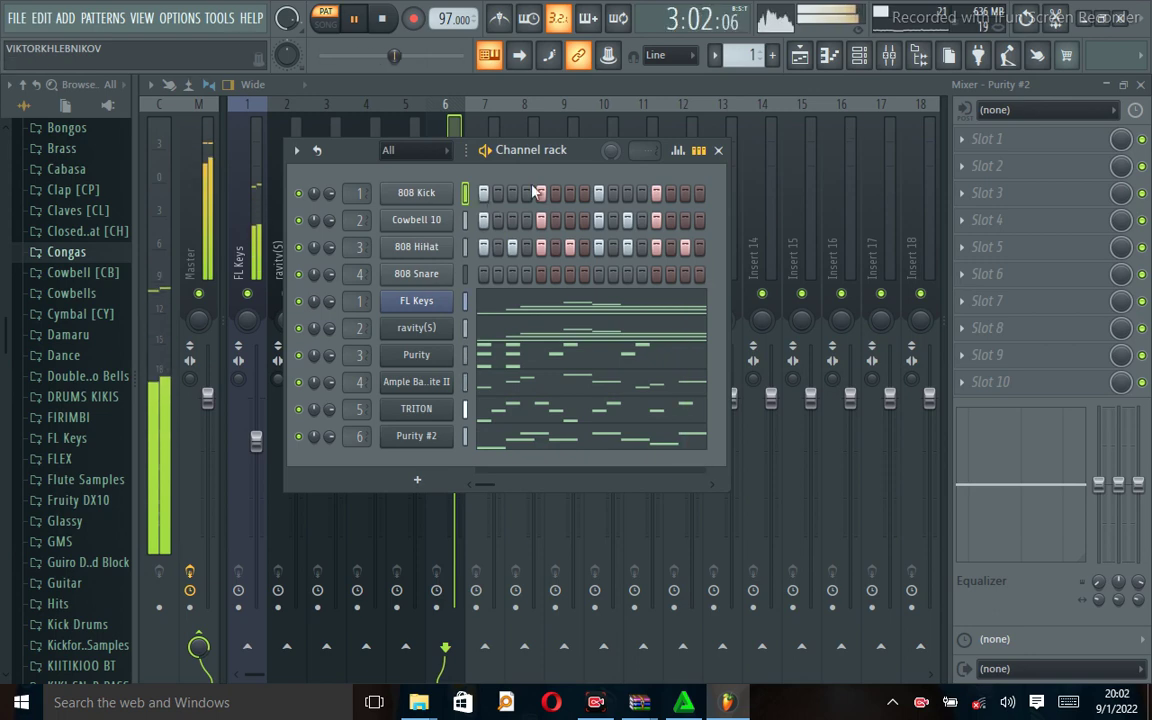
Step: Route the 808 Kick channel to mixer insert 7 and raise that track's volume to 119%
left_click(888, 58)
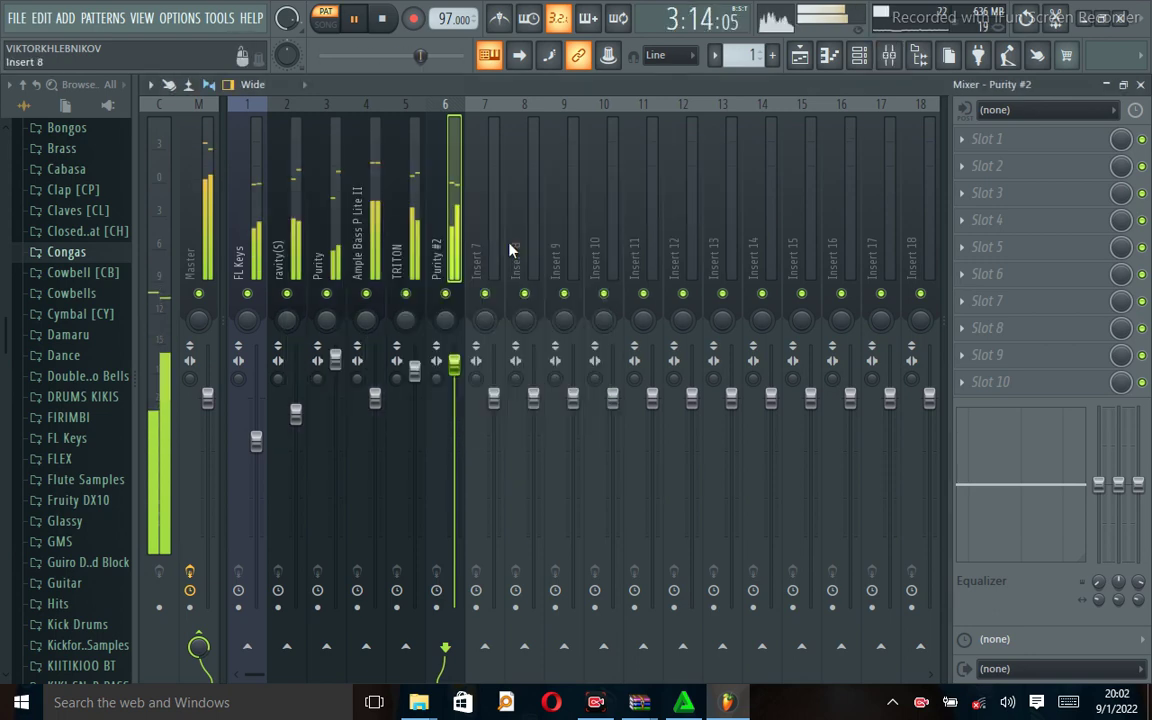
left_click(494, 262)
right_click(494, 262)
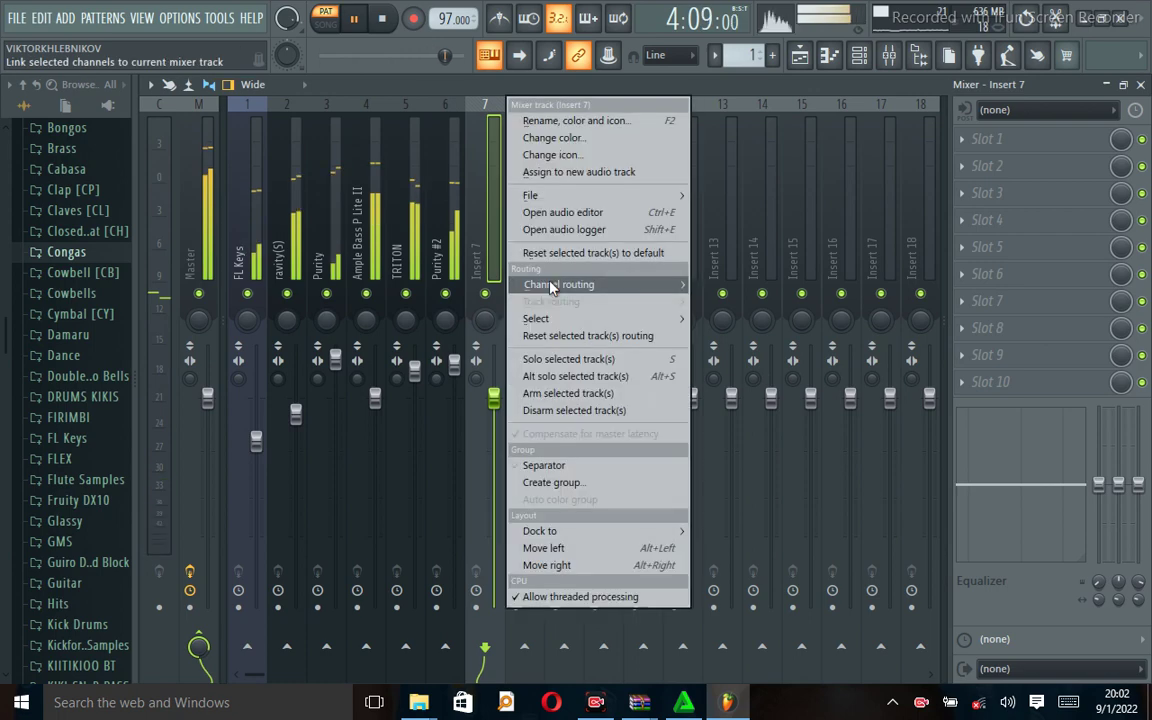
mouse_move(600, 283)
left_click(760, 283)
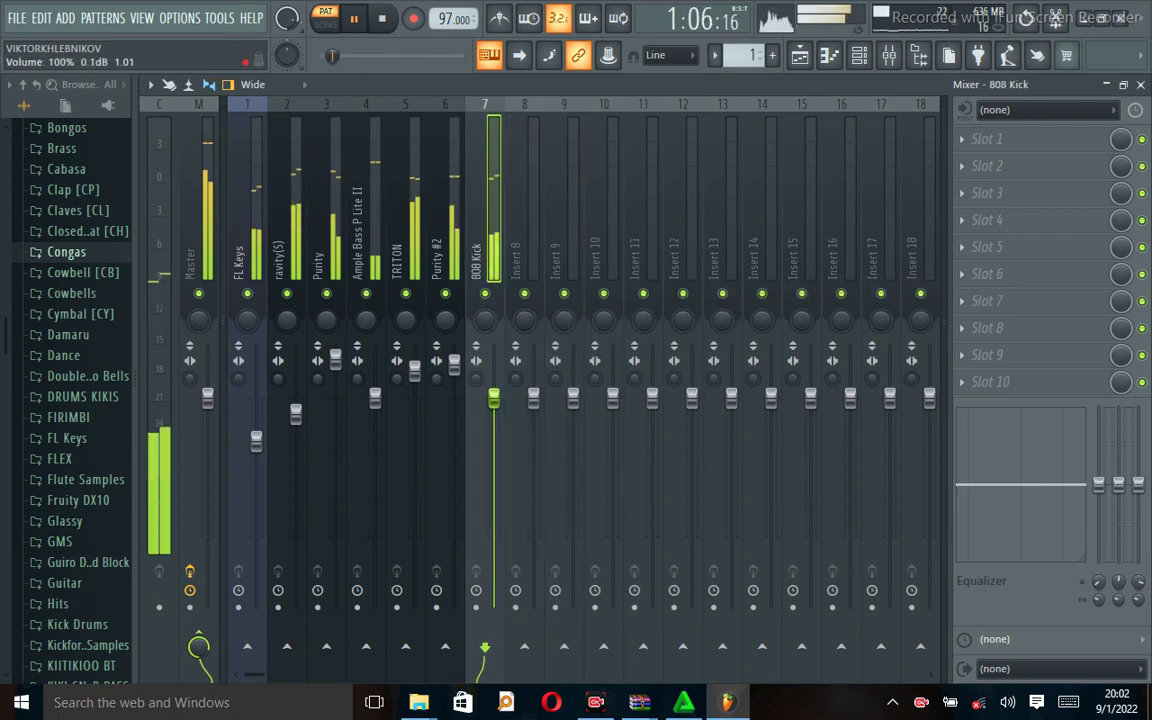
left_click_drag(494, 398, 494, 357)
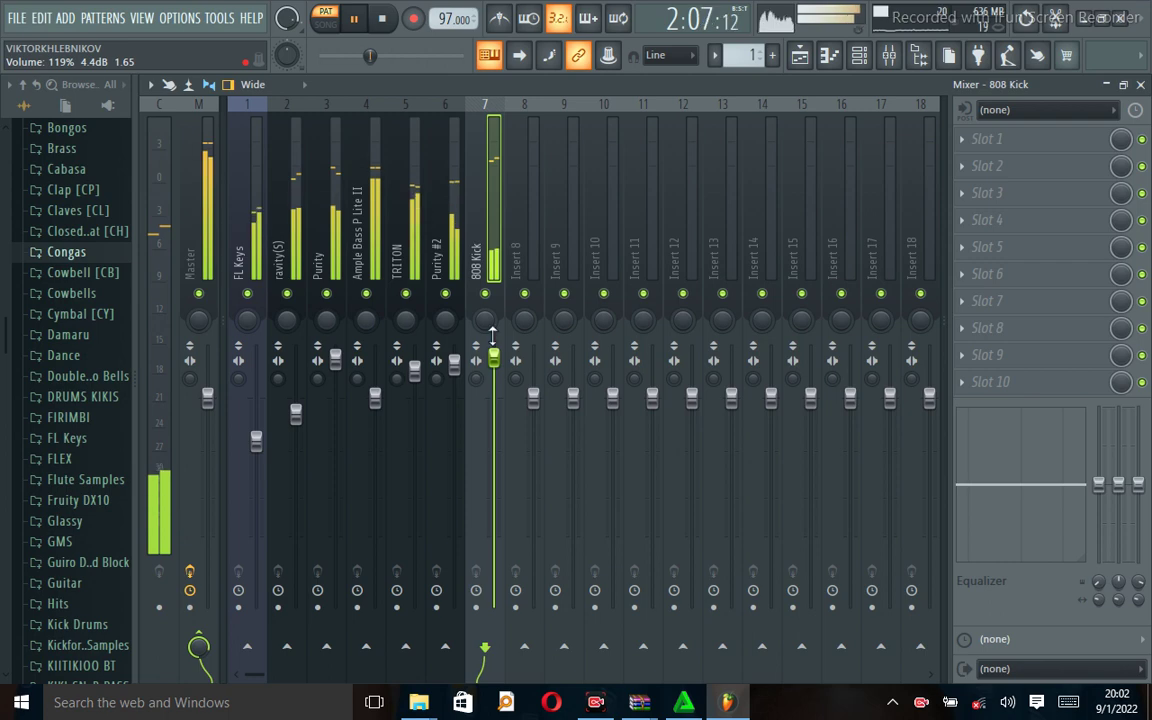
Step: Route the Cowbell 10 channel to mixer insert 8 and raise that track's volume to 116%
left_click(800, 55)
left_click(800, 55)
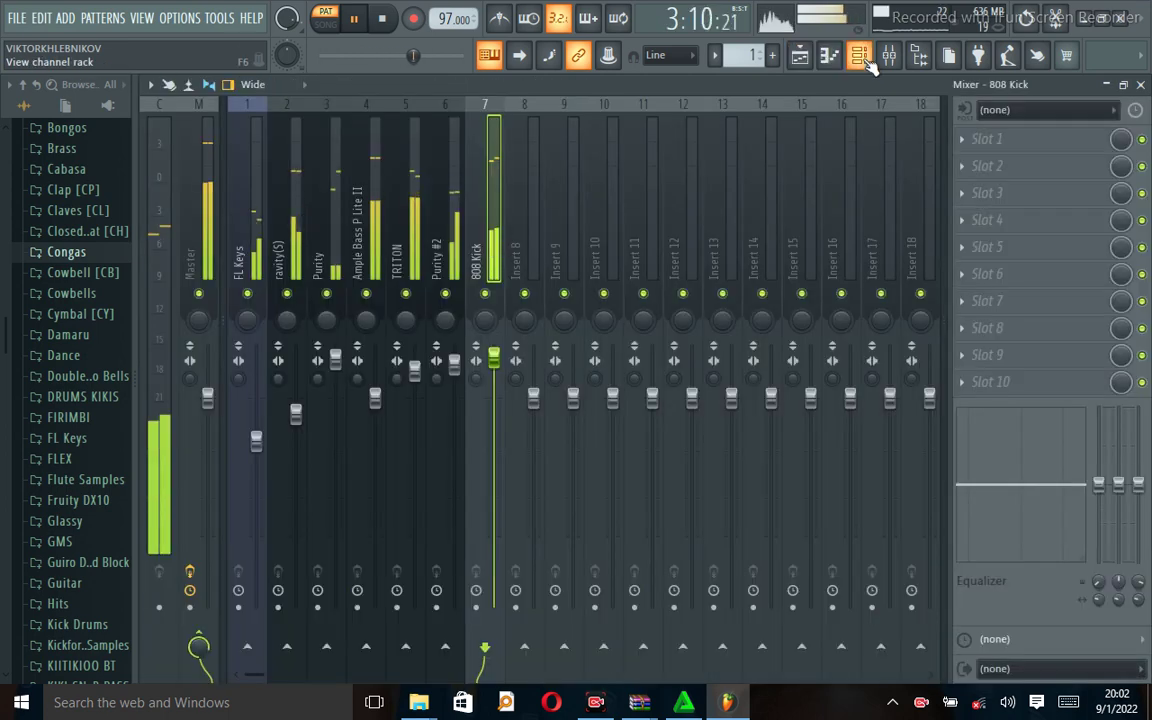
left_click(862, 57)
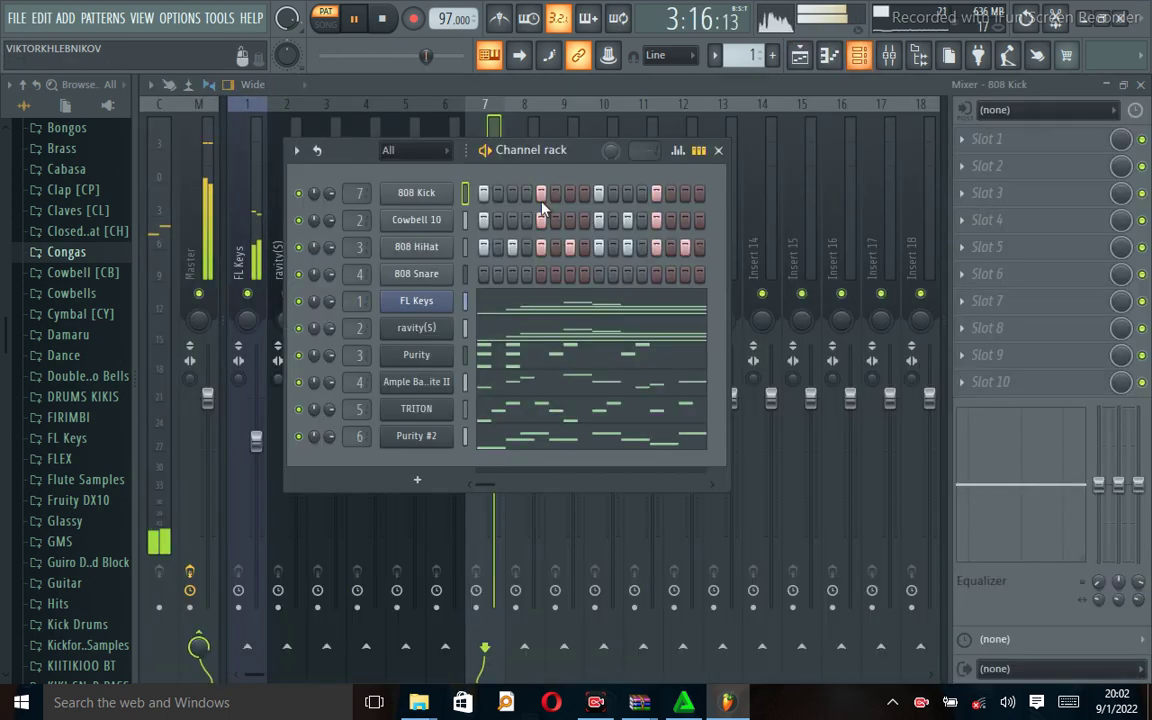
left_click(466, 221)
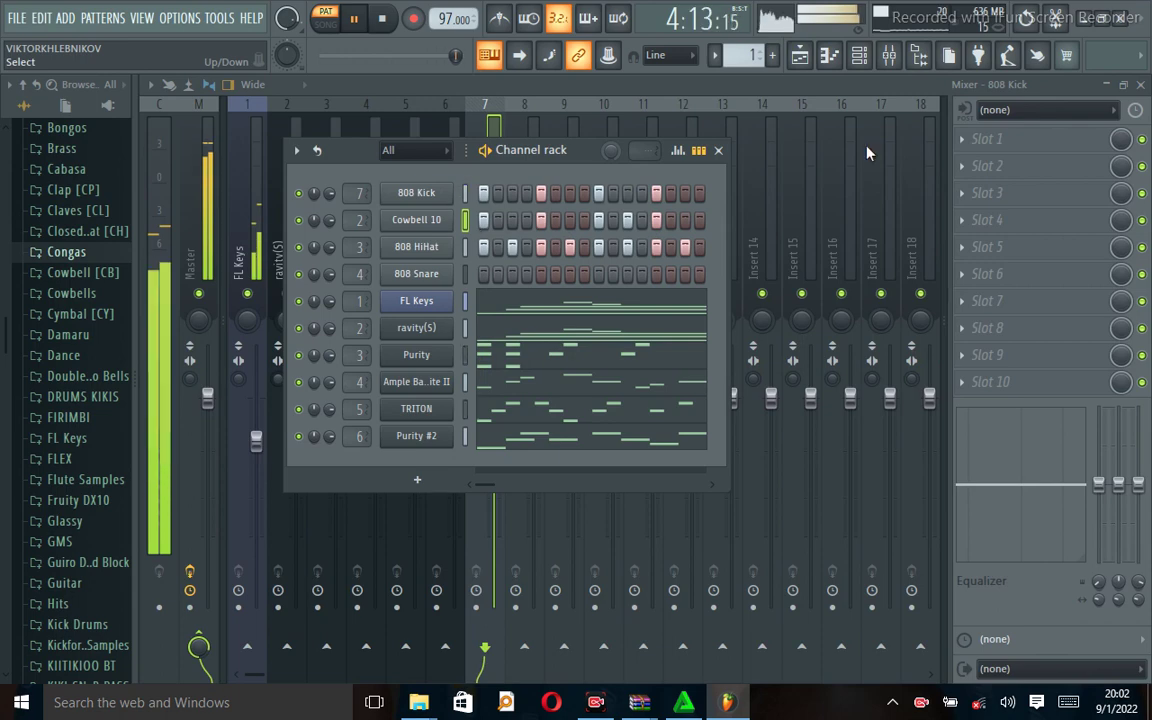
left_click(888, 57)
right_click(533, 250)
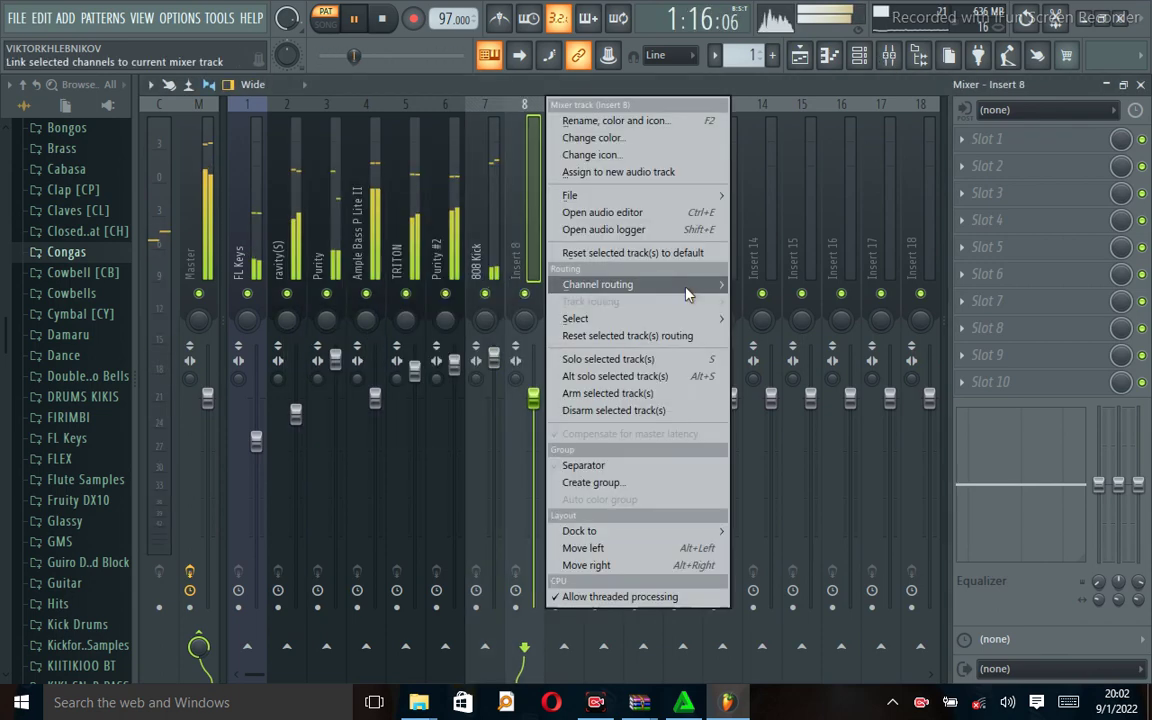
left_click(688, 288)
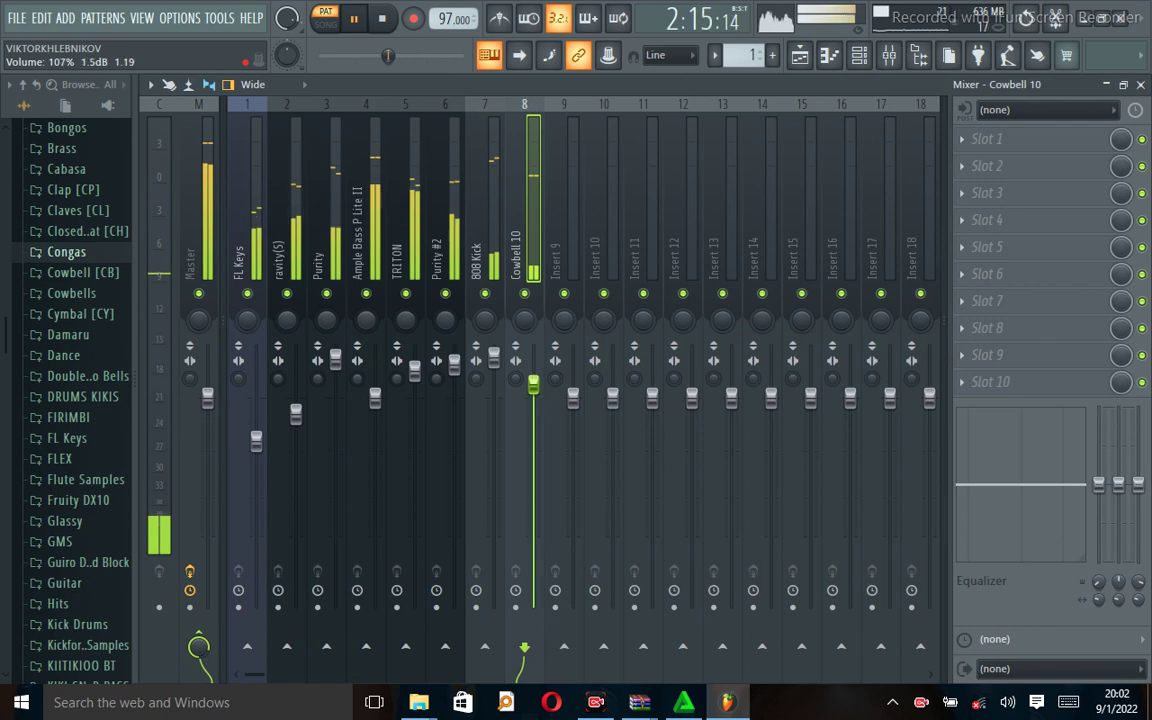
left_click_drag(533, 383, 533, 365)
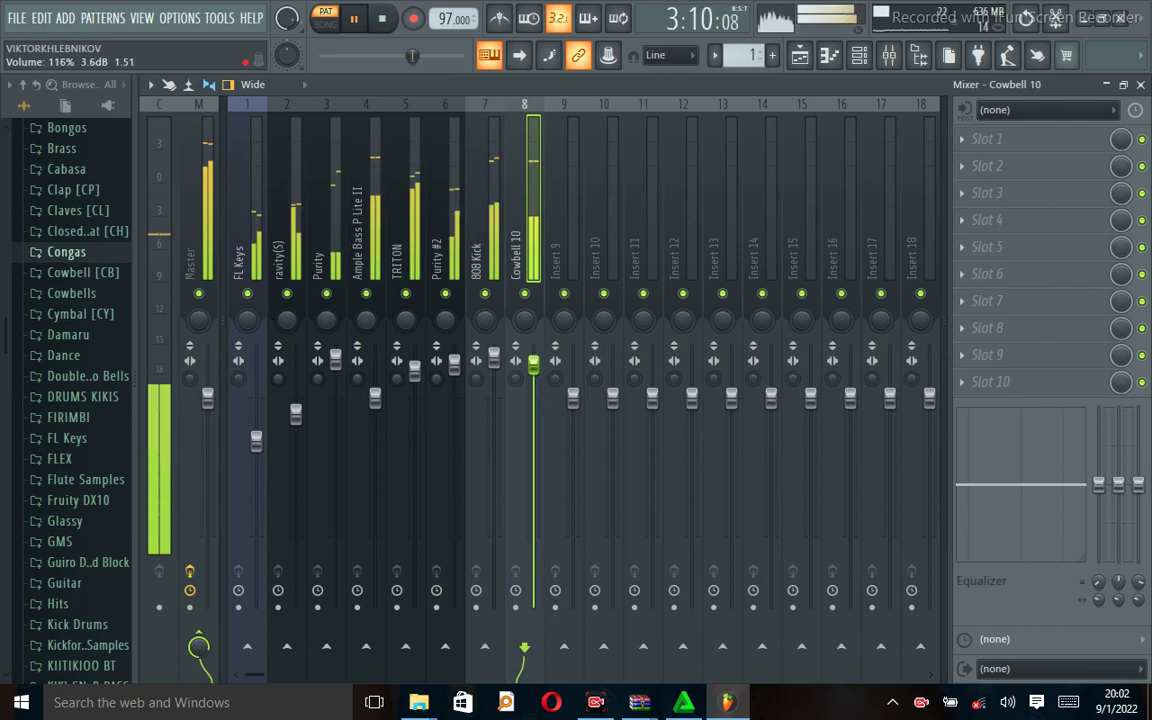
Step: Delete the 808 HiHat channel from the channel rack
left_click(862, 58)
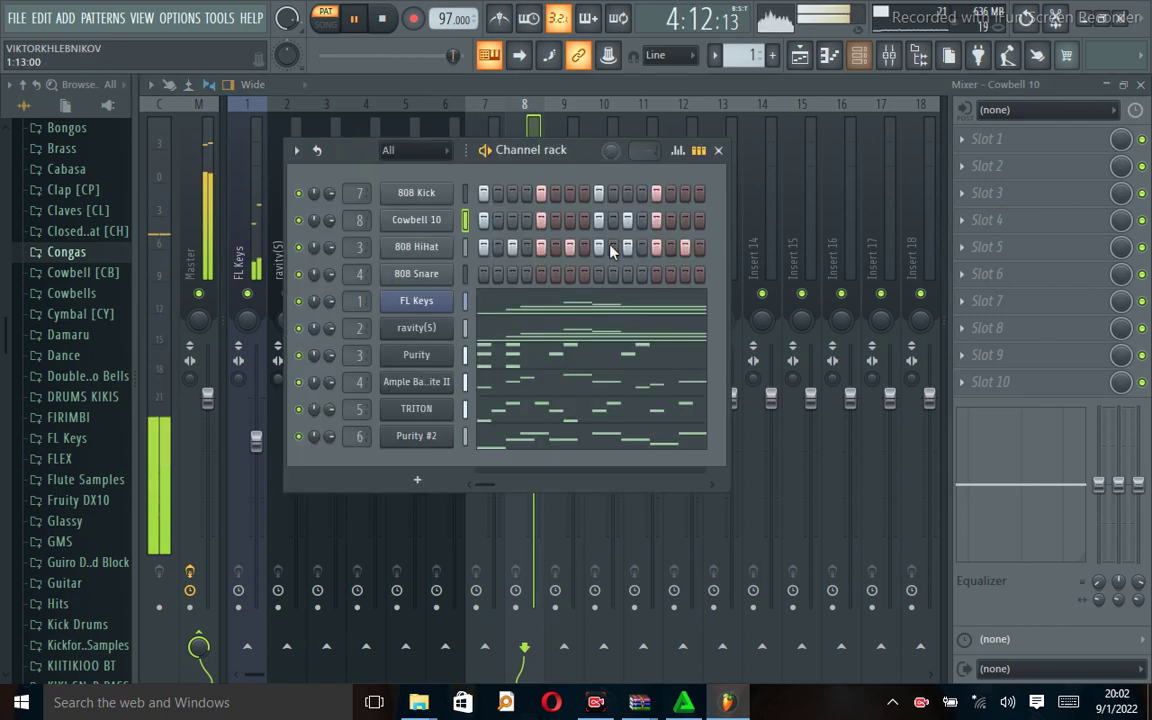
left_click(465, 248)
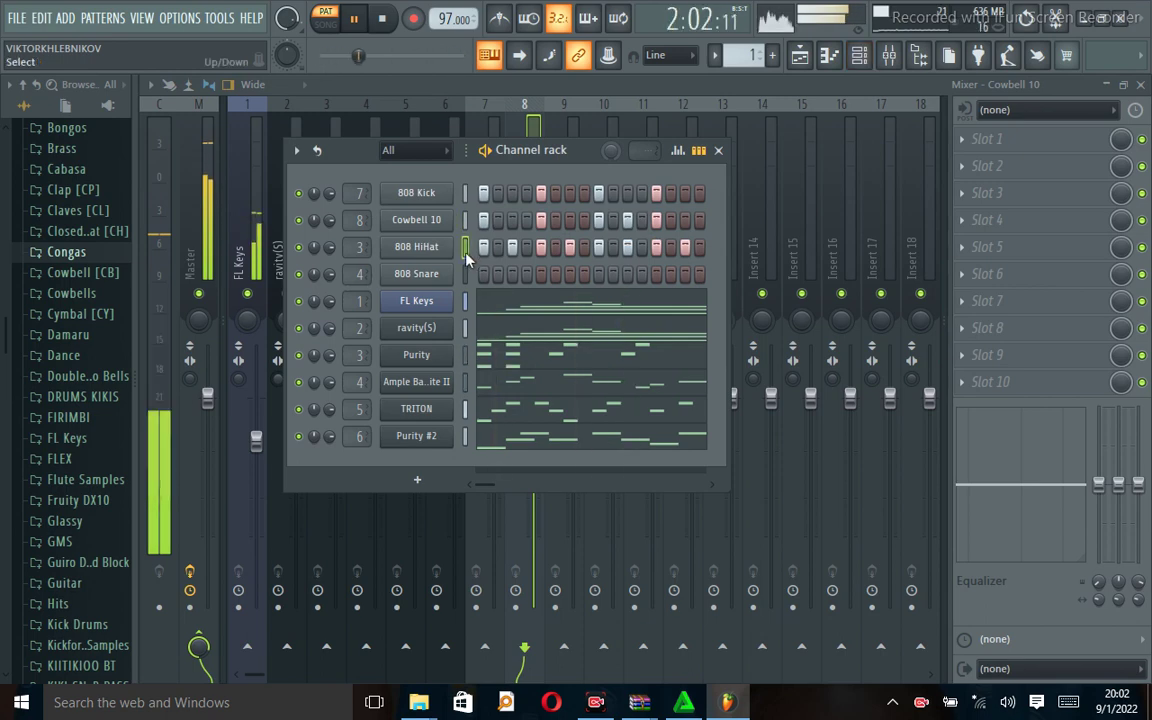
right_click(445, 247)
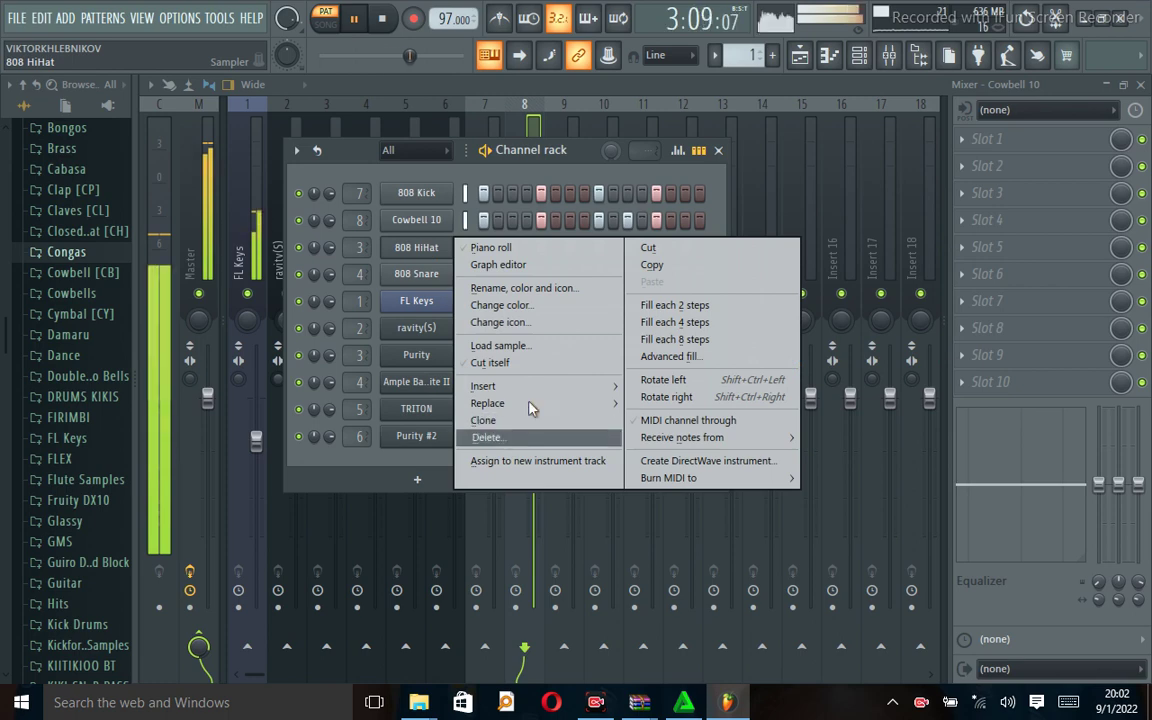
left_click(505, 437)
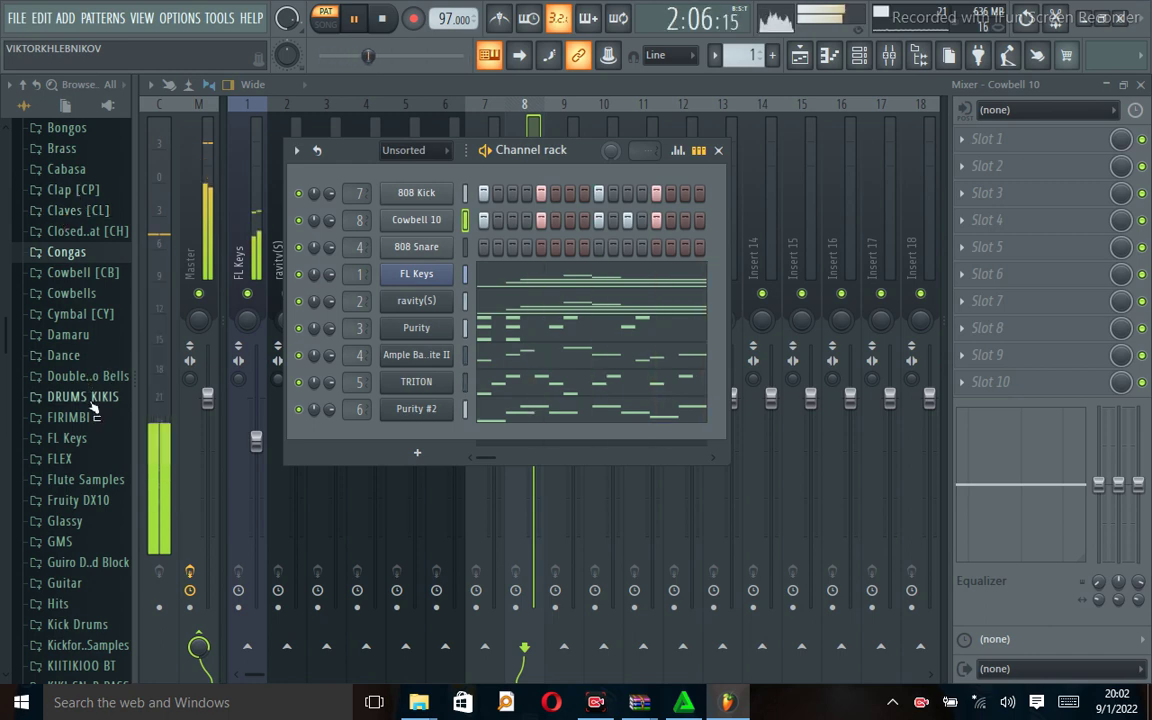
Step: Expand the TICK sample folder and audition sticknoise 03 and sticknoise 09 over the running beat
scroll(95, 410, "down", 4)
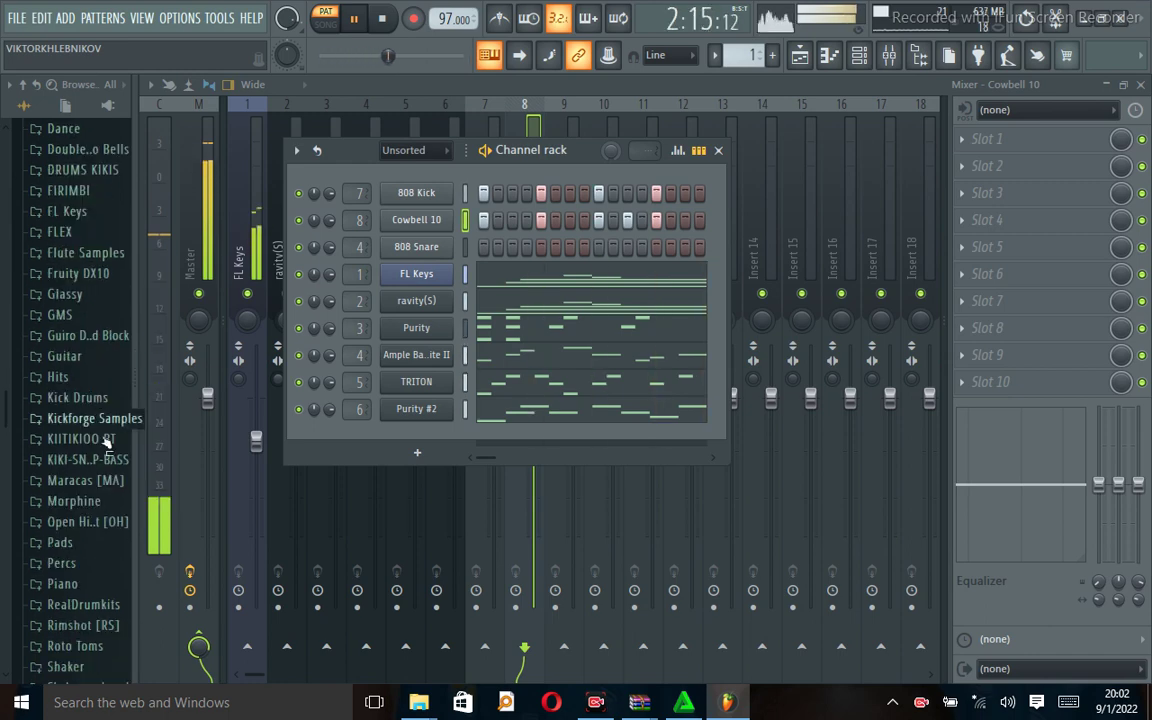
scroll(107, 445, "down", 5)
scroll(105, 447, "down", 2)
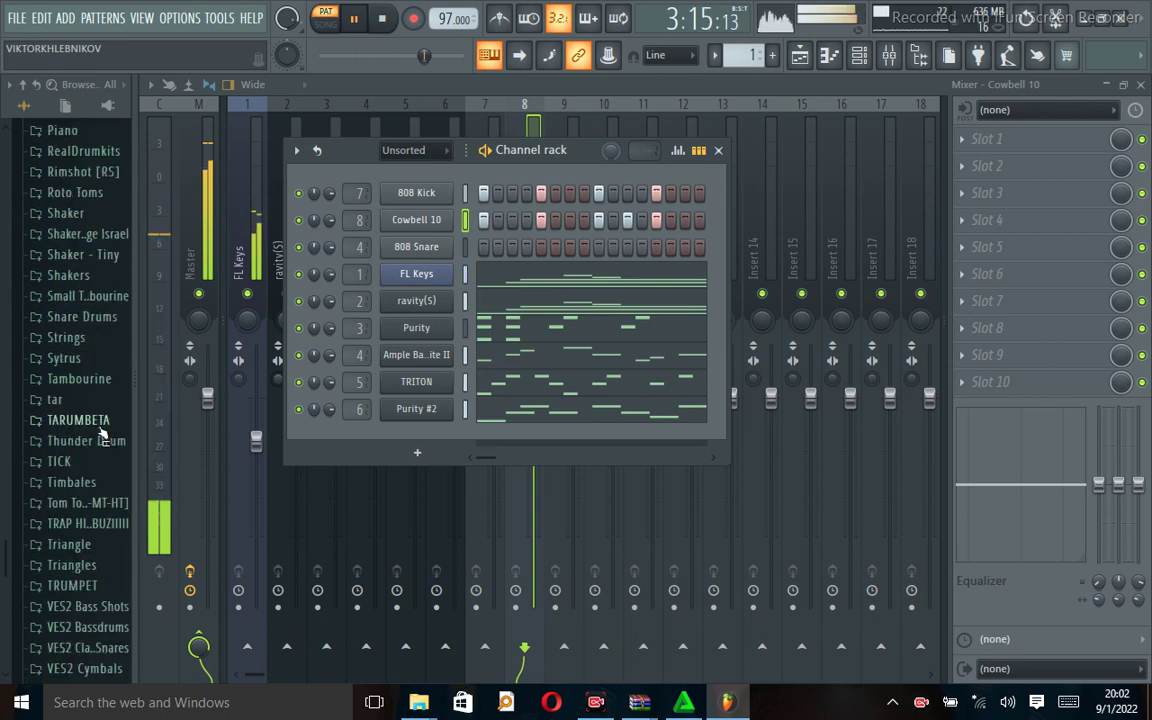
left_click(62, 476)
left_click(88, 481)
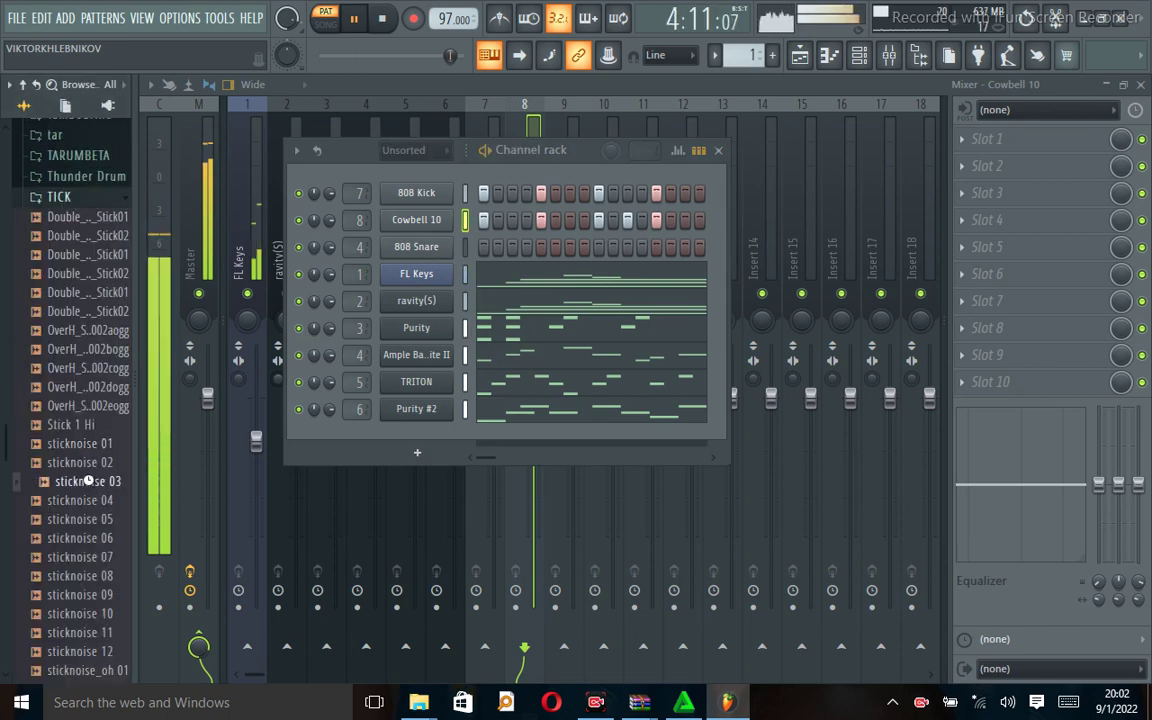
left_click(86, 595)
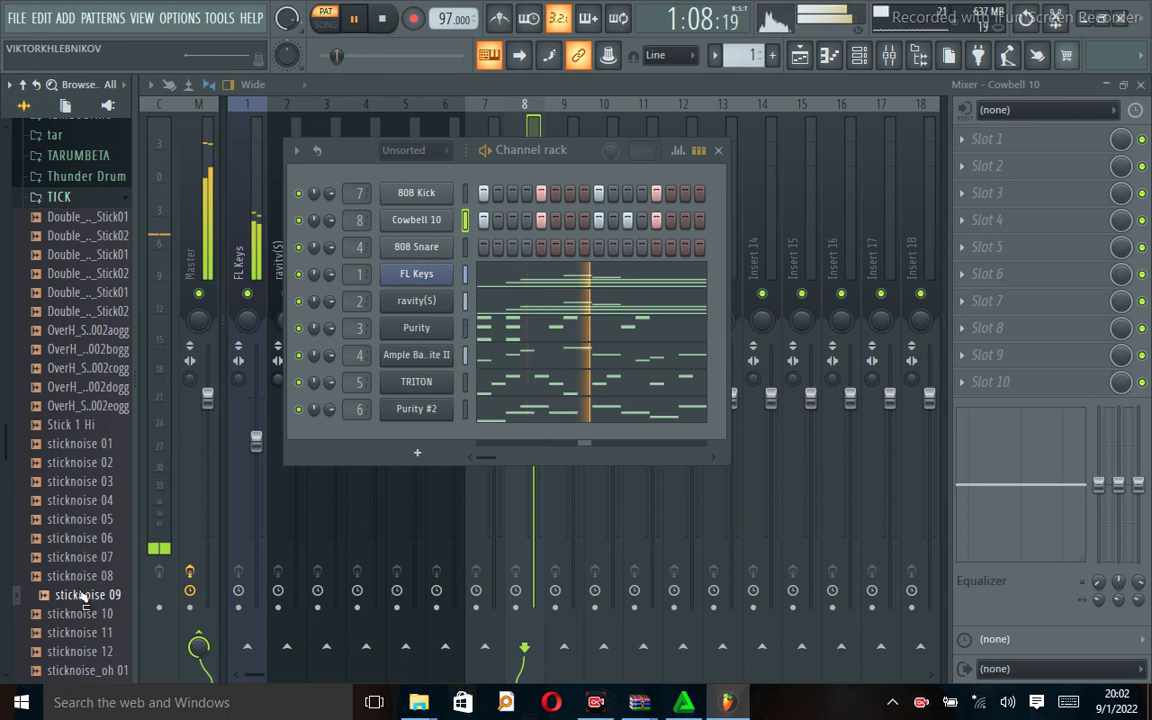
Step: Stop playback and audition several sticknoise and sticknoise_oh samples in the TICK folder, including sticknoise 06 and sticknoise 05
key("space")
scroll(82, 540, "down", 8)
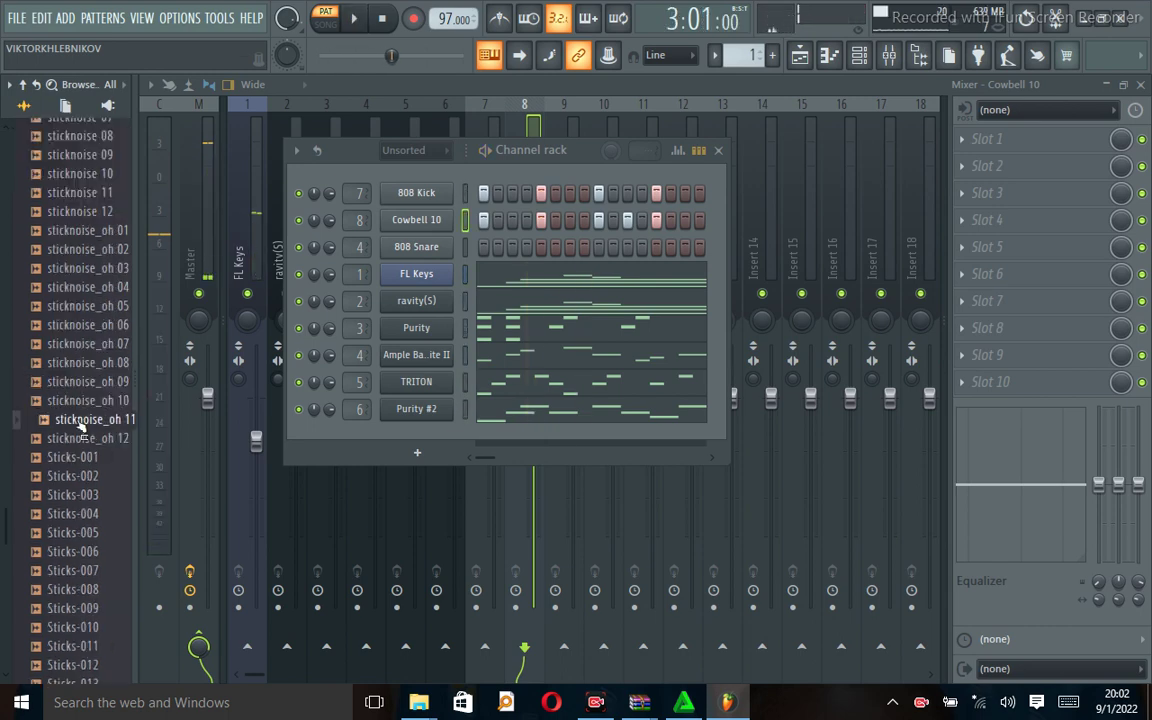
left_click(78, 494)
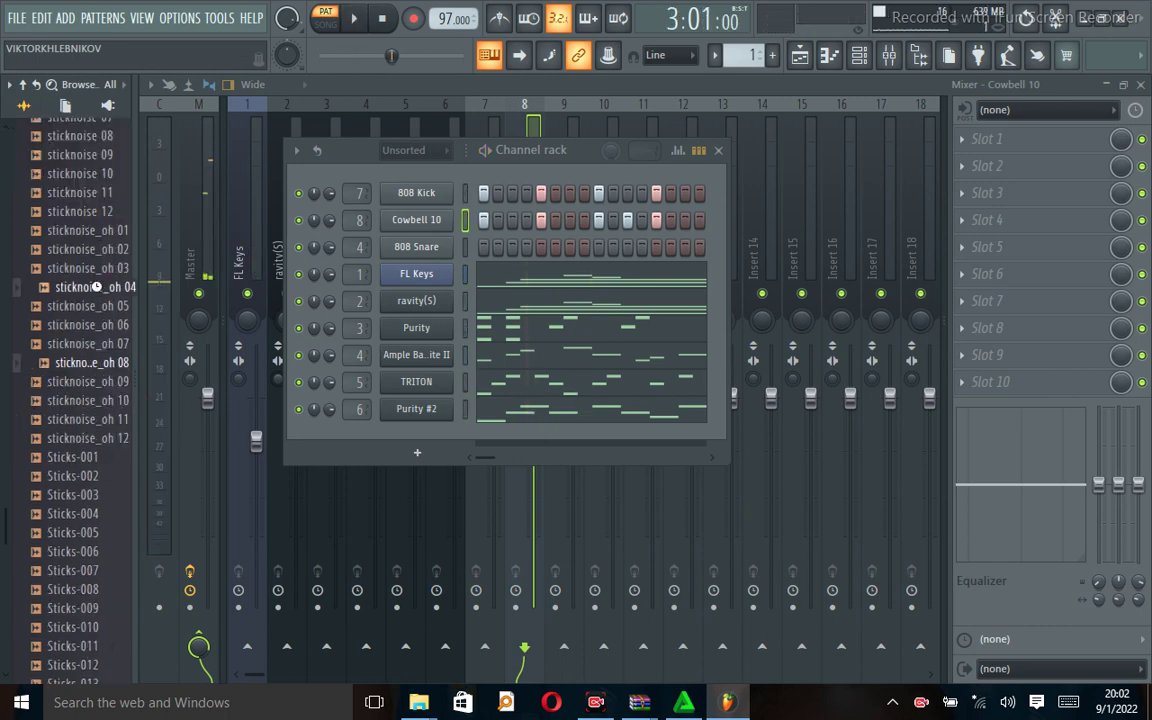
left_click(97, 231)
scroll(97, 231, "up", 2)
left_click(88, 211)
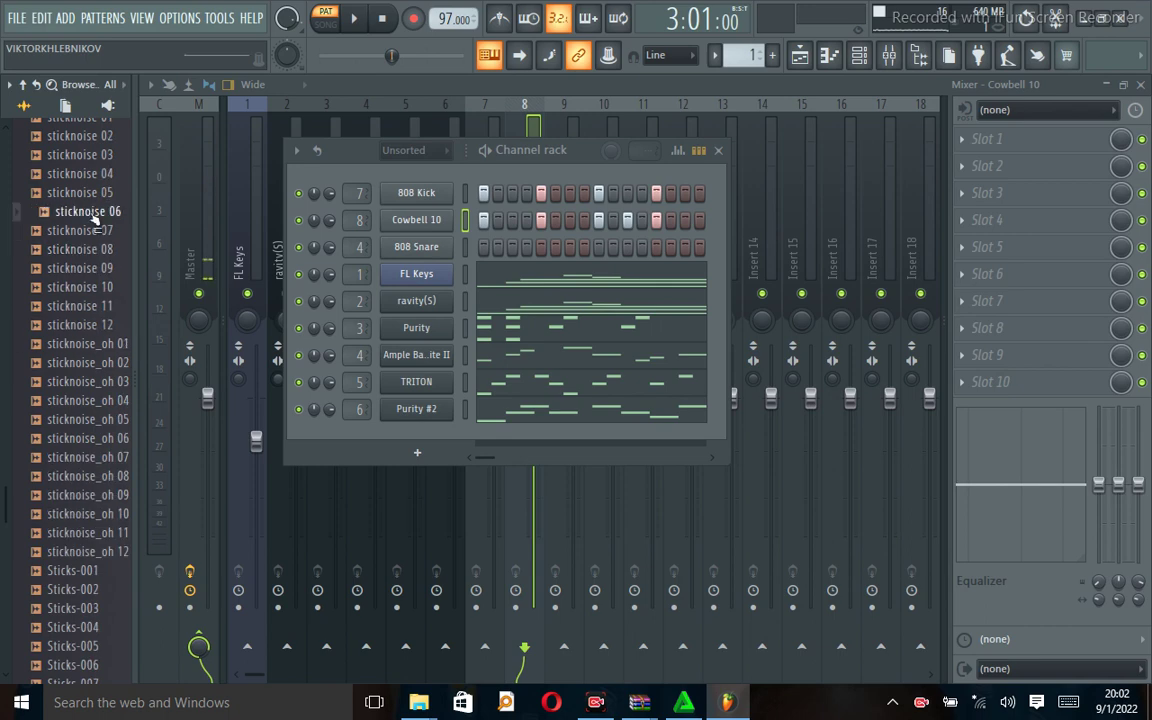
left_click(90, 195)
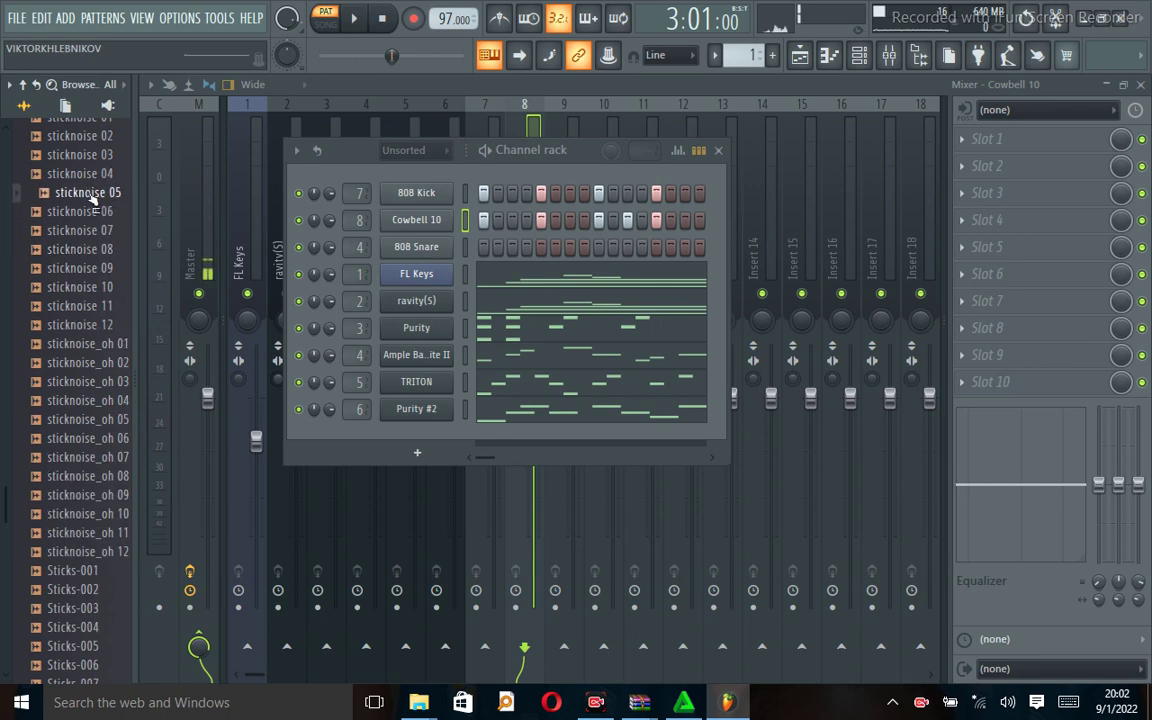
scroll(80, 272, "up", 4)
Step: Replace the 808 Snare sample with OverH_Stick_002cogg and program hits on steps 1, 4, 7, 12 and 15
left_click(84, 270)
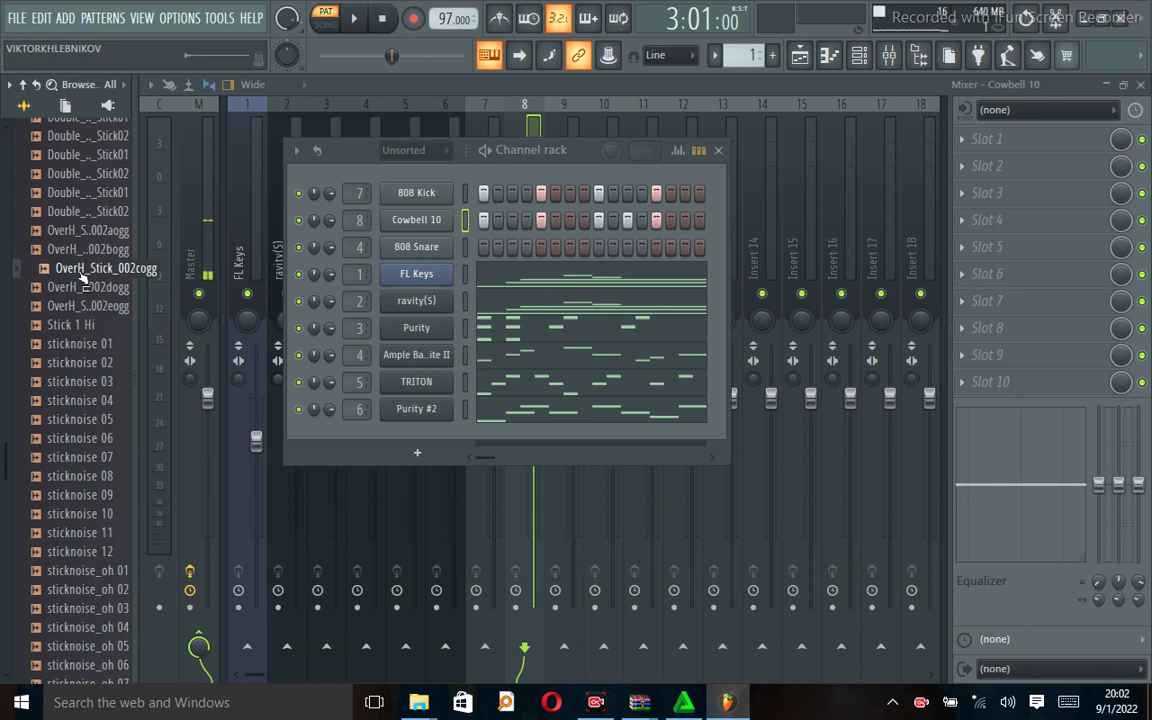
left_click_drag(84, 272, 405, 248)
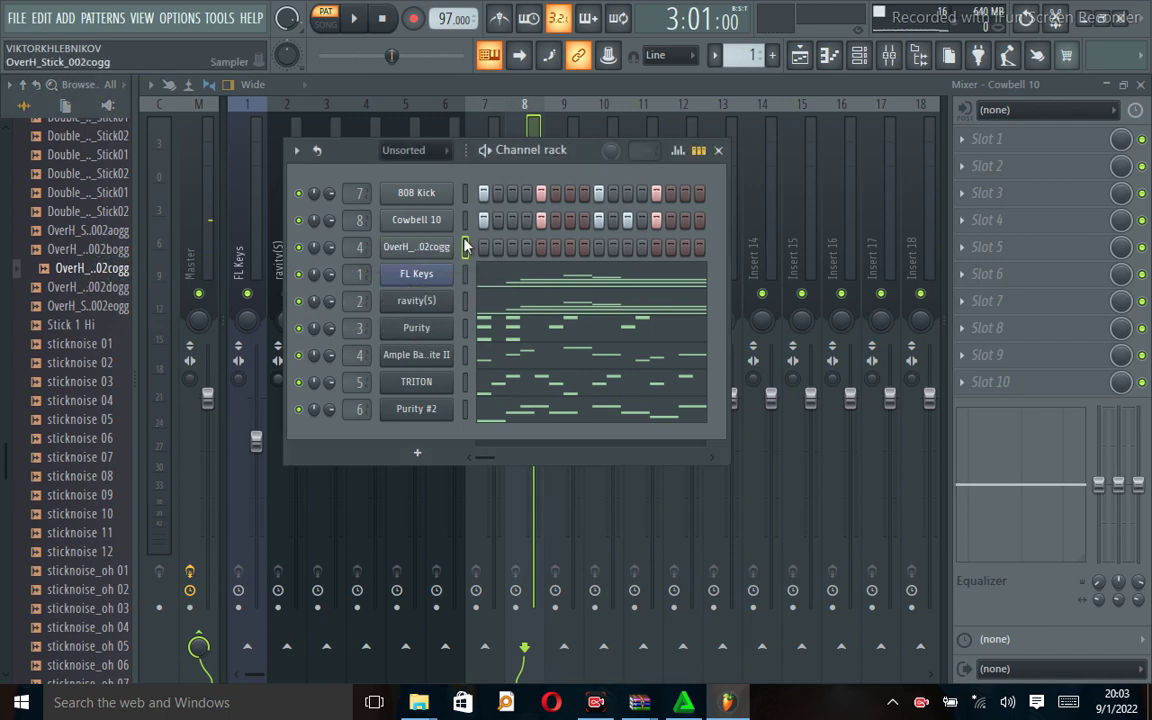
left_click_drag(483, 256, 527, 256)
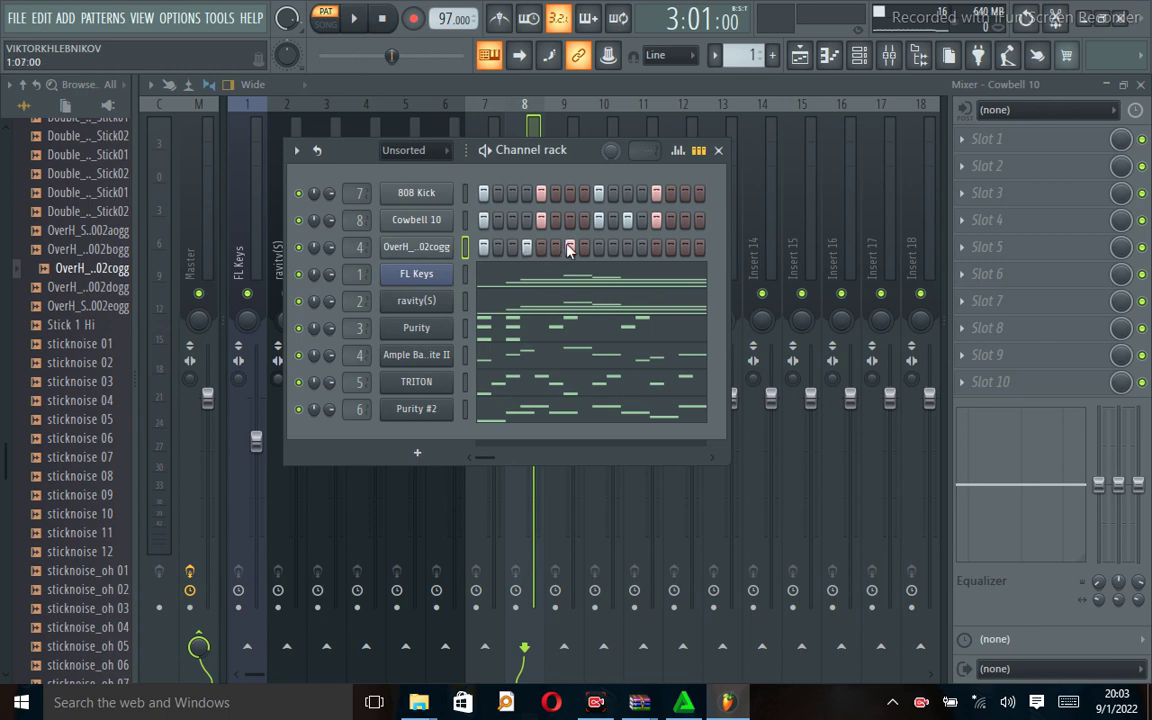
left_click(569, 247)
left_click(641, 247)
Step: Duplicate the one-bar OverH_Stick_002cogg pattern in the piano roll to fill four bars, and play the beat
right_click(437, 248)
left_click(541, 254)
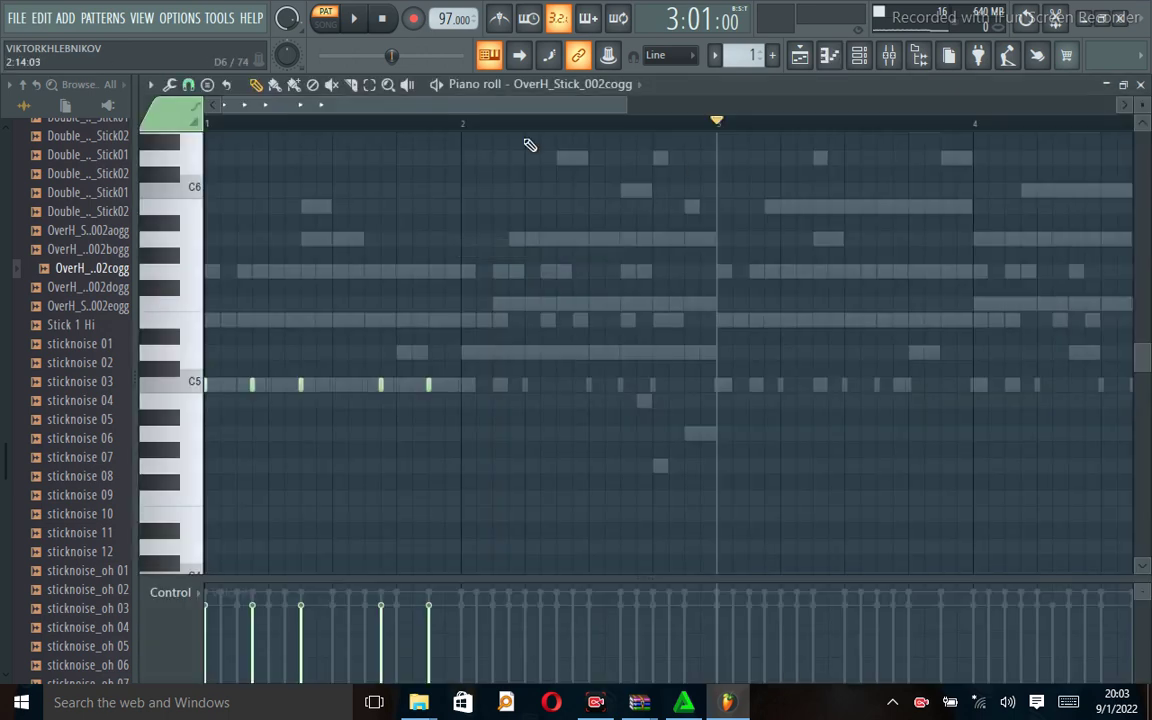
left_click_drag(464, 125, 206, 125)
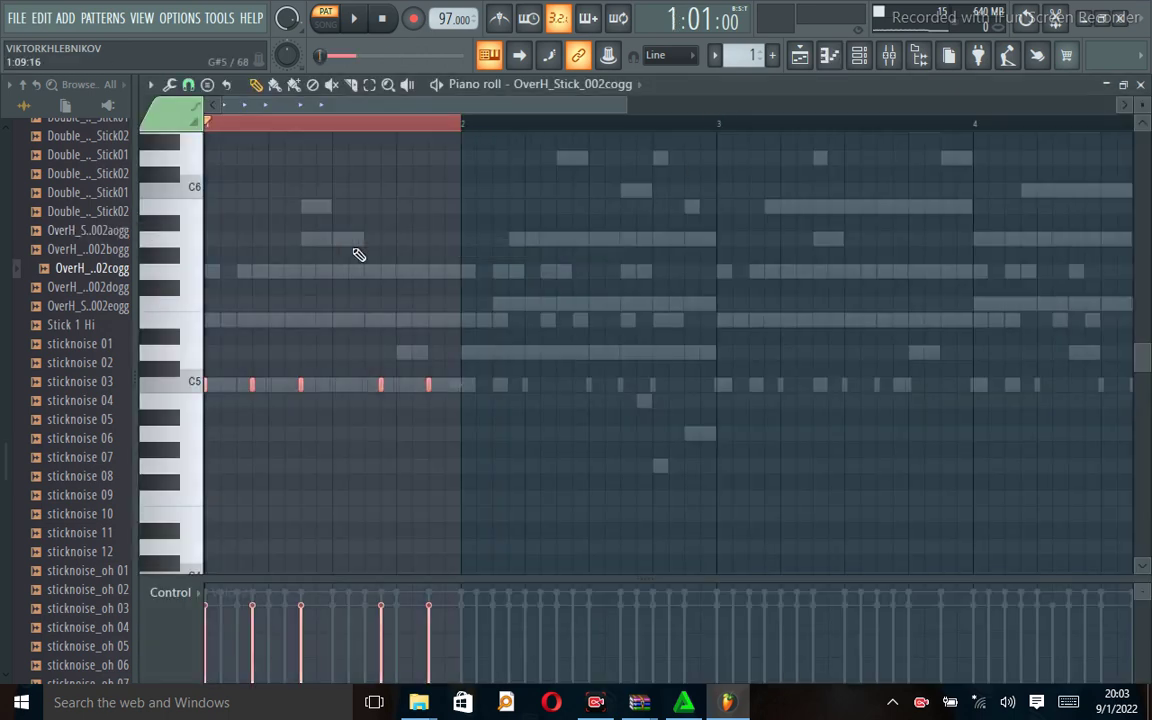
key("ctrl+Right")
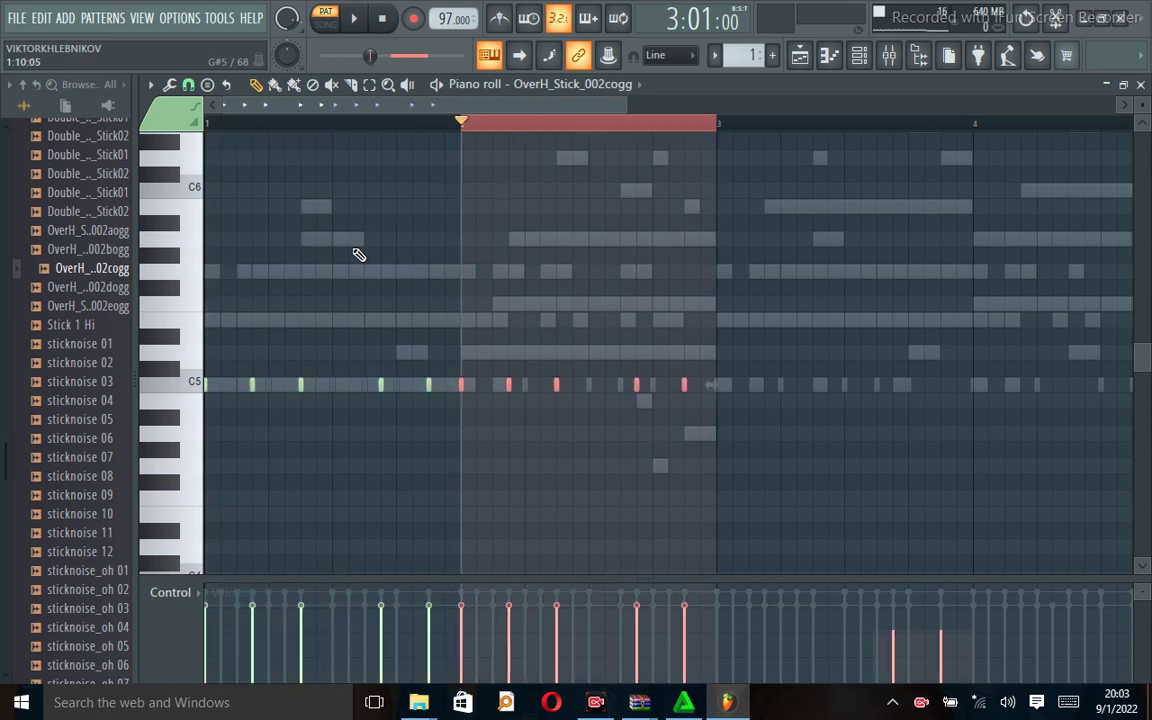
key("ctrl+Right")
key("ctrl+Right")
key("ctrl+a")
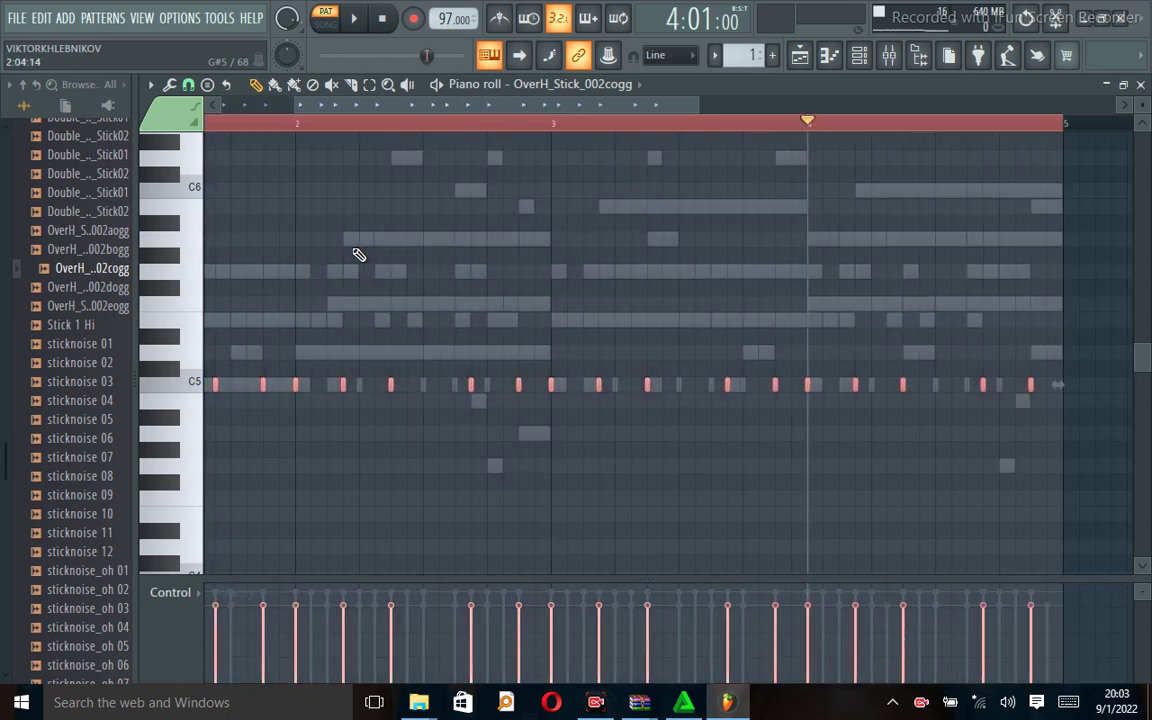
key("space")
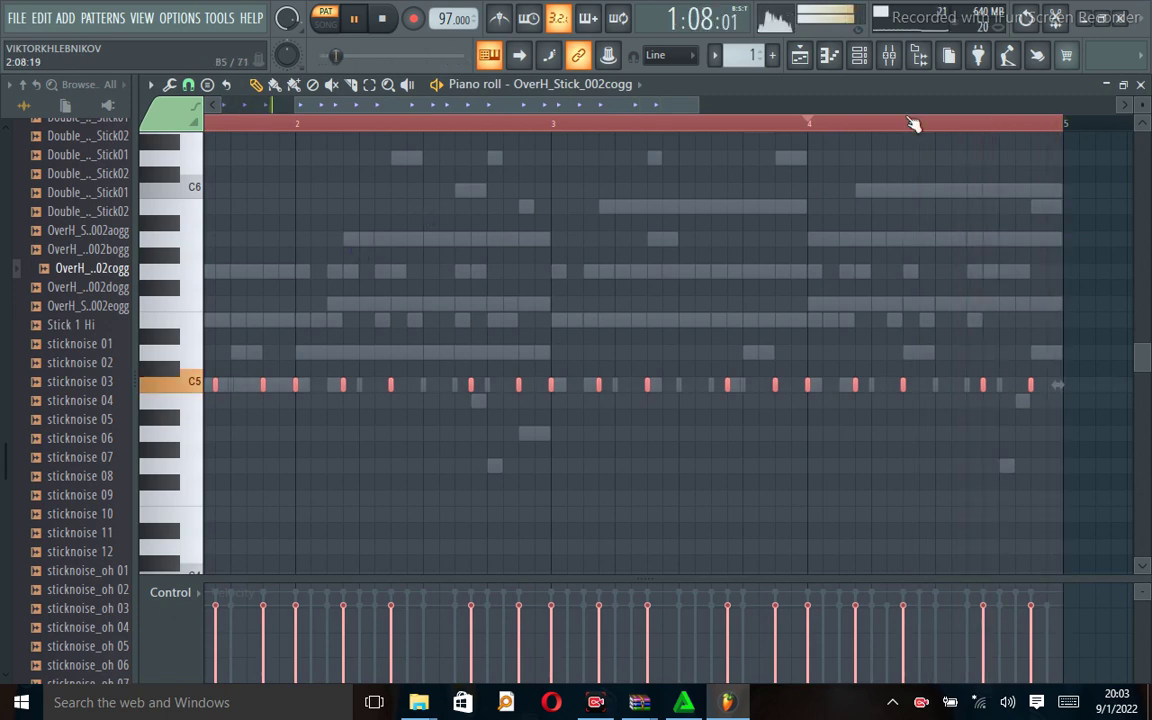
Step: Route the OverH_Stick_002cogg channel to mixer insert 9
left_click(888, 55)
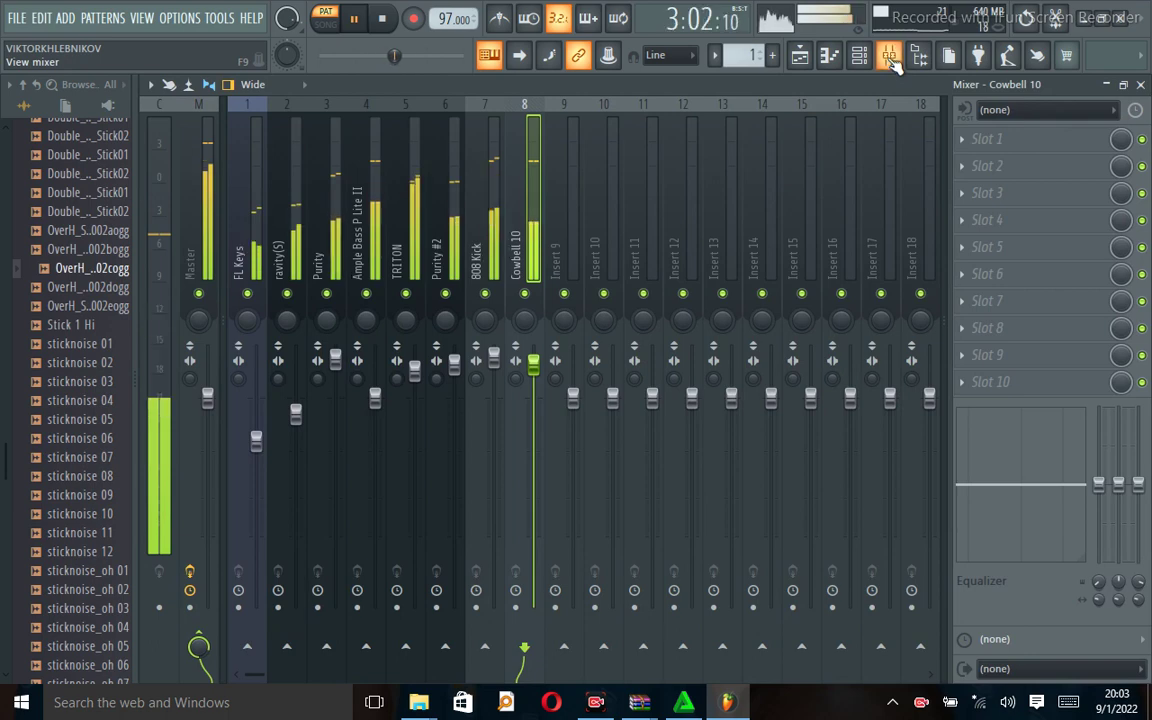
key("space")
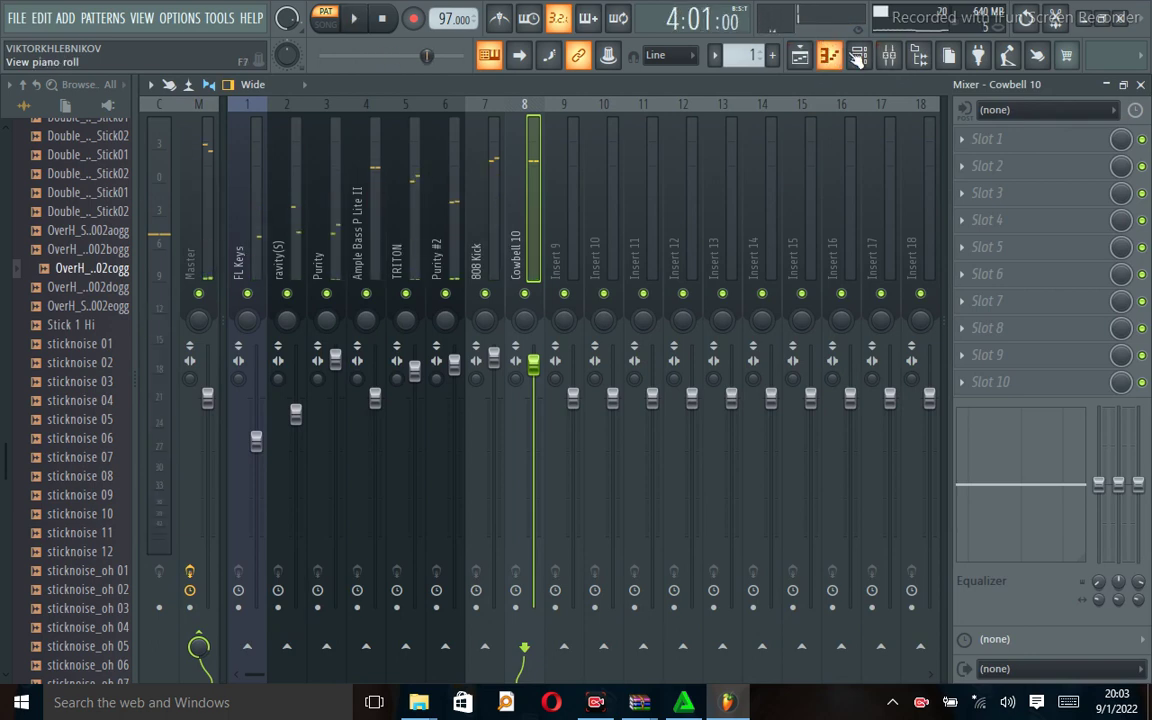
left_click(859, 55)
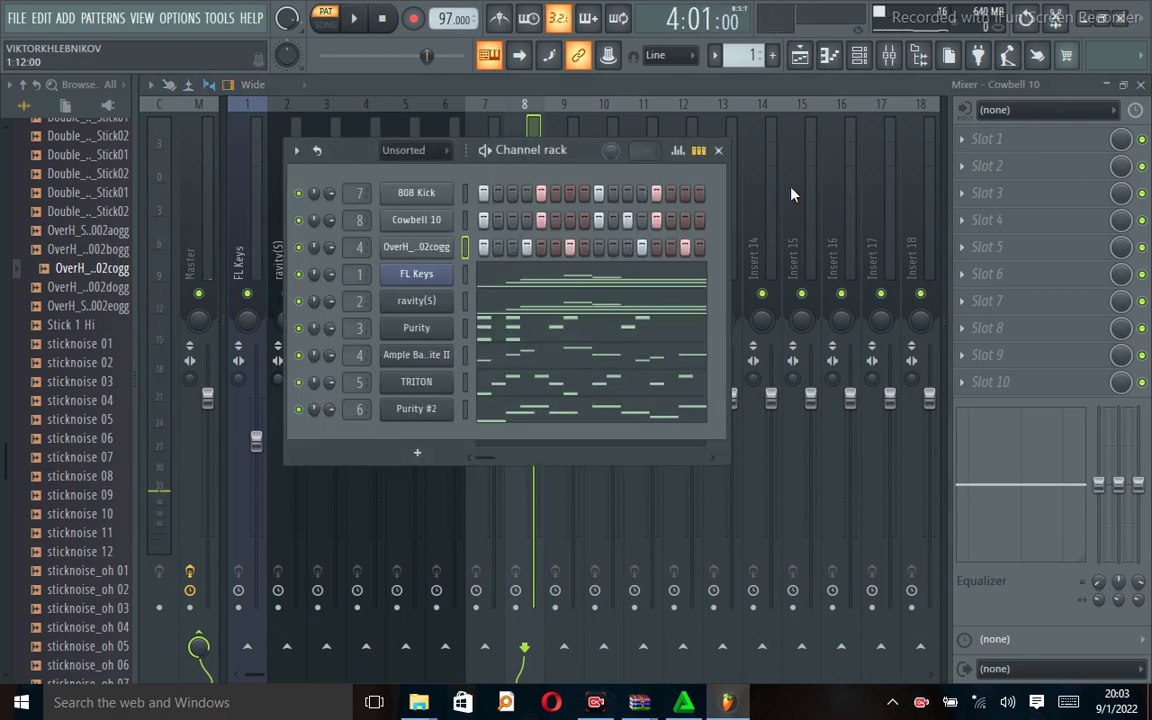
left_click(859, 55)
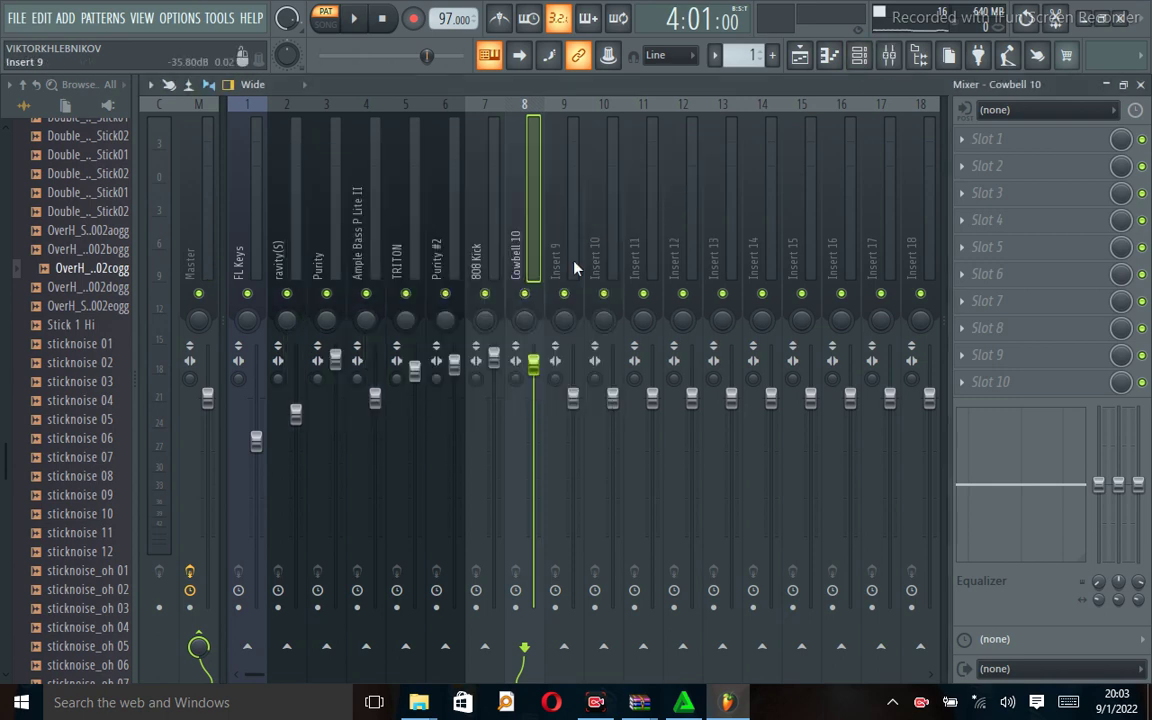
right_click(566, 262)
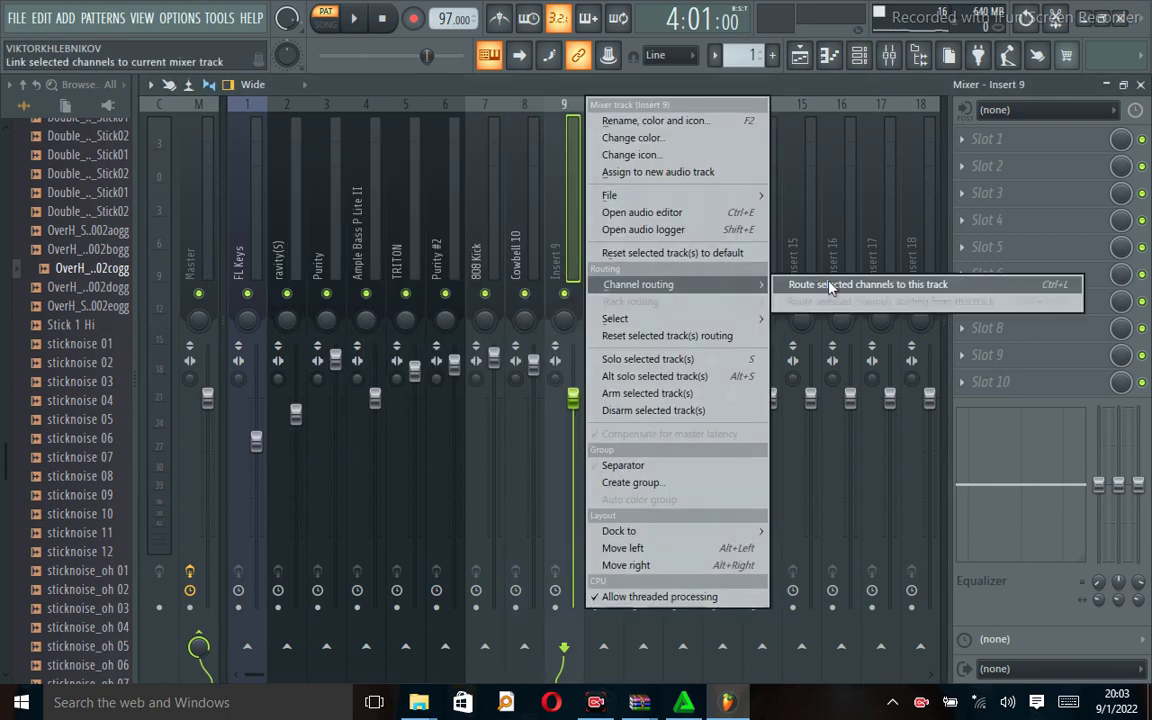
left_click(795, 285)
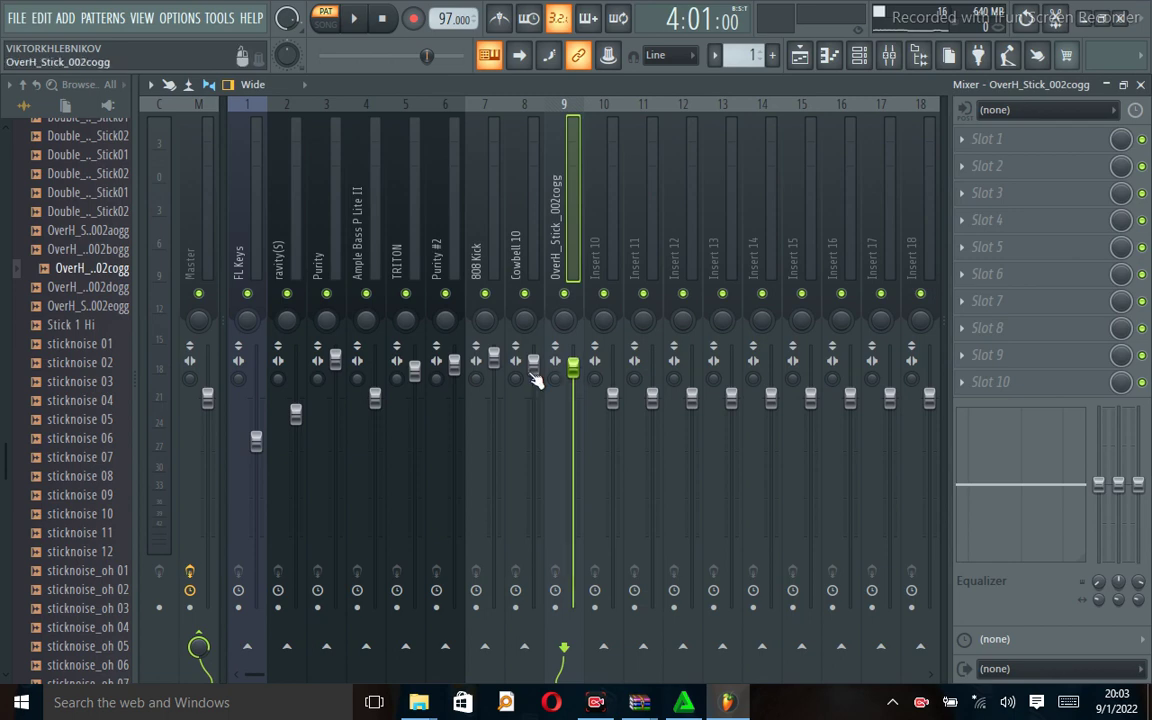
Step: During playback, lower the Cowbell 10 track's volume to 104%, raise the OverH_Stick_002cogg track to 125% and solo it
key("space")
left_click(530, 372)
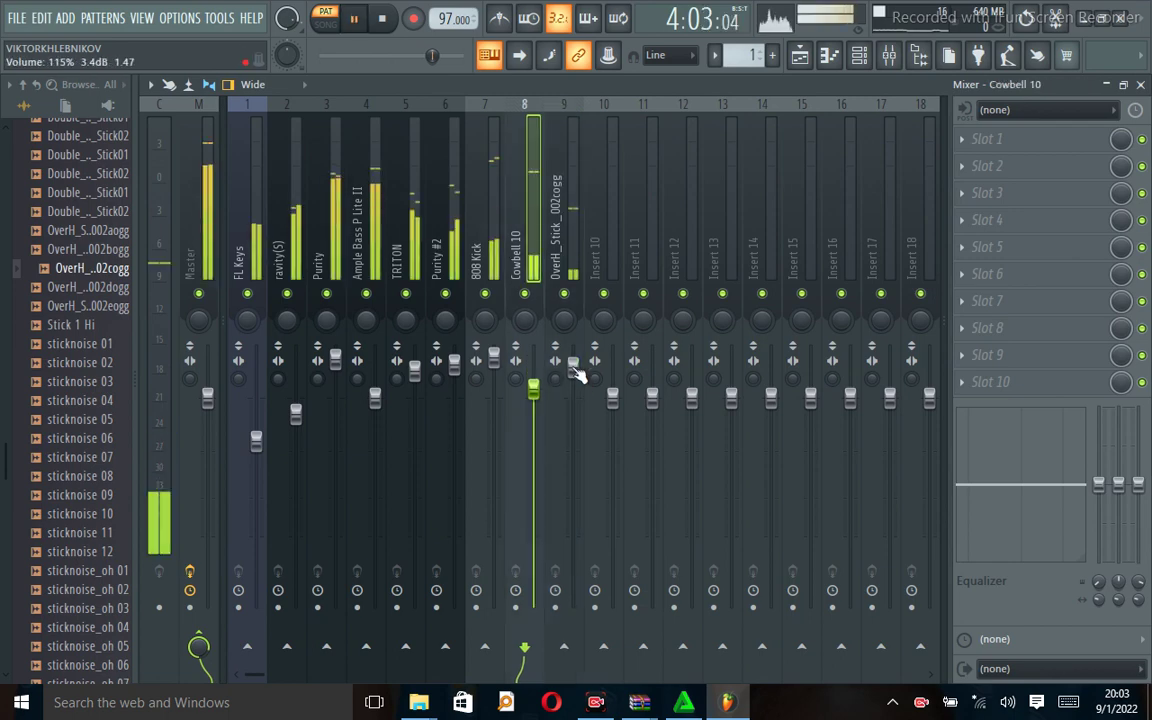
left_click(572, 365)
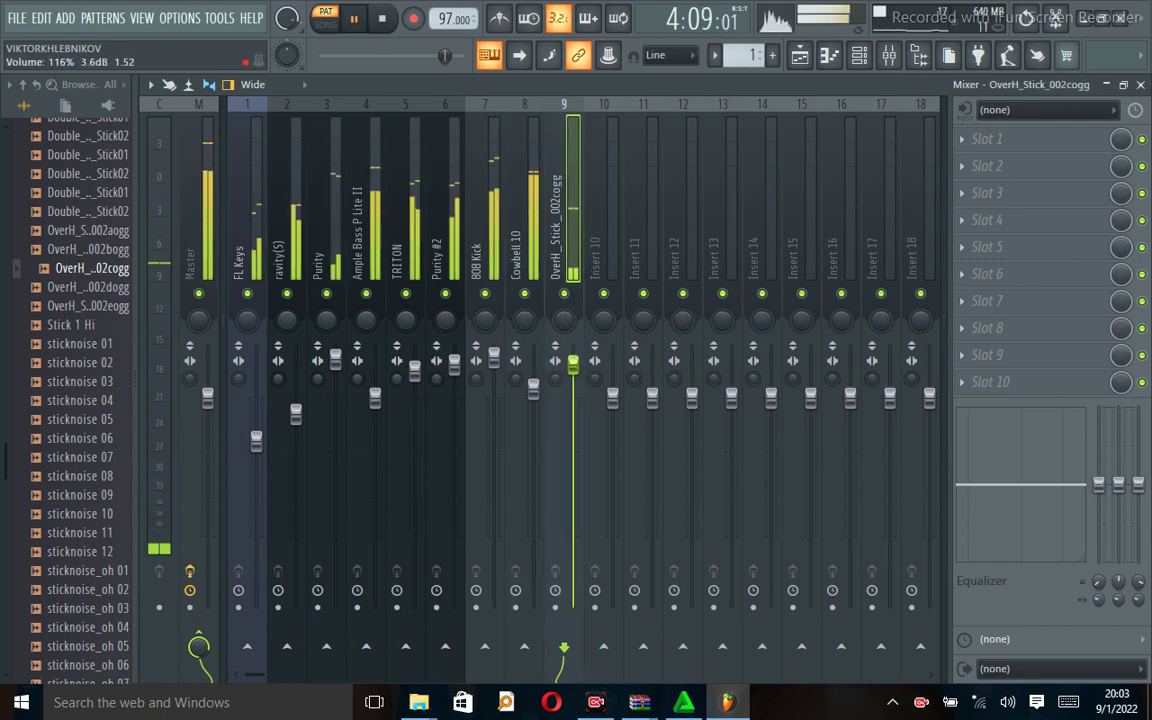
right_click(565, 295)
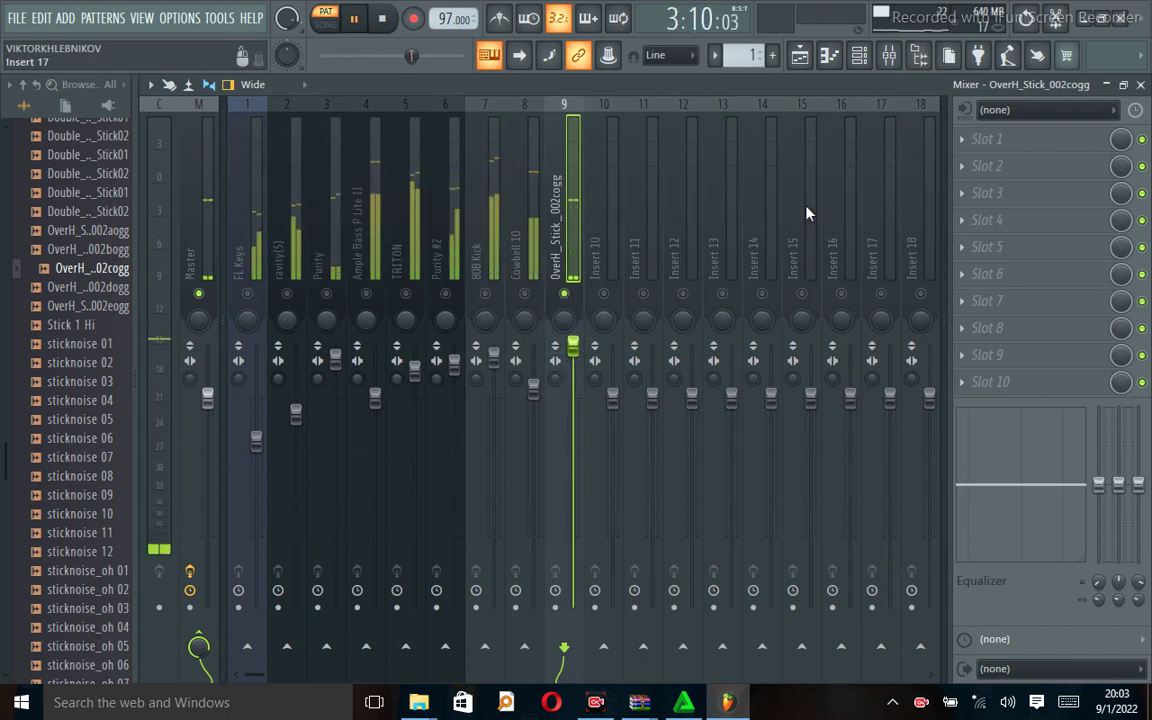
Step: Stop playback and audition OverH_Stick_002aogg, Stick 1 Hi and OverH_Stick_002eogg from the TICK folder
left_click(859, 56)
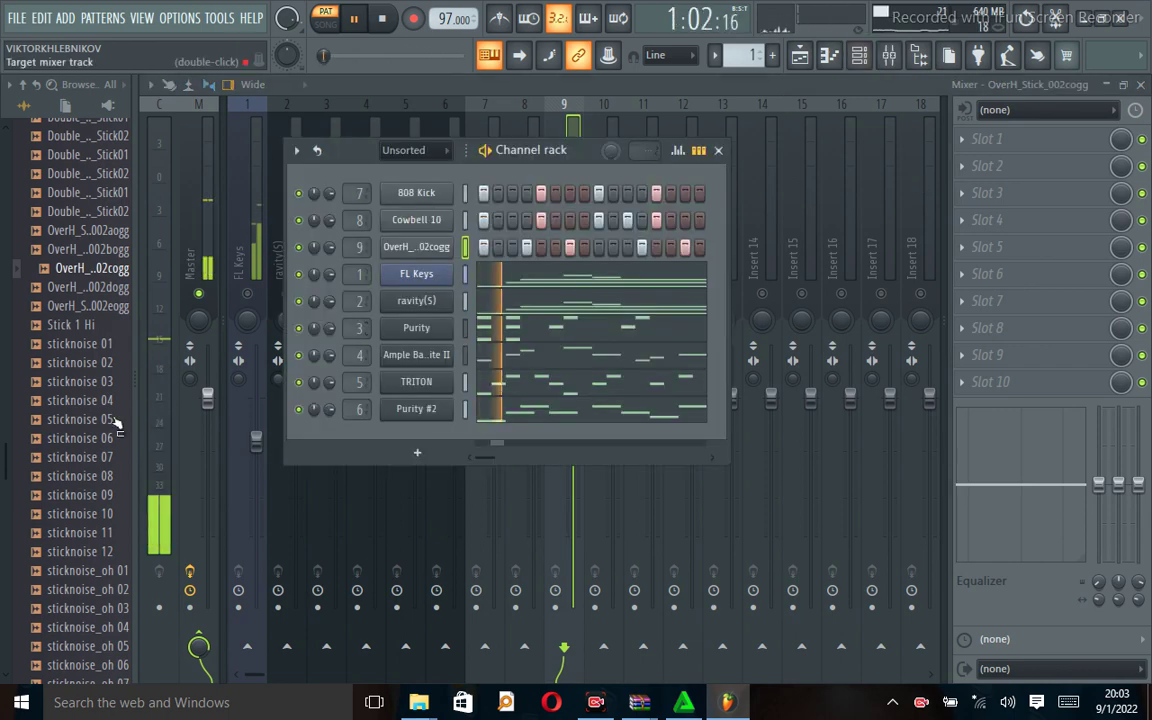
key("space")
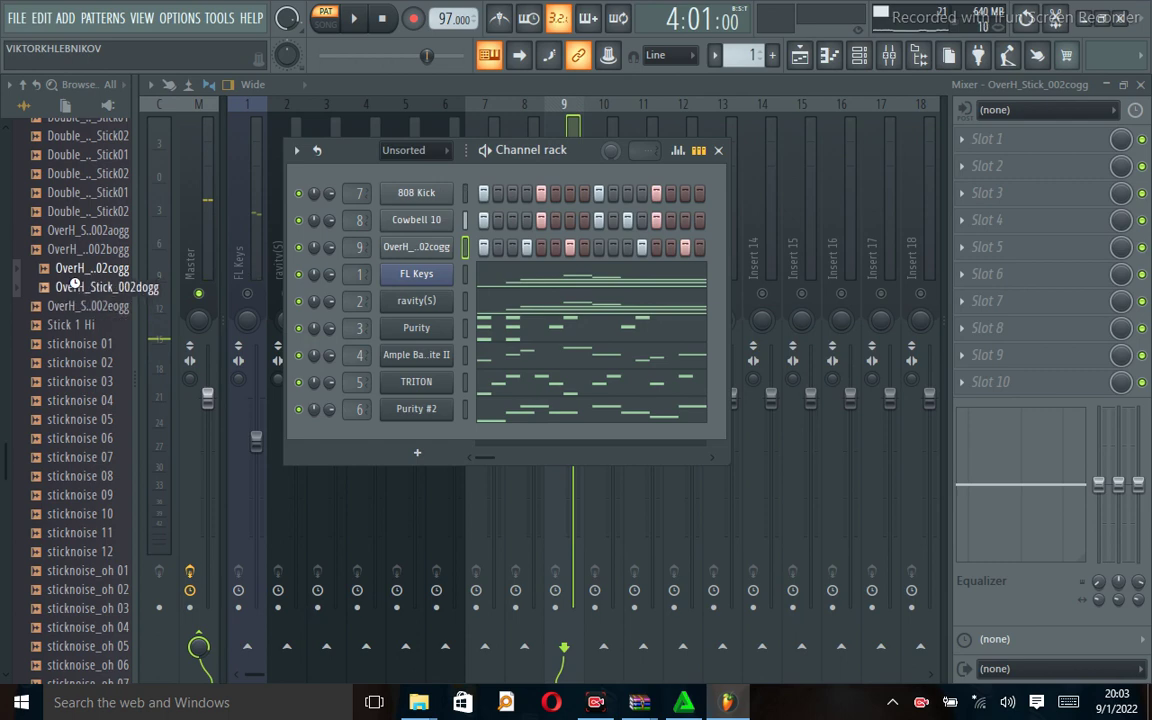
left_click(76, 234)
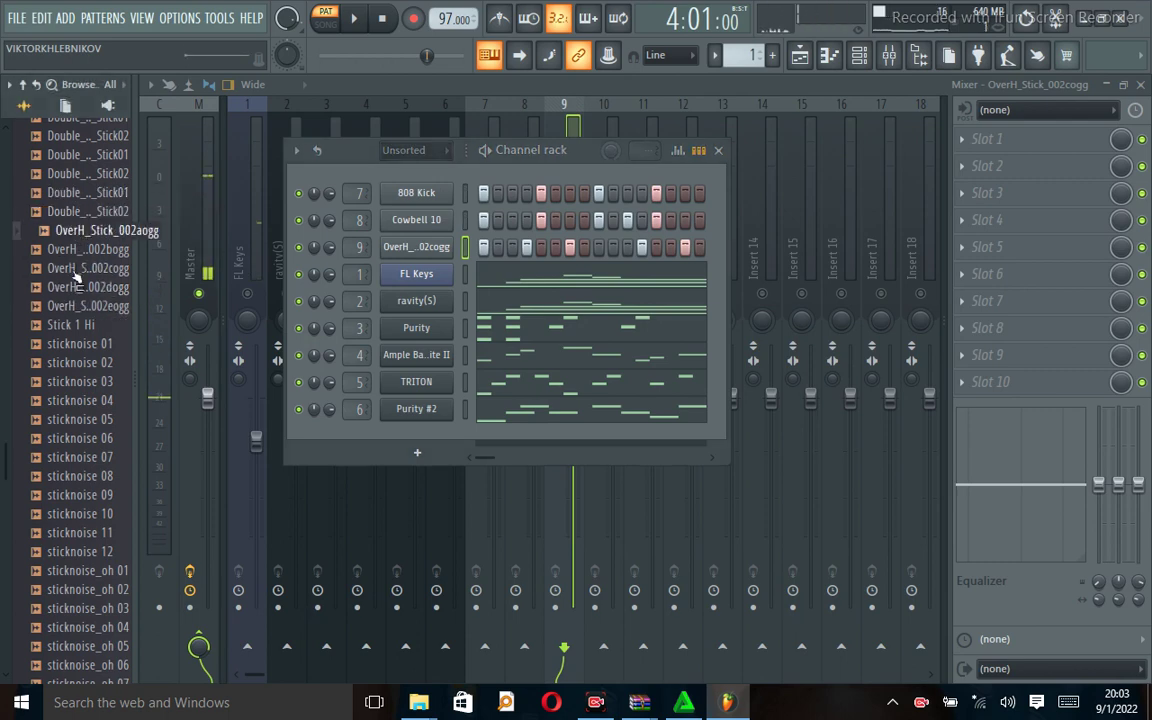
left_click(79, 327)
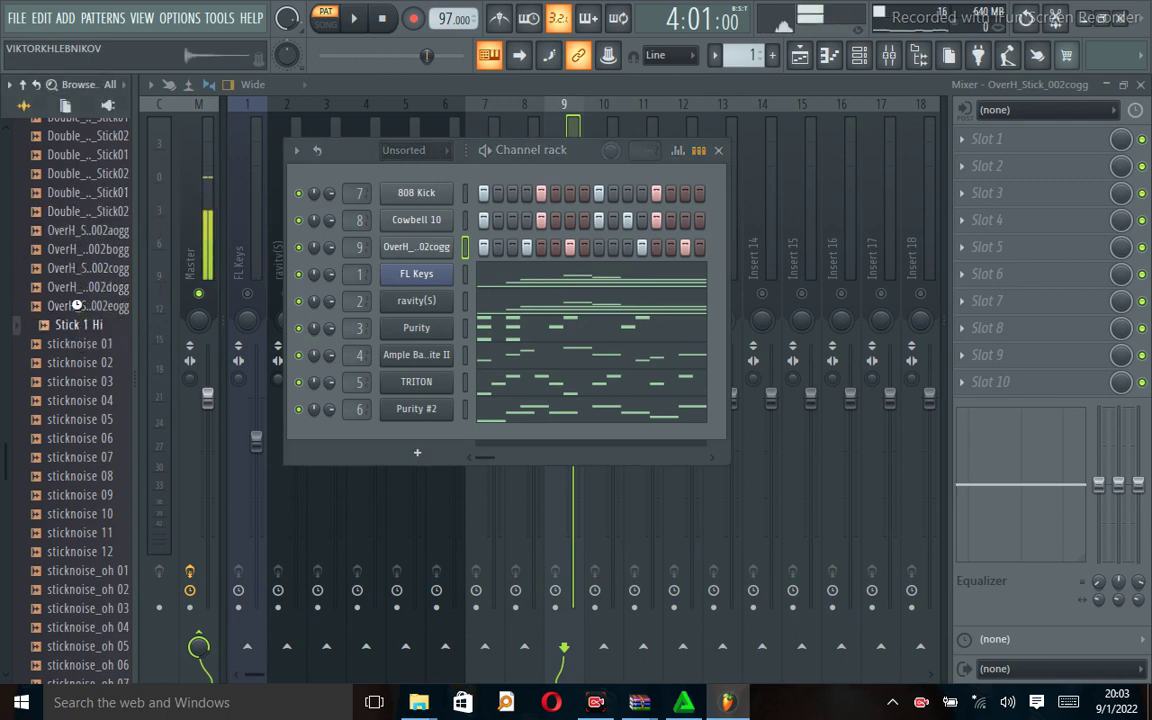
left_click(80, 307)
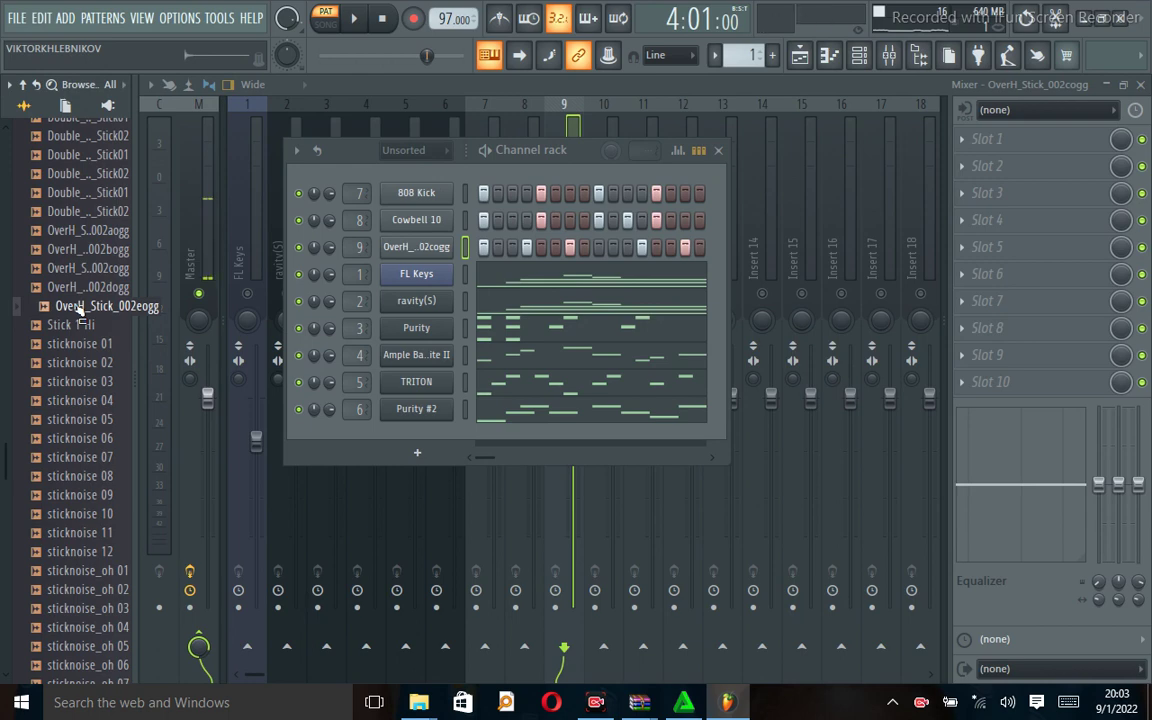
Step: Add OverH_Stick_002eogg as a new channel and copy the OverH_Stick_002cogg channel's pattern into it
left_click_drag(80, 310, 290, 243)
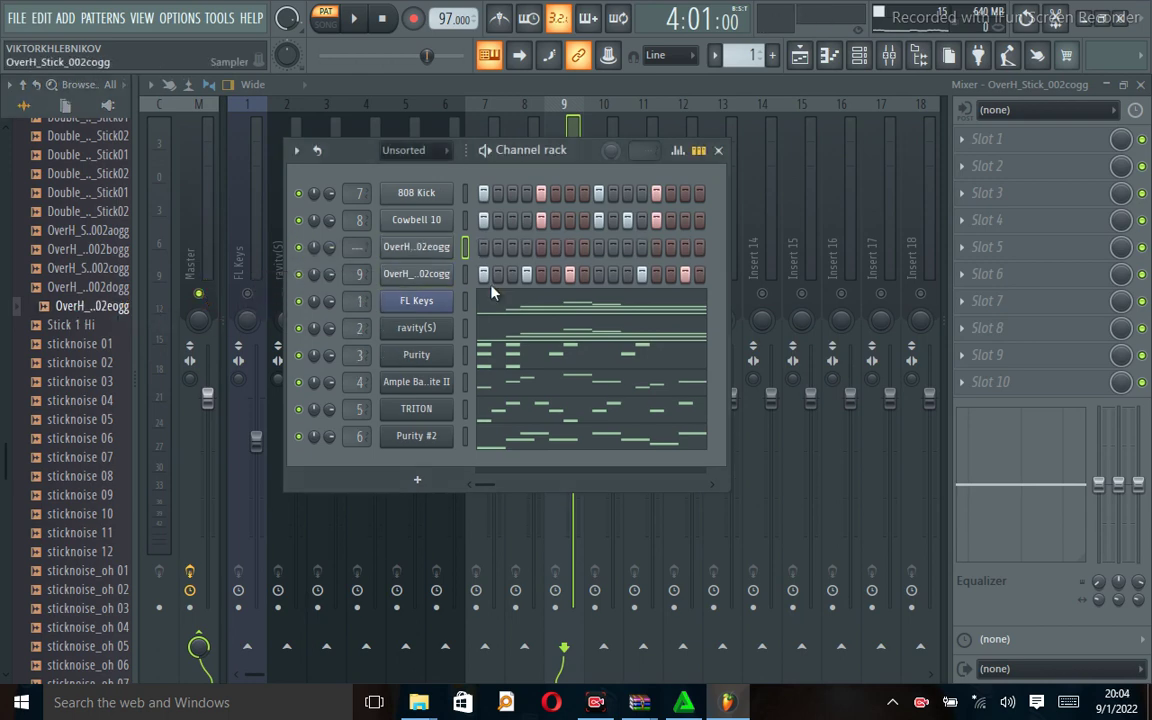
right_click(440, 270)
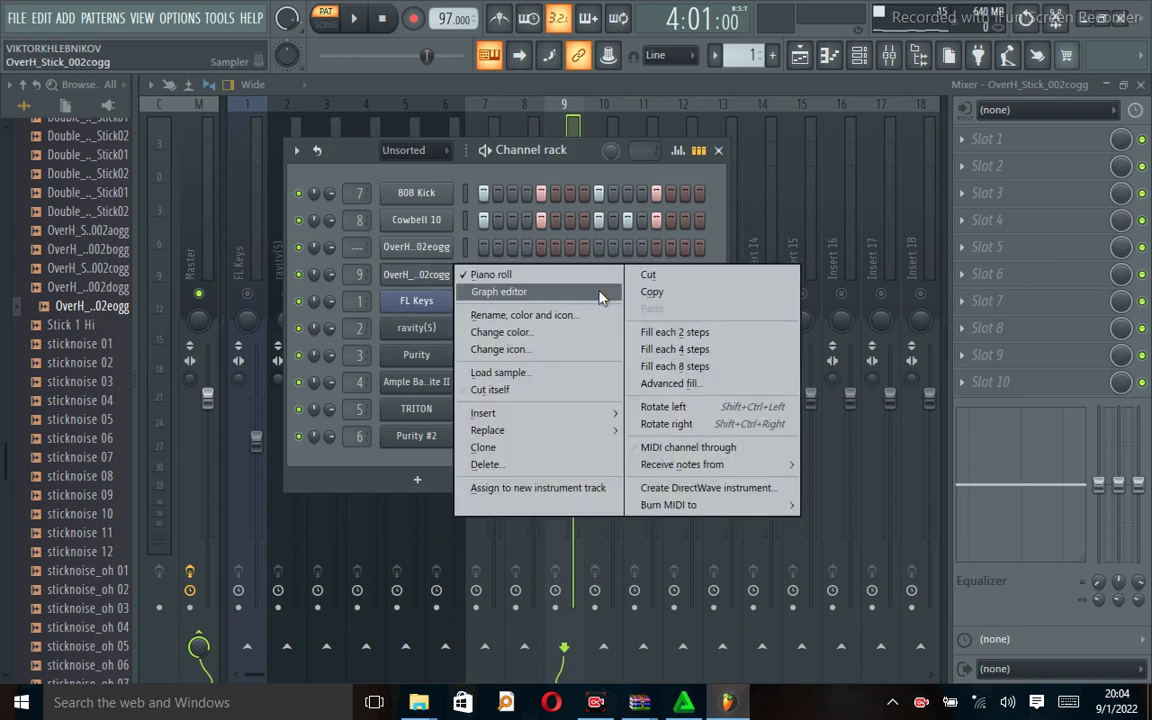
left_click(652, 292)
right_click(429, 247)
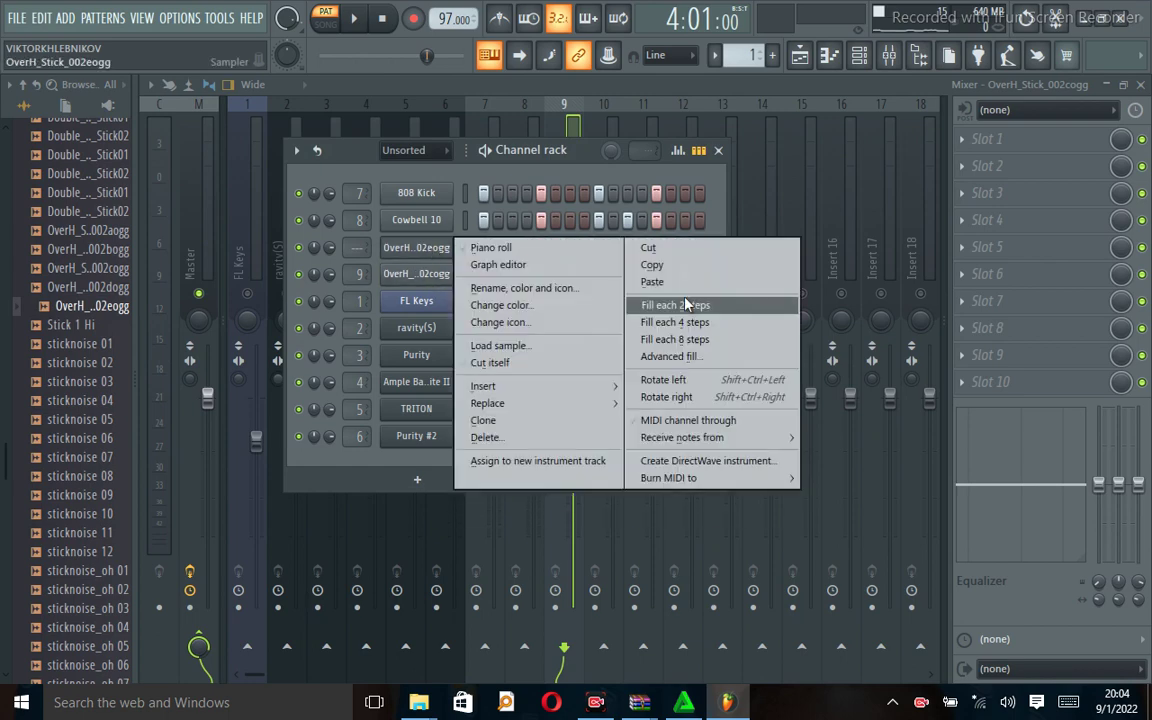
left_click(688, 288)
Step: Play the beat, close the channel rack and unsolo the OverH_Stick_002cogg mixer track
key("space")
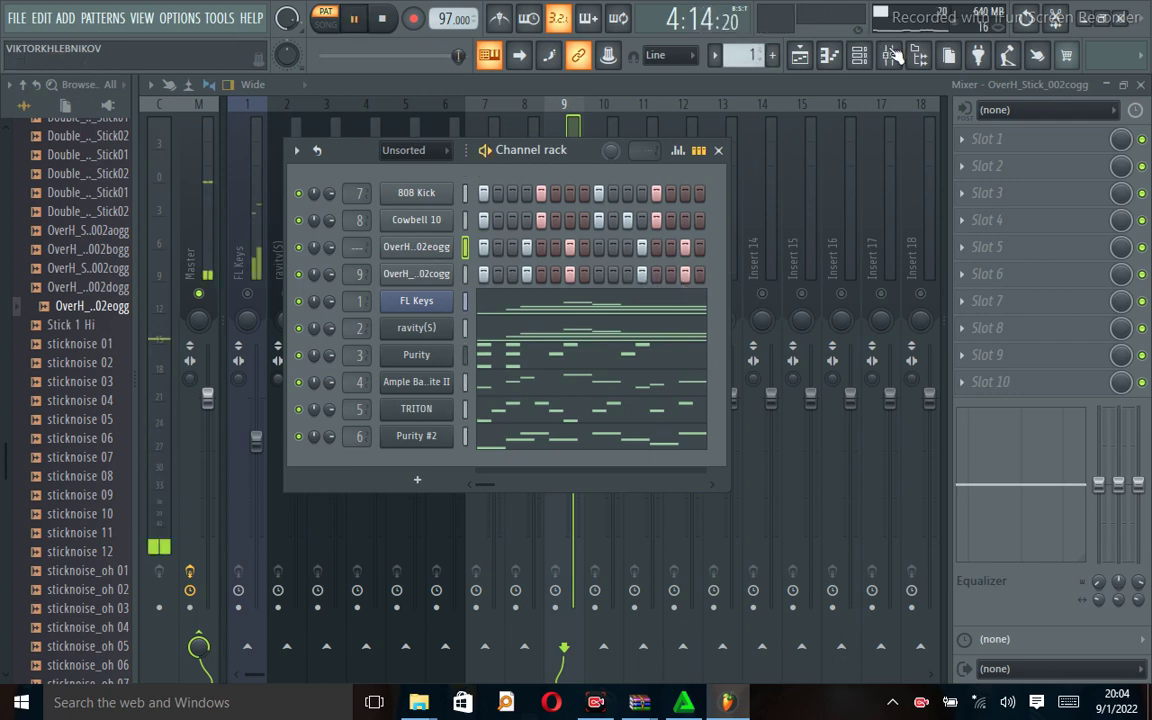
left_click(718, 150)
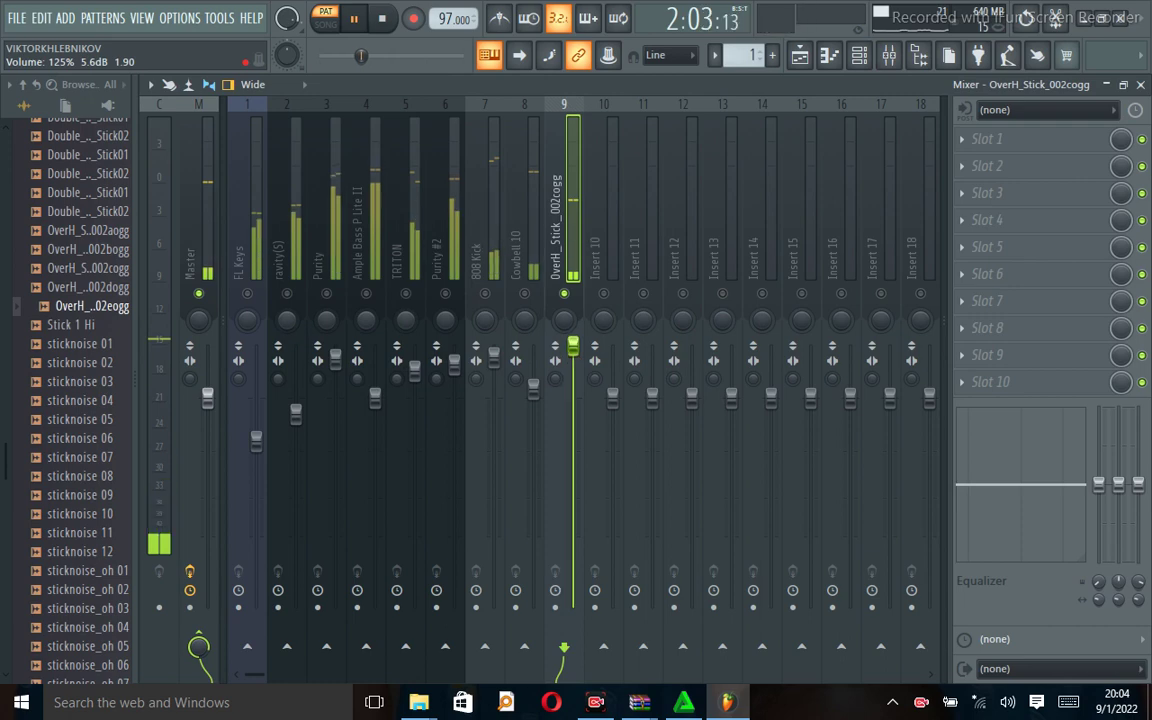
right_click(566, 296)
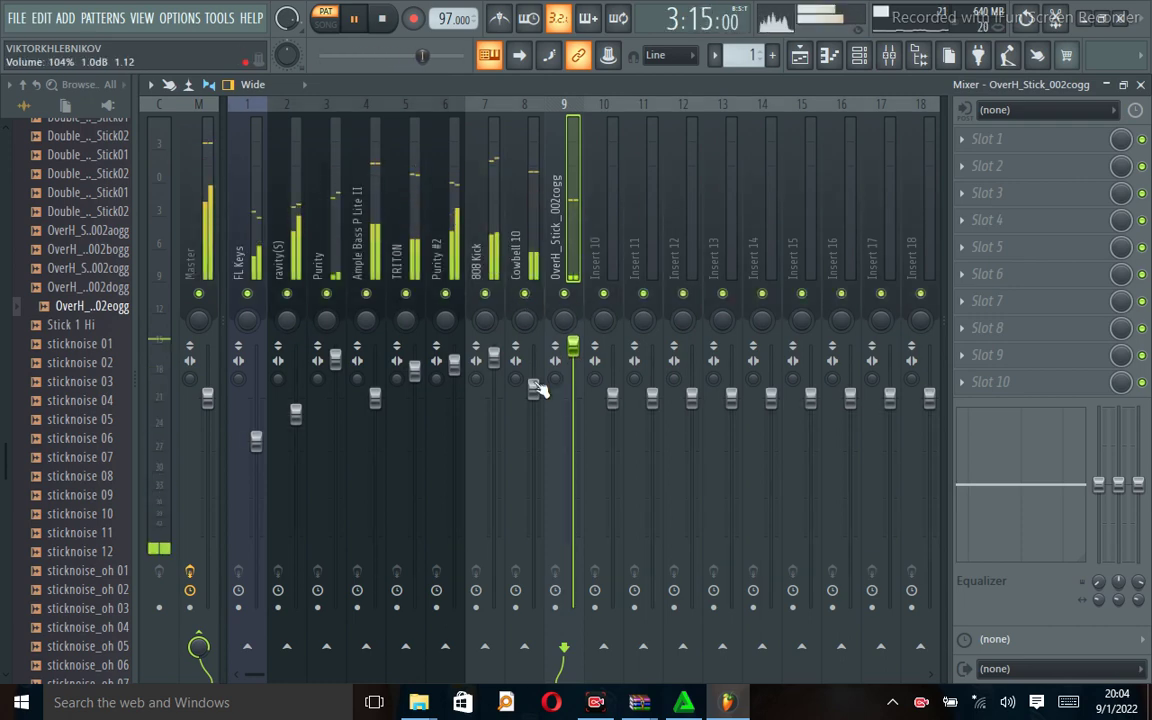
Step: Lower the volumes of the Cowbell 10, TRITON, Purity #2 and Ample Bass P Lite II mixer tracks while the beat plays
left_click_drag(538, 390, 533, 460)
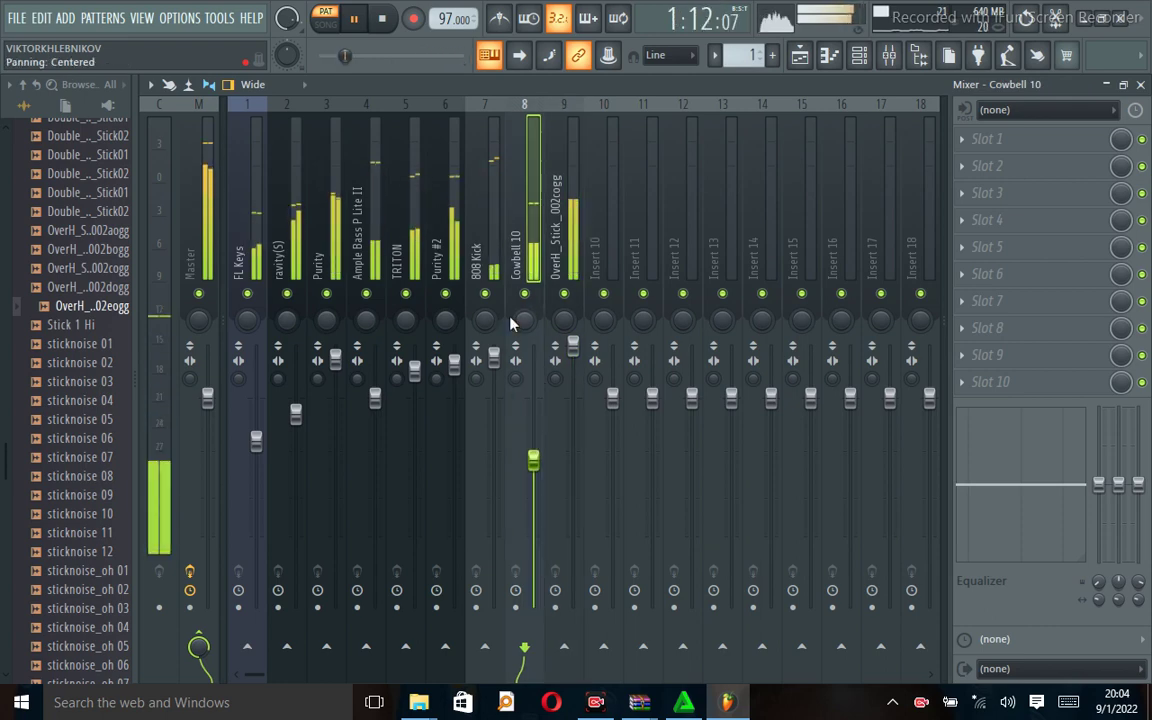
left_click_drag(493, 358, 411, 420)
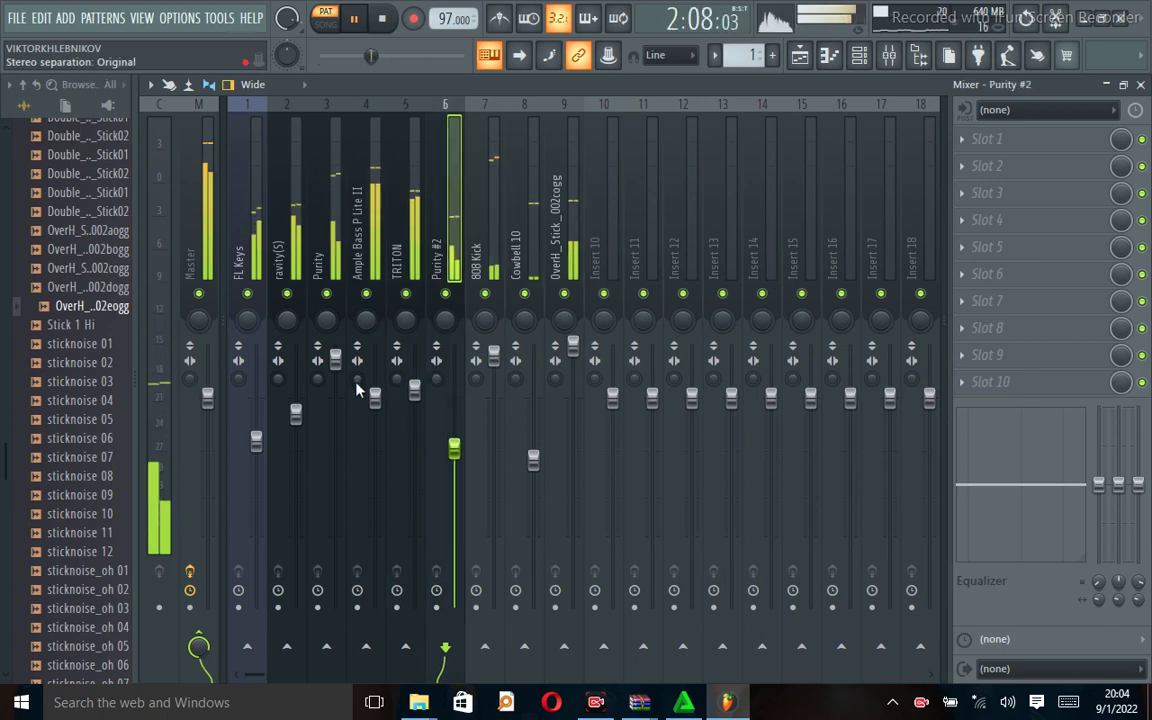
left_click_drag(375, 398, 375, 458)
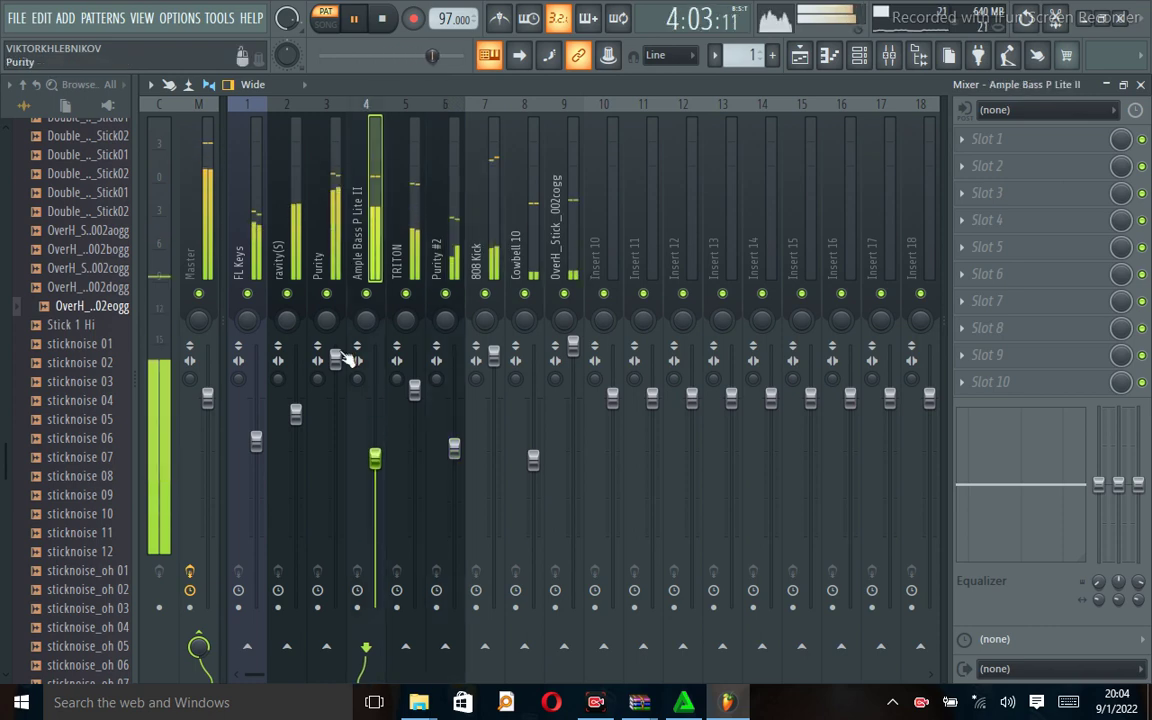
Step: Lower the Purity track's volume, set Ample Bass P Lite II to 65%, and raise ravity(S) and, slightly, Purity #2 in the mixer
left_click_drag(342, 358, 314, 400)
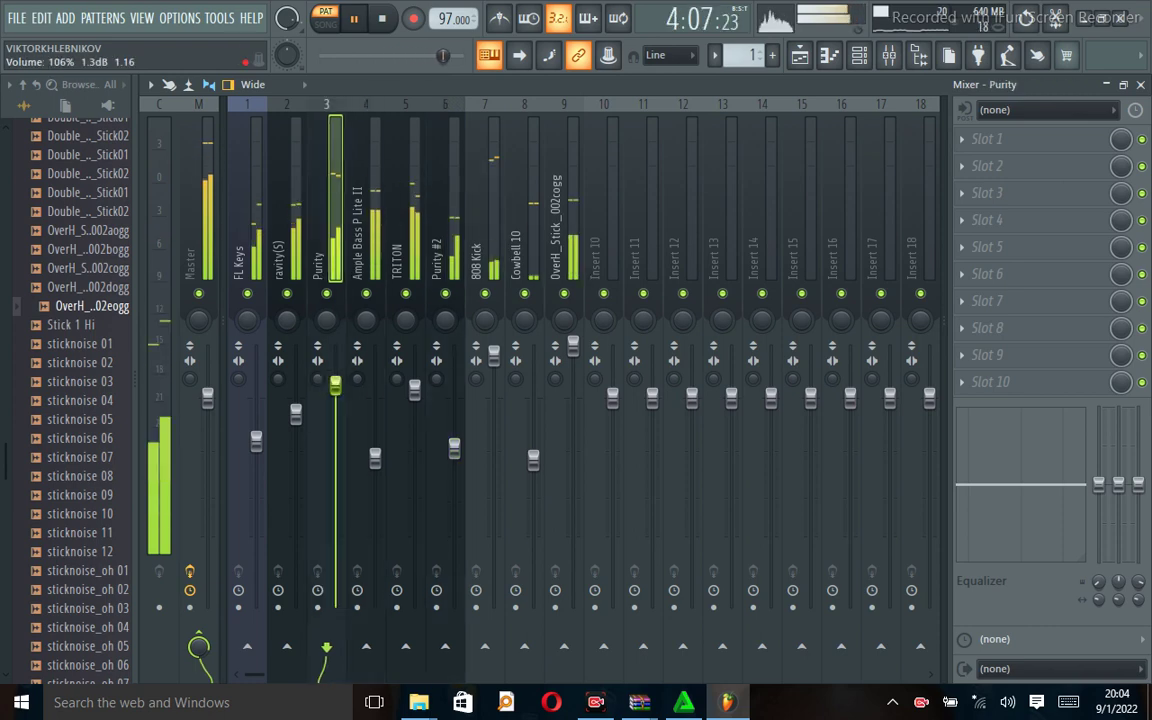
left_click(298, 408)
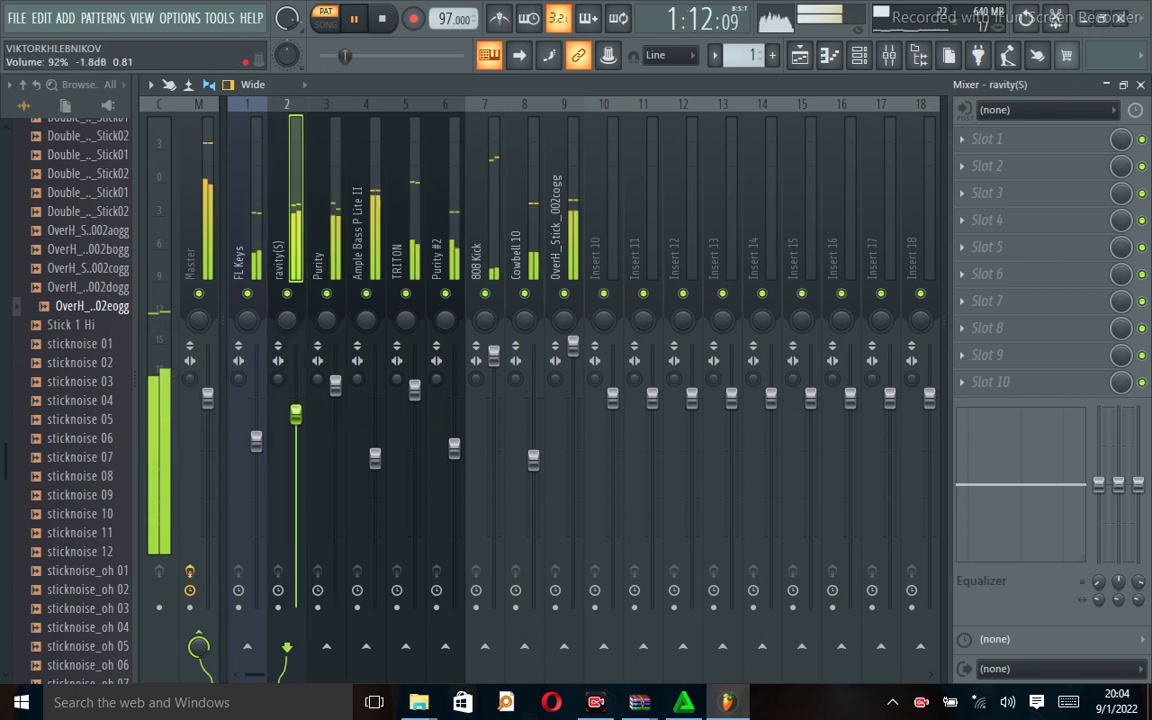
left_click_drag(296, 413, 296, 366)
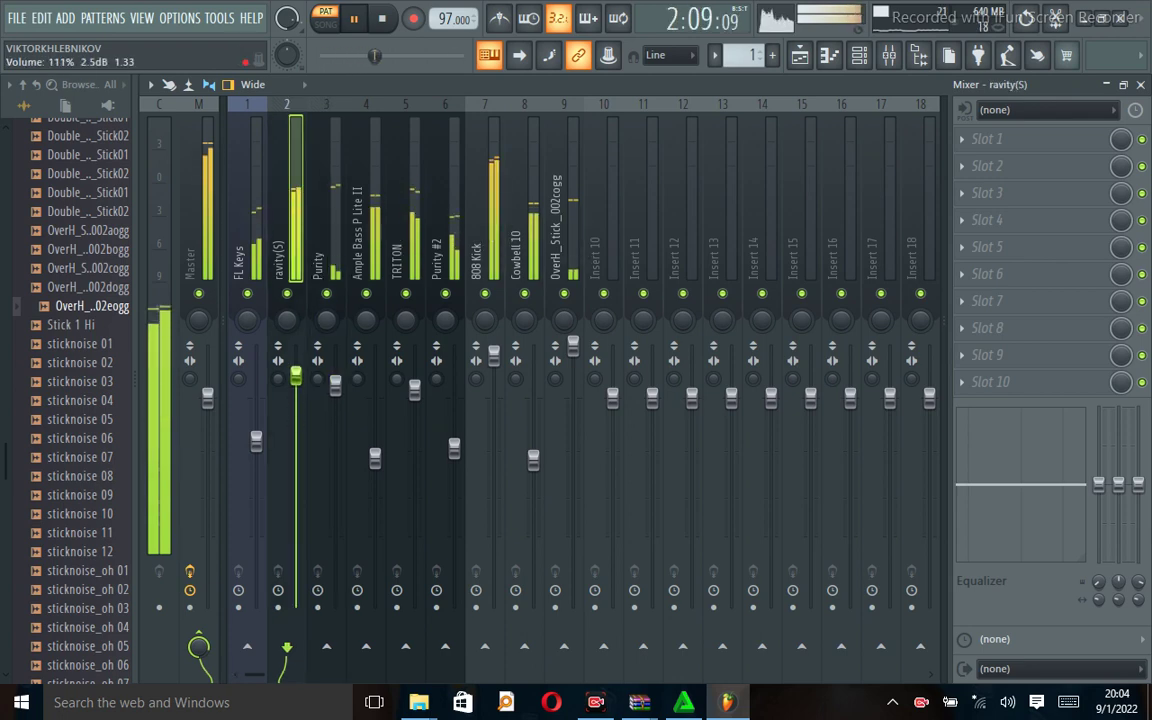
left_click_drag(337, 386, 385, 478)
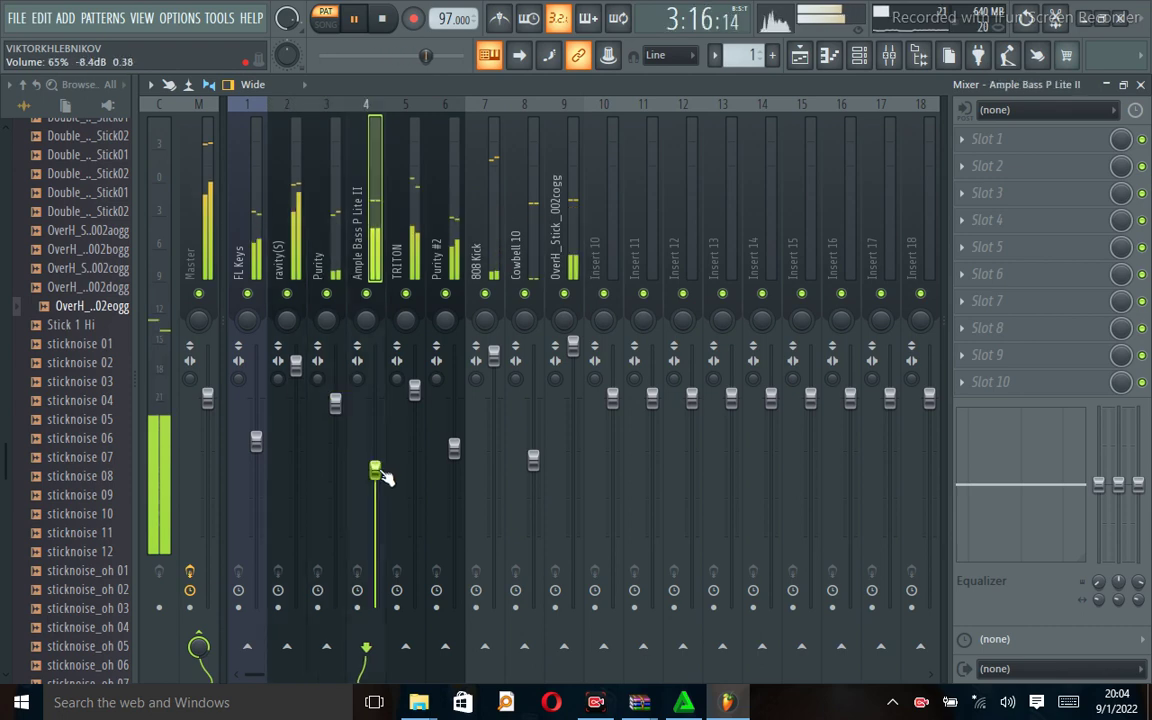
left_click_drag(336, 403, 336, 425)
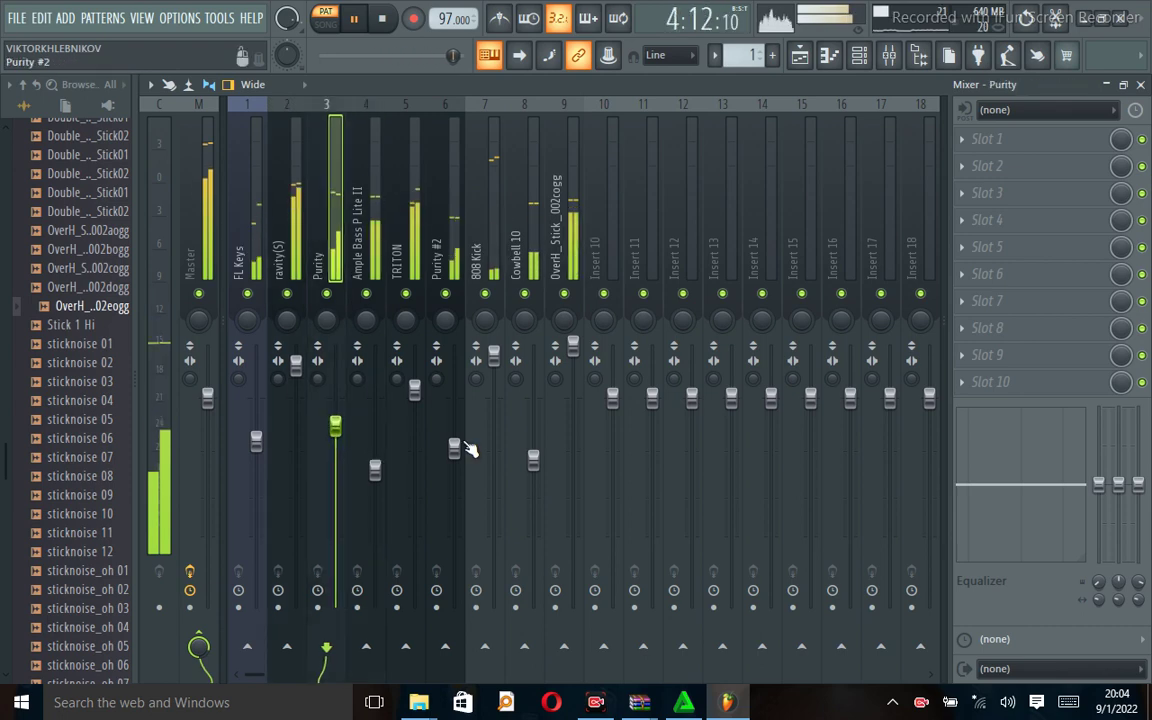
left_click(460, 444)
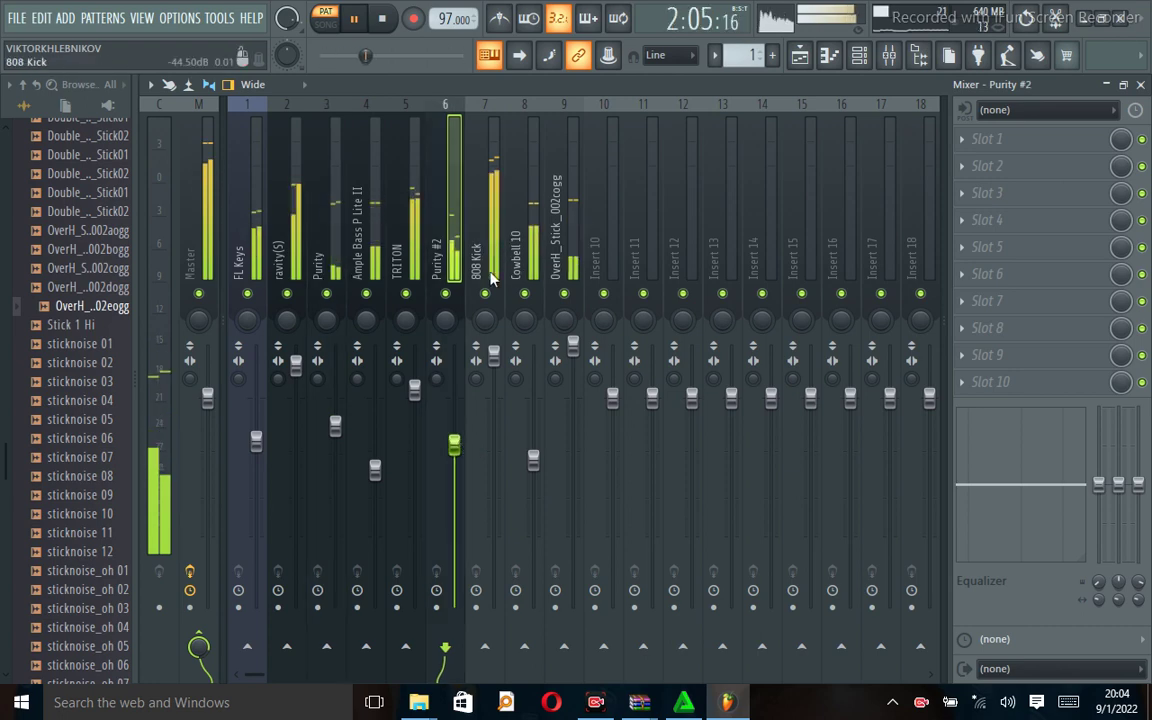
Step: Add Fruity Compressor to the 808 Kick mixer track, step to another compressor preset, and select the Cowbell 10 track
left_click(490, 280)
left_click(987, 139)
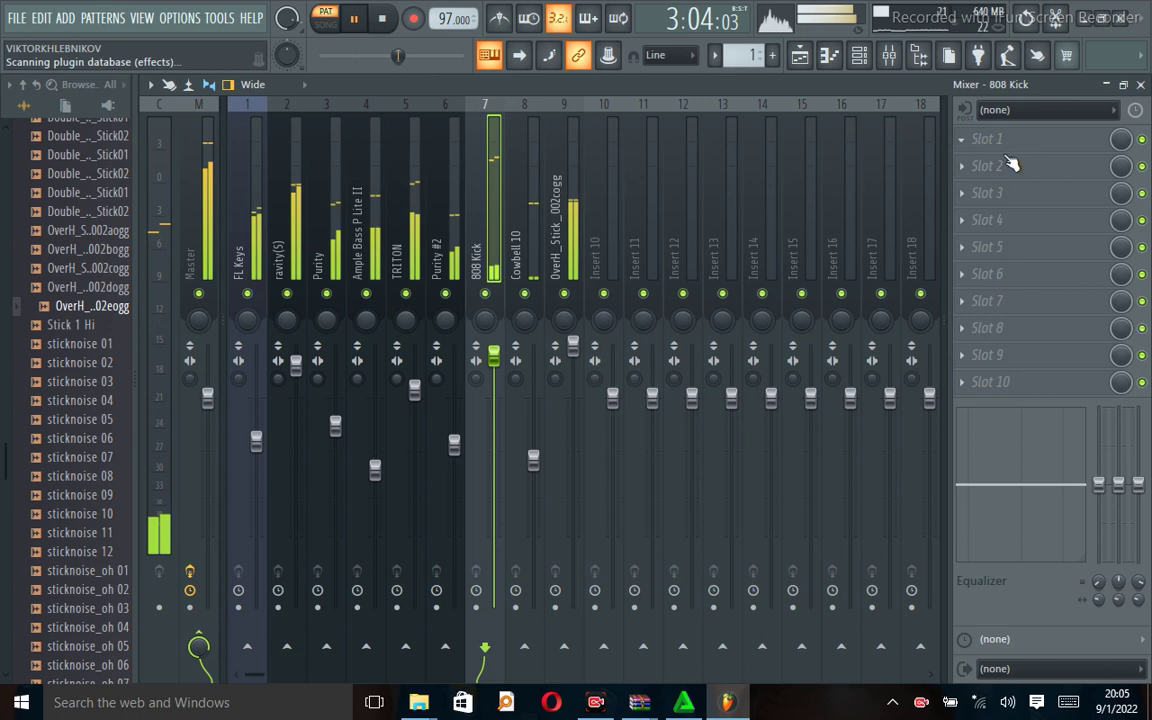
left_click(1010, 165)
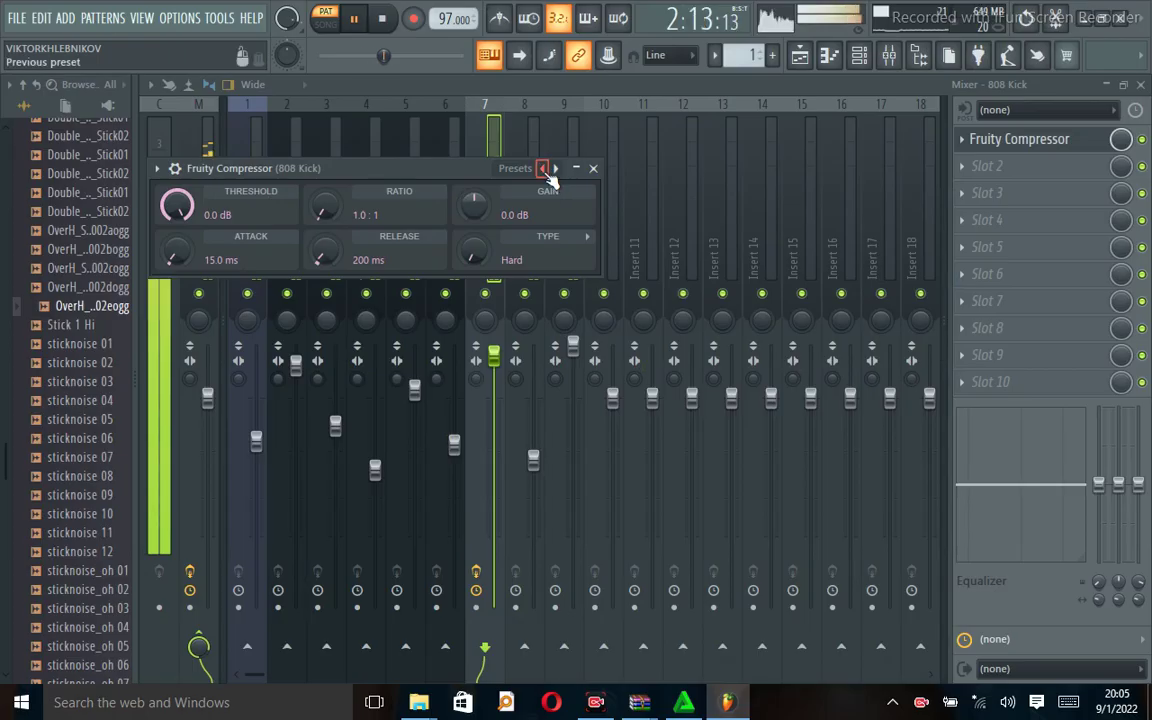
left_click(543, 169)
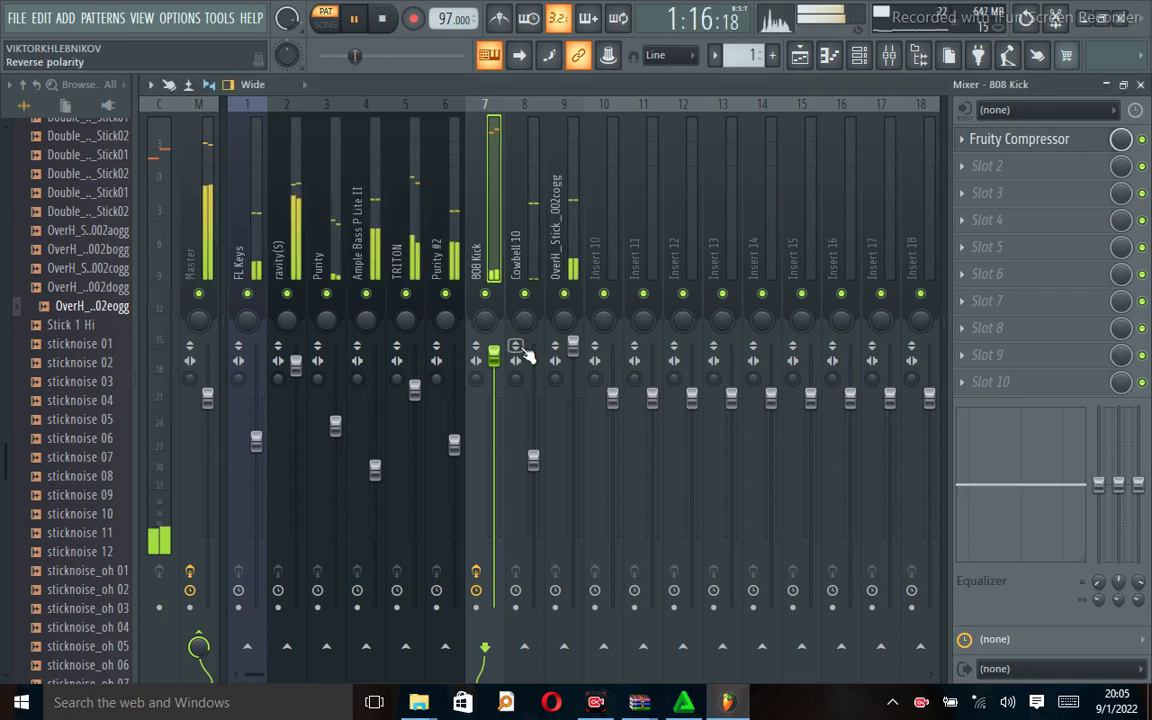
left_click(533, 272)
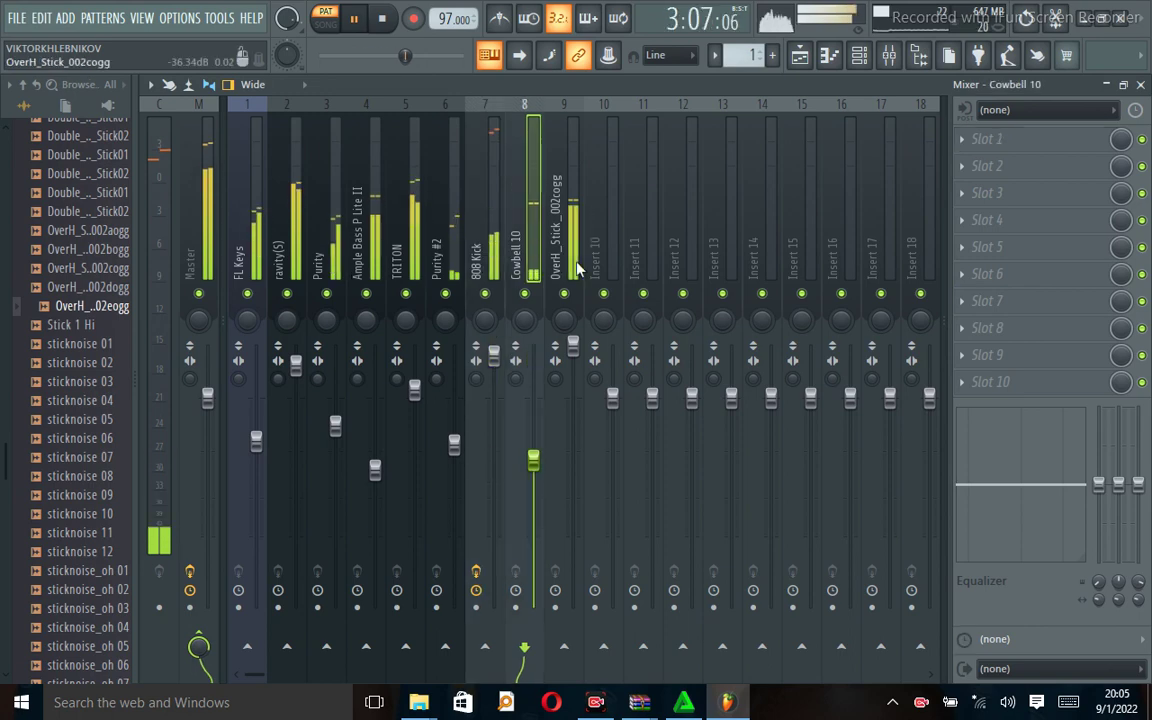
Step: Collapse the TICK folder and audition the Drystk sample from the NOMAAAA folder inside AMAPIANO
scroll(95, 443, "up", 6)
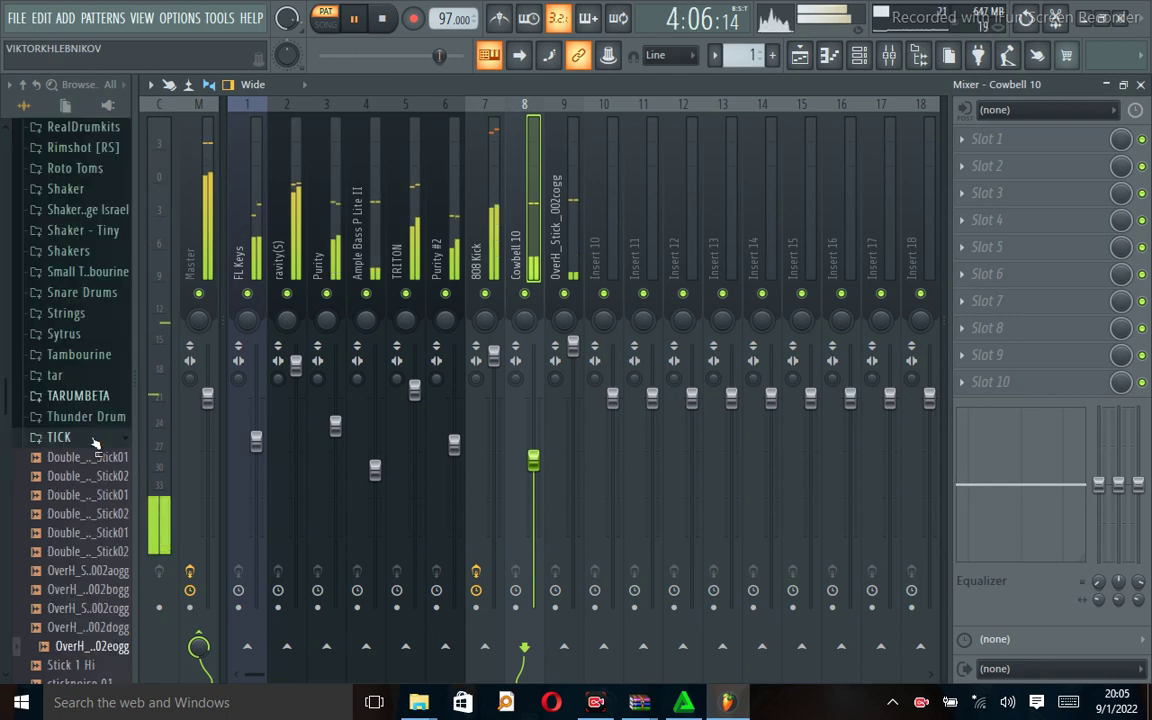
left_click(95, 443)
scroll(82, 360, "up", 4)
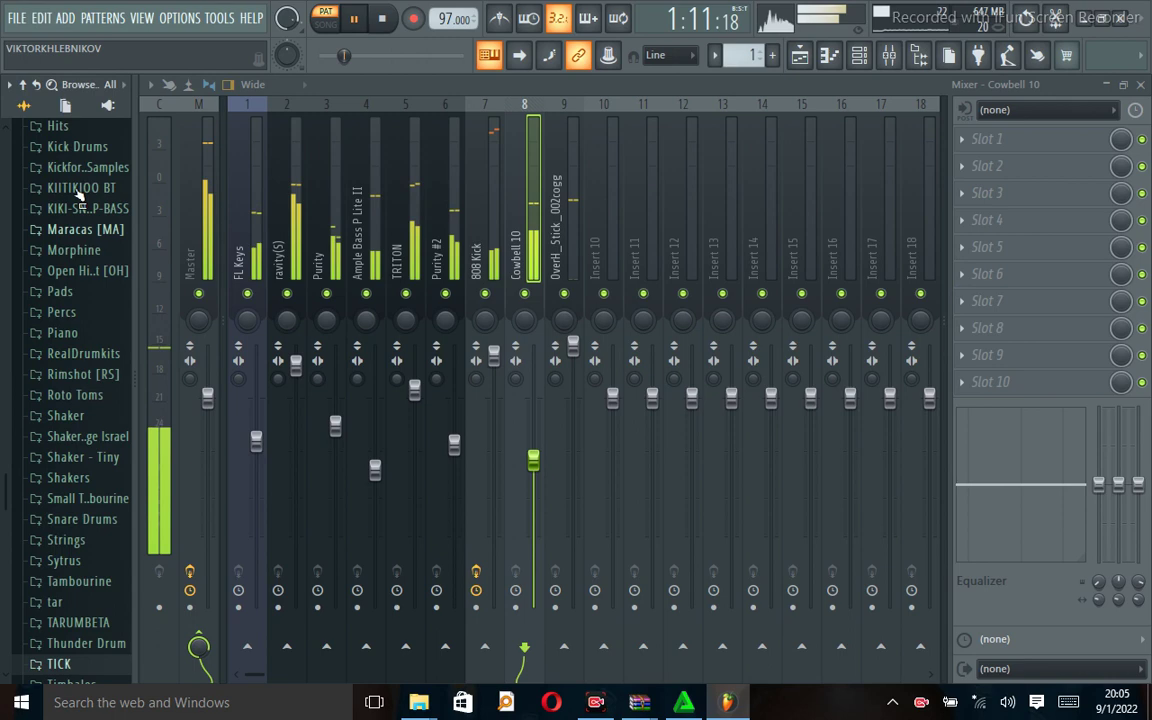
scroll(90, 230, "up", 6)
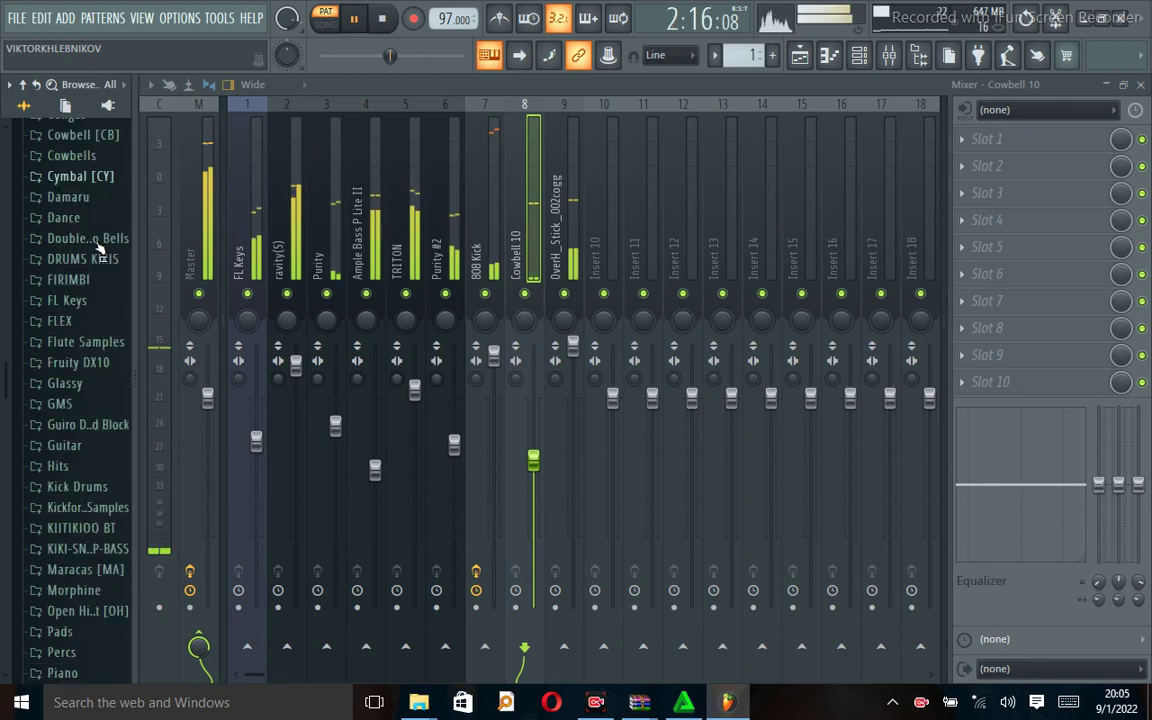
scroll(95, 265, "up", 4)
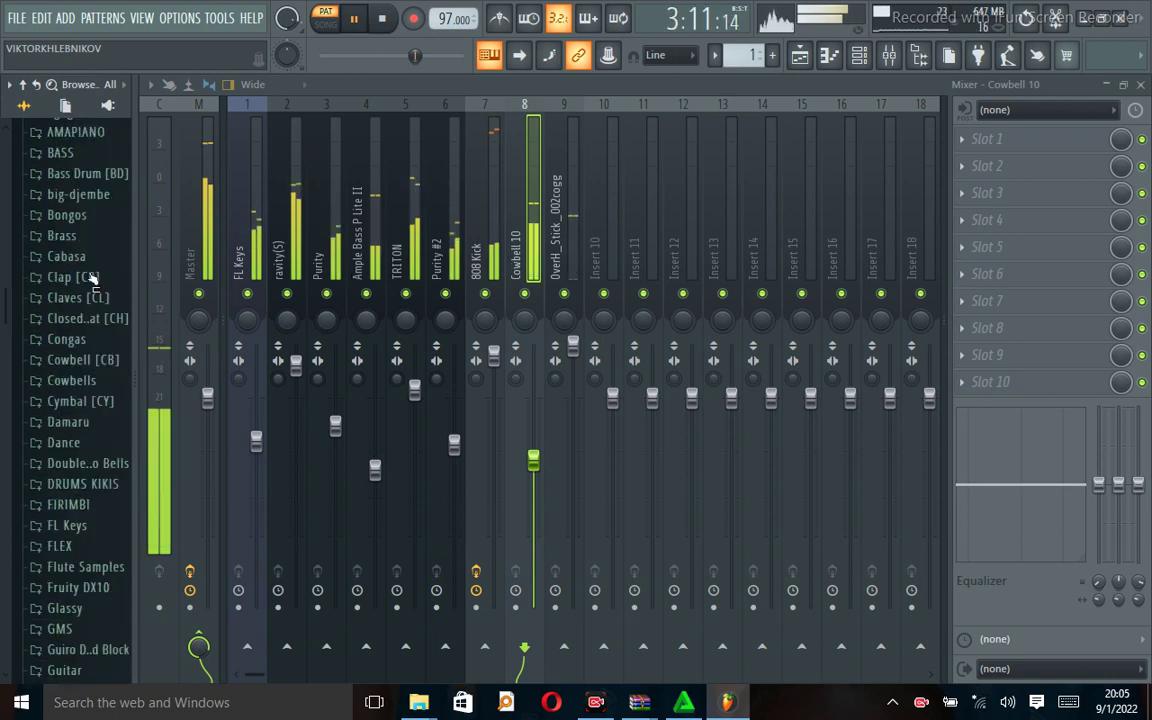
scroll(95, 255, "up", 2)
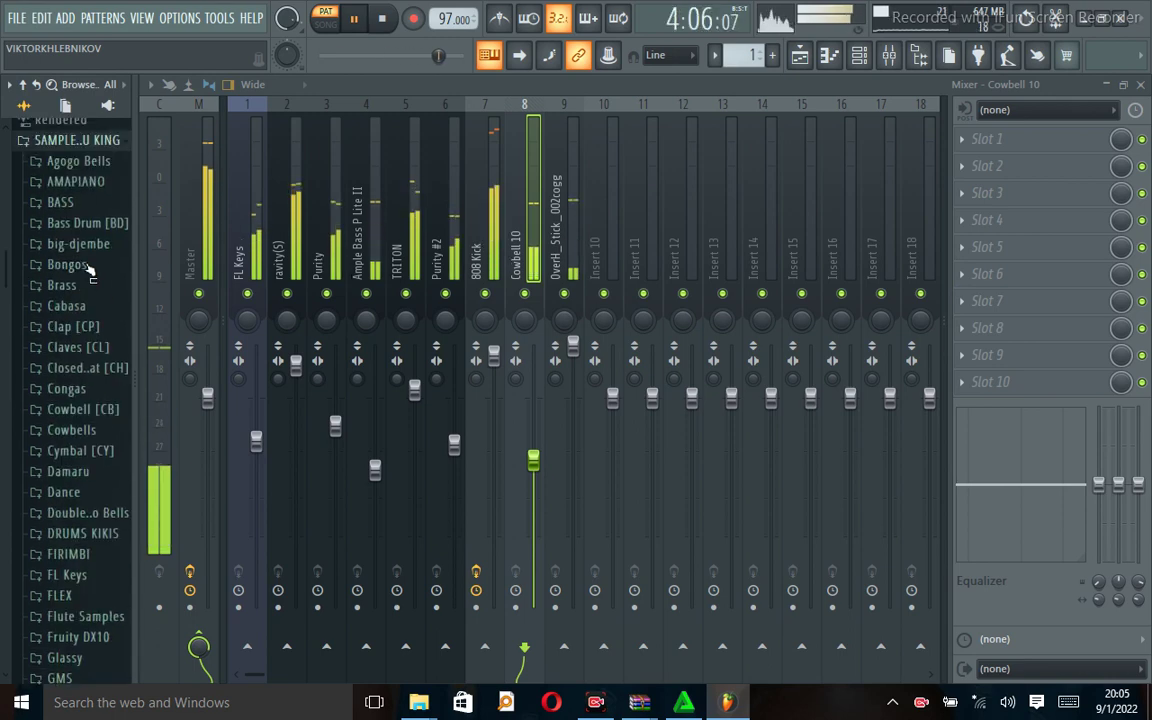
scroll(88, 268, "up", 4)
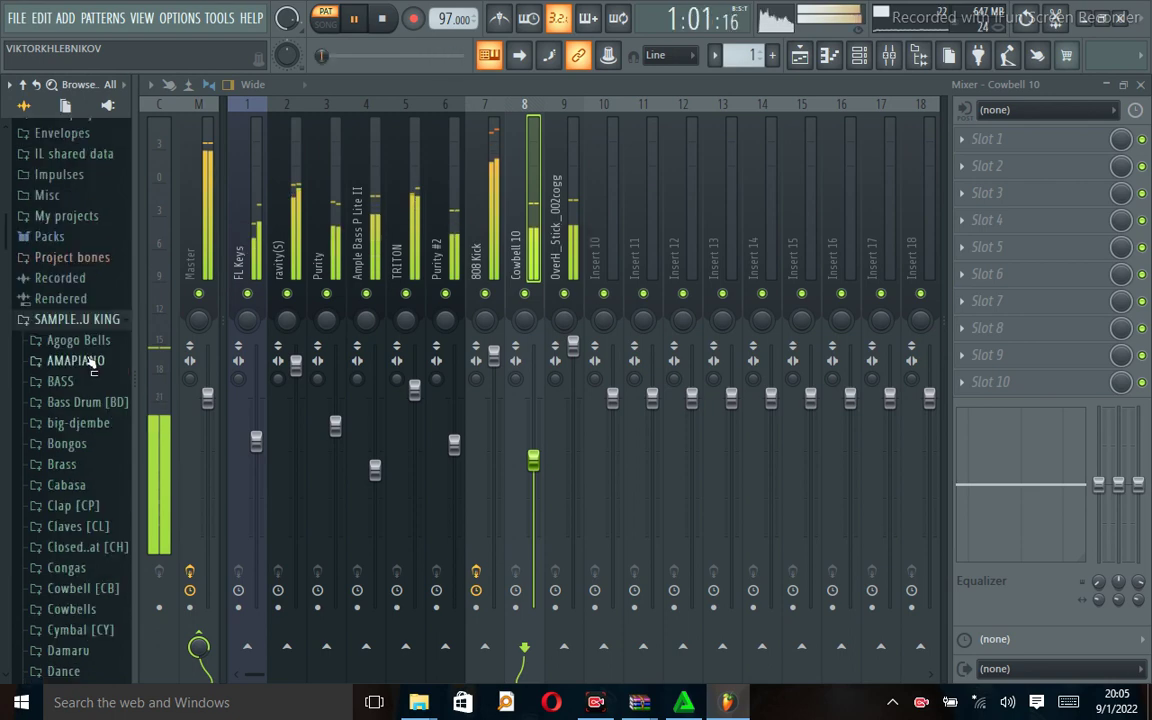
scroll(82, 453, "down", 3)
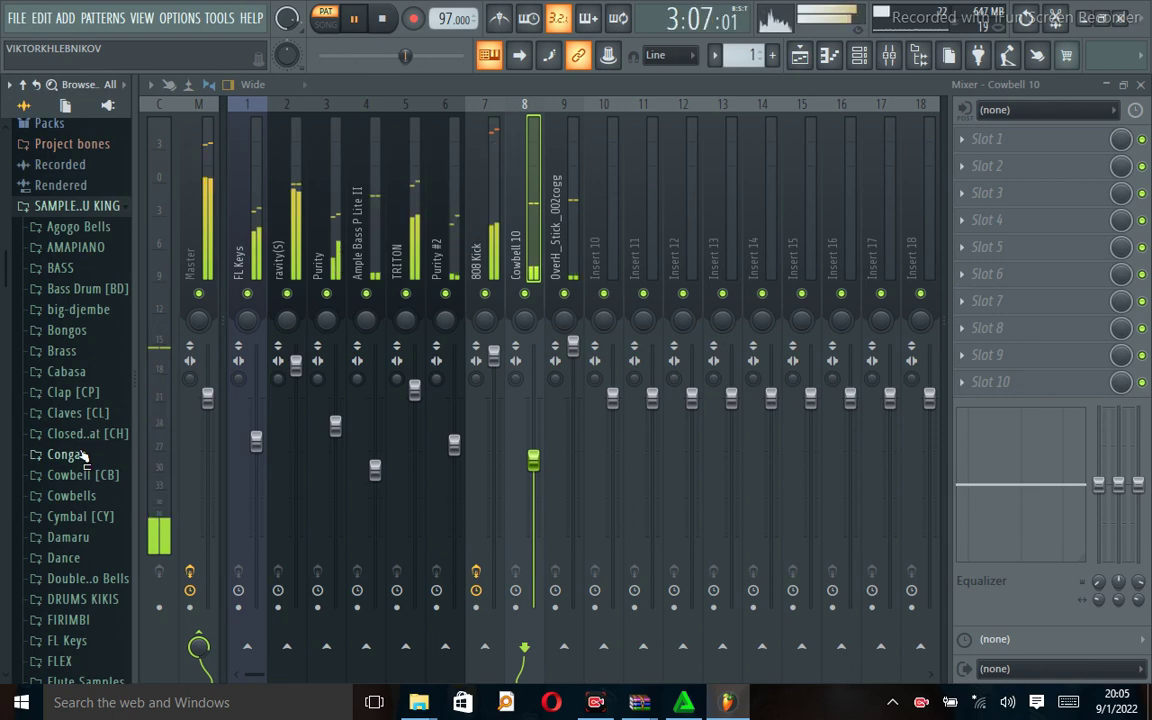
left_click(80, 247)
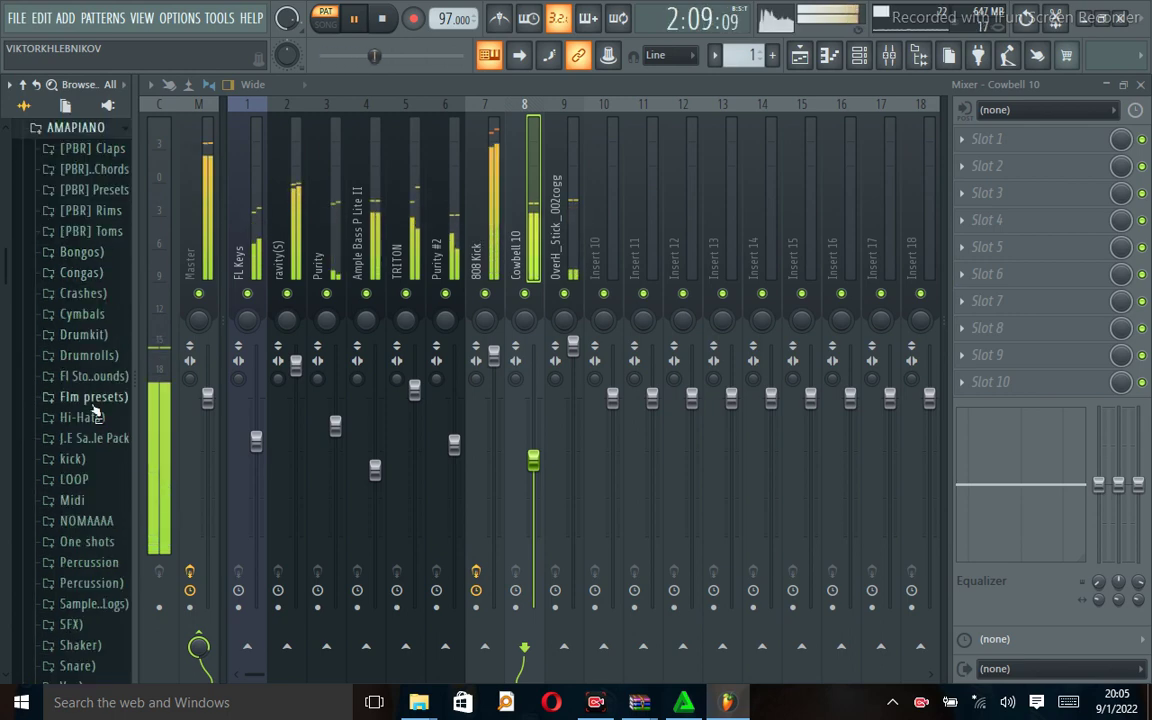
left_click(60, 521)
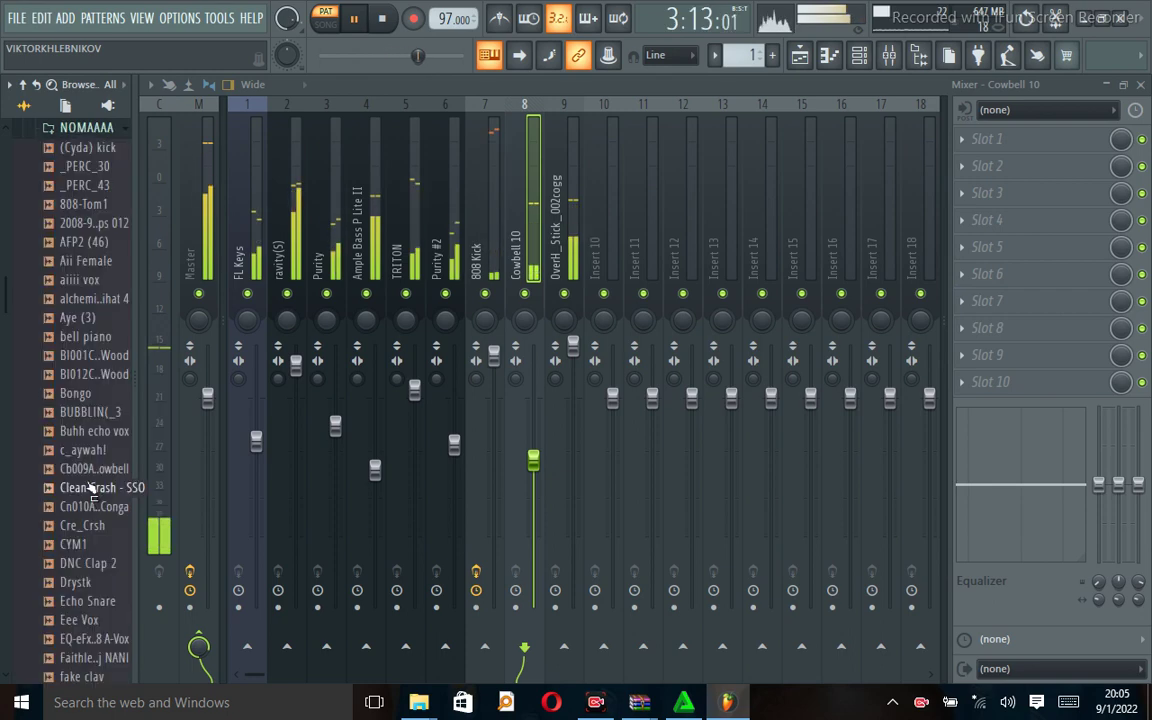
left_click(84, 582)
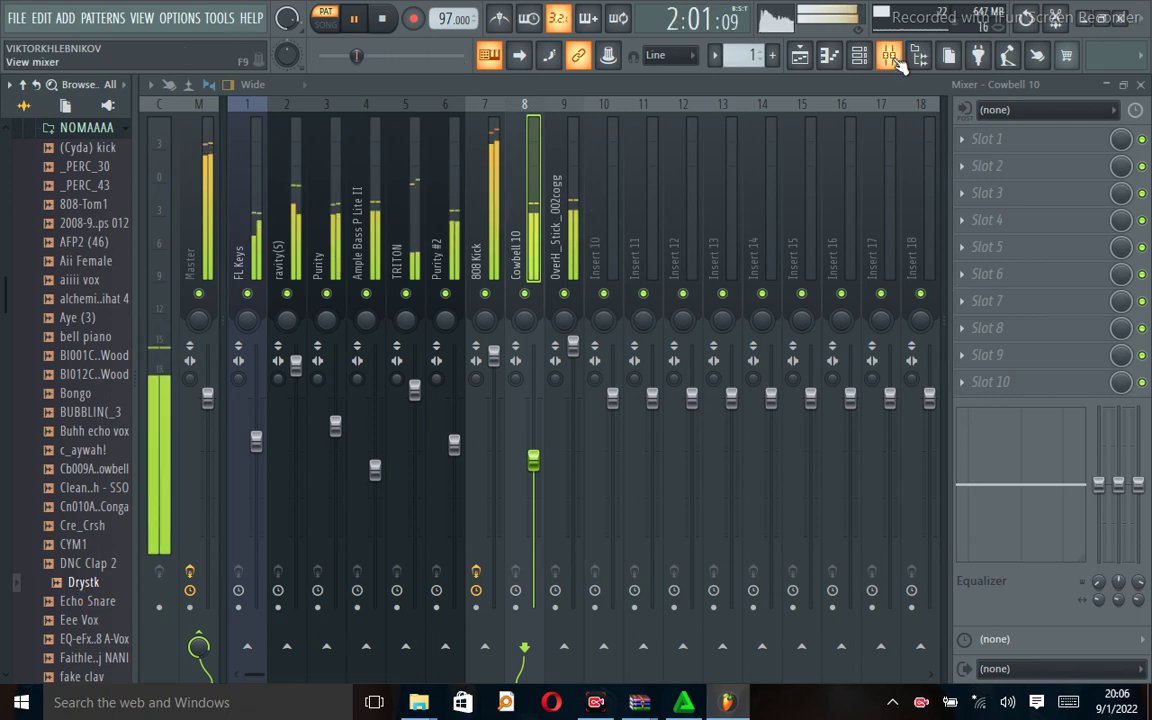
Step: Add the Drystk sample as a new channel and paste the copied stick pattern into it
left_click(859, 58)
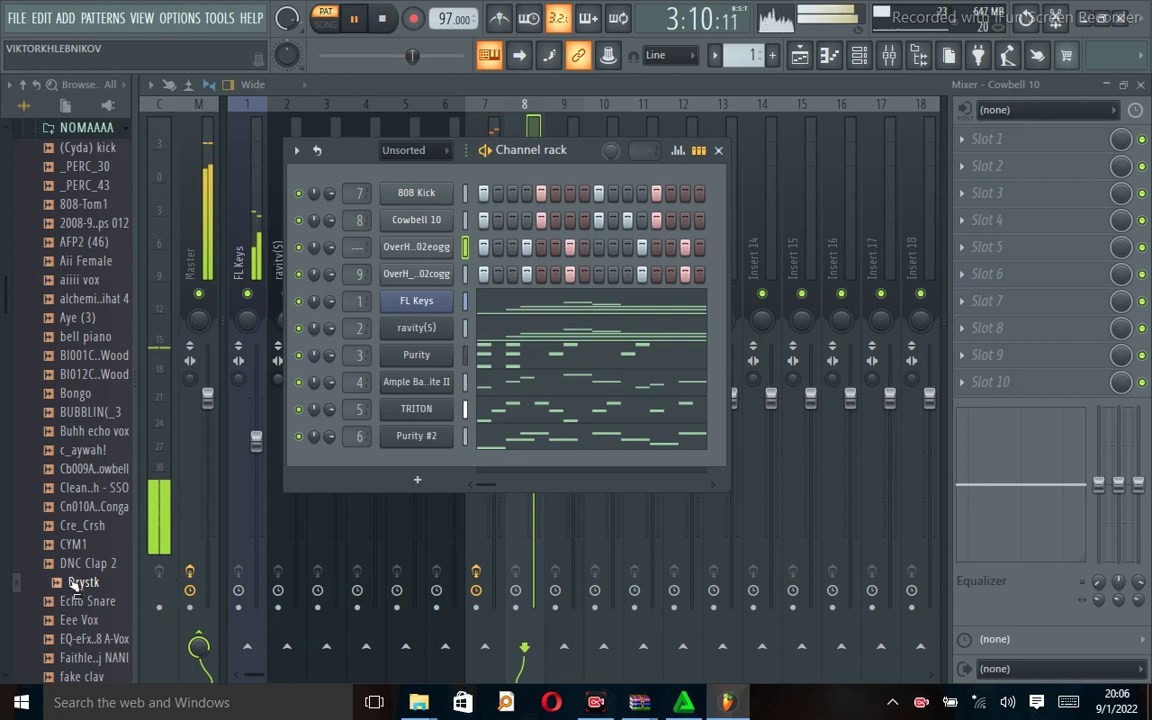
left_click_drag(73, 585, 295, 300)
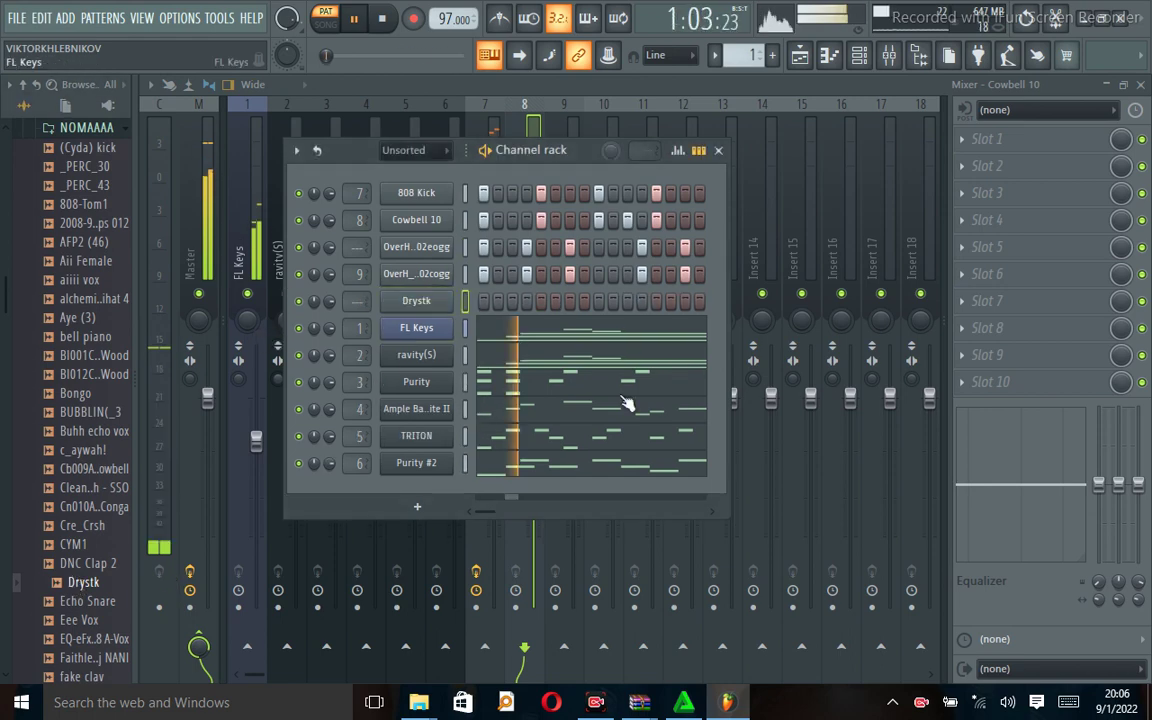
right_click(420, 303)
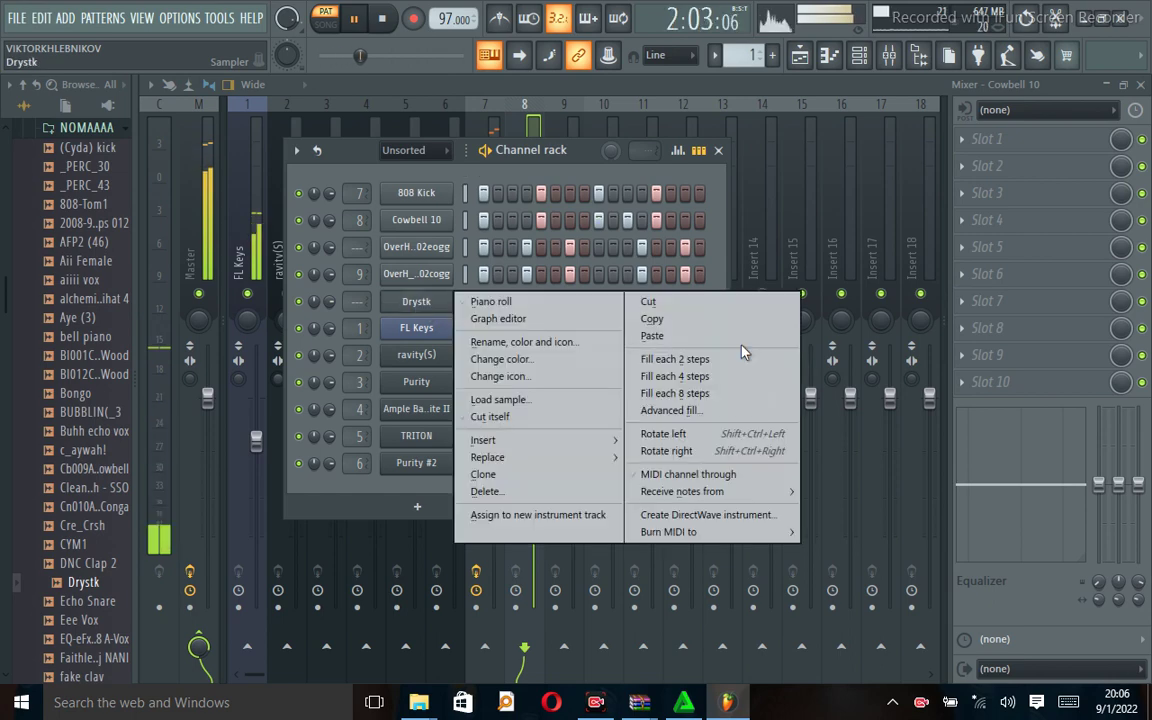
left_click(672, 326)
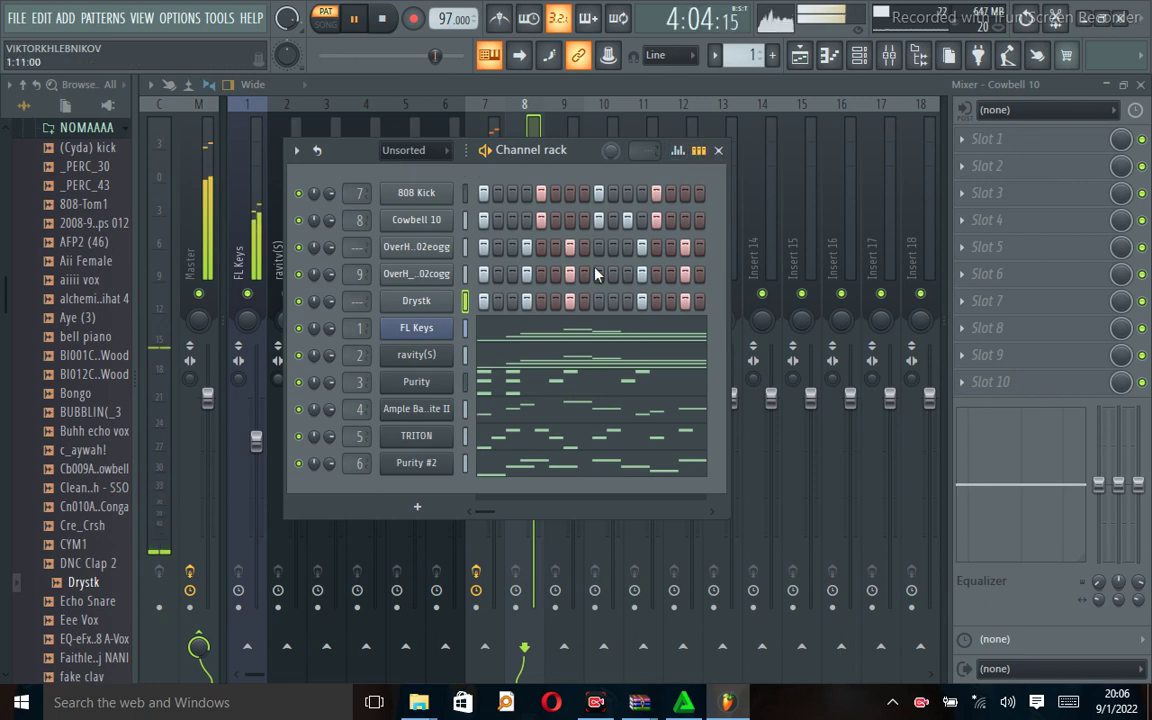
Step: Close the channel rack, route the Drystk channel to mixer track 10 and raise that track's volume slightly
left_click(719, 151)
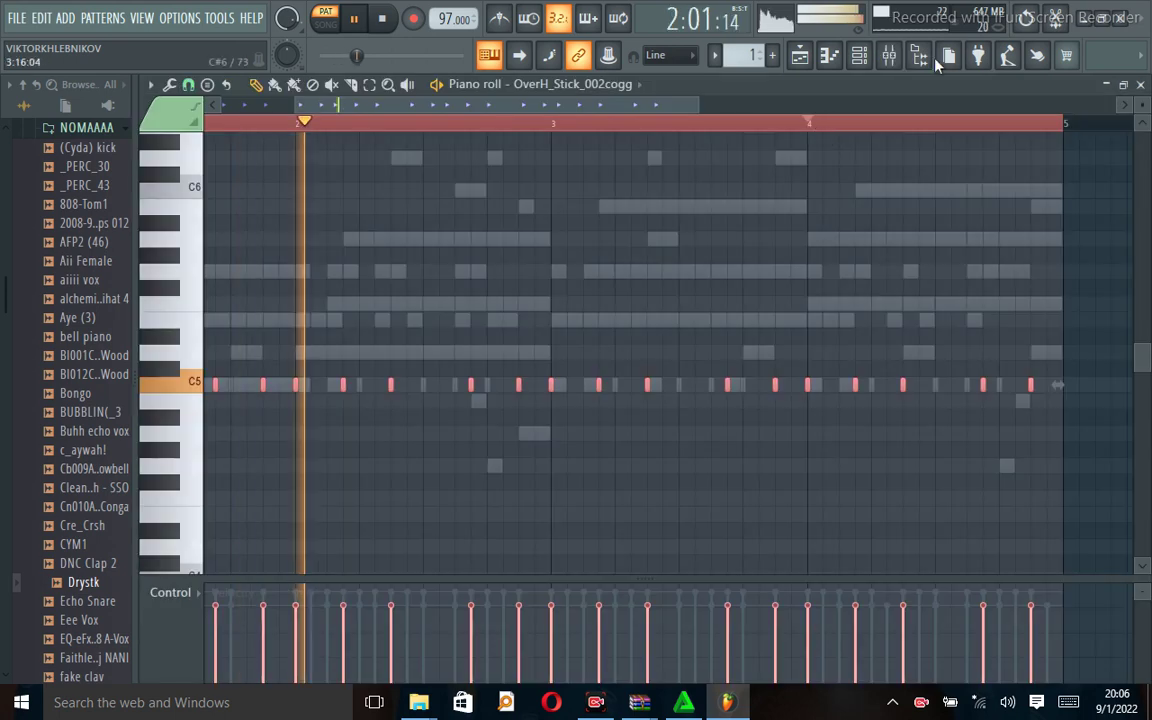
left_click(889, 55)
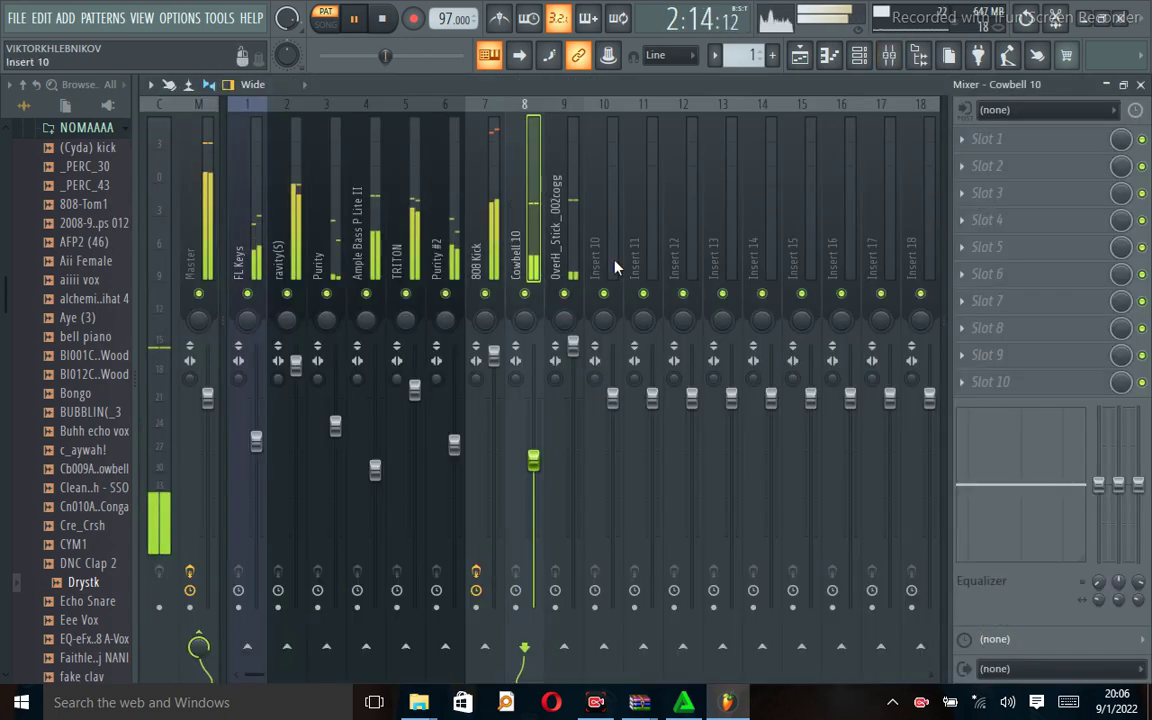
left_click(615, 268)
right_click(612, 266)
mouse_move(780, 290)
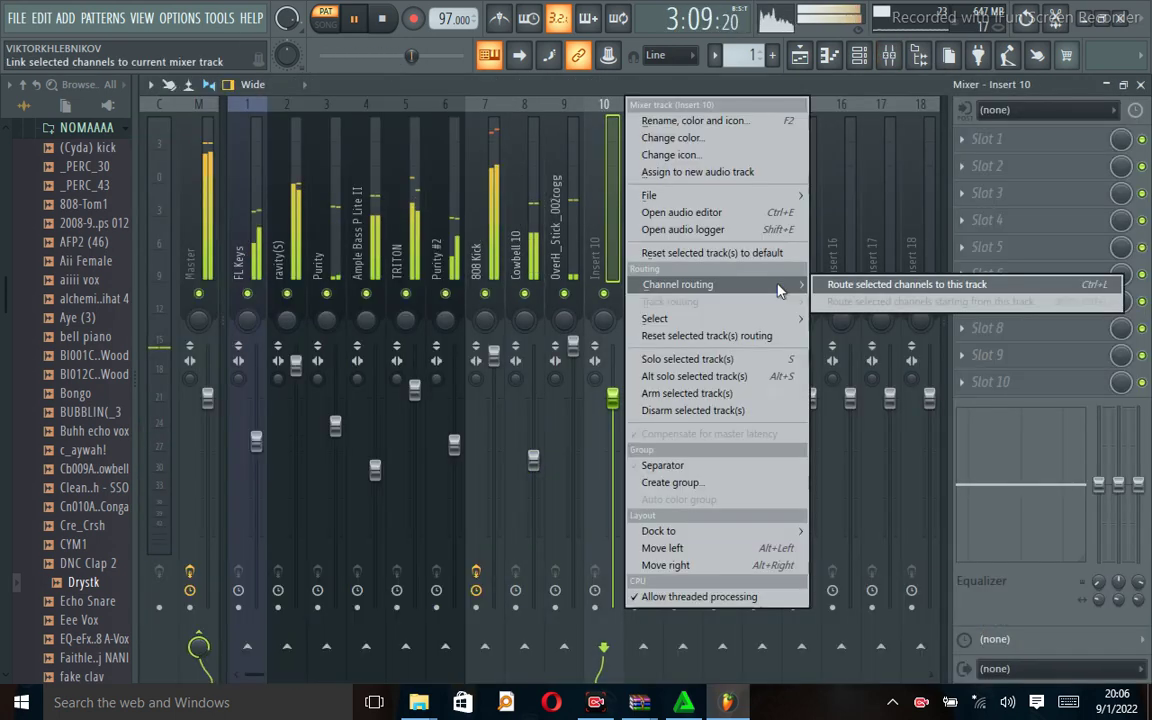
left_click(880, 284)
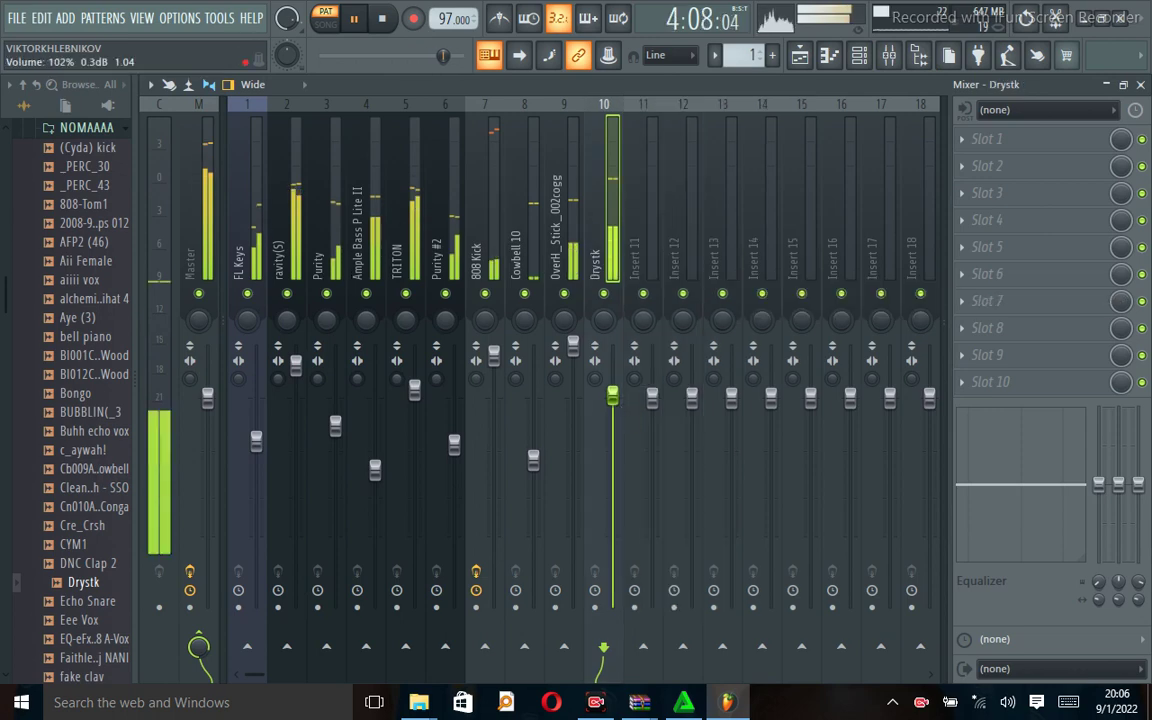
left_click_drag(612, 395, 612, 382)
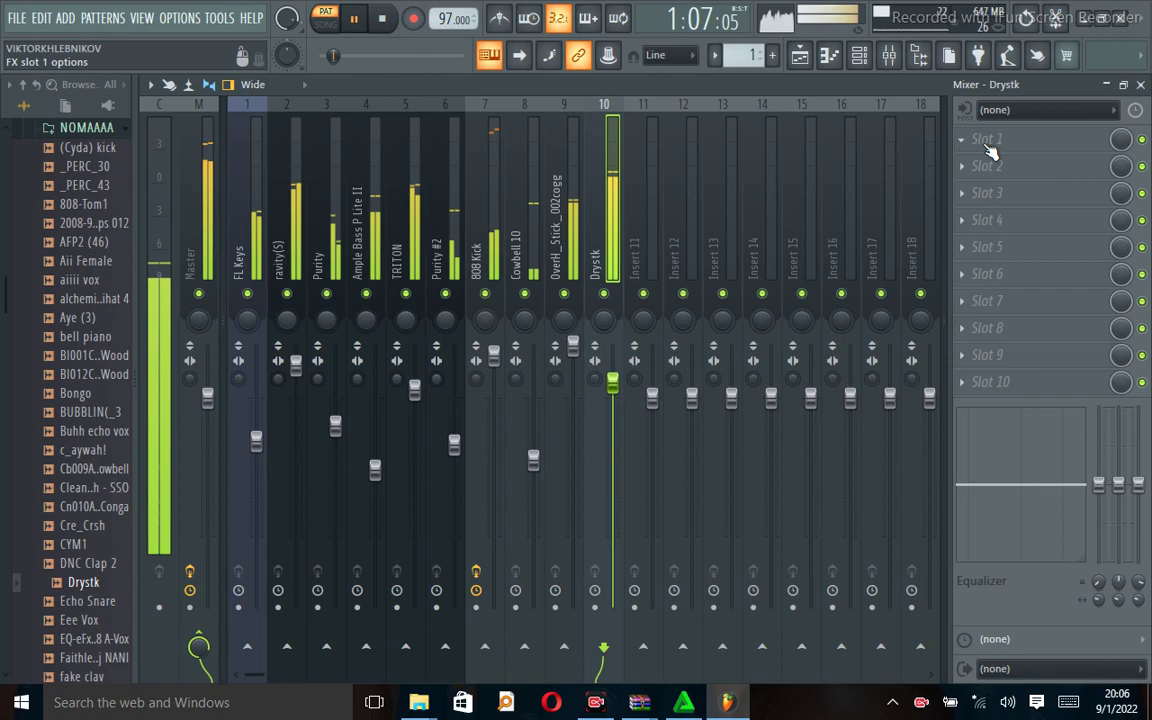
Step: Add Fruity Parametric EQ to the Drystk track, boosting the 5000 and 8000 bands, cutting 90 to about -5.1 dB and lowering 250 slightly
left_click(988, 142)
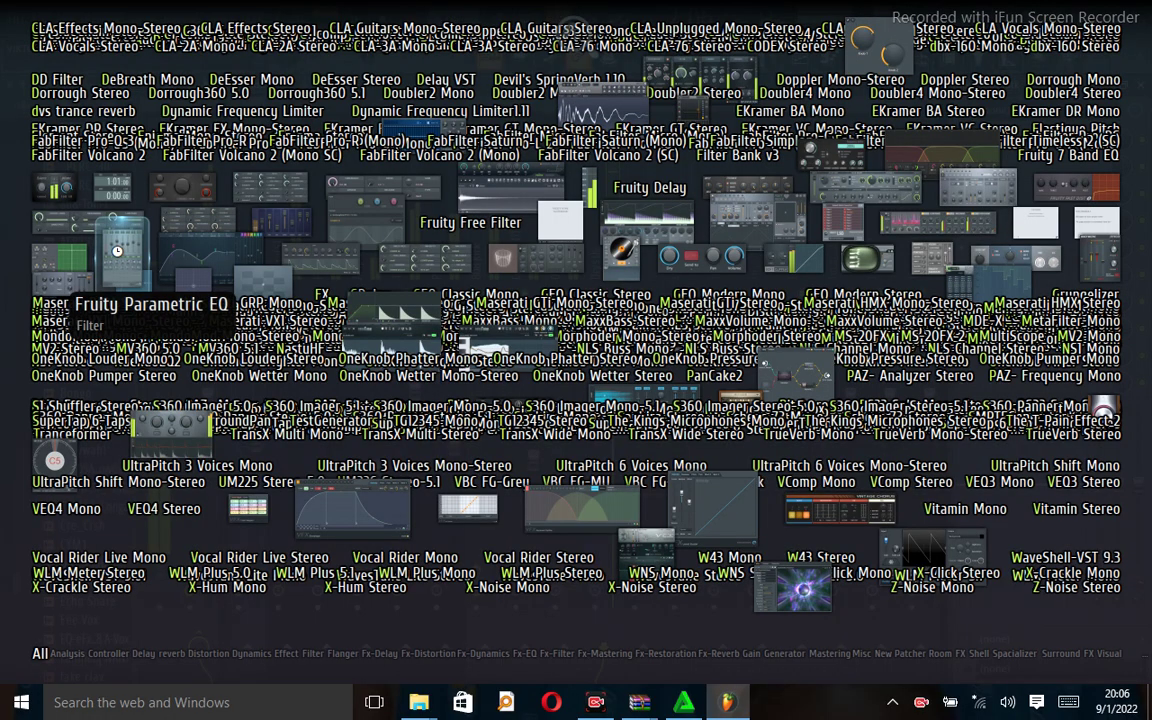
left_click(150, 304)
mouse_move(475, 398)
left_mouse_down()
mouse_move(458, 386)
mouse_move(484, 401)
mouse_move(456, 391)
left_mouse_up()
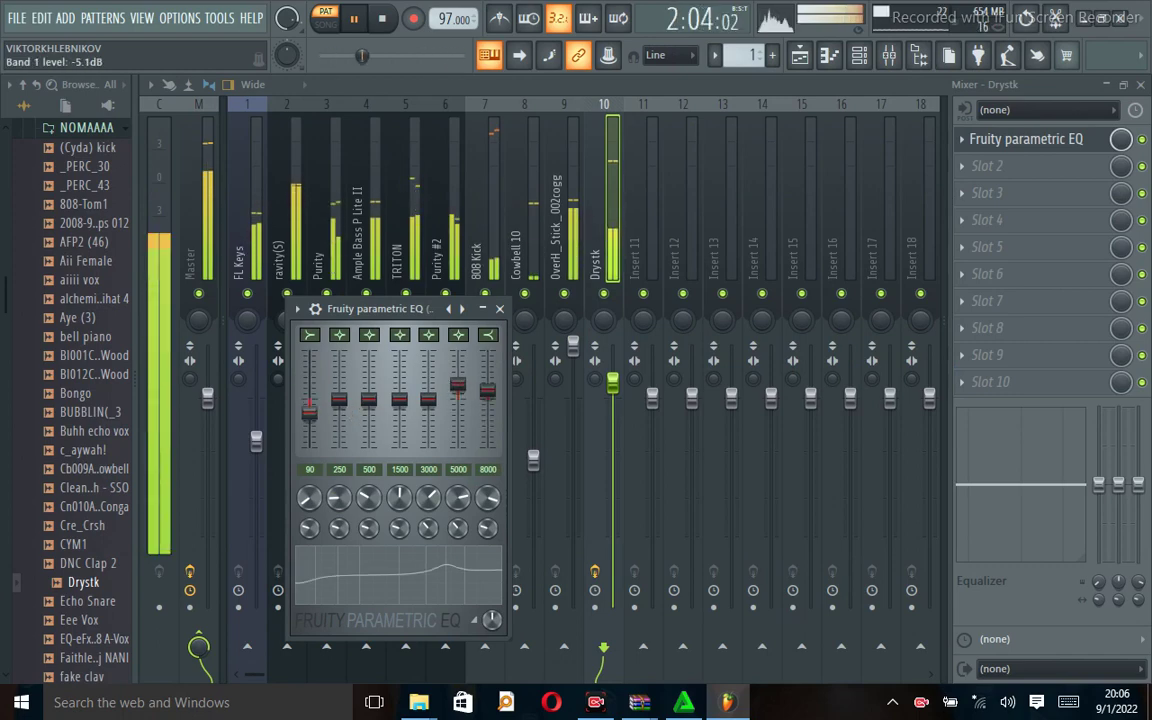
left_click_drag(312, 401, 341, 411)
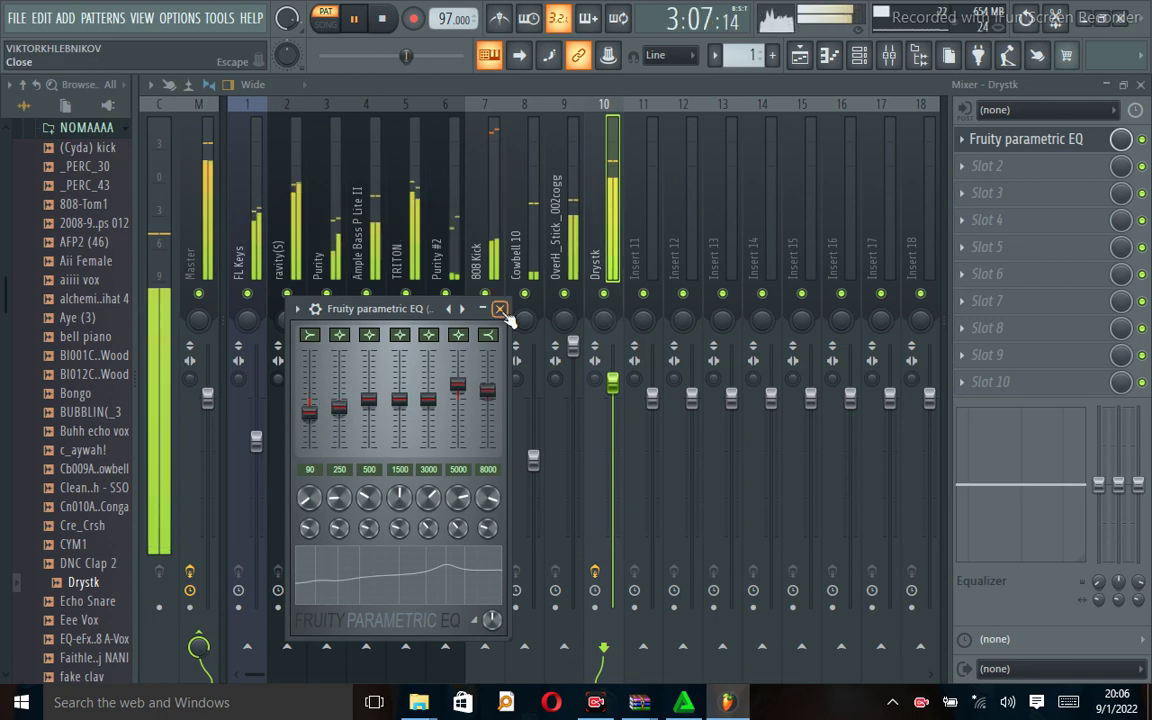
left_click(501, 309)
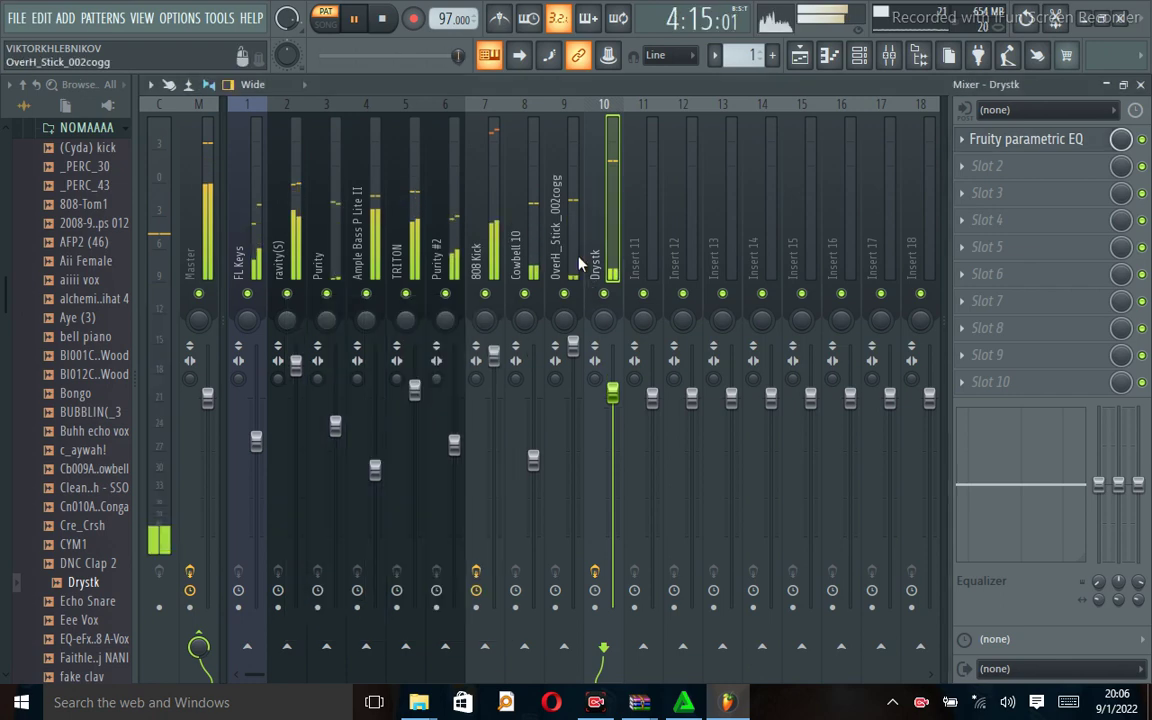
Step: Add Fruity Parametric EQ to the OverH_Stick, Cowbell 10 and 808 Kick tracks, cutting 90 and 250 and boosting 5000 and 8000 on the kick
left_click(579, 261)
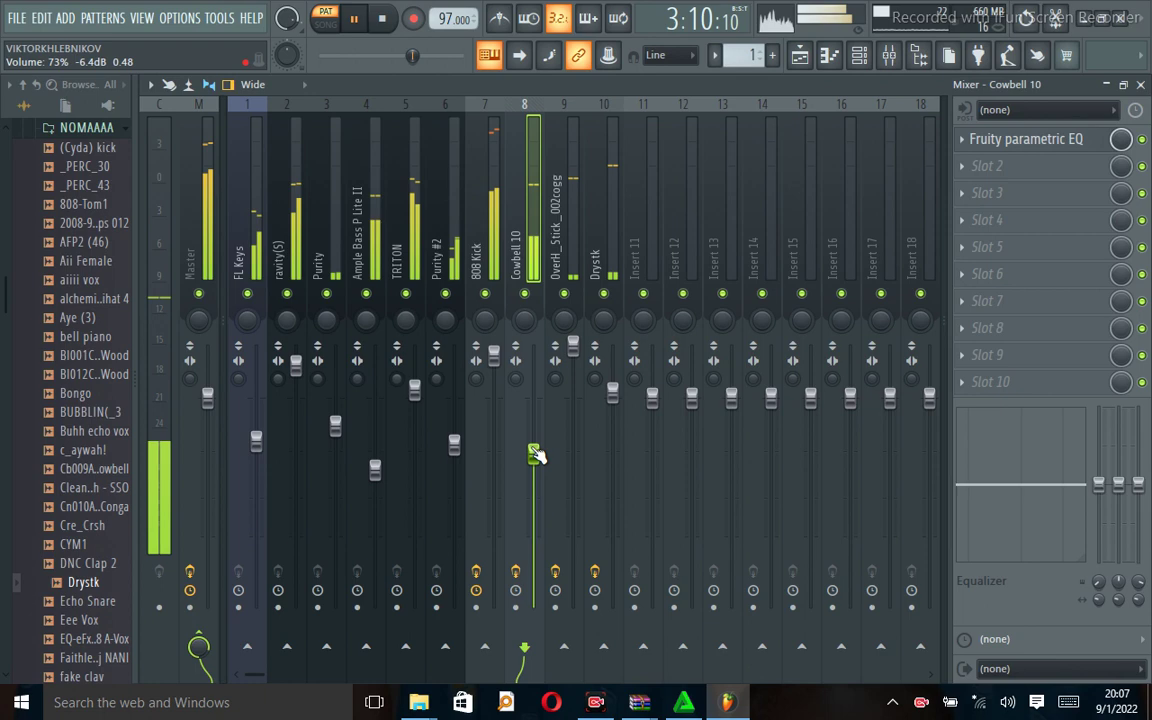
left_click(494, 354)
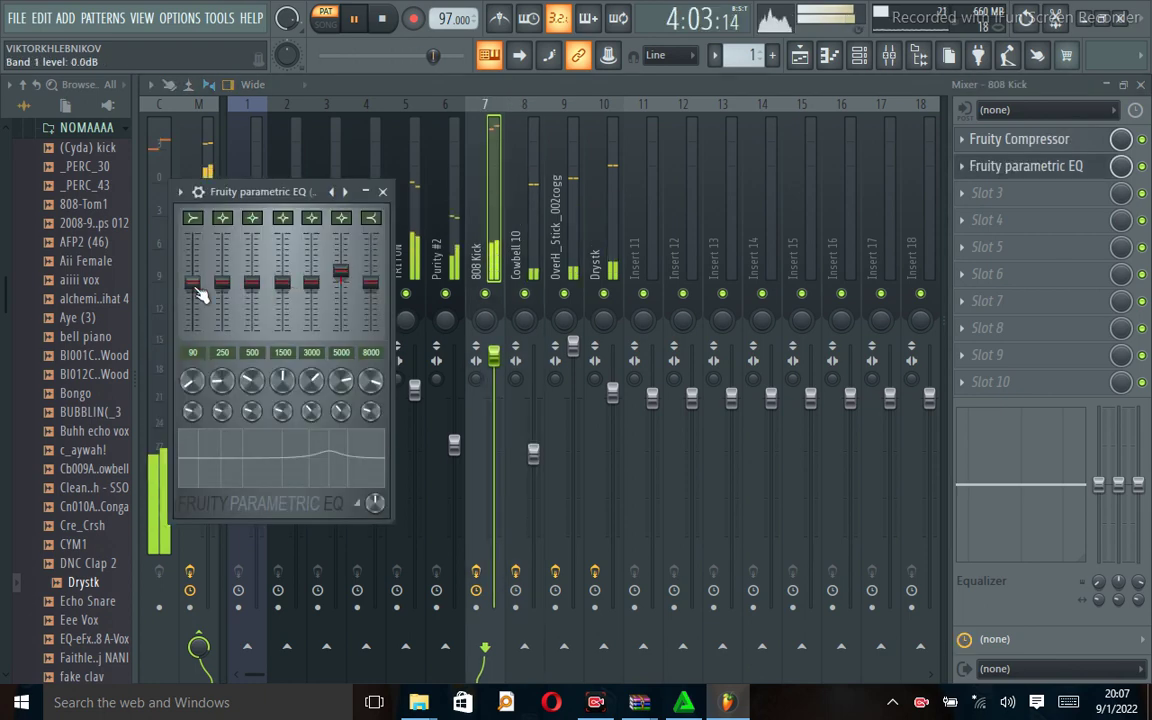
left_click_drag(192, 282, 222, 289)
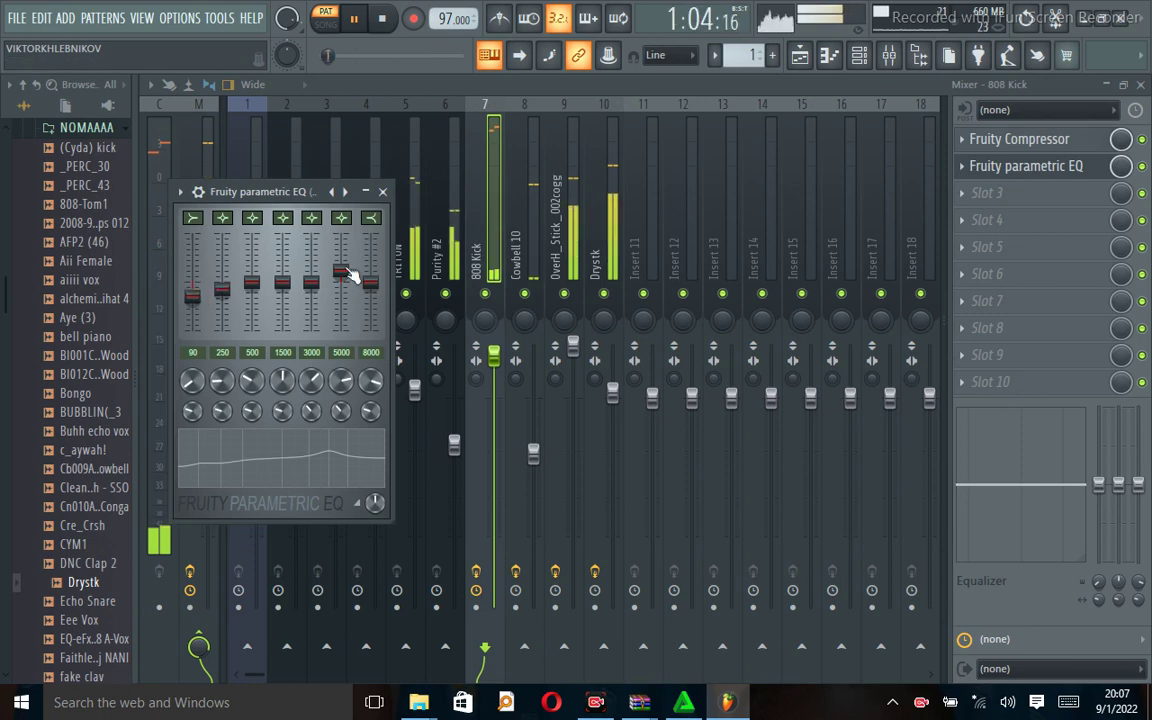
left_click_drag(341, 272, 341, 258)
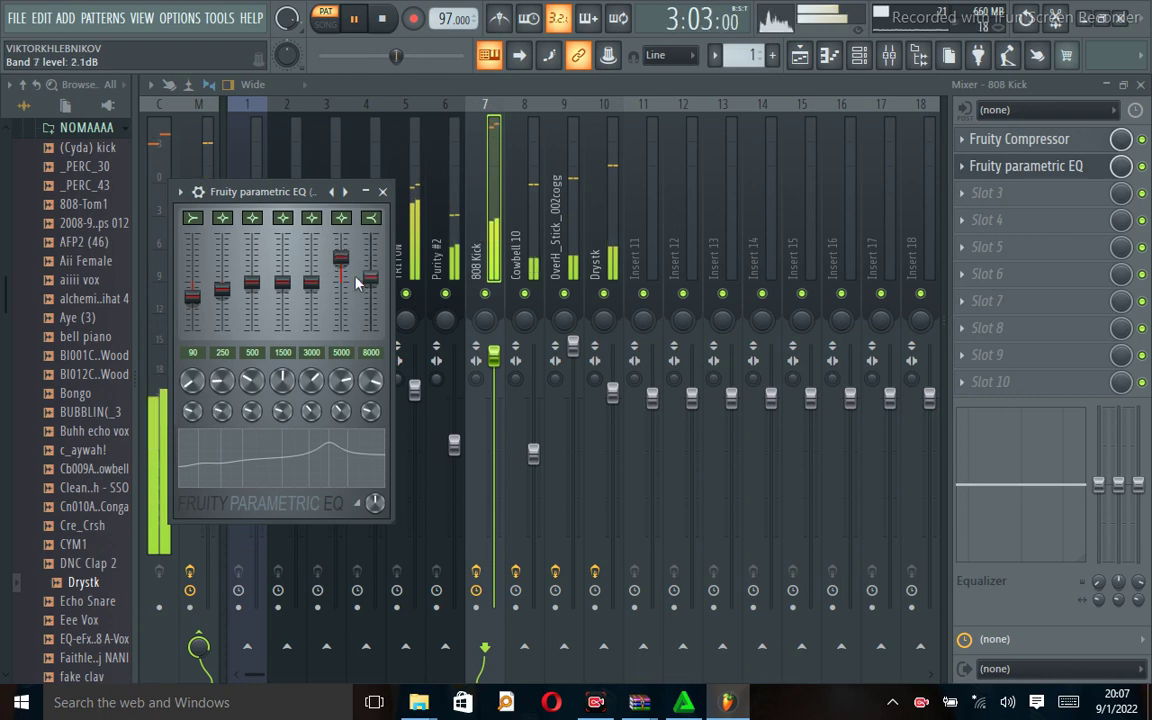
left_click_drag(341, 258, 341, 262)
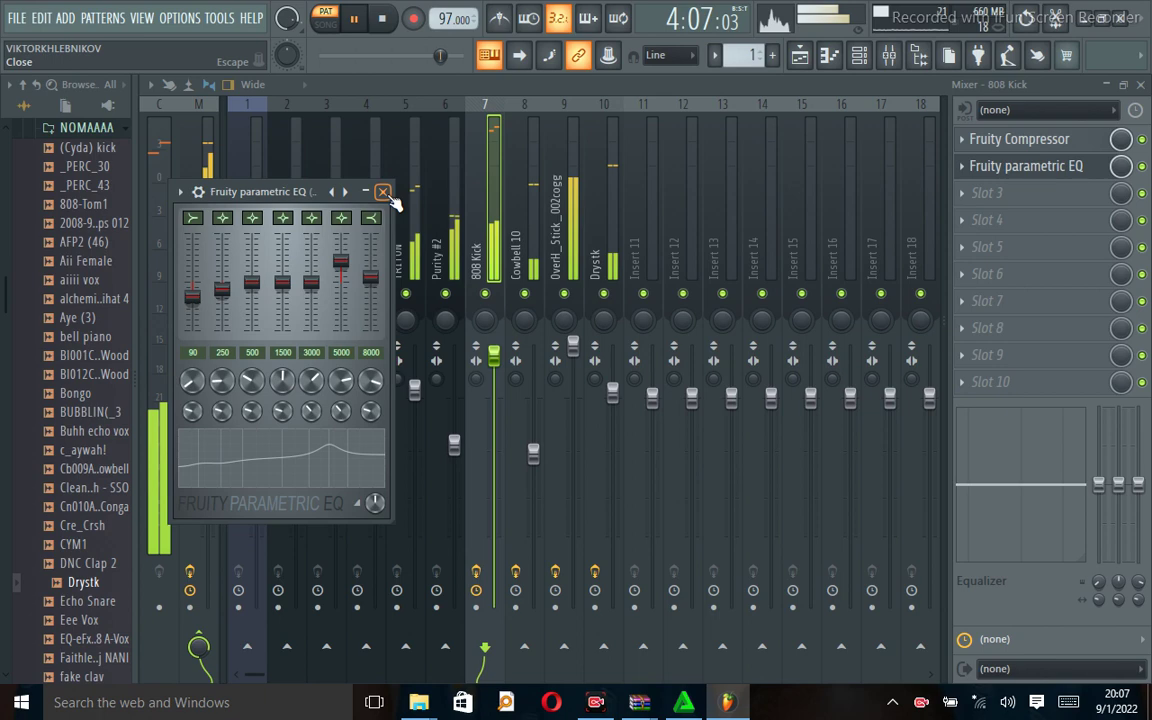
left_click(388, 196)
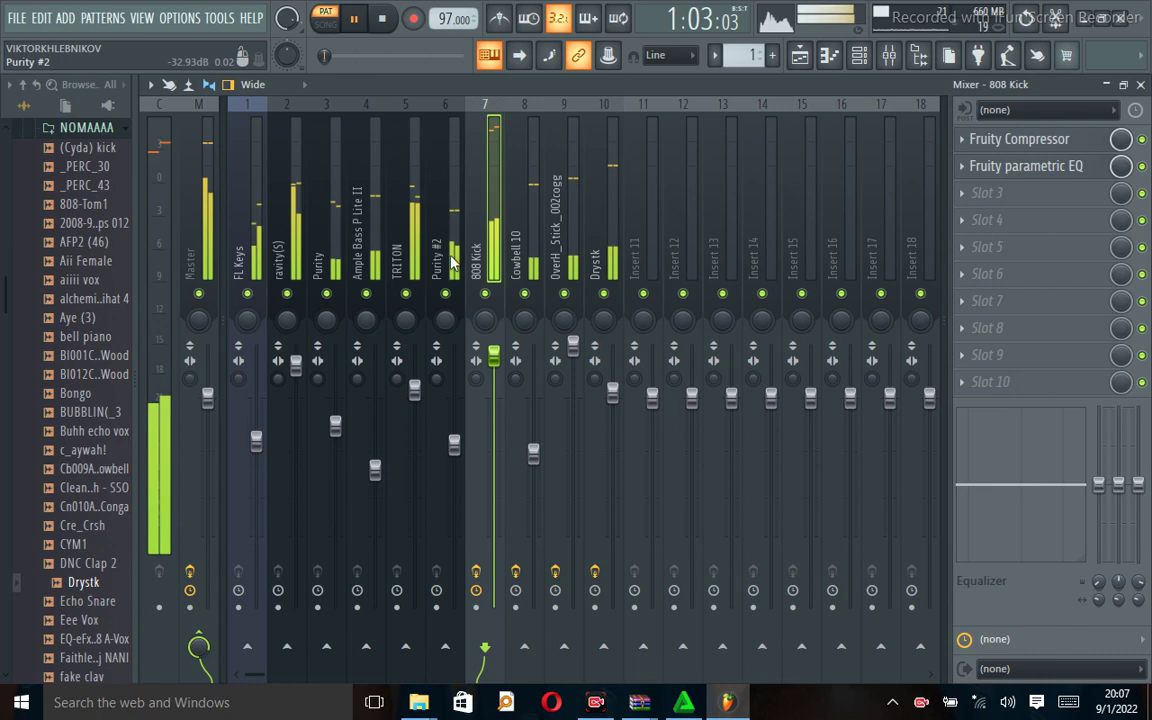
Step: Add Fruity Parametric EQ to the Purity #2 track, cutting 90 and 250, boosting 5000 to about 9.2 dB and raising 8000
left_click(451, 262)
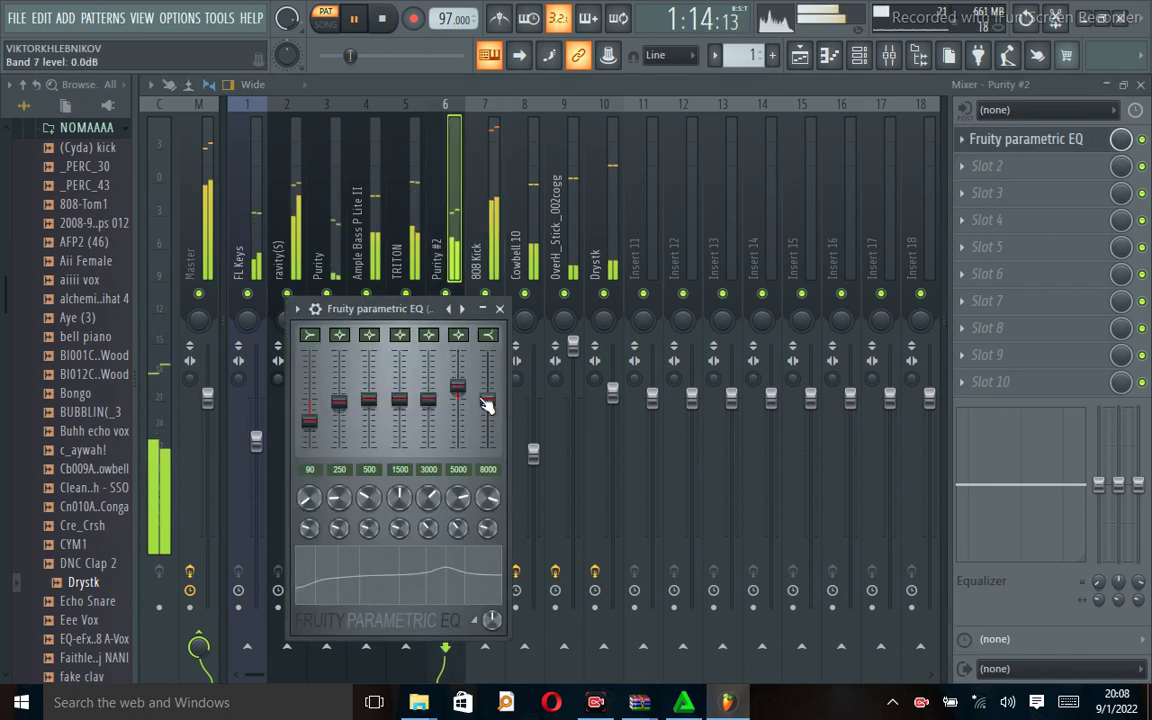
left_click_drag(487, 404, 471, 386)
scroll(476, 391, "up", 2)
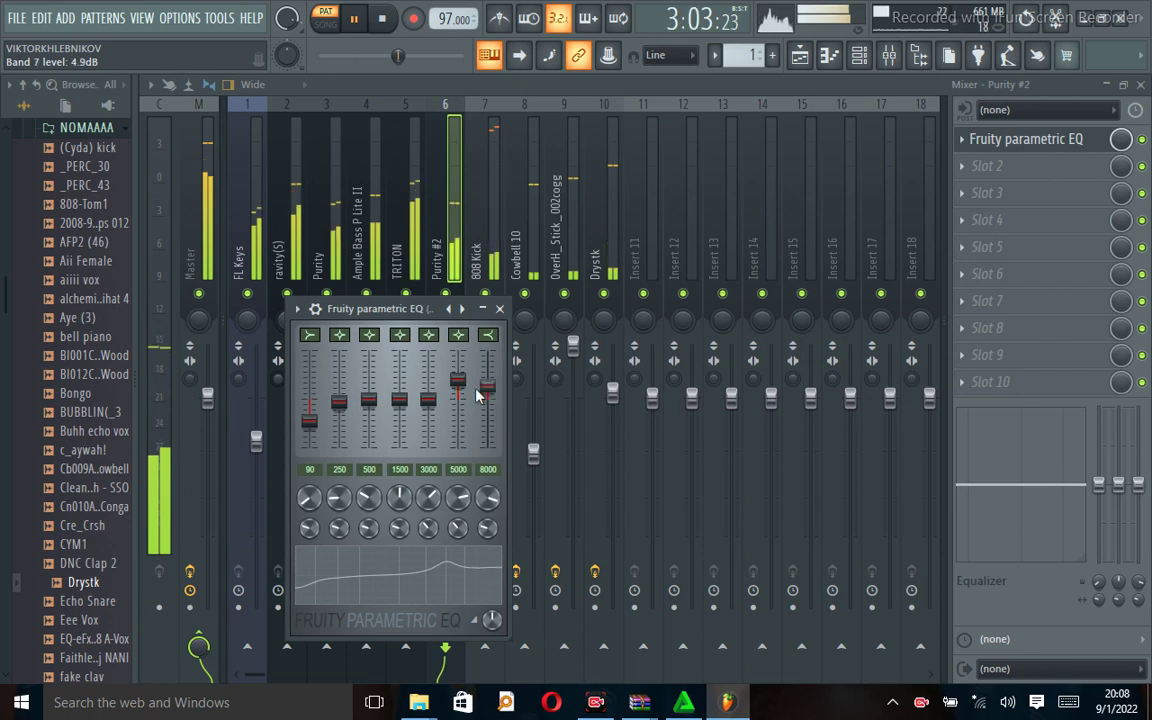
left_click_drag(476, 395, 476, 399)
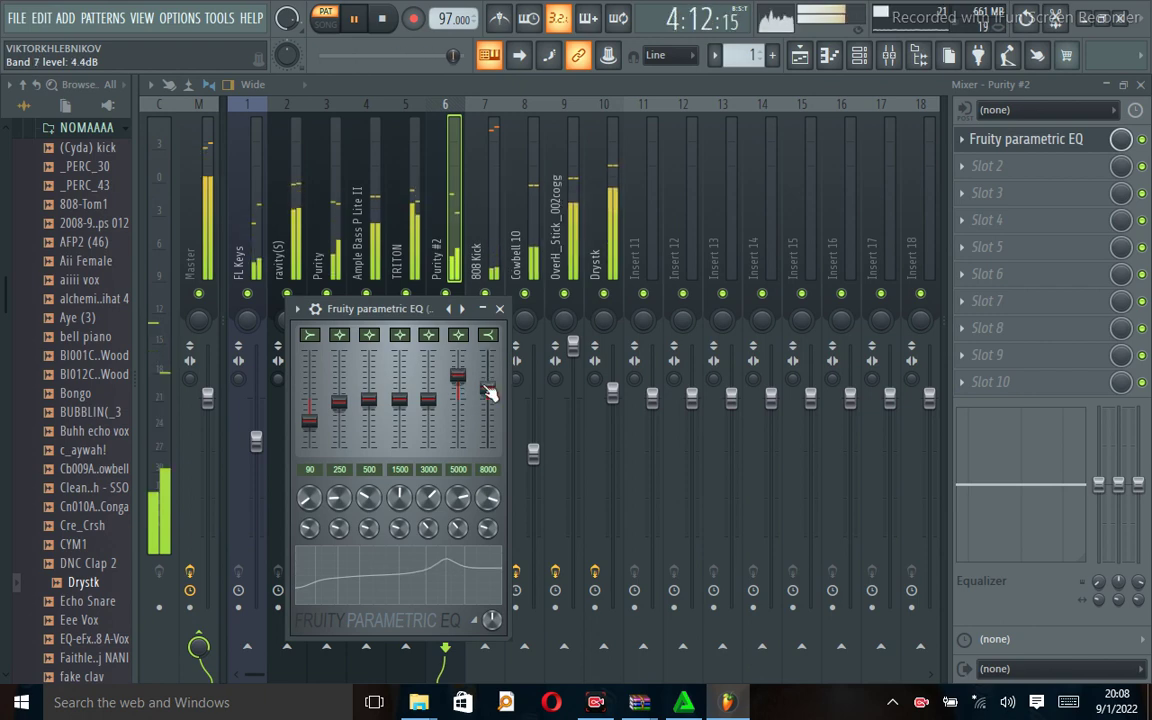
left_click_drag(489, 391, 489, 385)
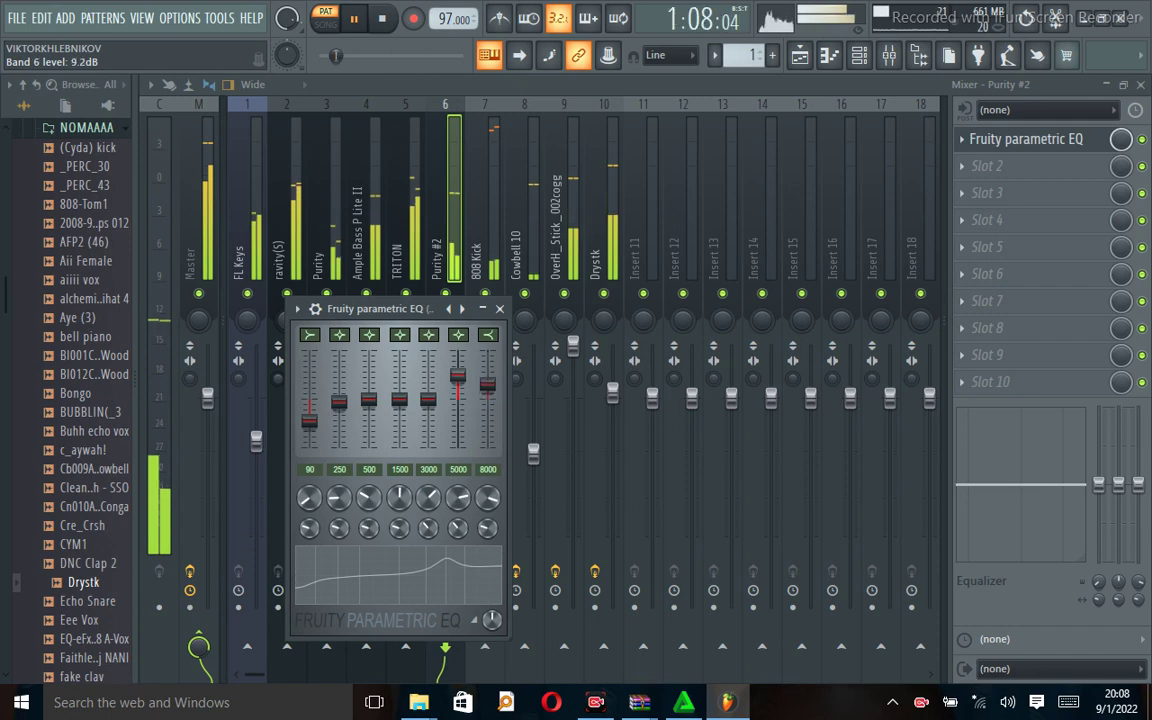
left_click_drag(339, 403, 338, 410)
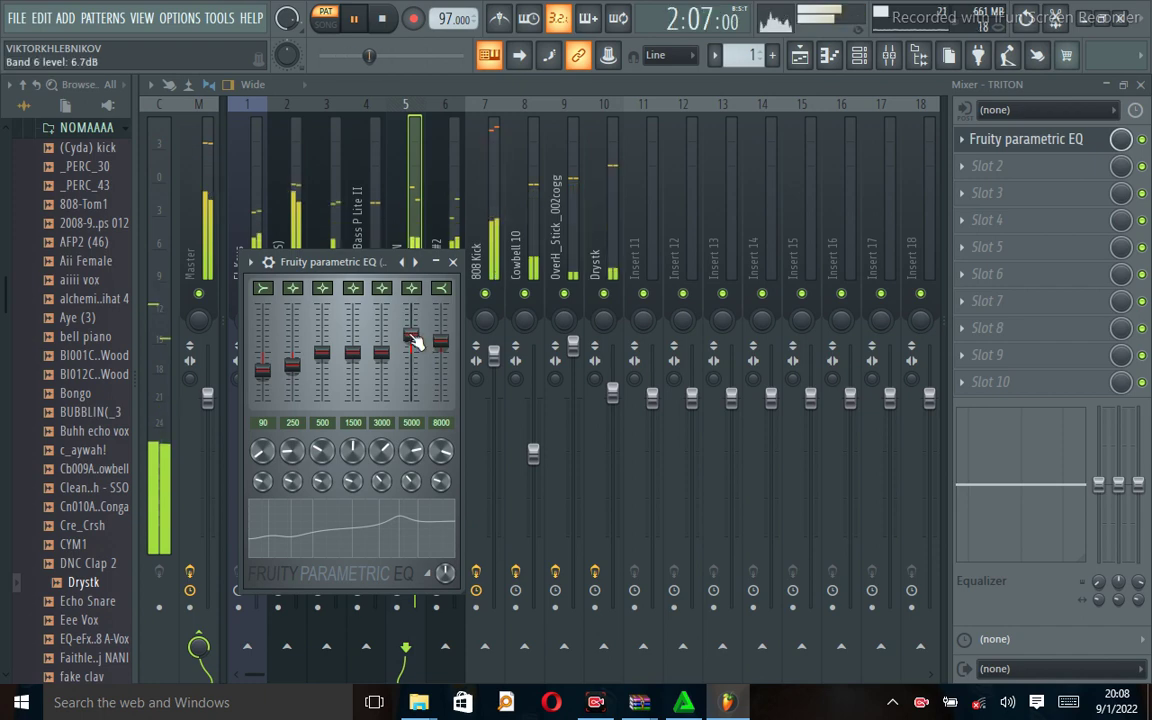
Step: On TRITON, boost 3000, 5000 and 8000 in Fruity Parametric EQ and raise the mixer EQ to 3.3, 4.3 and 2.2 dB
left_click_drag(413, 338, 411, 323)
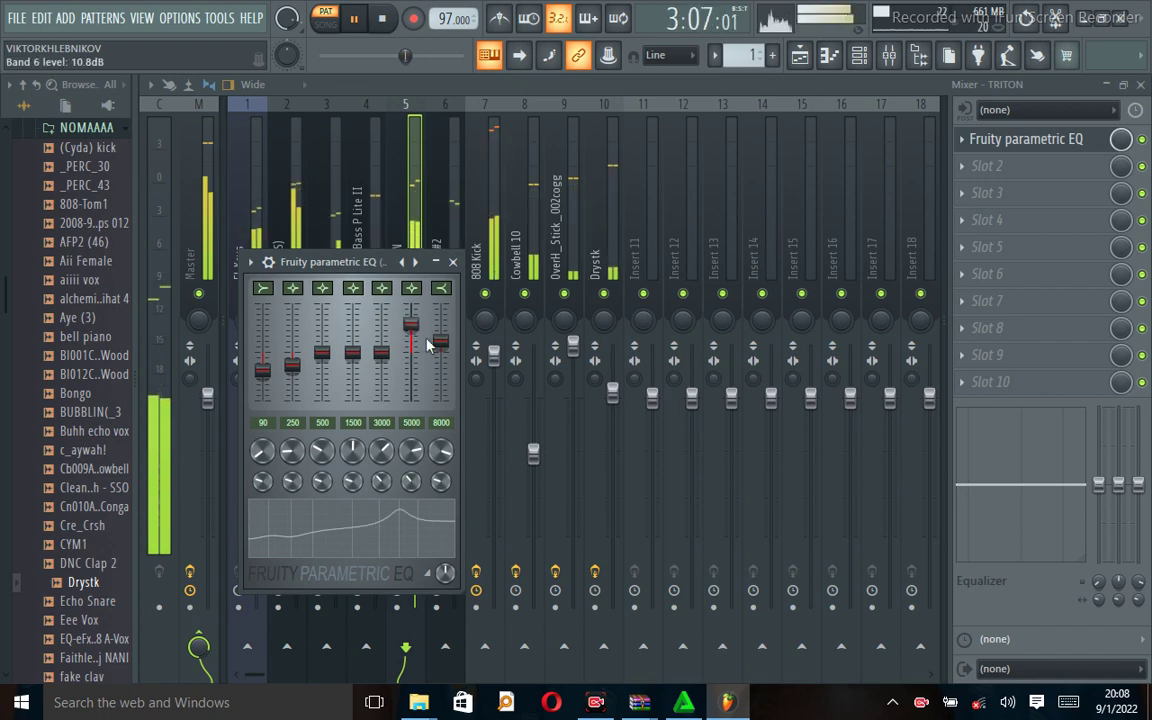
scroll(411, 347, "down", 2)
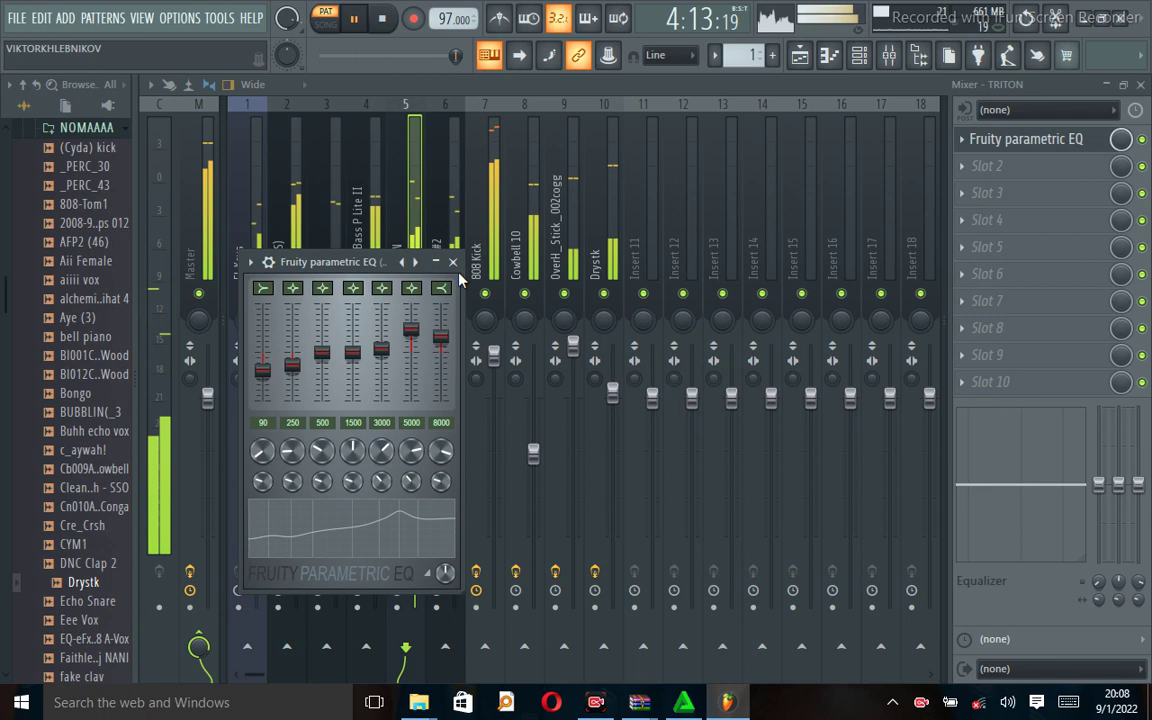
left_click(452, 262)
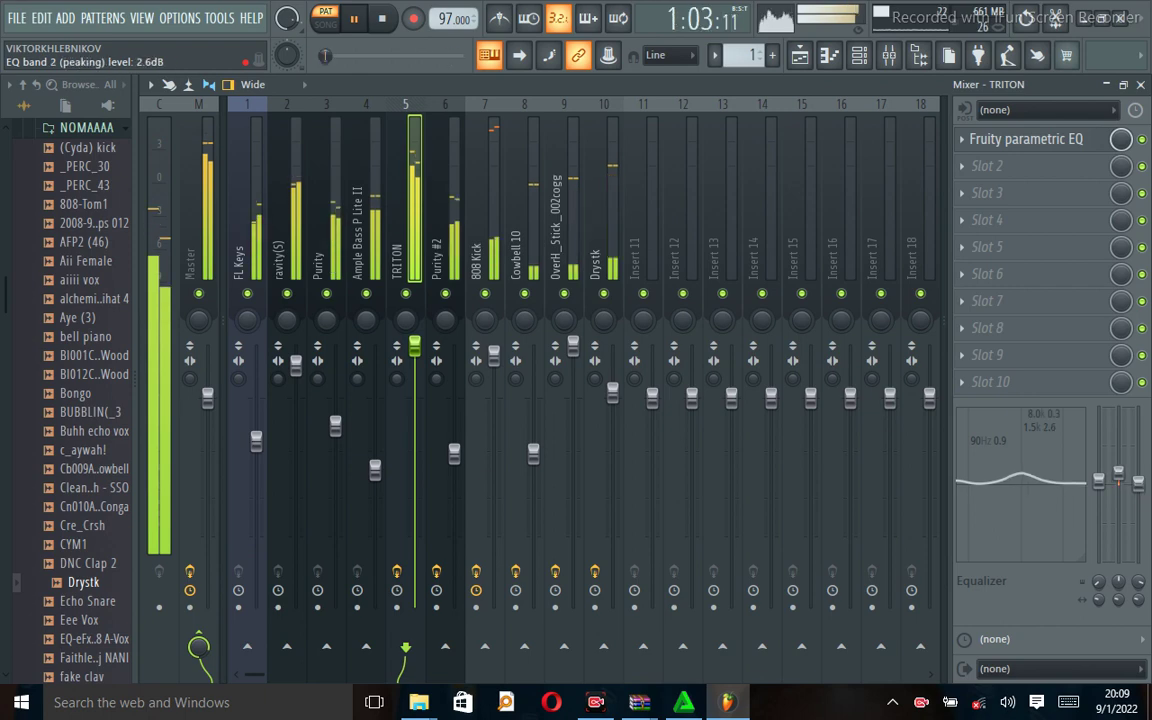
left_click_drag(1115, 485, 1115, 475)
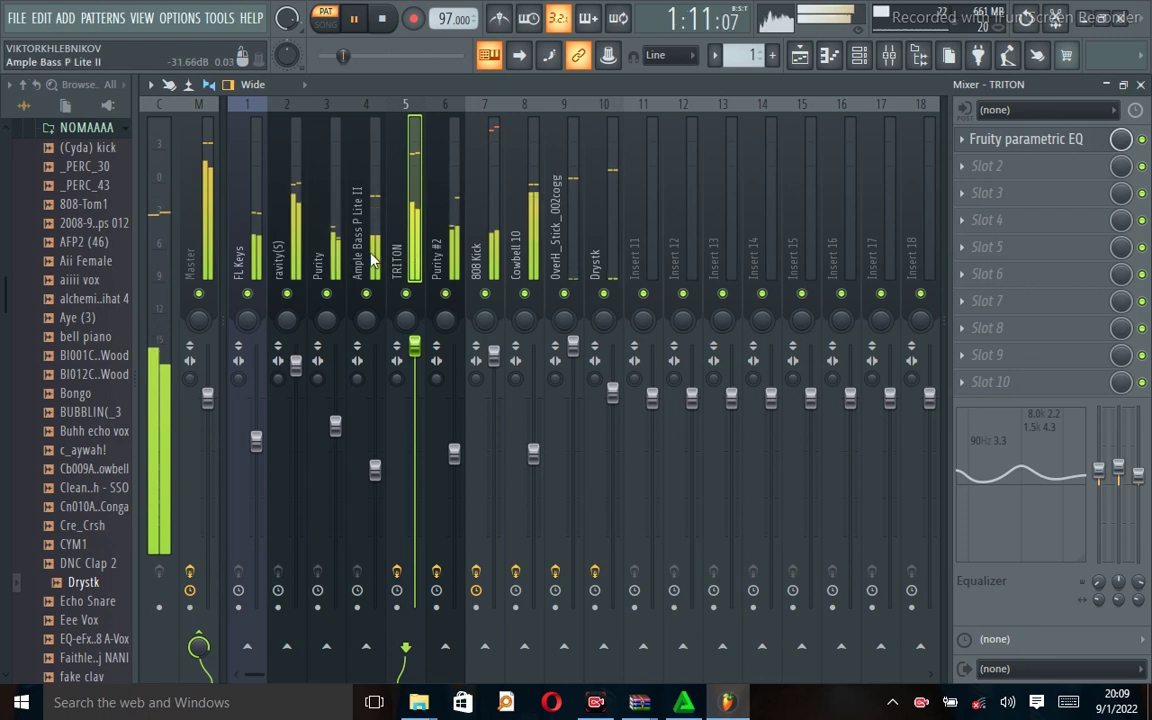
Step: Add Fruity Parametric EQ to the Ample Bass track, cutting 90 to about -9.0 dB and 250 to -4.2 dB, and boosting 3000, 5000 and 8000
left_click(372, 262)
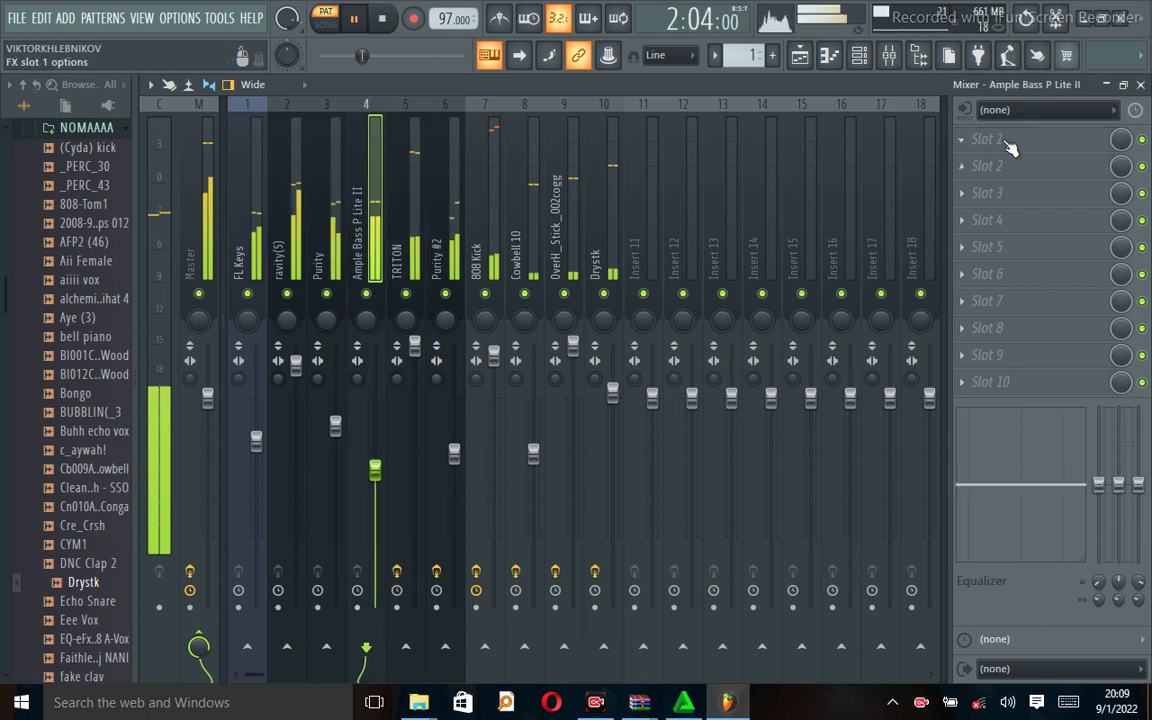
left_click(1010, 147)
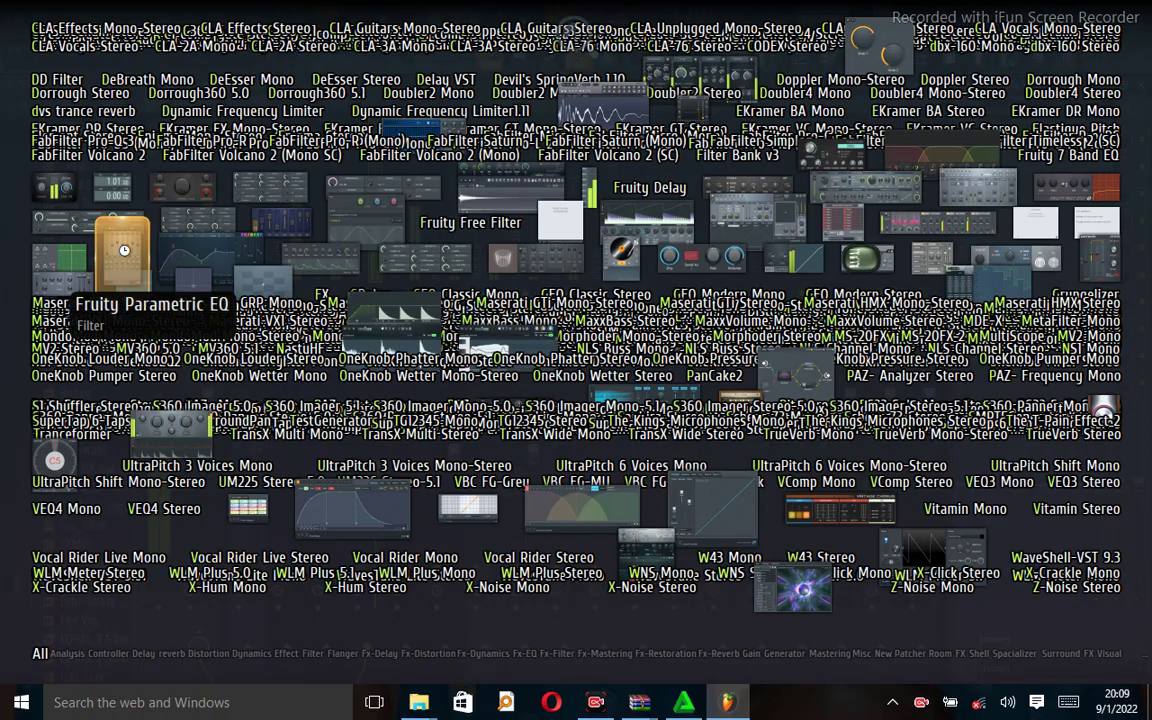
left_click(124, 250)
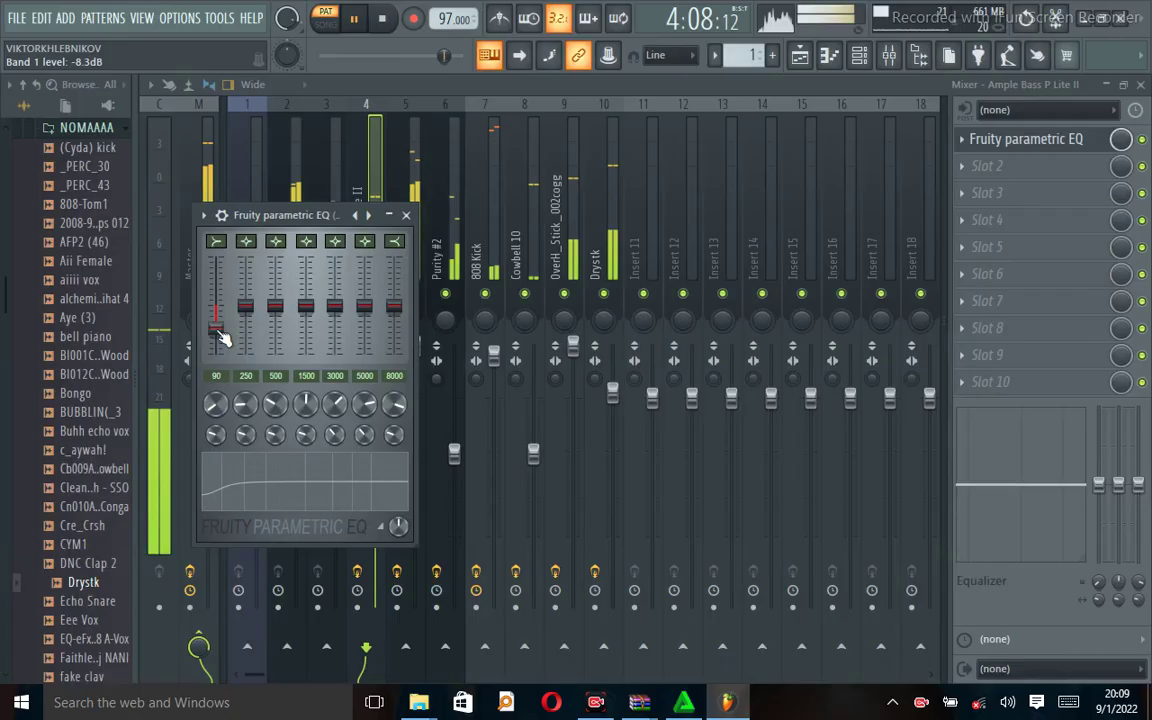
left_click_drag(245, 306, 245, 318)
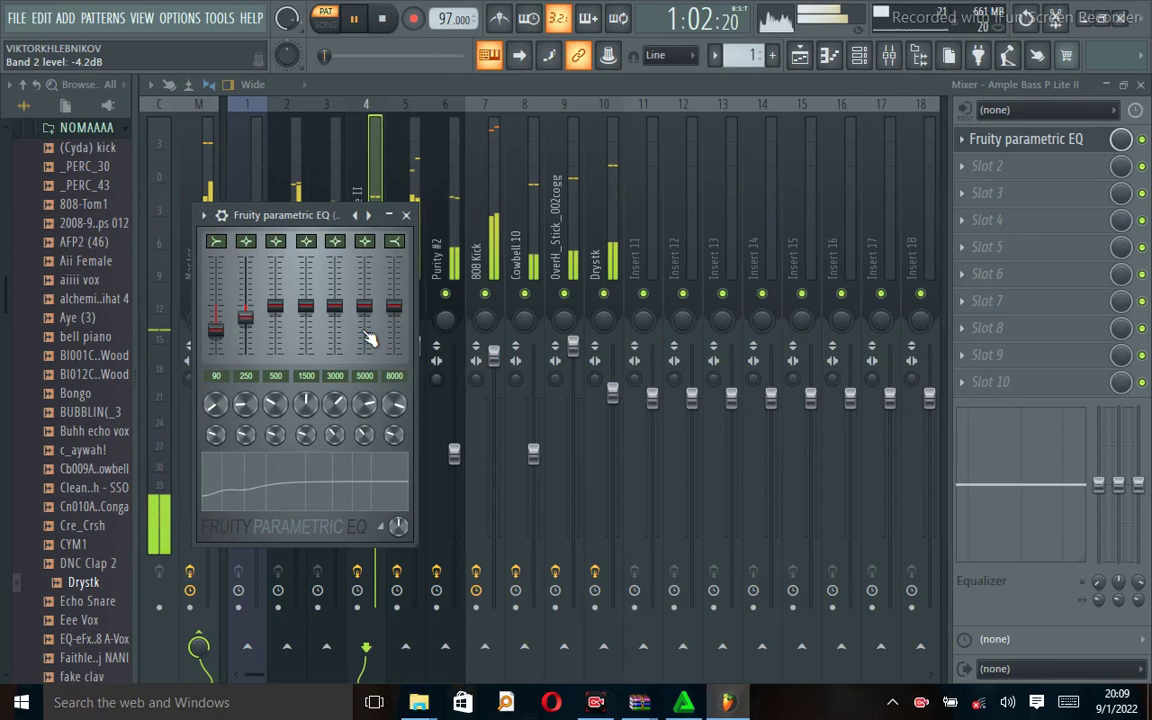
left_click_drag(366, 306, 341, 308)
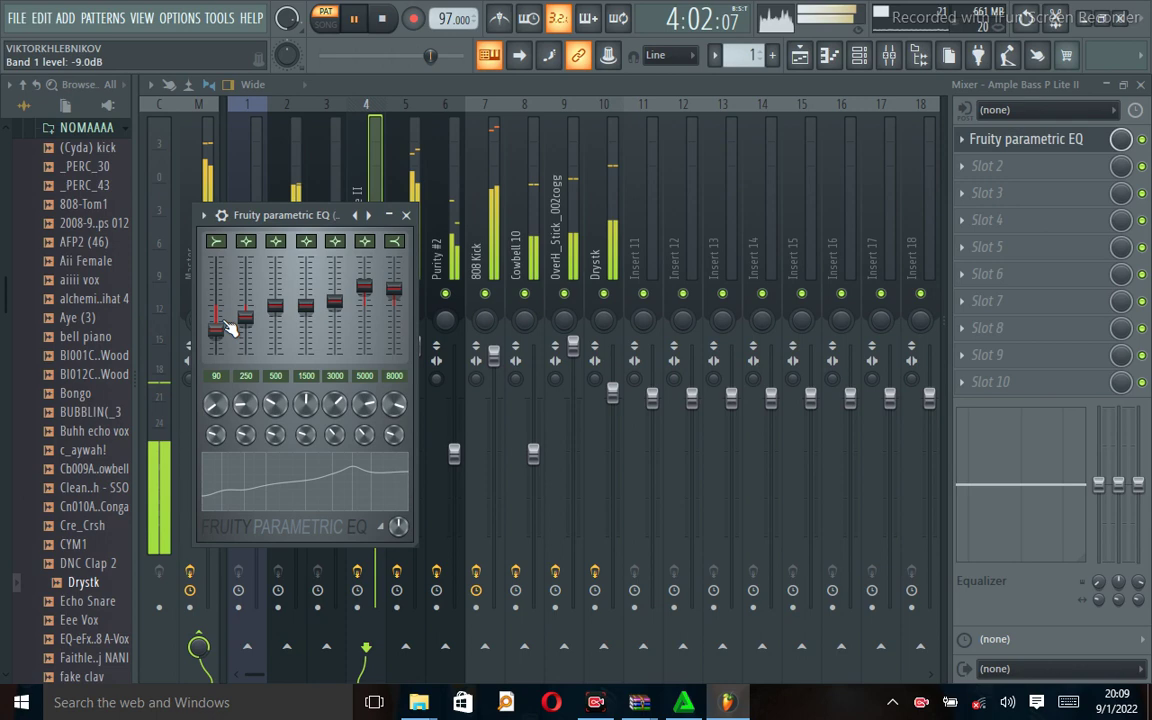
left_click_drag(365, 288, 372, 284)
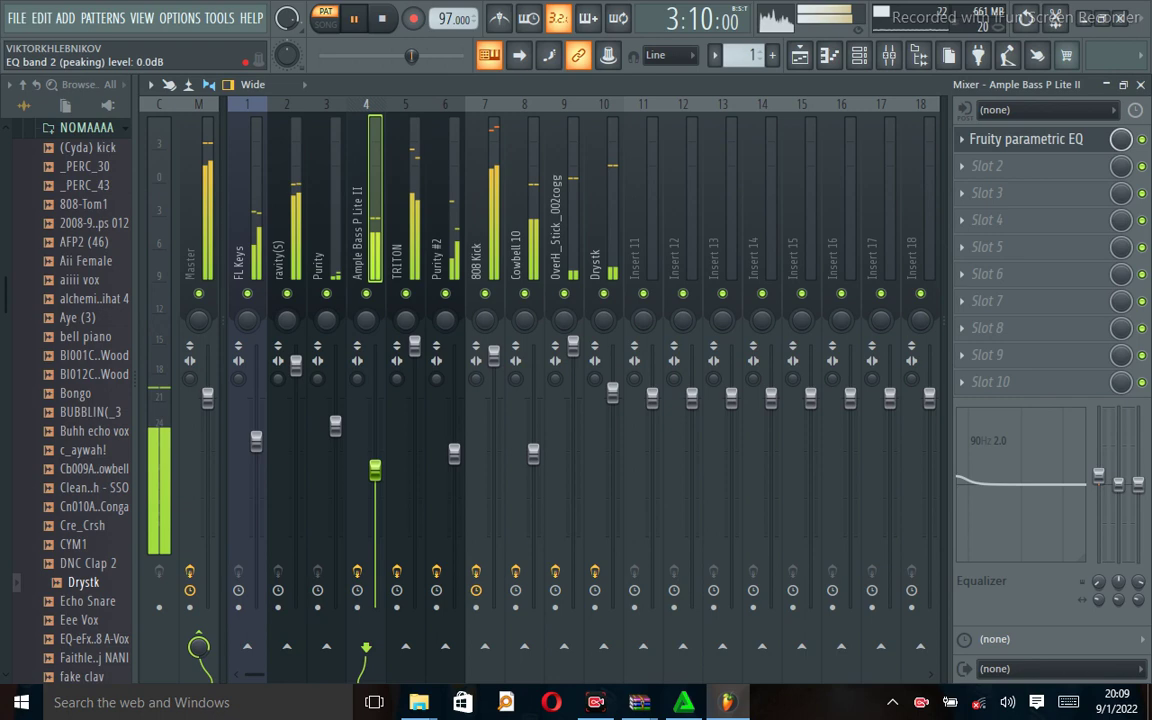
Step: Raise the Ample Bass track's volume above 82% and boost its mixer EQ by 2.0 dB at 90 Hz and 1.8 dB at 1.5 kHz
left_click_drag(375, 469, 373, 430)
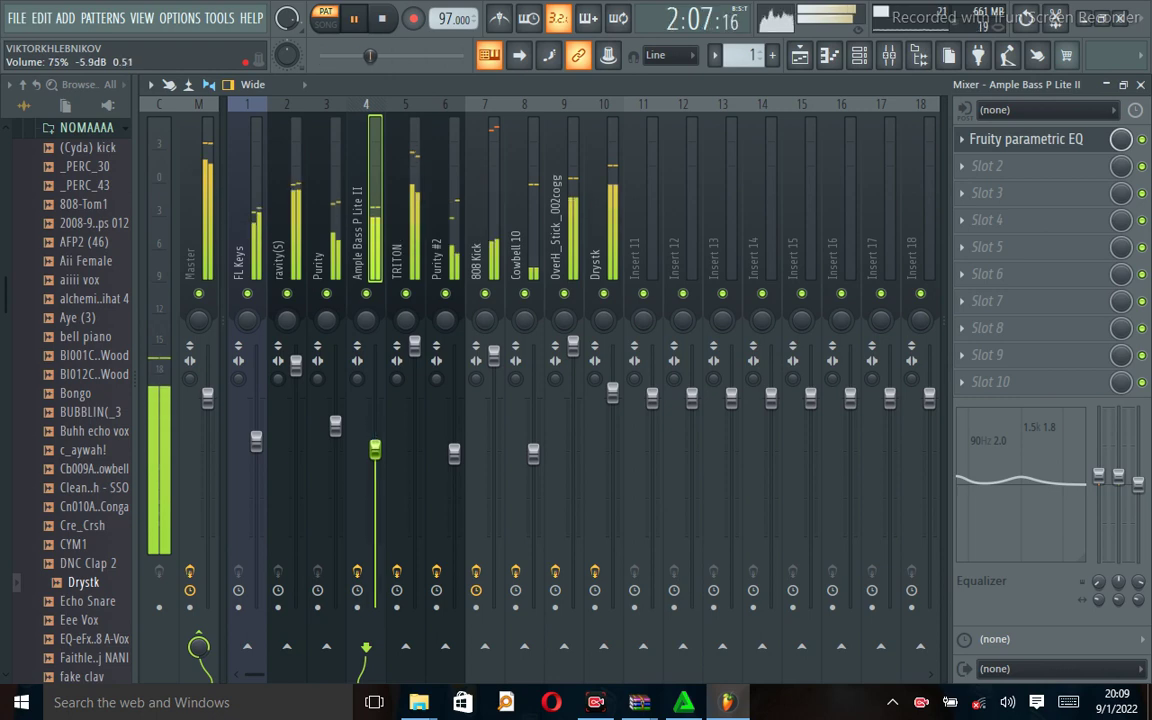
left_click_drag(375, 451, 375, 443)
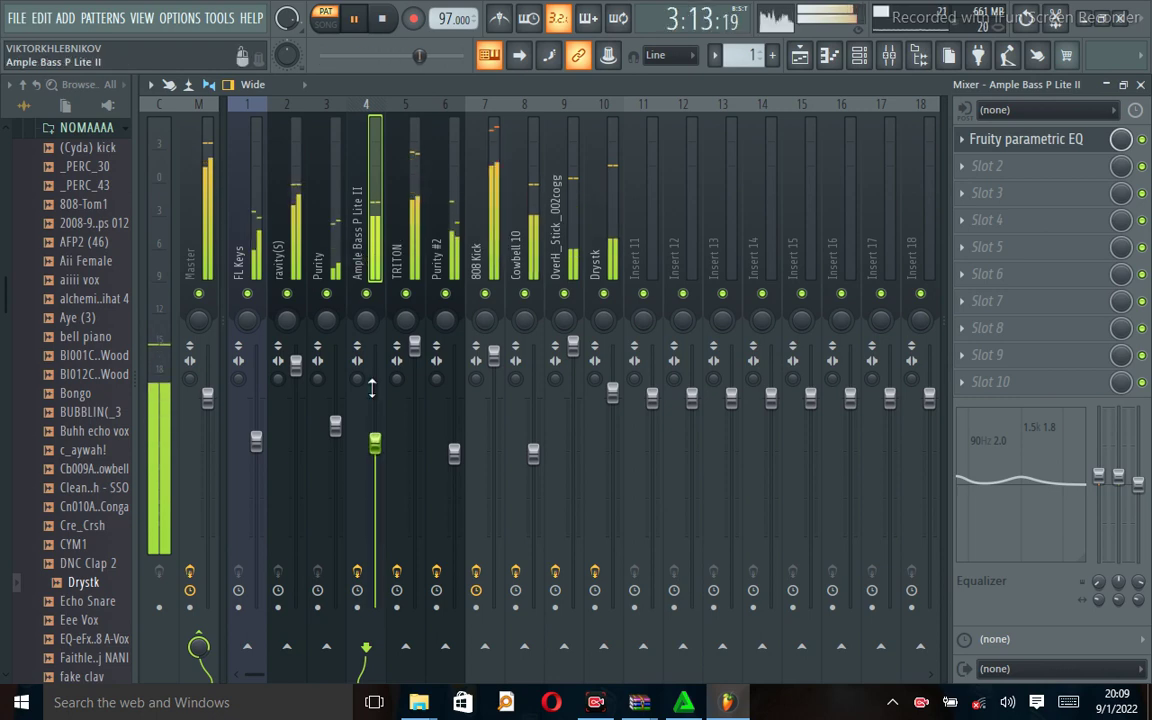
left_click_drag(371, 388, 367, 362)
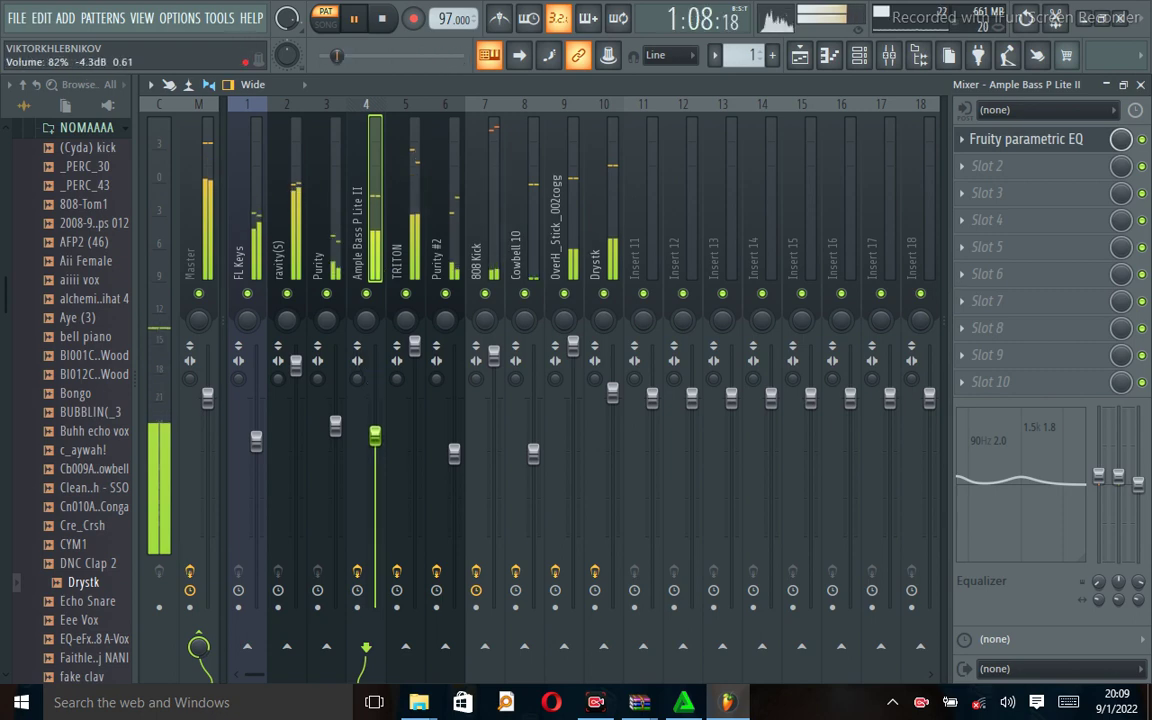
left_click_drag(374, 435, 374, 428)
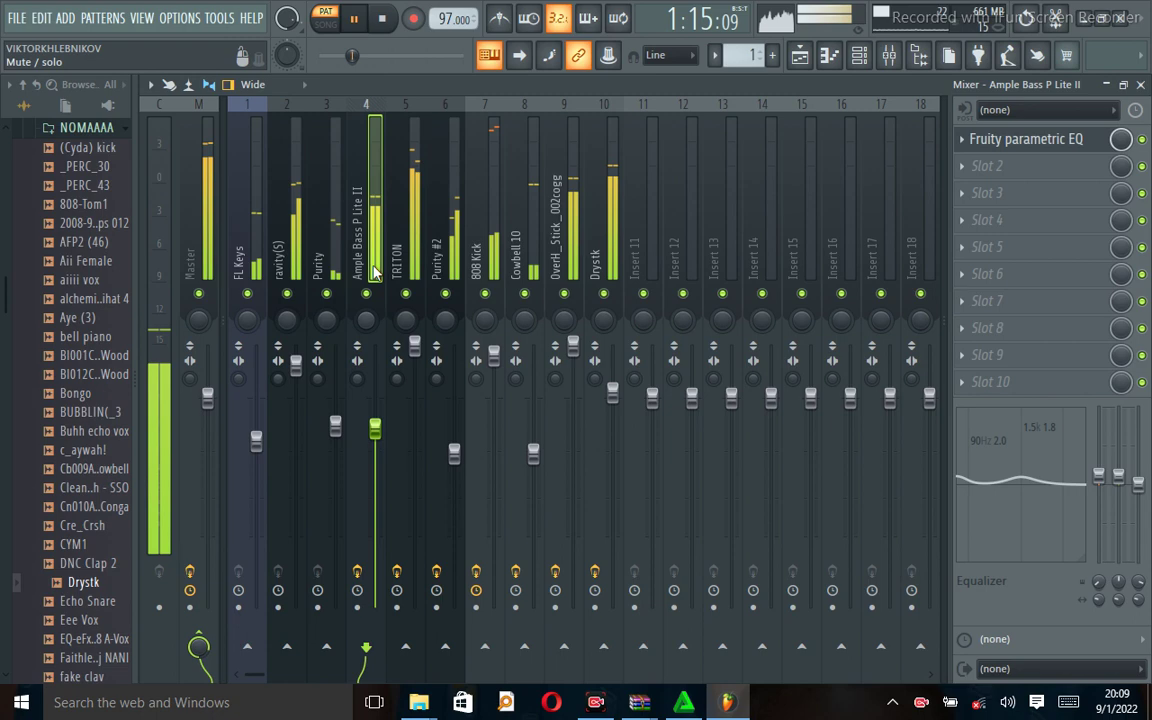
Step: Solo and unsolo the Purity track, and add Fruity Parametric EQ to it, cutting 90 and 250 and boosting 5000 and 8000
right_click(326, 293)
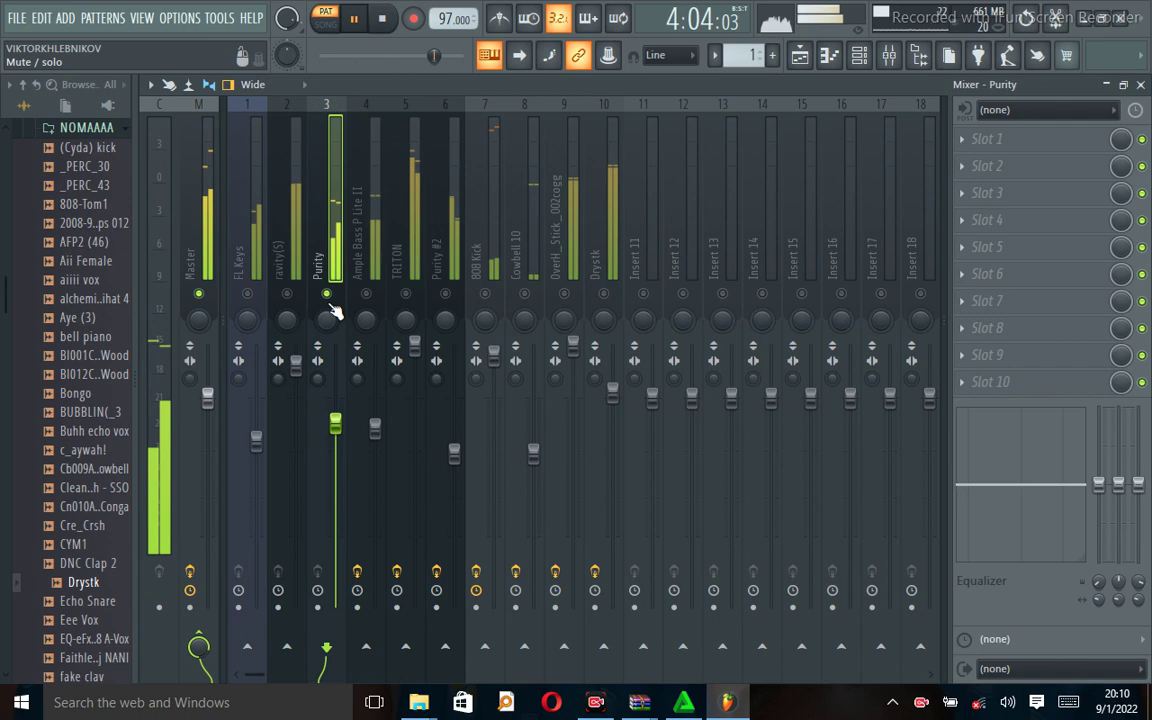
right_click(326, 293)
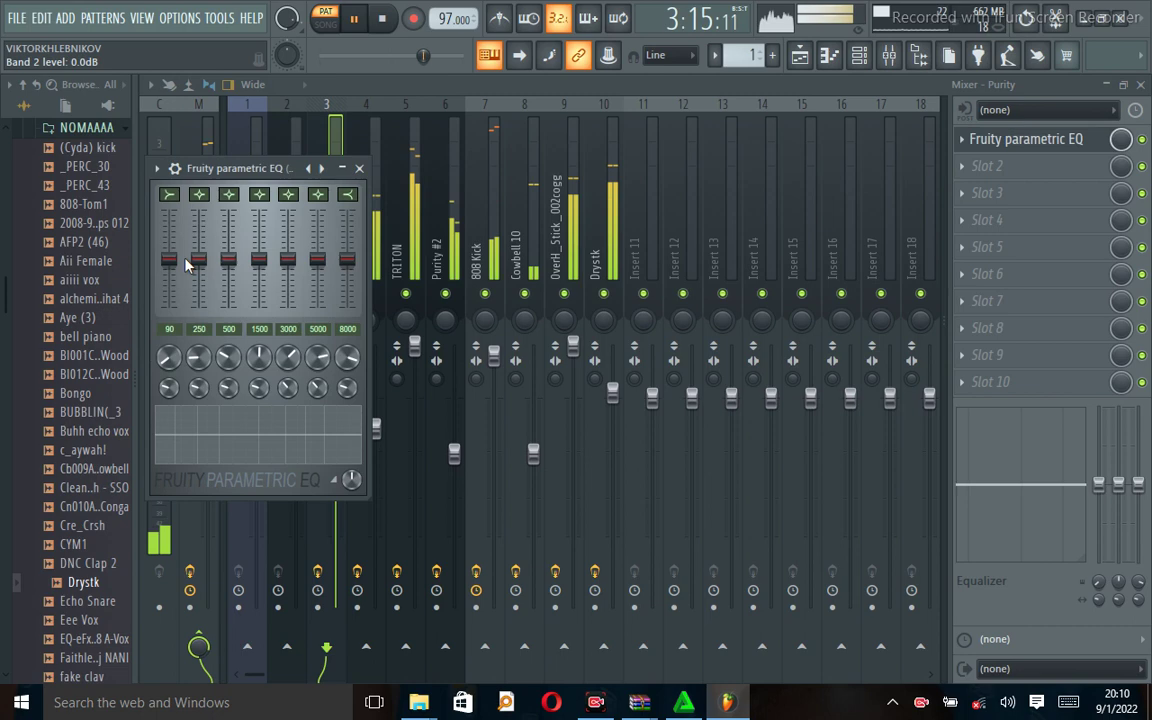
mouse_move(185, 262)
left_mouse_down()
mouse_move(185, 279)
mouse_move(206, 267)
left_mouse_up()
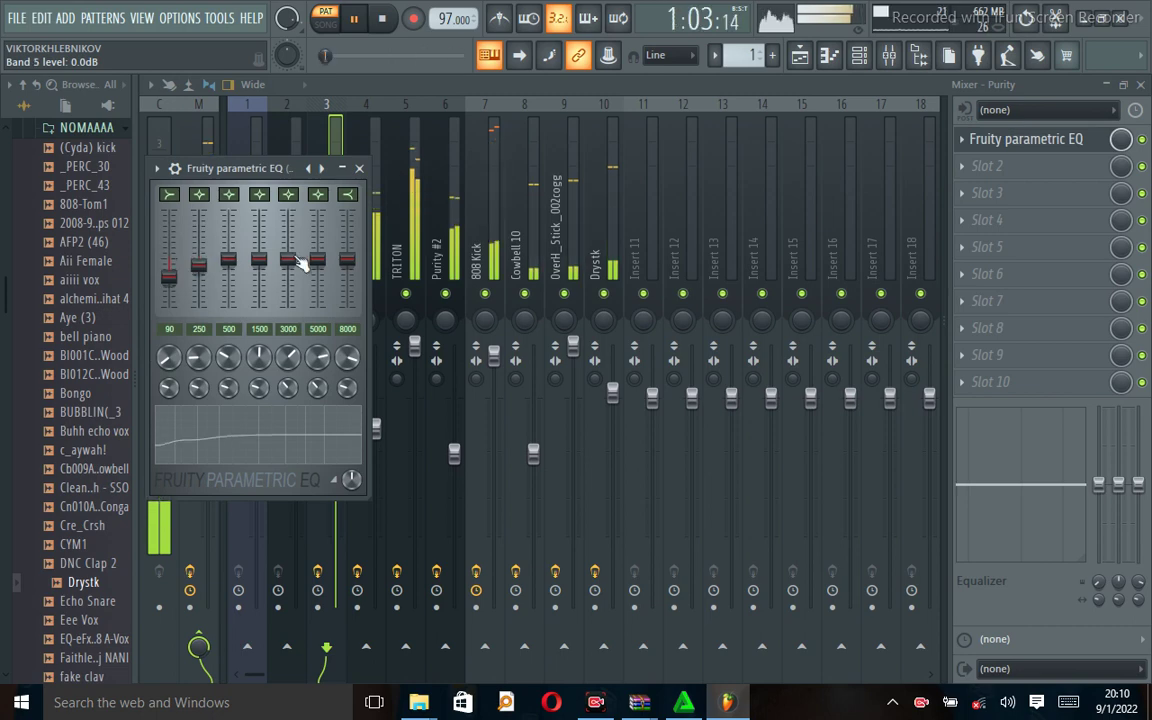
left_click_drag(317, 260, 347, 244)
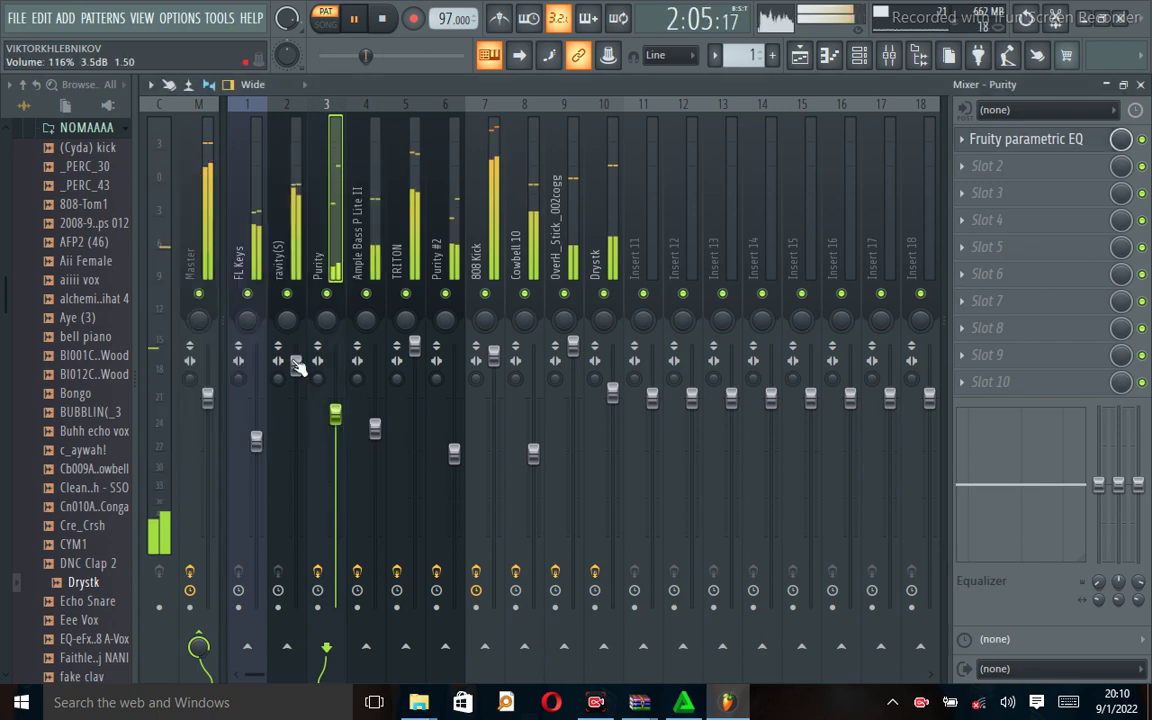
Step: Lower the ravity(S) track's volume to 108% and add Fruity Parametric EQ, cutting 90, boosting 3000 to 2.3 dB and raising 5000 and 8000
left_click_drag(296, 366, 296, 390)
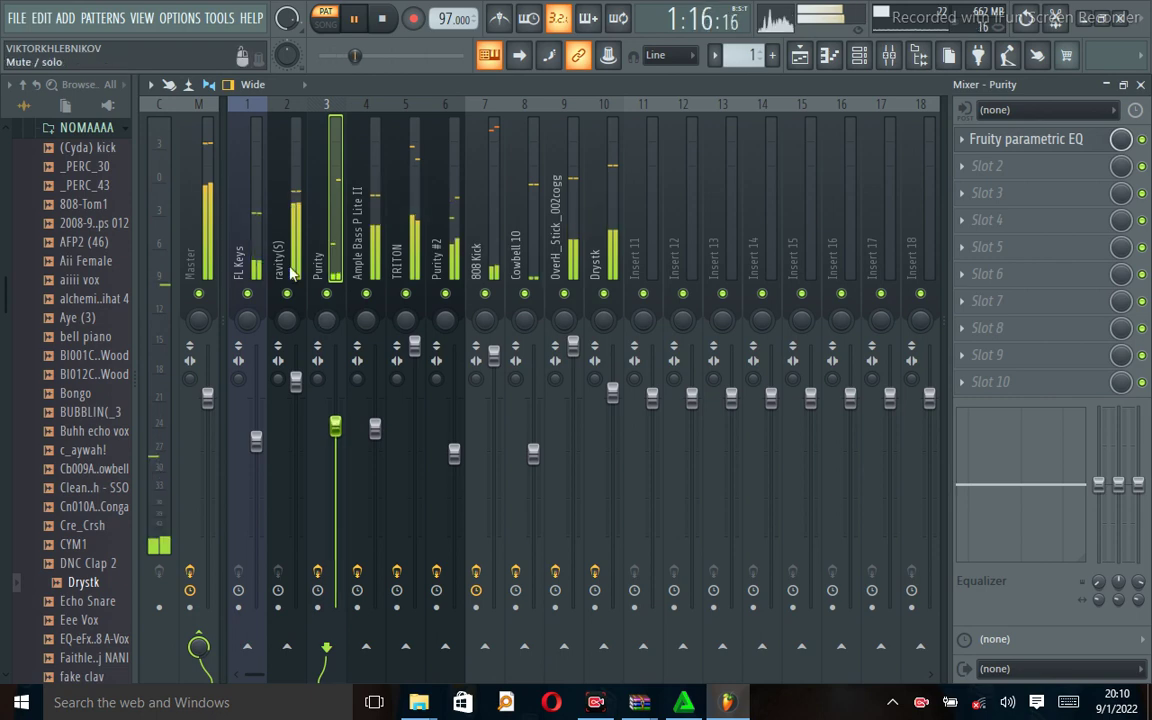
left_click(287, 258)
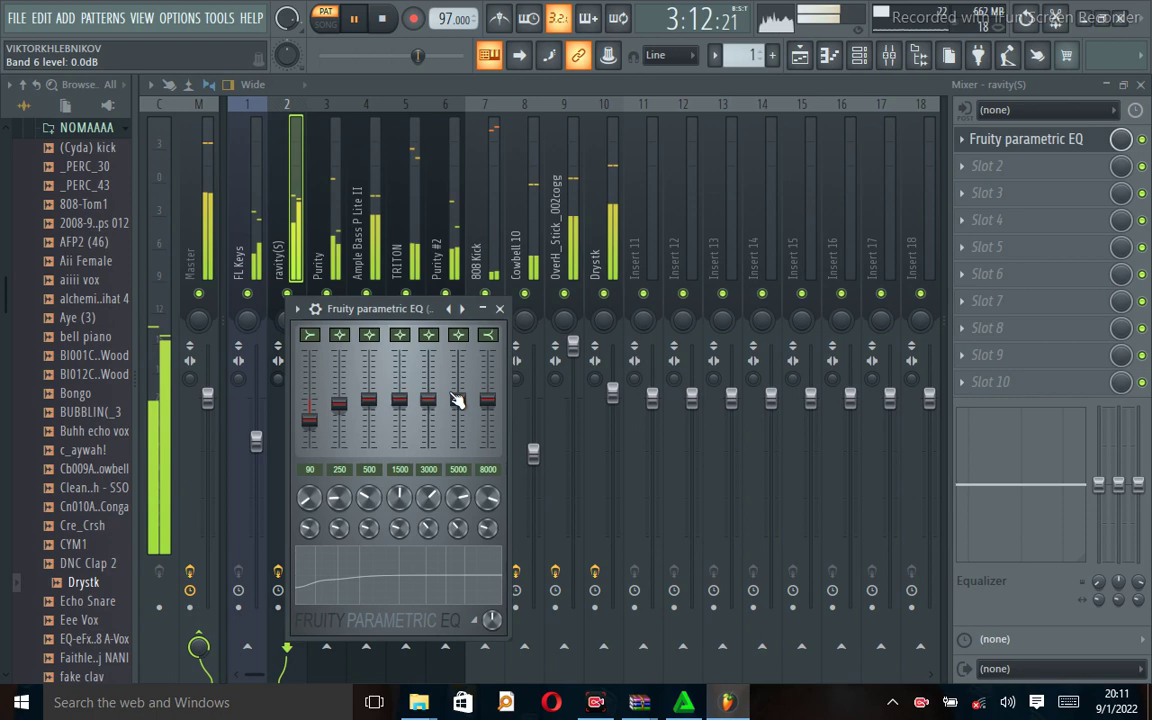
left_click_drag(457, 400, 458, 388)
left_click_drag(488, 402, 487, 386)
left_click_drag(458, 388, 487, 396)
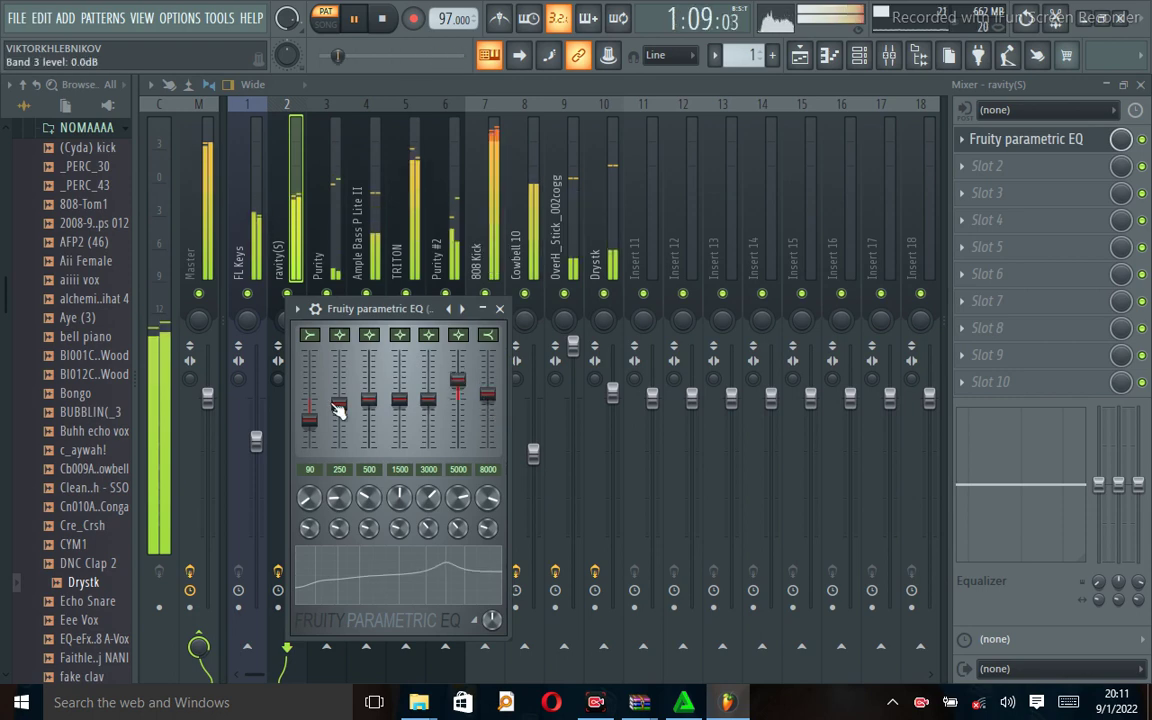
left_click_drag(339, 408, 339, 418)
left_click_drag(339, 416, 339, 402)
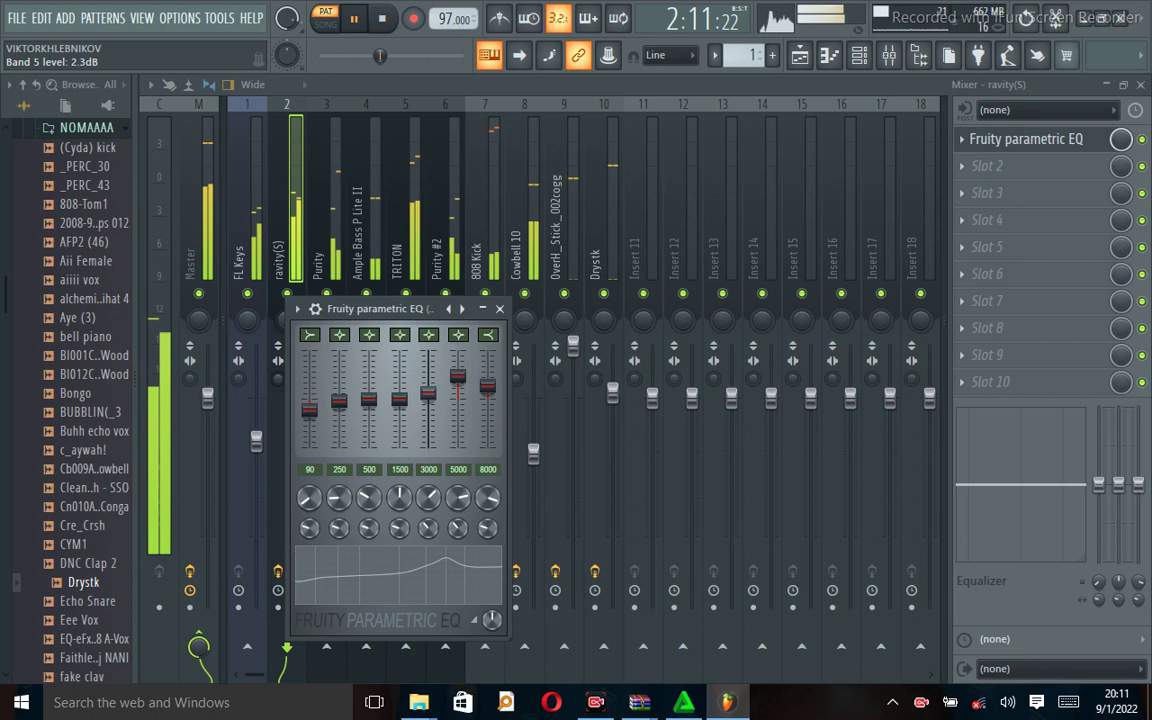
left_click(499, 309)
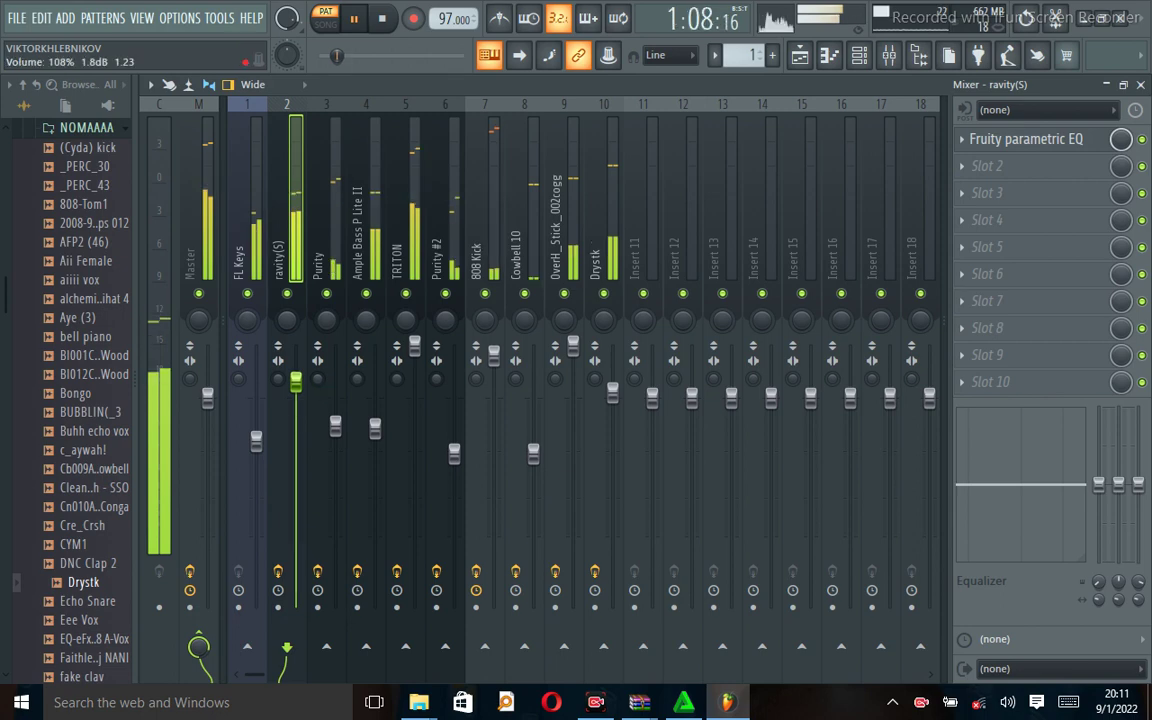
Step: Add Fruity Parametric EQ to the FL Keys track, cutting 90 and 250 and boosting 3000, 5000 and 8000
left_click(254, 250)
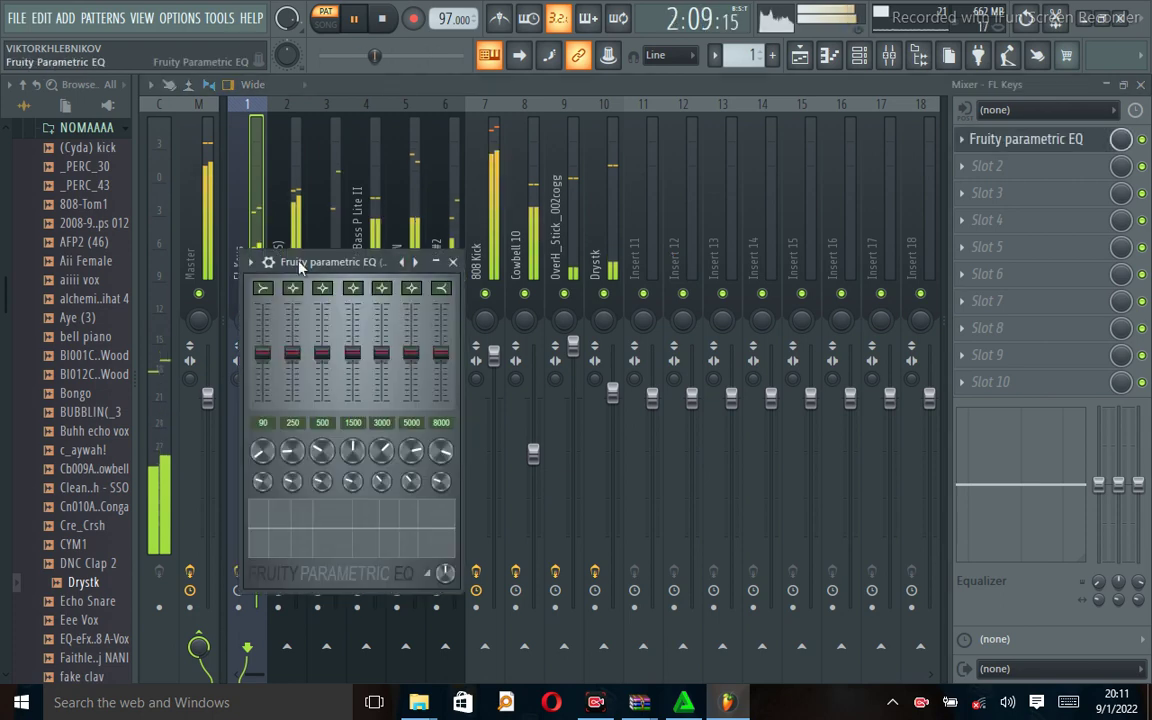
left_click_drag(300, 266, 400, 266)
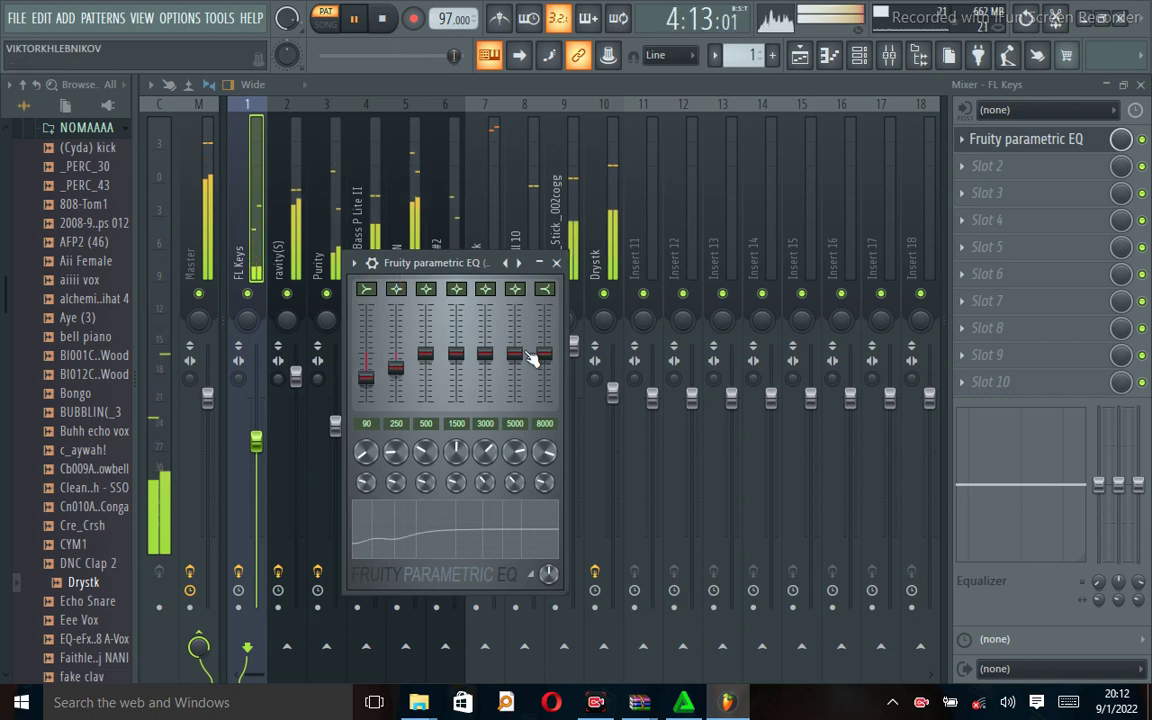
left_click_drag(515, 354, 517, 341)
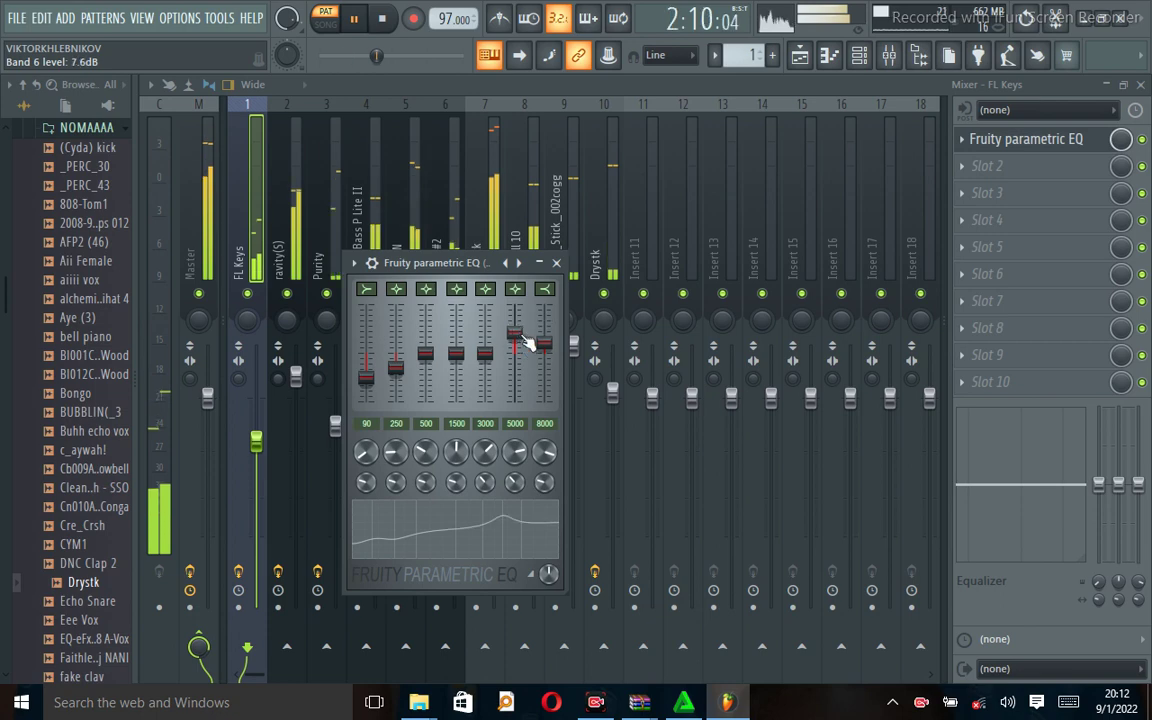
left_click_drag(522, 334, 515, 337)
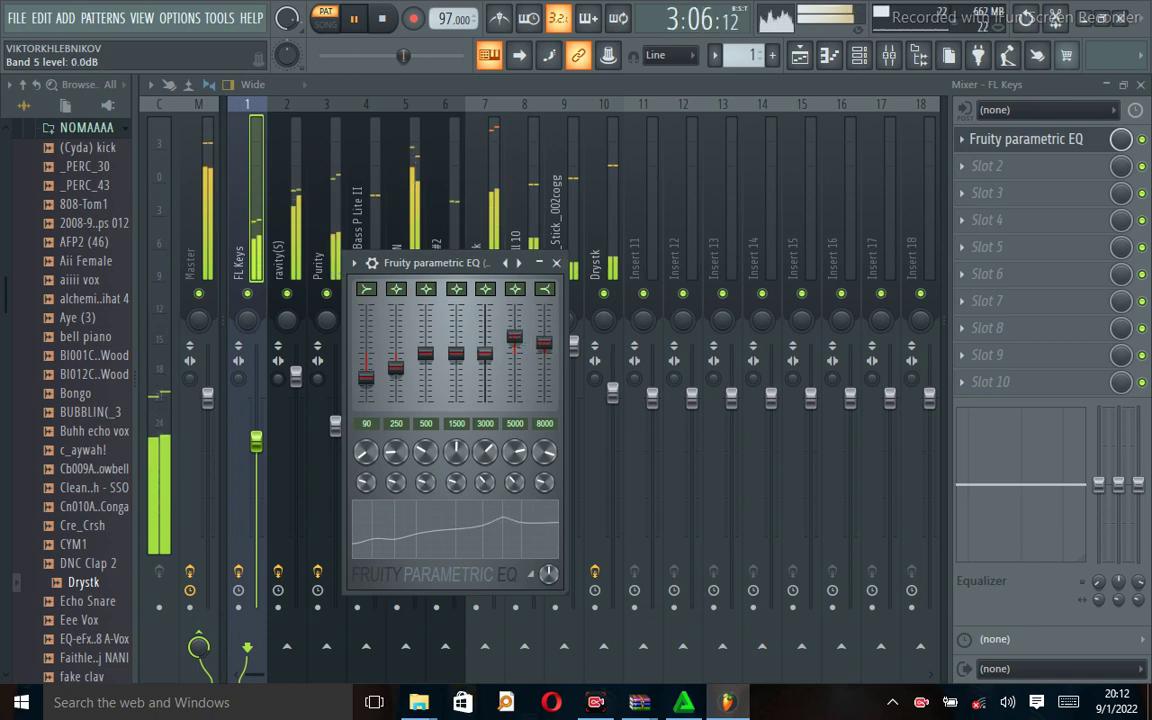
left_click_drag(485, 353, 485, 348)
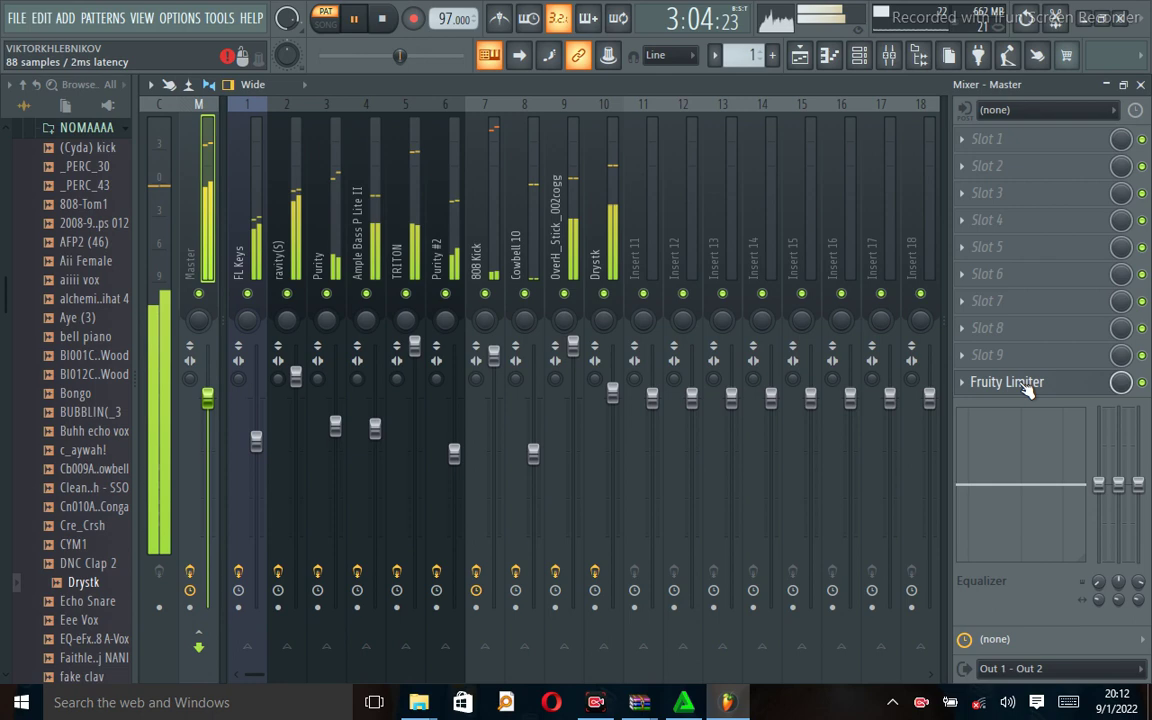
Step: Check the Master track's Fruity Limiter, load L2 Stereo into the Master's first effect slot and set its threshold to -1.5 dB
left_click(1028, 390)
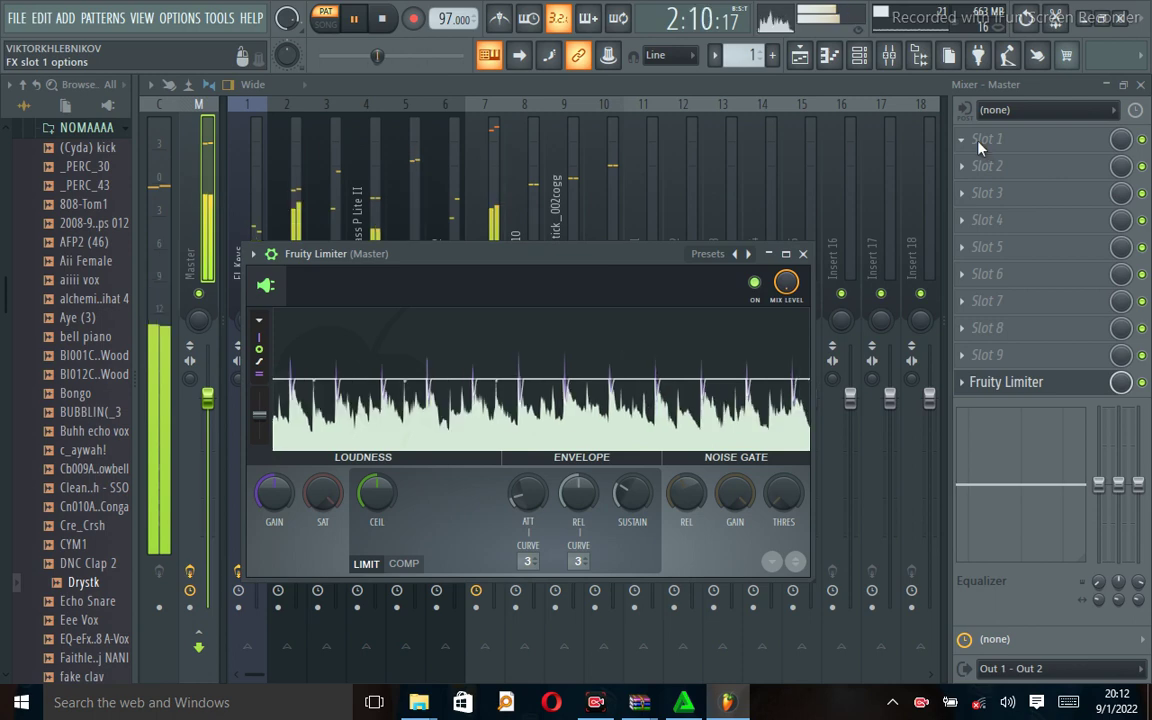
left_click(985, 140)
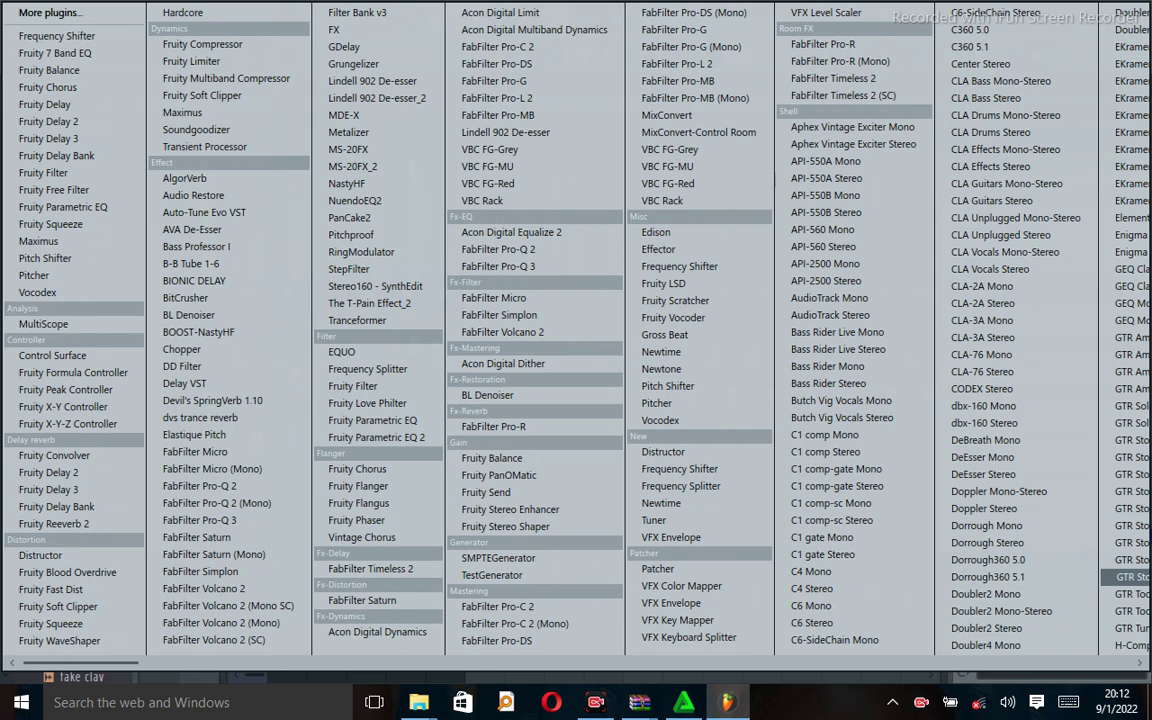
scroll(1132, 598, "down", 3)
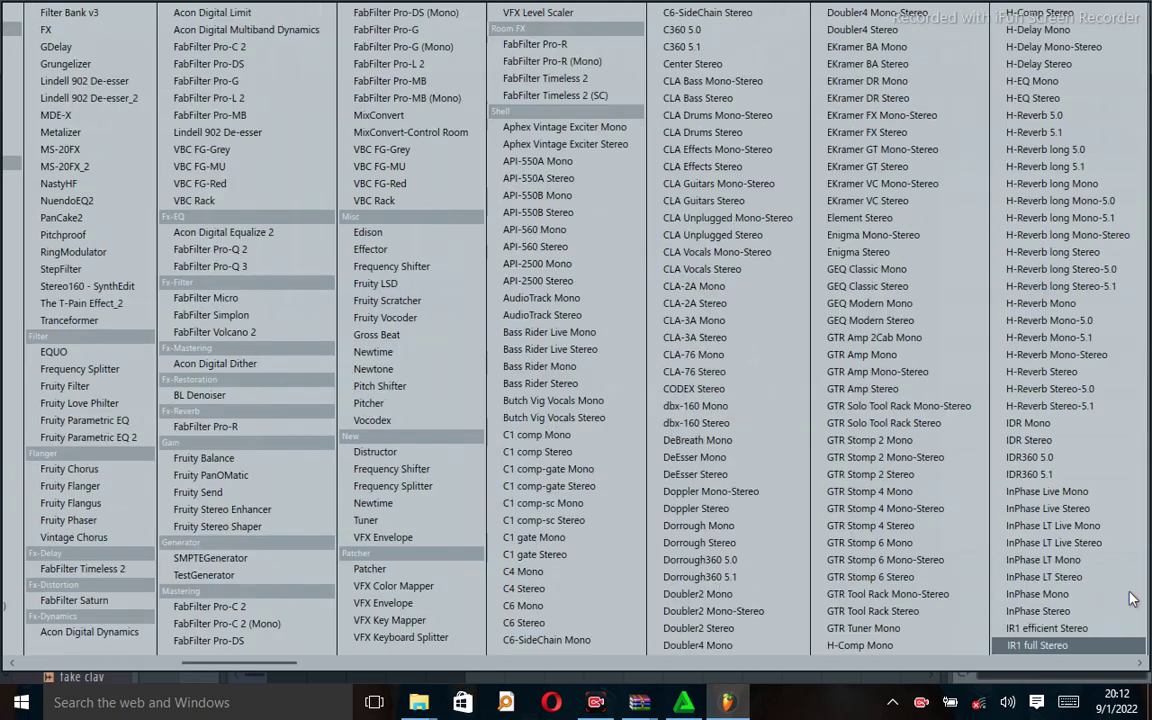
scroll(1132, 598, "down", 1)
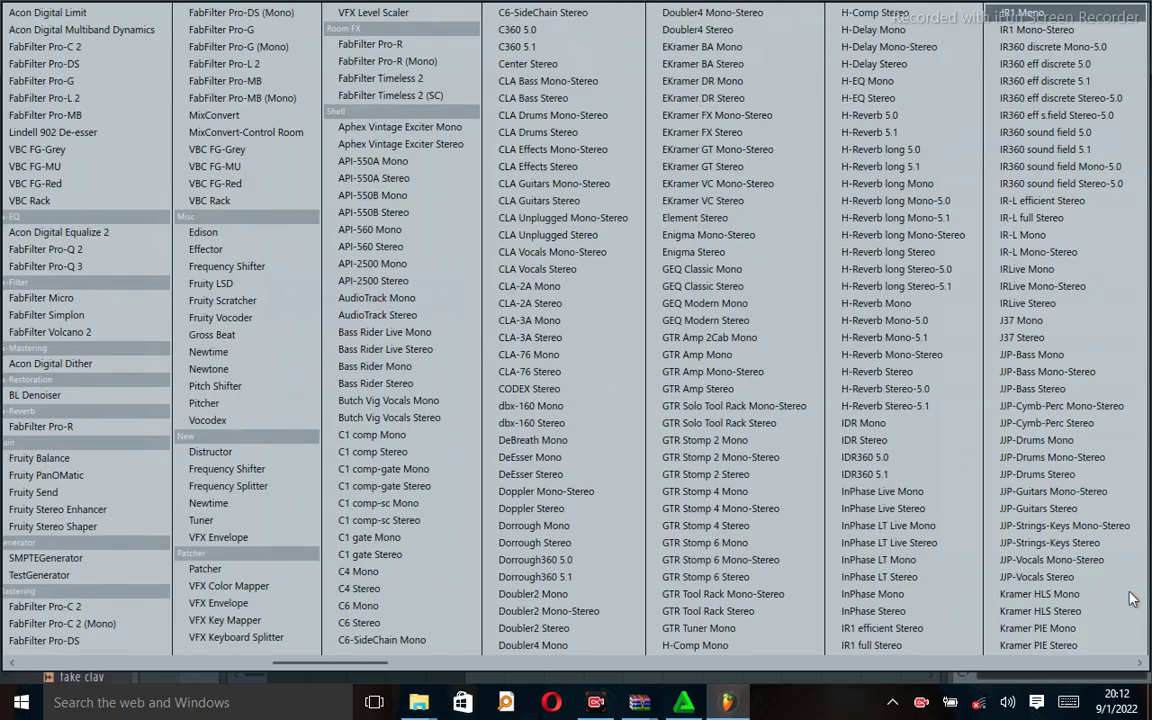
scroll(1132, 598, "down", 1)
scroll(1132, 598, "down", 10)
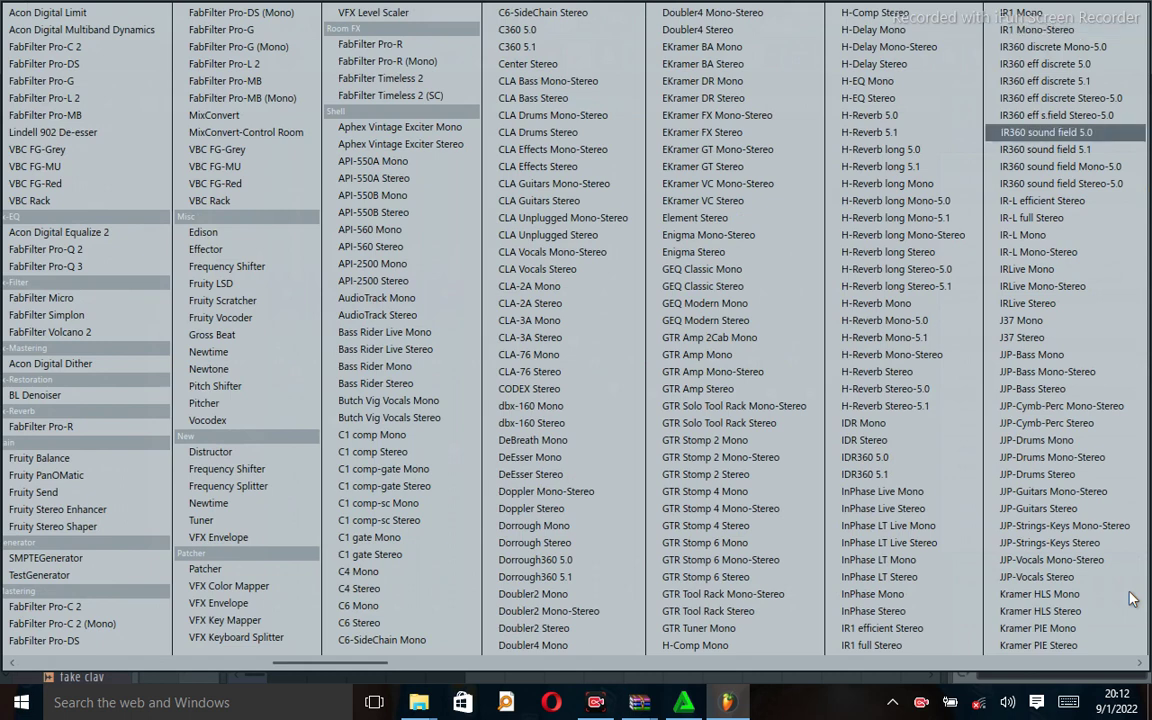
scroll(1132, 598, "down", 5)
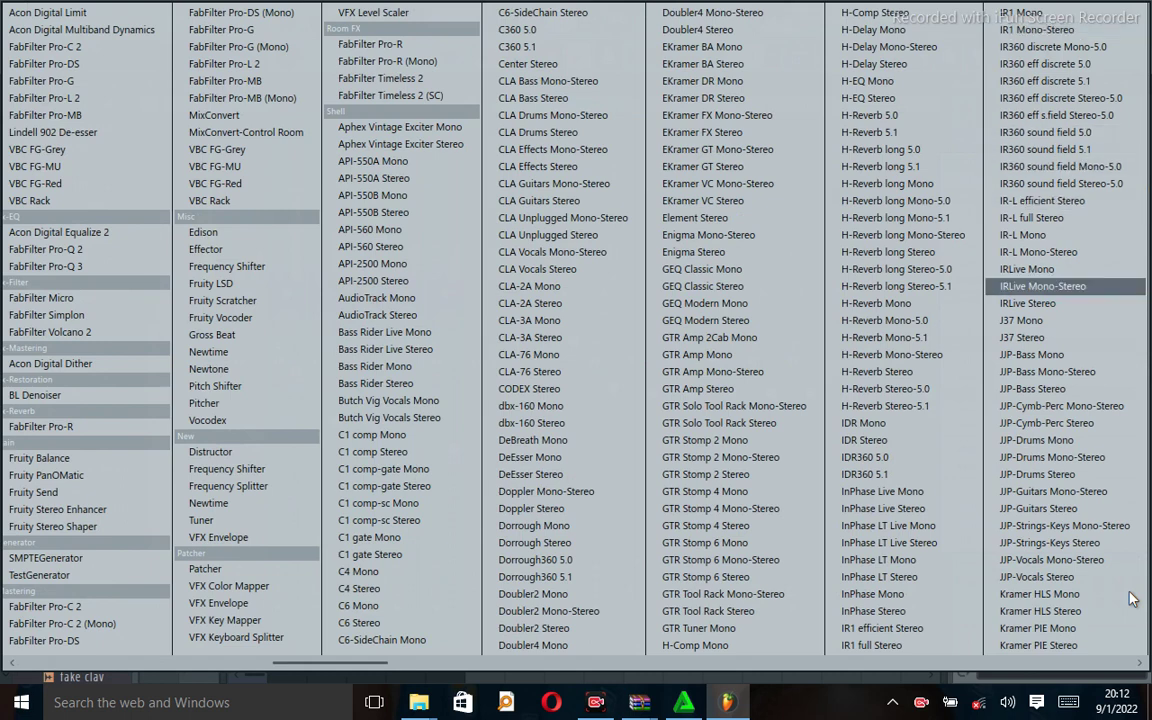
scroll(1132, 598, "up", 20)
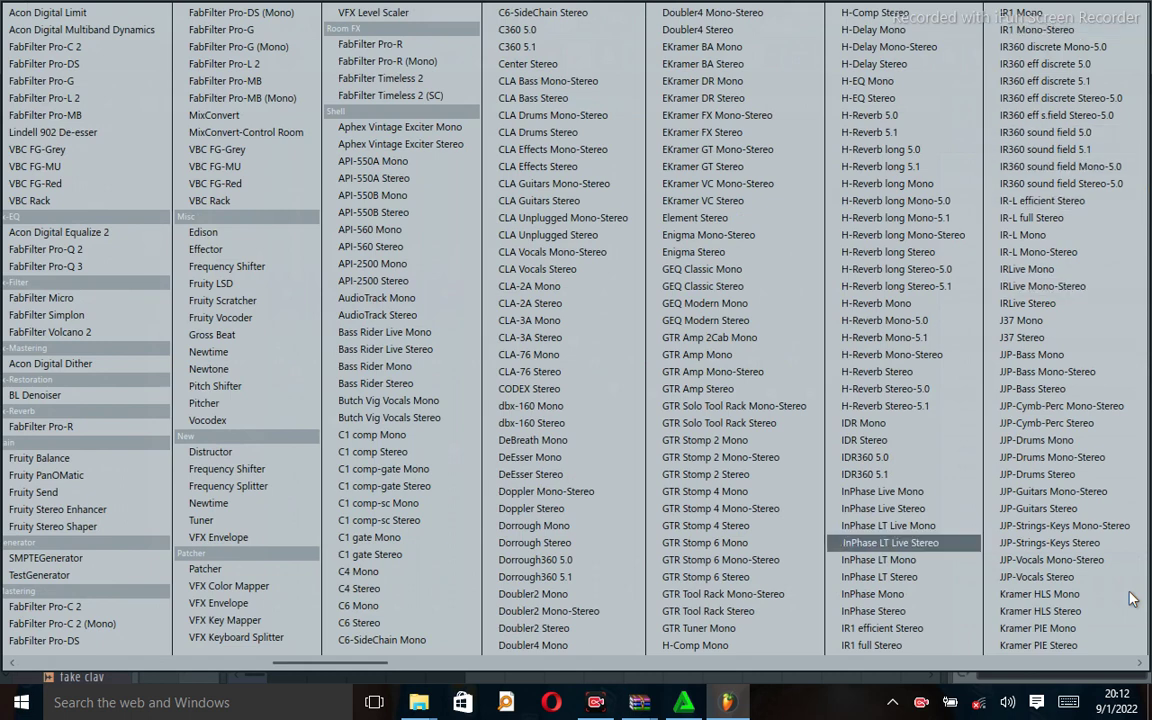
scroll(1132, 598, "up", 6)
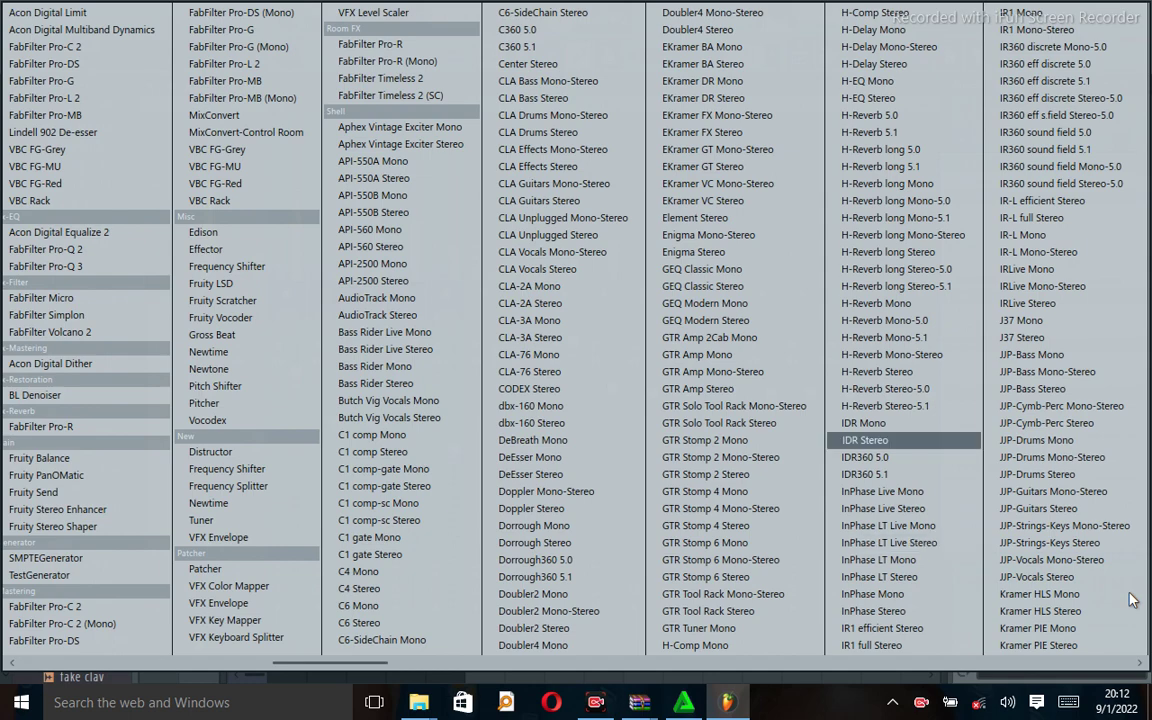
scroll(1132, 598, "down", 20)
scroll(1090, 594, "up", 20)
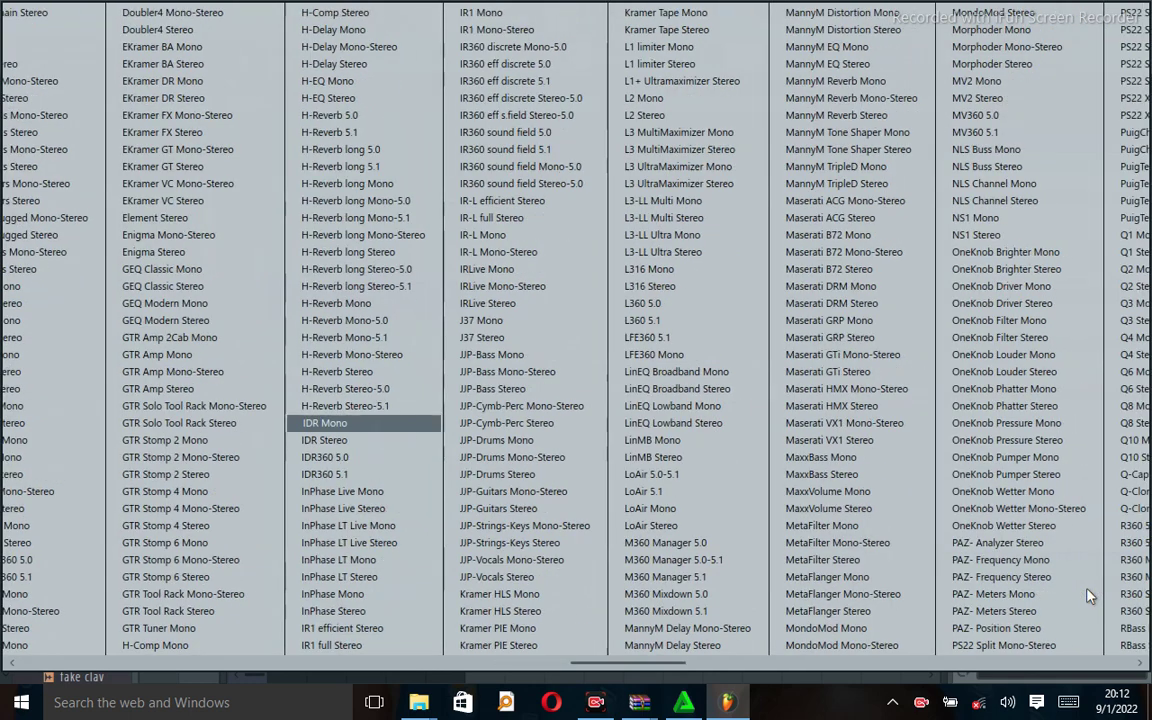
scroll(1090, 597, "down", 1)
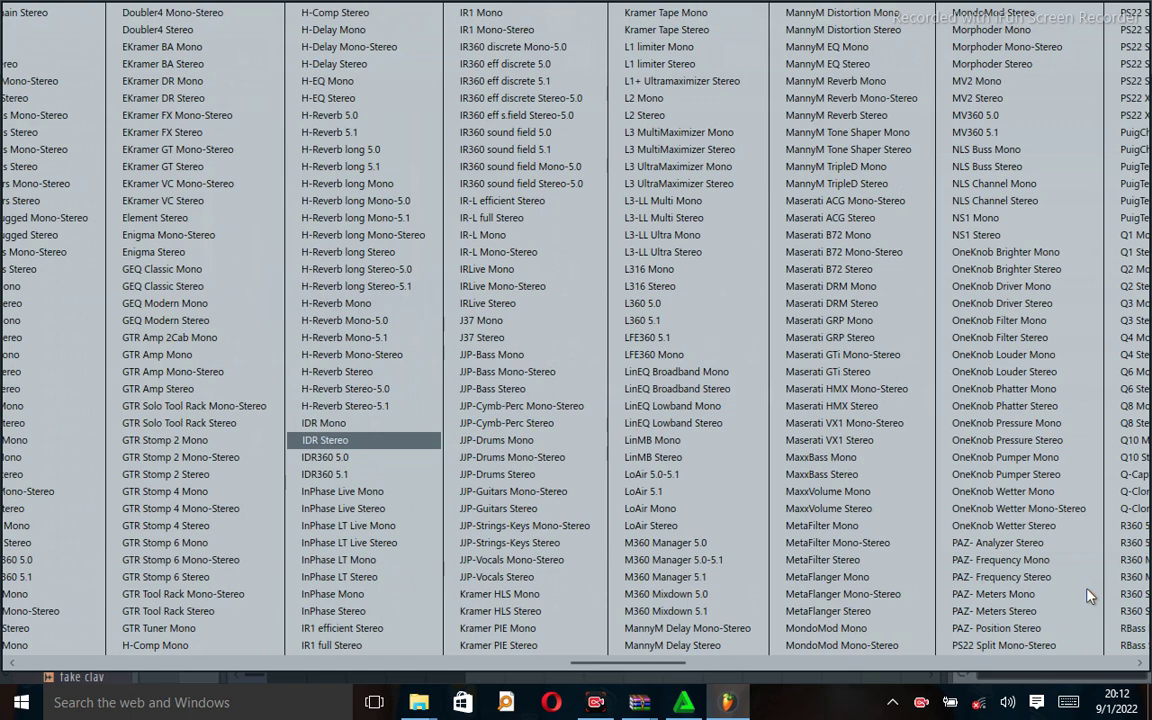
scroll(1090, 597, "down", 8)
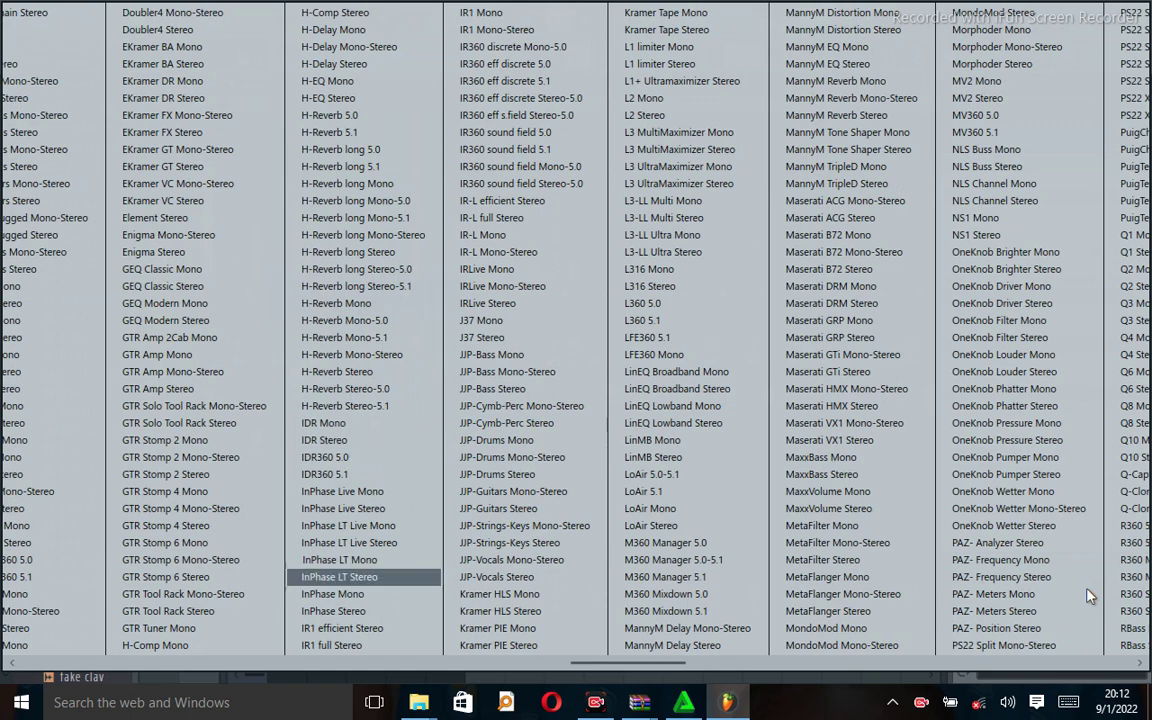
scroll(1090, 597, "down", 5)
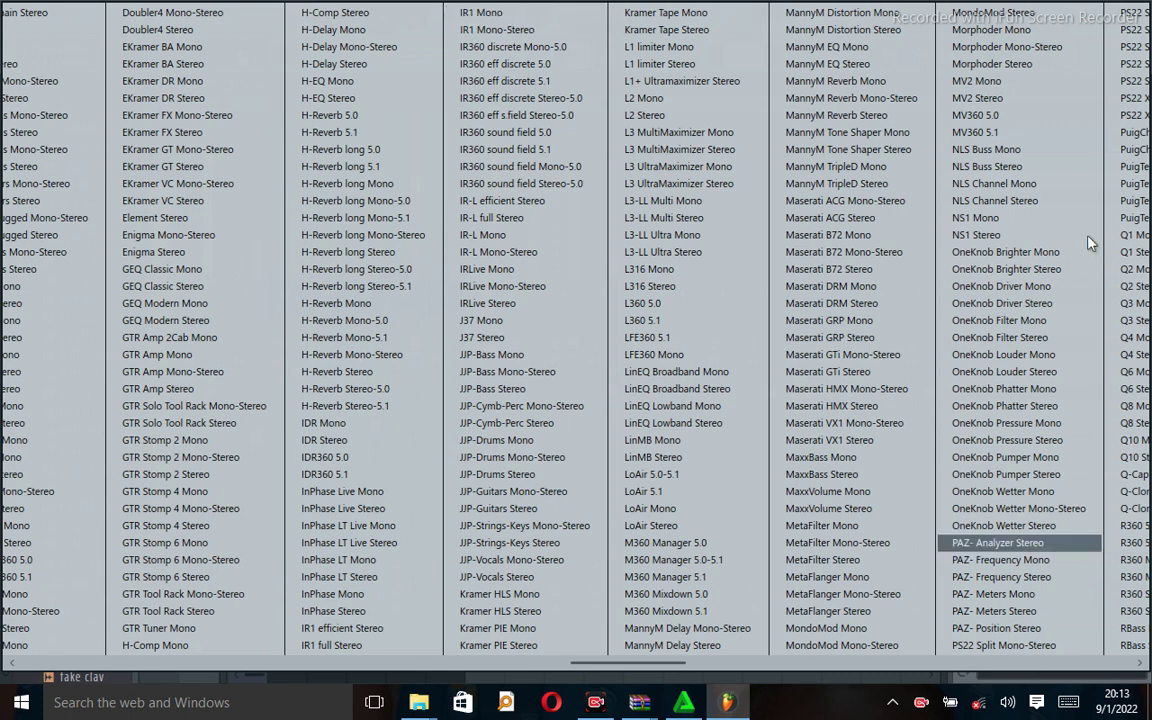
left_click(657, 115)
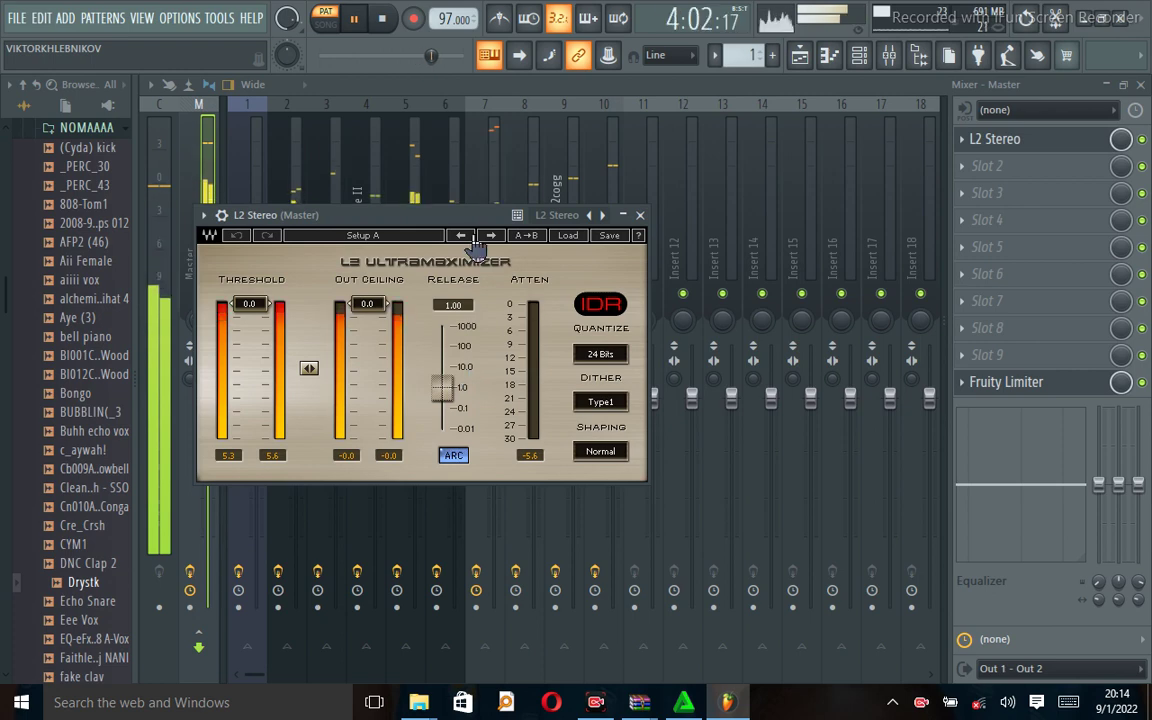
mouse_move(249, 303)
left_mouse_down()
mouse_move(249, 341)
mouse_move(249, 310)
left_mouse_up()
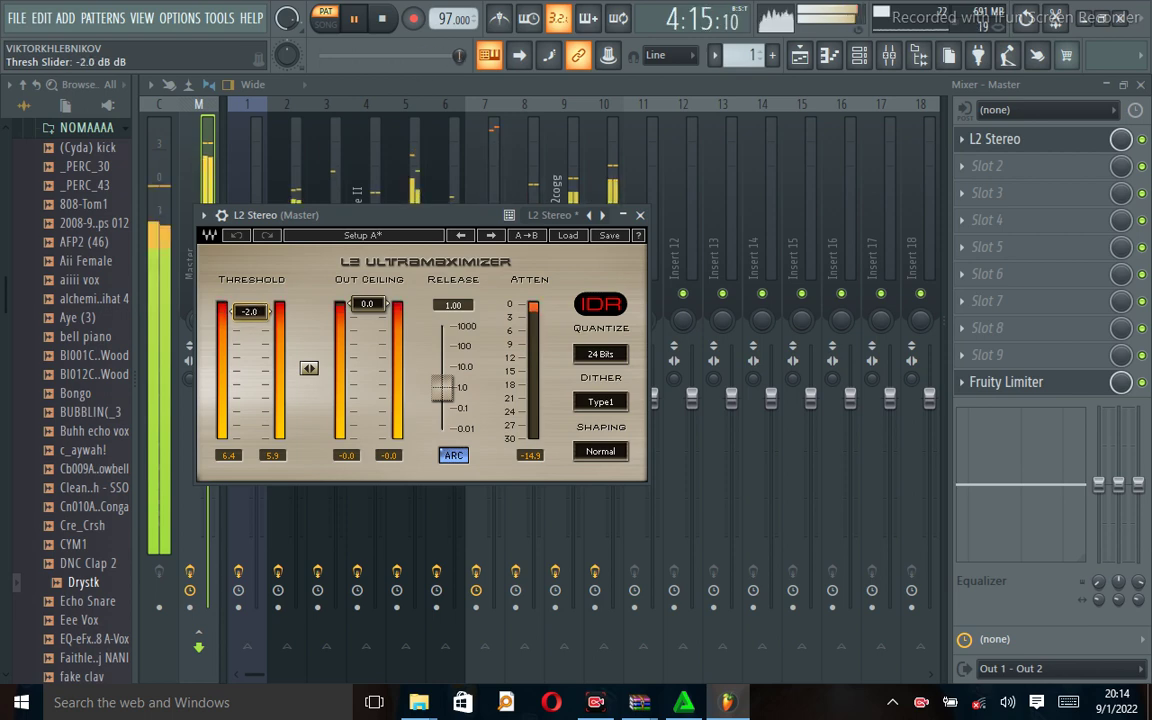
left_click_drag(249, 310, 249, 309)
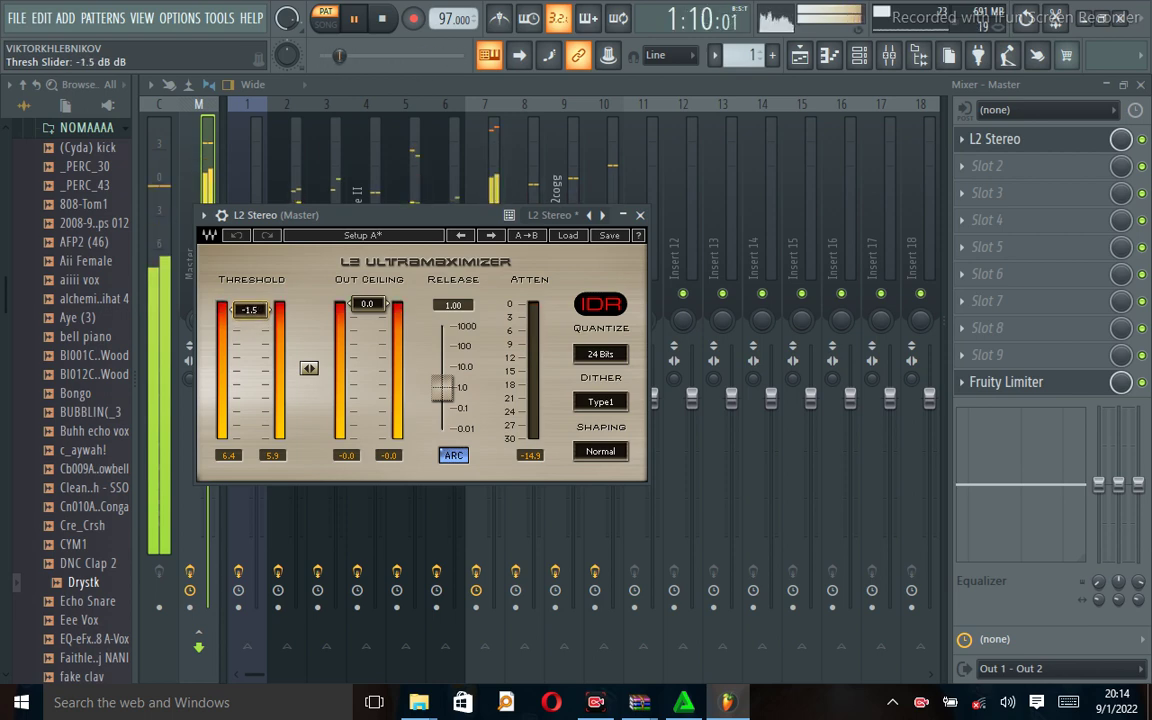